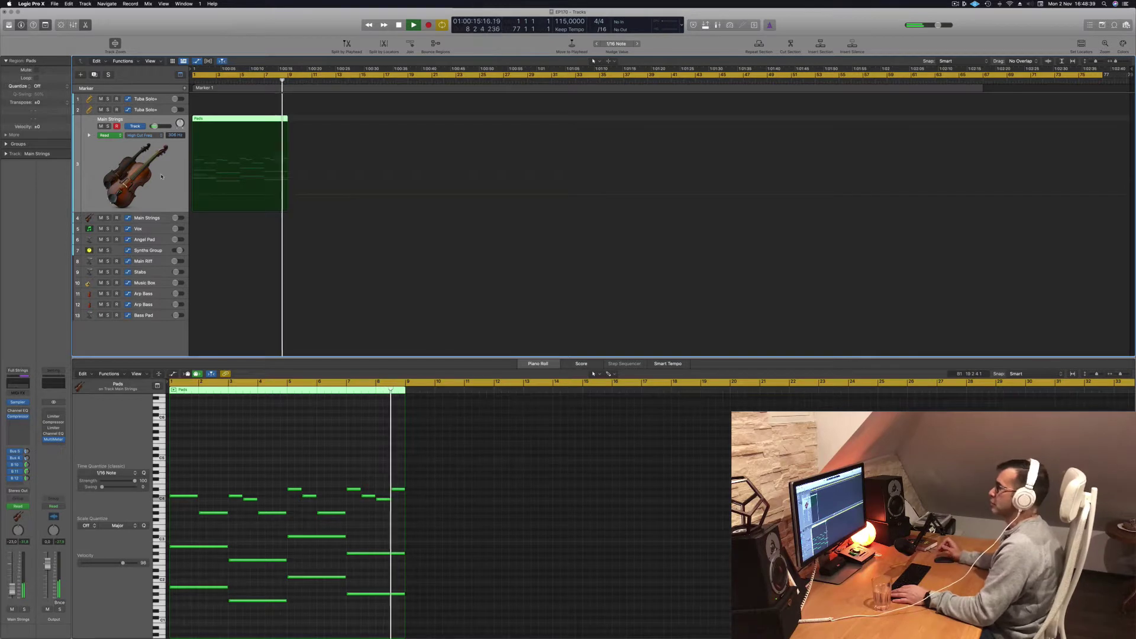
# Stop playback and define the cycle range from bar 1 to bar 17.
pyautogui.press('space')
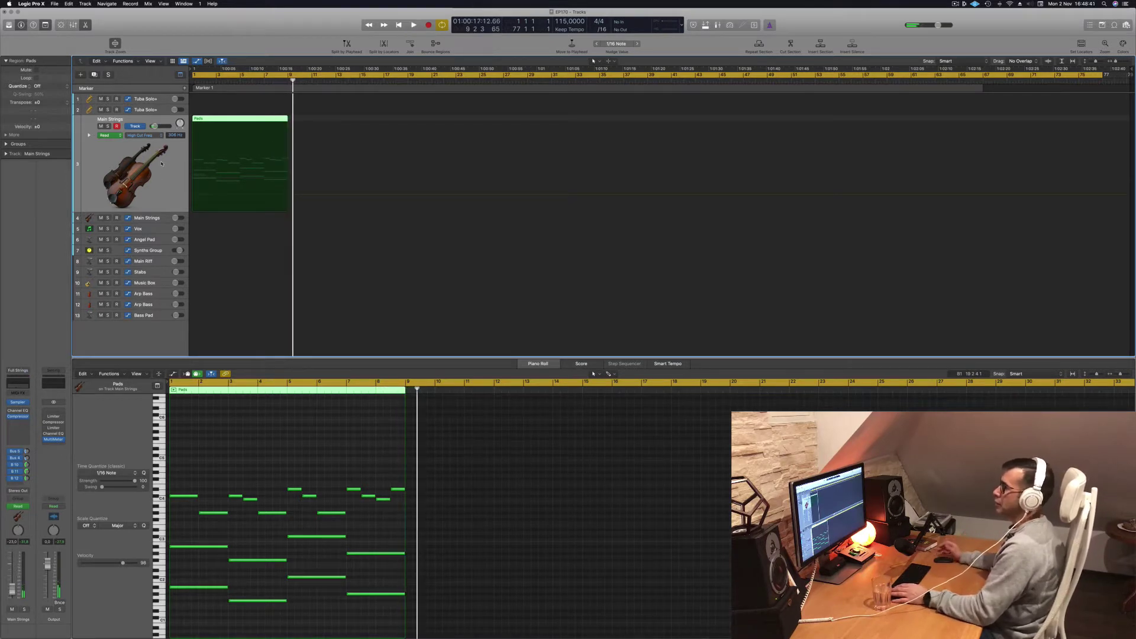
pyautogui.press('super+Right')
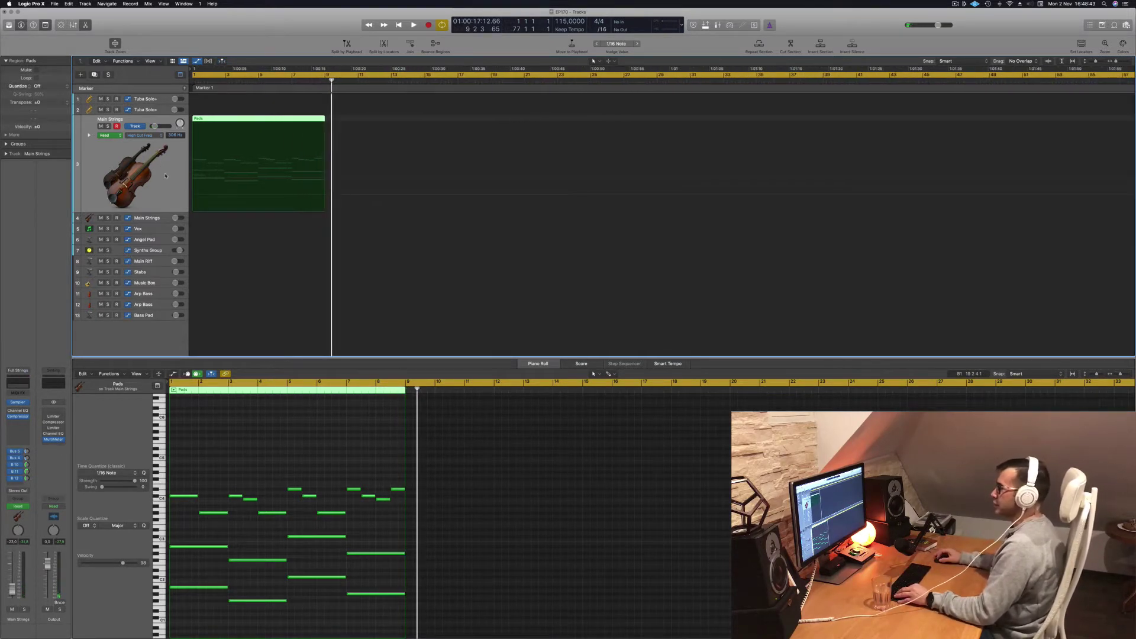
pyautogui.press('super+Right')
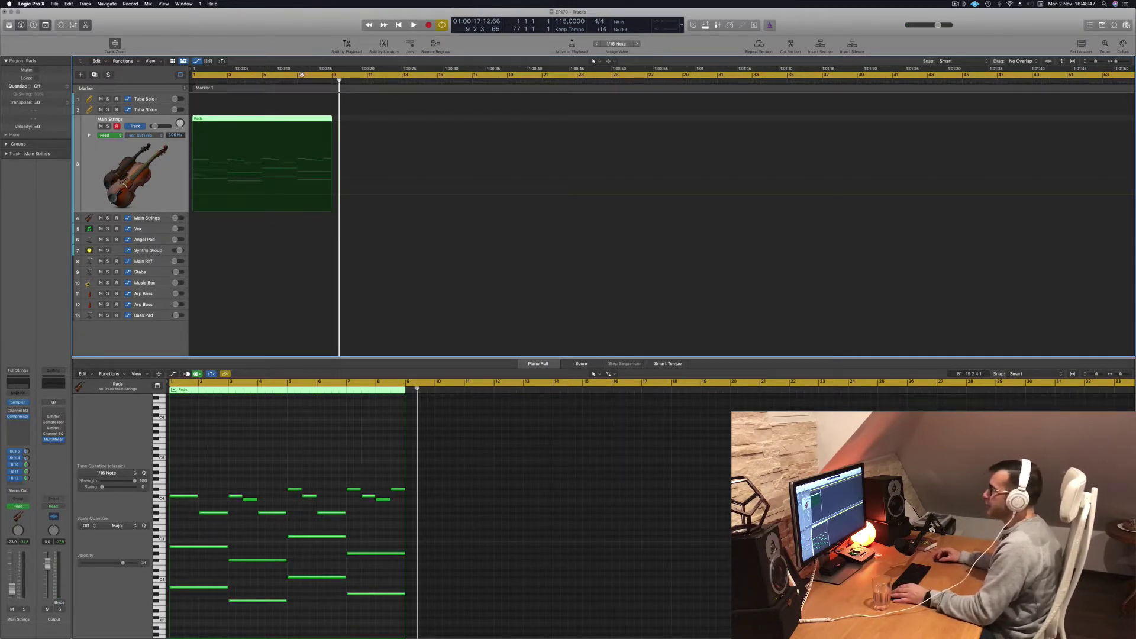
pyautogui.click(291, 76)
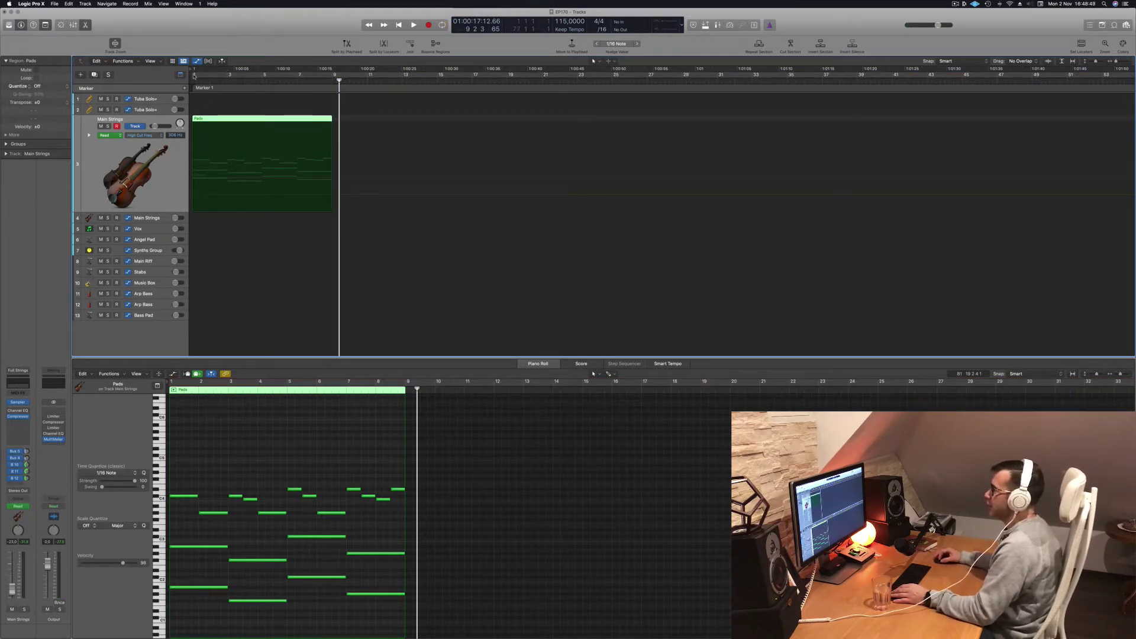
pyautogui.moveTo(195, 75); pyautogui.dragTo(480, 99)
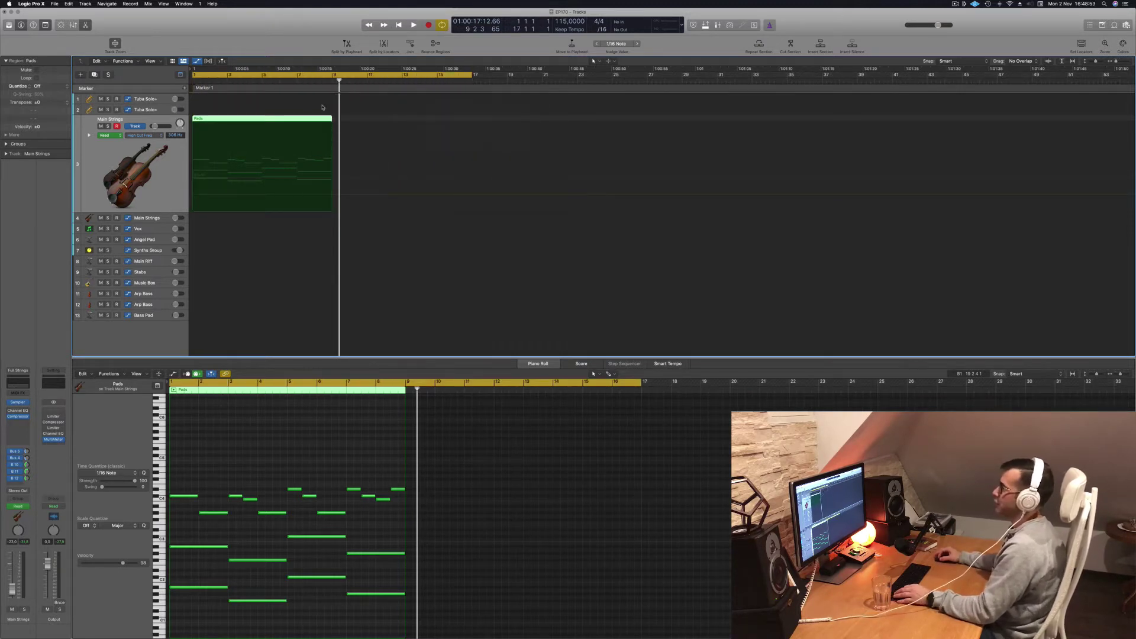
# Copy the Main Strings Pads region to bar 9, then select both regions and play them.
pyautogui.press('space')
pyautogui.moveTo(304, 126); pyautogui.dragTo(388, 131)
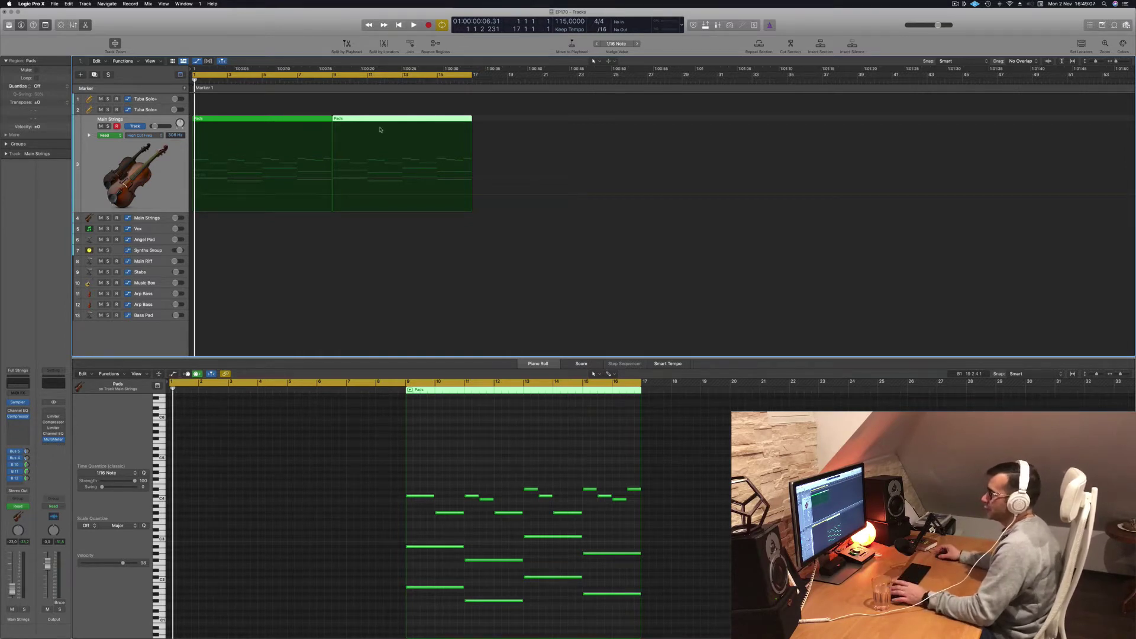
pyautogui.press('super+a')
pyautogui.press('space')
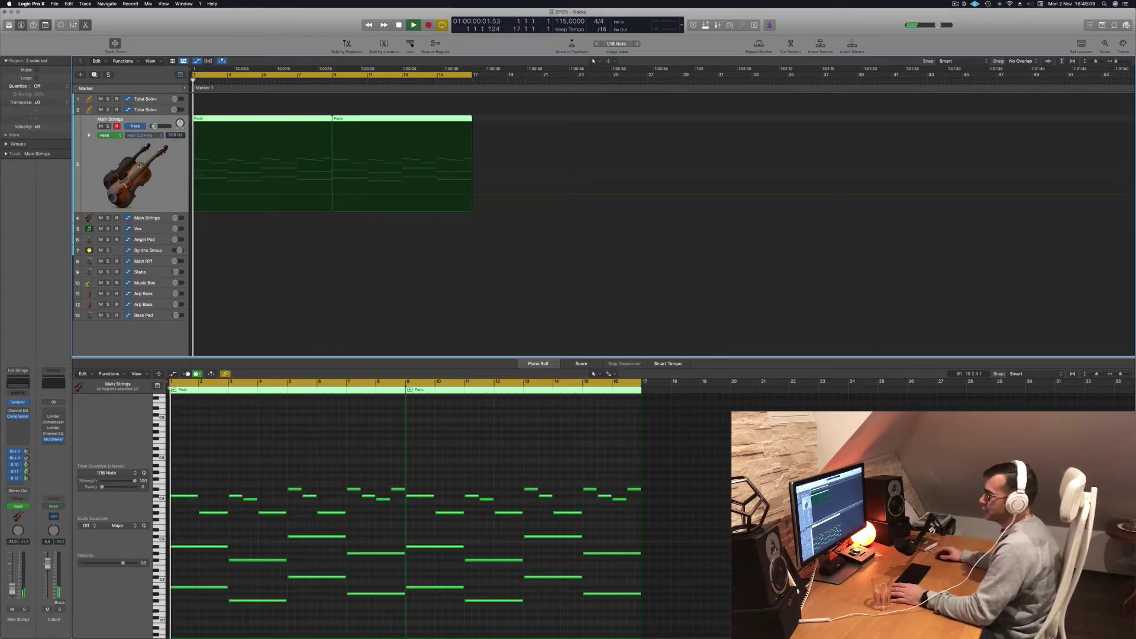
# Open the Channel EQ of the Main Strings track, switch it on and restart playback from the beginning.
pyautogui.click(13, 384)
pyautogui.click(140, 135)
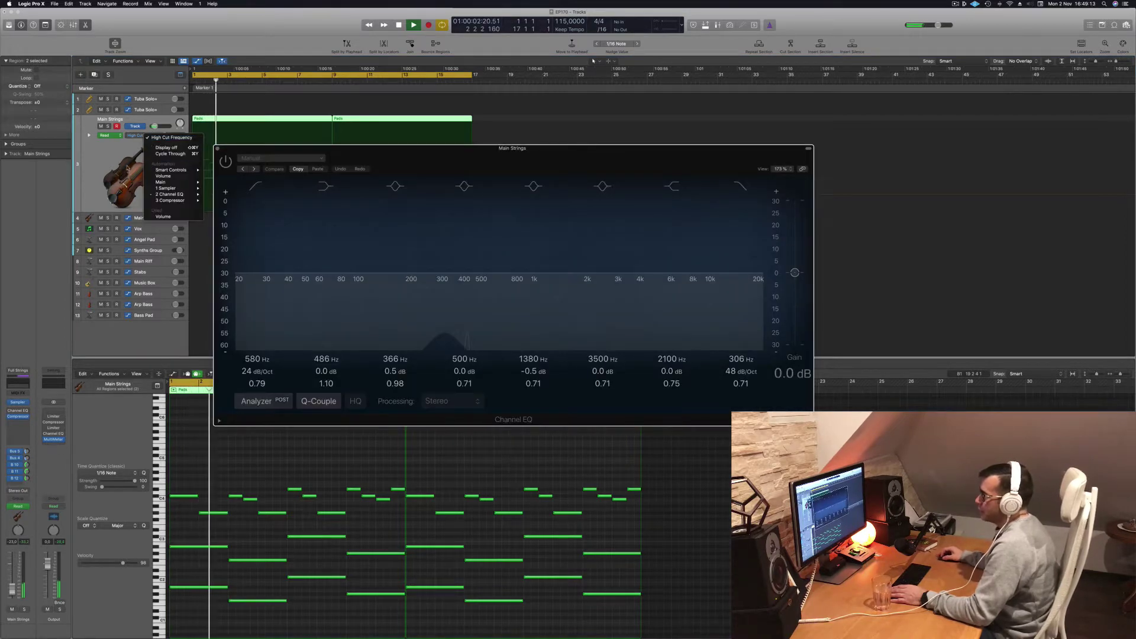
pyautogui.click(226, 161)
pyautogui.click(225, 161)
pyautogui.moveTo(318, 152); pyautogui.dragTo(665, 192)
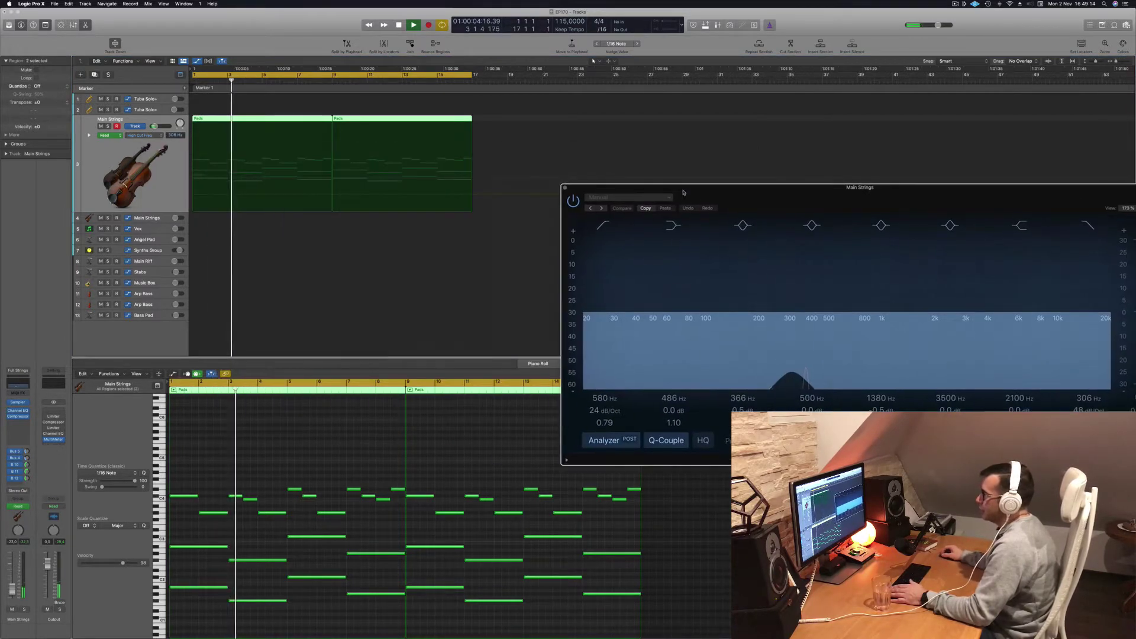
pyautogui.press('Return')
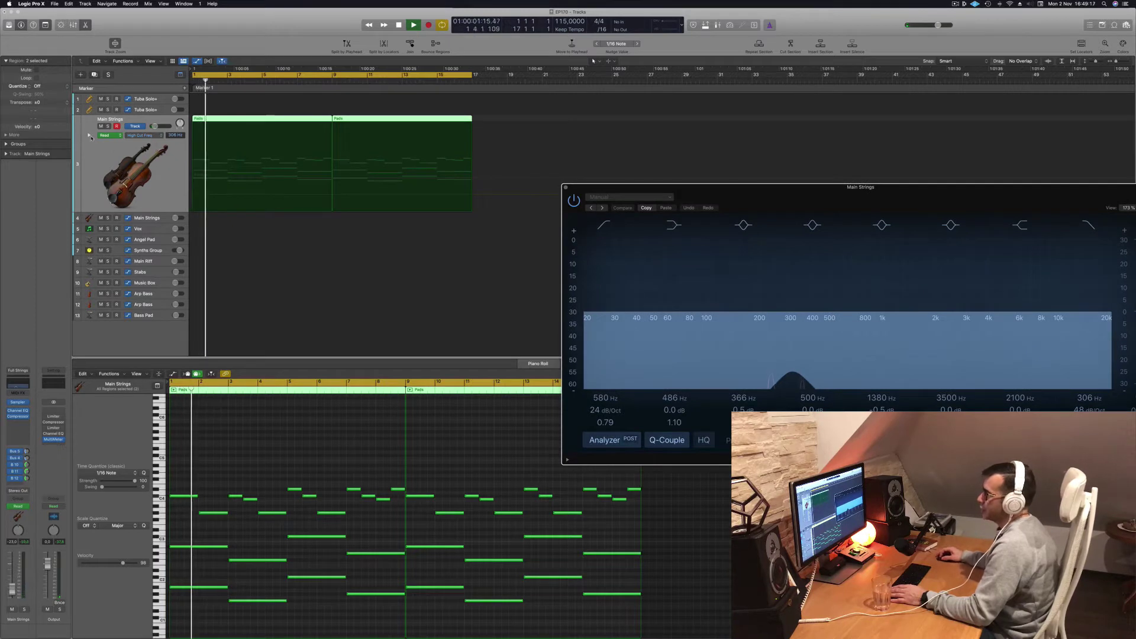
# Reveal the automation lane of the Main Strings track and delete its Main Volume automation points.
pyautogui.click(96, 158)
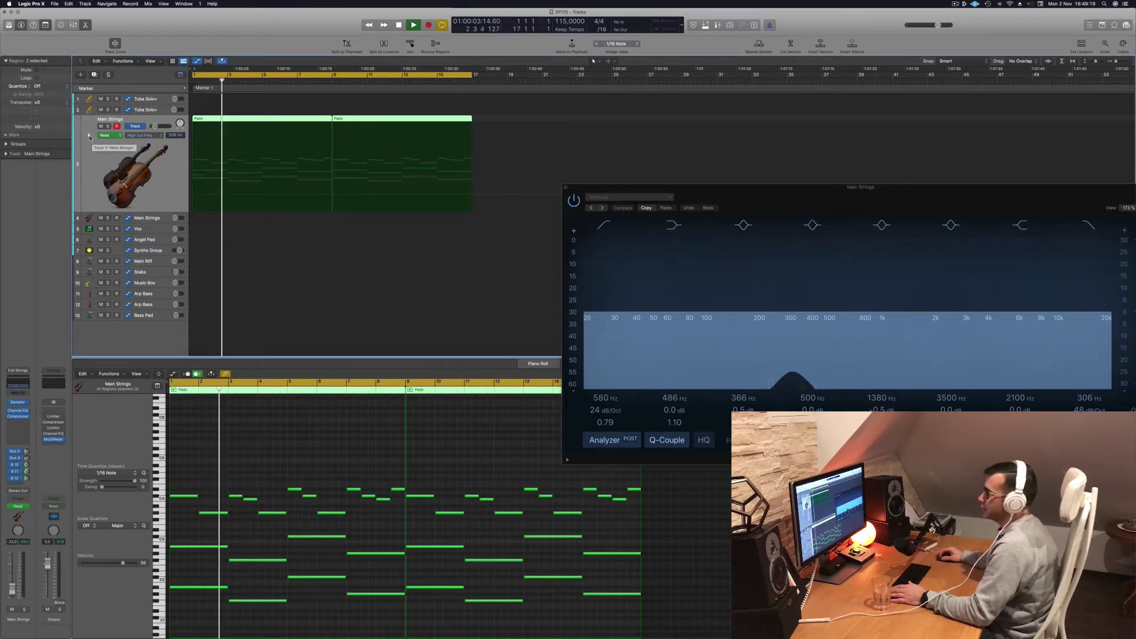
pyautogui.click(88, 135)
pyautogui.press('space')
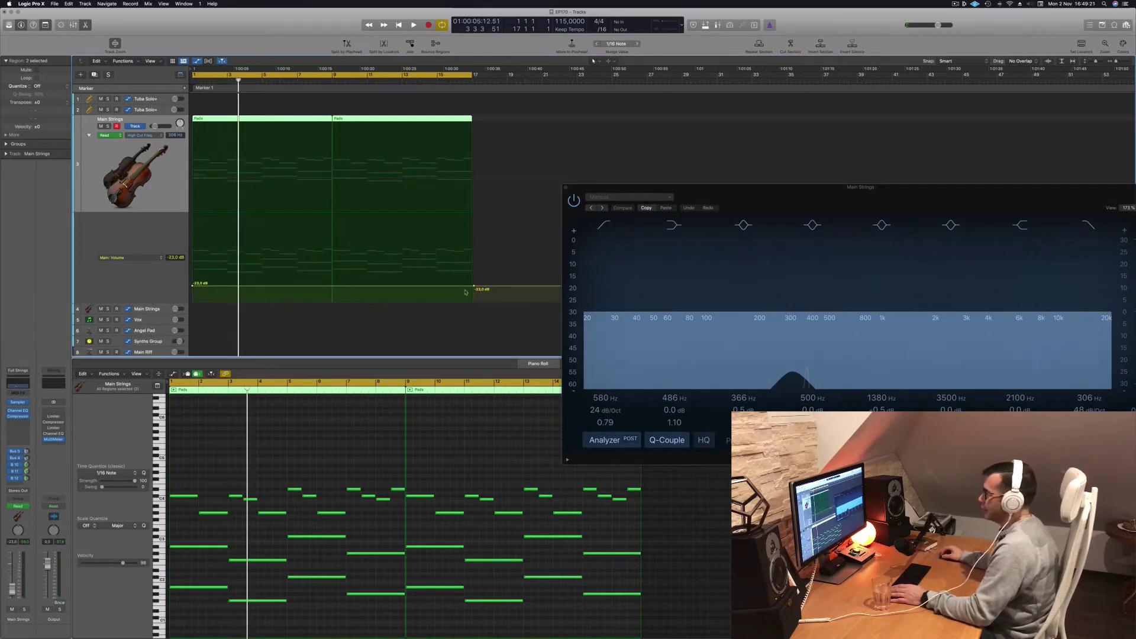
pyautogui.moveTo(480, 287); pyautogui.dragTo(212, 281)
pyautogui.click(107, 258)
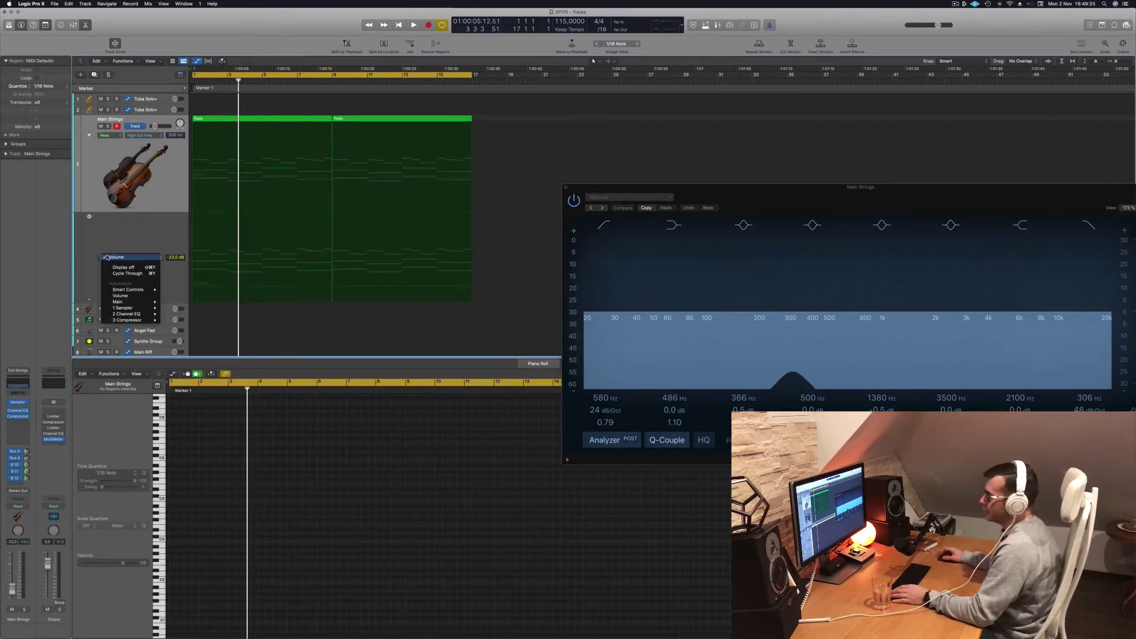
pyautogui.click(111, 222)
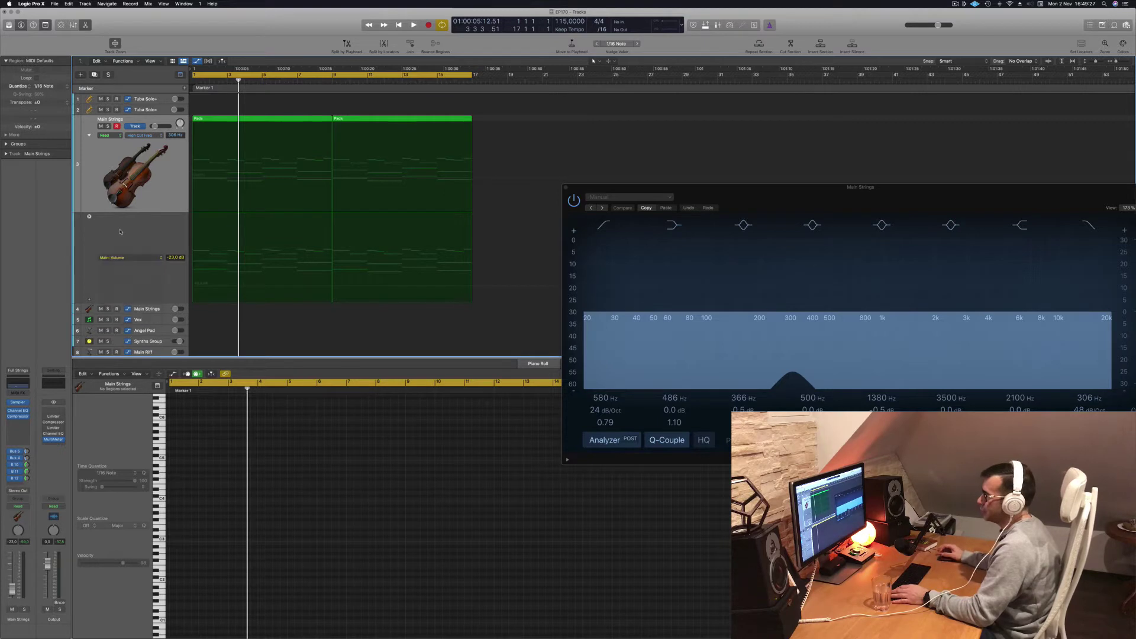
# Raise the high cut of the Main Strings Channel EQ to 20000 Hz.
pyautogui.click(168, 176)
pyautogui.hotkey('shift', 'space')
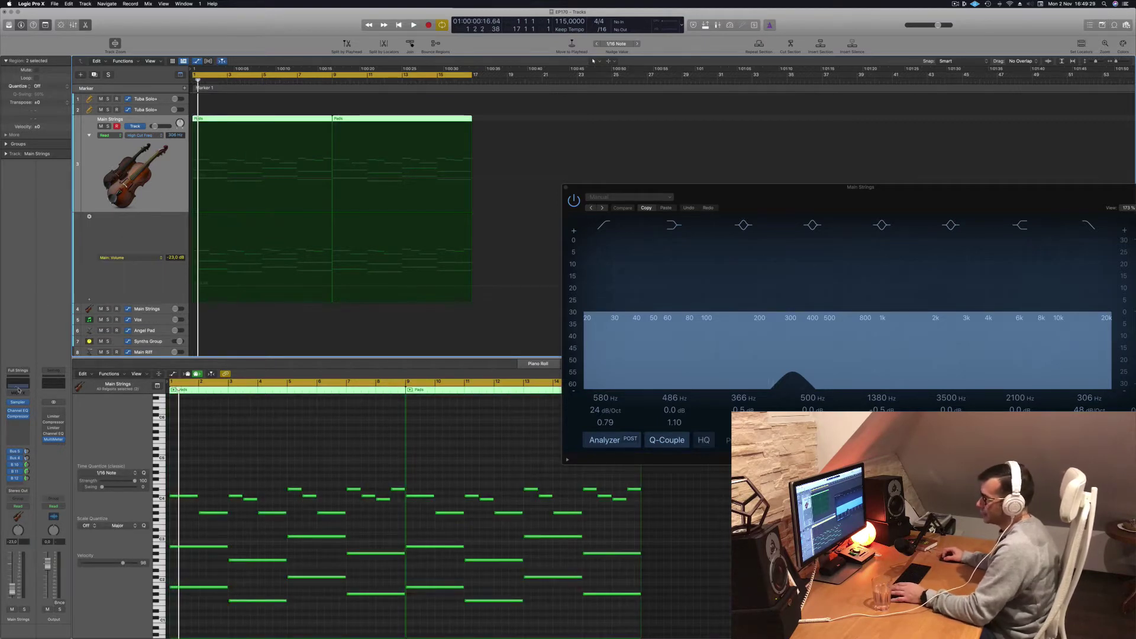
pyautogui.moveTo(739, 190); pyautogui.dragTo(530, 176)
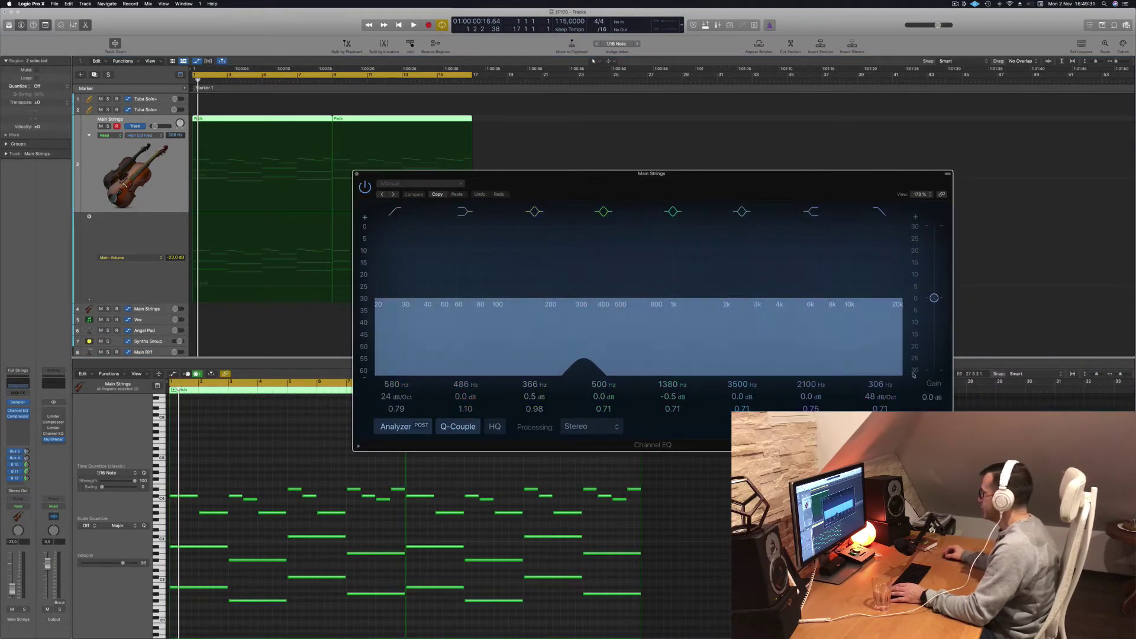
pyautogui.moveTo(631, 305); pyautogui.dragTo(902, 298)
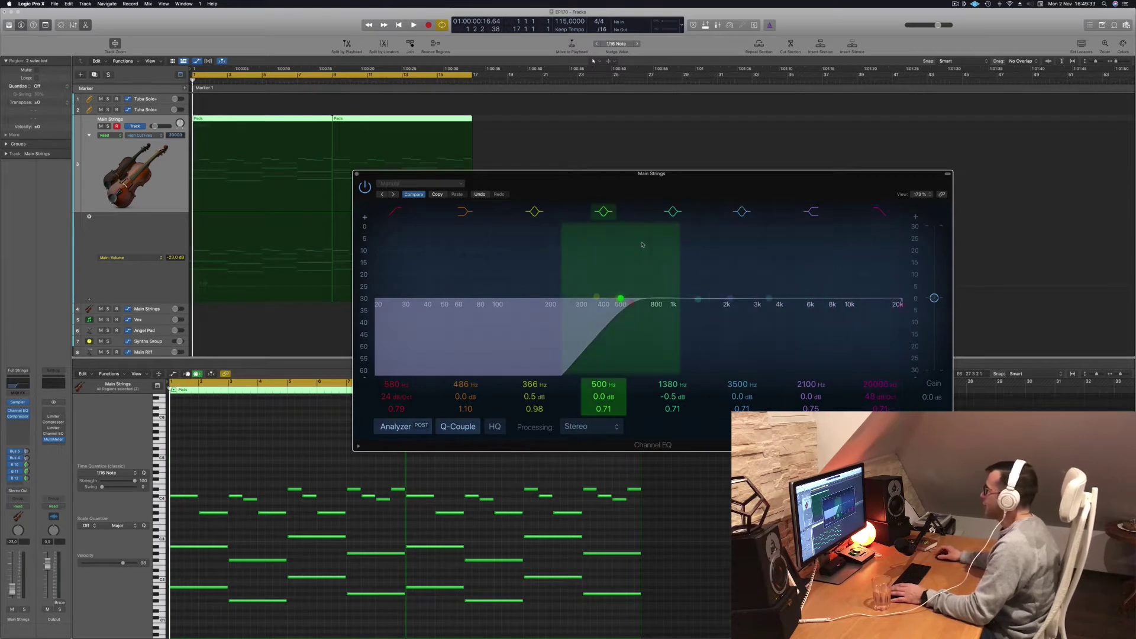
# Lower the low cut of the Main Strings Channel EQ to 160 Hz during playback and close the plug-in.
pyautogui.press('space')
pyautogui.moveTo(705, 193); pyautogui.dragTo(743, 179)
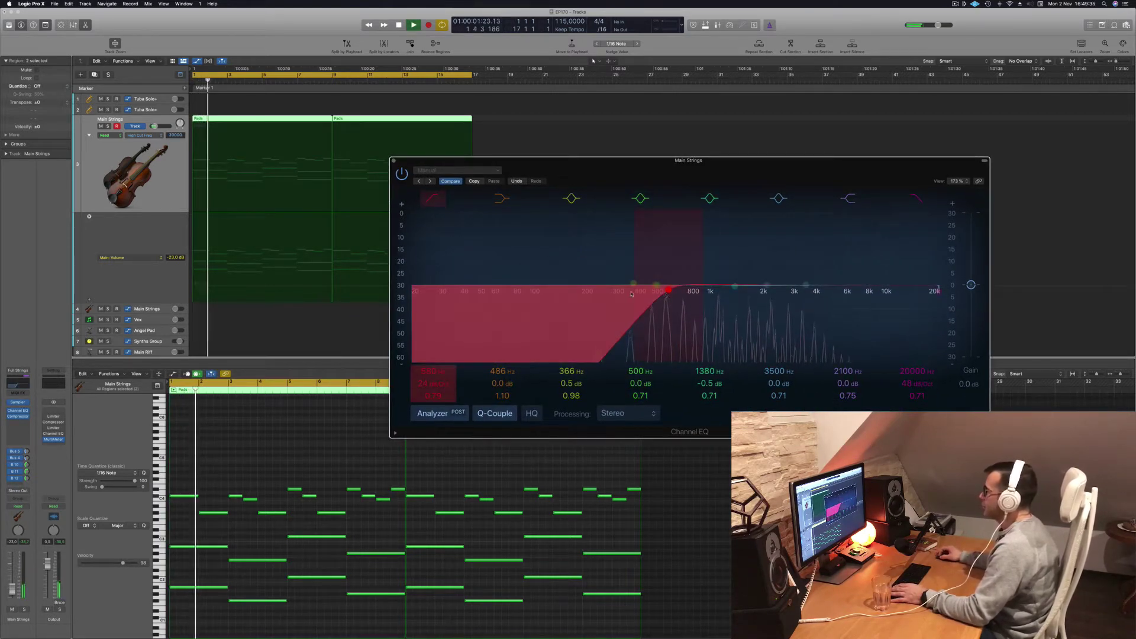
pyautogui.moveTo(666, 288); pyautogui.dragTo(569, 294)
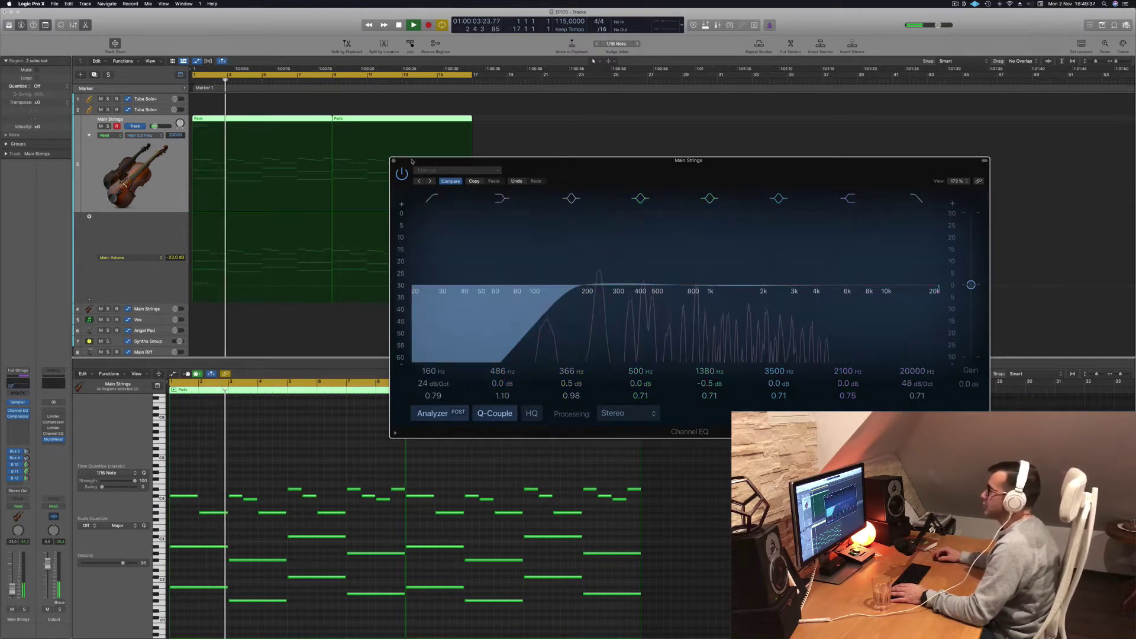
pyautogui.click(393, 161)
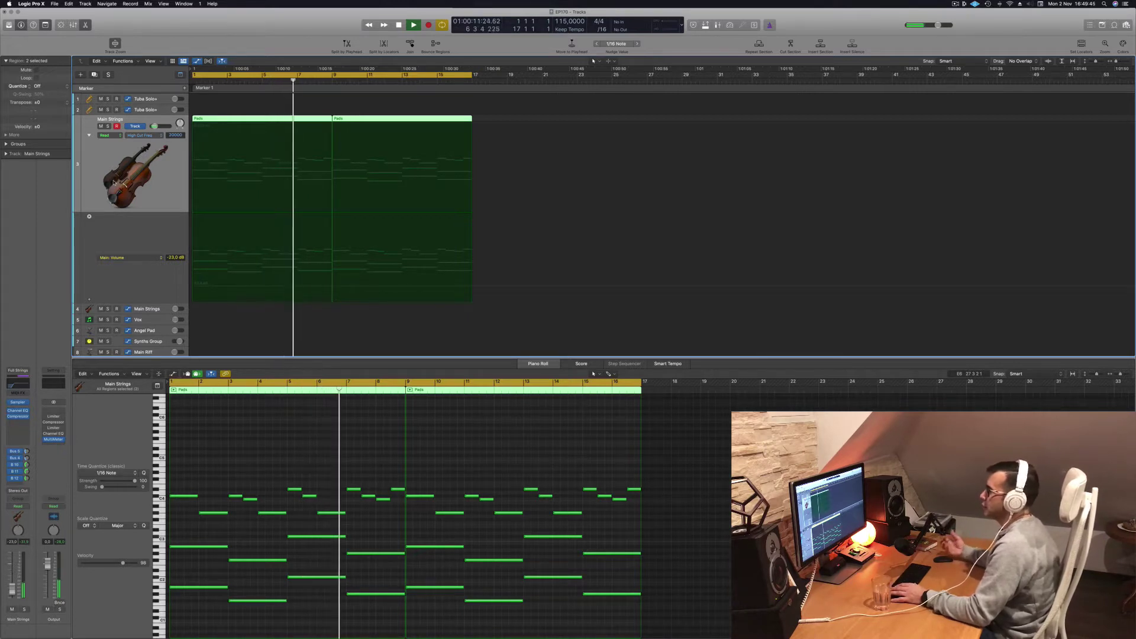
# Copy the first Pads region onto the first Tuba Solo track and delete its low chord notes, keeping the upper melody.
pyautogui.scroll(-2, 175, 183)
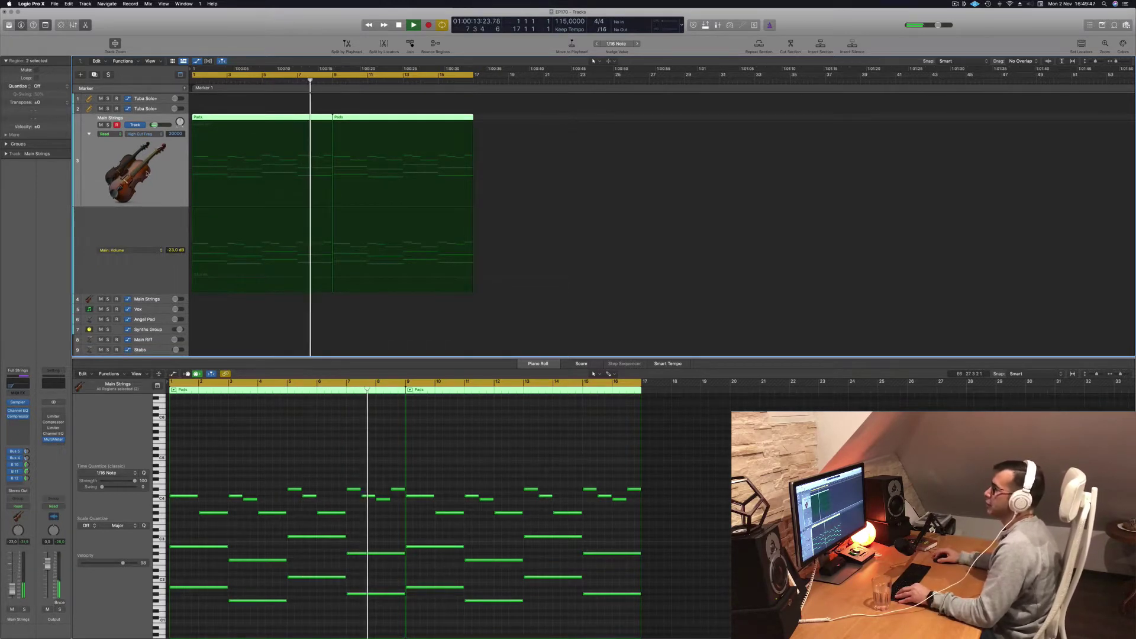
pyautogui.scroll(-3, 156, 168)
pyautogui.scroll(-2, 155, 168)
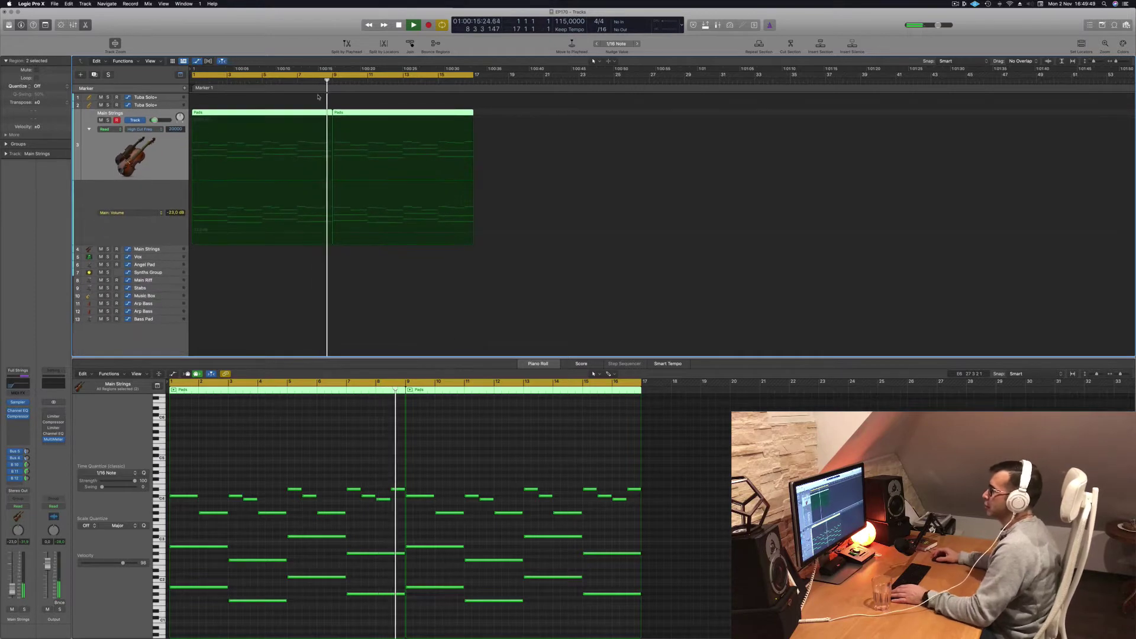
pyautogui.press('space')
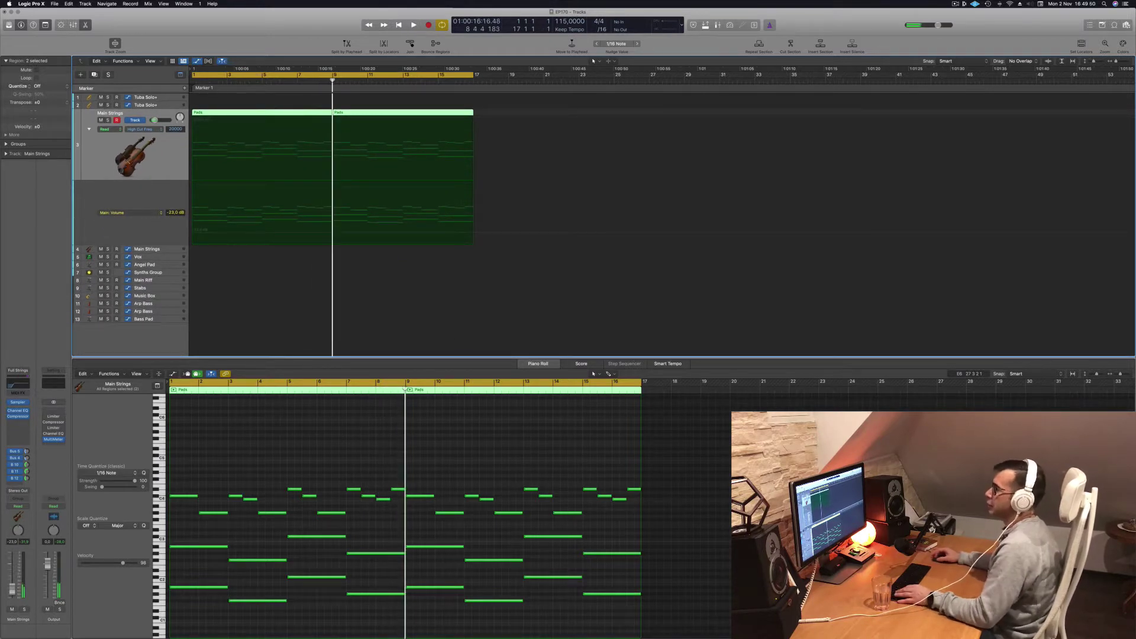
pyautogui.click(280, 103)
pyautogui.moveTo(261, 115); pyautogui.dragTo(259, 99)
pyautogui.moveTo(189, 512); pyautogui.dragTo(391, 633)
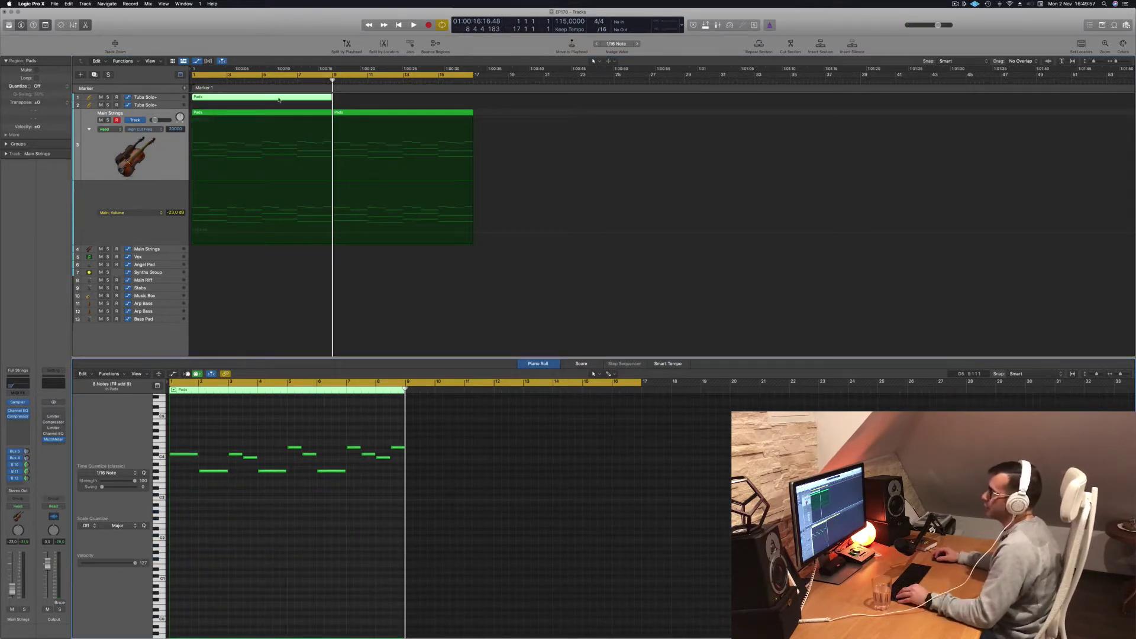
# Duplicate the Tuba Solo melody region to bar 9, delete the track's Main Volume automation and play from the start.
pyautogui.moveTo(278, 99); pyautogui.dragTo(410, 102)
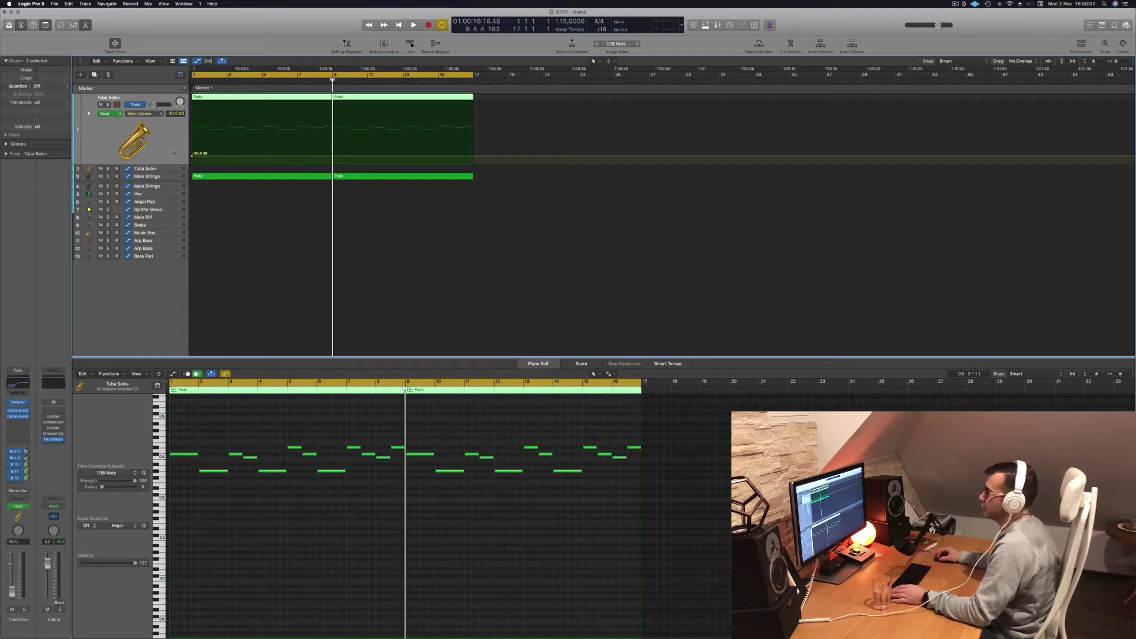
pyautogui.click(192, 159)
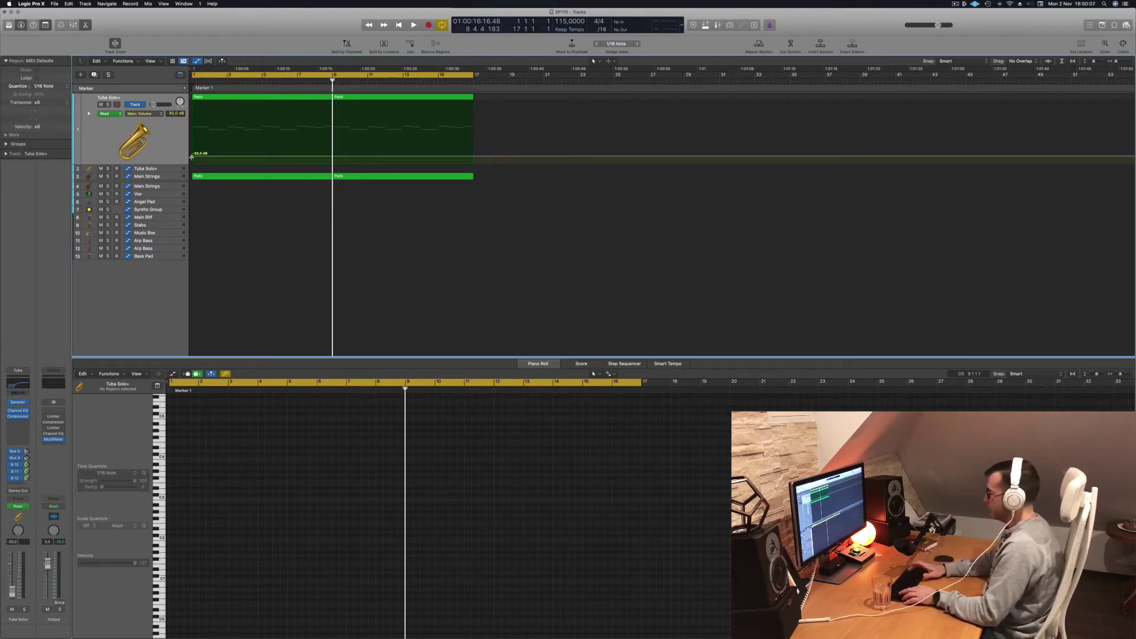
pyautogui.click(161, 142)
pyautogui.press('Return')
pyautogui.press('space')
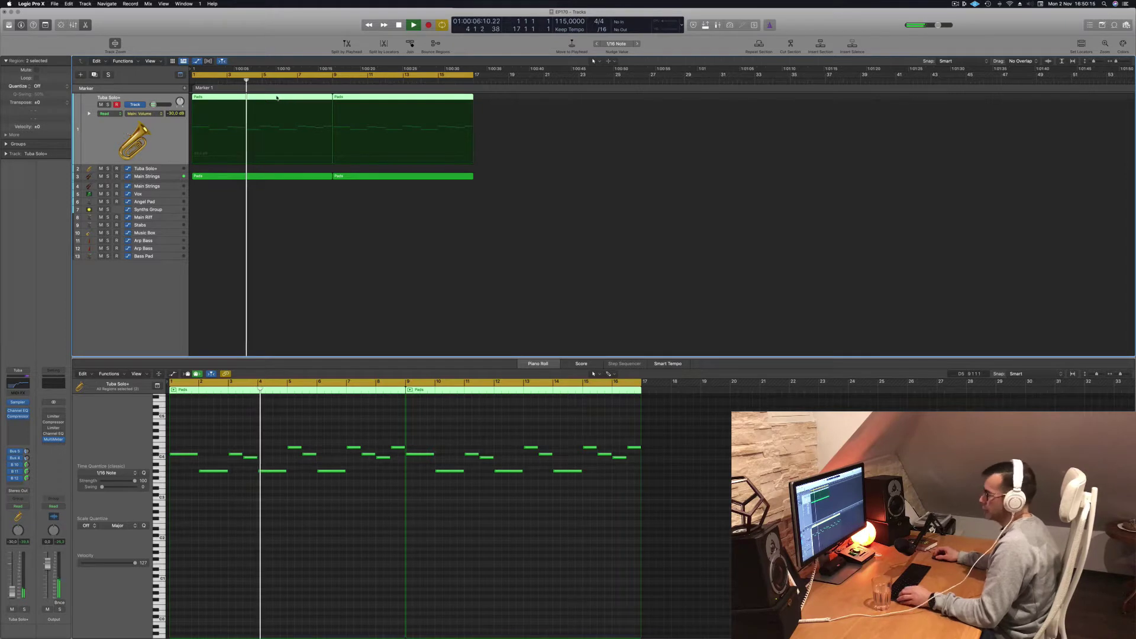
# Copy both melody regions onto the second Tuba Solo track and transpose all their notes down one octave.
pyautogui.moveTo(277, 98); pyautogui.dragTo(276, 171)
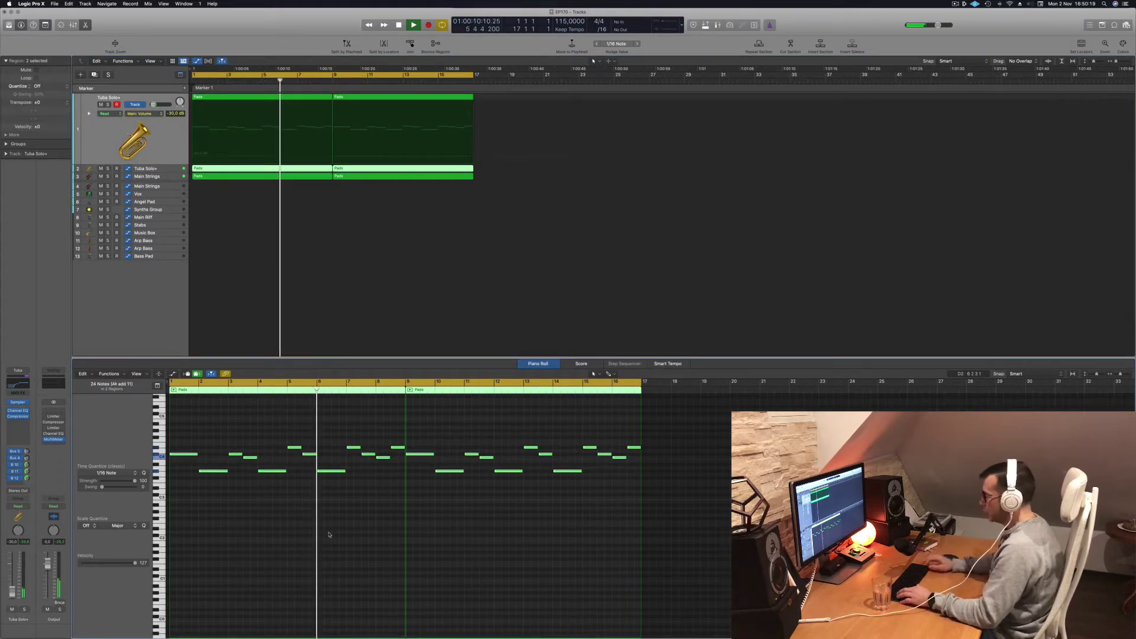
pyautogui.hotkey('alt', 'shift', 'Down')
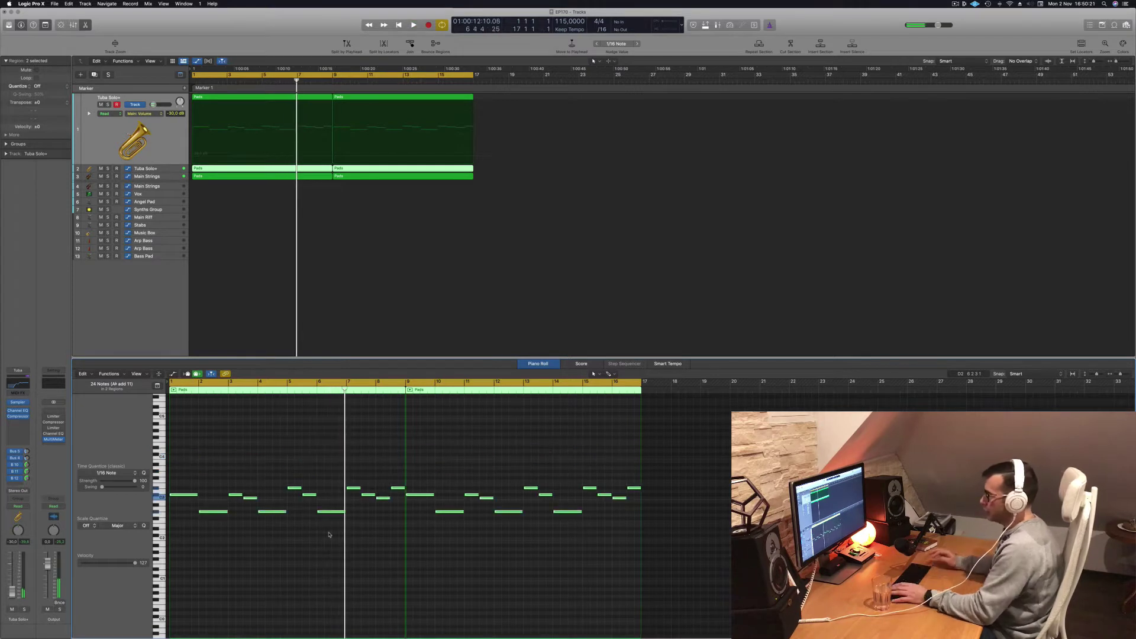
pyautogui.press('space')
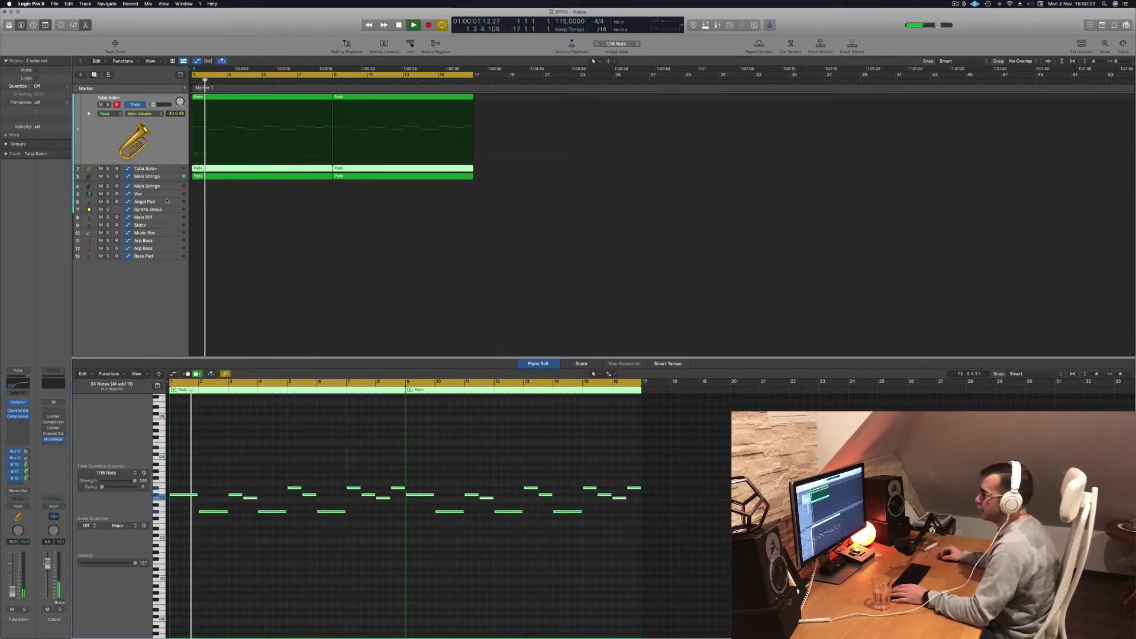
# Delete the Main Volume automation of the second Tuba Solo track, raise its volume and play from the start.
pyautogui.click(165, 168)
pyautogui.press('space')
pyautogui.press('space')
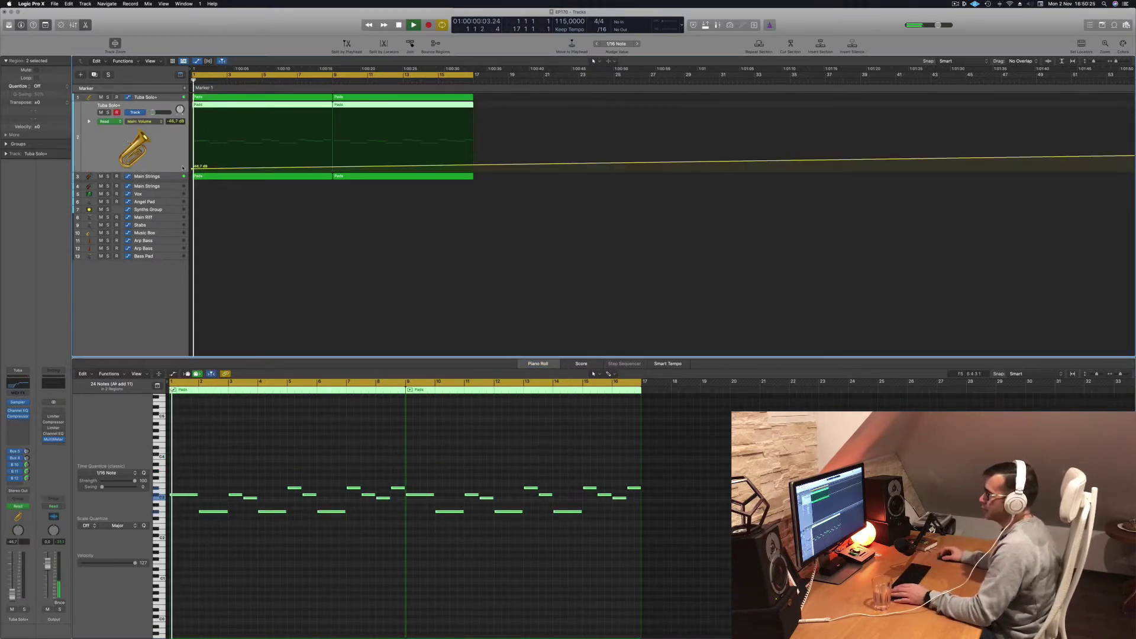
pyautogui.press('ctrl+super+BackSpace')
pyautogui.press('space')
pyautogui.press('space')
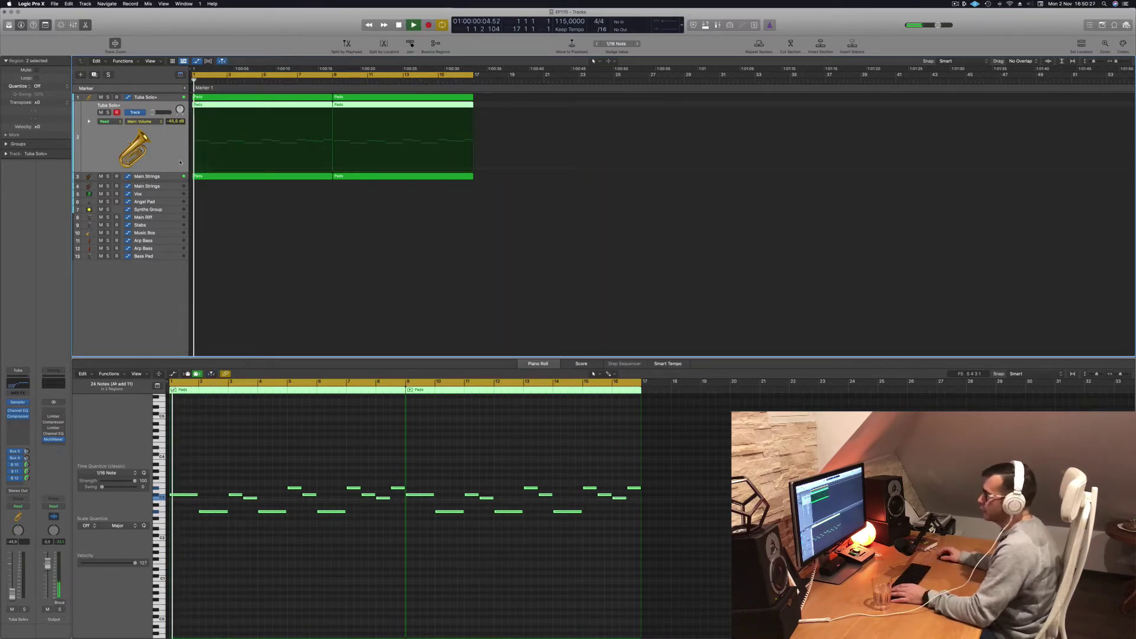
pyautogui.press('space')
pyautogui.press('space')
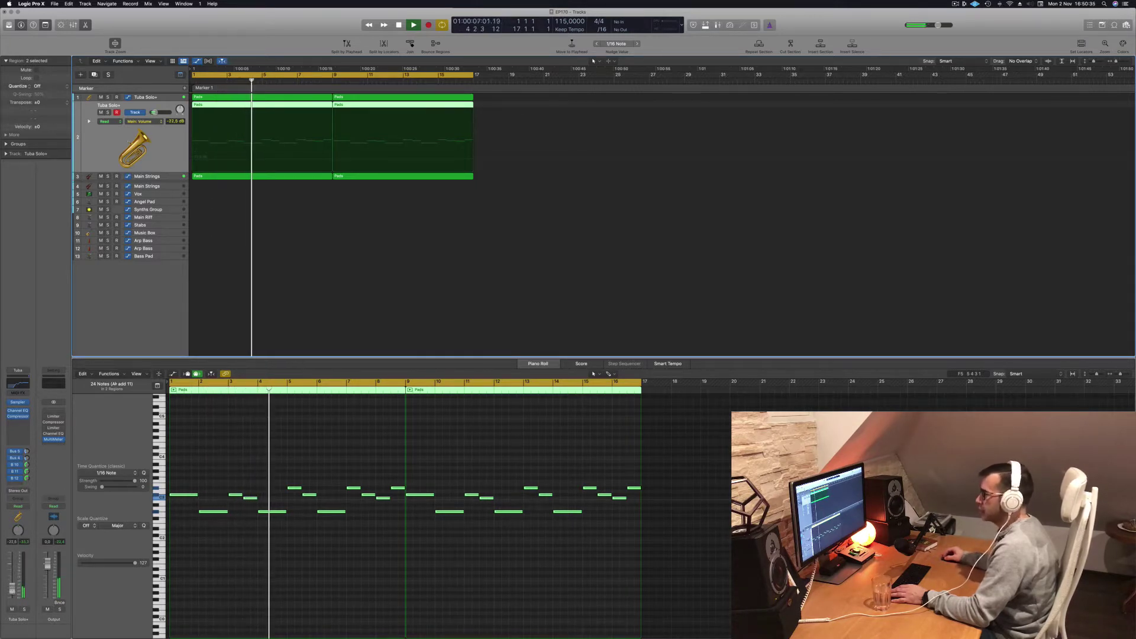
pyautogui.press('super+Left')
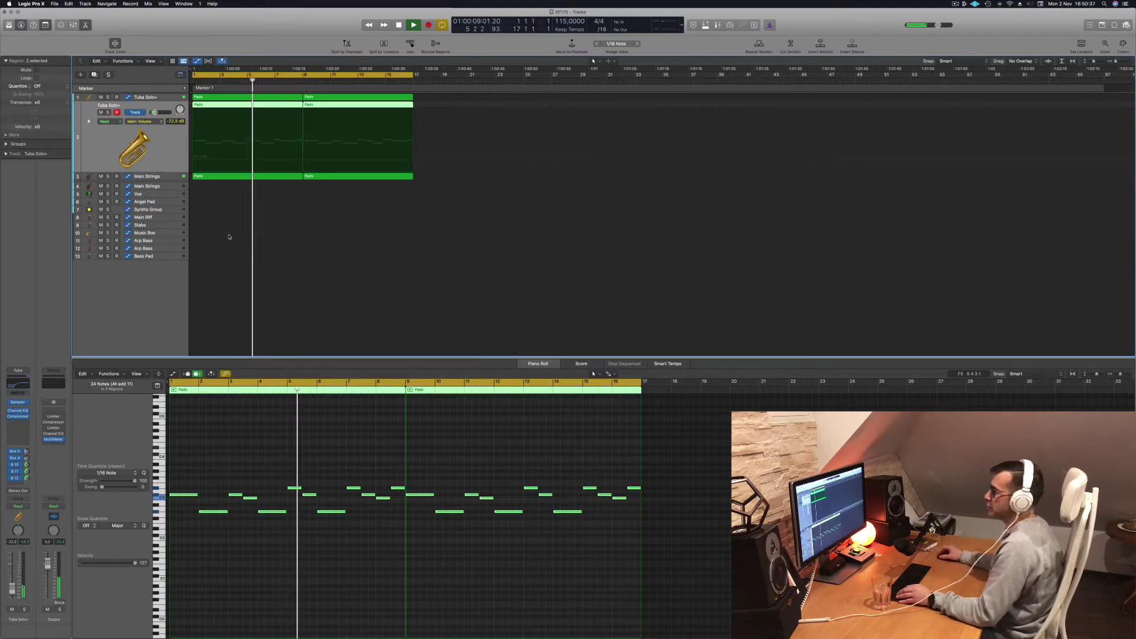
pyautogui.press('super+Right')
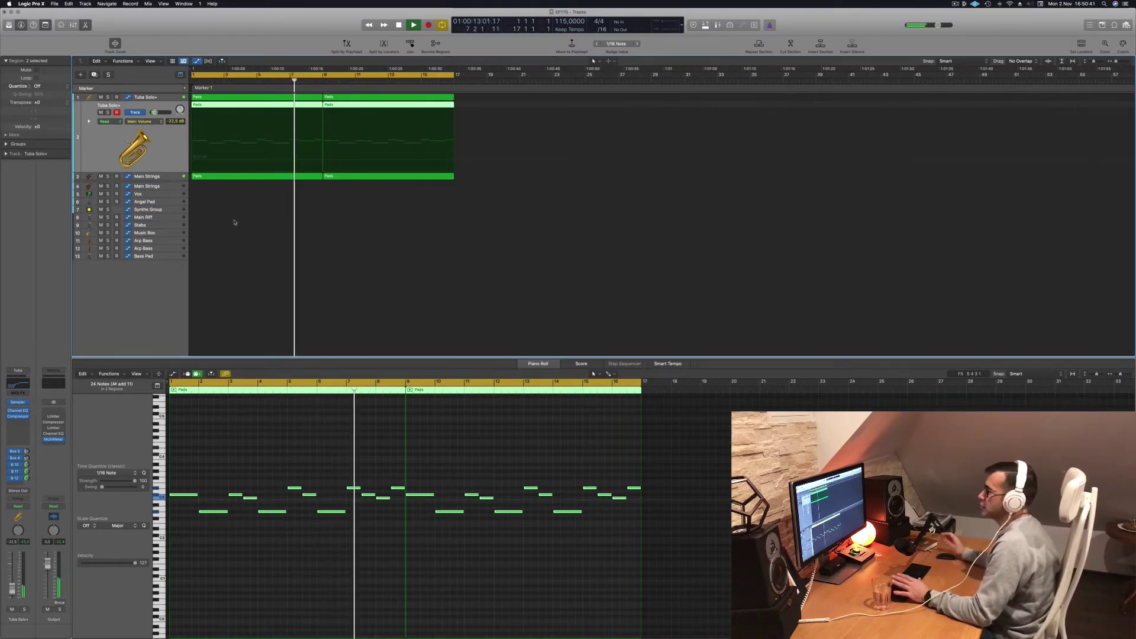
# Move the first Main Strings Pads region onto the Bass Pad track and delete the notes above its lowest line.
pyautogui.click(275, 209)
pyautogui.click(240, 177)
pyautogui.moveTo(240, 176); pyautogui.dragTo(239, 258)
pyautogui.press('space')
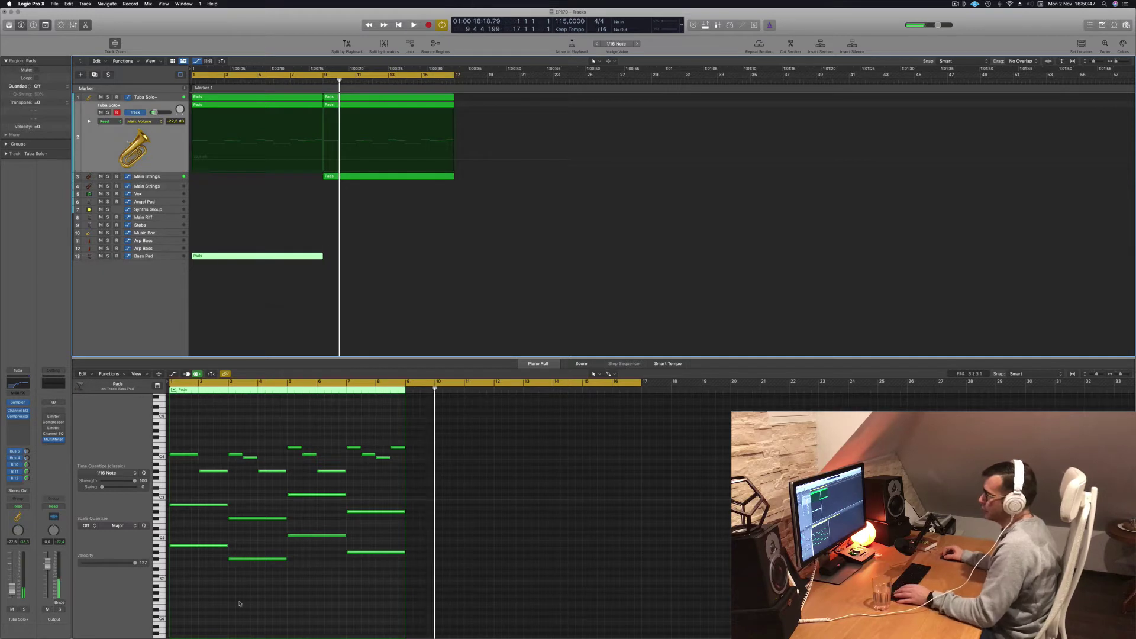
pyautogui.moveTo(191, 435); pyautogui.dragTo(383, 521)
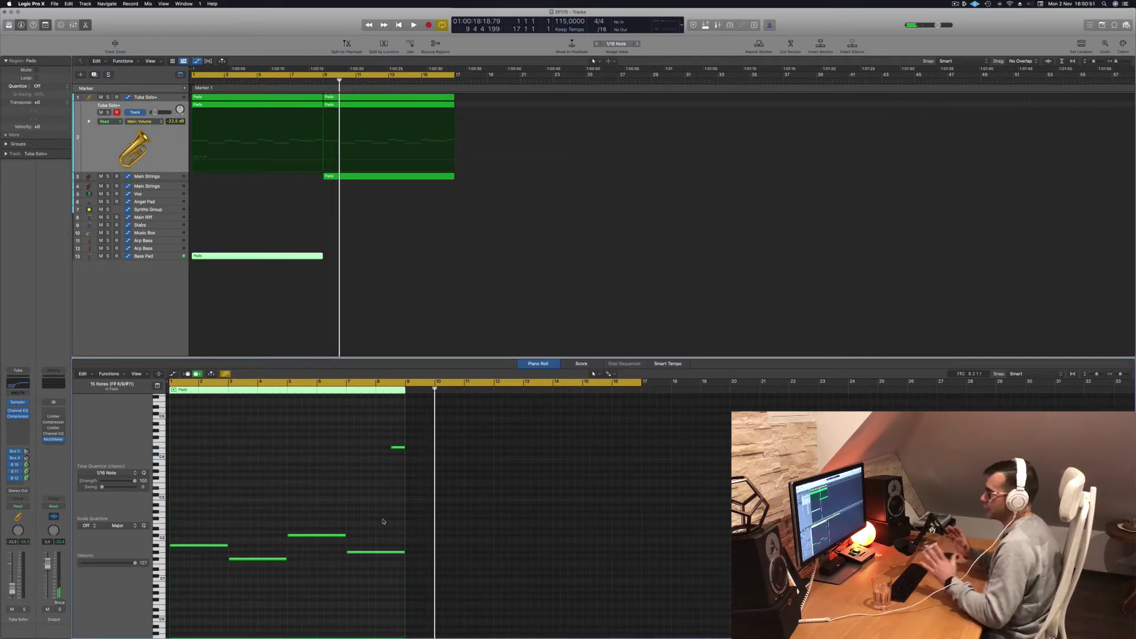
# Copy the second Main Strings region back to bar 1 and duplicate the Bass Pad region to bar 9.
pyautogui.click(365, 177)
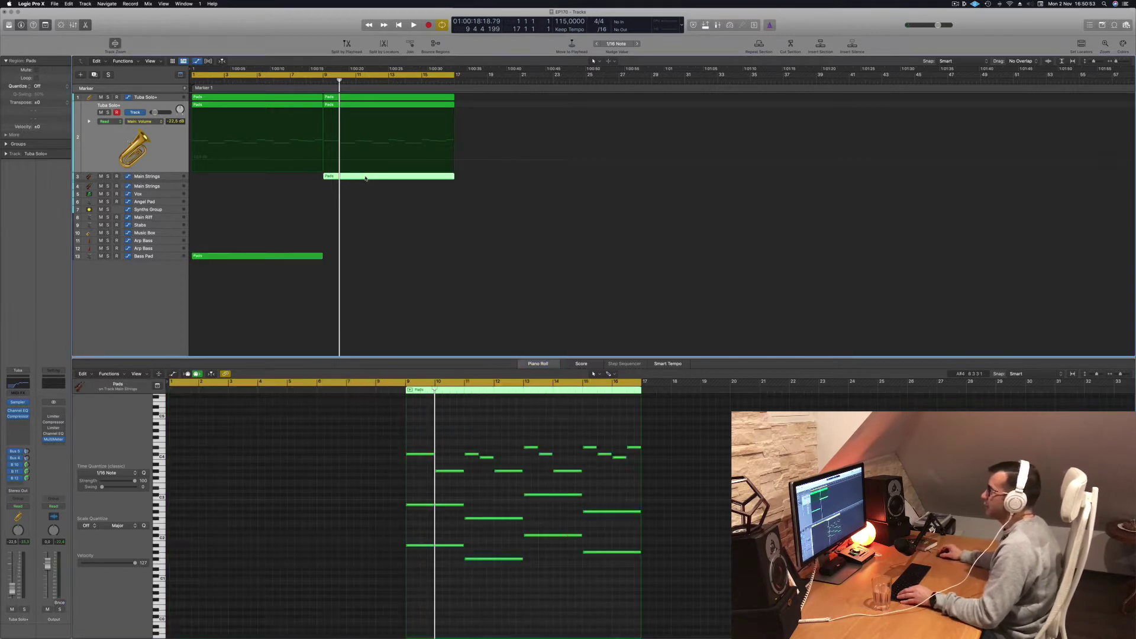
pyautogui.moveTo(354, 177); pyautogui.dragTo(227, 177)
pyautogui.click(258, 259)
pyautogui.moveTo(250, 257); pyautogui.dragTo(379, 260)
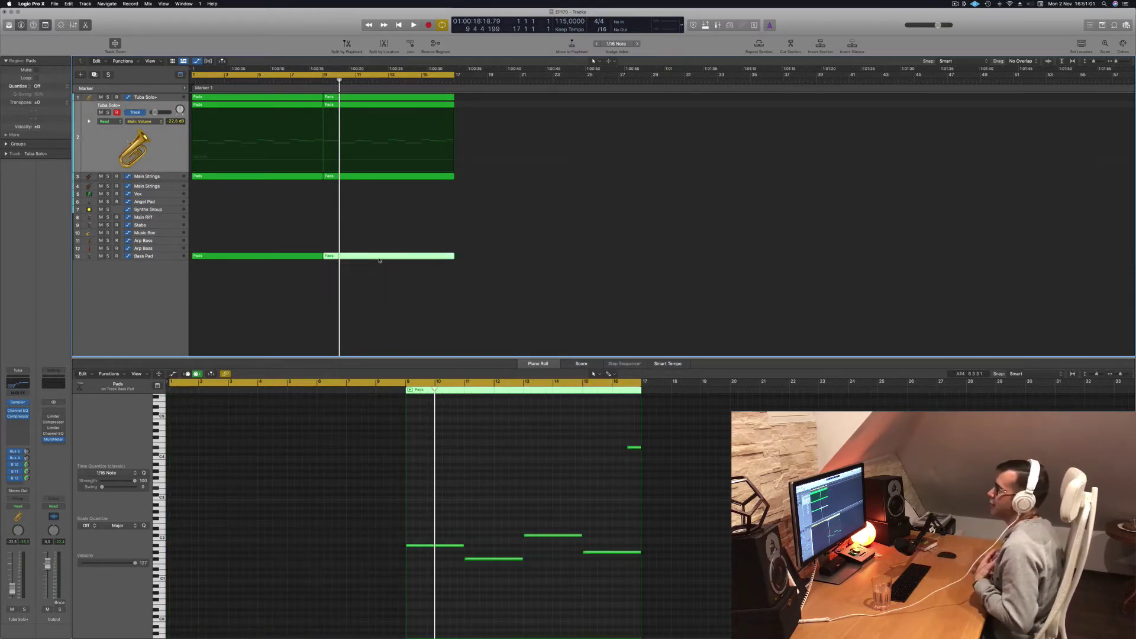
# Delete the High Cut Freq automation of the Bass Pad track.
pyautogui.click(166, 256)
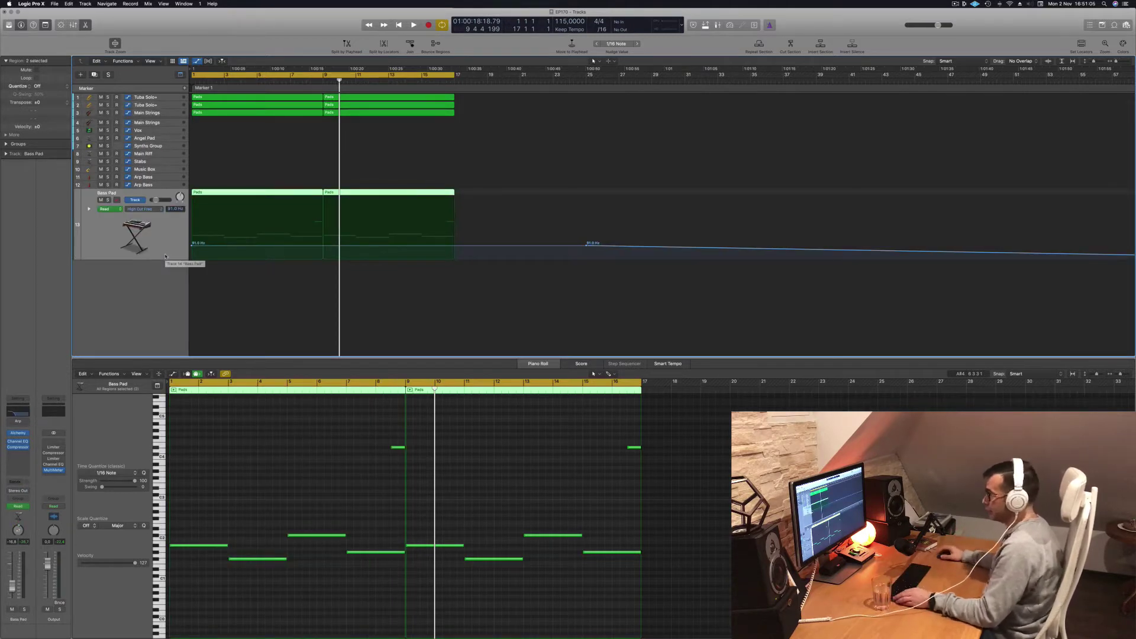
pyautogui.press('ctrl+super+BackSpace')
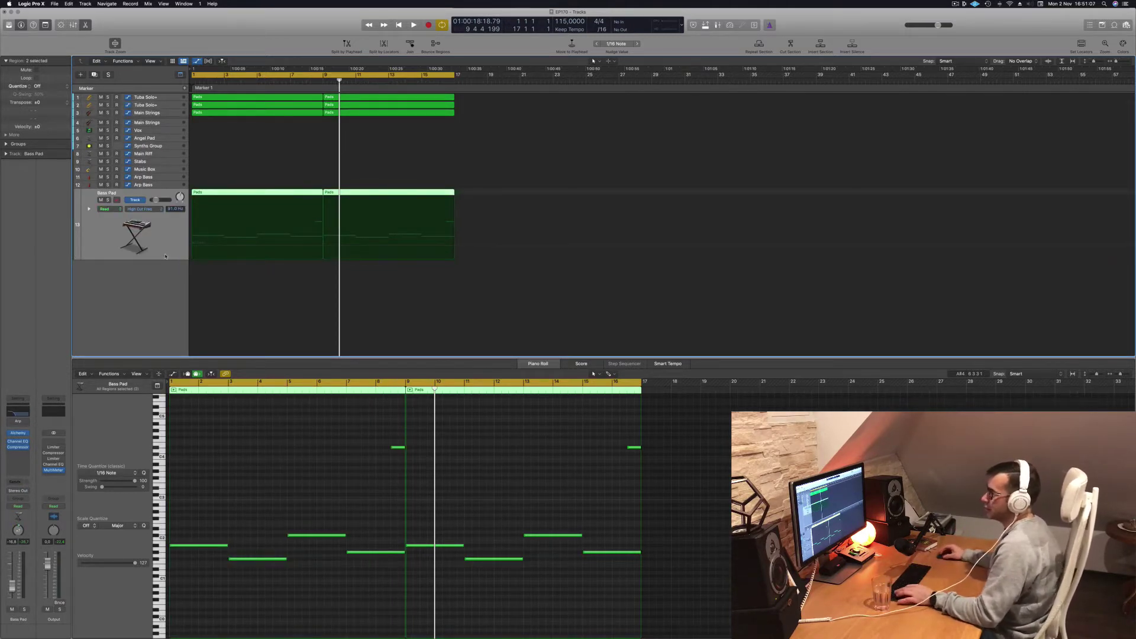
pyautogui.click(142, 209)
pyautogui.click(105, 246)
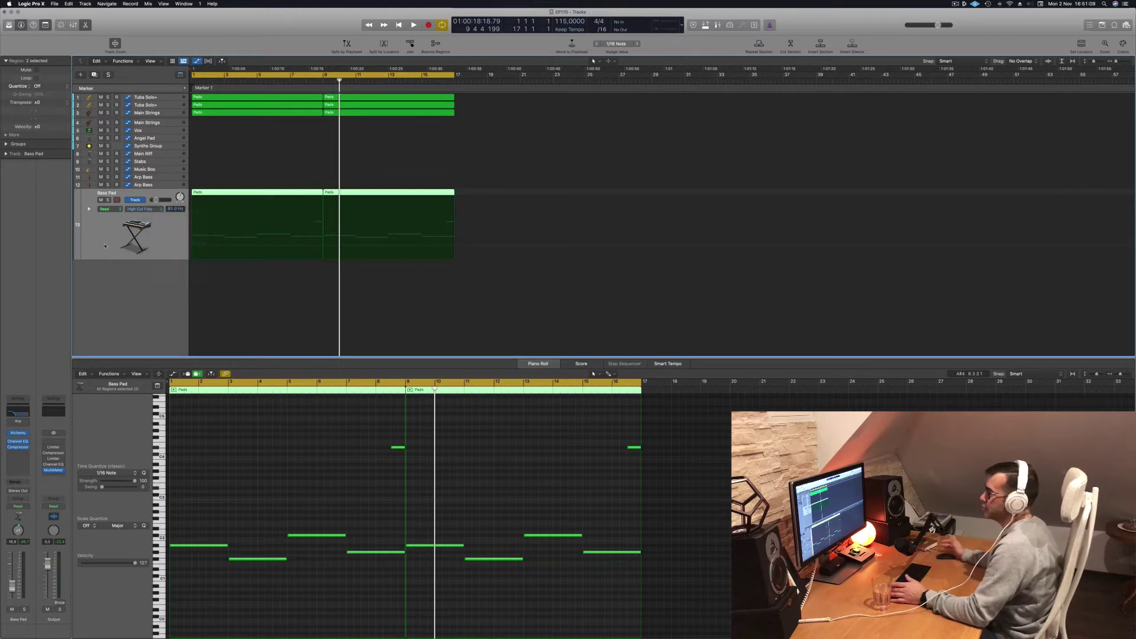
pyautogui.hscroll(1, 104, 246)
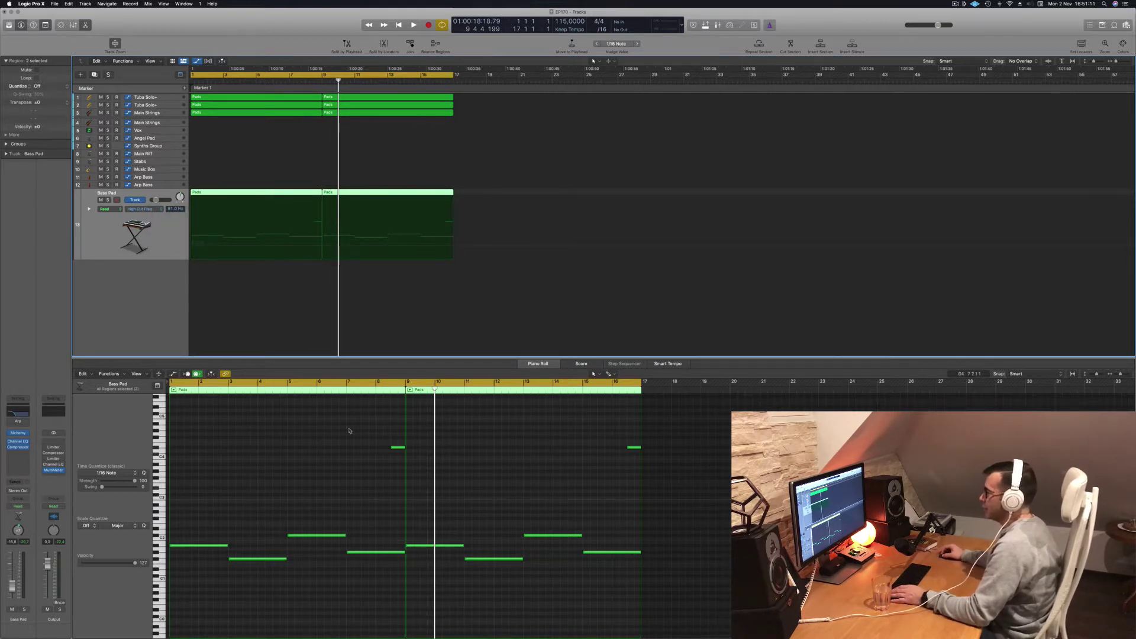
# Delete the stray high note at the end of each Bass Pad region and play from the start.
pyautogui.moveTo(344, 425); pyautogui.dragTo(665, 444)
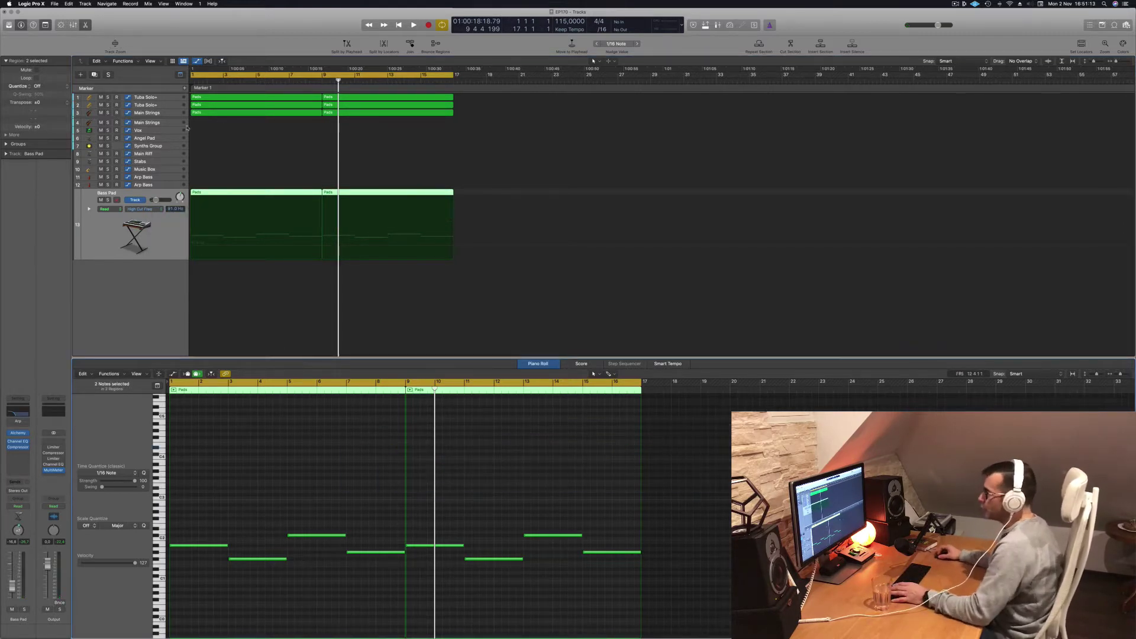
pyautogui.click(90, 236)
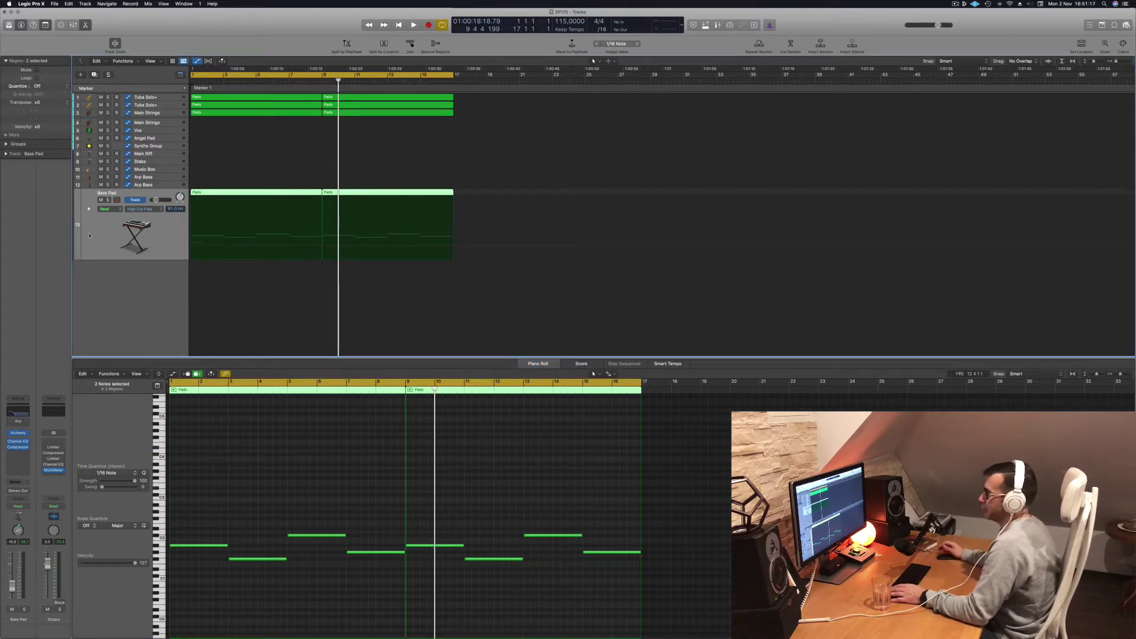
pyautogui.press('space')
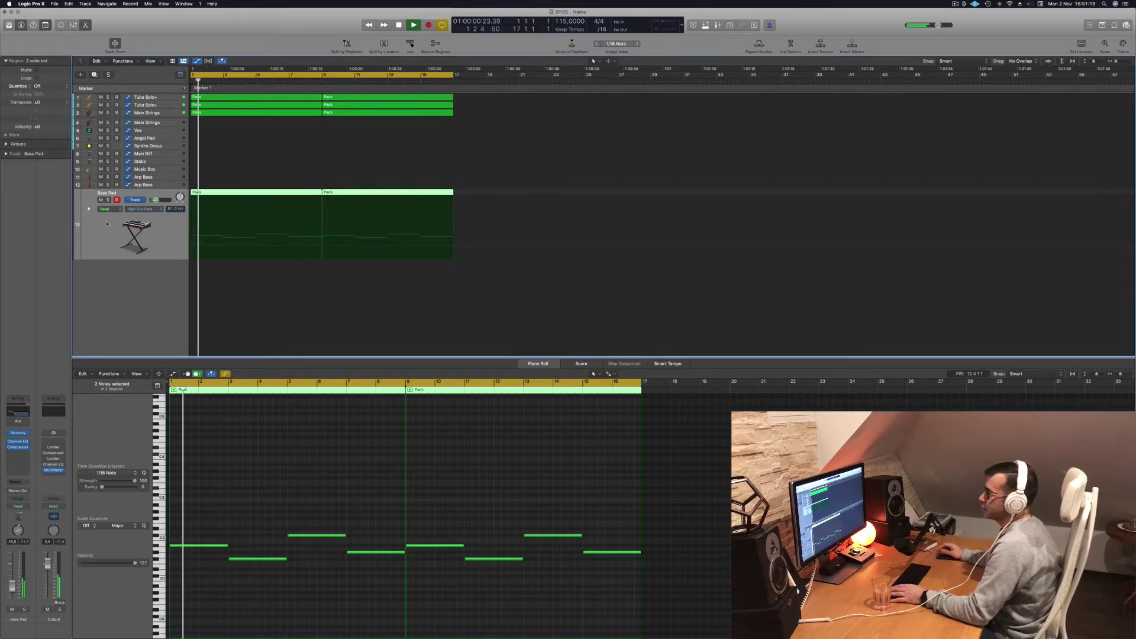
pyautogui.hscroll(-2, 194, 305)
pyautogui.hscroll(-1, 193, 305)
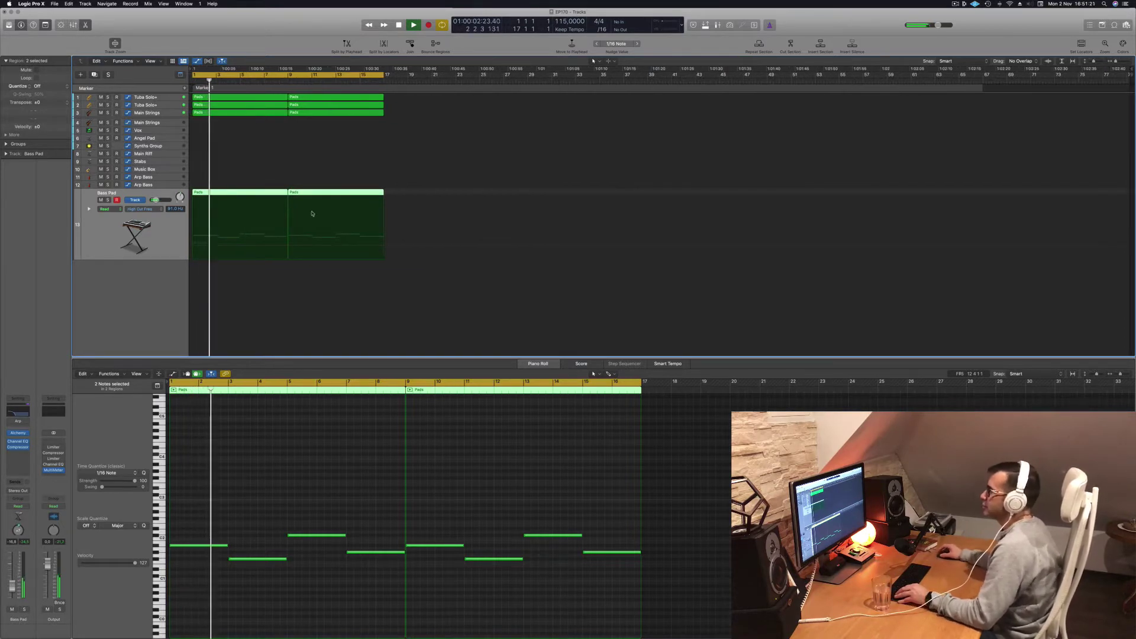
pyautogui.scroll(1, 298, 191)
pyautogui.hscroll(1, 280, 158)
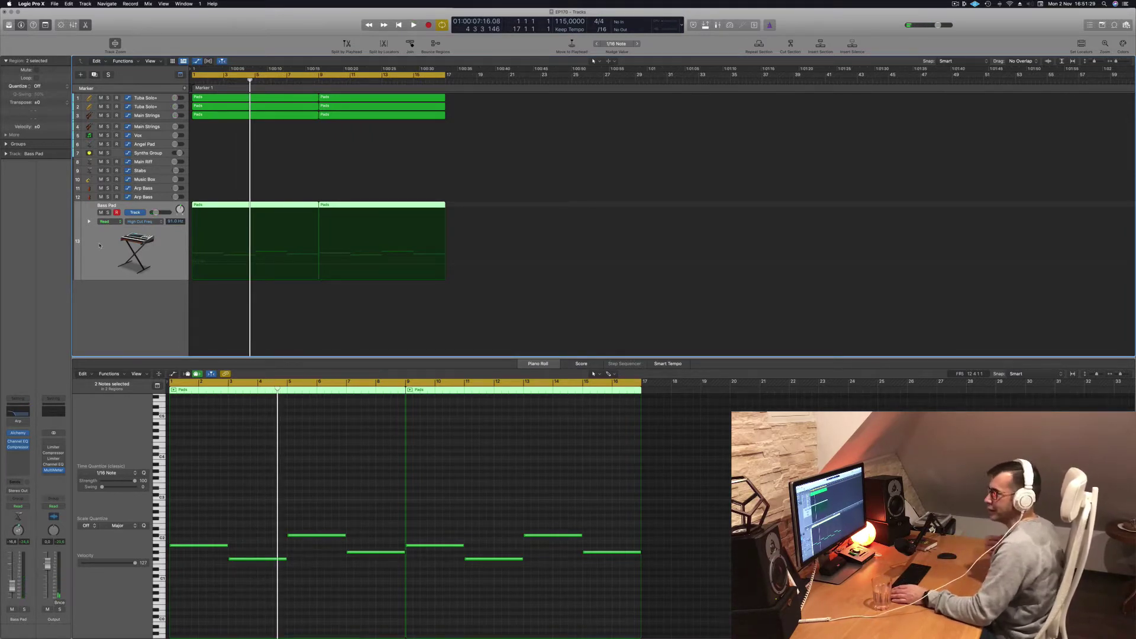
pyautogui.press('space')
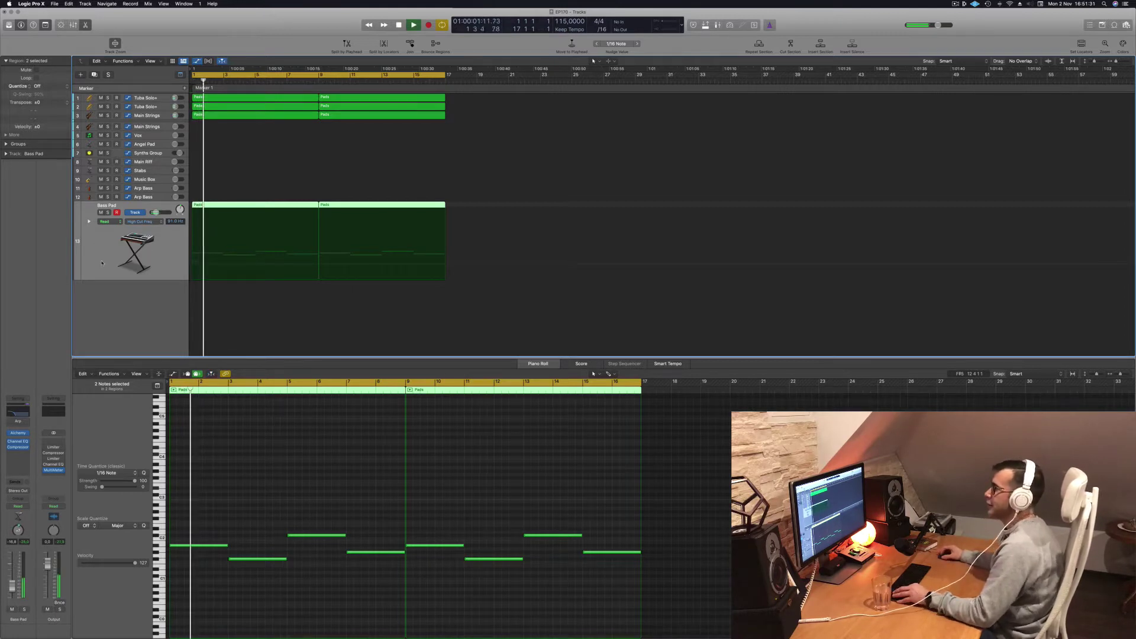
# Copy the first Pads region onto the second Main Strings track, delete its upper melody and transpose the remaining notes up one octave.
pyautogui.scroll(5, 209, 165)
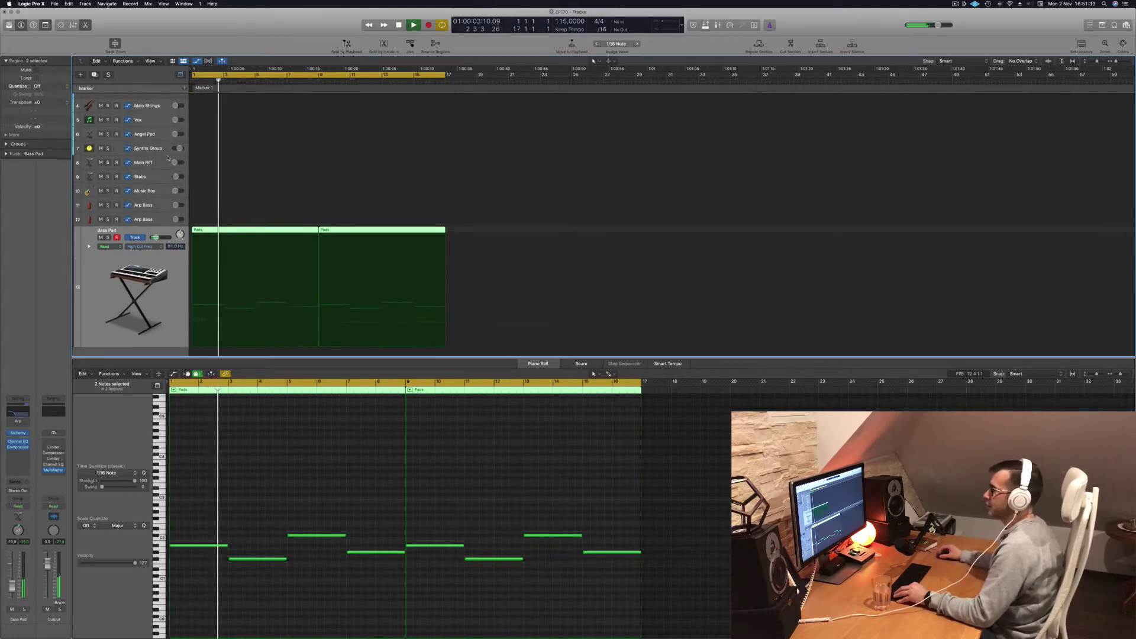
pyautogui.scroll(3, 208, 164)
pyautogui.click(236, 127)
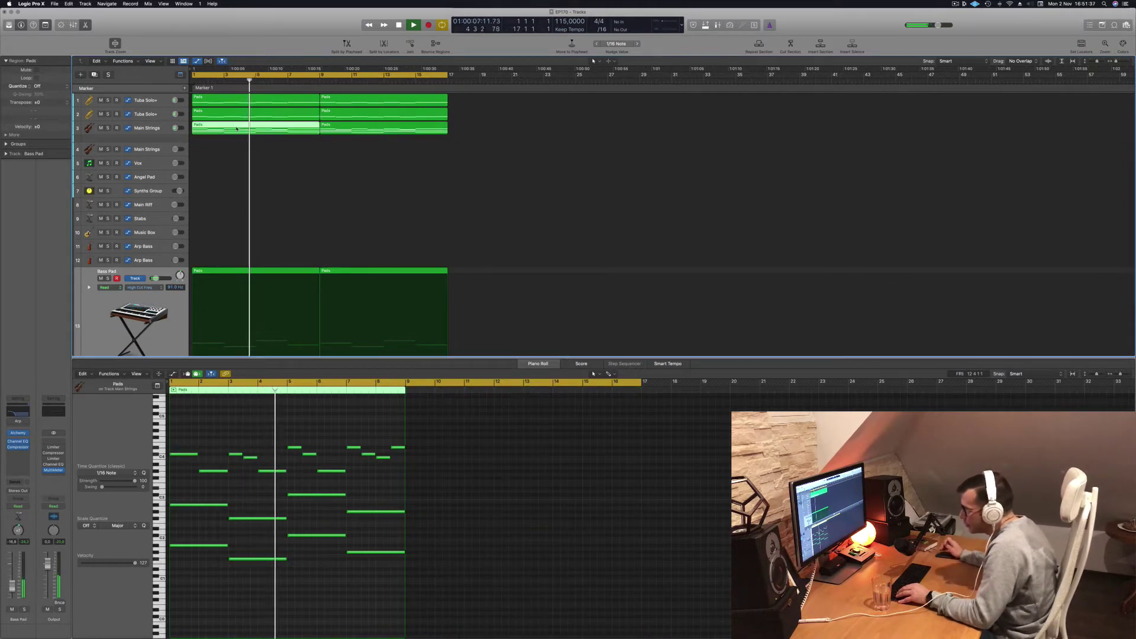
pyautogui.press('space')
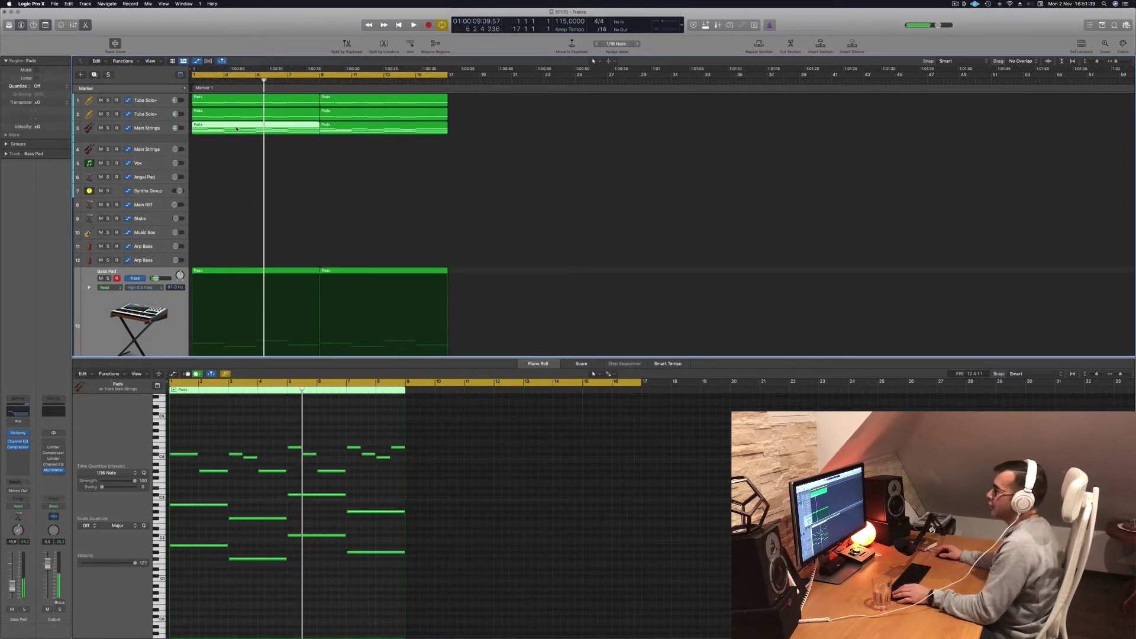
pyautogui.moveTo(236, 128); pyautogui.dragTo(233, 151)
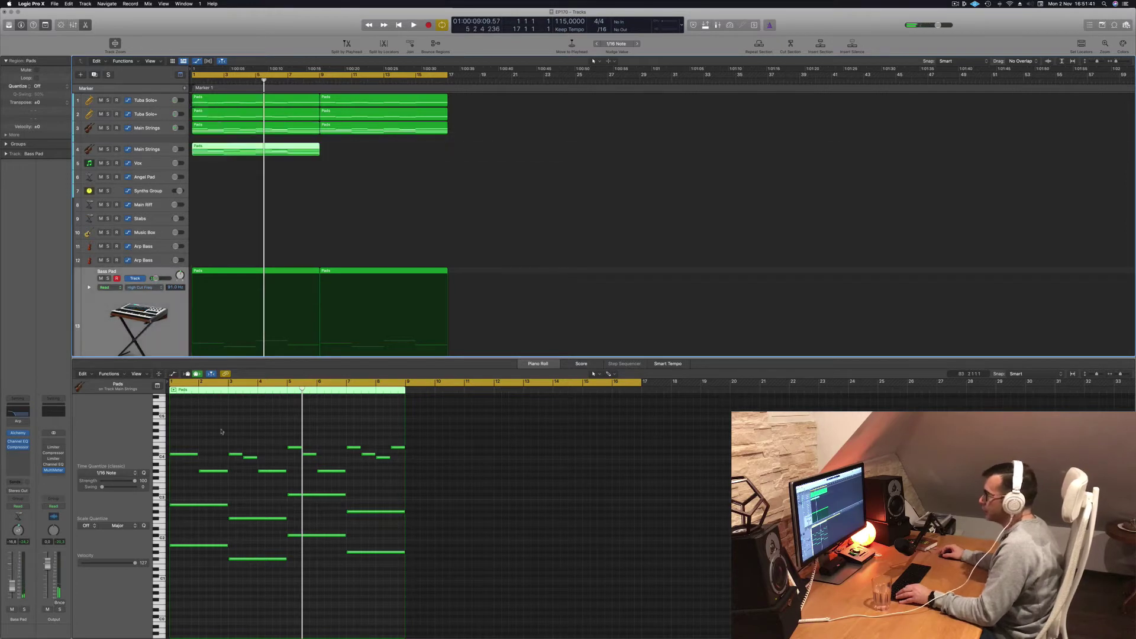
pyautogui.moveTo(191, 432); pyautogui.dragTo(397, 481)
pyautogui.moveTo(185, 477); pyautogui.dragTo(418, 597)
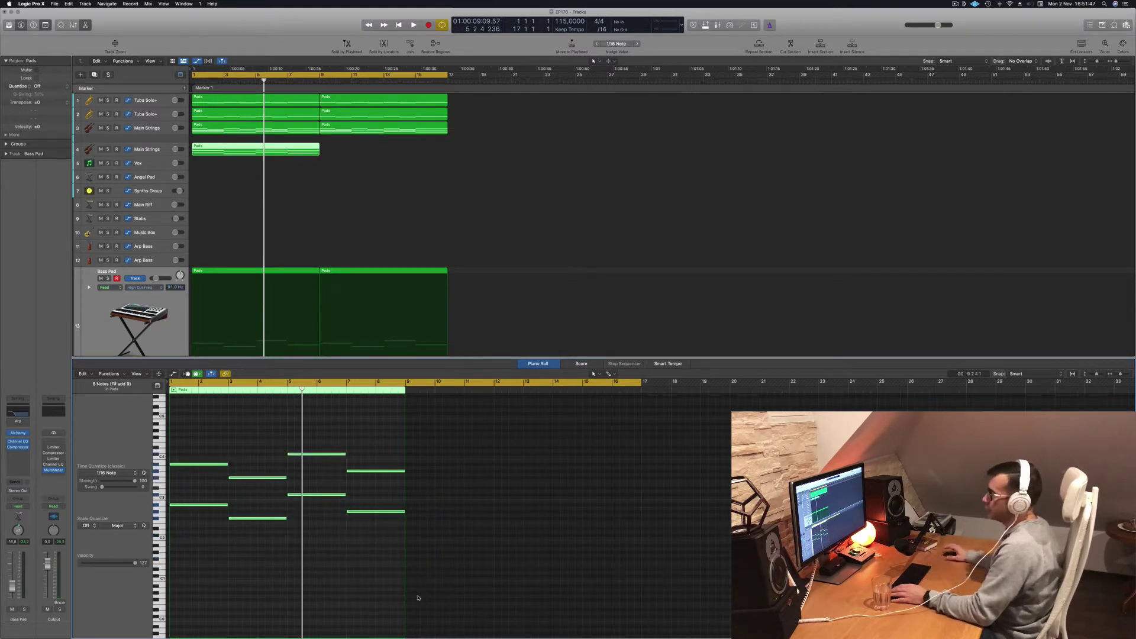
# Delete the High Cut Freq automation of the second Main Strings track and play from the start.
pyautogui.click(154, 152)
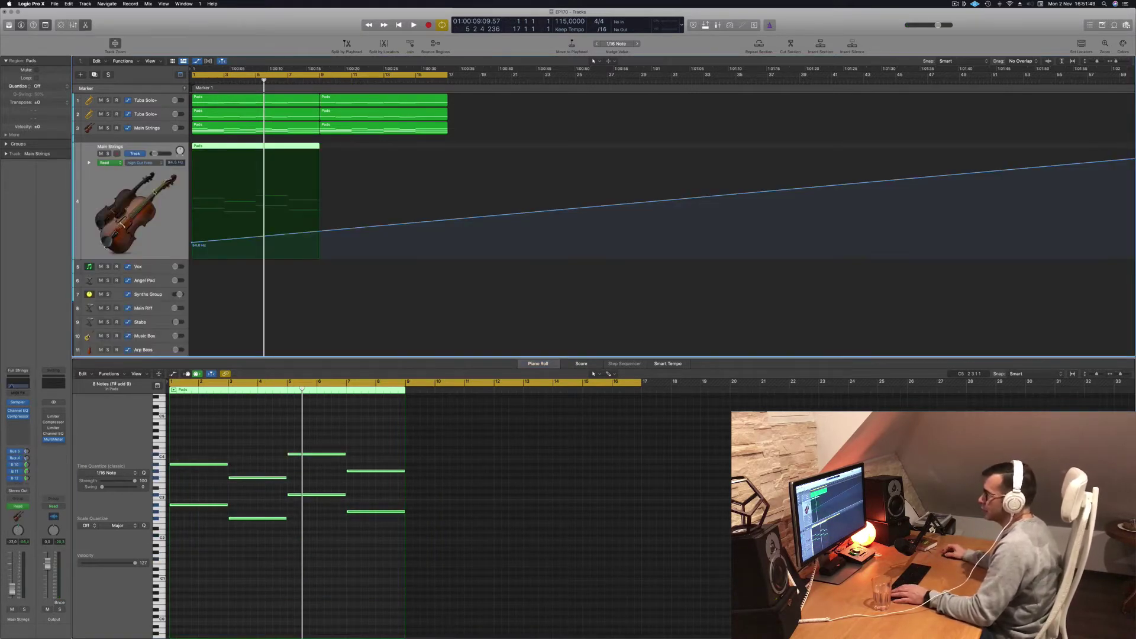
pyautogui.press('ctrl+super+BackSpace')
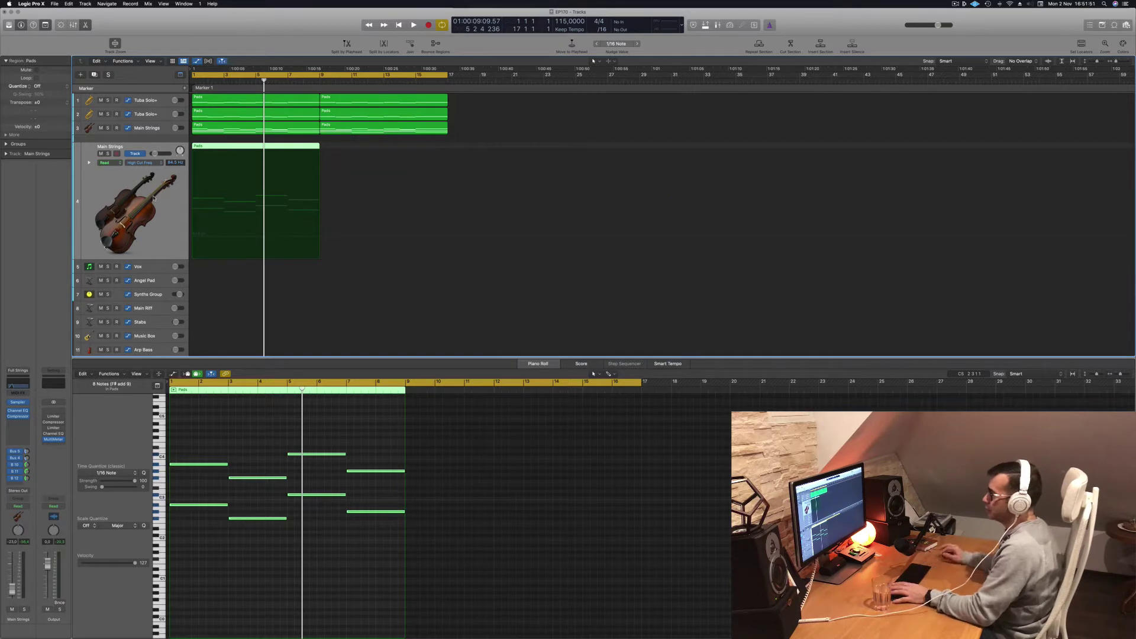
pyautogui.press('space')
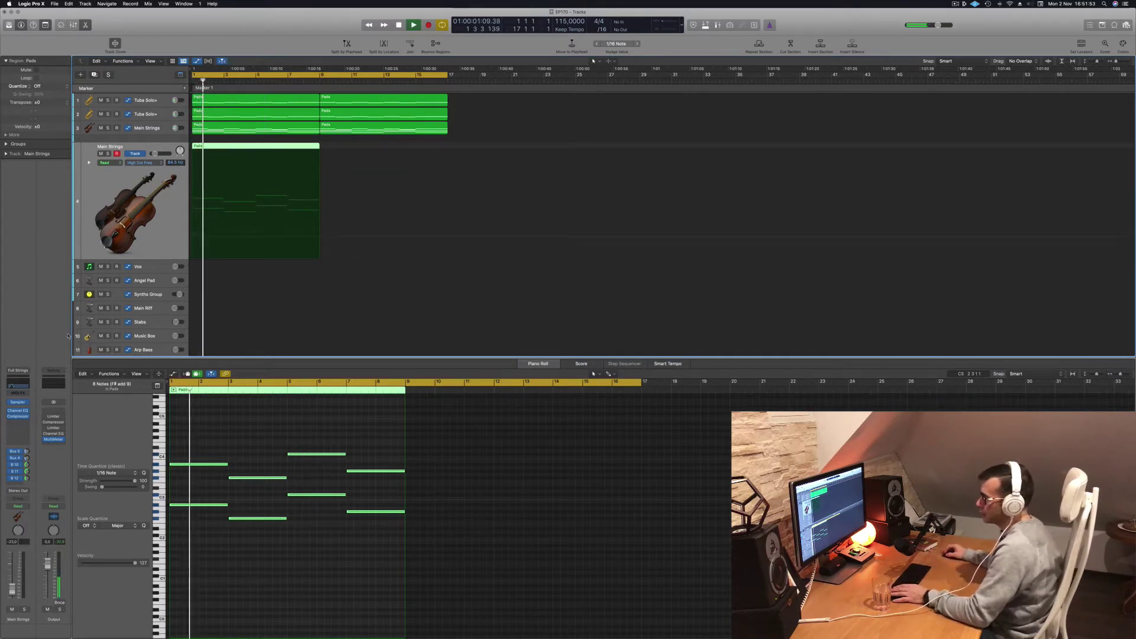
# Turn off the high cut band in the second Main Strings track's Channel EQ and move the EQ window aside.
pyautogui.click(18, 385)
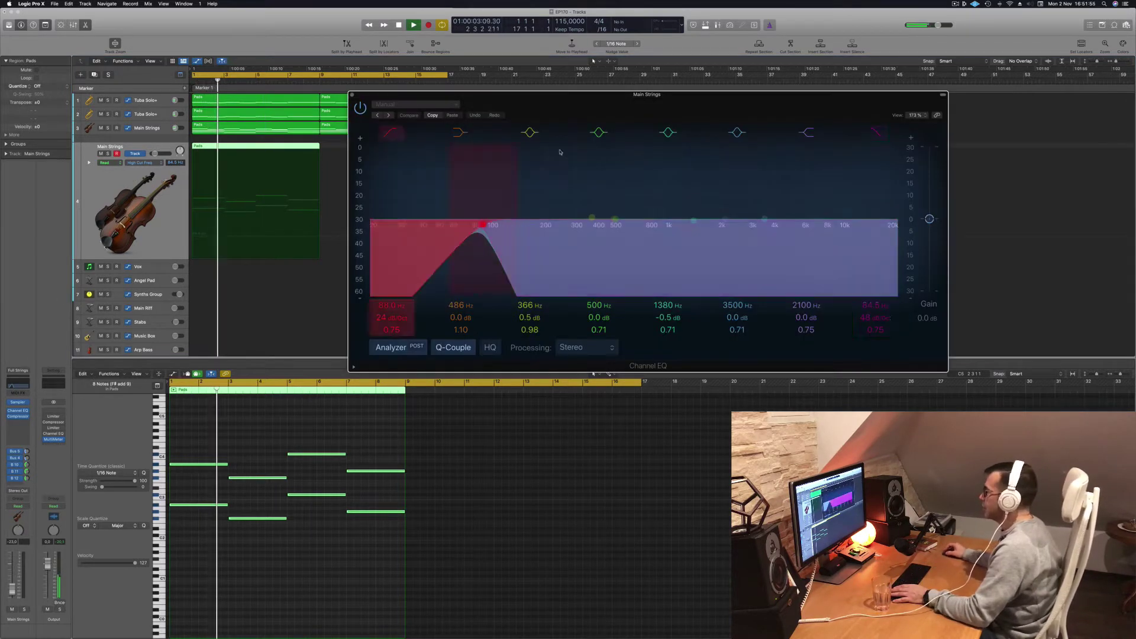
pyautogui.click(879, 130)
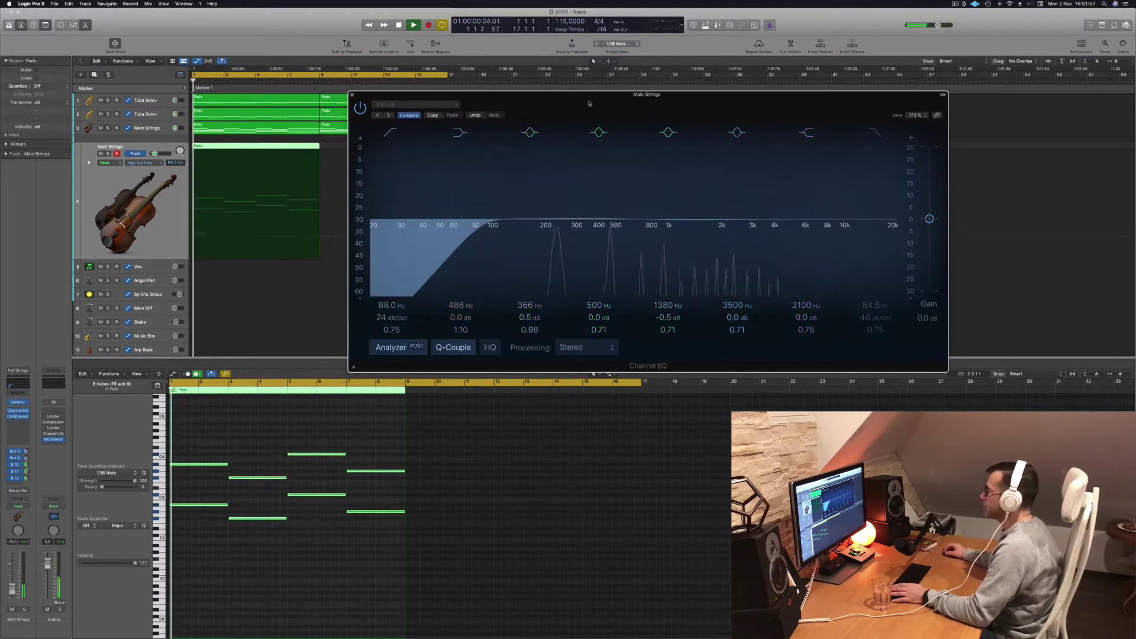
pyautogui.moveTo(588, 103); pyautogui.dragTo(670, 103)
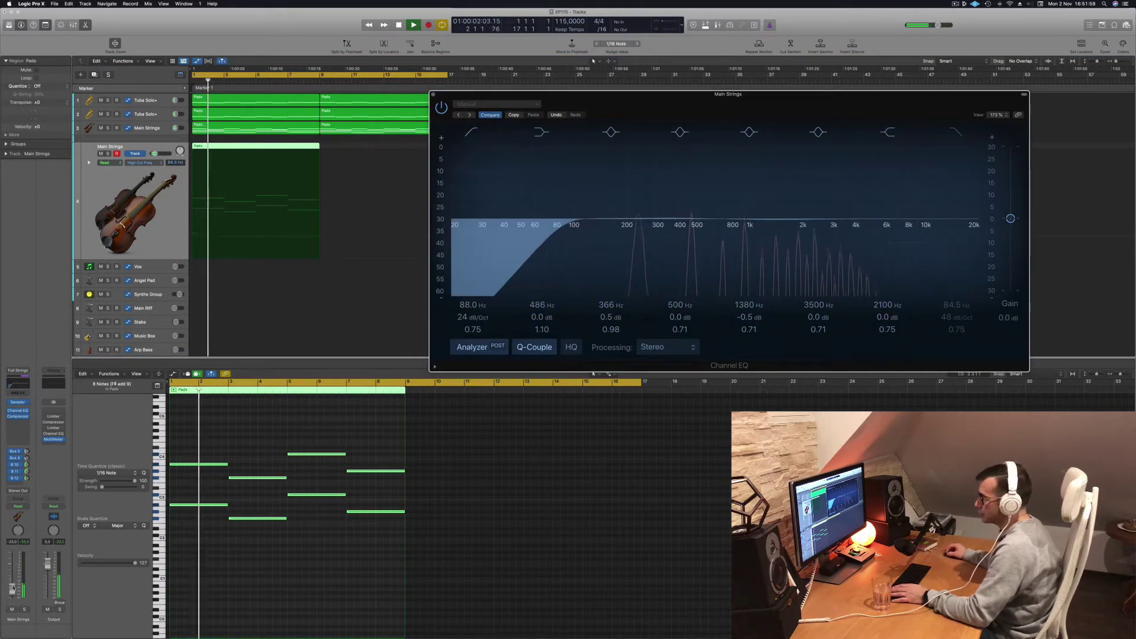
# Lower the second Main Strings track's volume slightly and raise its EQ low cut to 640 Hz, ending playback.
pyautogui.moveTo(12, 589); pyautogui.dragTo(11, 592)
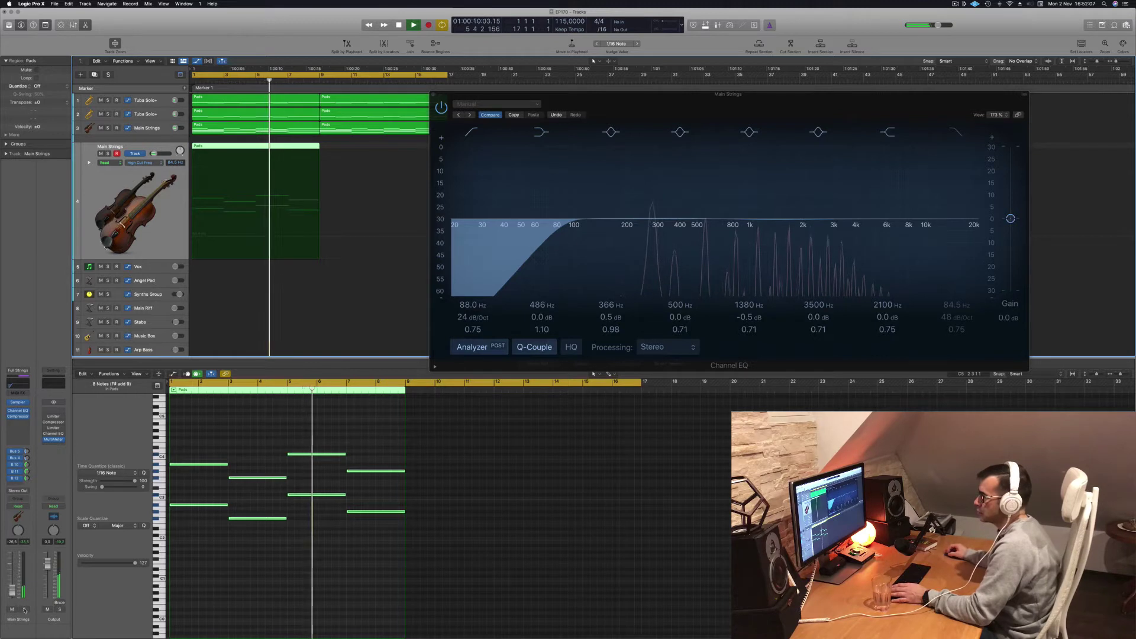
pyautogui.moveTo(569, 224); pyautogui.dragTo(718, 225)
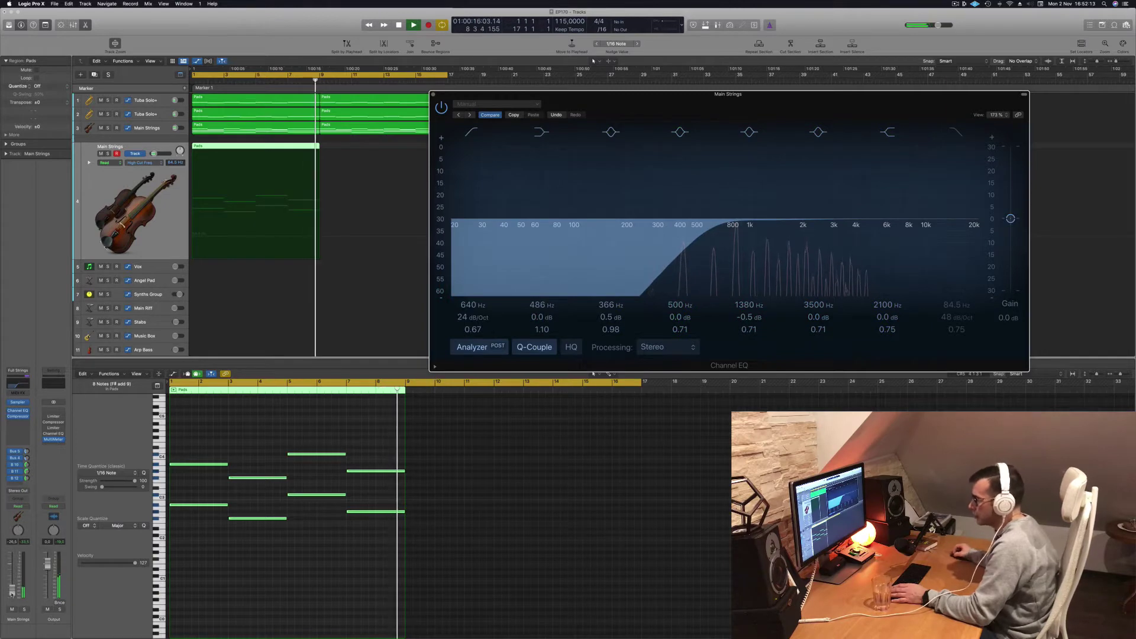
pyautogui.moveTo(707, 91); pyautogui.dragTo(613, 259)
pyautogui.press('space')
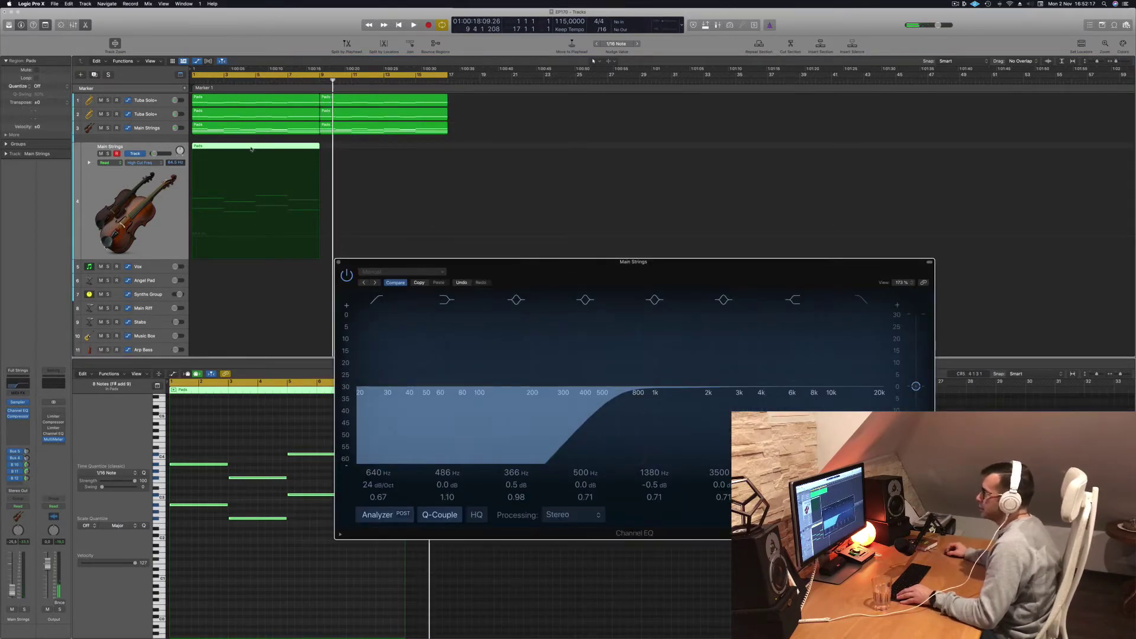
# Duplicate the second Main Strings track's region to bar 9 and compare the playback with that track muted and unmuted.
pyautogui.moveTo(251, 149); pyautogui.dragTo(381, 155)
pyautogui.press('space')
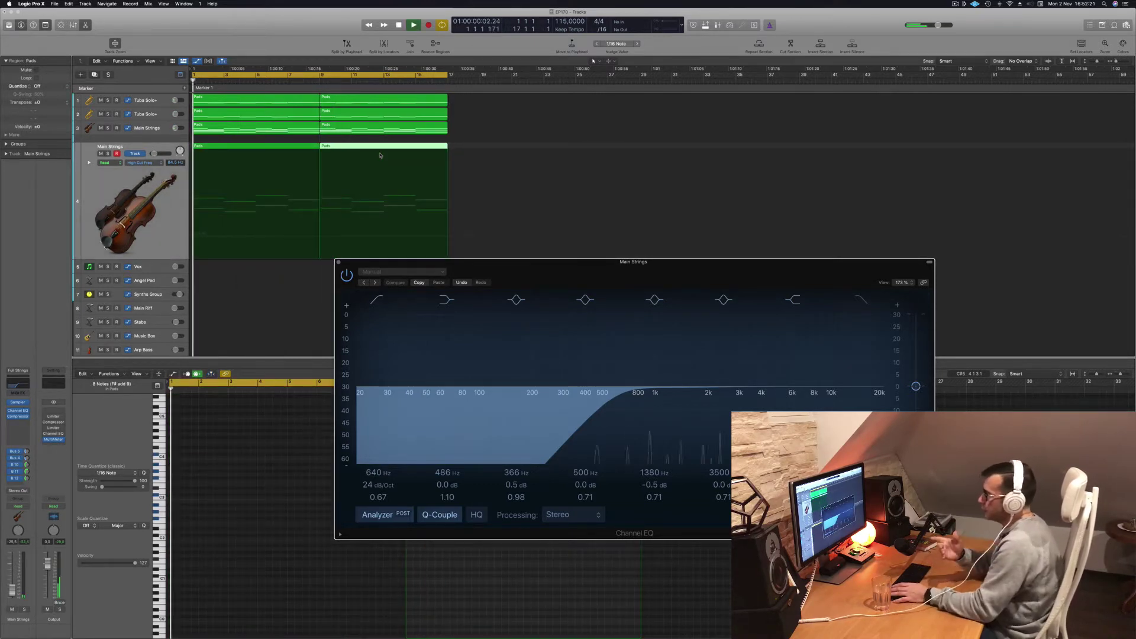
pyautogui.click(100, 153)
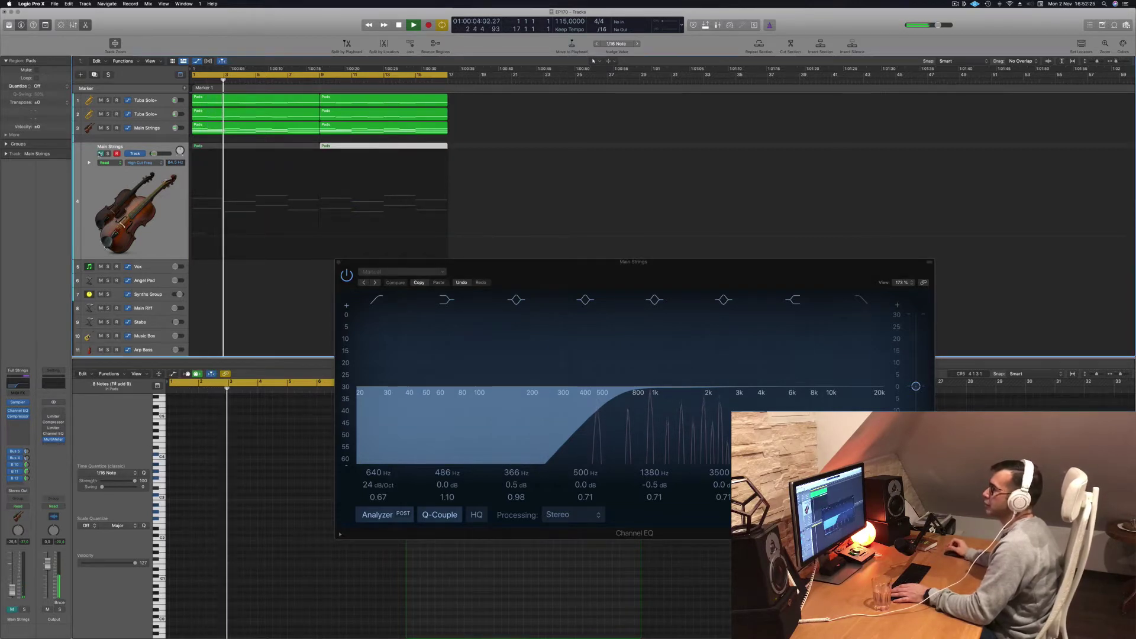
pyautogui.click(100, 153)
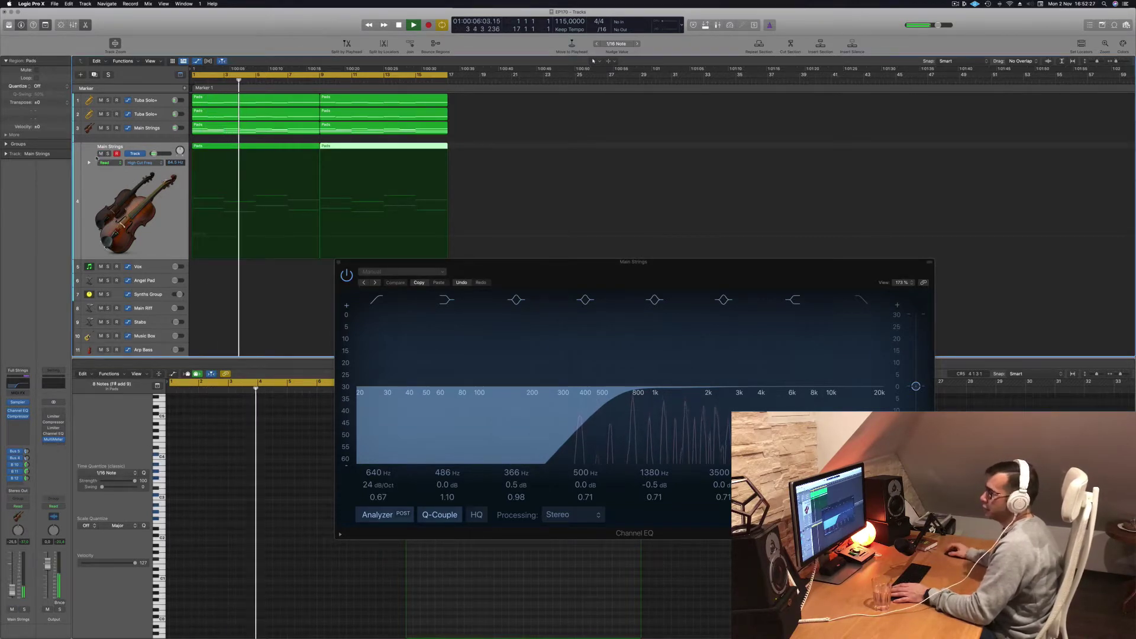
pyautogui.press('Return')
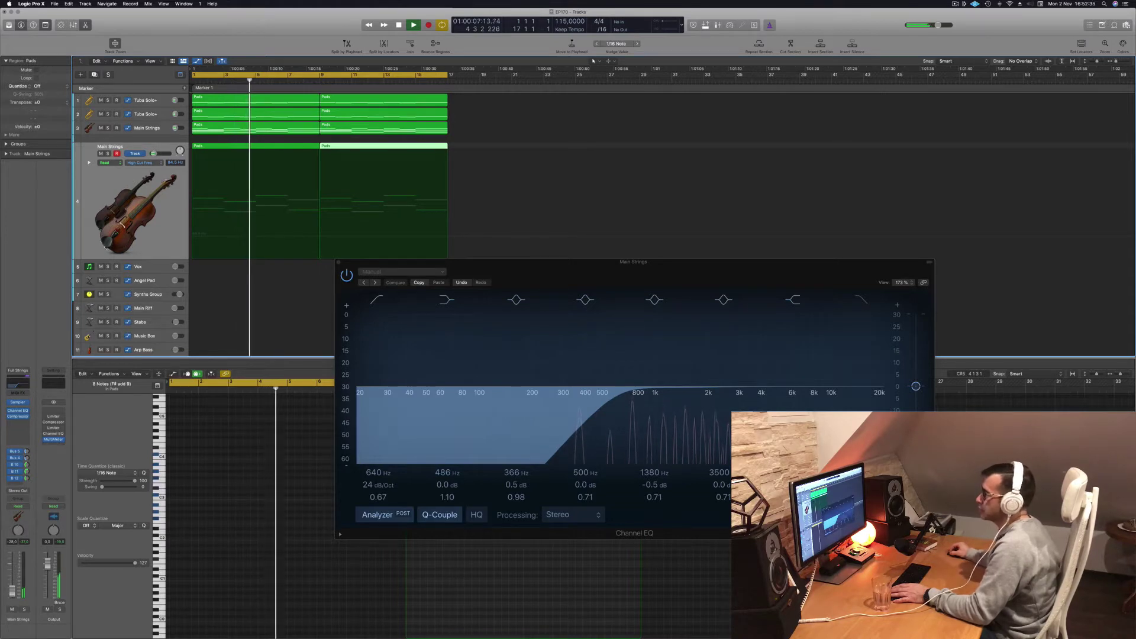
# Close the Channel EQ window and select the Vox track.
pyautogui.click(338, 262)
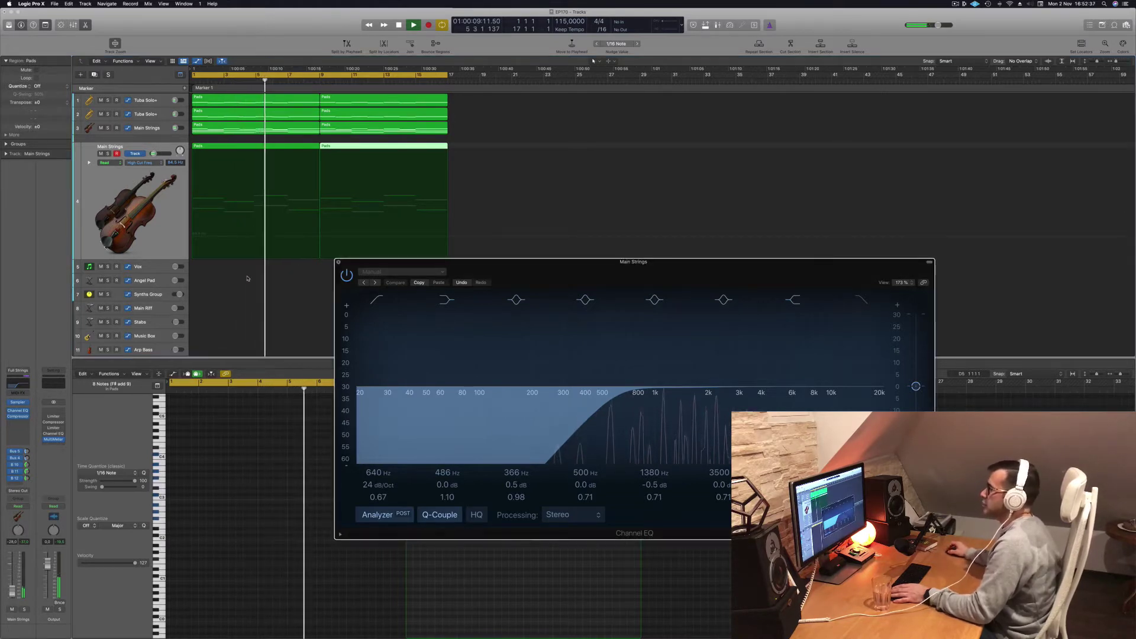
pyautogui.press('super+Up')
pyautogui.press('super+Up')
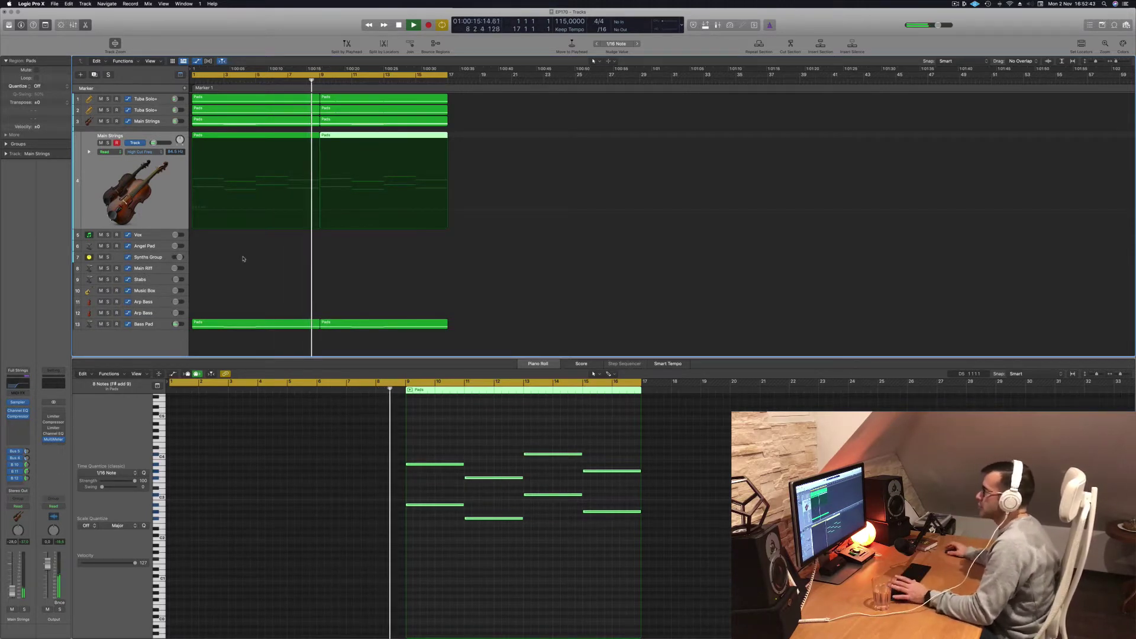
pyautogui.click(155, 235)
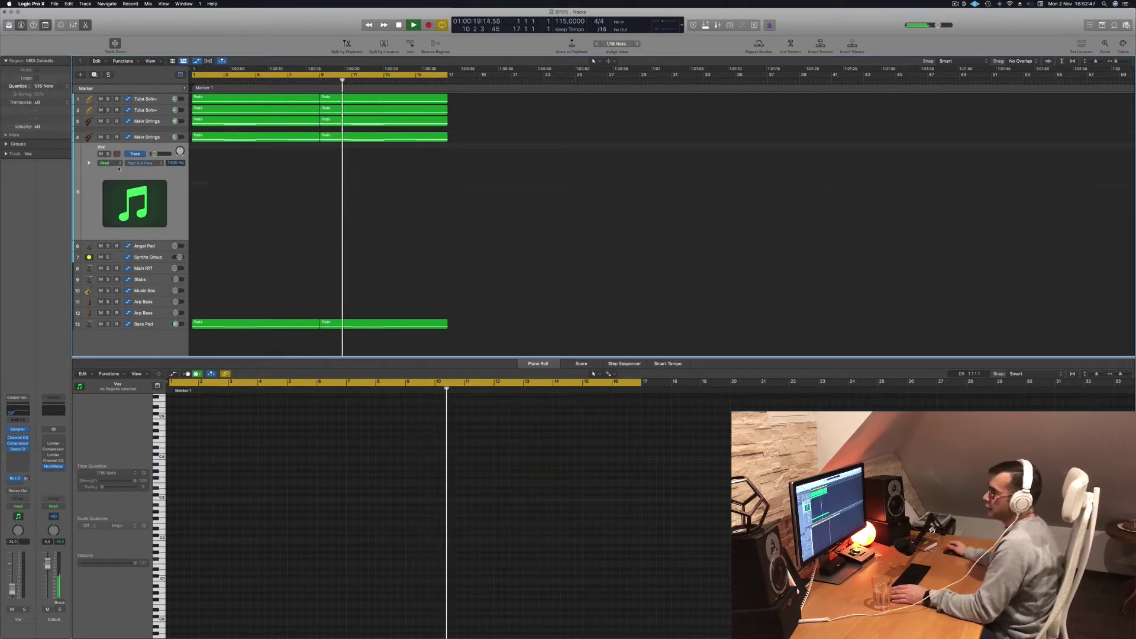
# Copy the first region of the second Main Strings track to the first Arp Bass track, duplicate it to bar 9 and play from the start.
pyautogui.click(248, 138)
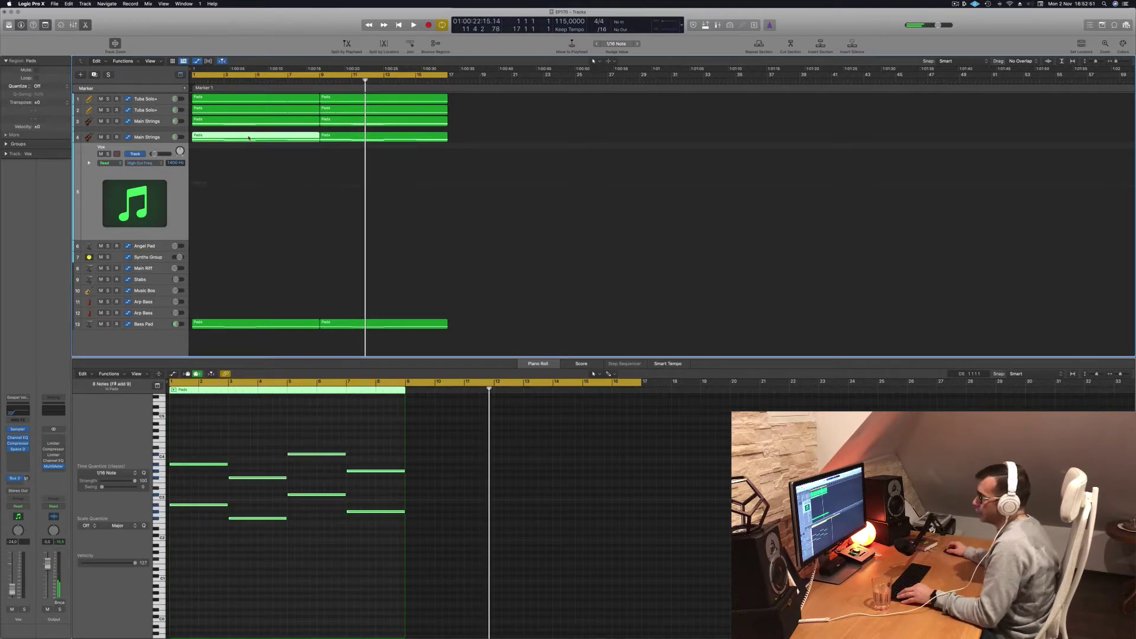
pyautogui.moveTo(248, 138); pyautogui.dragTo(236, 305)
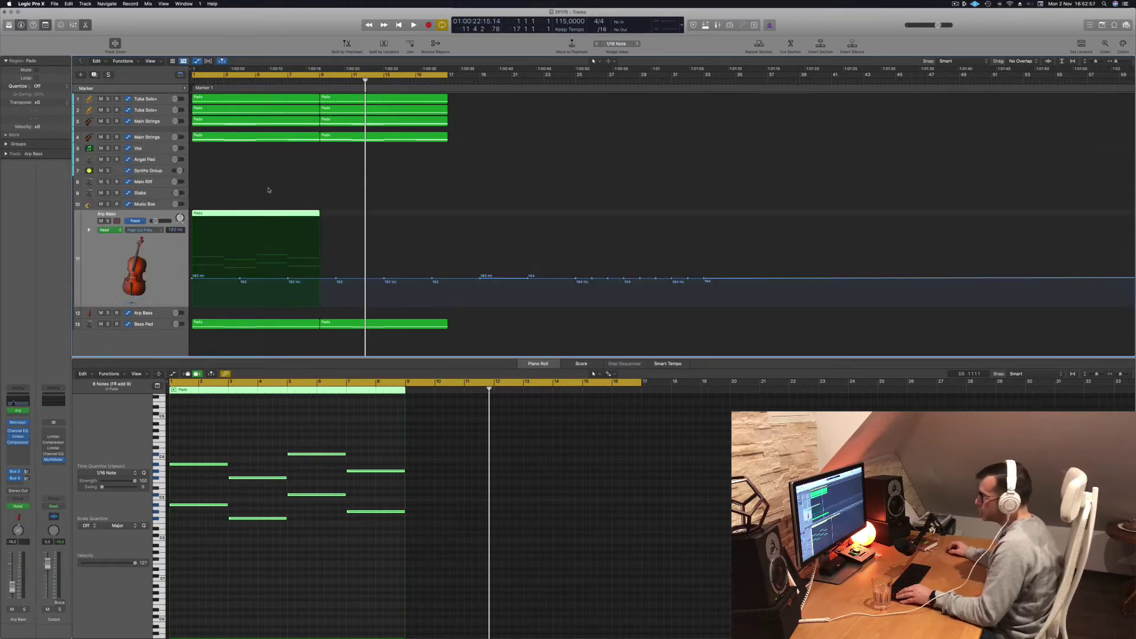
pyautogui.moveTo(262, 214); pyautogui.dragTo(391, 225)
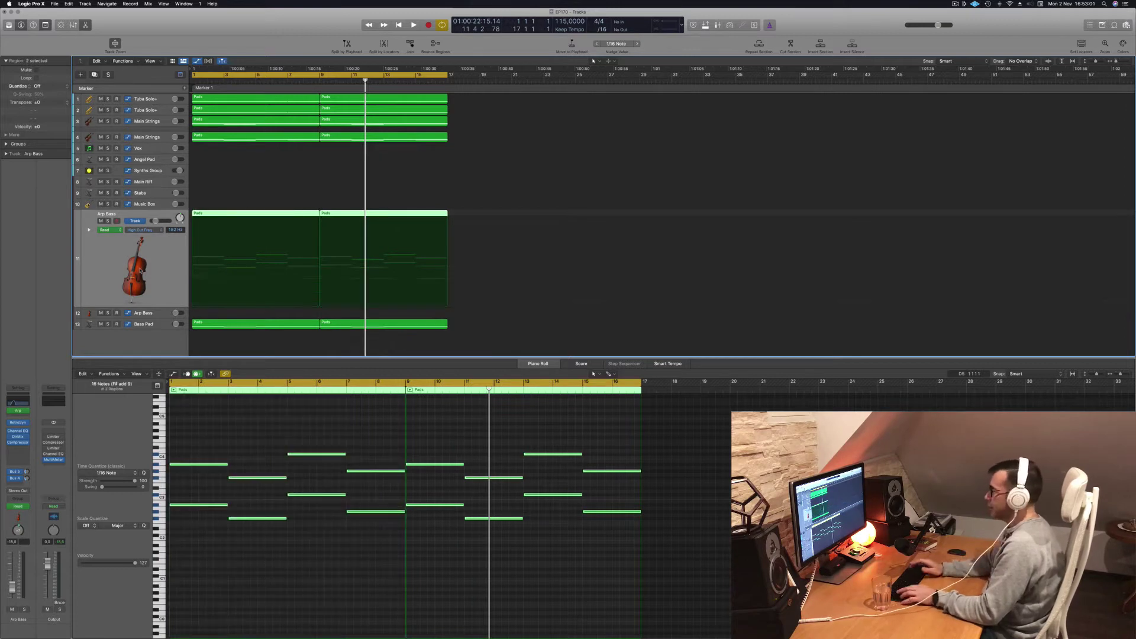
pyautogui.press('Return')
pyautogui.press('space')
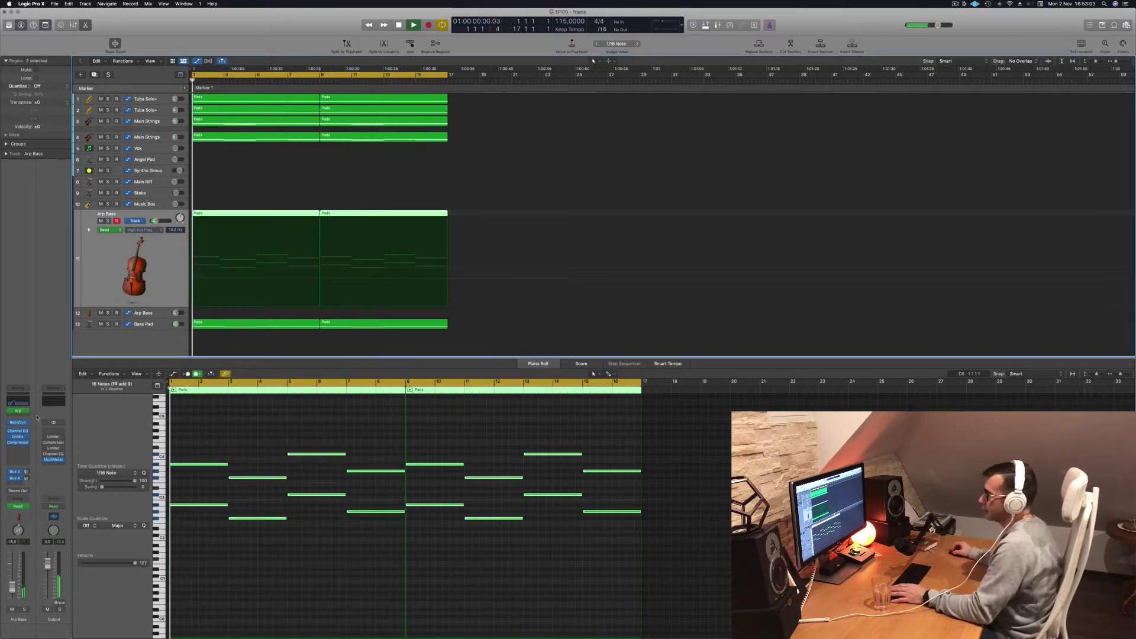
# Show the Arpeggiator automation on the first Arp Bass track, delete it and restart playback.
pyautogui.click(142, 230)
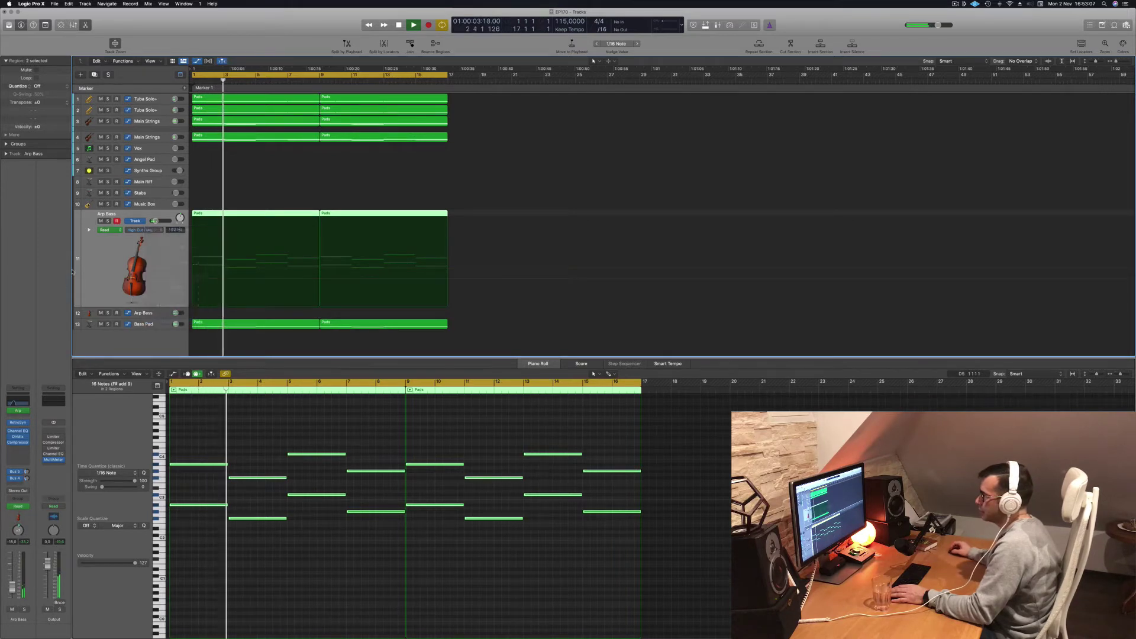
pyautogui.click(176, 322)
pyautogui.press('Return')
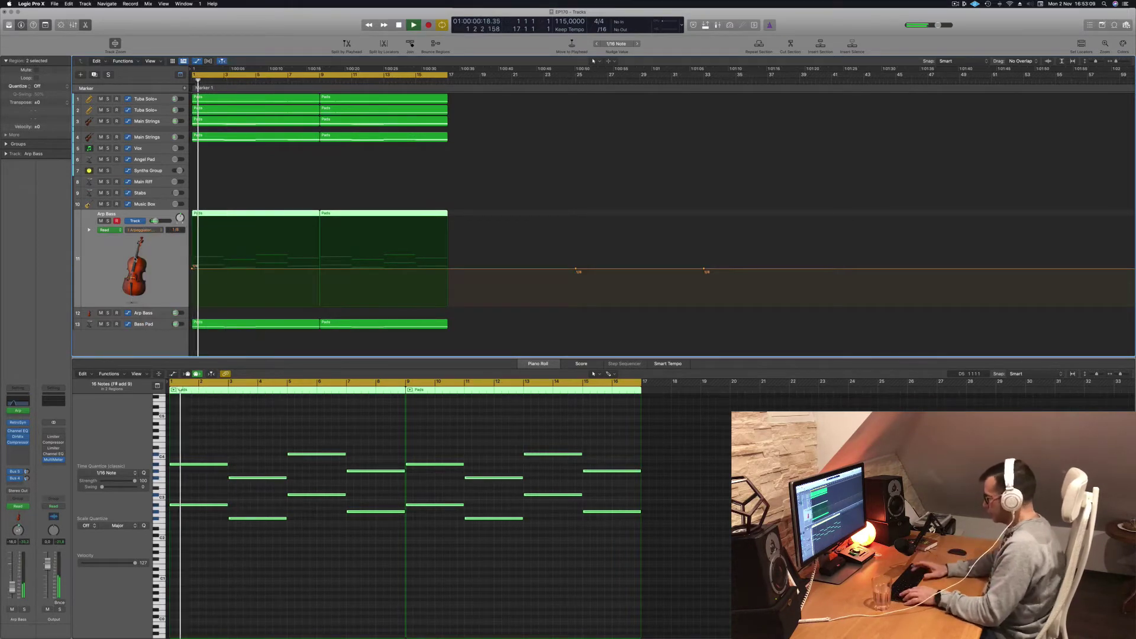
pyautogui.press('Return')
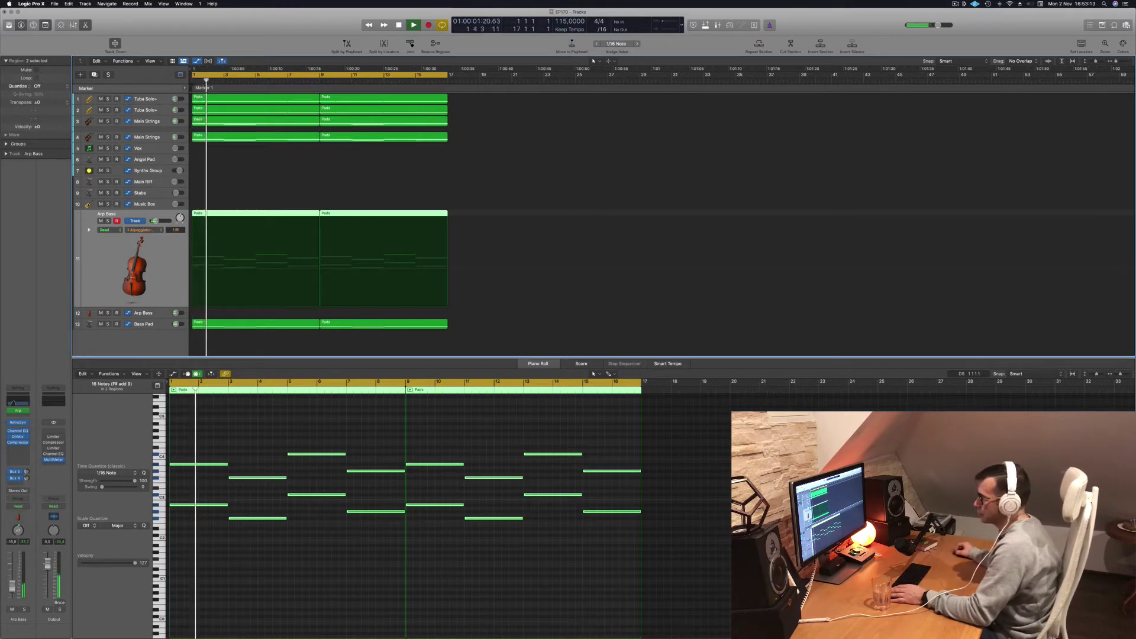
pyautogui.click(156, 230)
pyautogui.click(126, 255)
pyautogui.press('space')
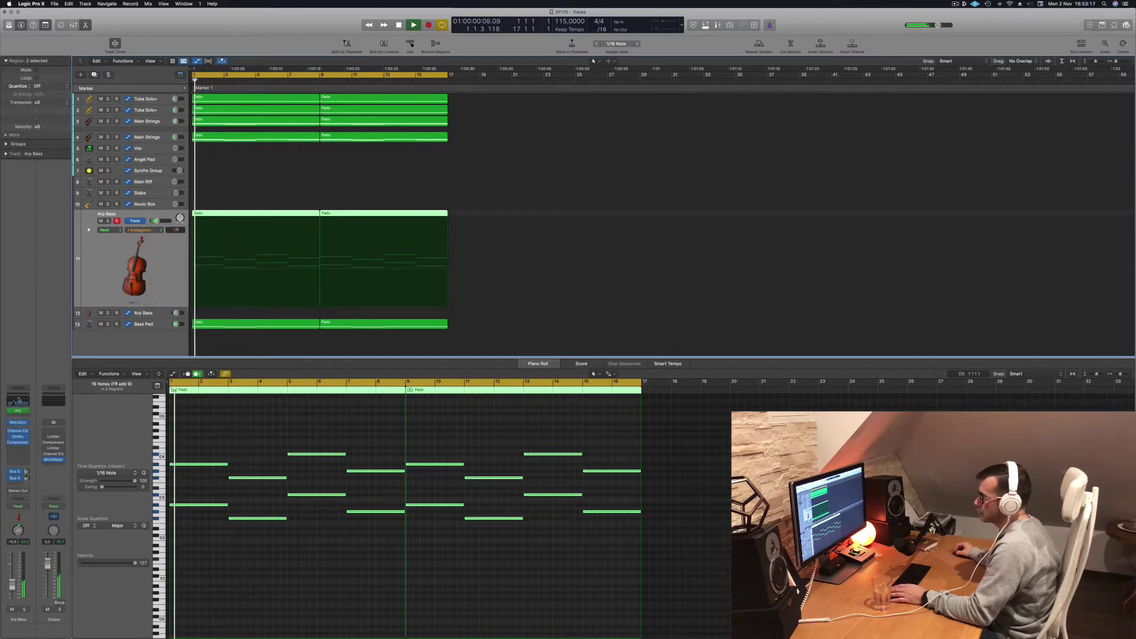
# Set the high cut to 180 Hz in the first Arp Bass track's Channel EQ, raise the track's volume and move the EQ window aside.
pyautogui.click(27, 396)
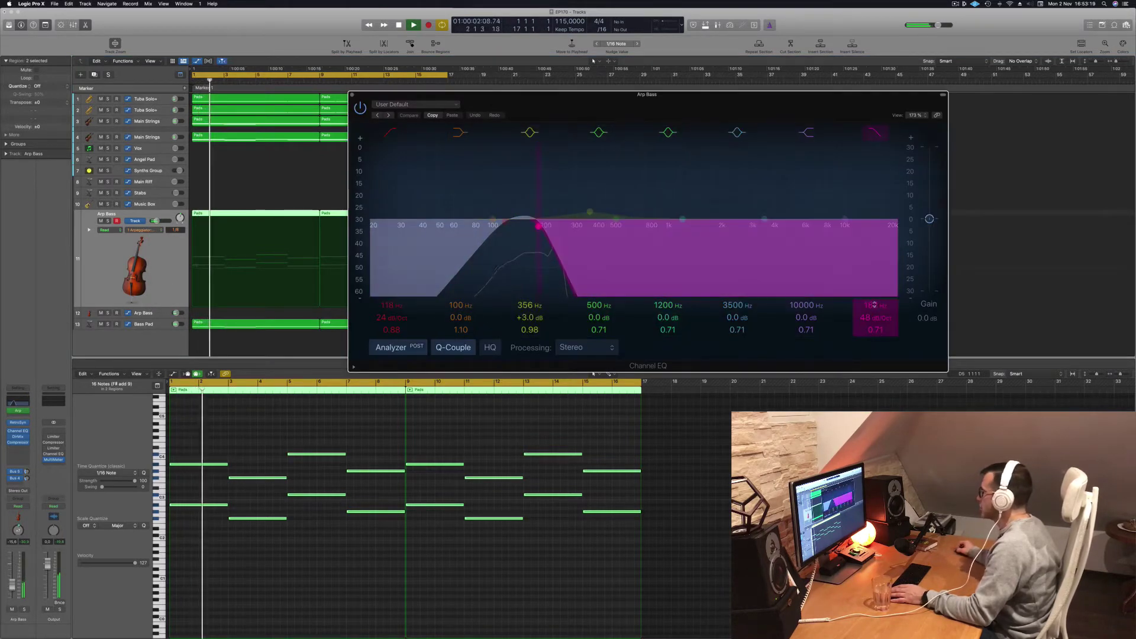
pyautogui.moveTo(563, 226)
pyautogui.mouseDown()
pyautogui.moveTo(592, 225)
pyautogui.moveTo(543, 226)
pyautogui.mouseUp()
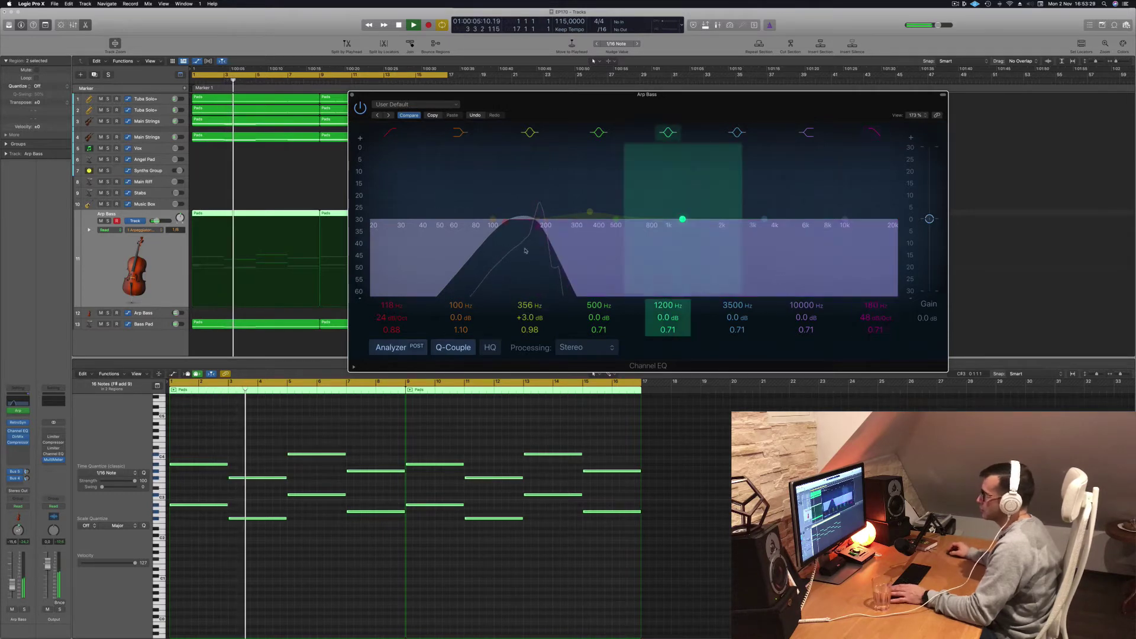
pyautogui.press('Return')
pyautogui.click(25, 598)
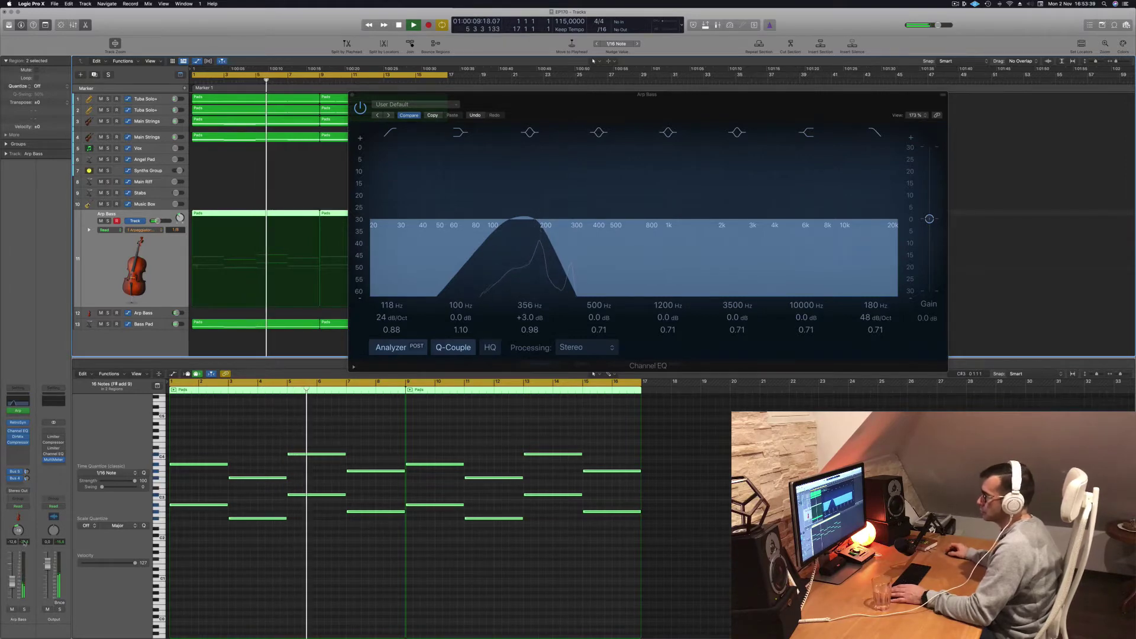
pyautogui.moveTo(706, 108); pyautogui.dragTo(825, 110)
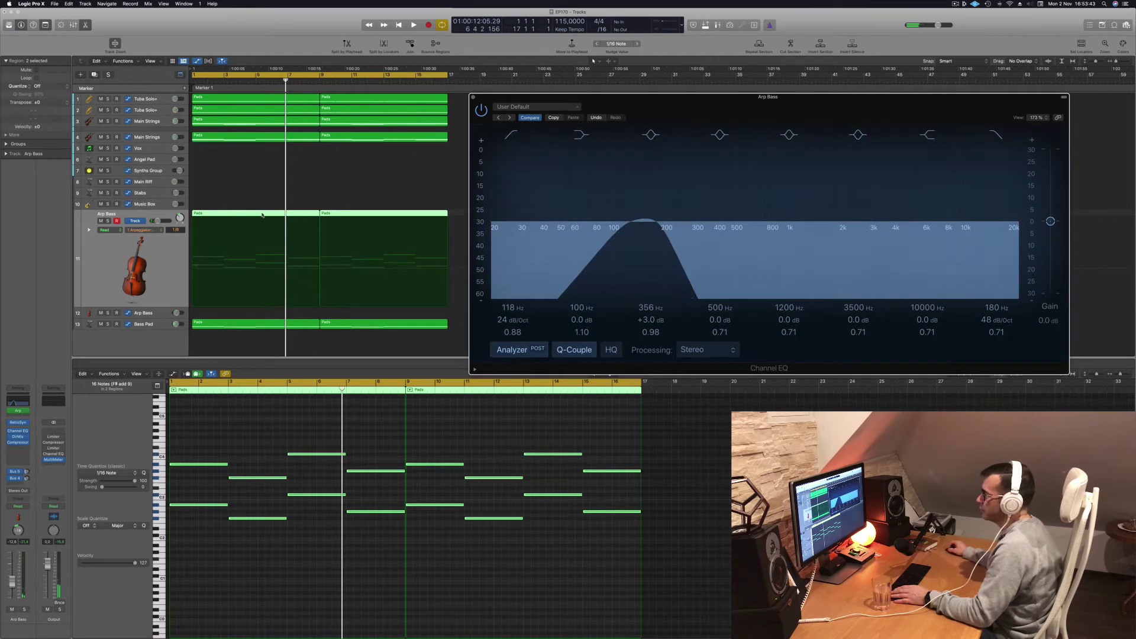
# Move both Arp Bass regions to the second Arp Bass track, select that track and play it.
pyautogui.moveTo(262, 215); pyautogui.dragTo(252, 313)
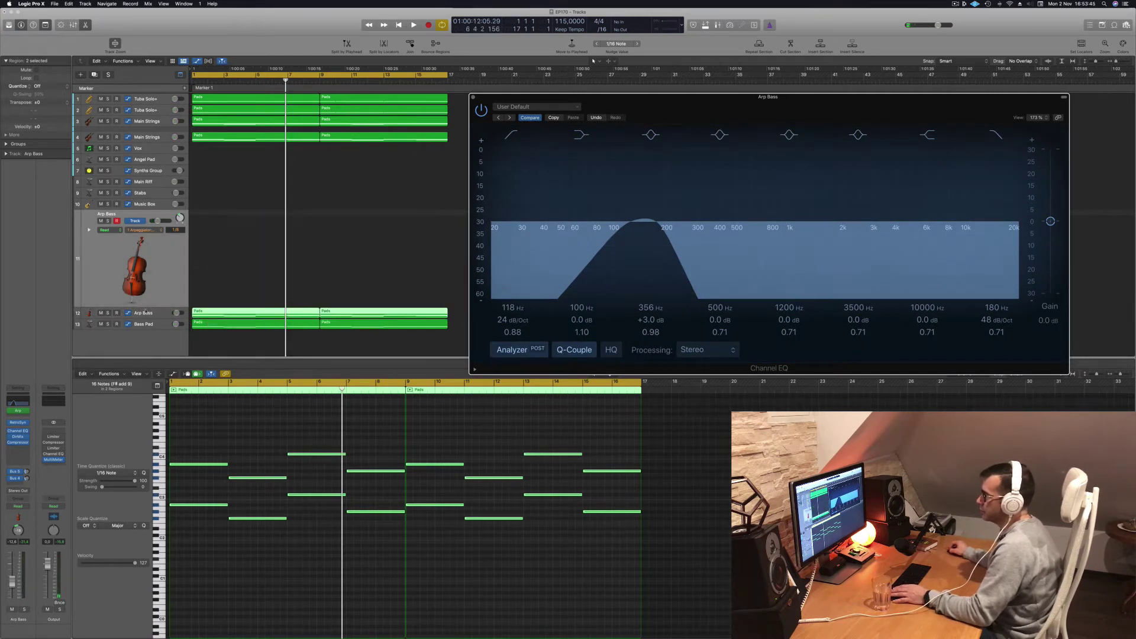
pyautogui.click(149, 312)
pyautogui.press('space')
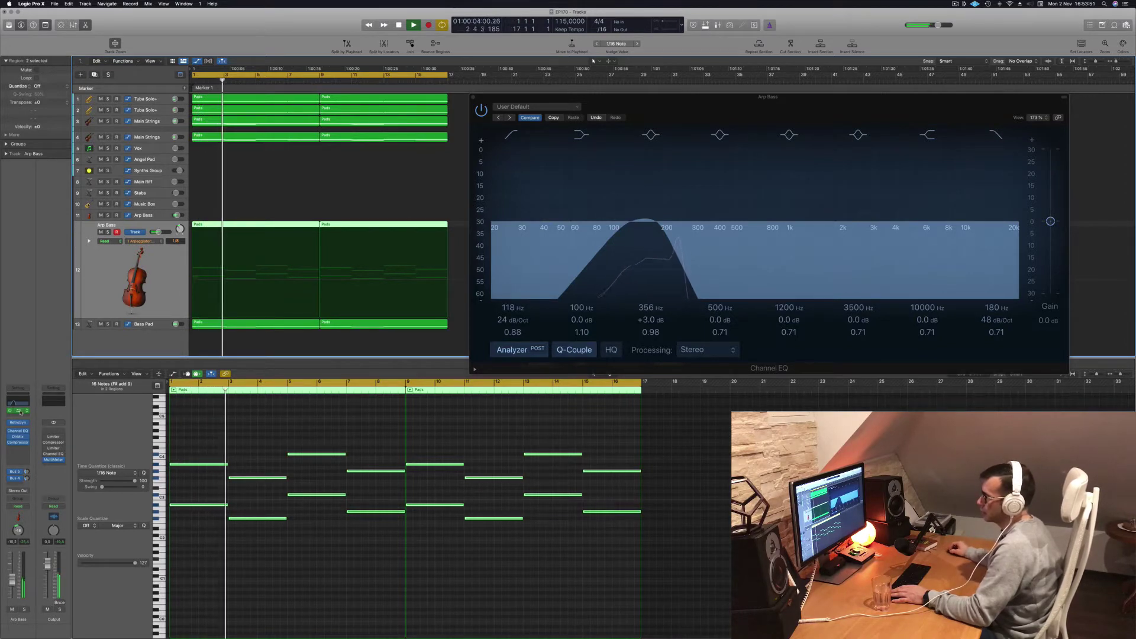
# Inspect the second Arp Bass track's Channel EQ, stop playback and close the EQ window.
pyautogui.click(16, 401)
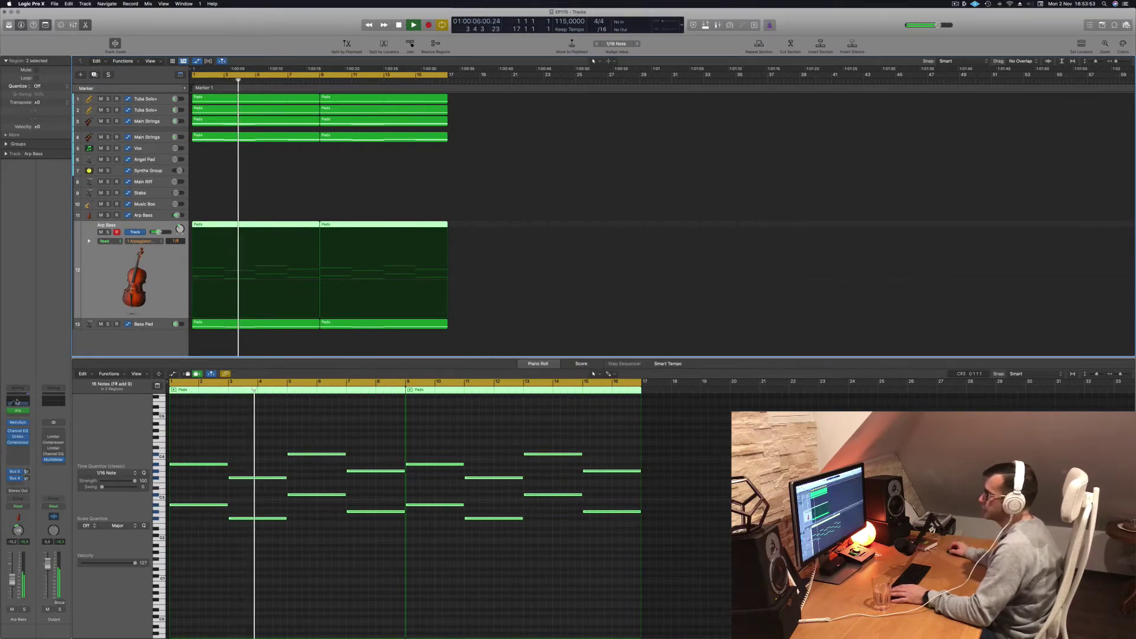
pyautogui.click(16, 401)
pyautogui.moveTo(710, 111); pyautogui.dragTo(663, 121)
pyautogui.press('space')
pyautogui.click(427, 107)
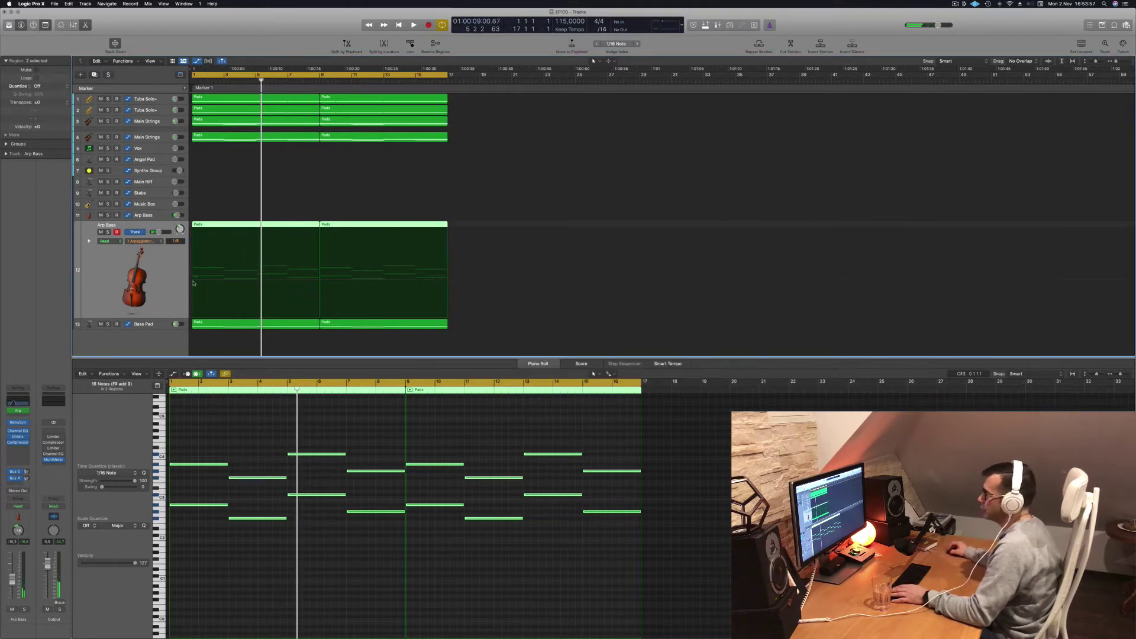
# Delete both regions from the second Arp Bass track.
pyautogui.moveTo(459, 223); pyautogui.dragTo(318, 238)
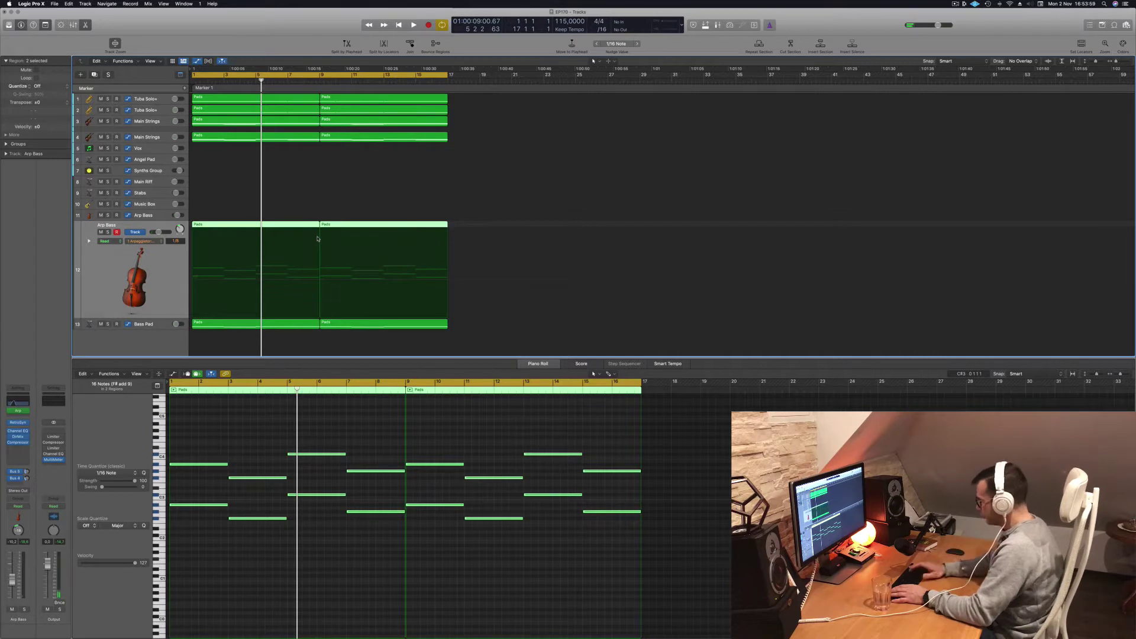
pyautogui.press('Delete')
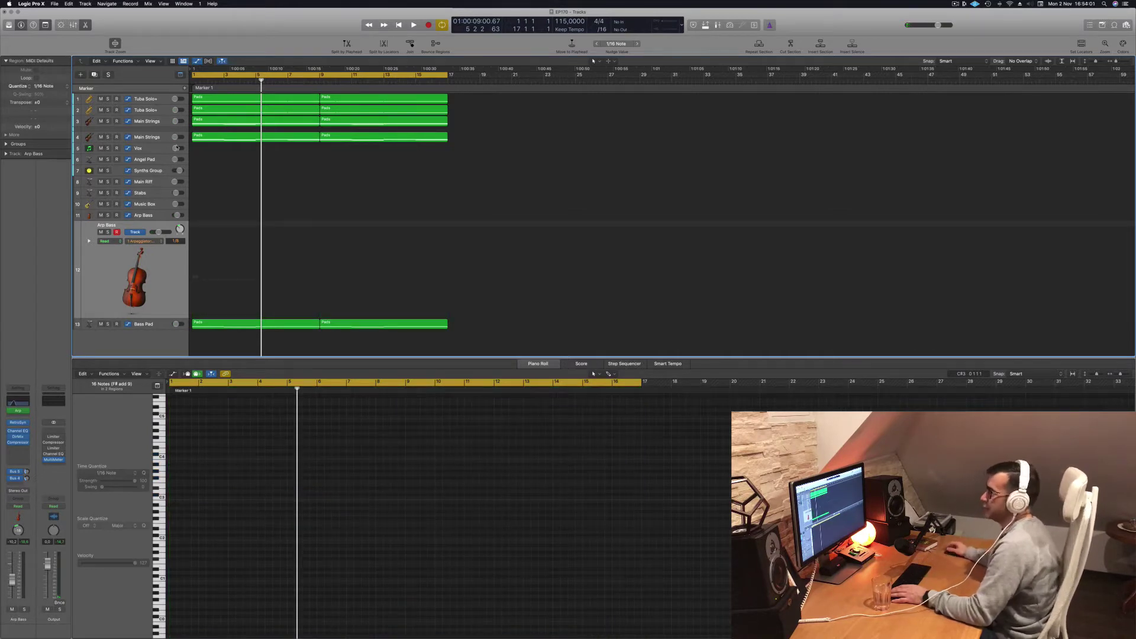
# Select the Stabs track, delete its high cut frequency automation and play from the start.
pyautogui.click(151, 191)
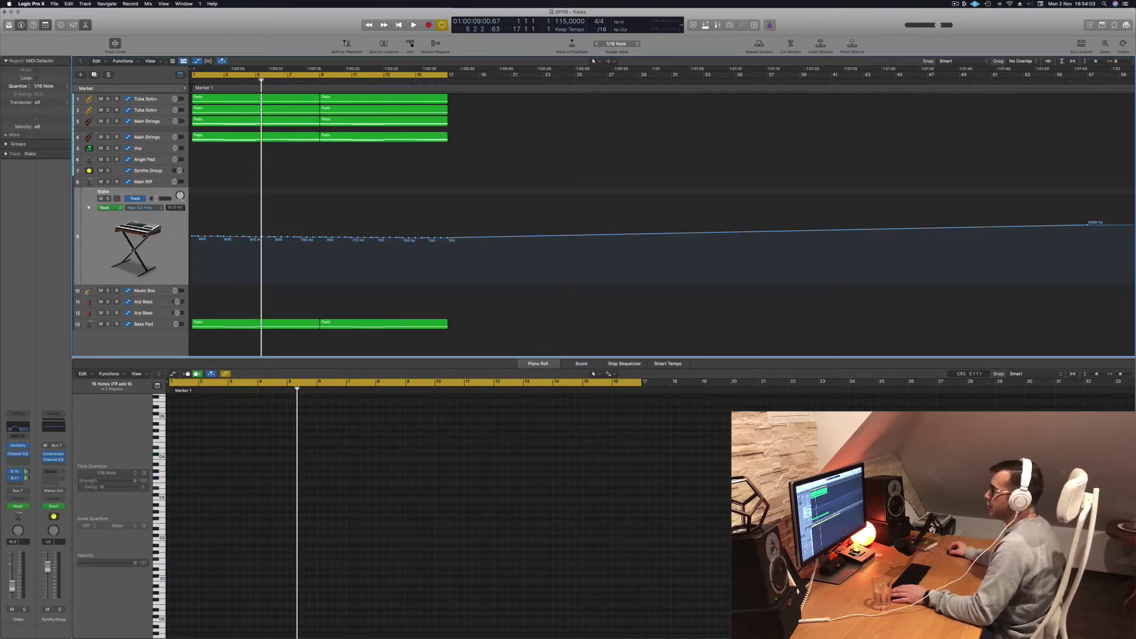
pyautogui.press('ctrl+super+BackSpace')
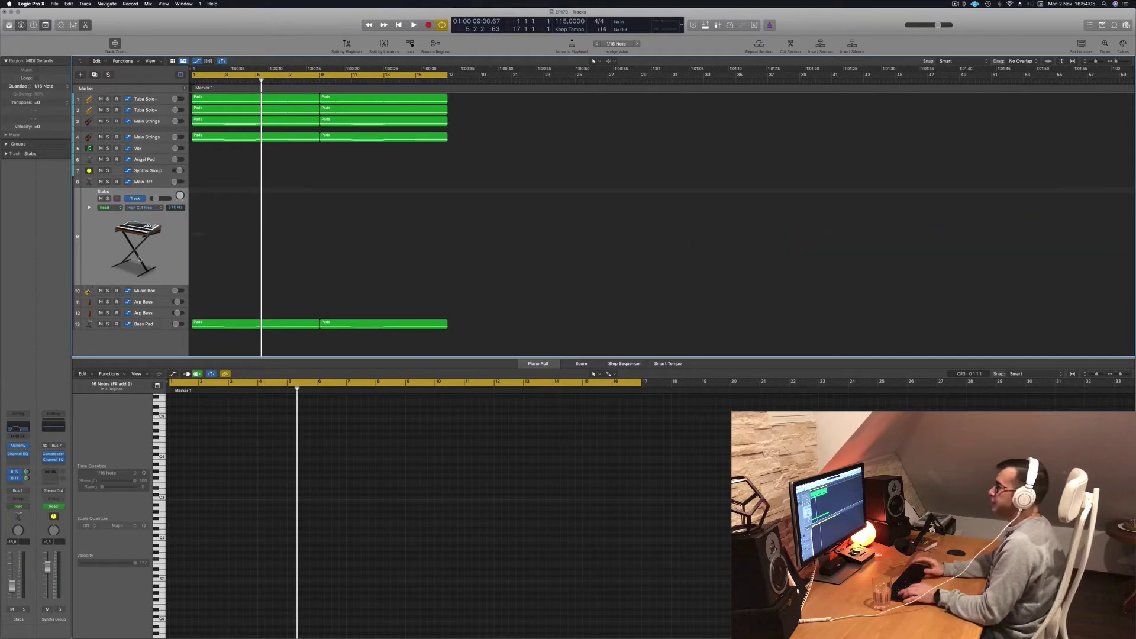
pyautogui.press('Return')
pyautogui.press('space')
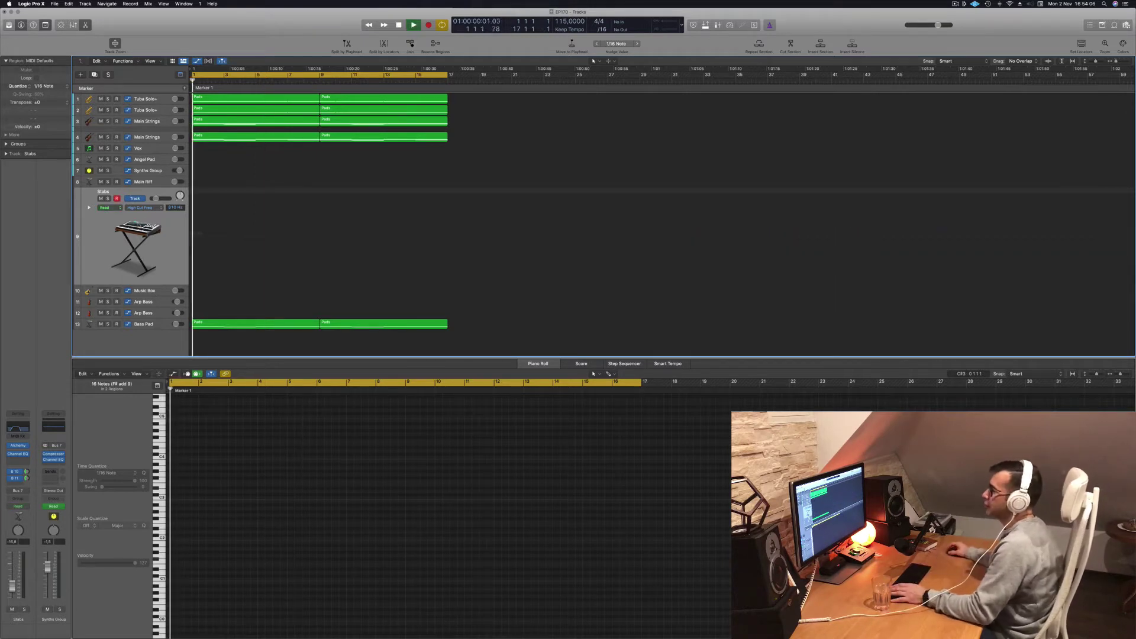
# Stop playback and copy the first region of the upper Main Strings track to the Stabs track at bar 1.
pyautogui.click(253, 138)
pyautogui.press('space')
pyautogui.moveTo(248, 137); pyautogui.dragTo(246, 244)
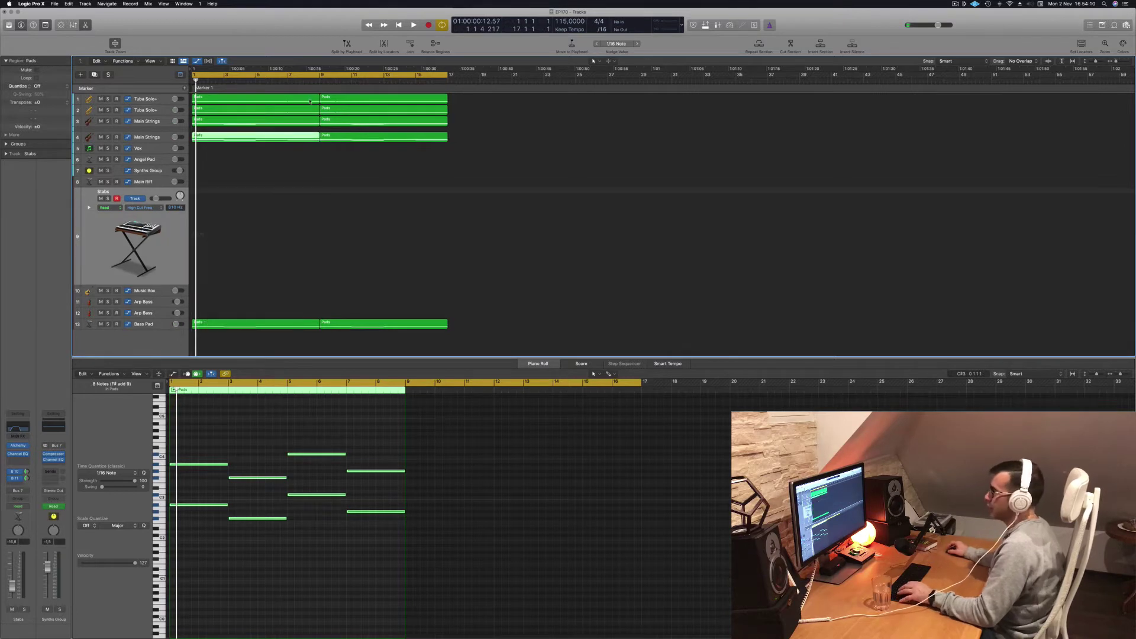
pyautogui.click(256, 122)
pyautogui.moveTo(256, 122); pyautogui.dragTo(243, 236)
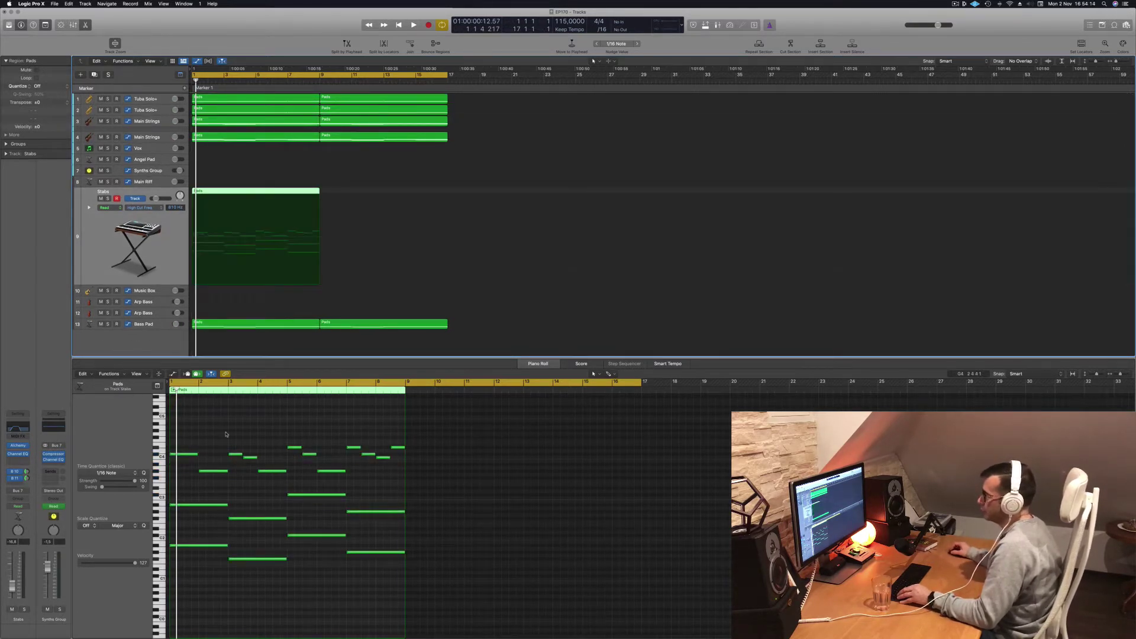
# Delete the Stabs region's extra melody notes, shorten the first chord's lower notes to one bar and the other chords' lower notes to two beats.
pyautogui.click(210, 471)
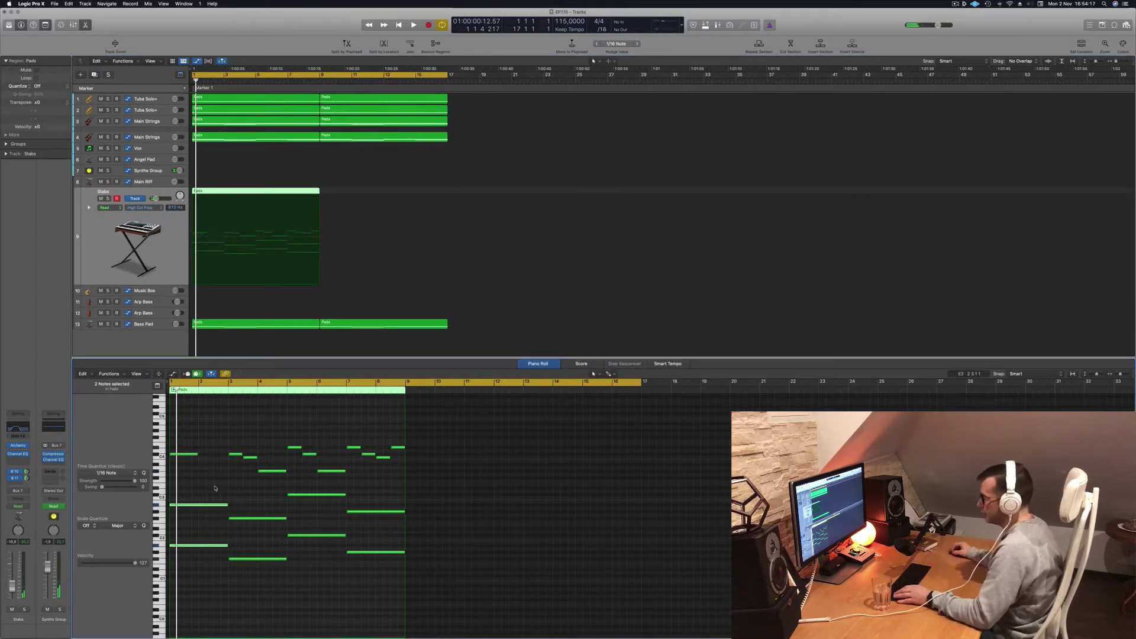
pyautogui.moveTo(226, 505); pyautogui.dragTo(201, 507)
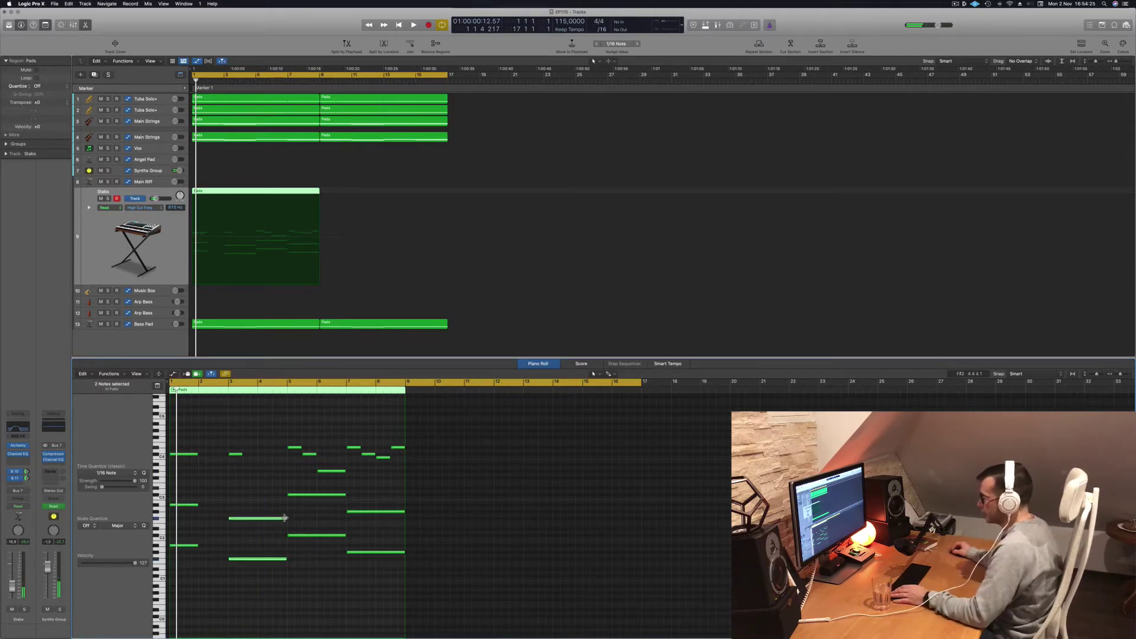
pyautogui.moveTo(277, 518); pyautogui.dragTo(235, 520)
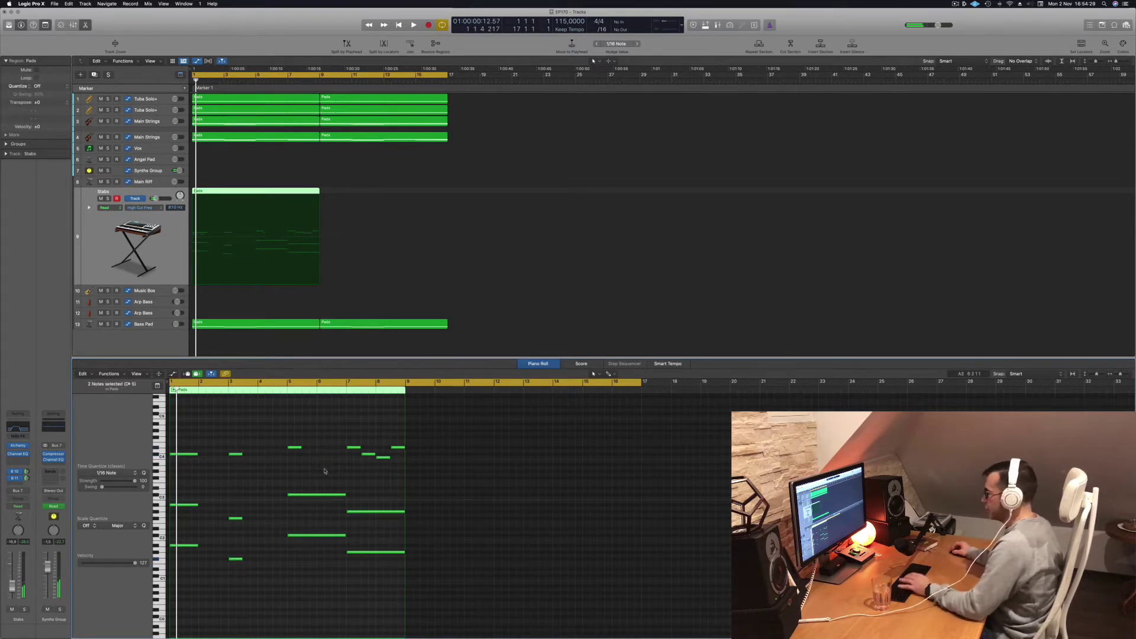
pyautogui.moveTo(345, 493); pyautogui.dragTo(299, 495)
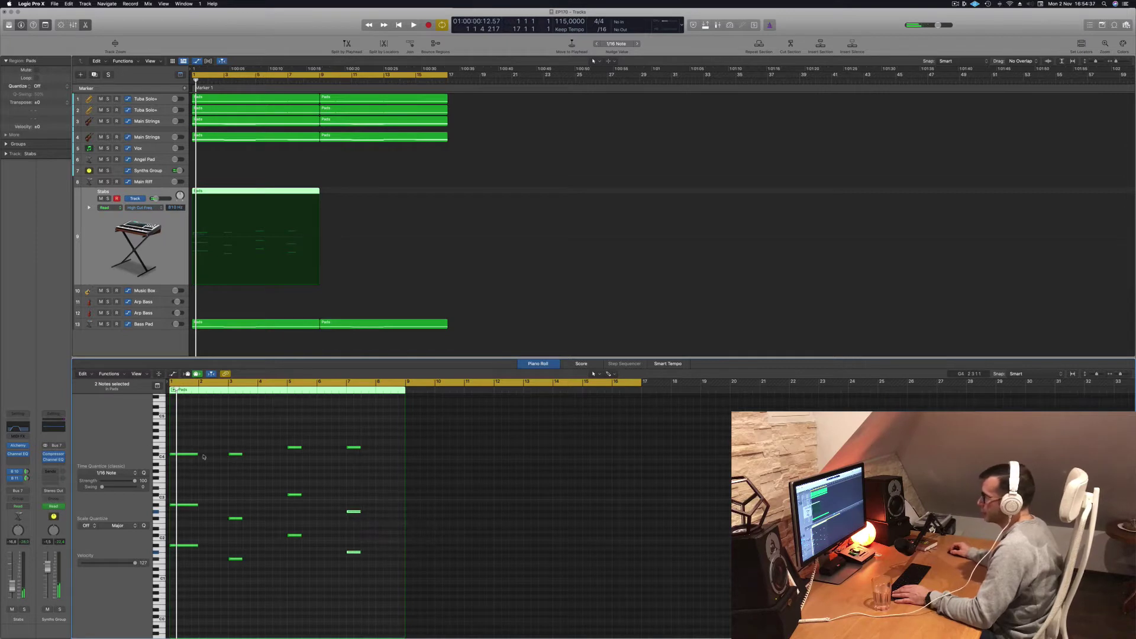
# Shorten all three notes of the Stabs region's first chord to two beats.
pyautogui.moveTo(211, 437); pyautogui.dragTo(175, 586)
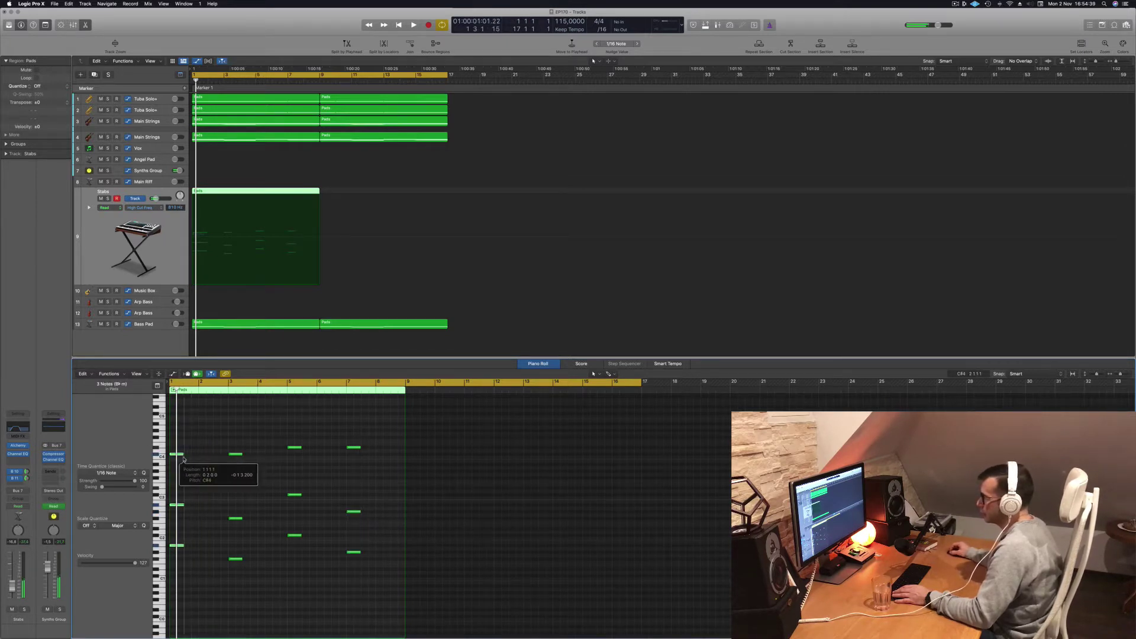
pyautogui.moveTo(183, 459); pyautogui.dragTo(184, 460)
pyautogui.scroll(-4, 192, 472)
pyautogui.scroll(5, 193, 472)
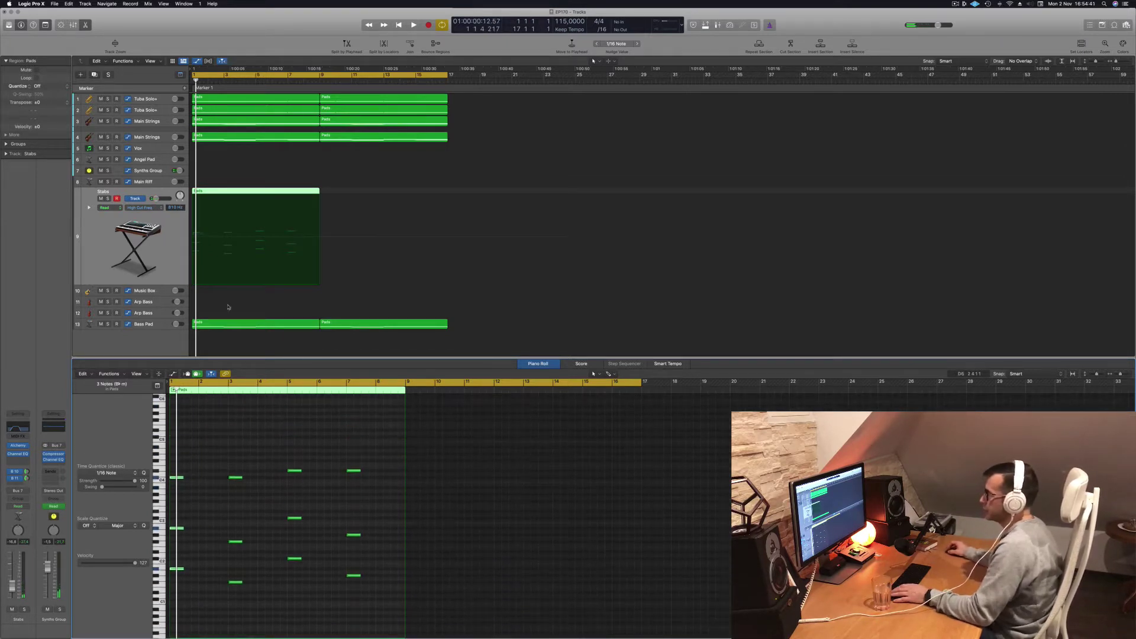
# Play the Stabs part and duplicate its region to bar 9.
pyautogui.press('space')
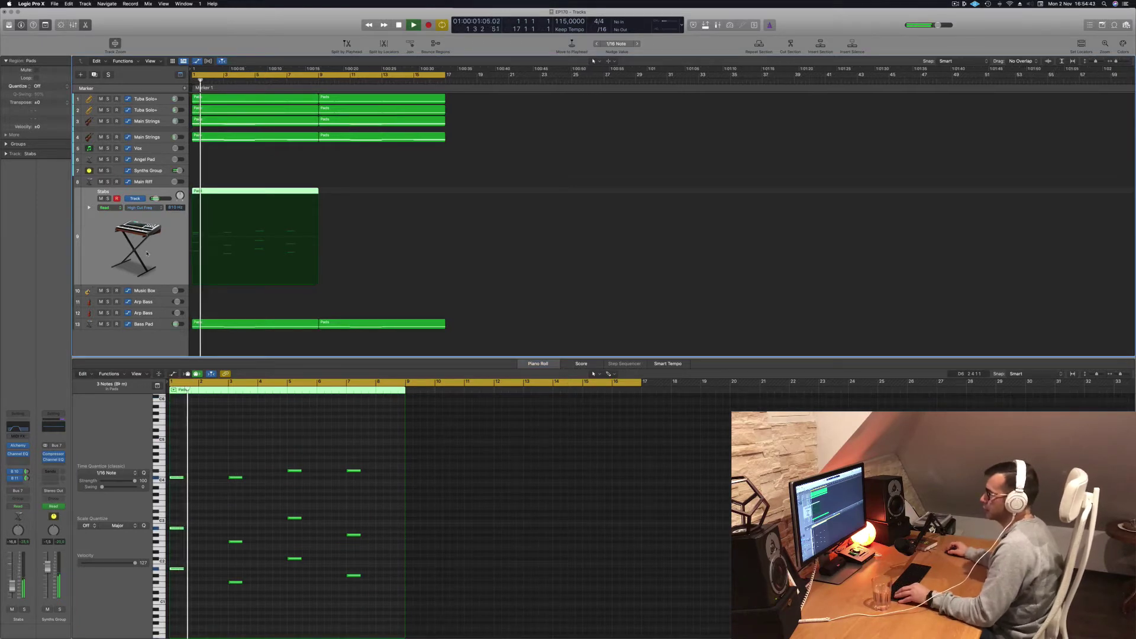
pyautogui.press('super+Left')
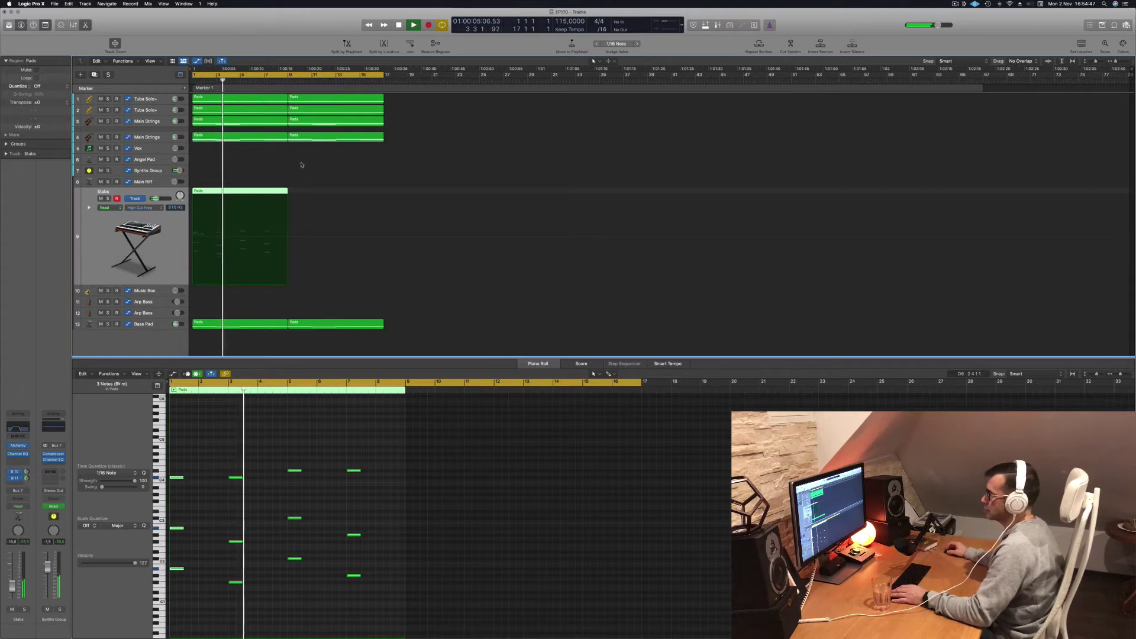
pyautogui.moveTo(240, 196); pyautogui.dragTo(342, 198)
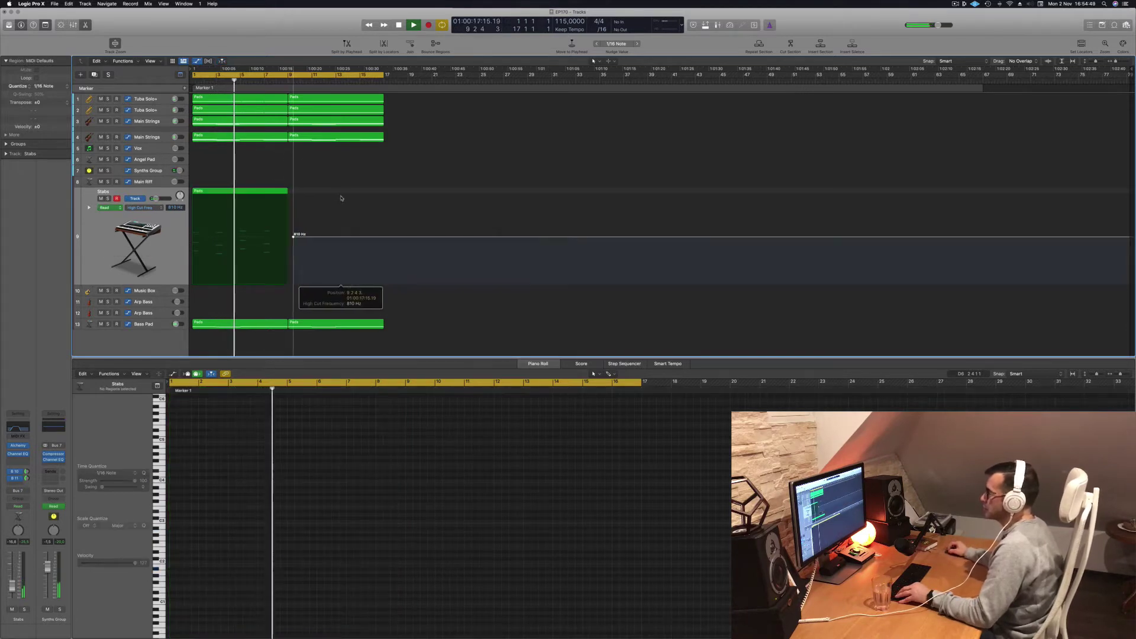
pyautogui.moveTo(259, 193); pyautogui.dragTo(330, 207)
# Play both Stabs regions from the start, open the track's Channel EQ and stop playback.
pyautogui.press('Return')
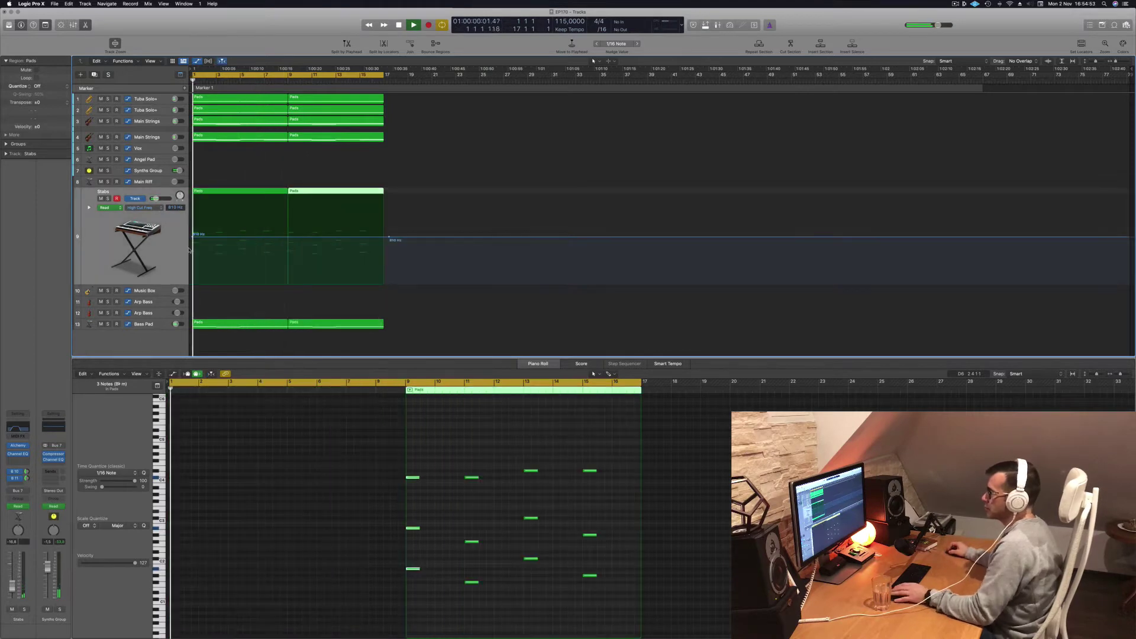
pyautogui.press('space')
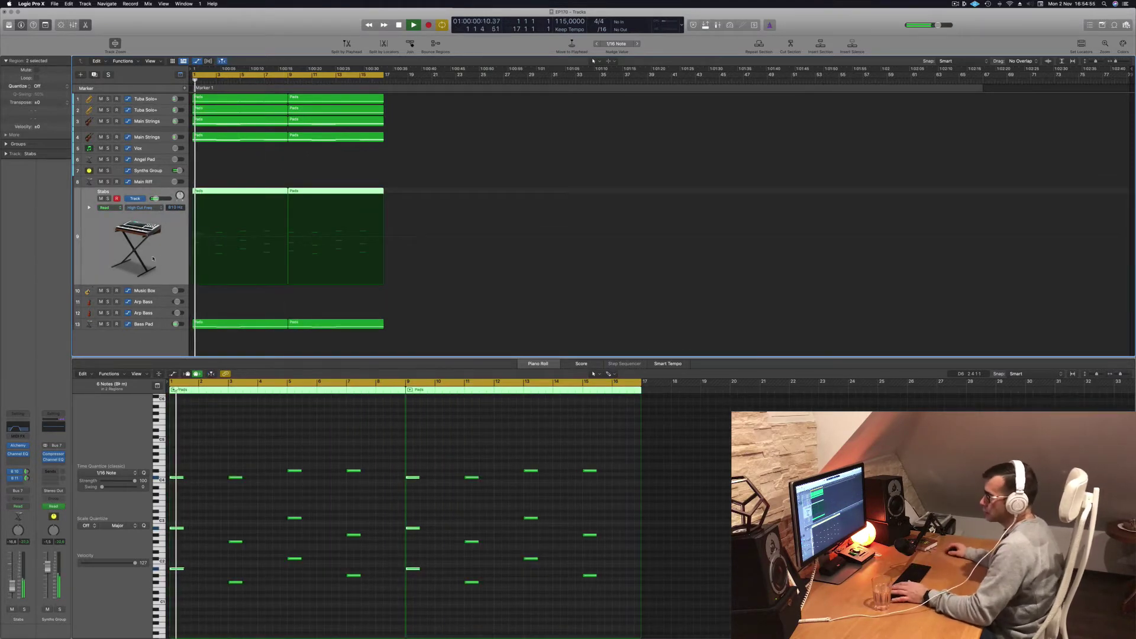
pyautogui.click(18, 427)
pyautogui.press('space')
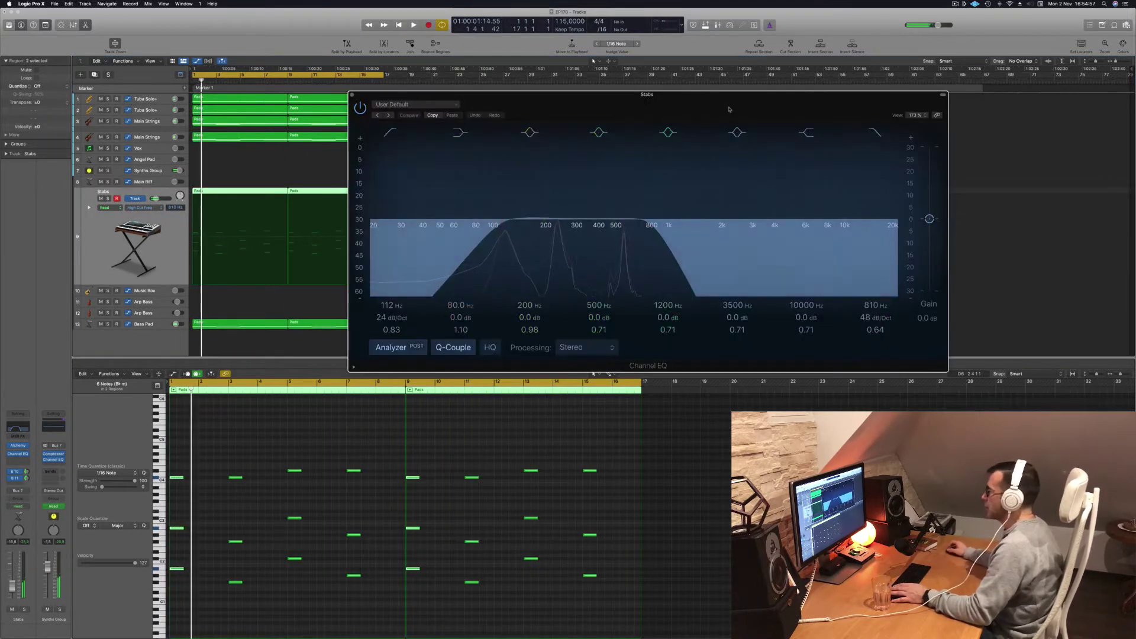
# Play the Stabs part from the start and set its Channel EQ low cut to 196 Hz.
pyautogui.press('space')
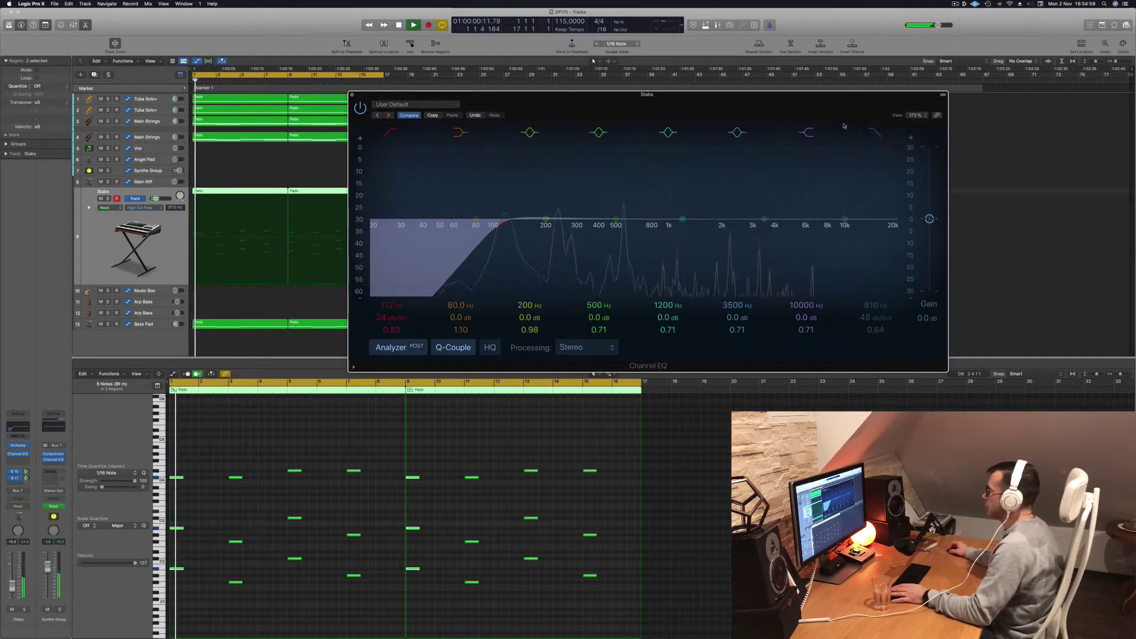
pyautogui.moveTo(762, 105); pyautogui.dragTo(866, 110)
pyautogui.press('Return')
pyautogui.press('space')
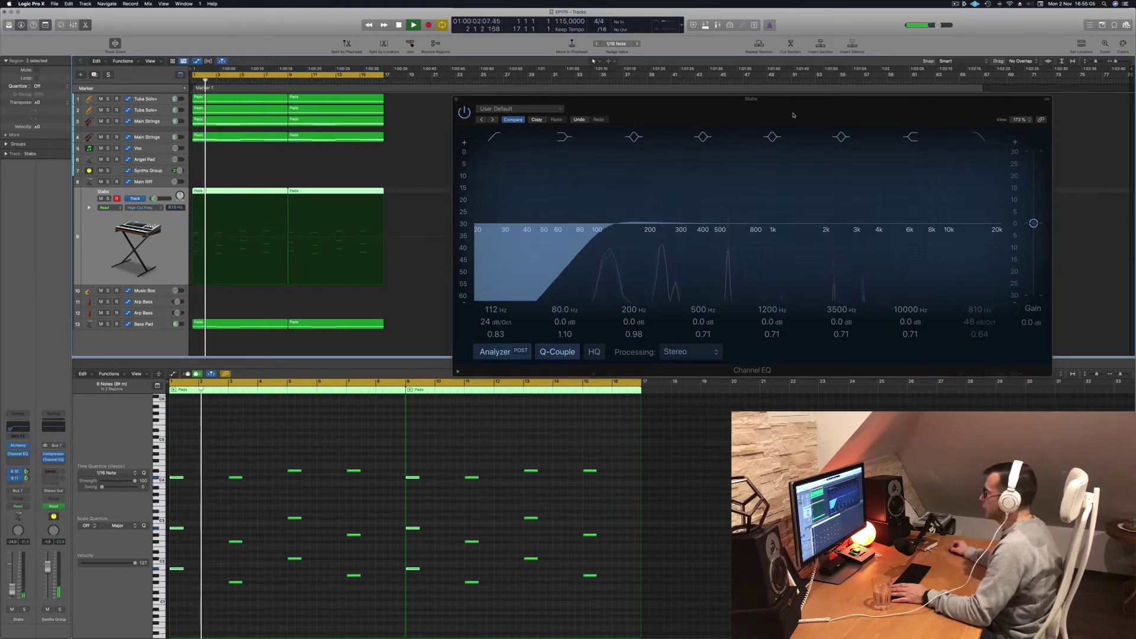
pyautogui.moveTo(793, 116); pyautogui.dragTo(737, 146)
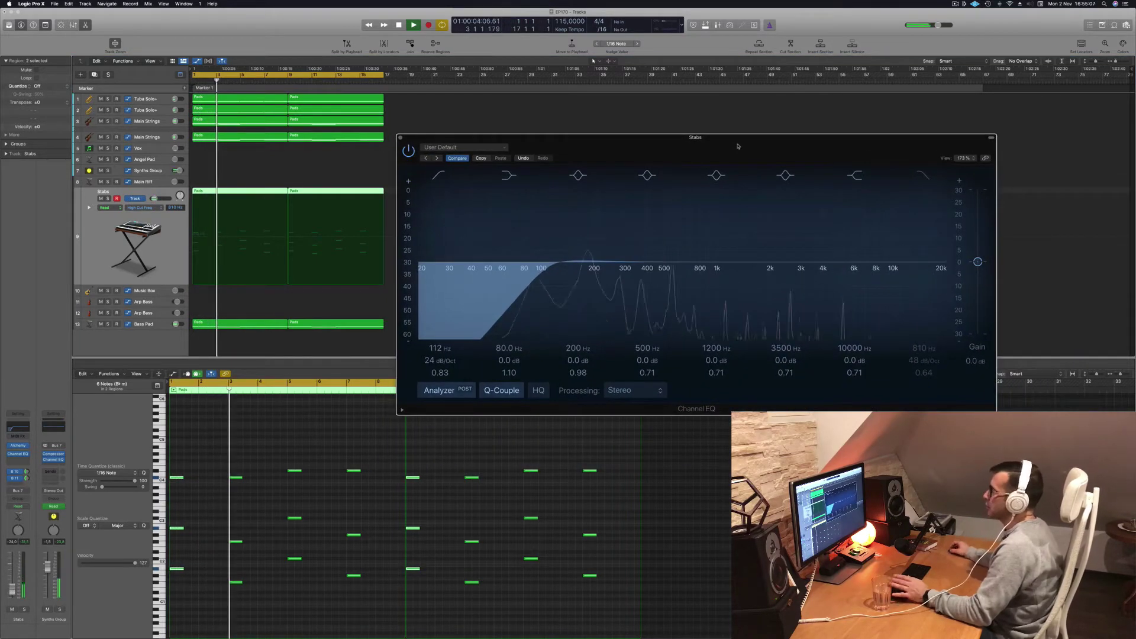
pyautogui.press('Return')
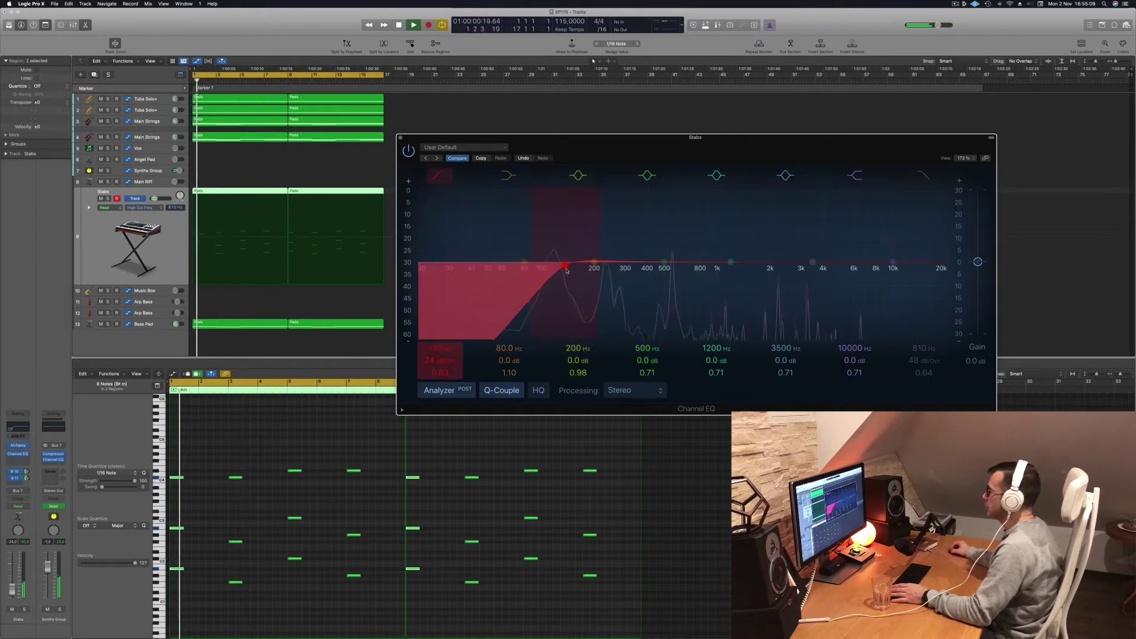
pyautogui.moveTo(662, 147); pyautogui.dragTo(511, 194)
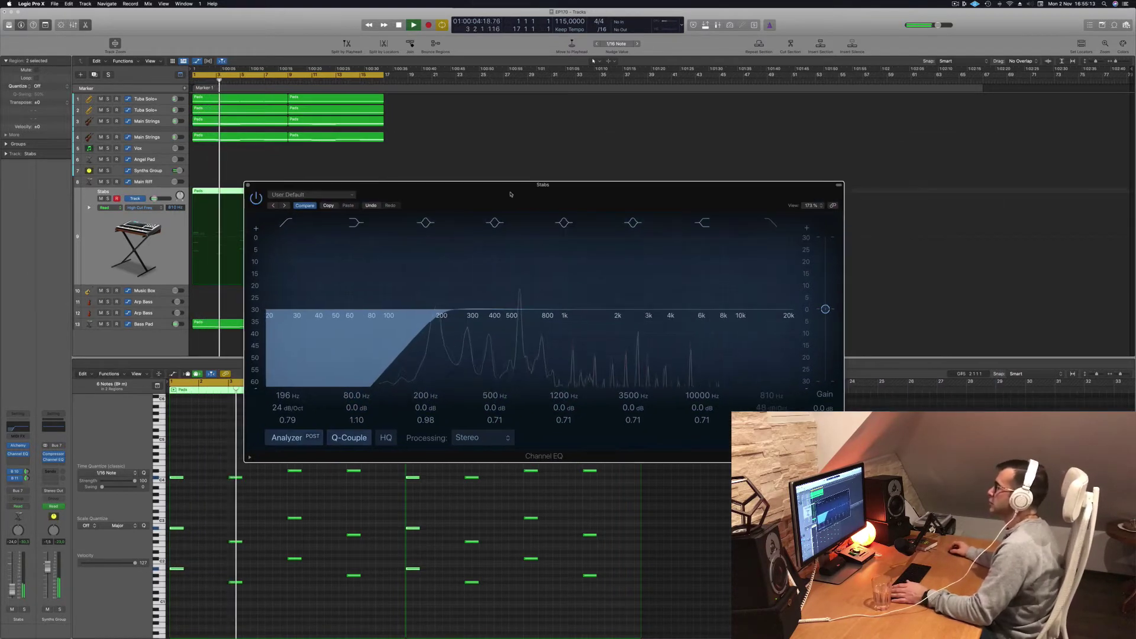
# Set the Stabs EQ's high cut to 1560 Hz with the filter active during playback and close the EQ.
pyautogui.press('space')
pyautogui.press('space')
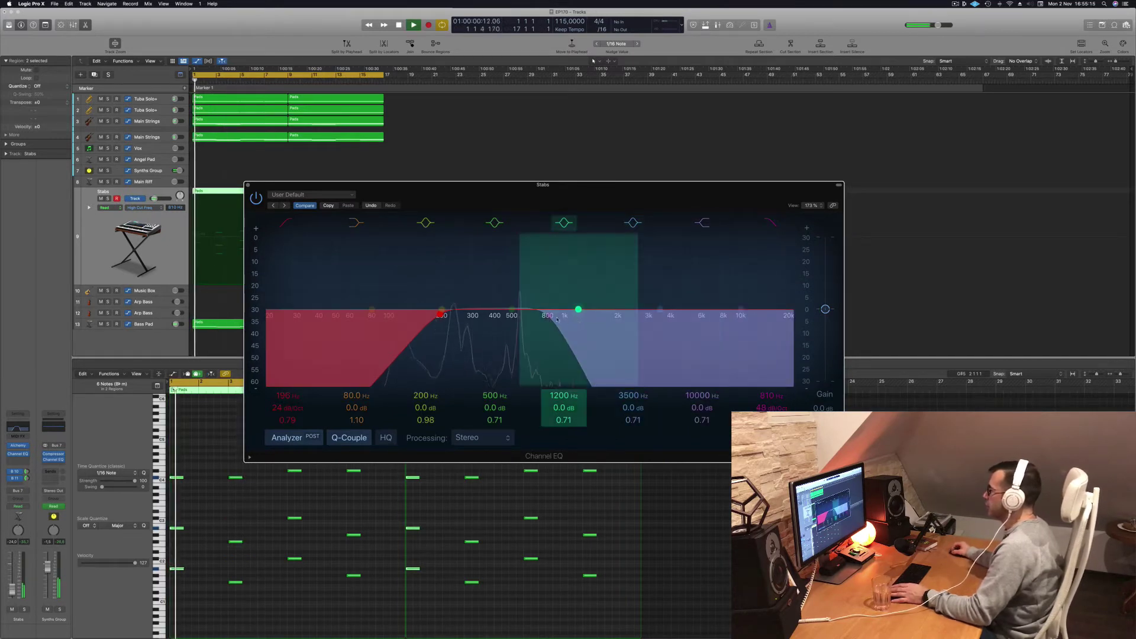
pyautogui.moveTo(549, 308); pyautogui.dragTo(586, 320)
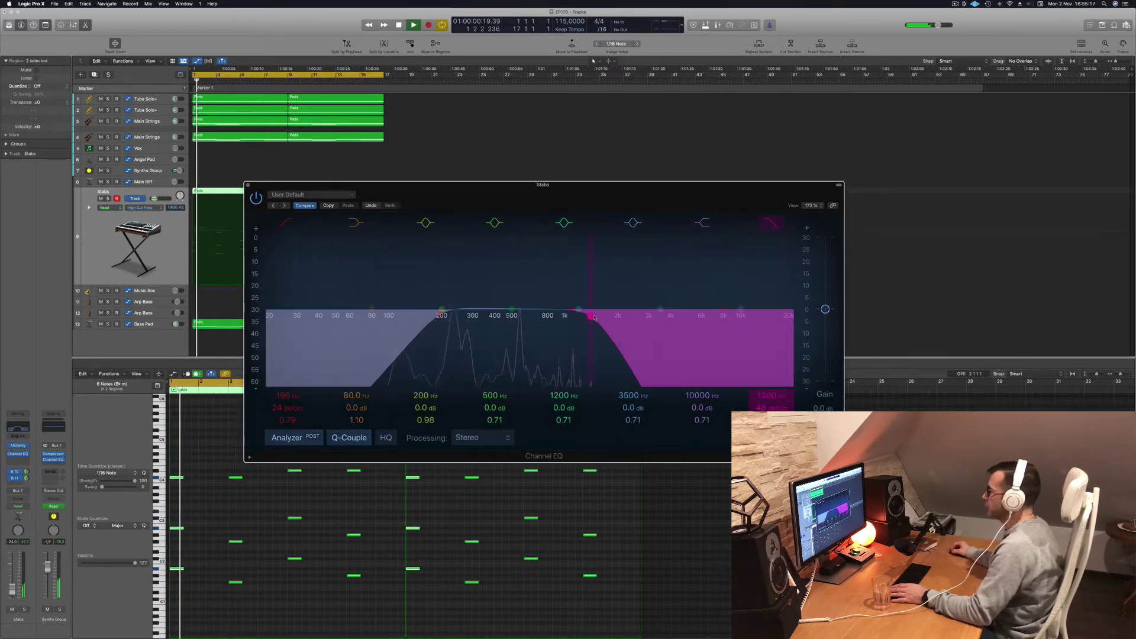
pyautogui.press('space')
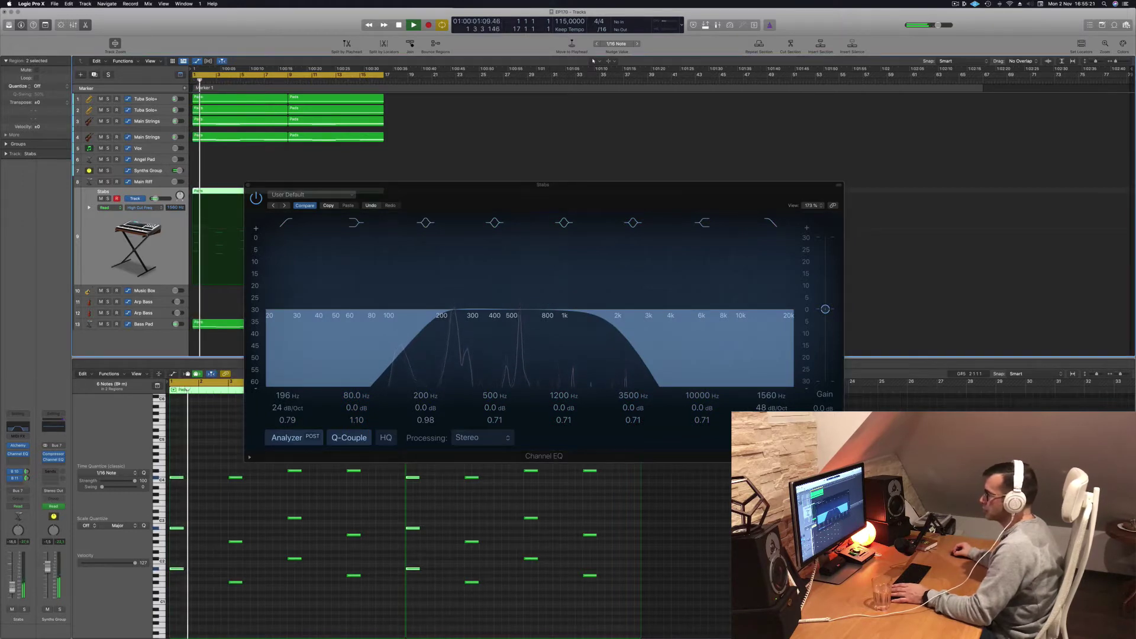
pyautogui.click(246, 183)
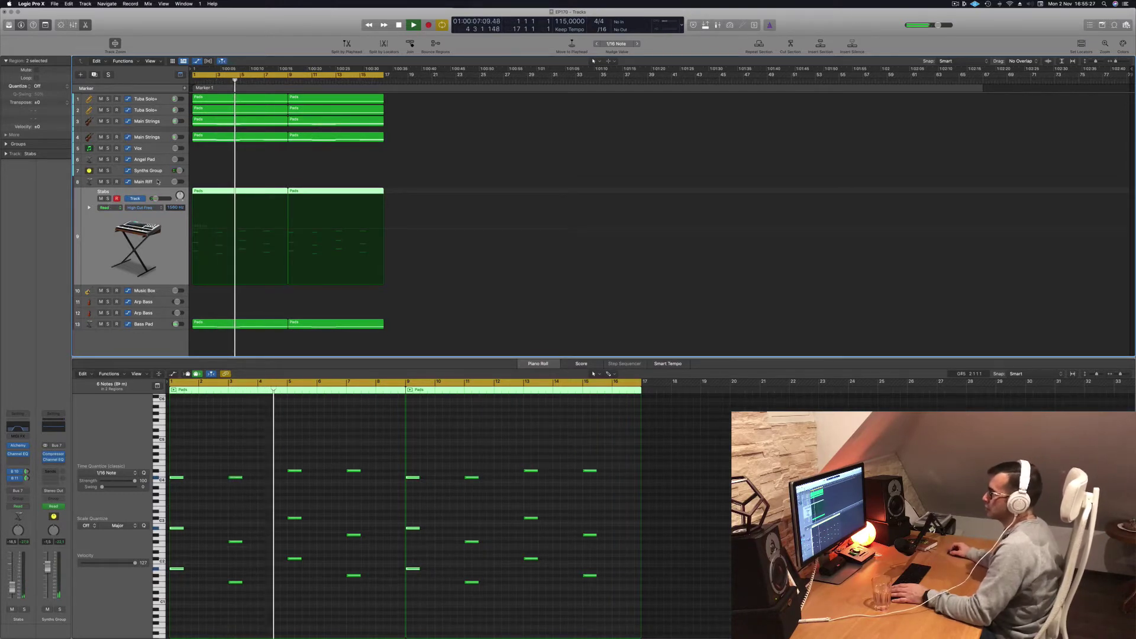
# Delete the High Cut Freq automation from the Main Riff track and open Musical Typing with its octave lowered to C4.
pyautogui.click(157, 183)
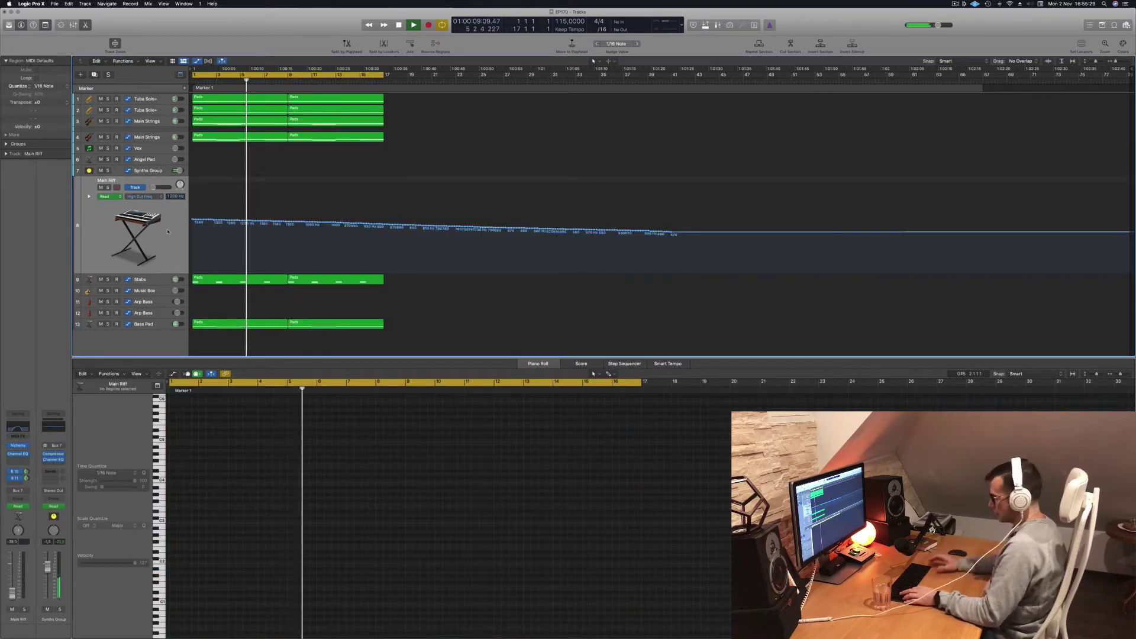
pyautogui.press('ctrl+super+BackSpace')
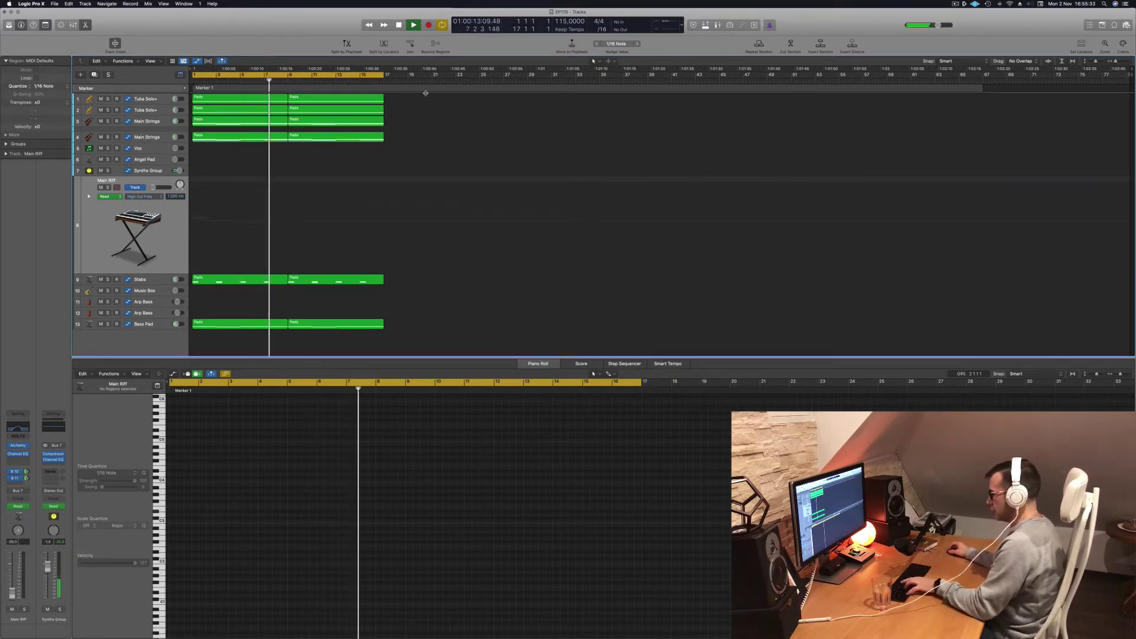
pyautogui.press('super+k')
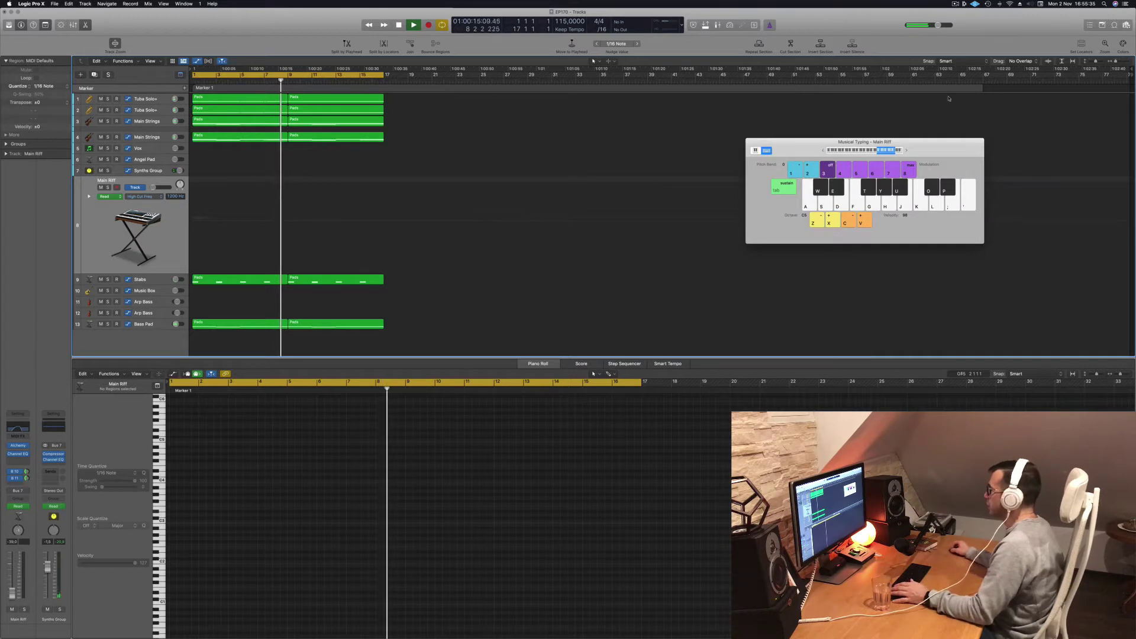
pyautogui.click(823, 151)
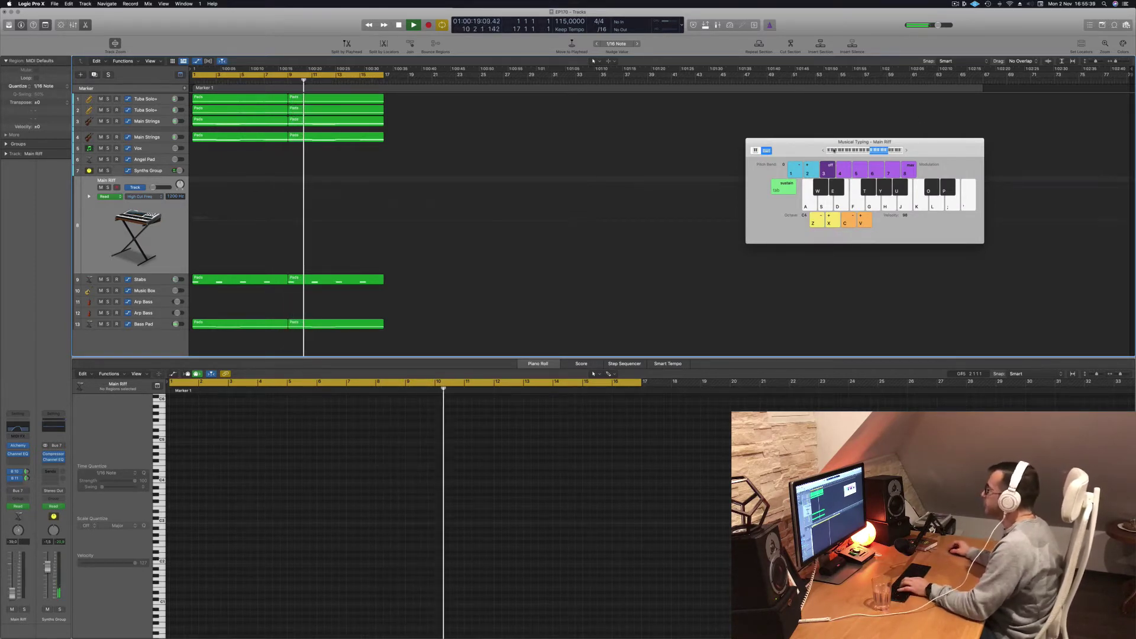
# Try out notes on the Main Riff instrument while the arrangement plays and adjust the track's volume.
pyautogui.press('y')
pyautogui.press('u')
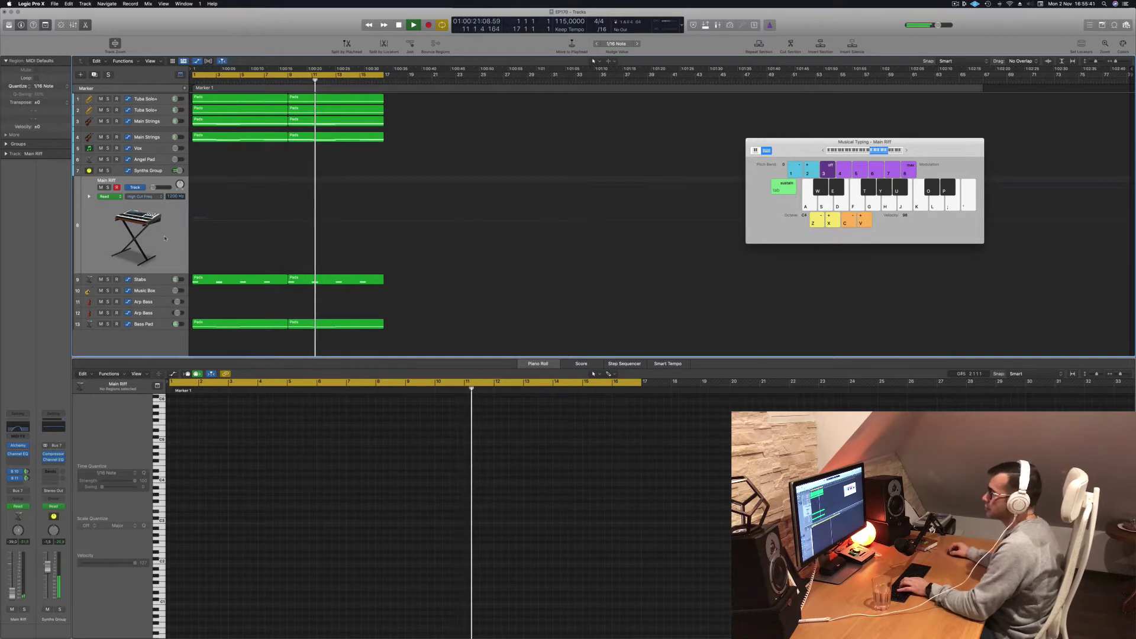
pyautogui.moveTo(12, 592)
pyautogui.mouseDown()
pyautogui.moveTo(13, 568)
pyautogui.moveTo(12, 585)
pyautogui.mouseUp()
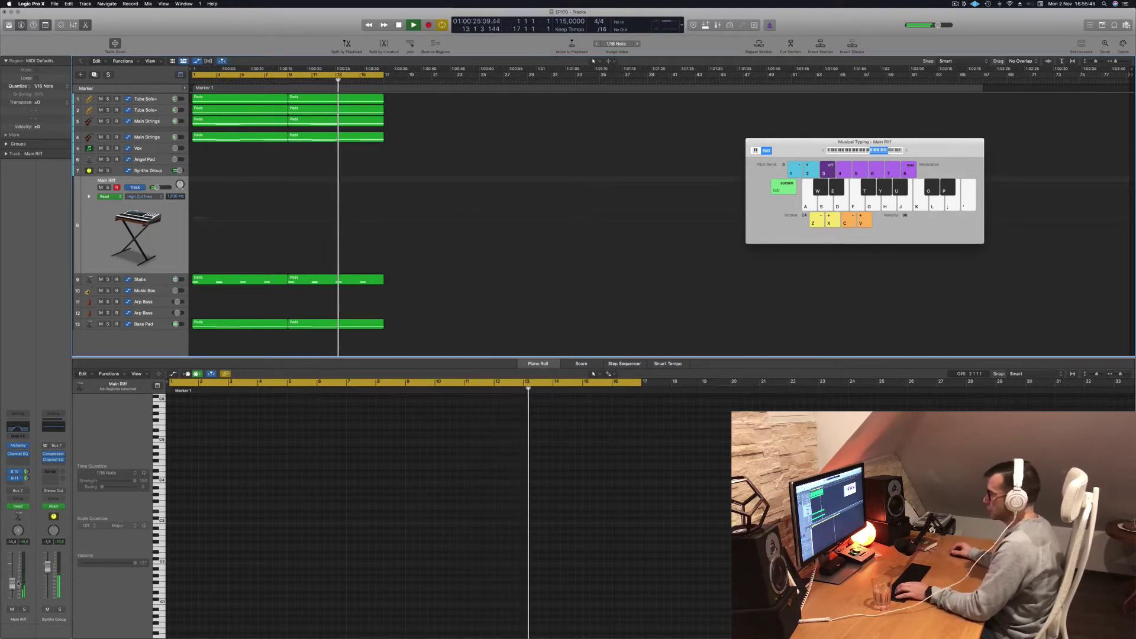
pyautogui.press('w')
pyautogui.press('r')
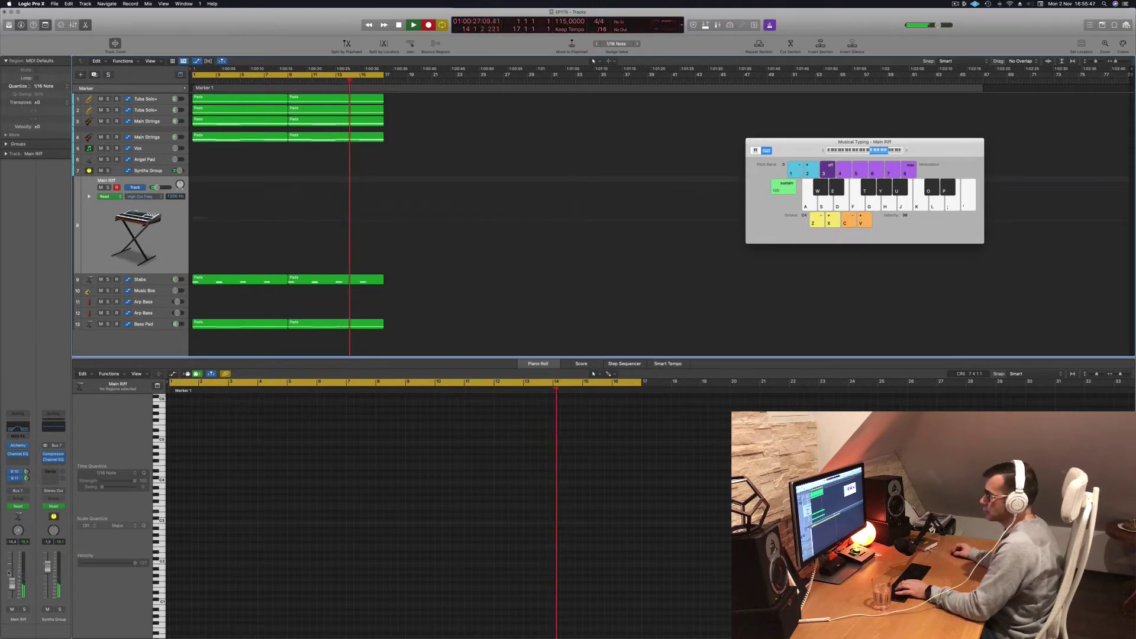
pyautogui.moveTo(10, 586); pyautogui.dragTo(17, 591)
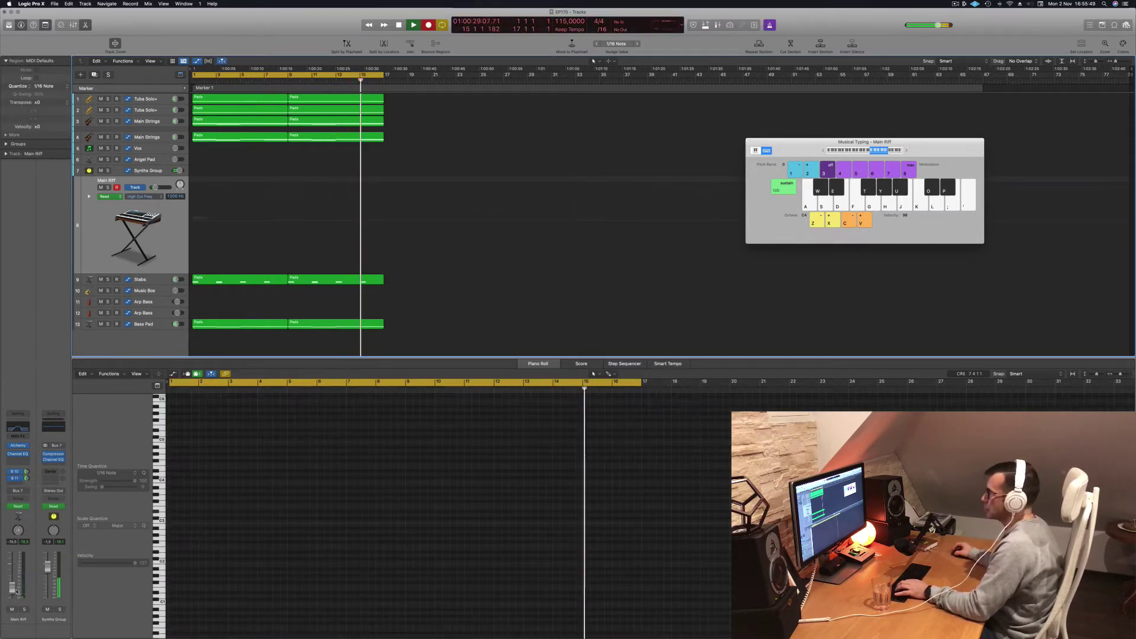
# Try to record a Main Riff take from the start of the arrangement and stop the recording.
pyautogui.press('r')
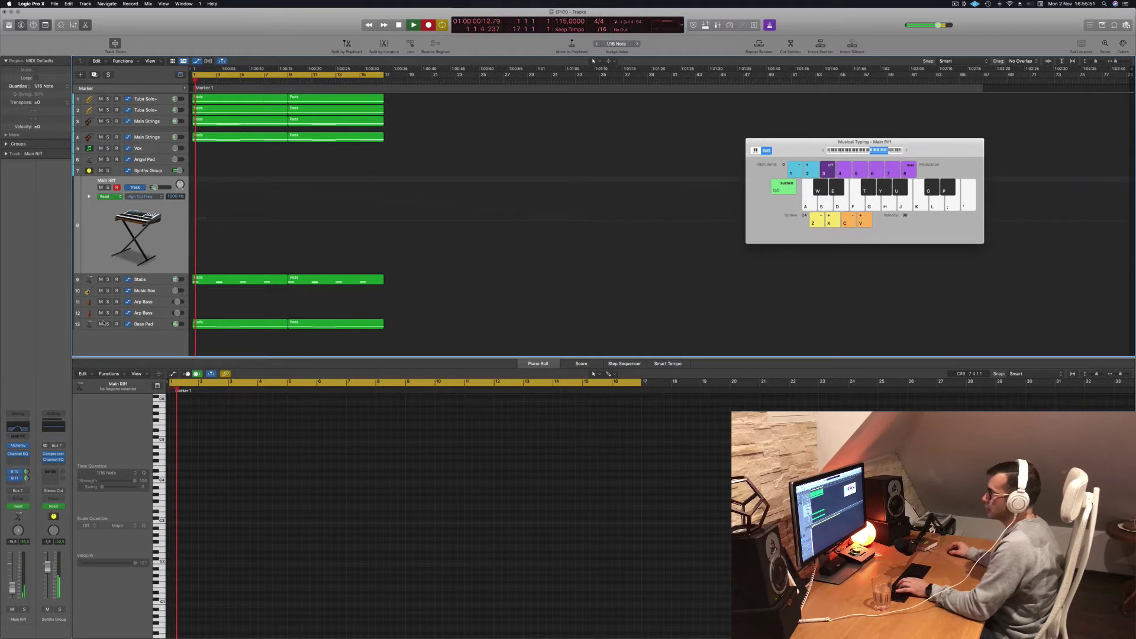
pyautogui.press('space')
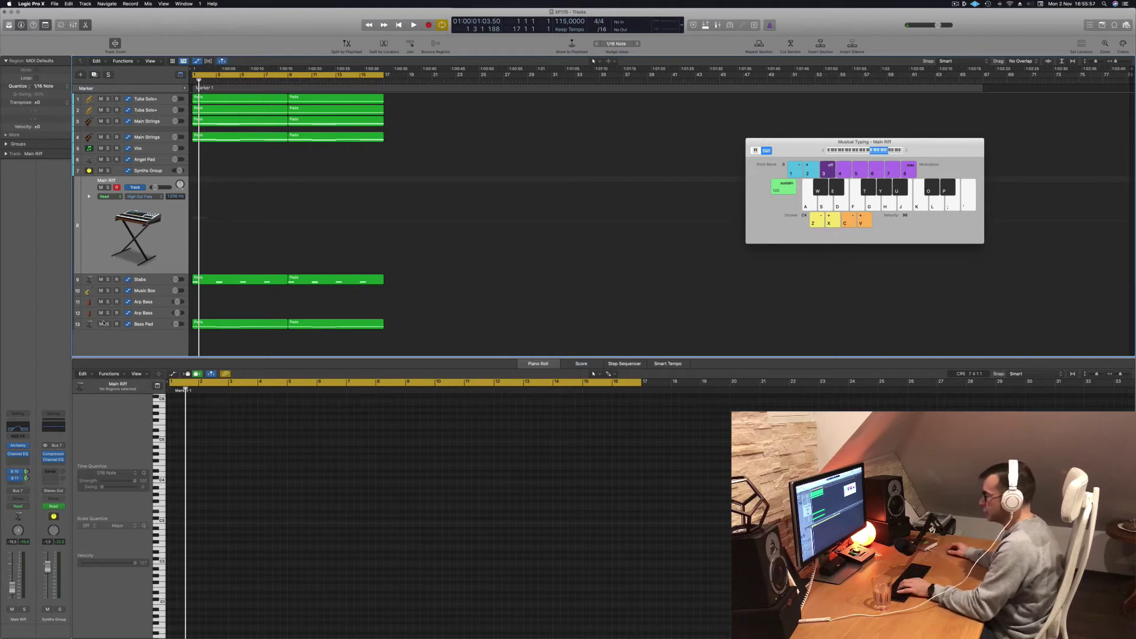
pyautogui.press('r')
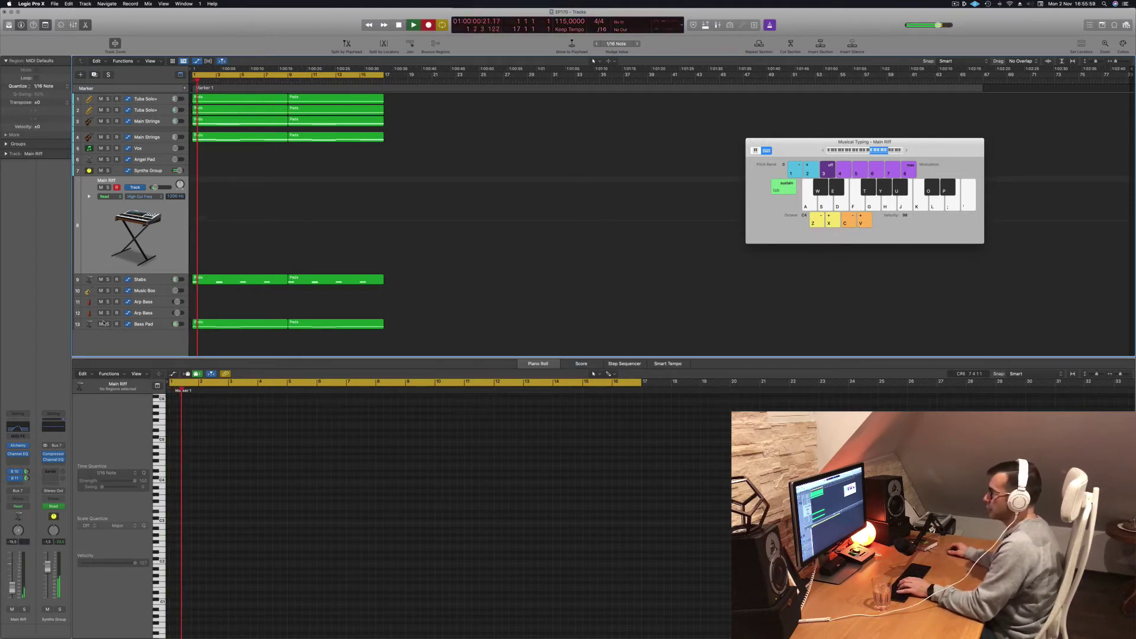
pyautogui.press('t')
pyautogui.press('t')
pyautogui.press('space')
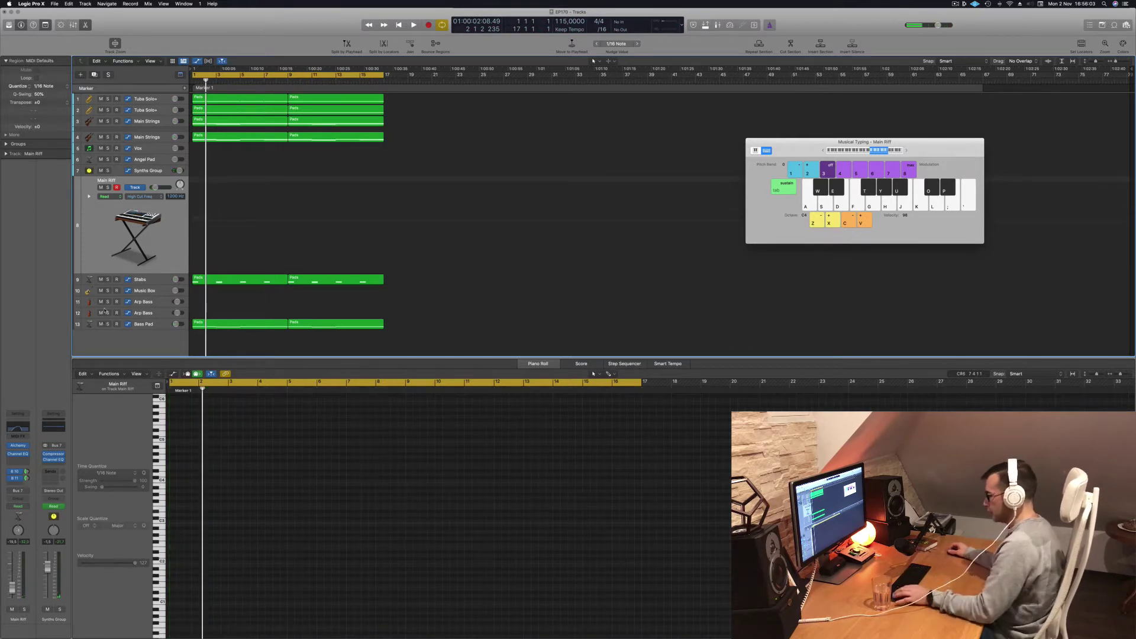
pyautogui.press('i')
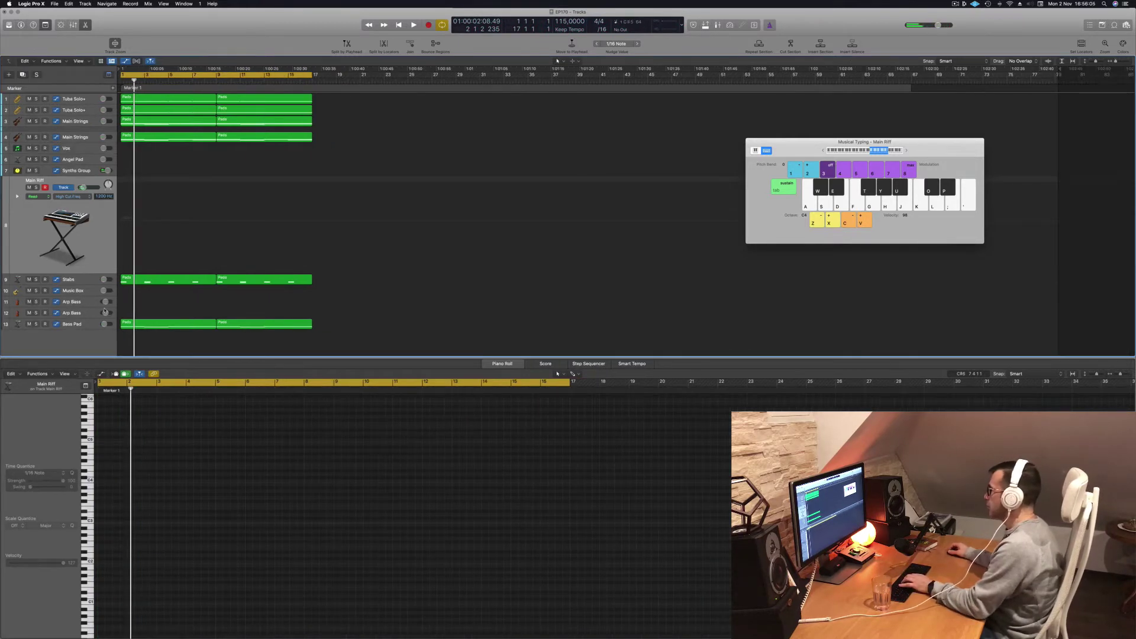
pyautogui.press('i')
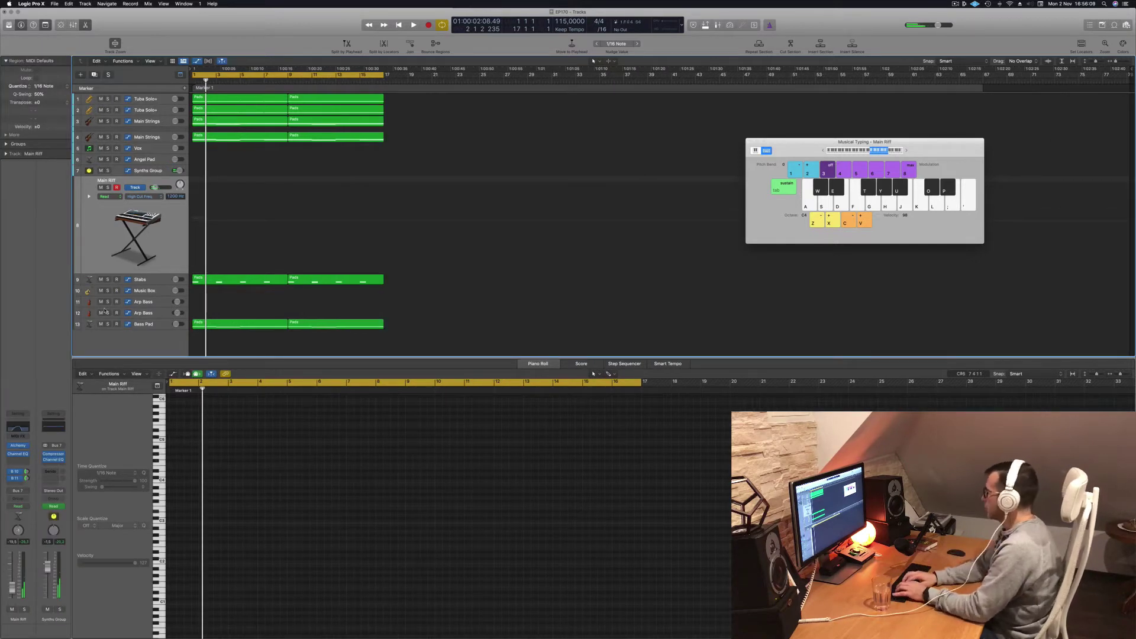
# Play Main Riff notes along with the arrangement, lower the Musical Typing octave to C3 and reduce the track's volume.
pyautogui.press('space')
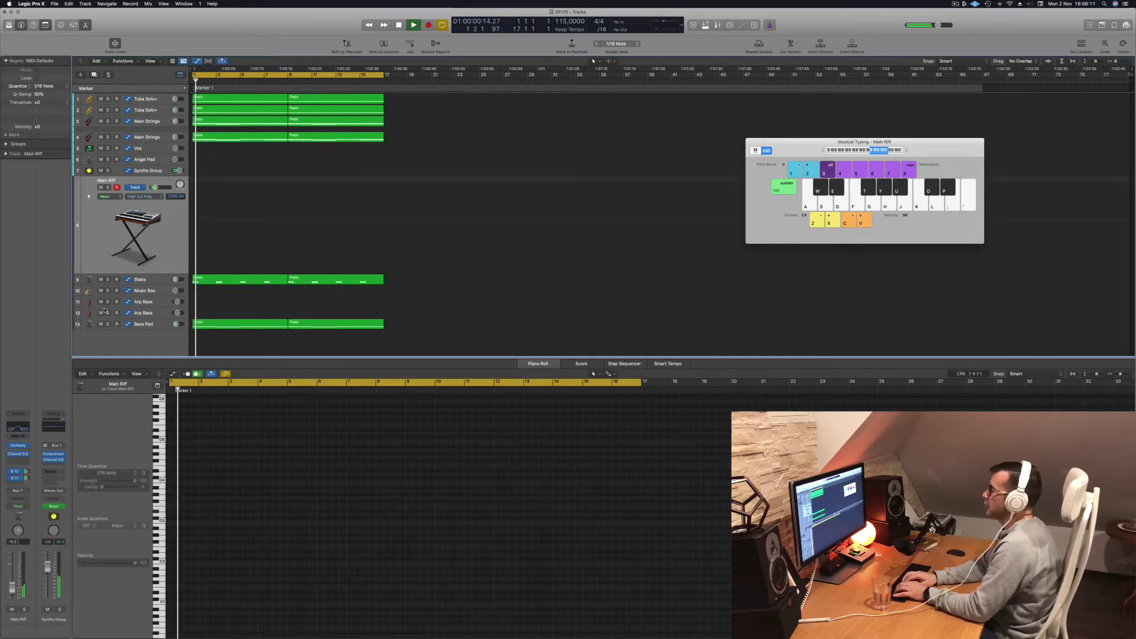
pyautogui.press('i')
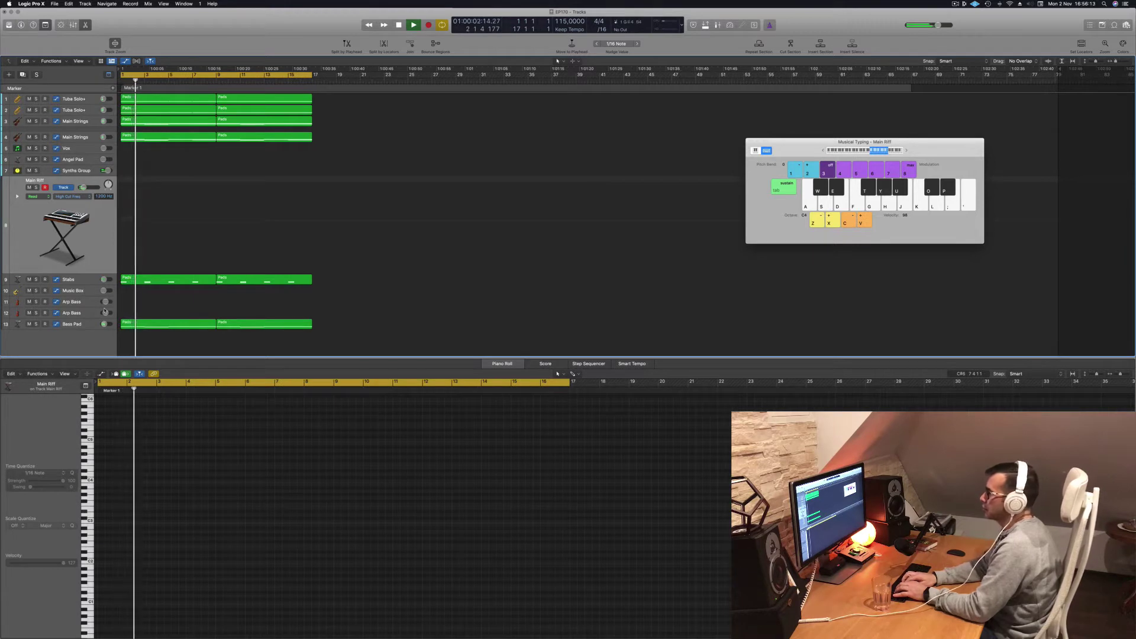
pyautogui.press('y')
pyautogui.press('i')
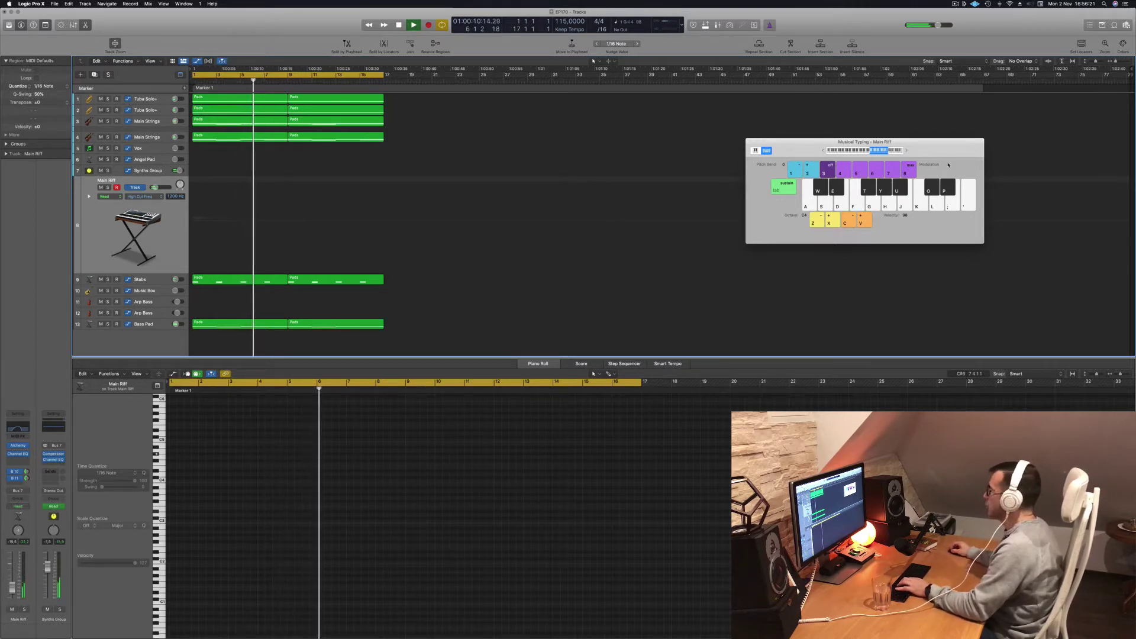
pyautogui.click(822, 150)
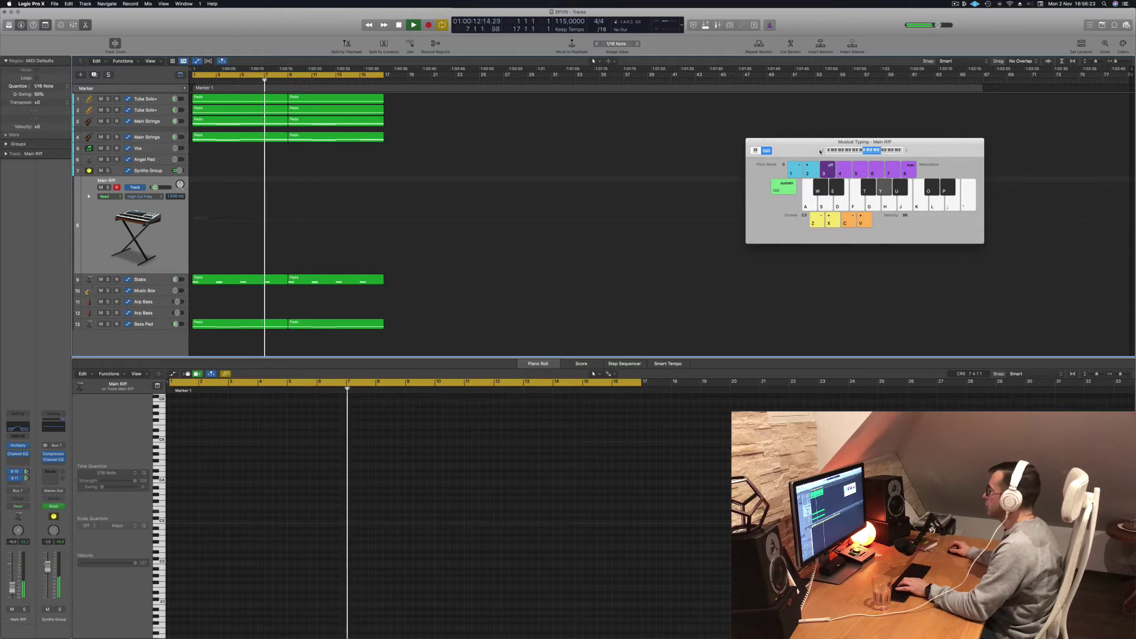
pyautogui.press('u')
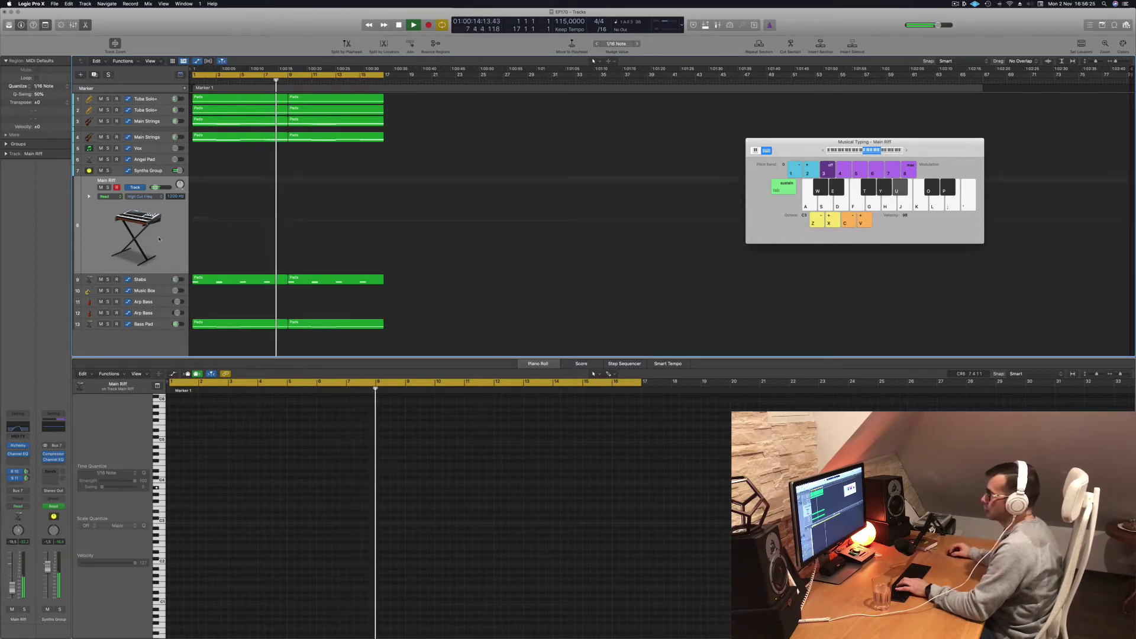
pyautogui.press('u')
pyautogui.moveTo(12, 586); pyautogui.dragTo(12, 589)
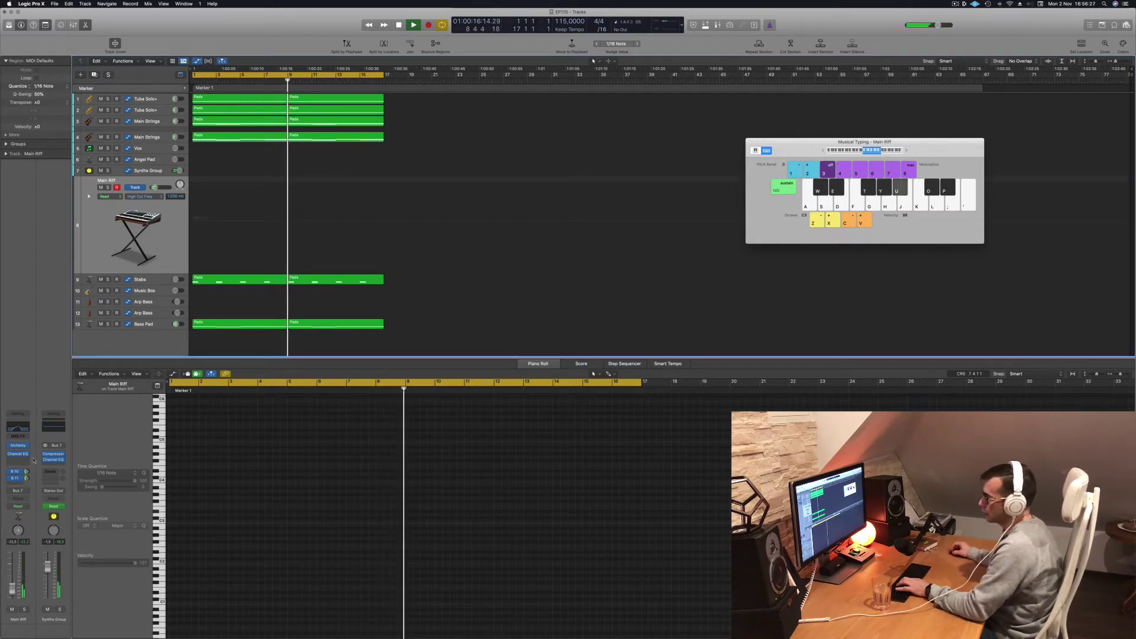
# In the Main Riff Channel EQ, set the third band to 64.5 Hz at -5.7 dB, the low cut to 97.5 Hz and the high cut to 755 Hz.
pyautogui.click(18, 453)
pyautogui.moveTo(542, 234); pyautogui.dragTo(459, 231)
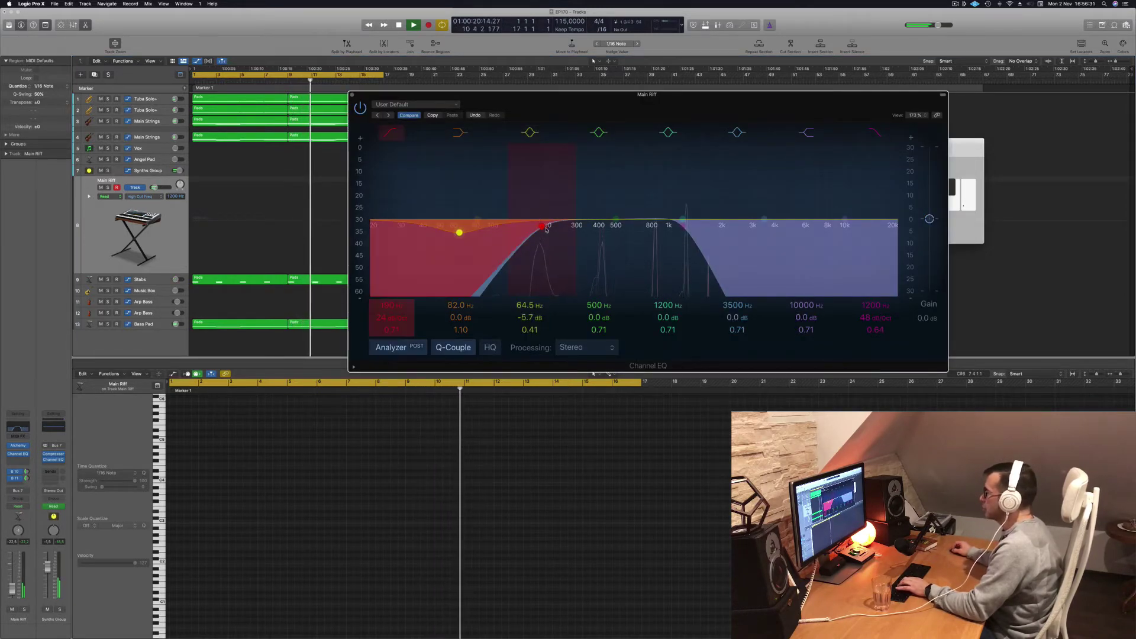
pyautogui.moveTo(536, 225); pyautogui.dragTo(490, 226)
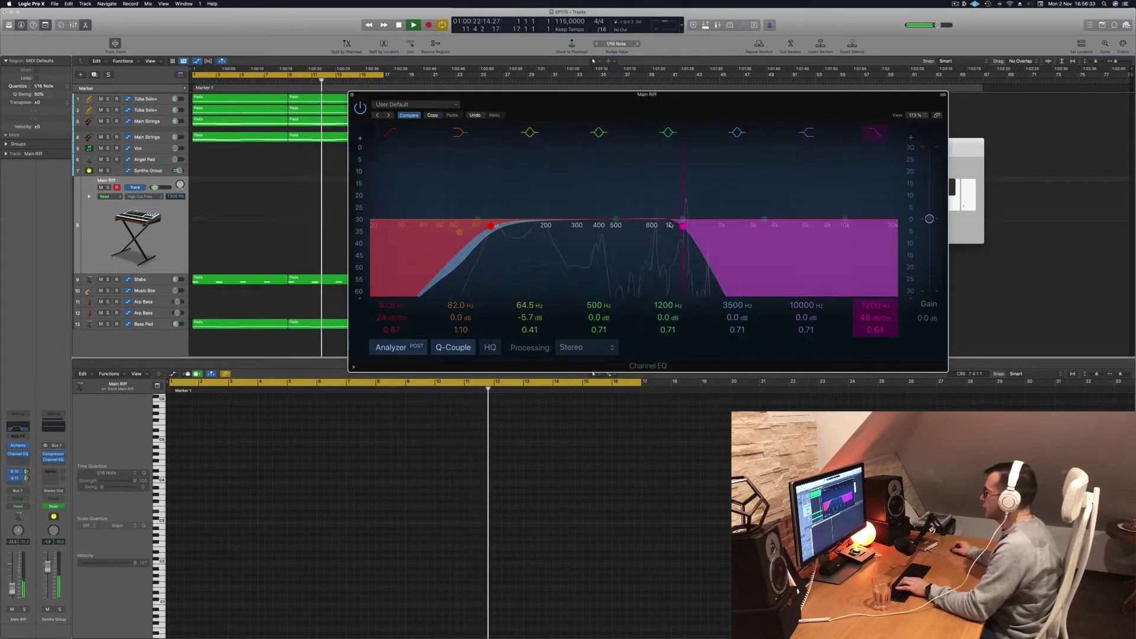
pyautogui.moveTo(683, 220); pyautogui.dragTo(644, 226)
# Open the Main Riff track's Alchemy instrument and record a short one-note take at bar 3.
pyautogui.click(90, 238)
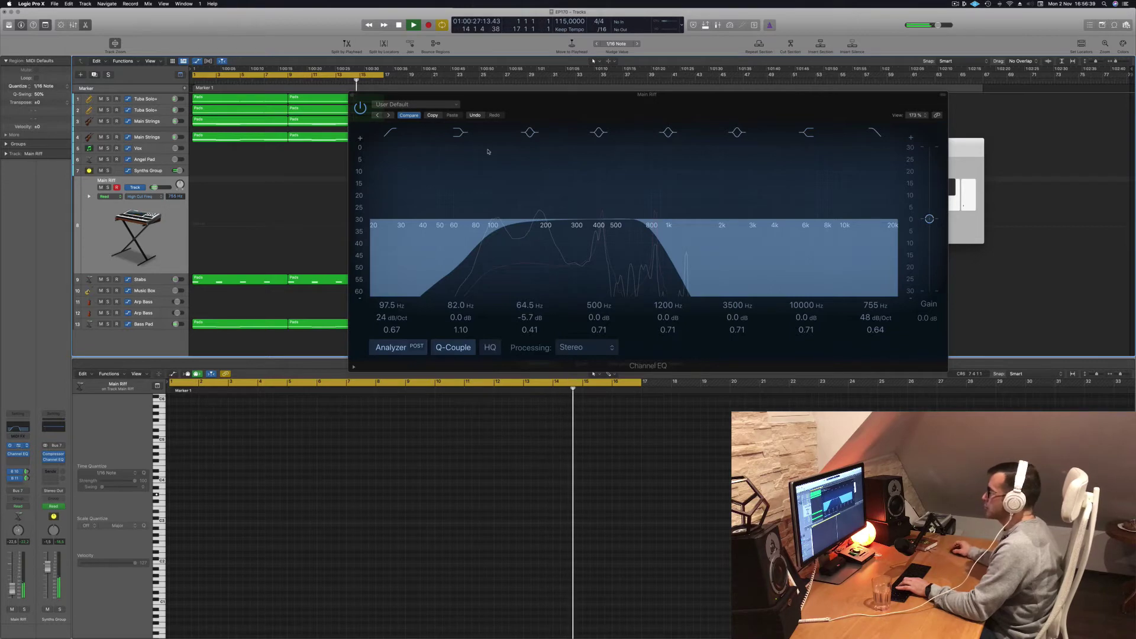
pyautogui.moveTo(530, 109); pyautogui.dragTo(632, 145)
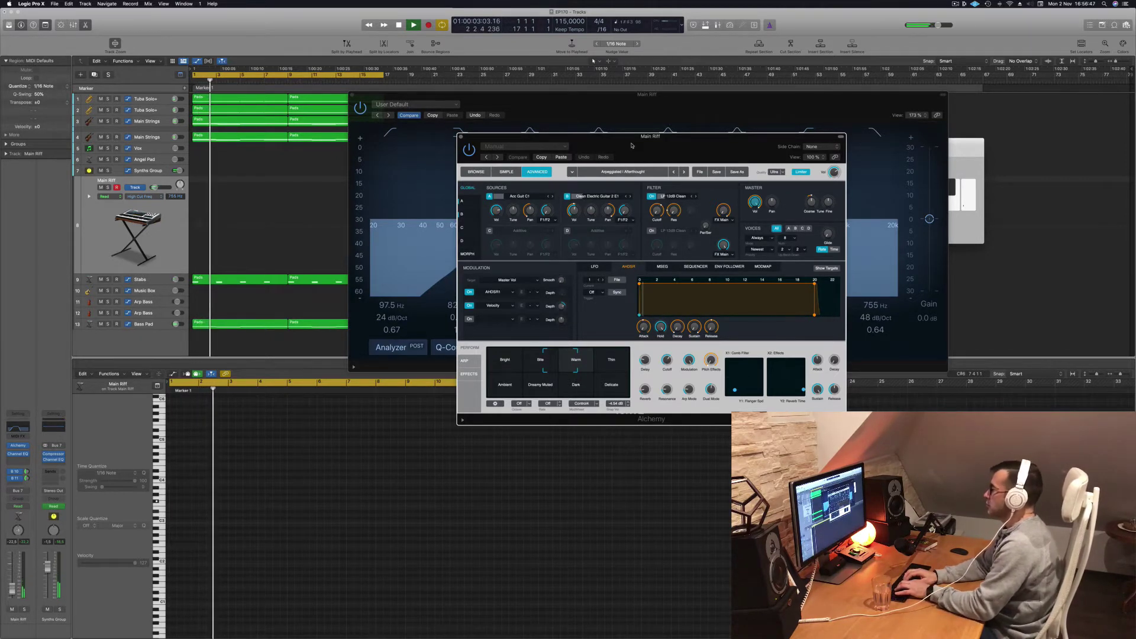
pyautogui.press('r')
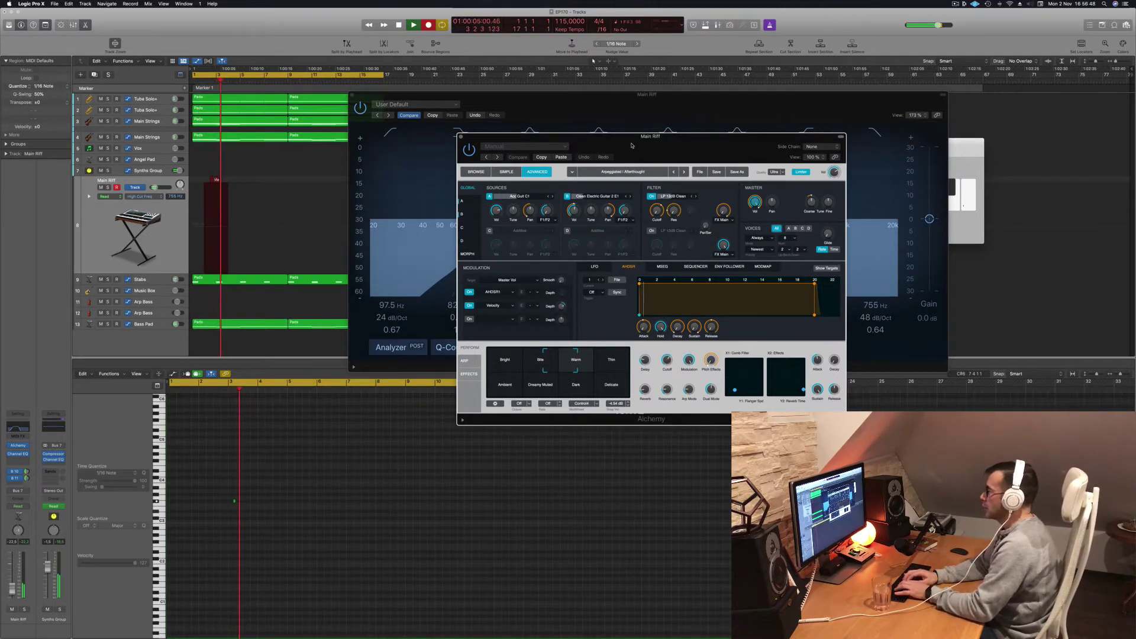
pyautogui.press('space')
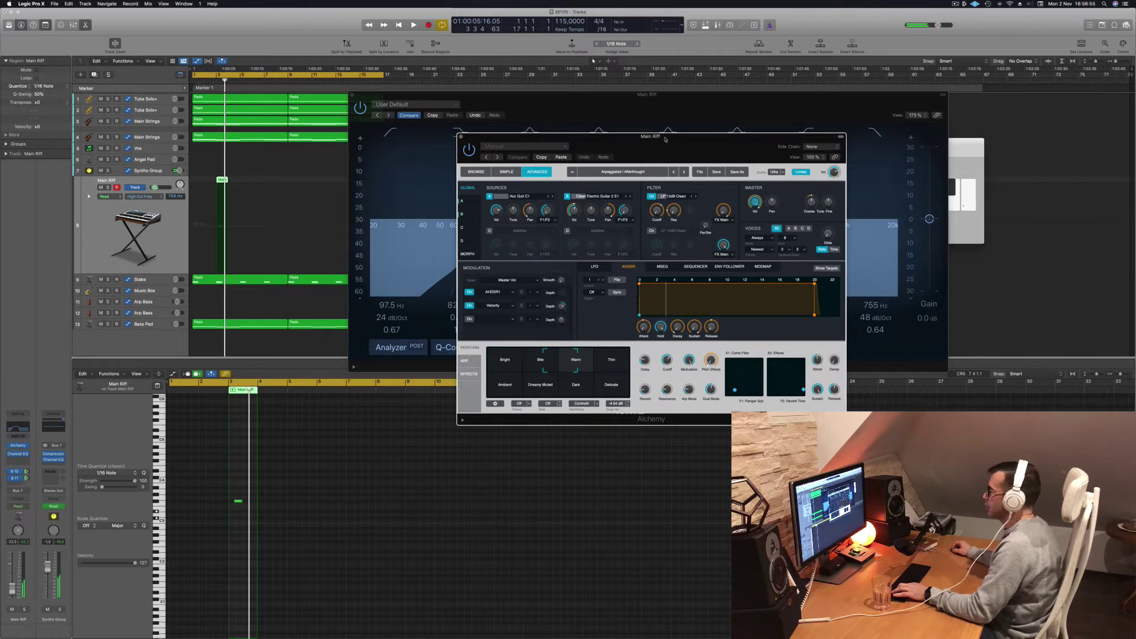
# Show Alchemy's arpeggiator settings, play the arrangement and delete the one-note Main Riff region at bar 3.
pyautogui.moveTo(665, 139); pyautogui.dragTo(584, 144)
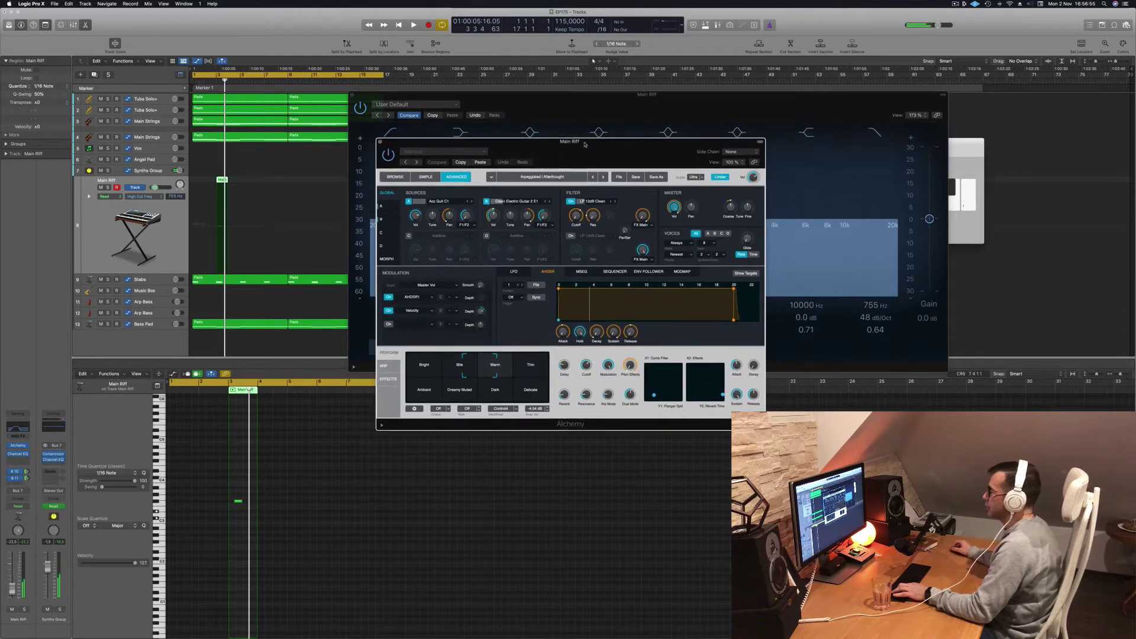
pyautogui.click(384, 366)
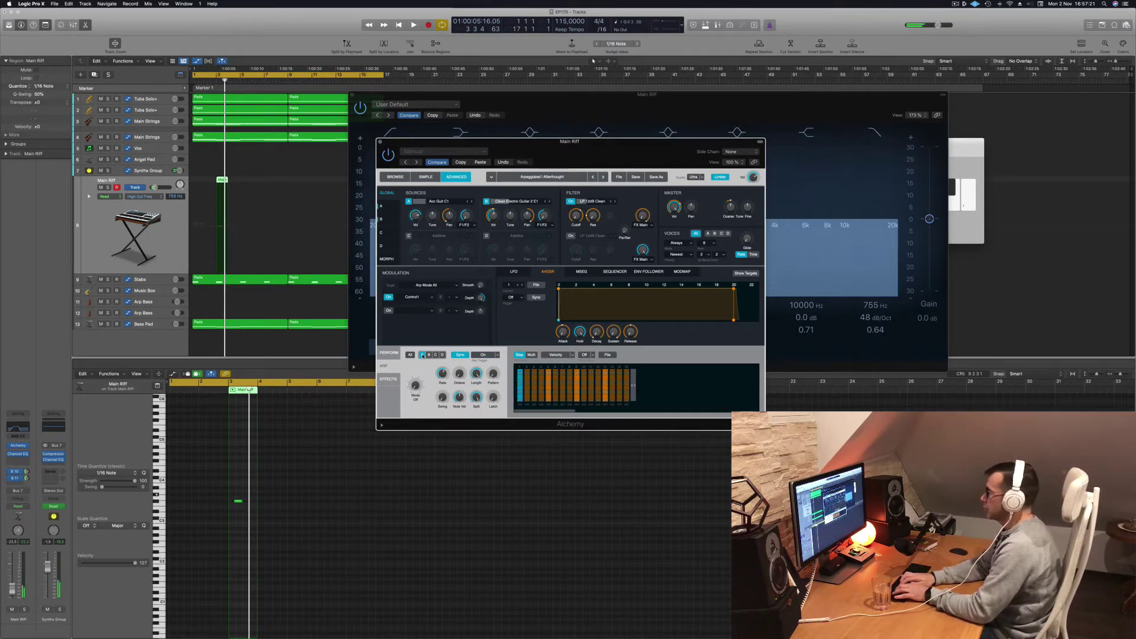
pyautogui.press('space')
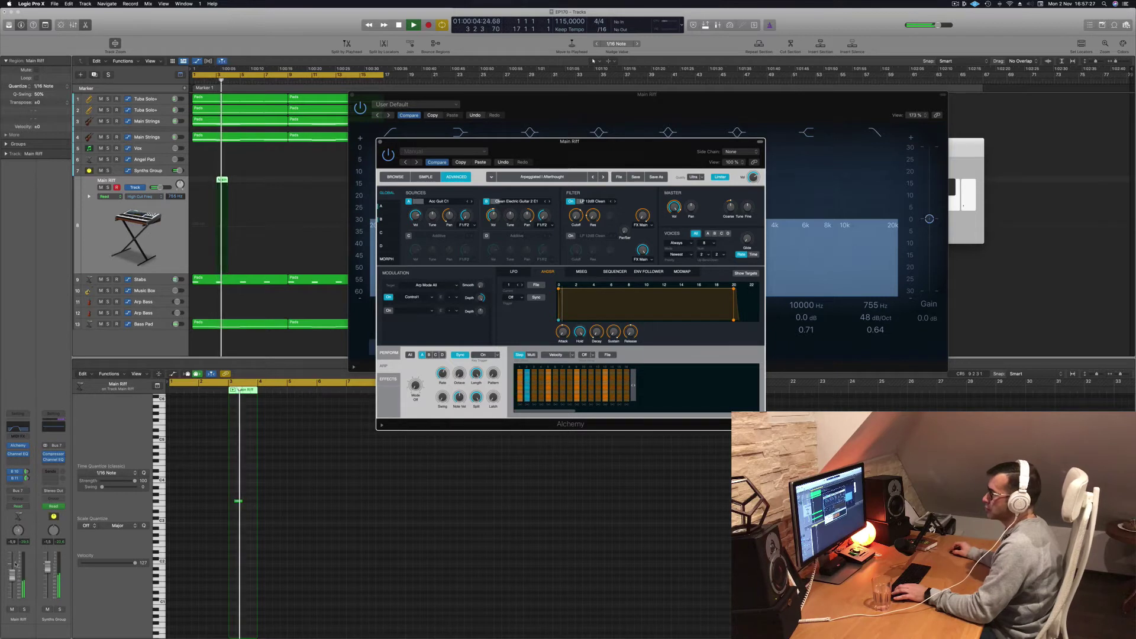
pyautogui.click(223, 180)
pyautogui.press('Delete')
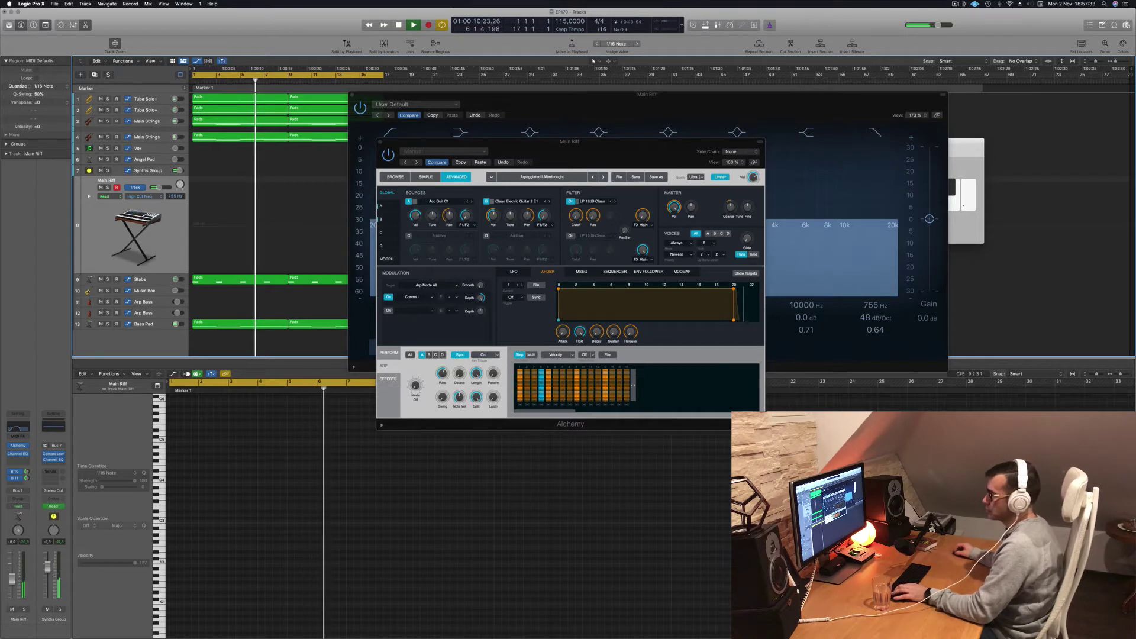
# Bring the Musical Typing keyboard forward and record a new Main Riff take over bars 9 to 16 while the arrangement plays.
pyautogui.moveTo(562, 146); pyautogui.dragTo(646, 150)
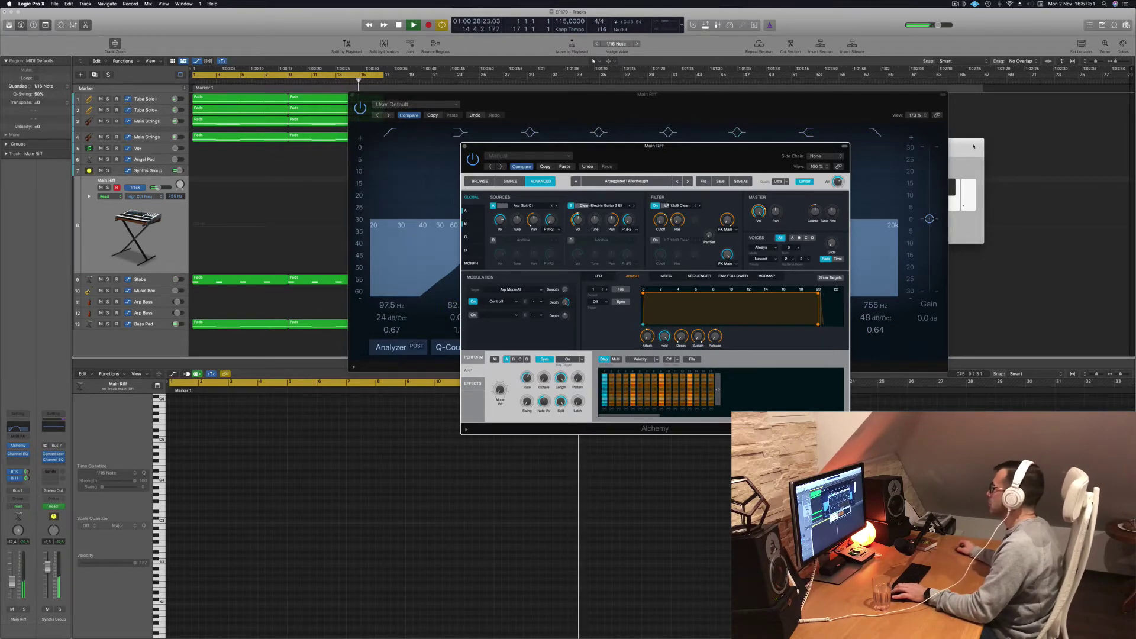
pyautogui.click(950, 150)
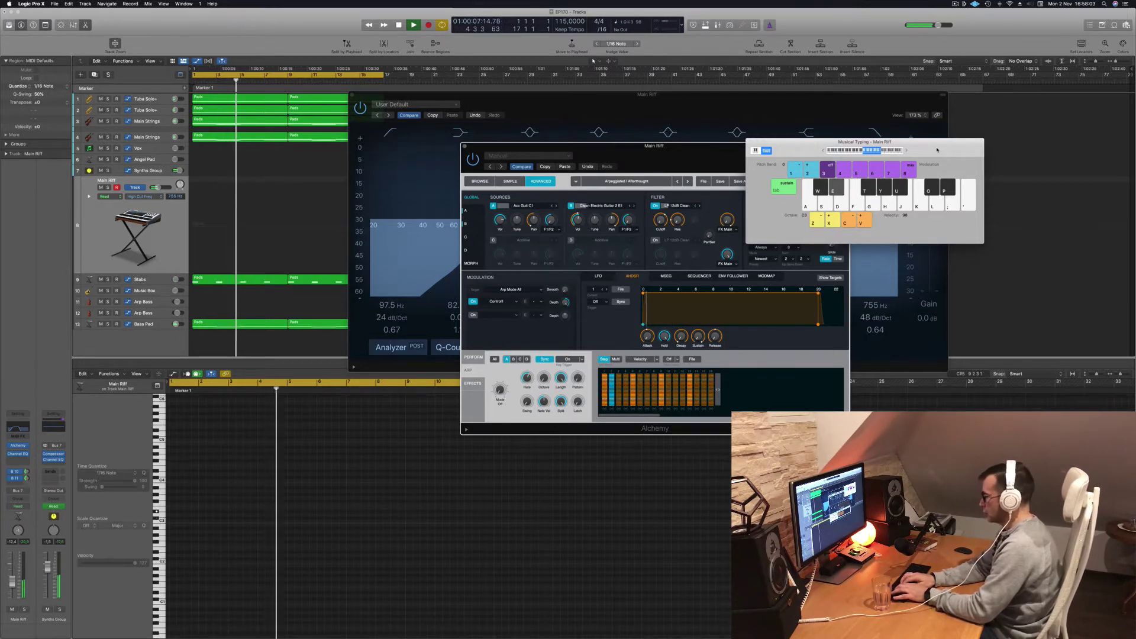
pyautogui.press('r')
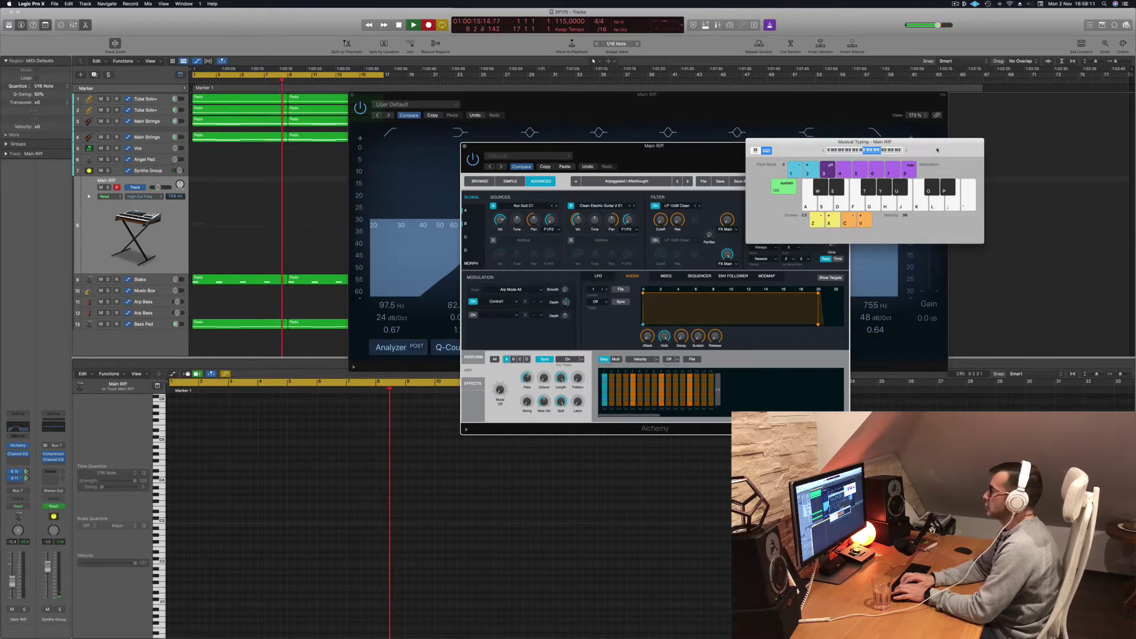
pyautogui.press('a')
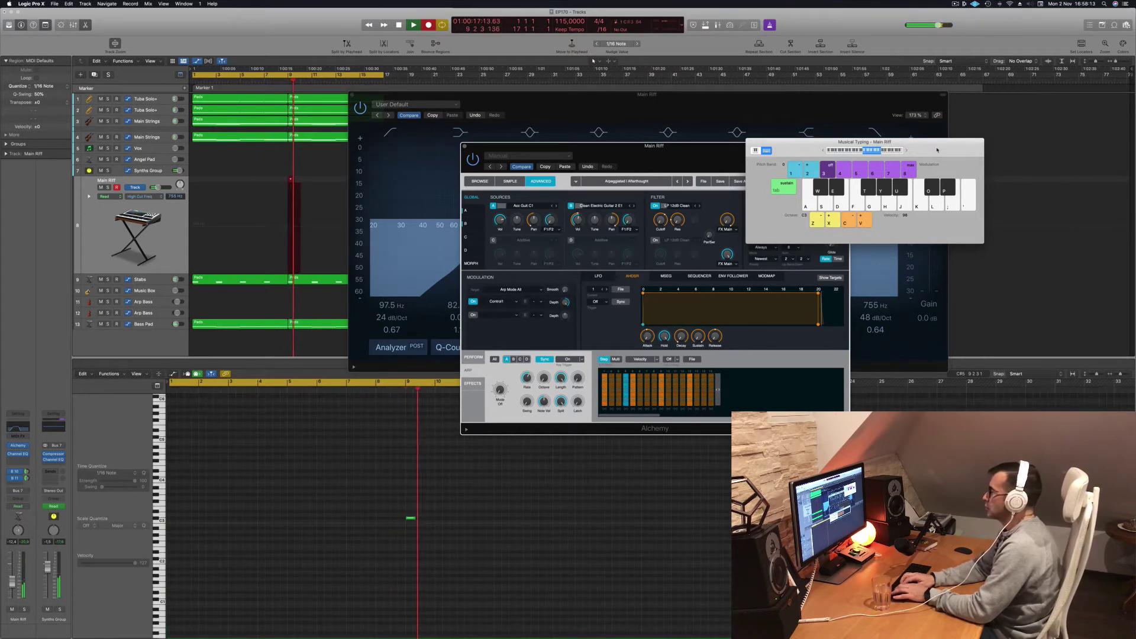
pyautogui.press('e')
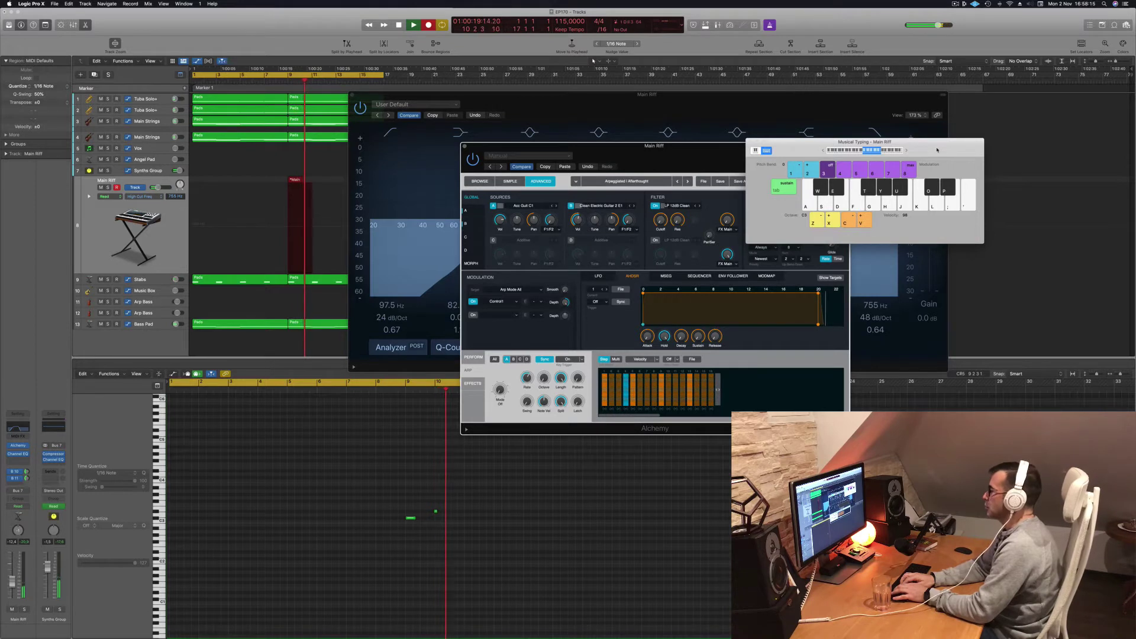
pyautogui.press('f')
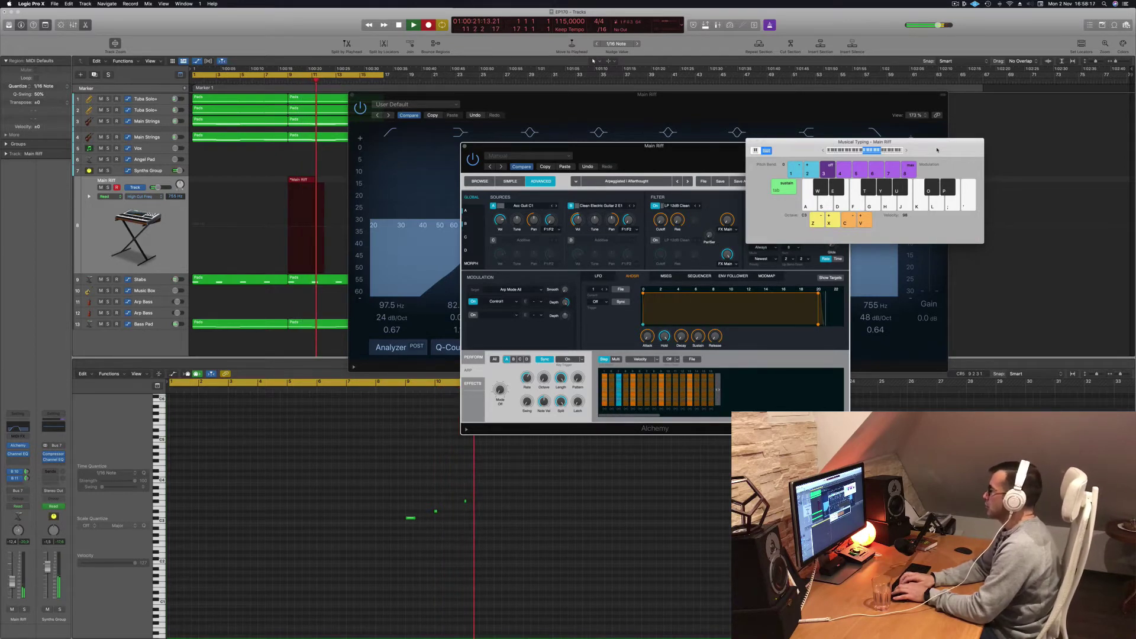
pyautogui.press('y')
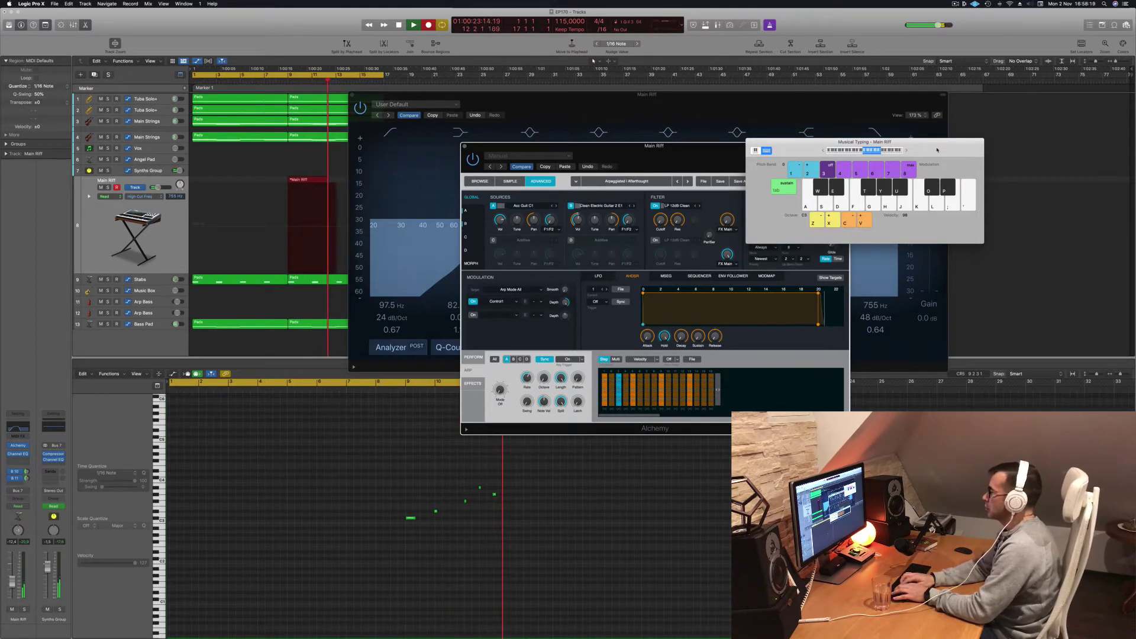
pyautogui.press('a')
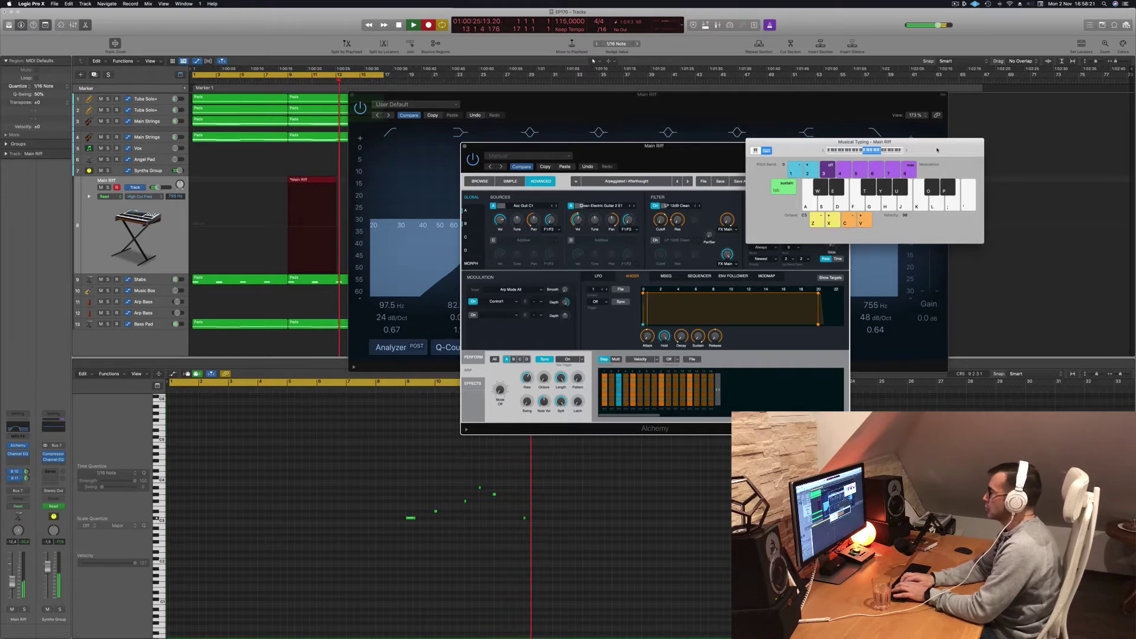
pyautogui.press('s')
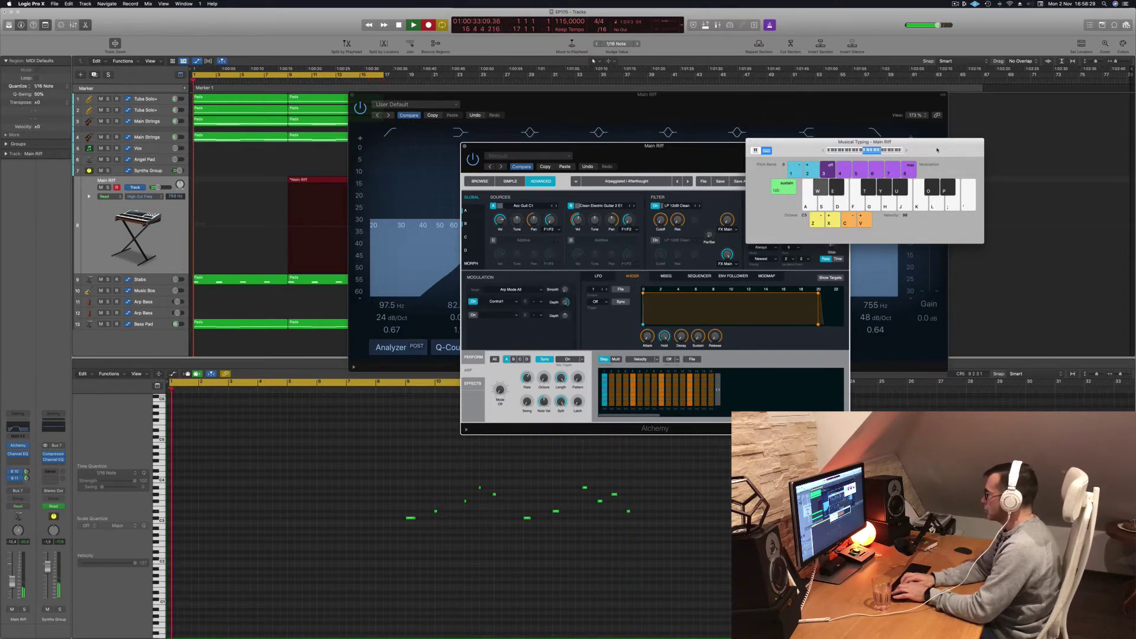
pyautogui.press('a')
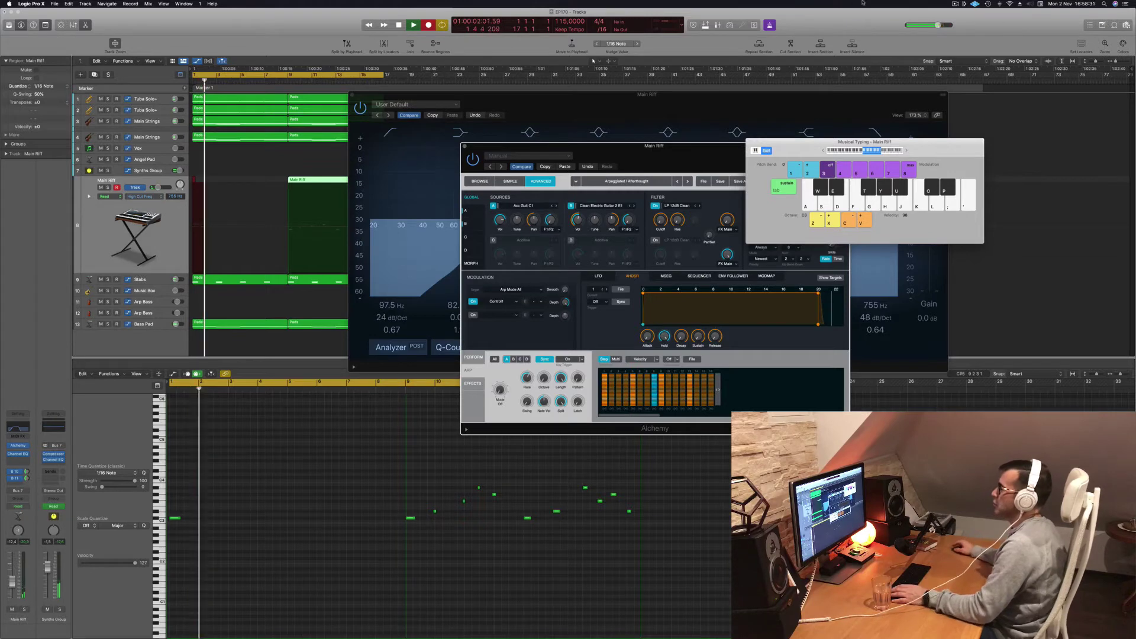
pyautogui.click(398, 25)
# Split the long Main Riff region at bar 13, keeping only its second half and moving that to bar 1.
pyautogui.moveTo(507, 112); pyautogui.dragTo(922, 93)
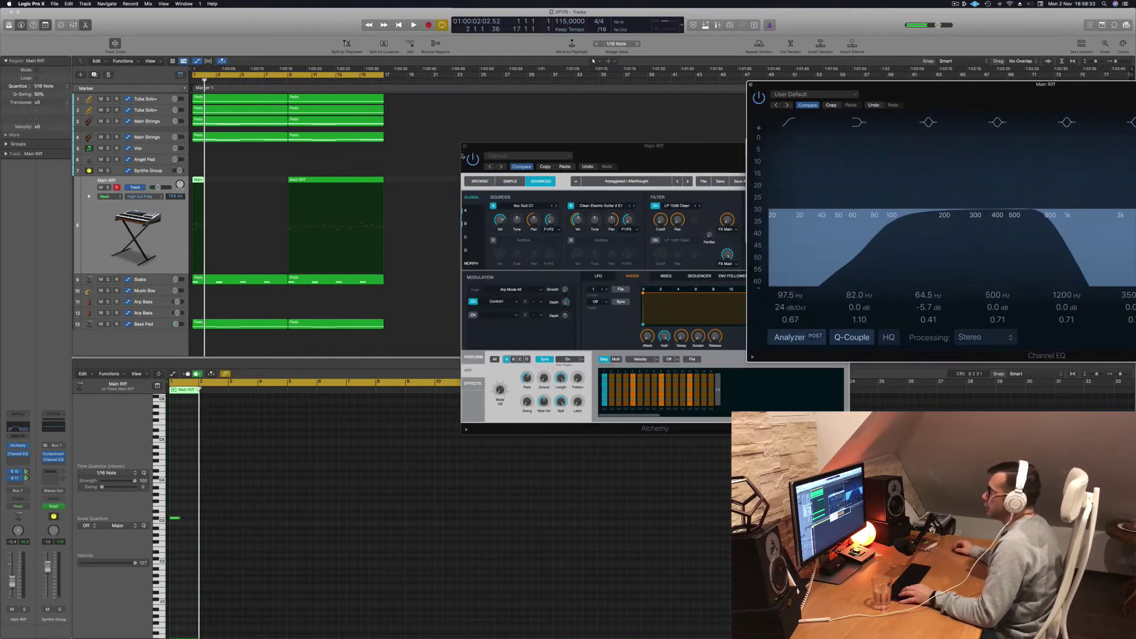
pyautogui.click(338, 182)
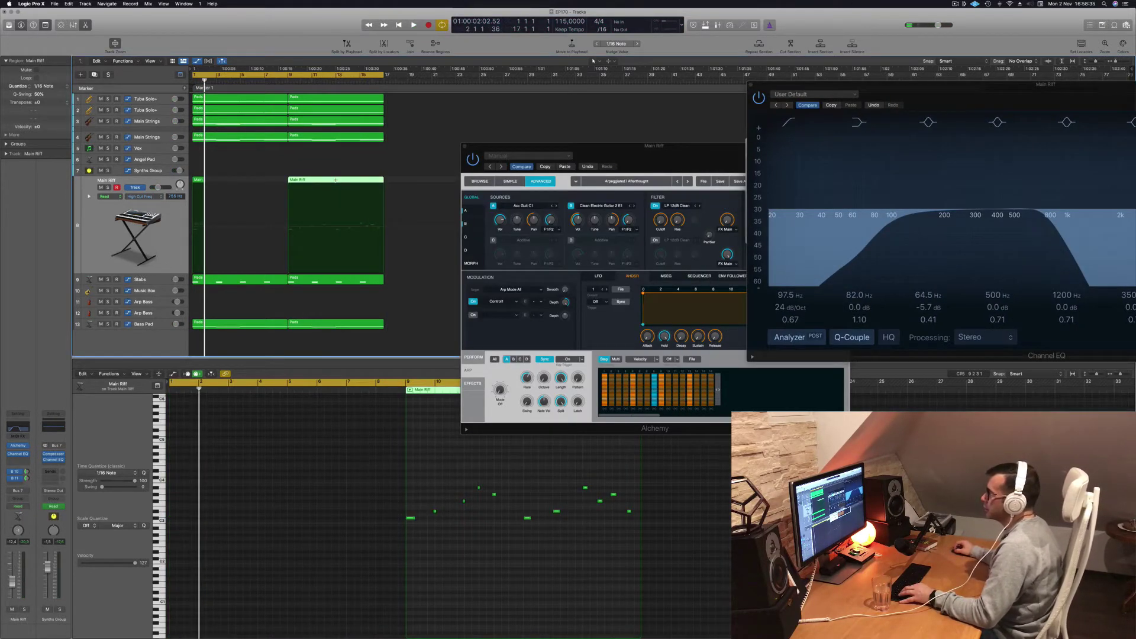
pyautogui.click(336, 180)
pyautogui.click(316, 181)
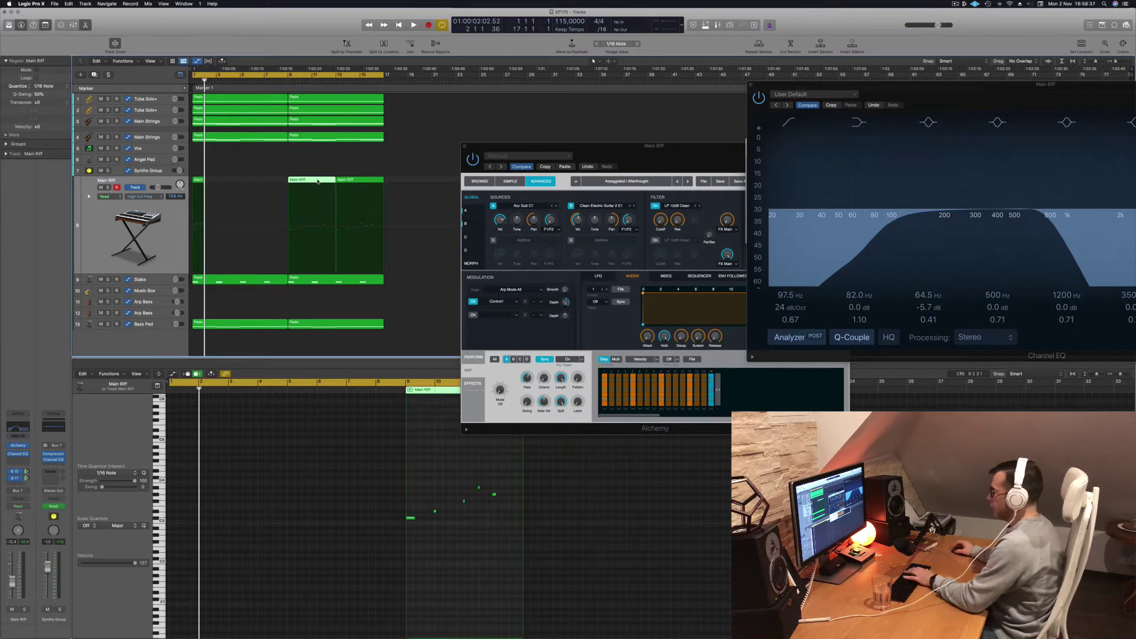
pyautogui.press('Delete')
pyautogui.moveTo(350, 190); pyautogui.dragTo(207, 190)
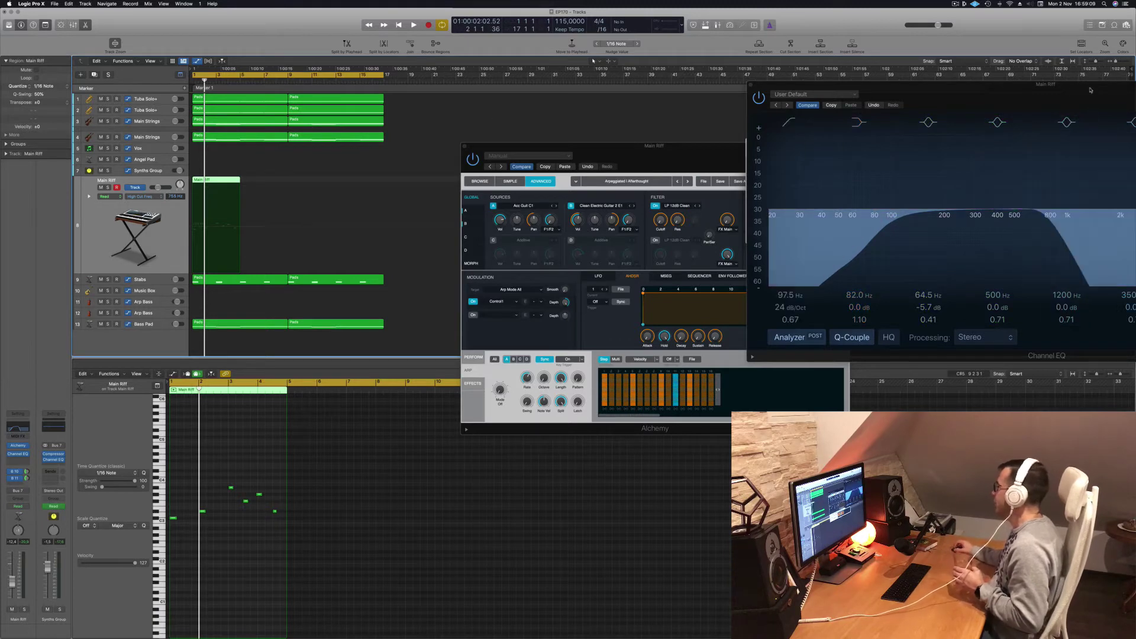
# Play the Main Riff region from the start and mute track 9 to hear the riff without it.
pyautogui.moveTo(1091, 86); pyautogui.dragTo(655, 407)
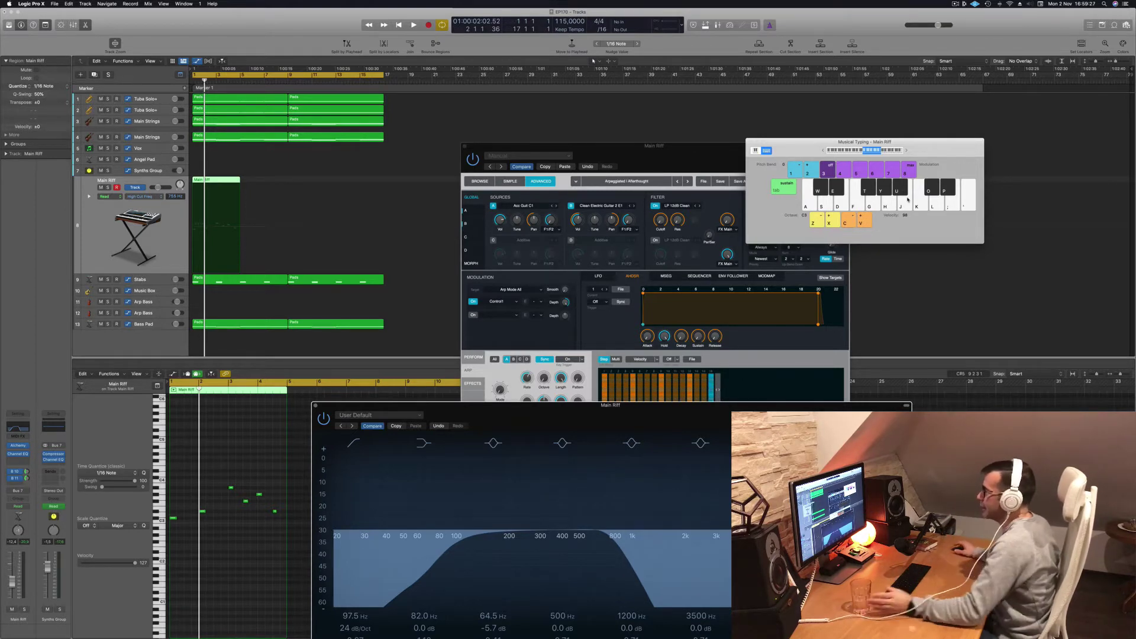
pyautogui.click(242, 561)
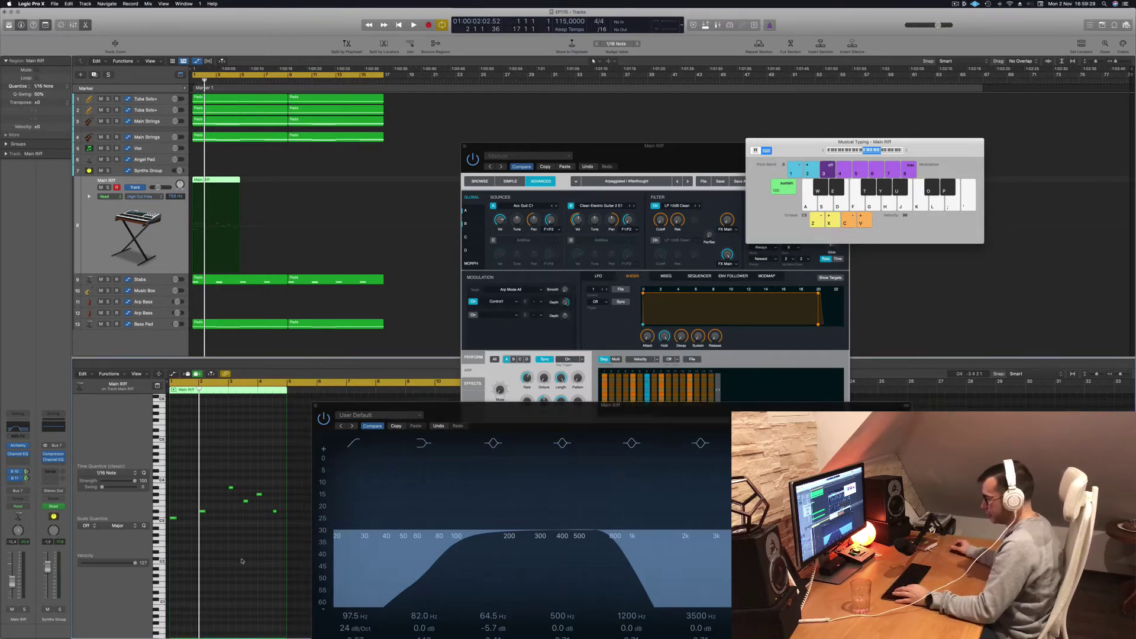
pyautogui.press('space')
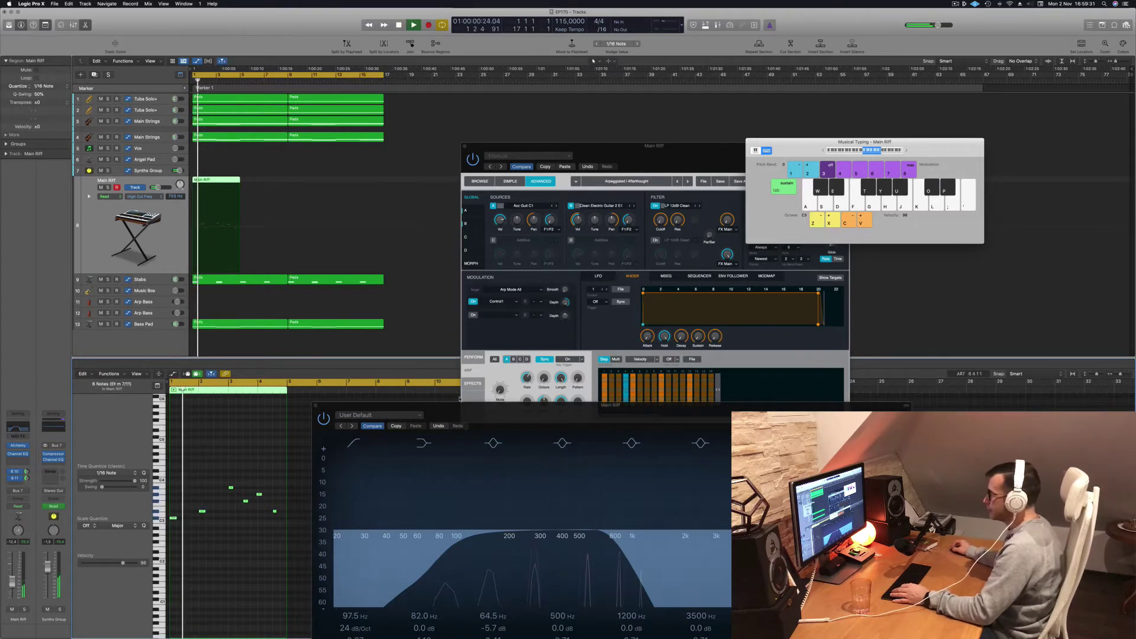
pyautogui.moveTo(378, 406); pyautogui.dragTo(648, 171)
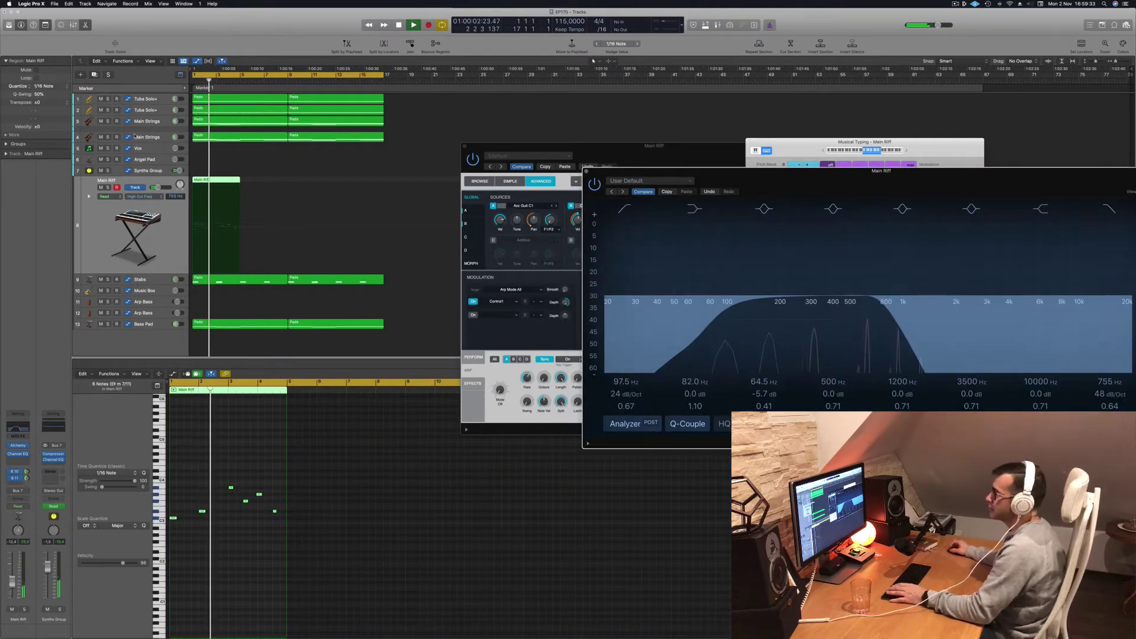
pyautogui.press('space')
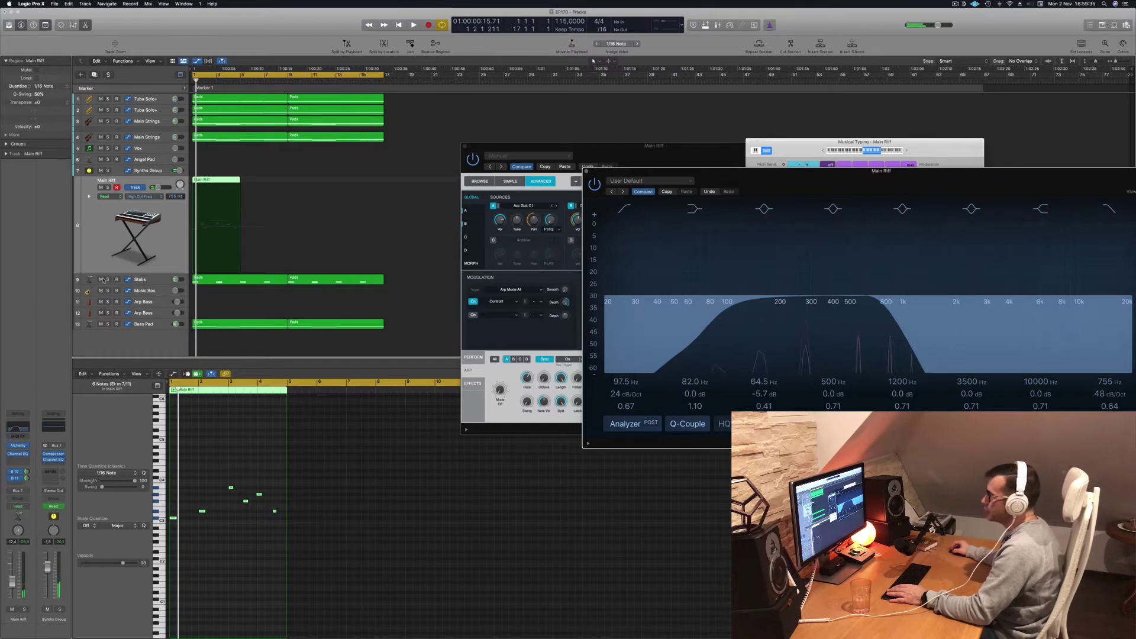
pyautogui.click(101, 279)
pyautogui.press('space')
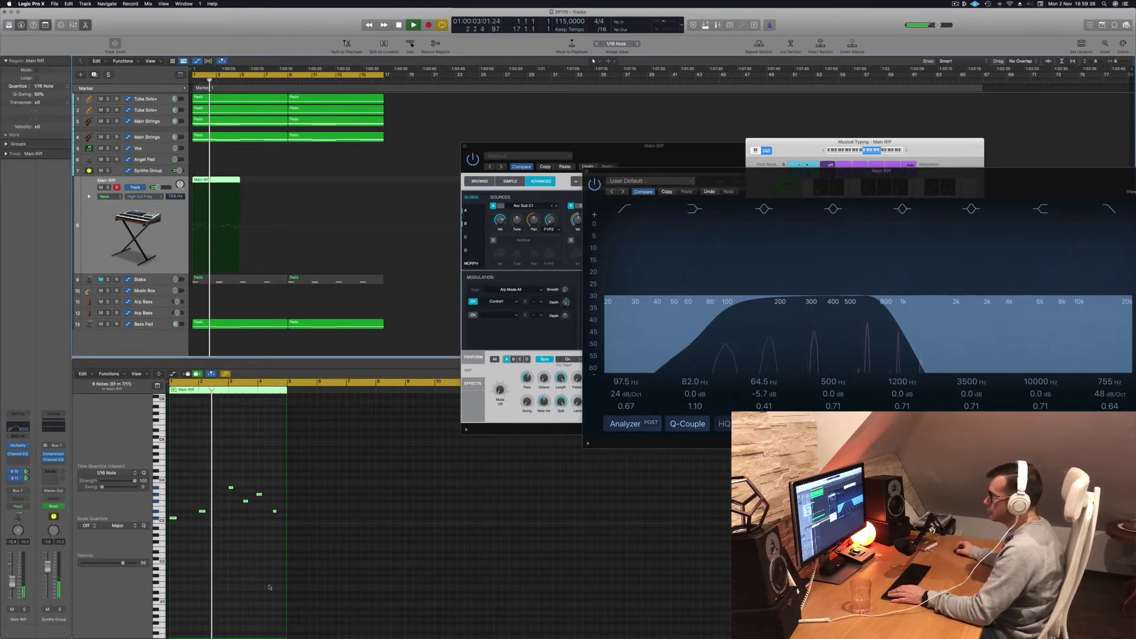
# In the piano roll, align the fifth Main Riff note to the start of bar 4 and transpose all six notes up an octave.
pyautogui.click(203, 556)
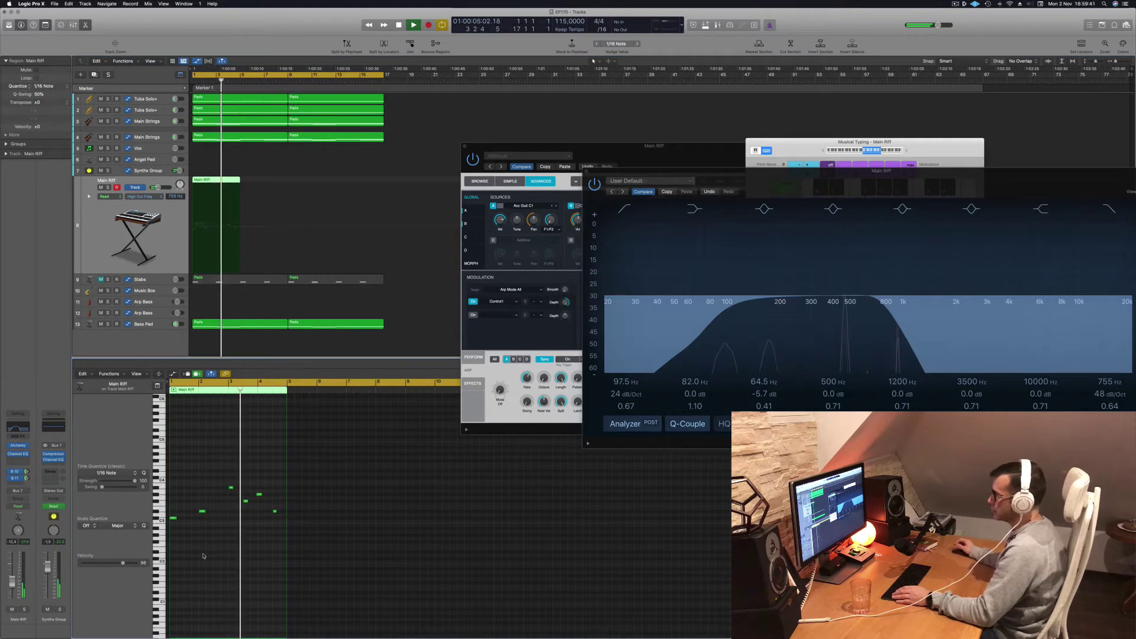
pyautogui.scroll(3, 228, 550)
pyautogui.scroll(2, 228, 551)
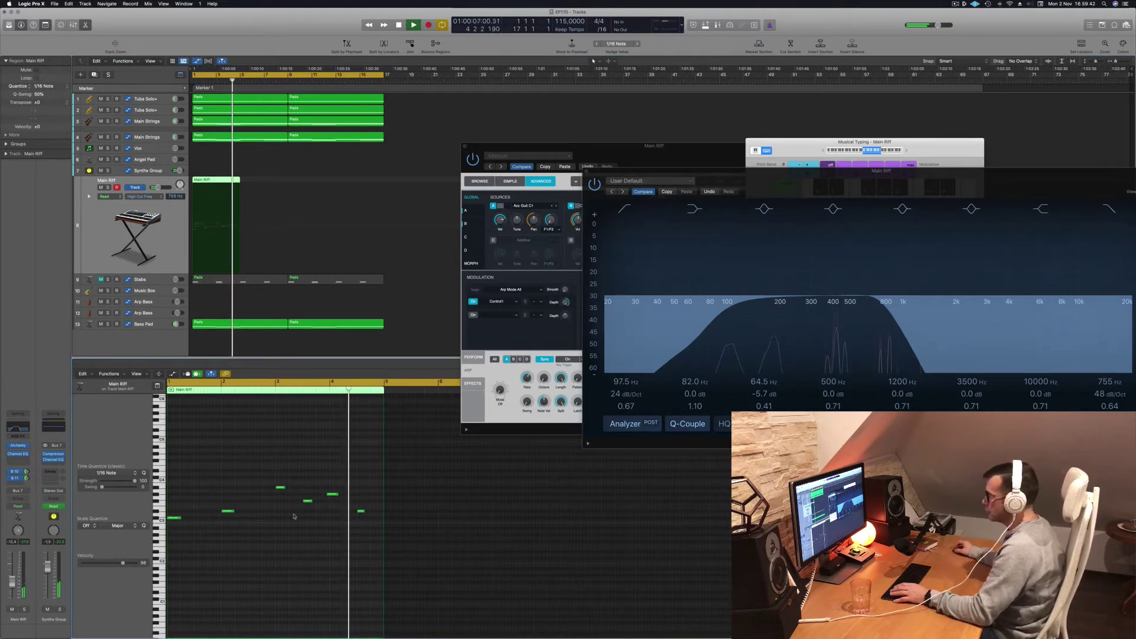
pyautogui.press('space')
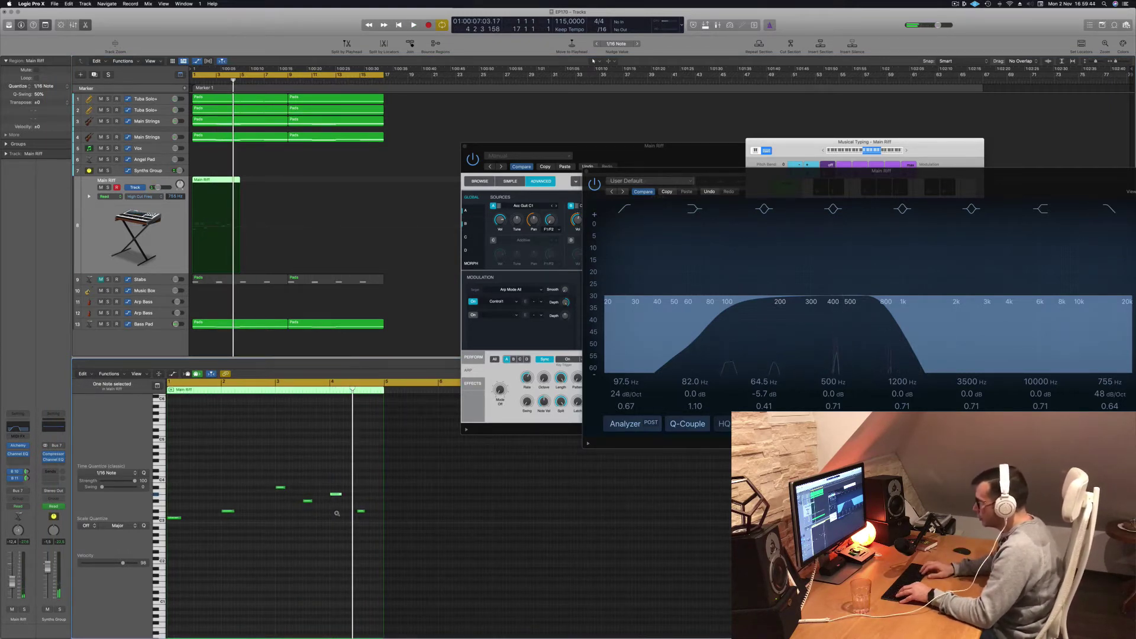
pyautogui.press('Return')
pyautogui.press('space')
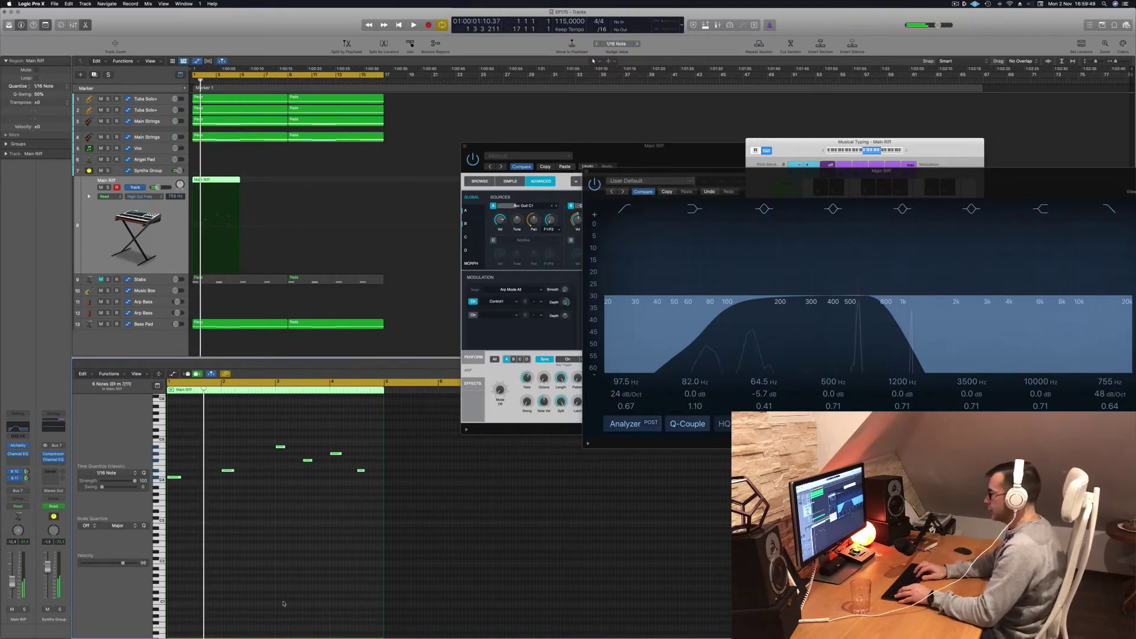
pyautogui.press('Return')
pyautogui.press('space')
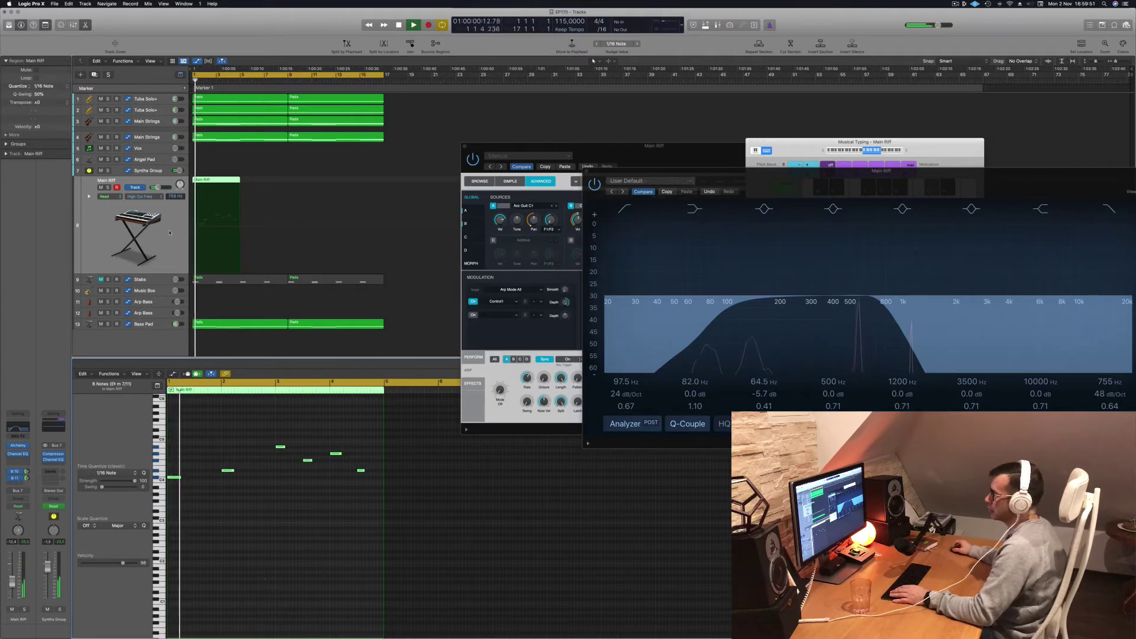
# Move the Channel EQ and Alchemy windows clear of the piano roll and replay the Main Riff from the start.
pyautogui.moveTo(720, 184); pyautogui.dragTo(383, 301)
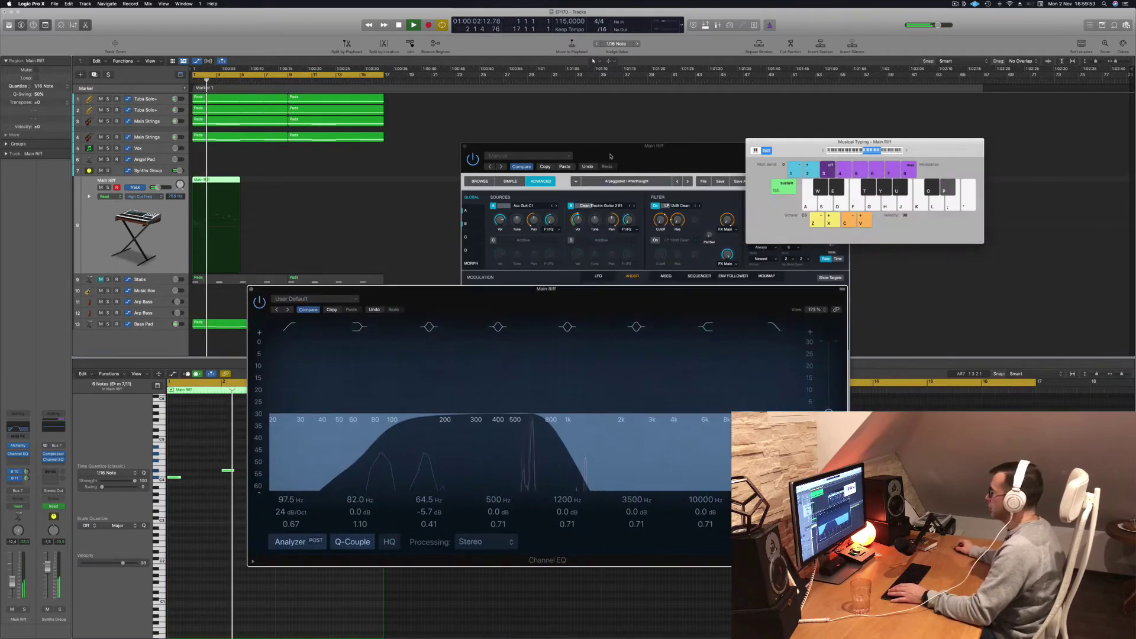
pyautogui.moveTo(533, 145); pyautogui.dragTo(612, 241)
pyautogui.moveTo(415, 290); pyautogui.dragTo(633, 323)
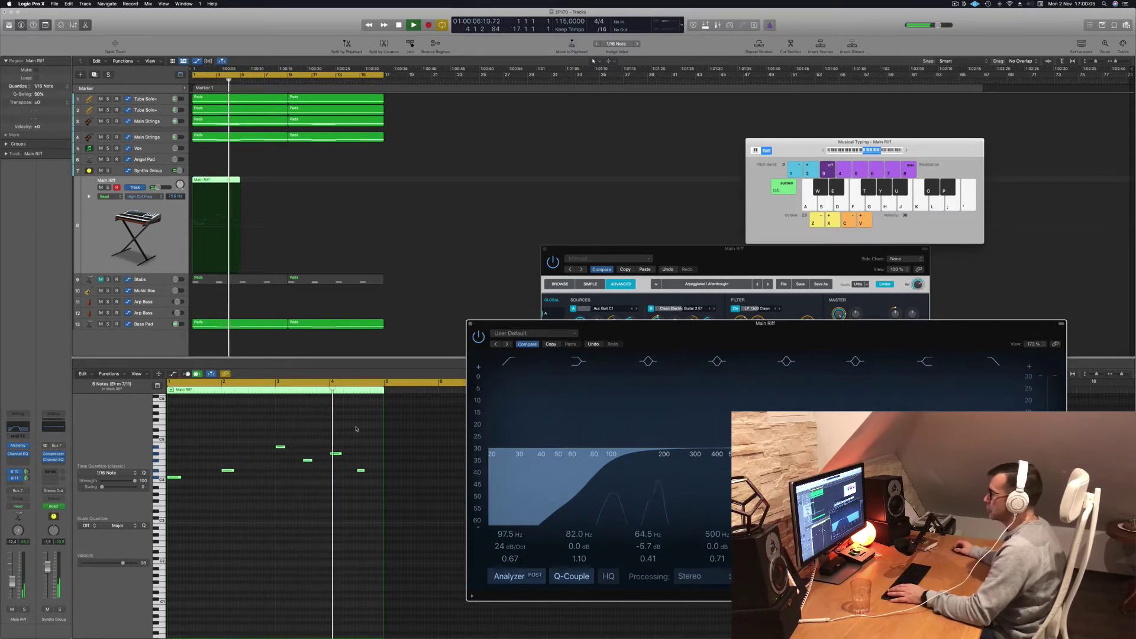
pyautogui.press('space')
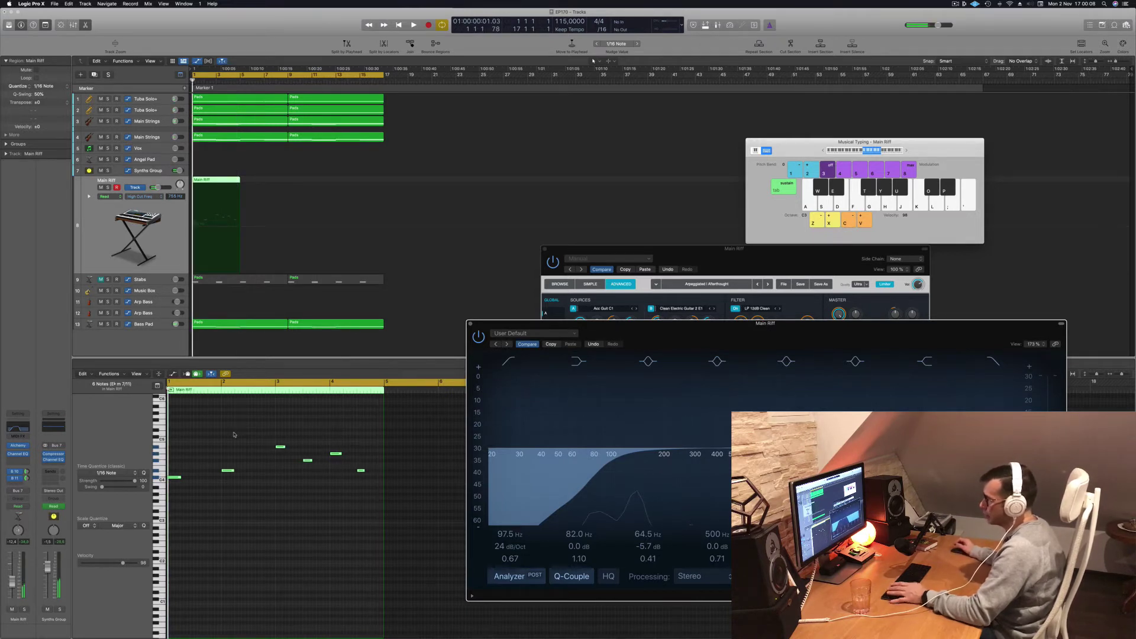
pyautogui.press('space')
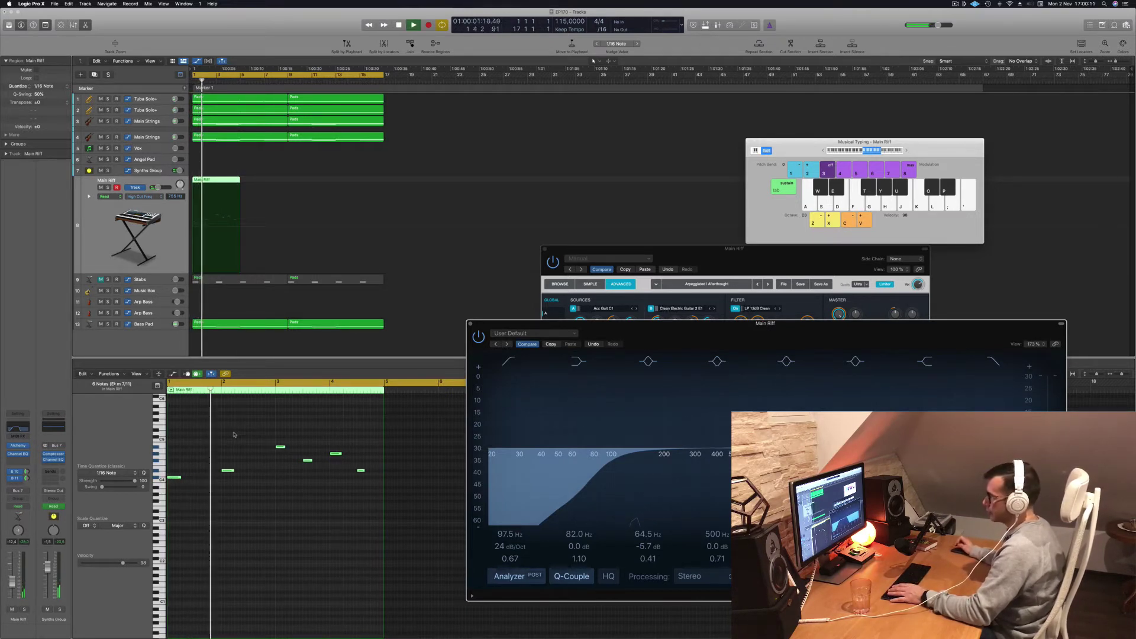
# Move the third Main Riff note to the middle of bar 2, lower it to the fourth note's pitch and replay the riff.
pyautogui.press('space')
pyautogui.click(306, 460)
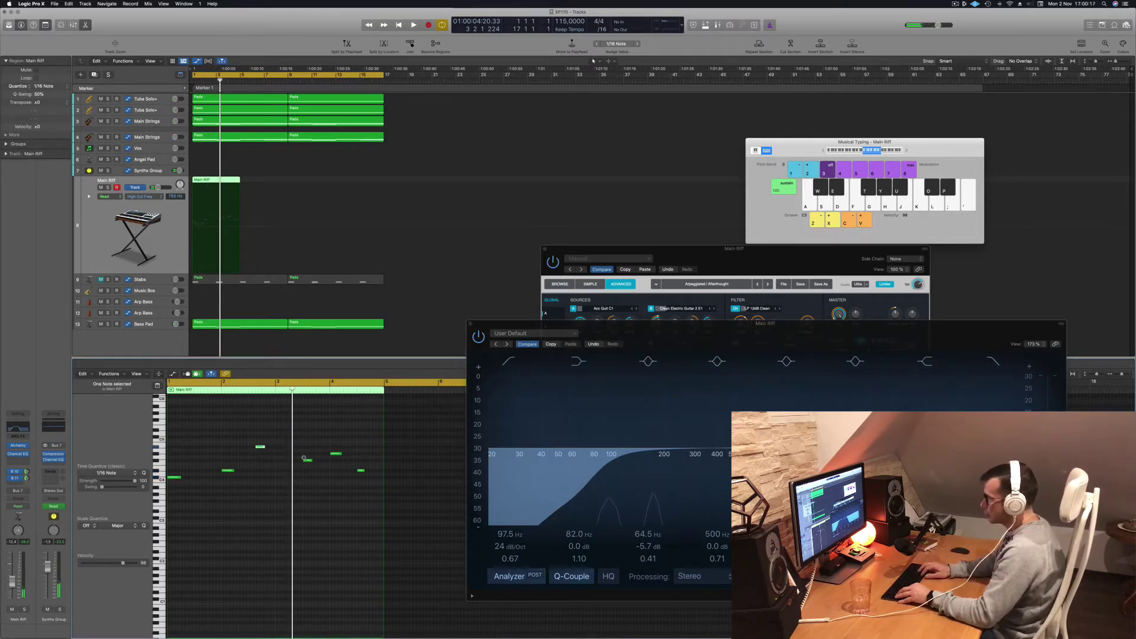
pyautogui.press('space')
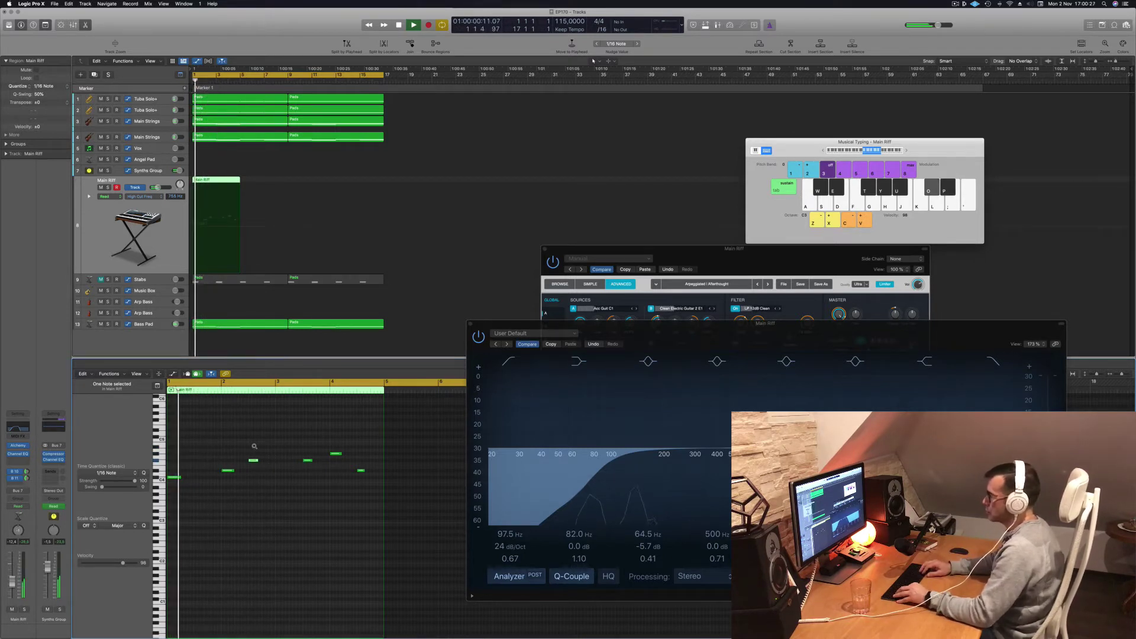
# Lower the third Main Riff note in the piano roll to the first note's pitch.
pyautogui.hotkey('alt', 'Down')
pyautogui.hotkey('alt', 'Down')
pyautogui.hotkey('alt', 'Down')
pyautogui.hotkey('alt', 'Down')
pyautogui.hotkey('alt', 'Down')
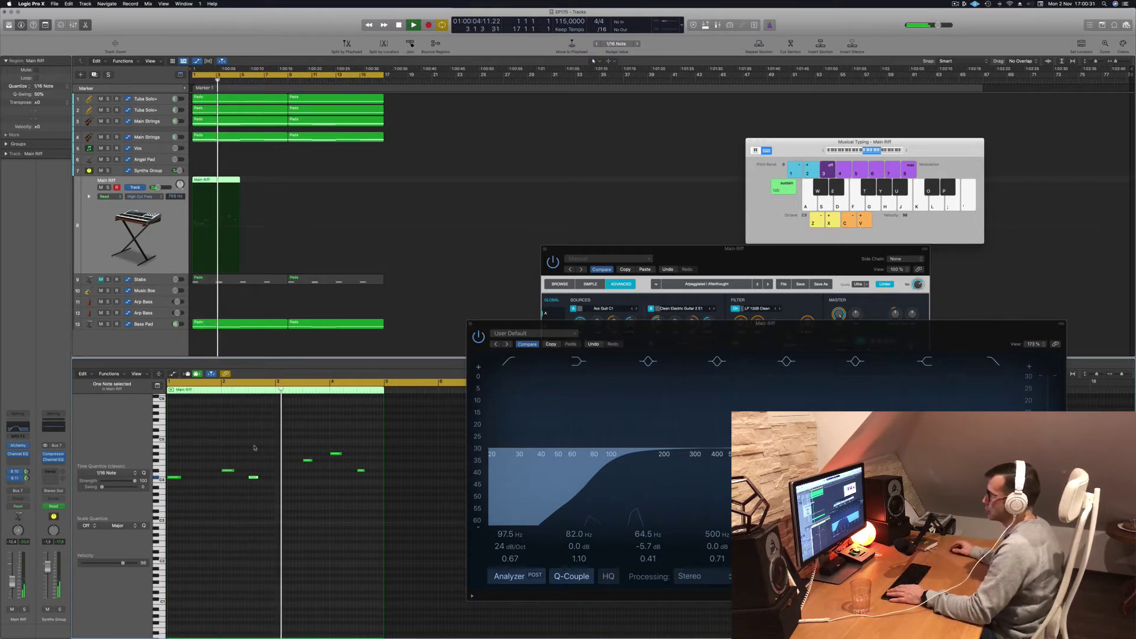
# Move the fourth Main Riff note to the start of bar 3 and lower it to the second note's pitch.
pyautogui.click(307, 461)
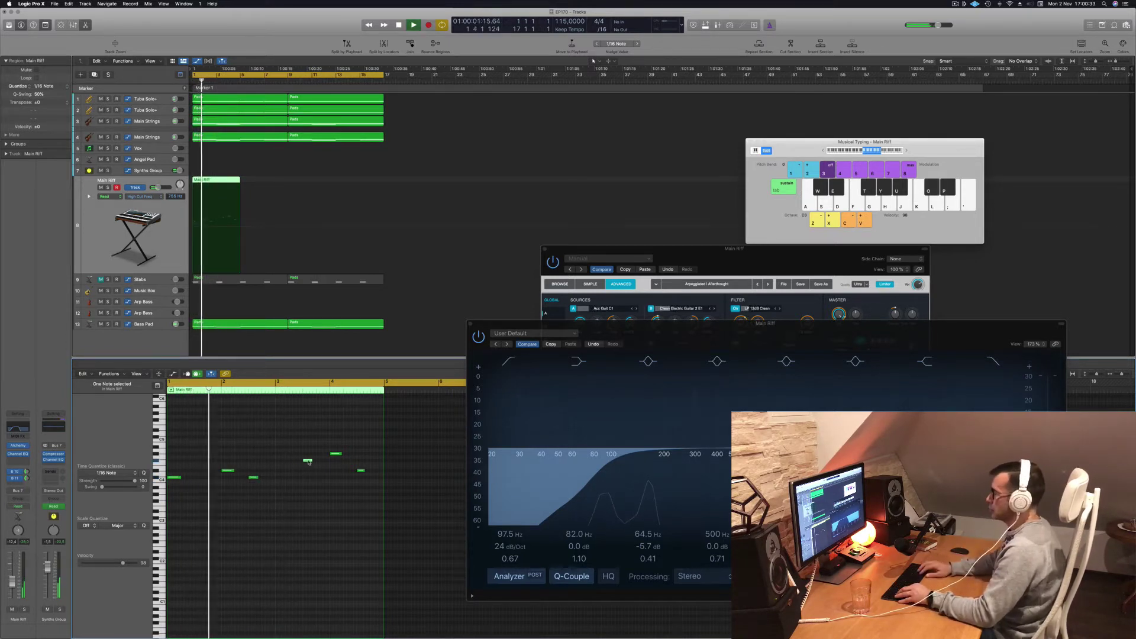
pyautogui.hotkey('alt', 'Left')
pyautogui.hotkey('alt', 'Left')
pyautogui.hotkey('alt', 'Left')
pyautogui.hotkey('alt', 'Left')
pyautogui.hotkey('alt', 'Left')
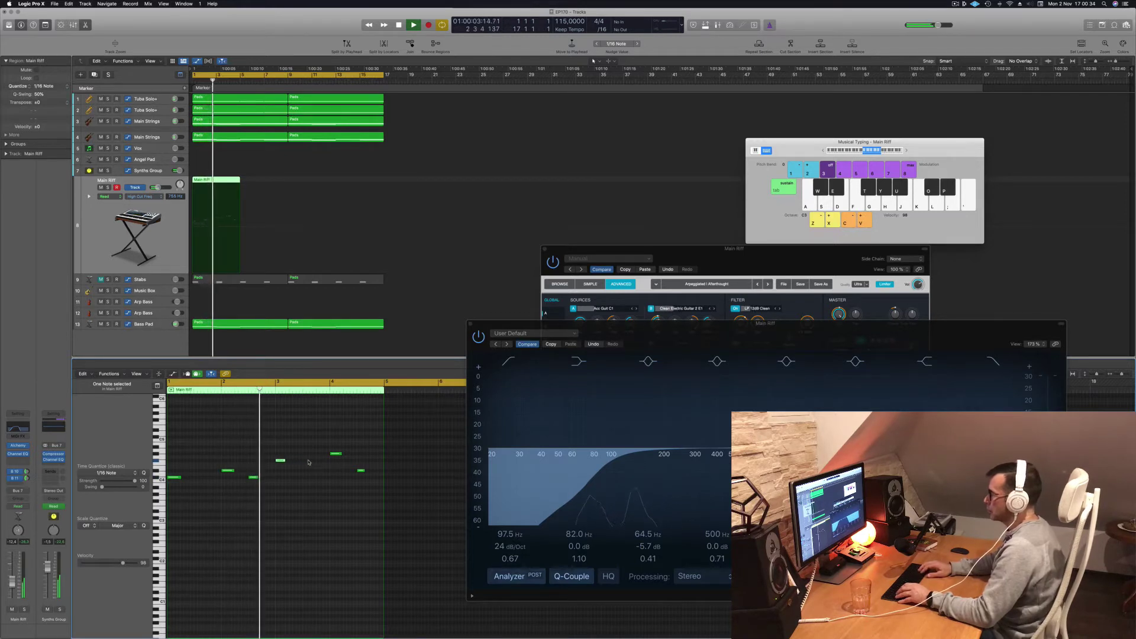
pyautogui.hotkey('alt', 'Down')
pyautogui.hotkey('alt', 'Down')
pyautogui.hotkey('alt', 'Down')
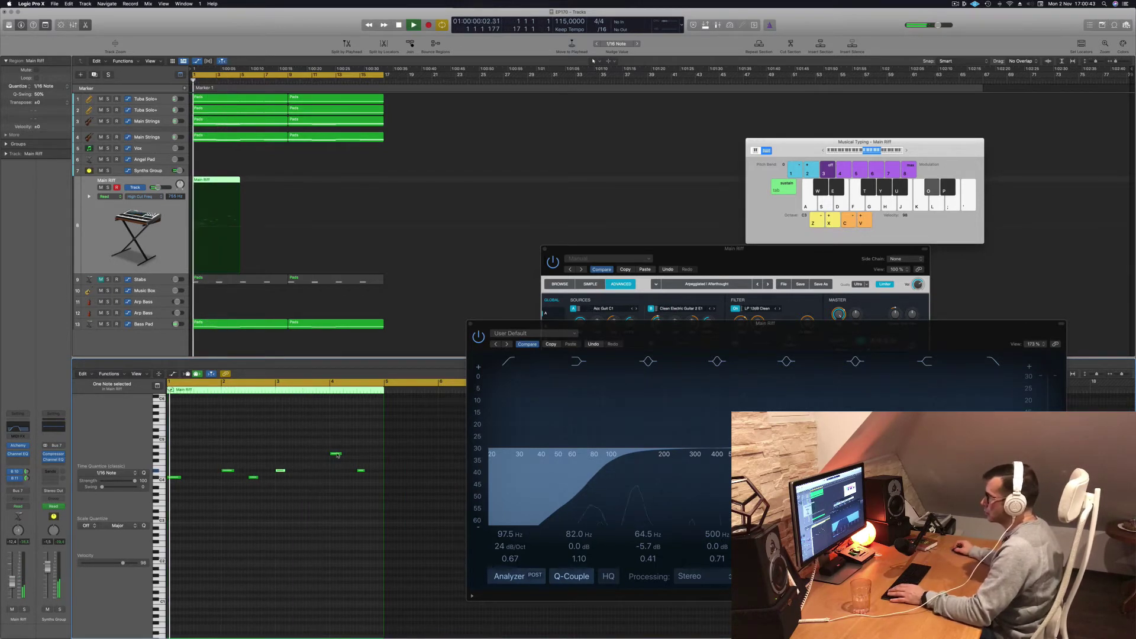
# Move the fifth Main Riff note to beat 3 of bar 3 and lower it by two semitones.
pyautogui.moveTo(333, 453); pyautogui.dragTo(310, 456)
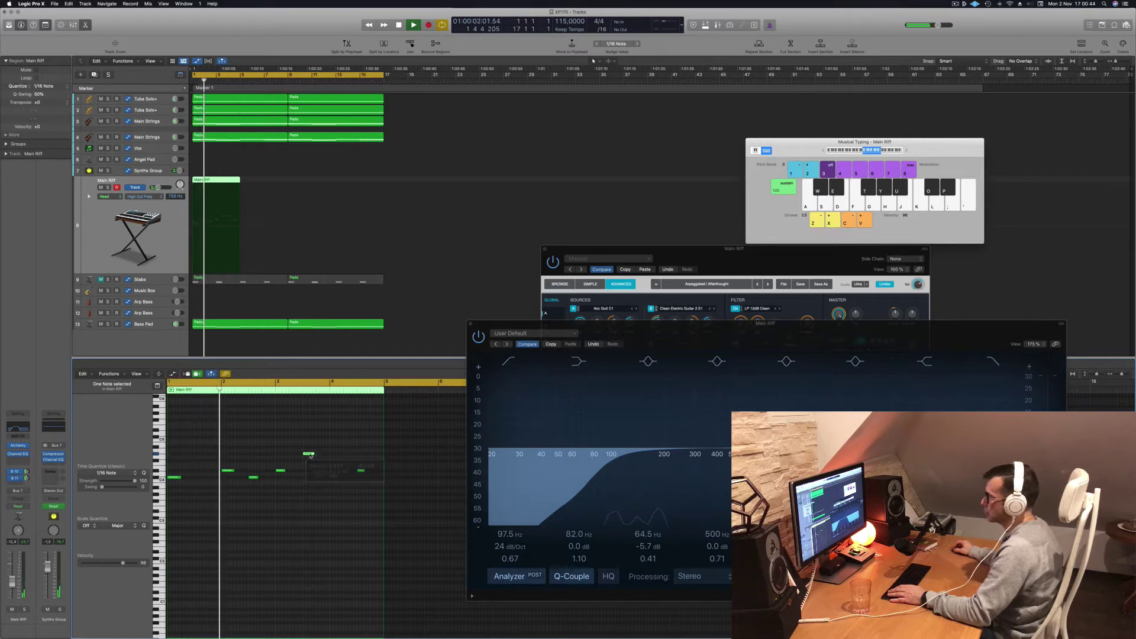
pyautogui.hotkey('alt', 'Down')
pyautogui.hotkey('alt', 'Down')
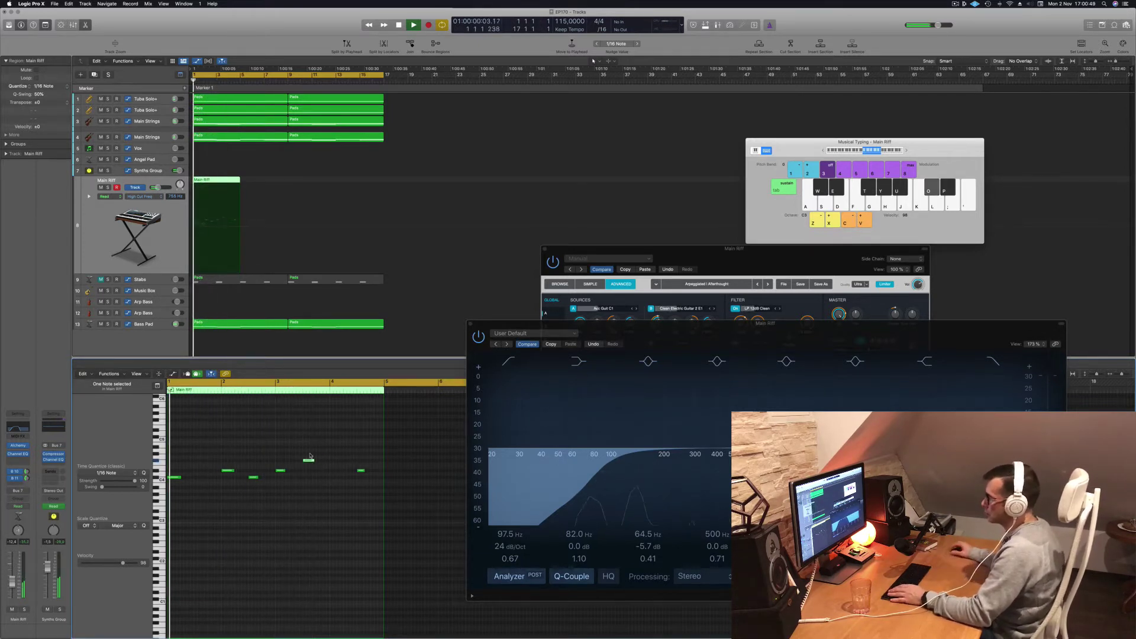
# Lower the fifth note below the first note's pitch, shift it to beat 2 of bar 3 and replay the riff.
pyautogui.hotkey('alt', 'Down')
pyautogui.hotkey('alt', 'Down')
pyautogui.hotkey('alt', 'Down')
pyautogui.hotkey('alt', 'Down')
pyautogui.hotkey('alt', 'Down')
pyautogui.hotkey('alt', 'Down')
pyautogui.hotkey('alt', 'Down')
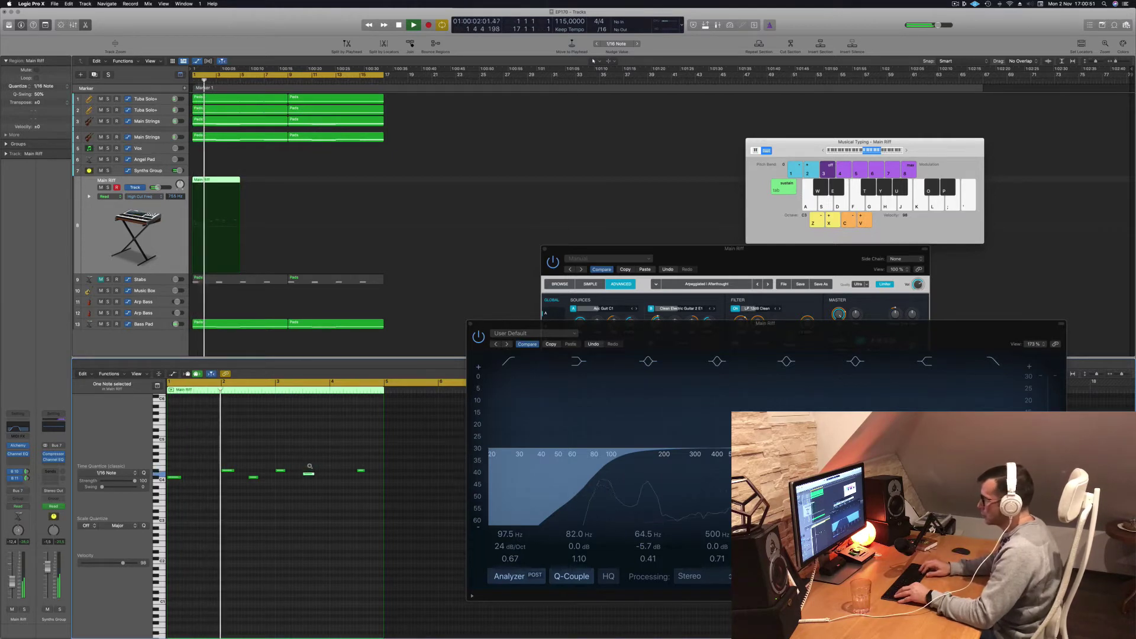
pyautogui.hotkey('alt', 'Left')
pyautogui.hotkey('alt', 'Left')
pyautogui.hotkey('alt', 'Left')
pyautogui.hotkey('alt', 'Left')
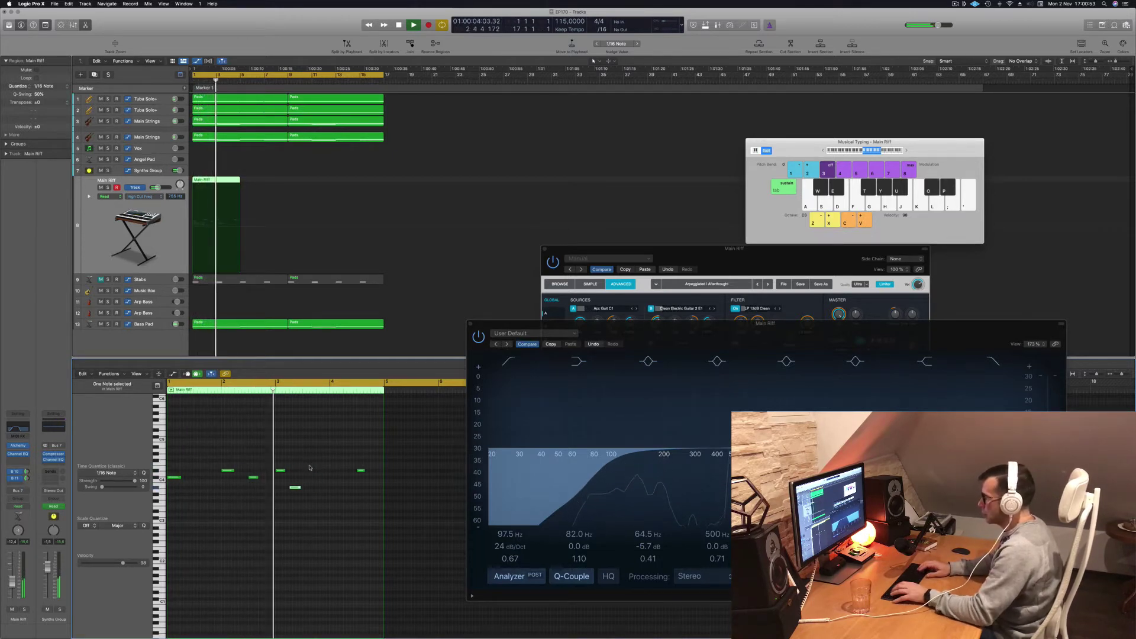
pyautogui.press('Return')
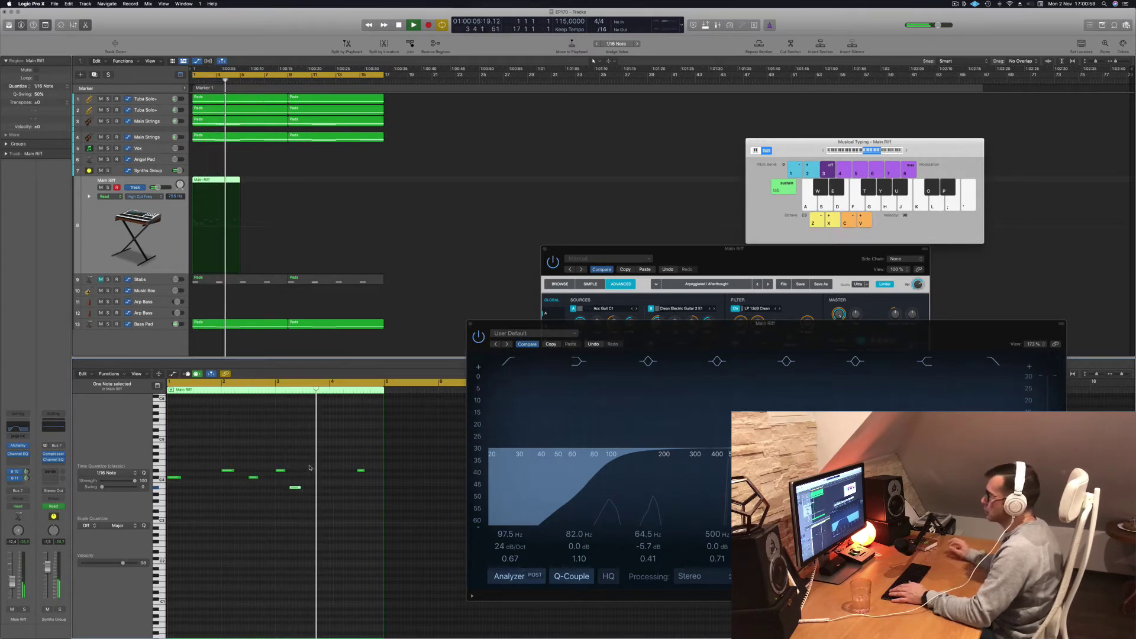
pyautogui.press('Return')
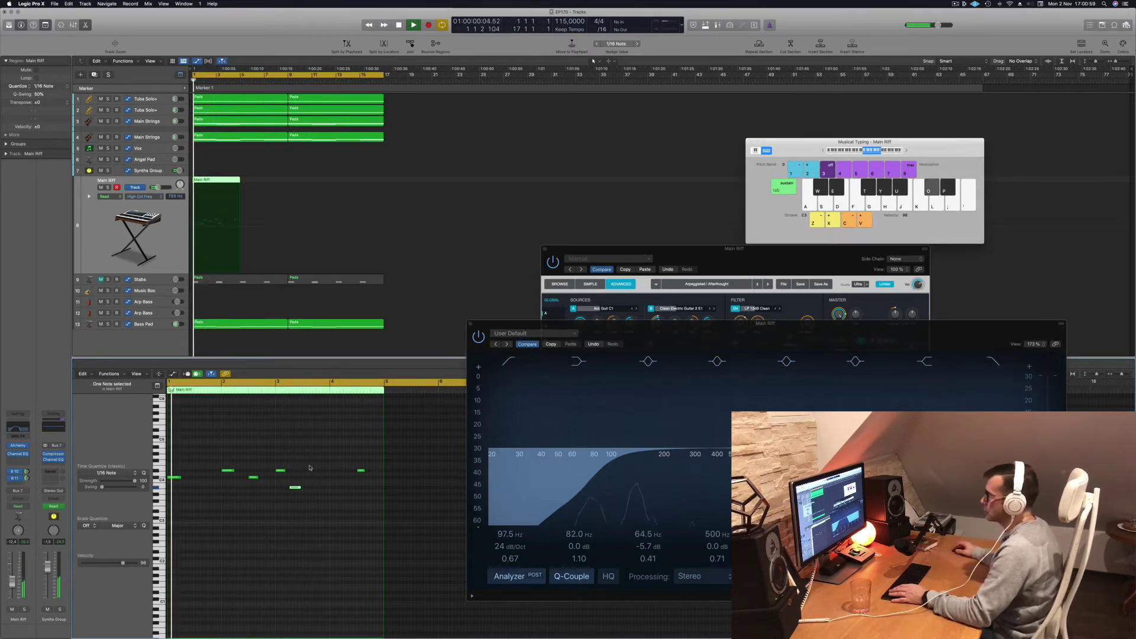
# Swap the two notes on beats 1 and 2 of bar 3, and move the last note to beat 3 at the first note's pitch.
pyautogui.moveTo(280, 472)
pyautogui.mouseDown()
pyautogui.moveTo(281, 487)
pyautogui.moveTo(298, 470)
pyautogui.mouseUp()
pyautogui.click(272, 474)
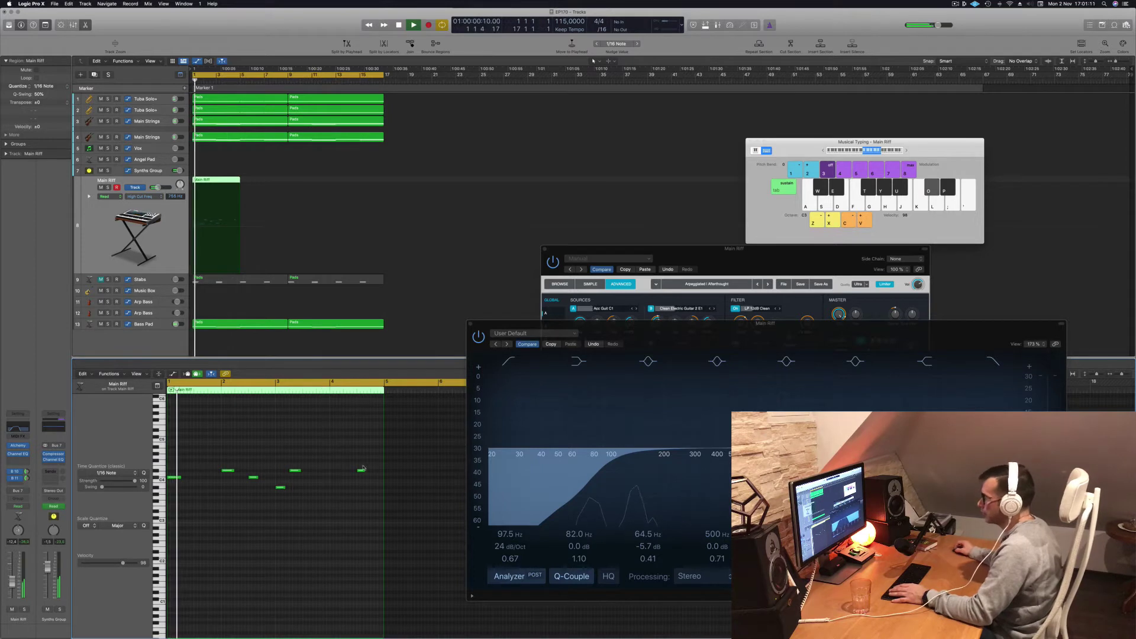
pyautogui.moveTo(360, 470); pyautogui.dragTo(307, 478)
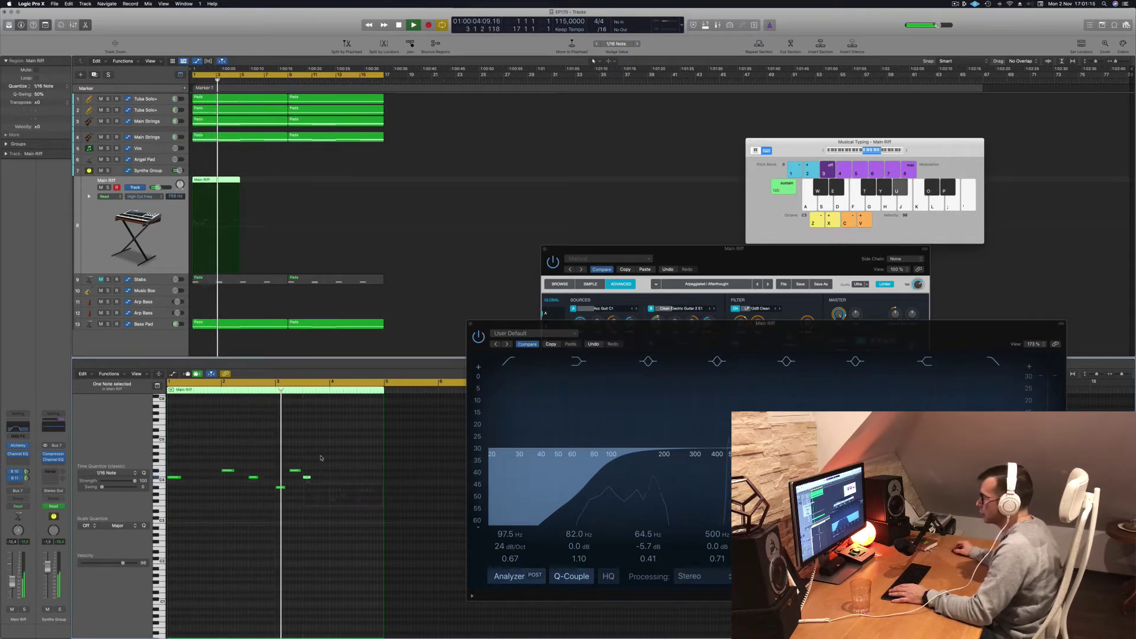
pyautogui.click(320, 458)
pyautogui.press('Return')
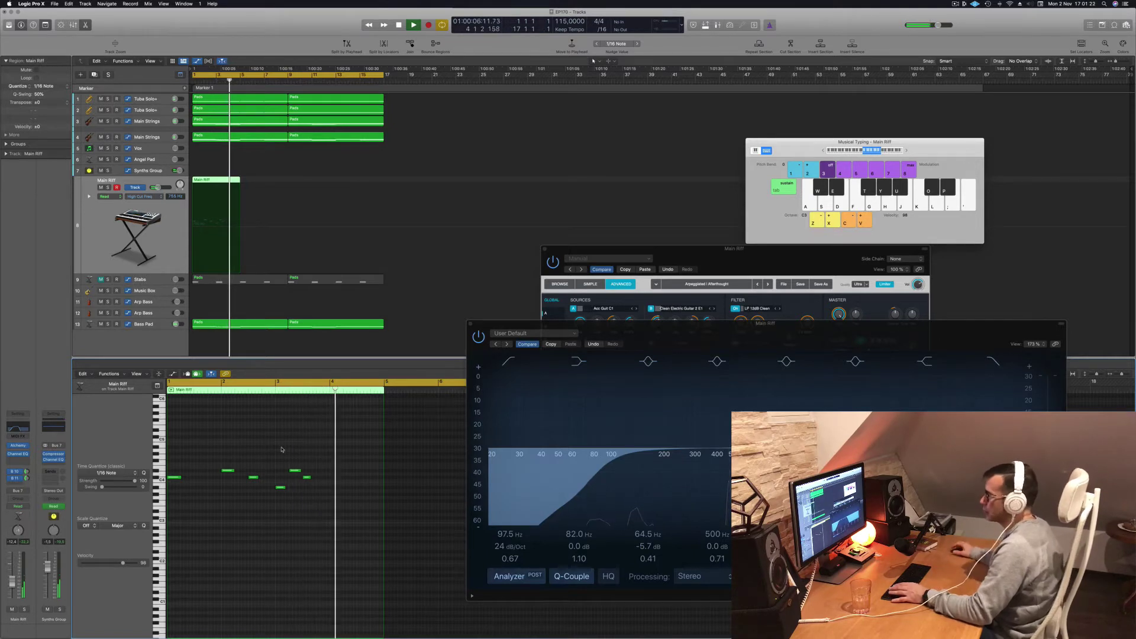
# Copy the last riff note to beat 4 of bar 3 at the fourth note's pitch and play the riff.
pyautogui.moveTo(307, 478); pyautogui.dragTo(321, 490)
pyautogui.press('space')
pyautogui.click(303, 523)
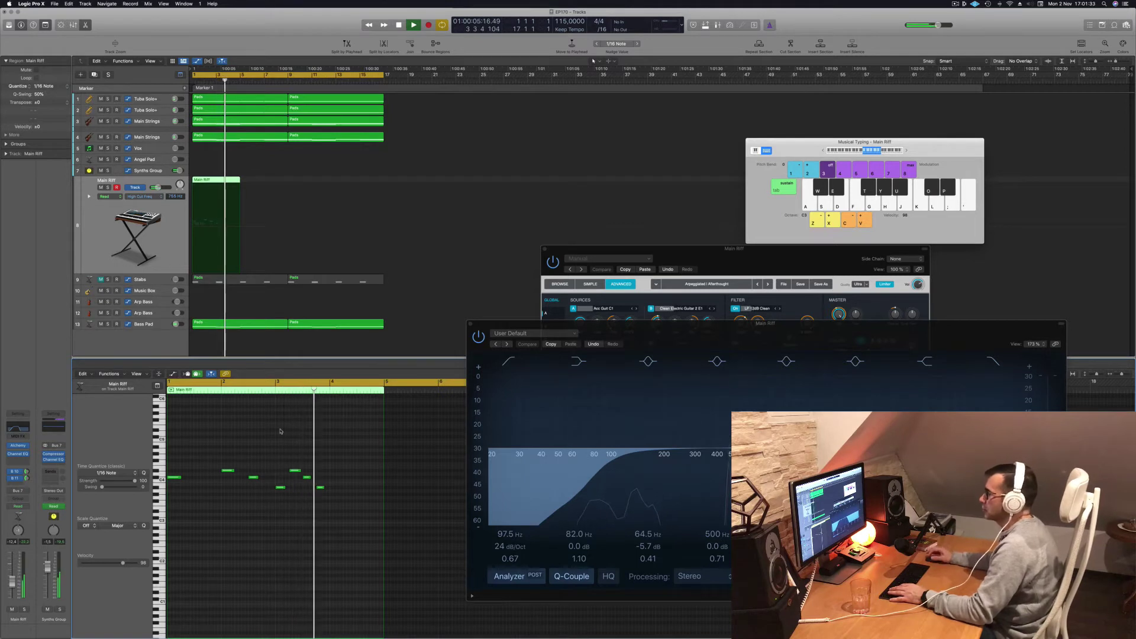
pyautogui.press('space')
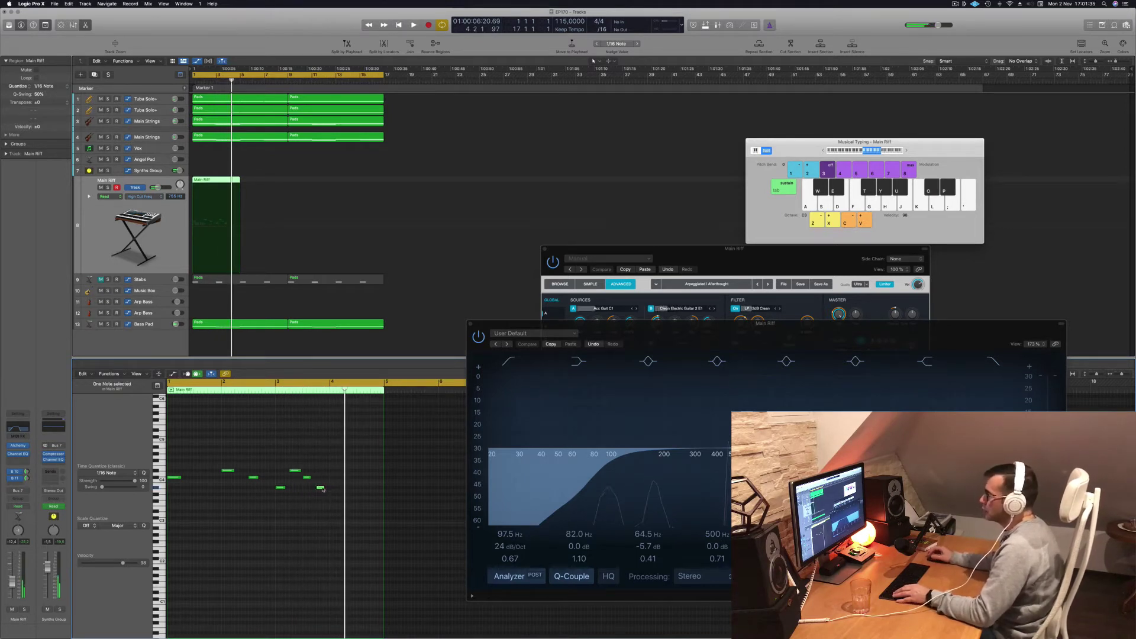
# Add copied notes on beats 1, 2 and 3 of bar 4: the lowest, one at the first note's pitch, one at the fourth's.
pyautogui.moveTo(320, 487); pyautogui.dragTo(348, 478)
pyautogui.press('space')
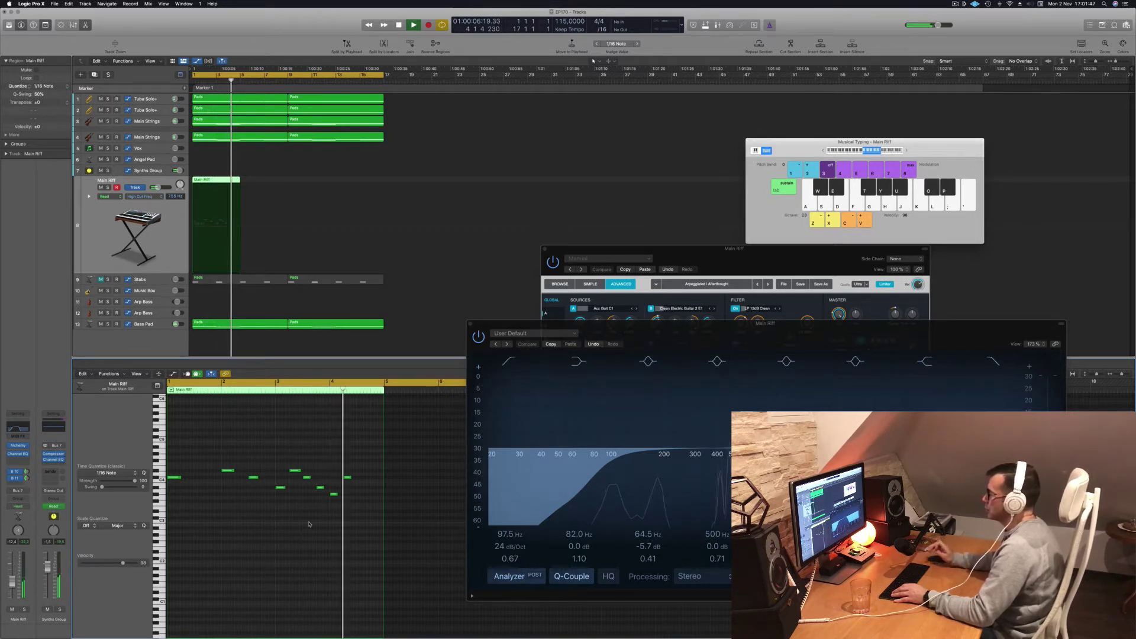
pyautogui.press('space')
pyautogui.press('space')
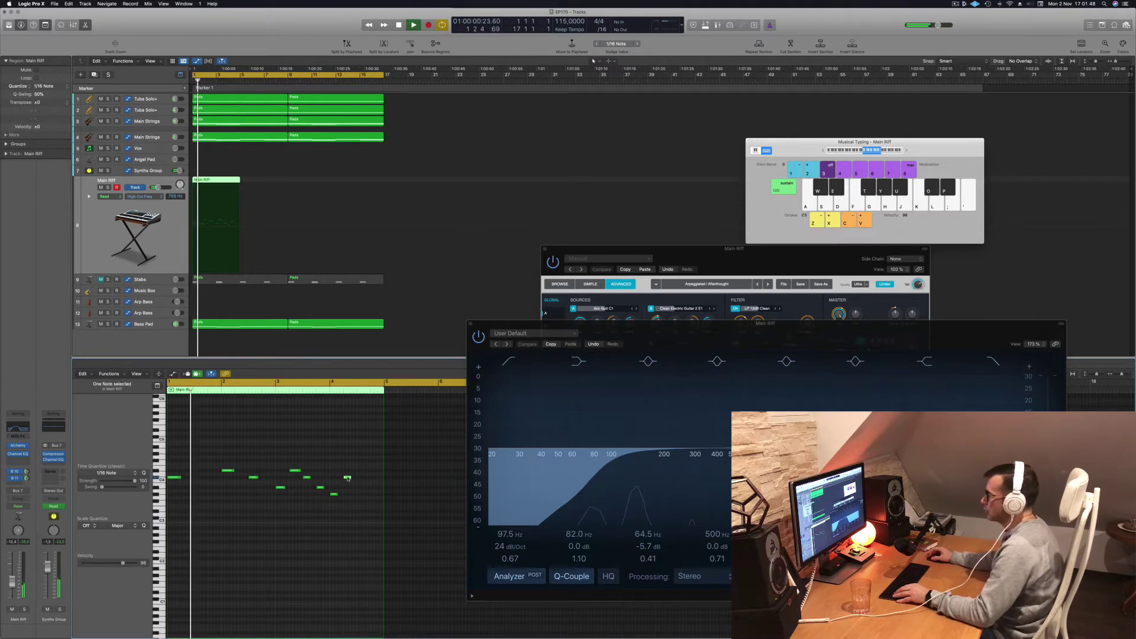
pyautogui.moveTo(348, 477); pyautogui.dragTo(363, 489)
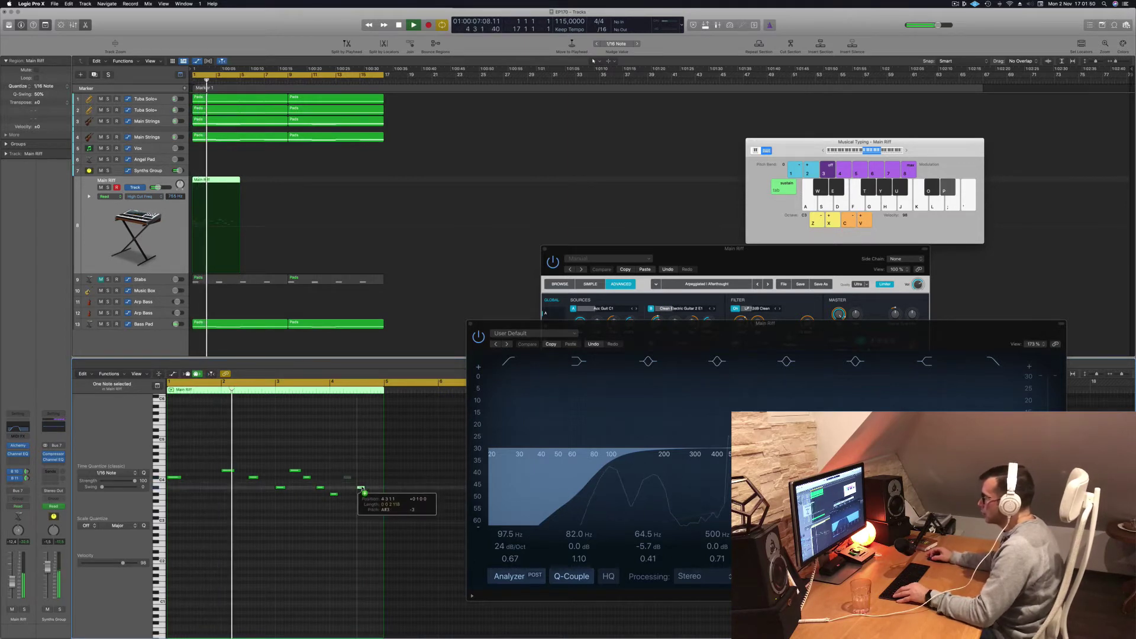
pyautogui.click(329, 434)
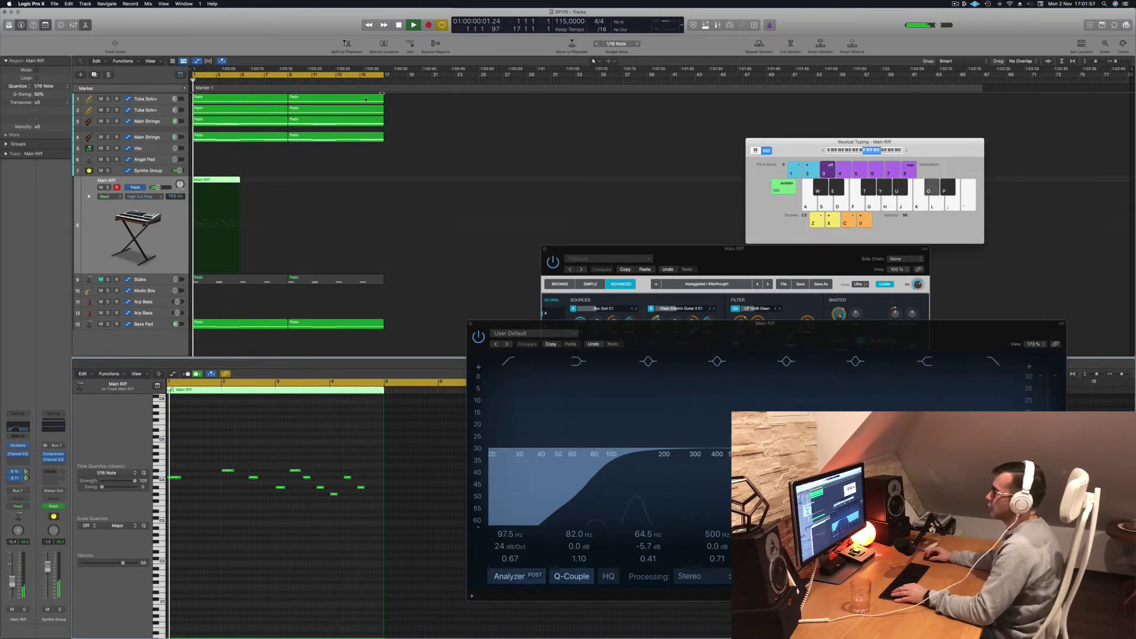
# Duplicate the Main Riff region to bar 5, select both regions and replay from the start.
pyautogui.moveTo(216, 181); pyautogui.dragTo(264, 186)
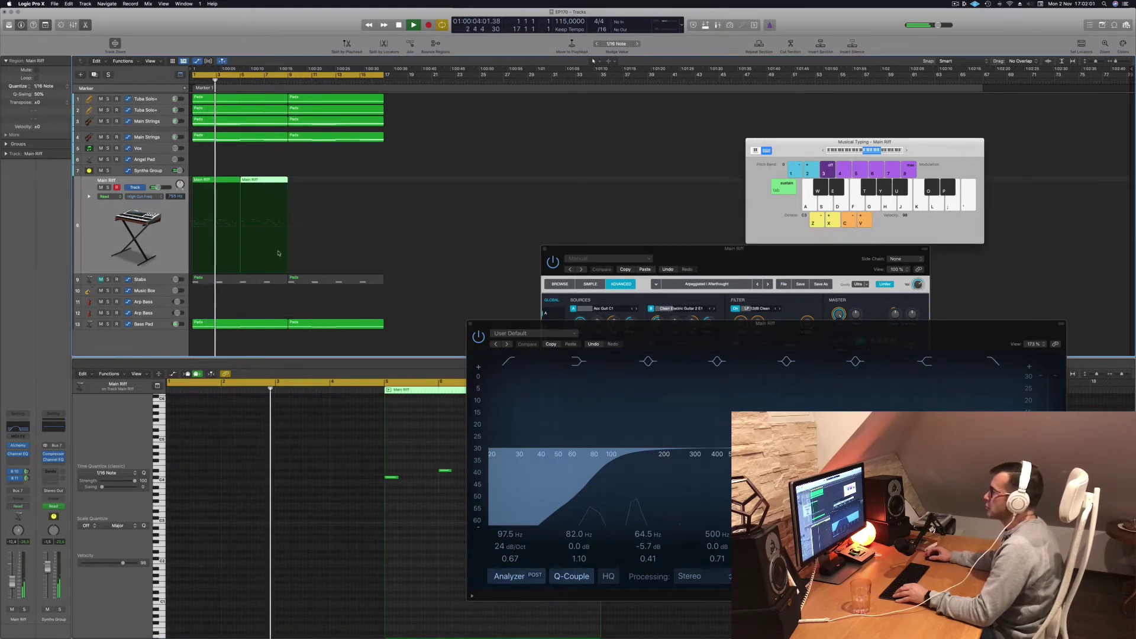
pyautogui.keyDown('shift'); pyautogui.click(224, 181); pyautogui.keyUp('shift')
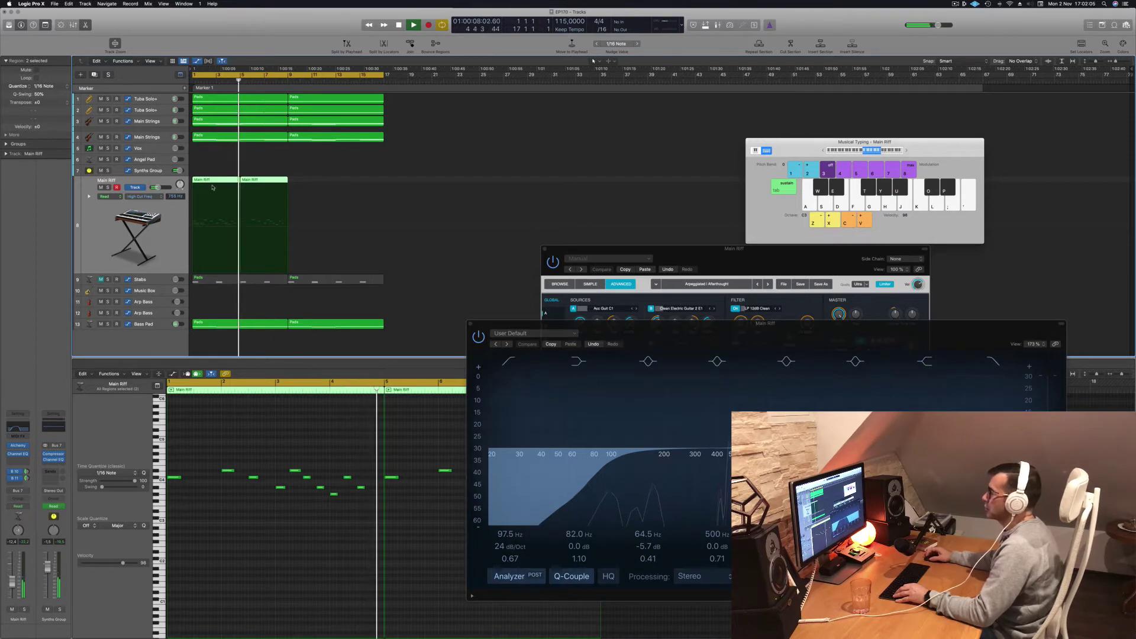
pyautogui.press('Return')
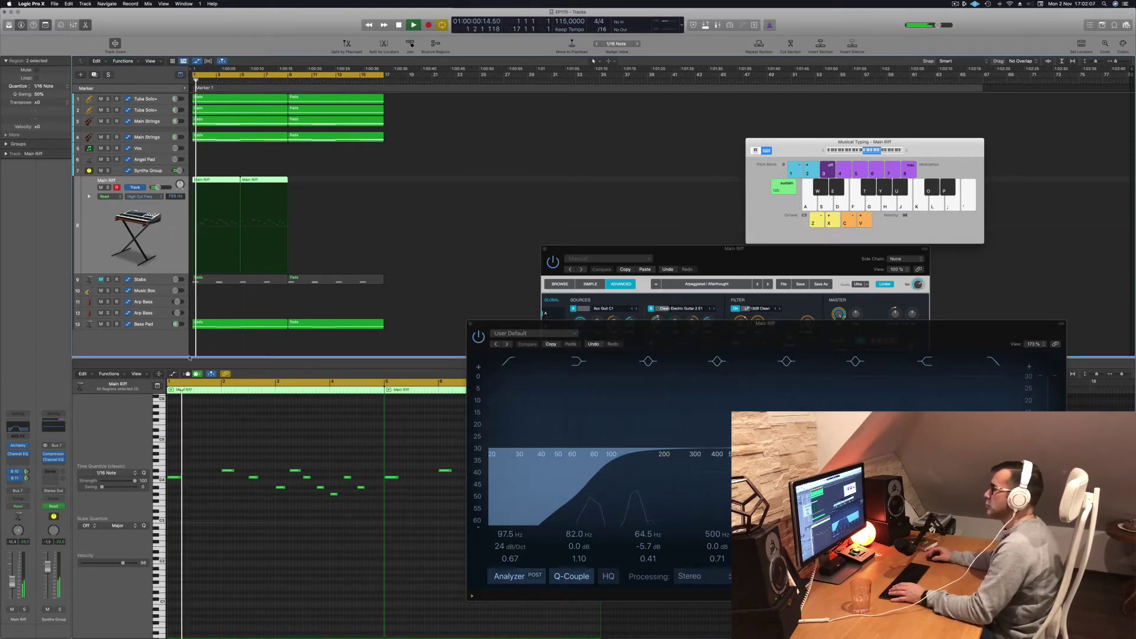
# Move the Alchemy window up clear of the piano roll and delete the first region's note on beat 4 of bar 3.
pyautogui.click(733, 248)
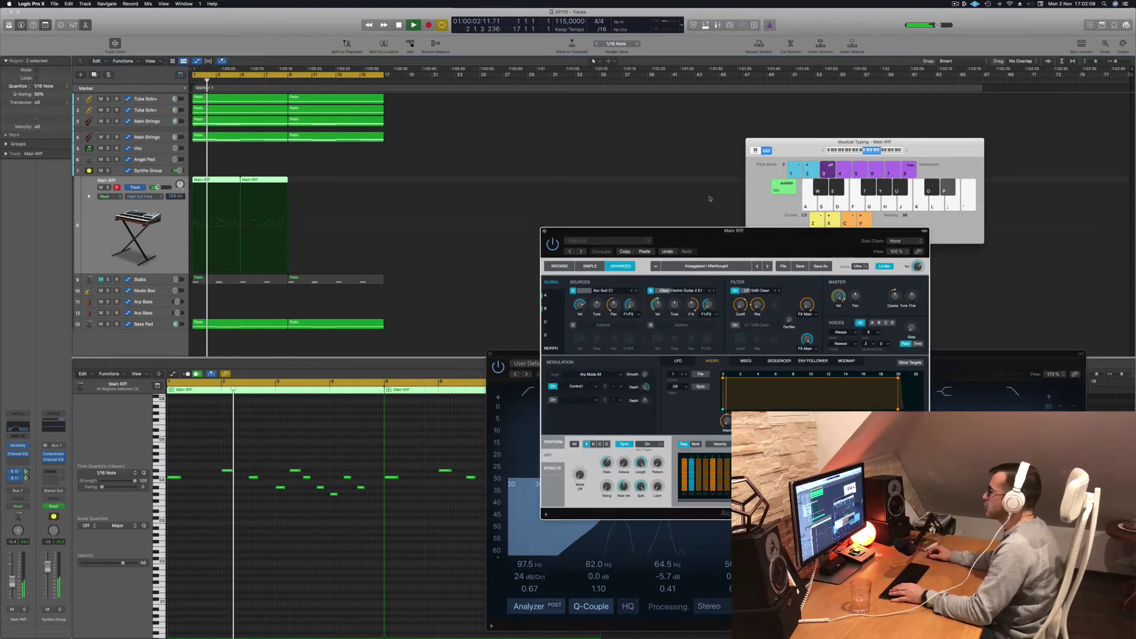
pyautogui.moveTo(733, 249); pyautogui.dragTo(706, 118)
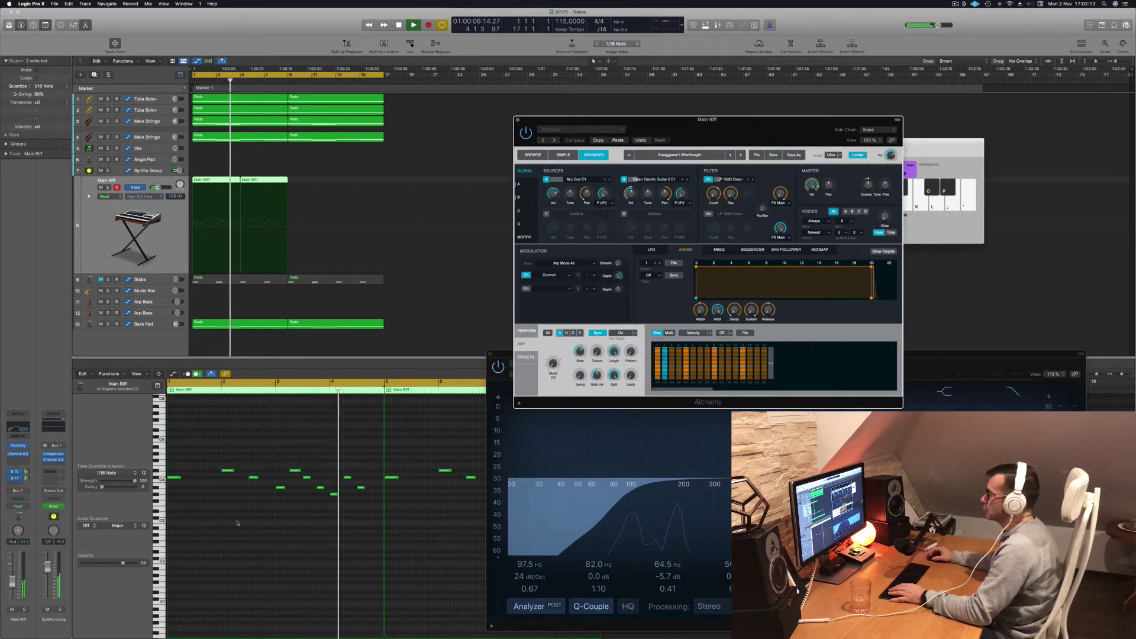
pyautogui.press('space')
pyautogui.click(320, 487)
pyautogui.press('Delete')
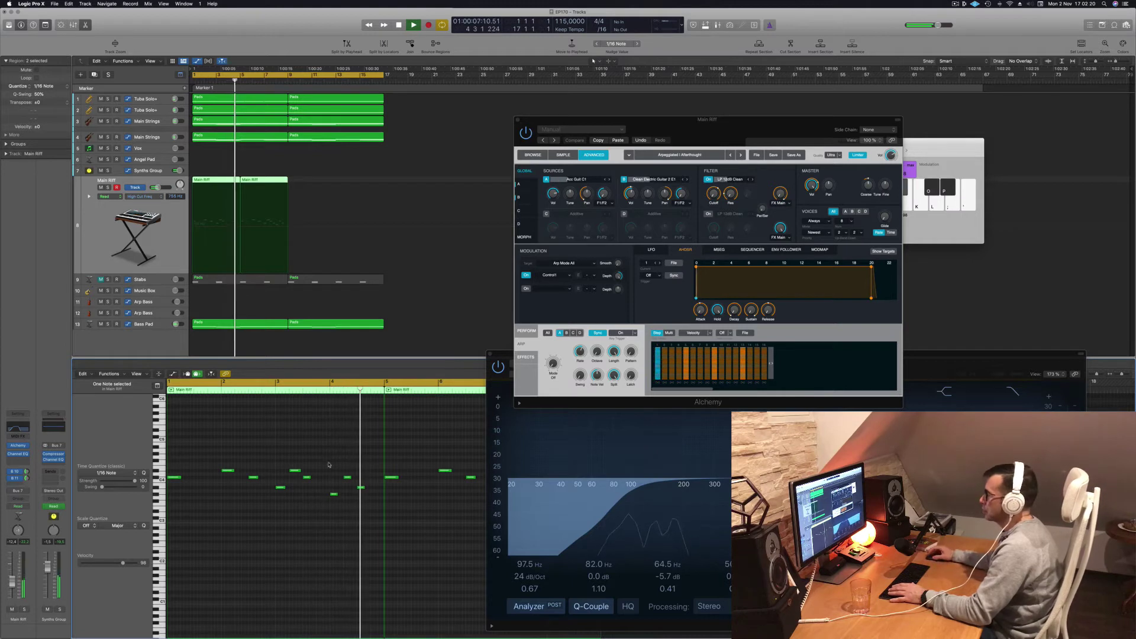
pyautogui.press('space')
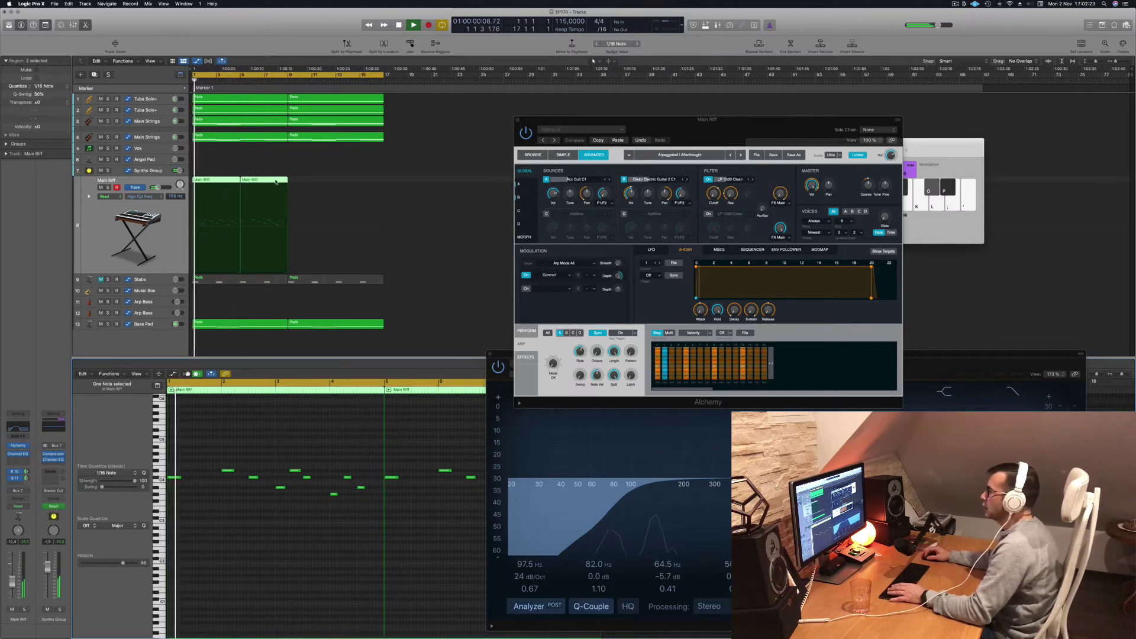
# In the second Main Riff region, select the note on beat 4 of bar 7 and replay from the start.
pyautogui.click(422, 499)
pyautogui.hscroll(5, 422, 499)
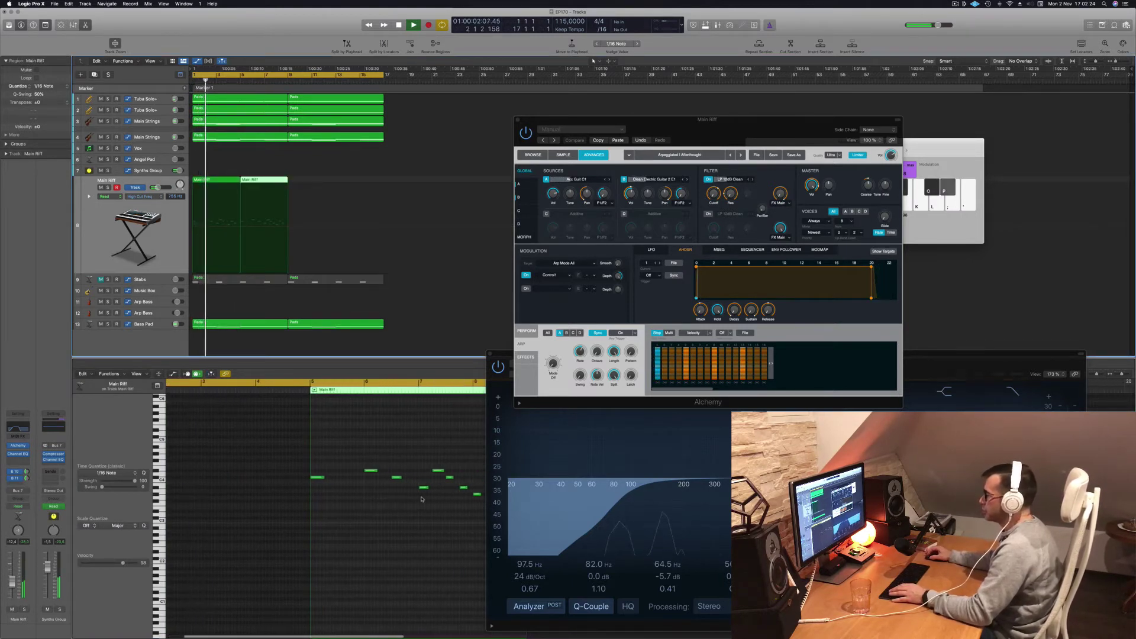
pyautogui.moveTo(302, 495); pyautogui.dragTo(302, 495)
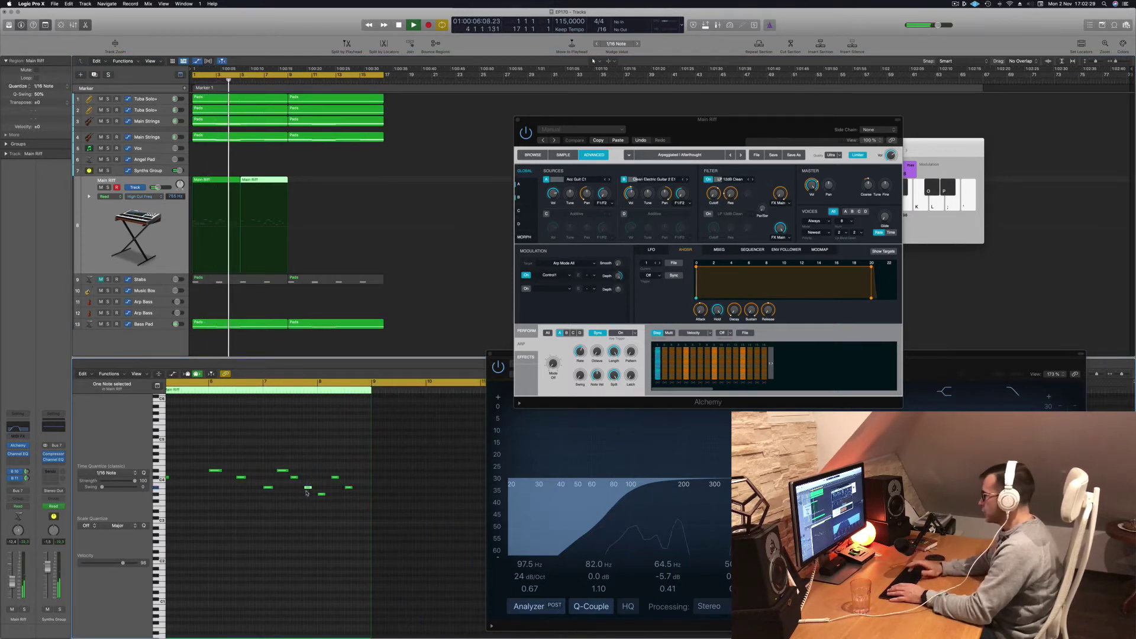
pyautogui.press('Return')
pyautogui.press('space')
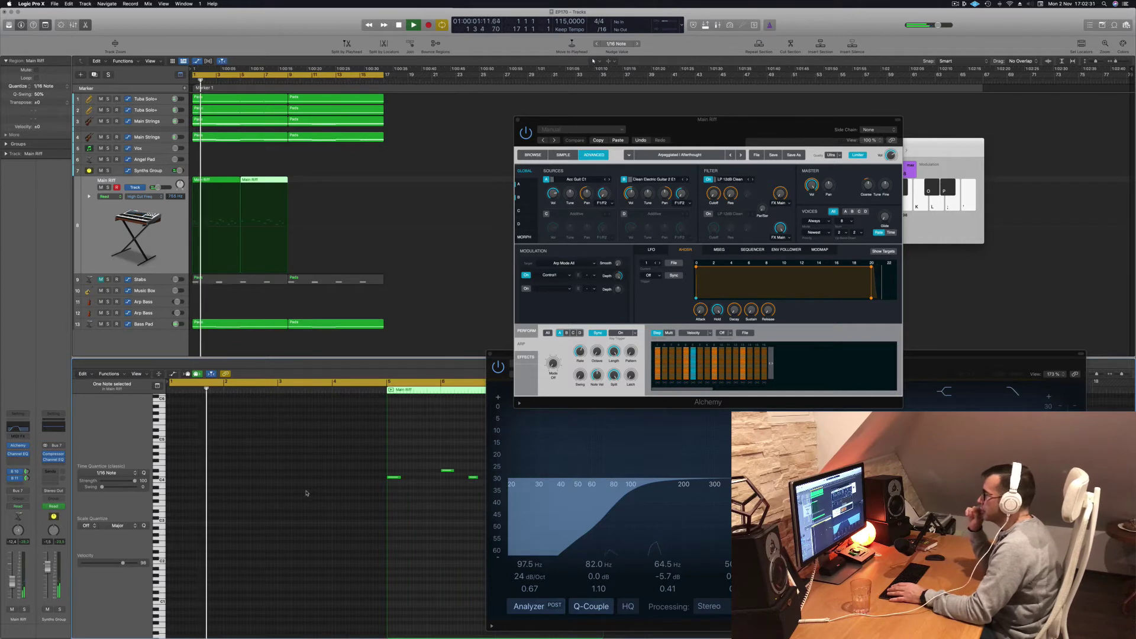
# Show the first Main Riff region's notes in the piano roll and replay the riff from the start.
pyautogui.click(218, 180)
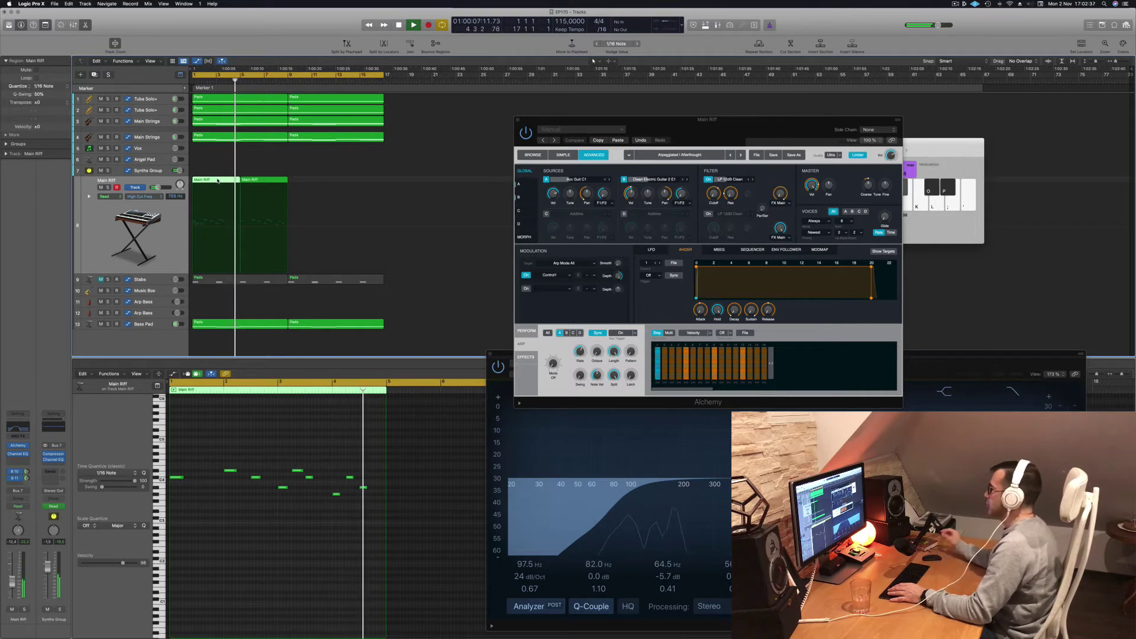
pyautogui.press('space')
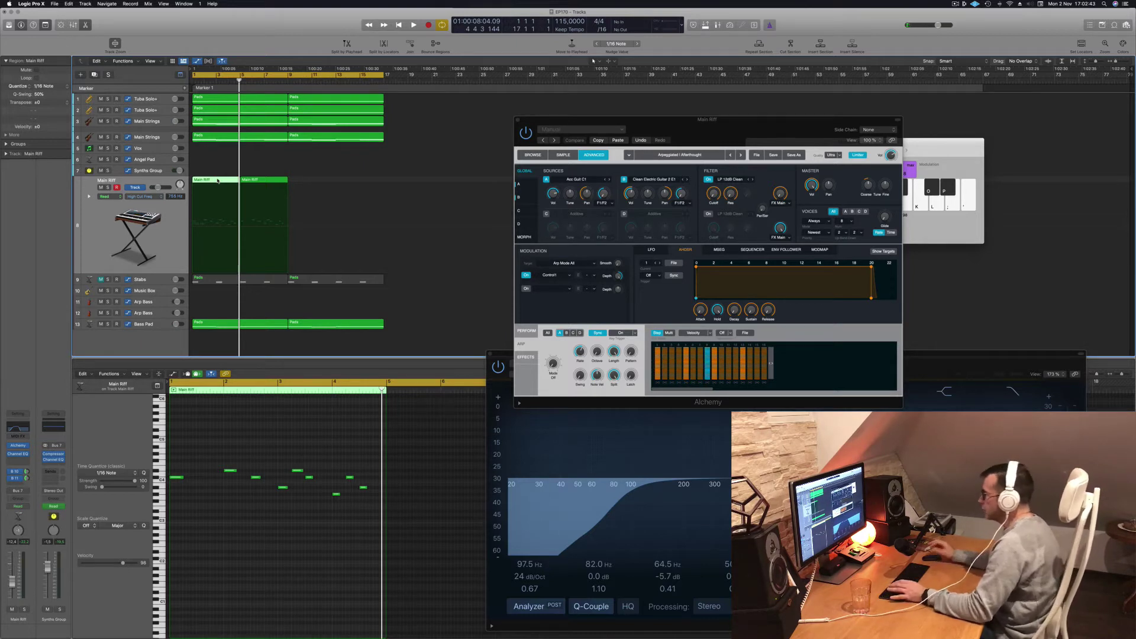
pyautogui.press('space')
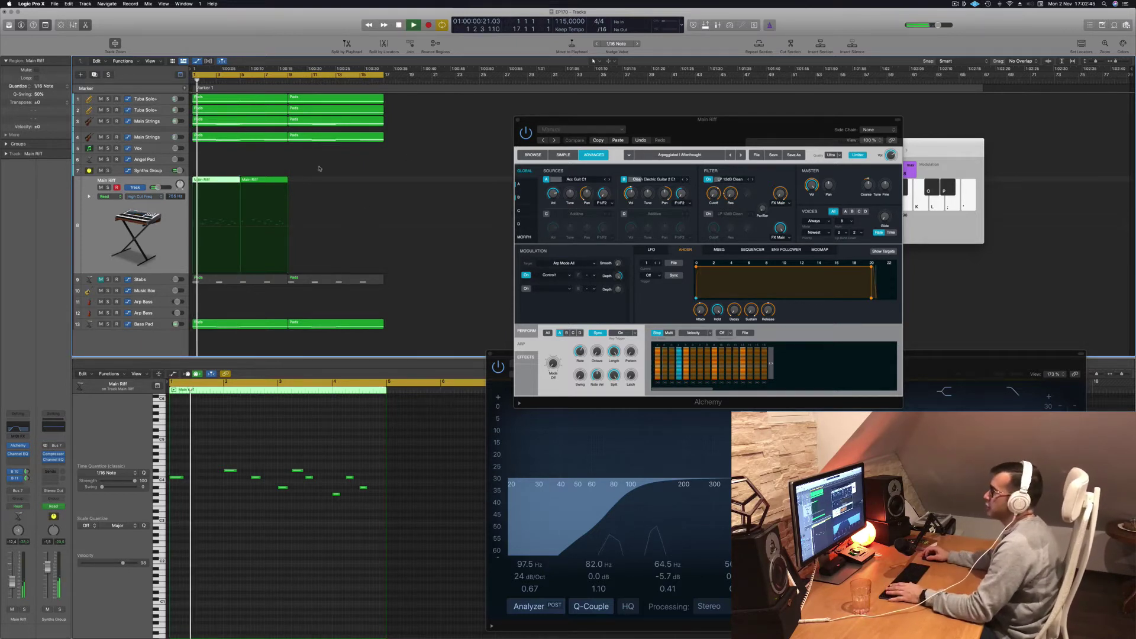
# Copy the two Main Riff regions to bar 9, then select all four regions and stop playback.
pyautogui.moveTo(312, 178)
pyautogui.mouseDown()
pyautogui.moveTo(214, 185)
pyautogui.moveTo(312, 189)
pyautogui.mouseUp()
pyautogui.keyDown('shift'); pyautogui.click(214, 185); pyautogui.keyUp('shift')
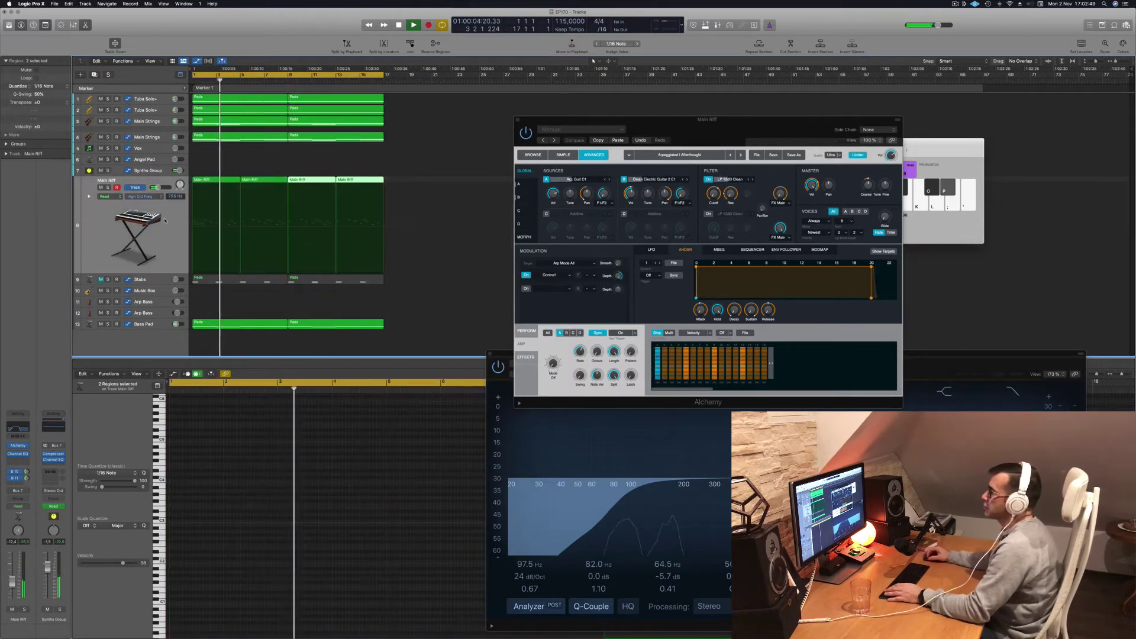
pyautogui.press('space')
pyautogui.press('space')
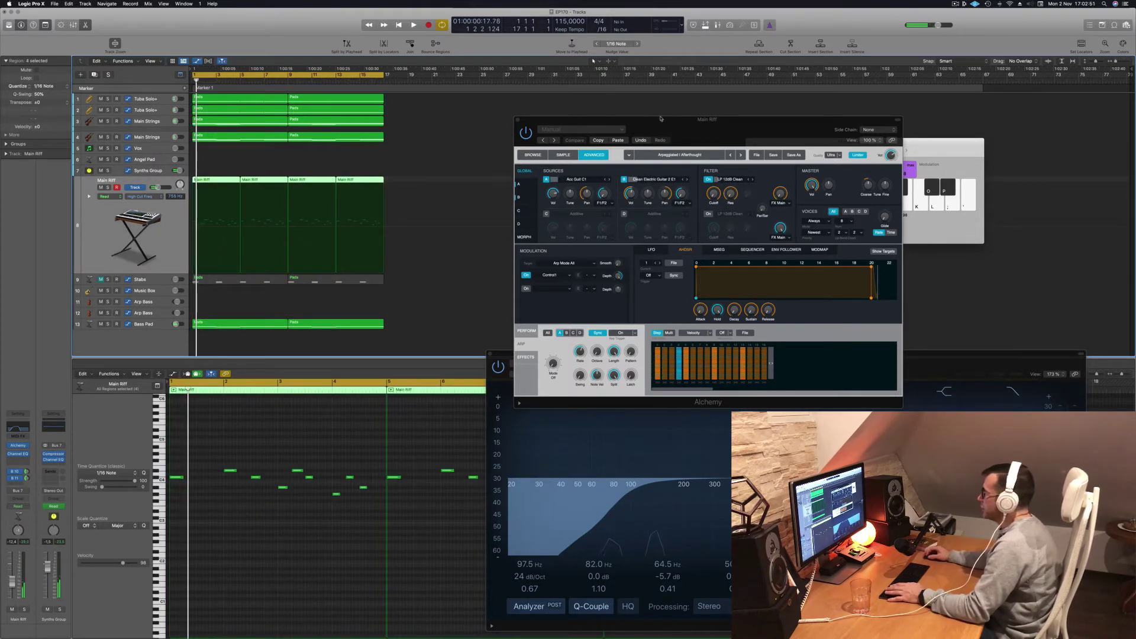
# Show the preset browser with the performance controls in the Main Riff's Alchemy window, and move the window beside the track headers.
pyautogui.moveTo(666, 125); pyautogui.dragTo(636, 127)
pyautogui.click(501, 157)
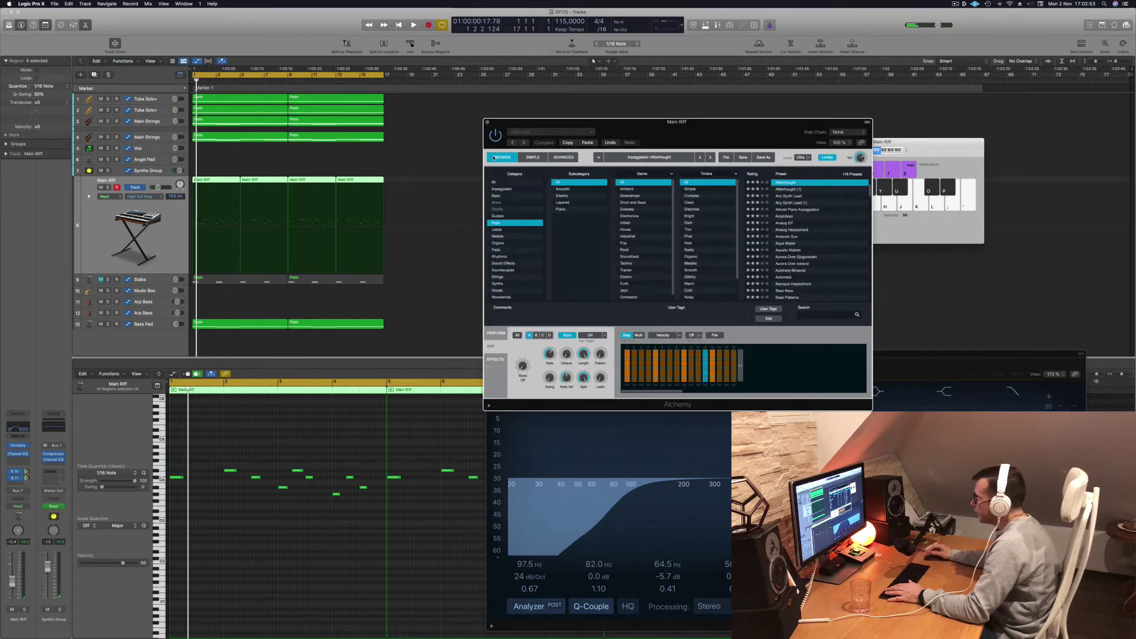
pyautogui.click(534, 157)
pyautogui.click(502, 158)
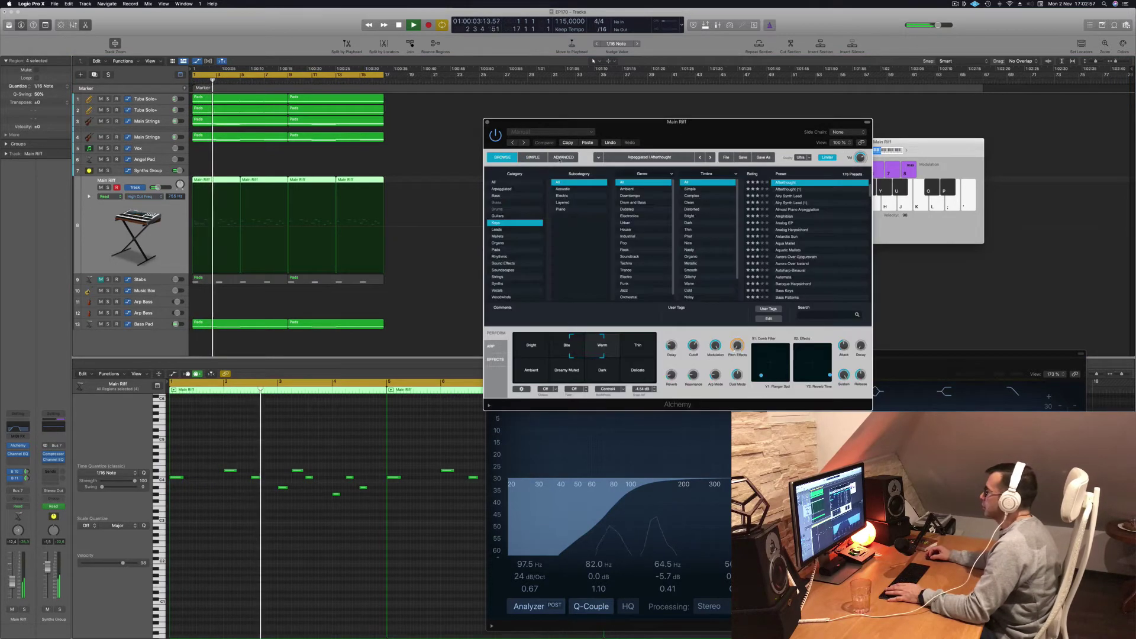
pyautogui.moveTo(689, 124); pyautogui.dragTo(637, 122)
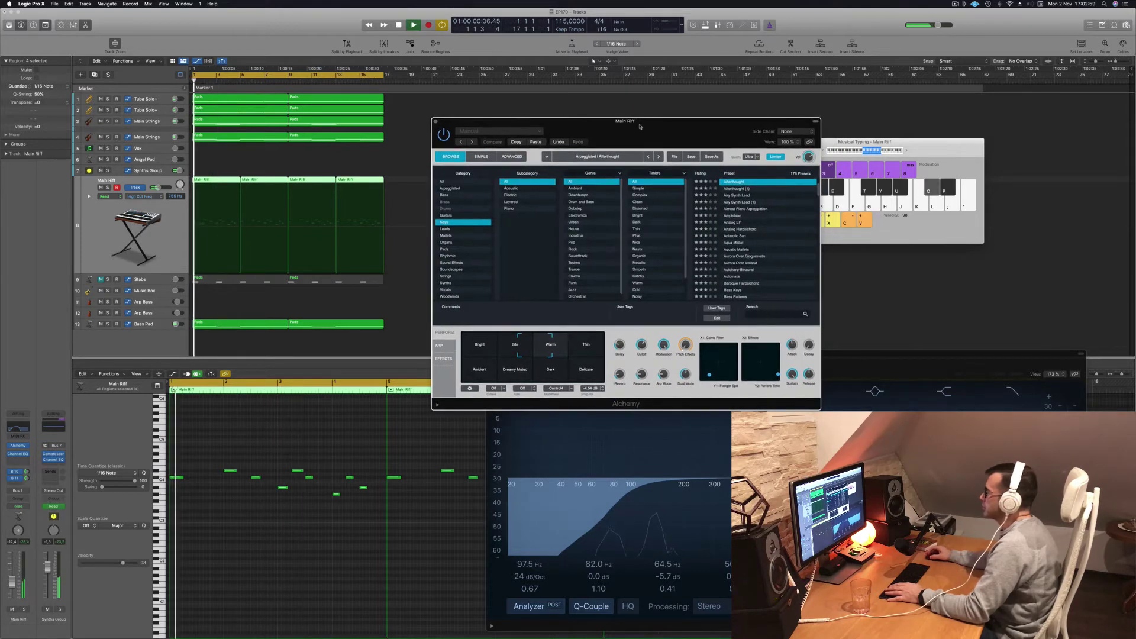
# With Main Riff soloed, adjust Alchemy's Cutoff and set its Channel EQ high cut to 11900 Hz, ending with the solo off.
pyautogui.click(108, 187)
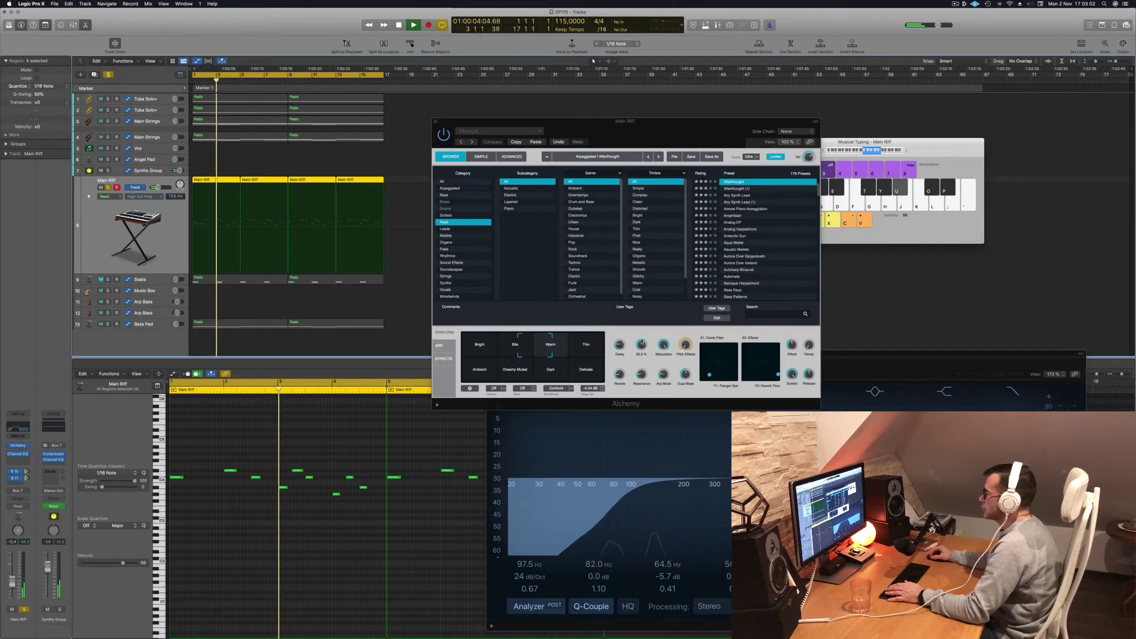
pyautogui.moveTo(641, 344)
pyautogui.mouseDown()
pyautogui.moveTo(643, 322)
pyautogui.moveTo(645, 341)
pyautogui.mouseUp()
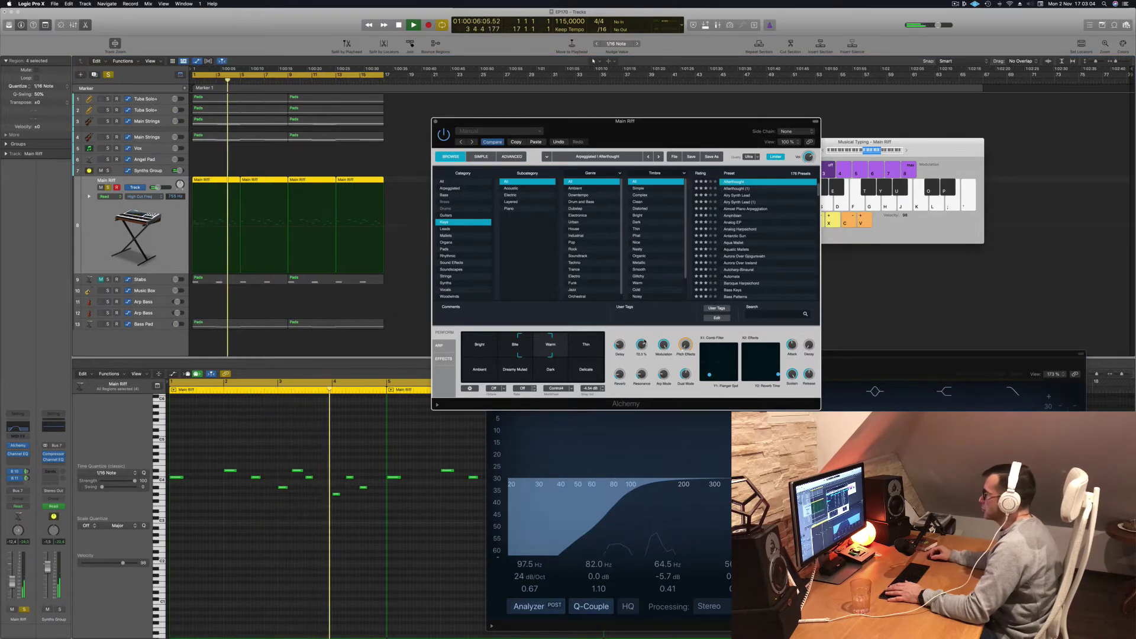
pyautogui.moveTo(783, 478); pyautogui.dragTo(928, 479)
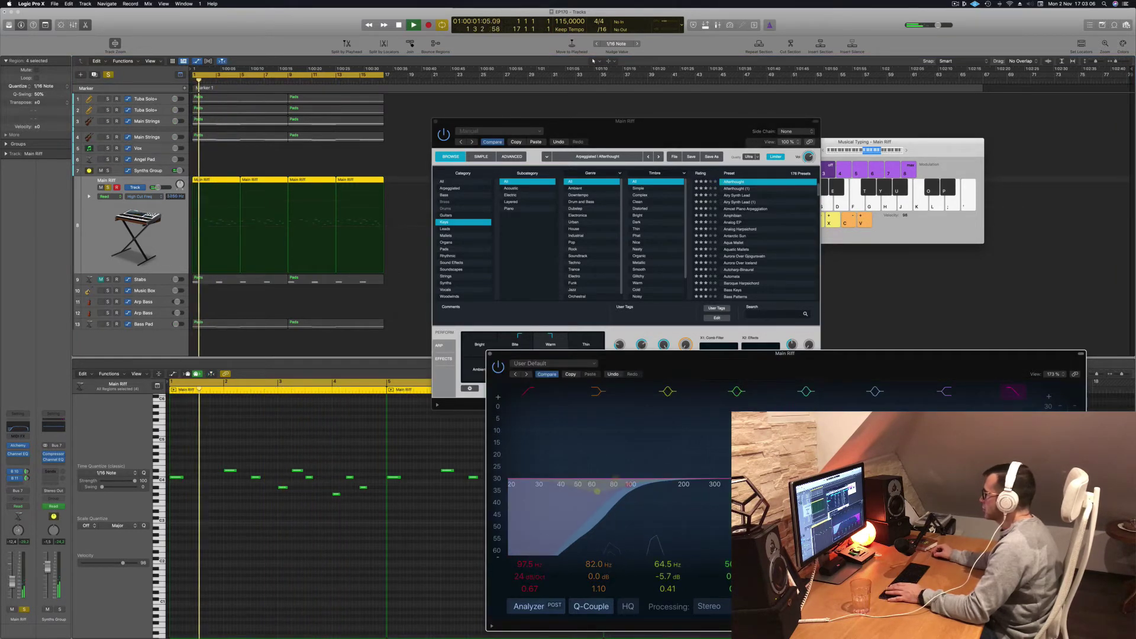
pyautogui.moveTo(803, 353); pyautogui.dragTo(642, 332)
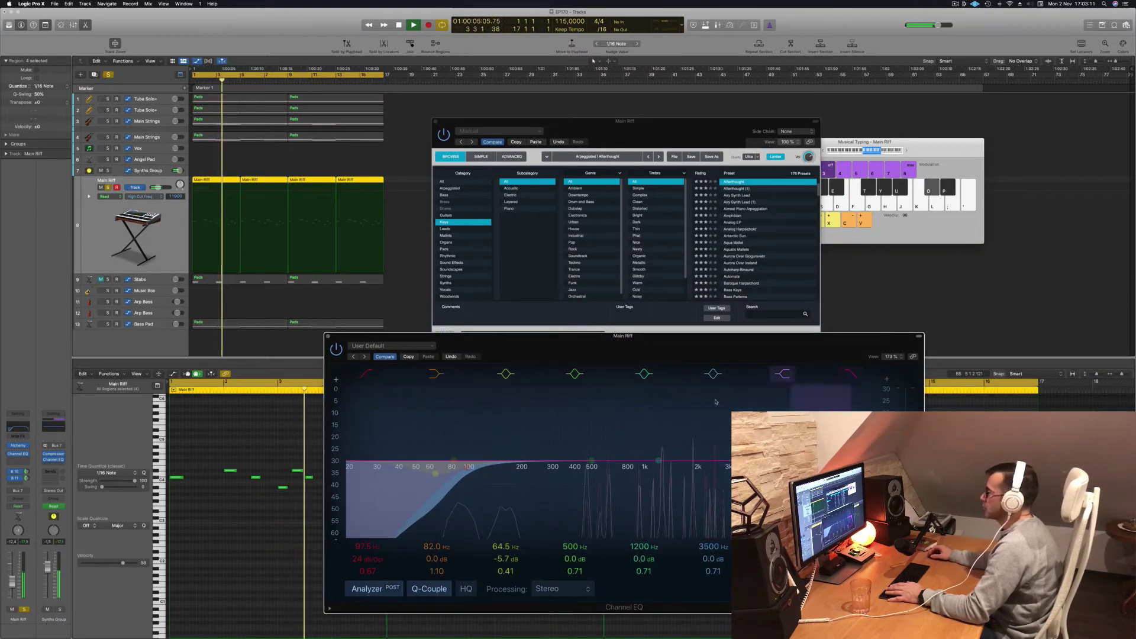
pyautogui.press('Return')
pyautogui.click(107, 188)
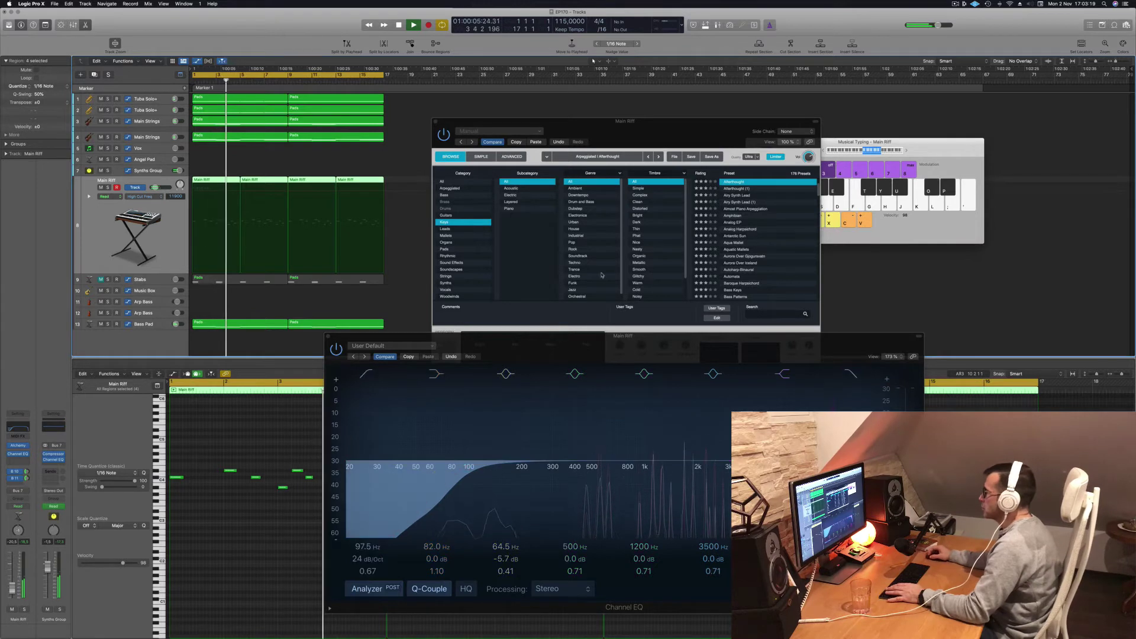
# Audition Alchemy's Bright, Ambient, Dark and Delicate performance snapshots on the Main Riff and settle on Dreamy Muted.
pyautogui.moveTo(729, 143); pyautogui.dragTo(690, 108)
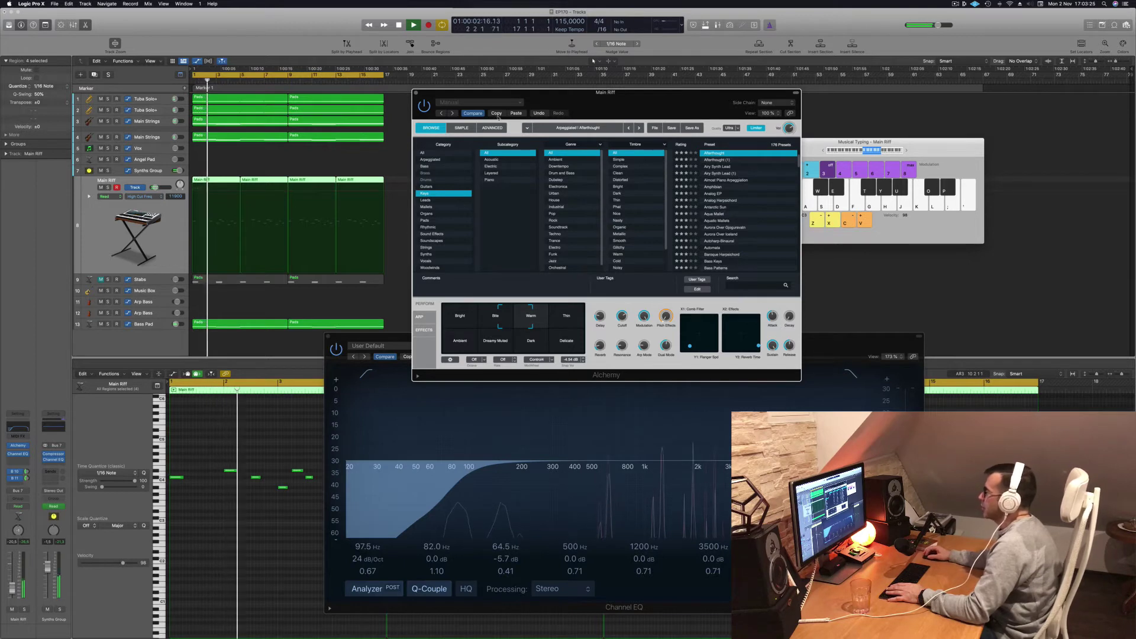
pyautogui.click(471, 312)
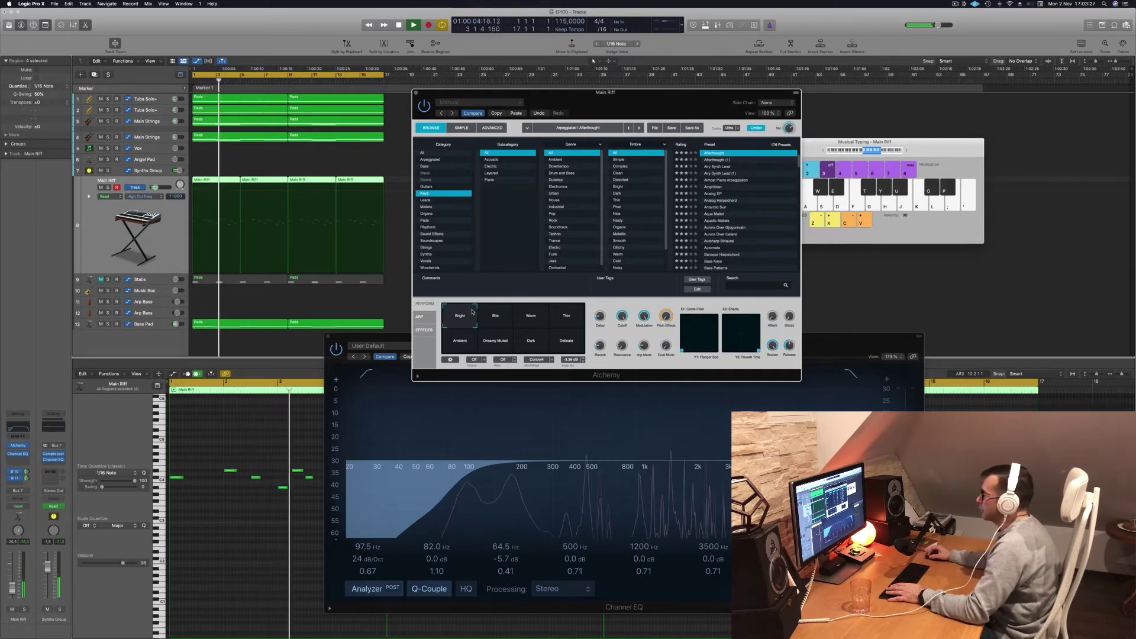
pyautogui.click(468, 350)
pyautogui.click(516, 351)
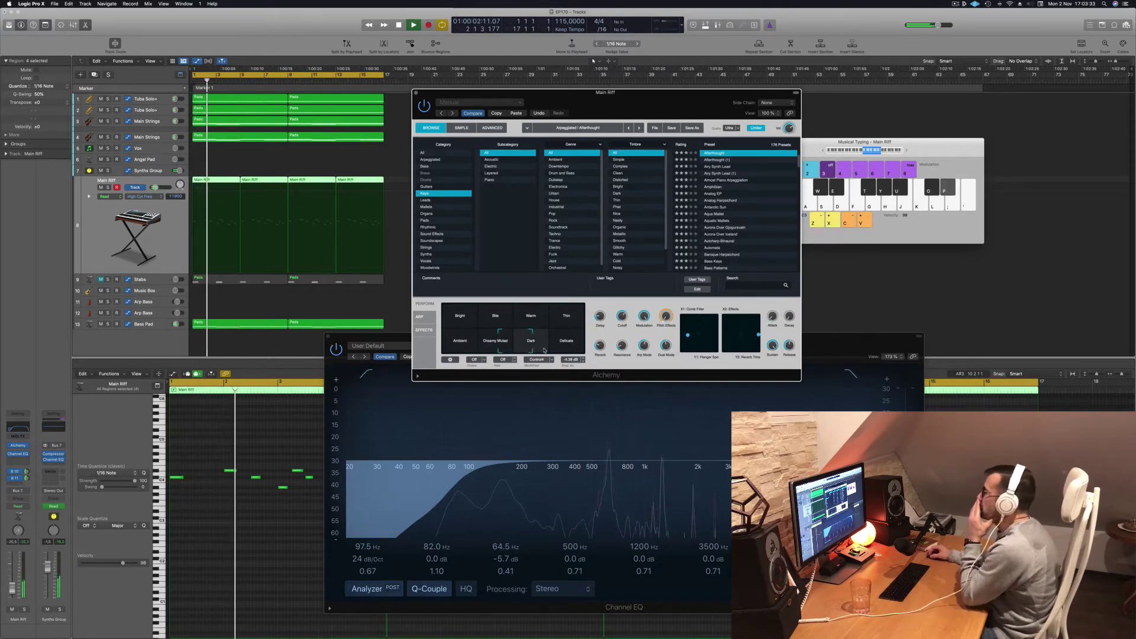
pyautogui.click(575, 346)
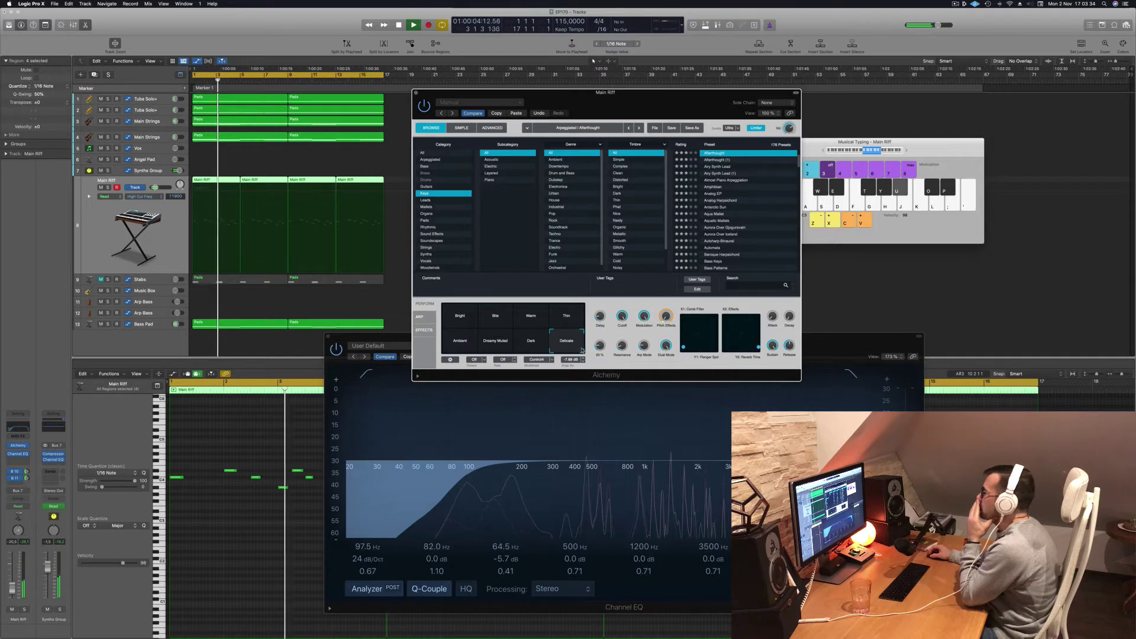
pyautogui.click(502, 348)
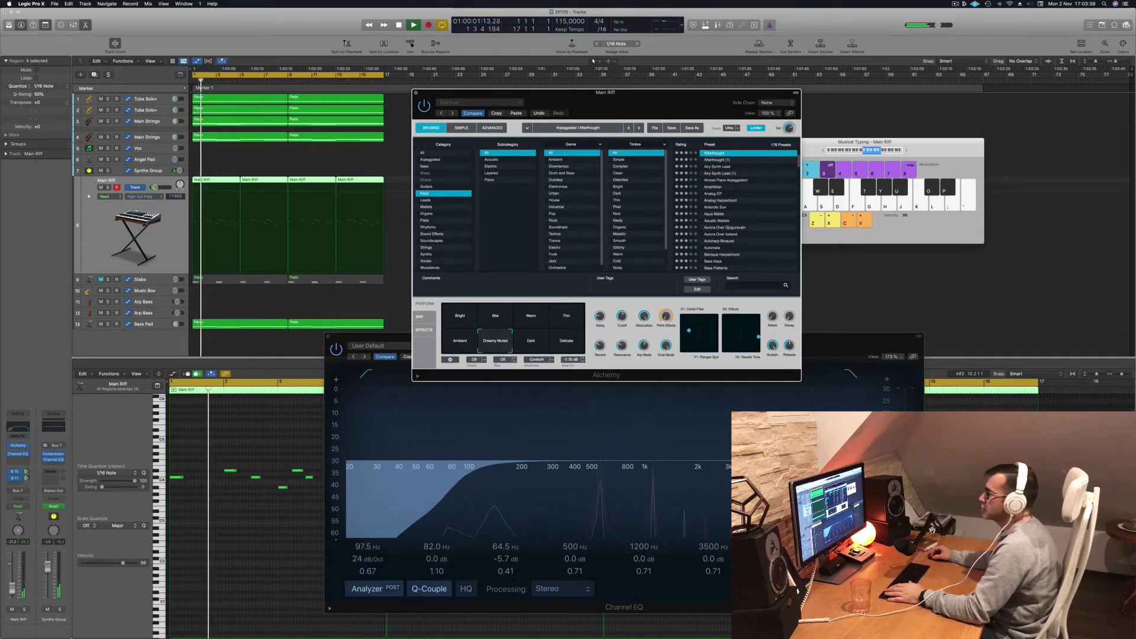
# Nudge the Main Riff track's volume and close its Alchemy and Channel EQ windows.
pyautogui.moveTo(11, 588); pyautogui.dragTo(12, 590)
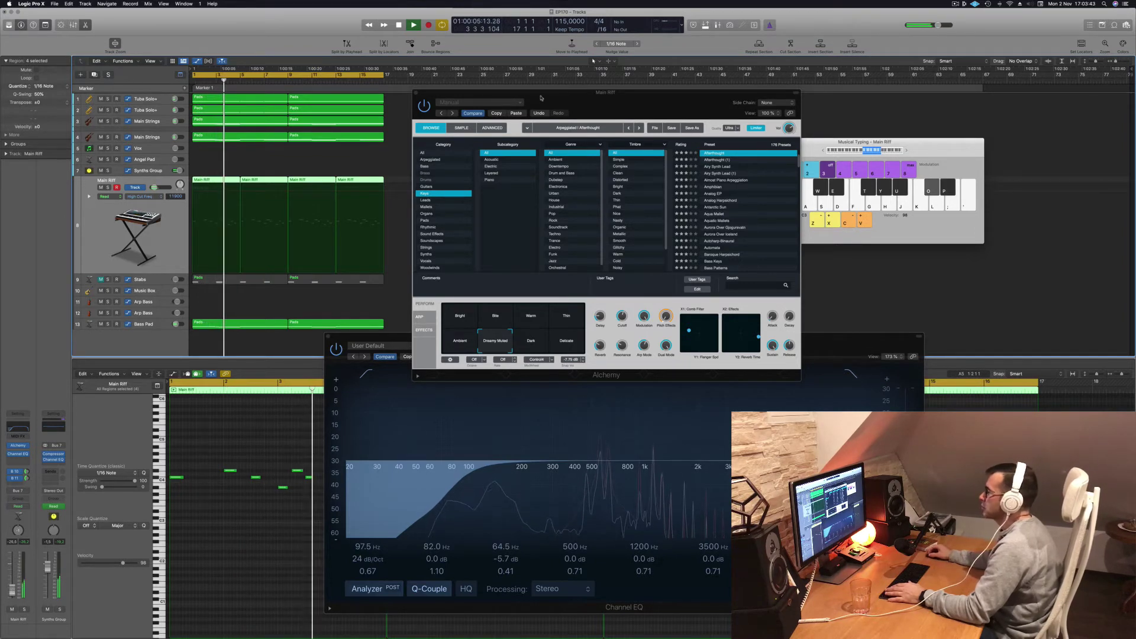
pyautogui.moveTo(587, 101); pyautogui.dragTo(667, 129)
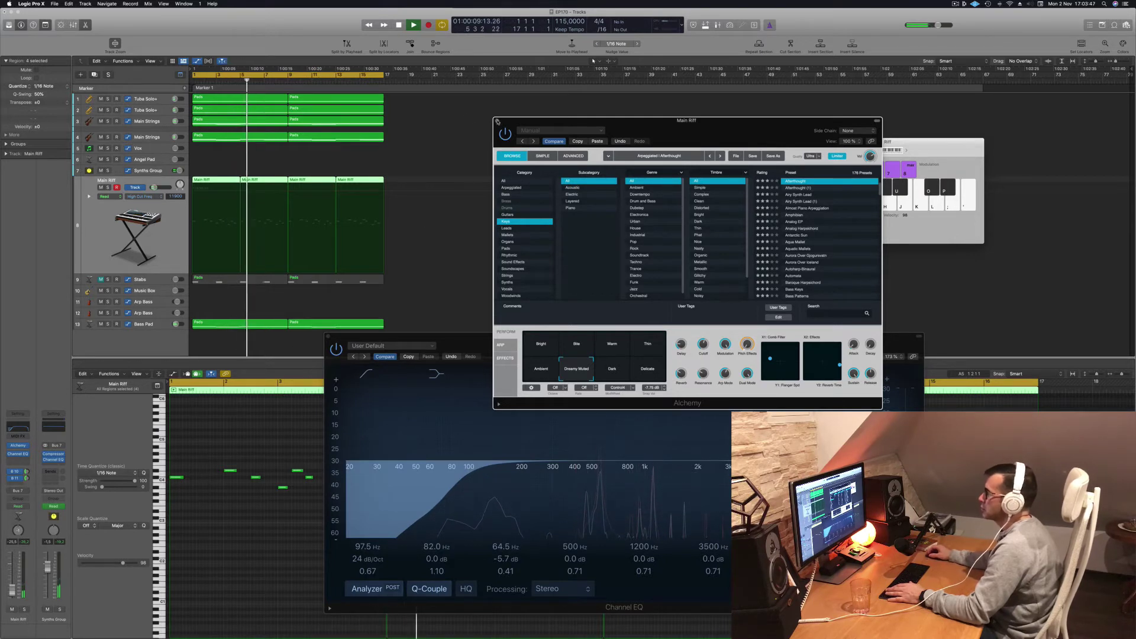
pyautogui.click(496, 120)
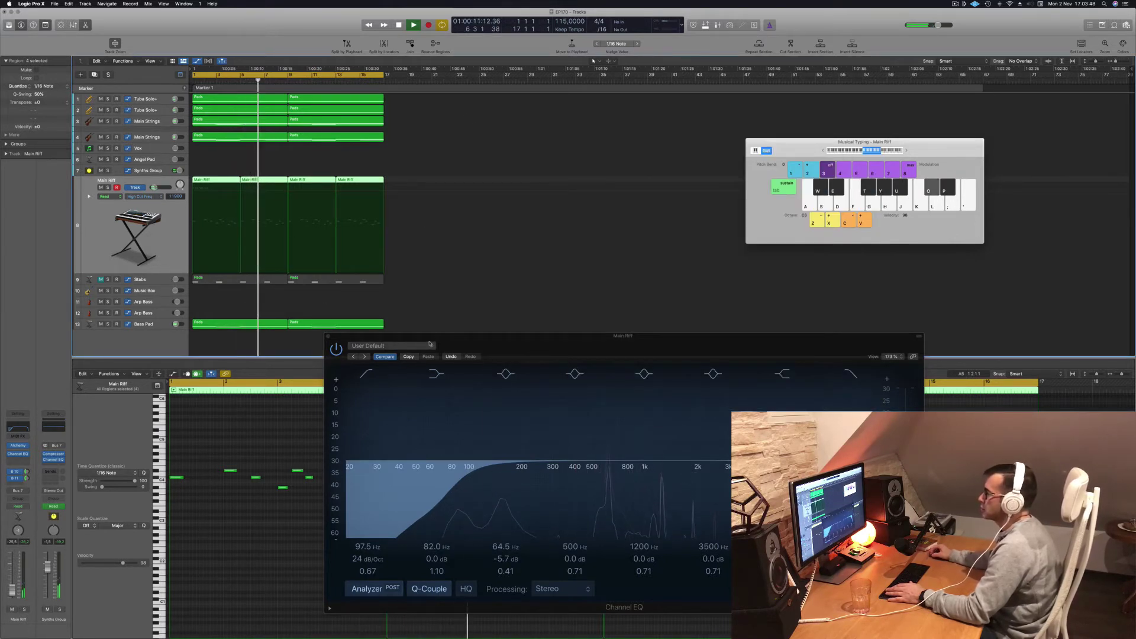
pyautogui.click(328, 336)
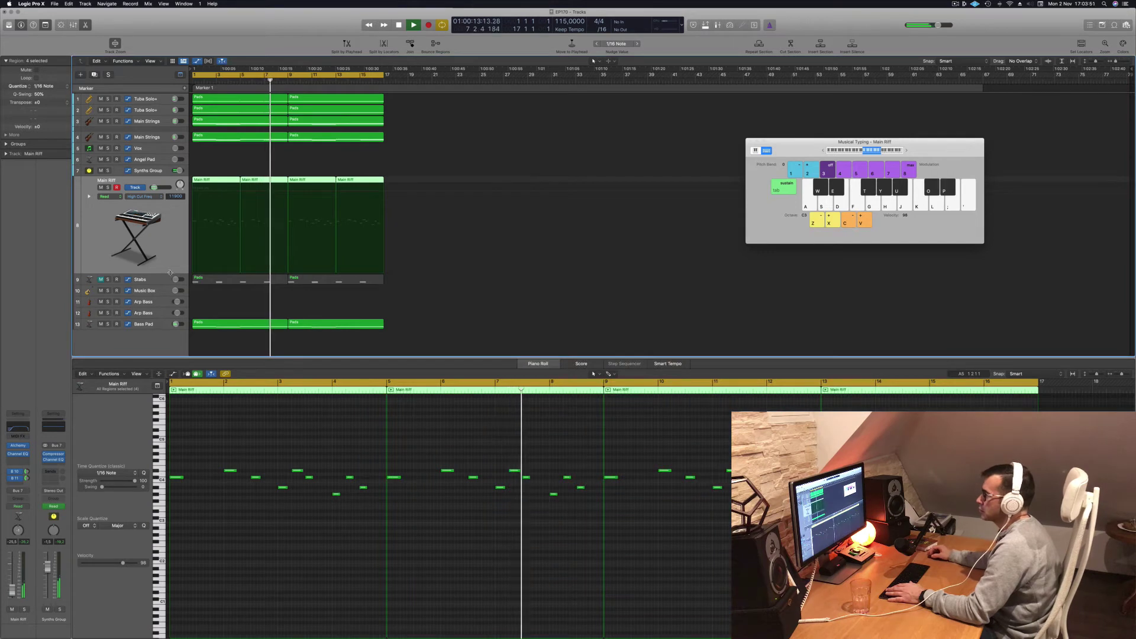
# Unmute the Stabs track and replay the arrangement from the start.
pyautogui.click(148, 279)
pyautogui.press('space')
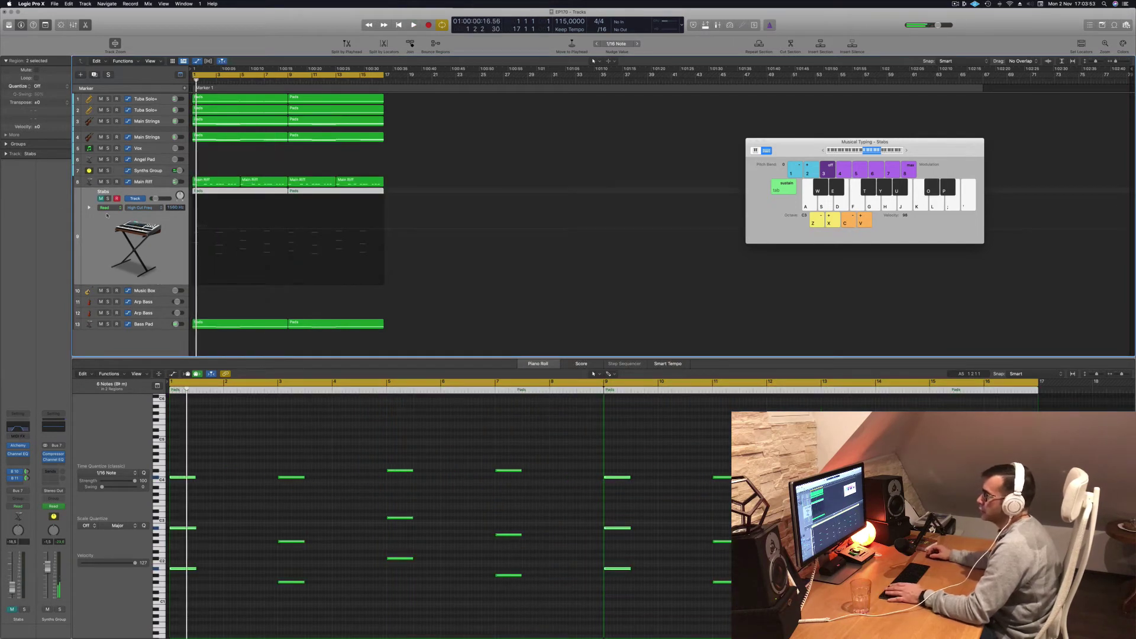
pyautogui.click(101, 199)
pyautogui.press('space')
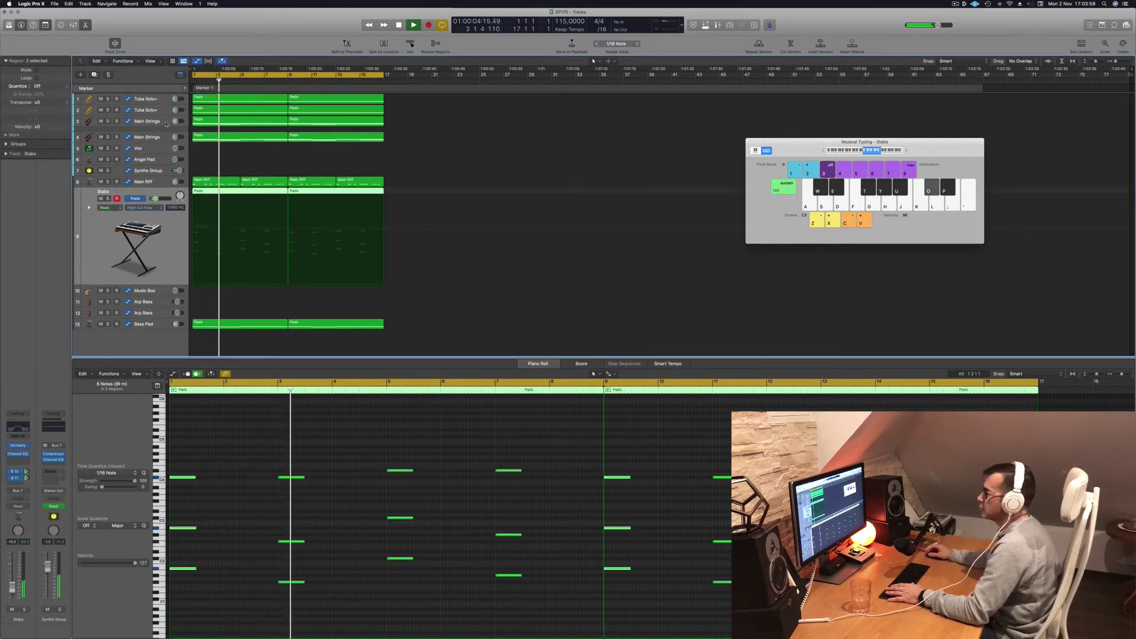
# Select the first Main Strings track, stop playback and open its Channel EQ.
pyautogui.click(147, 122)
pyautogui.press('Return')
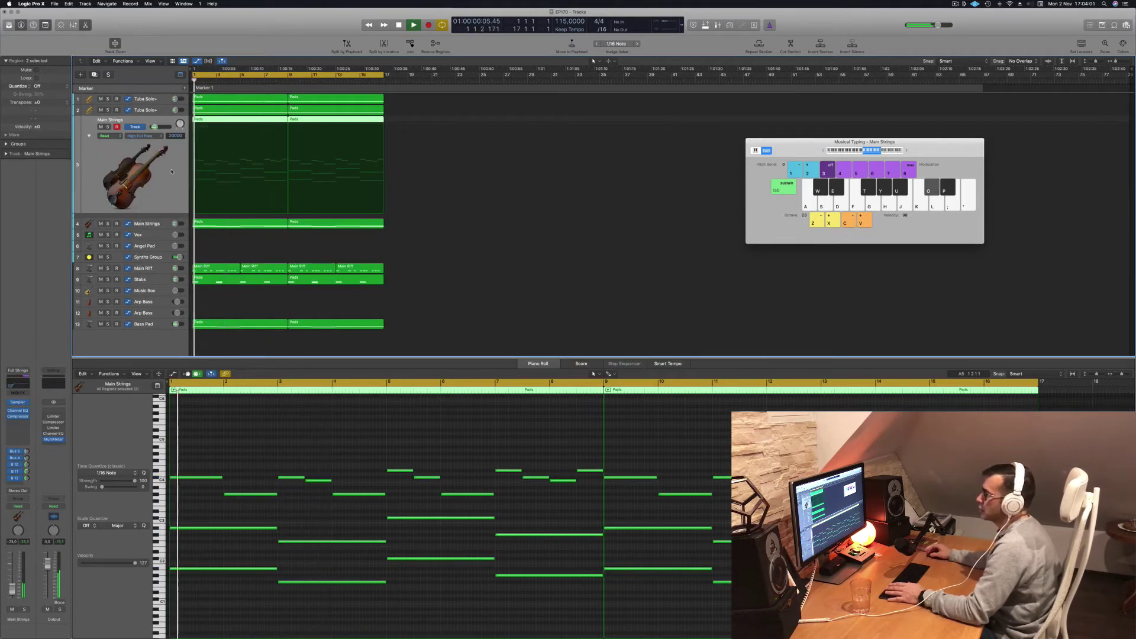
pyautogui.click(286, 135)
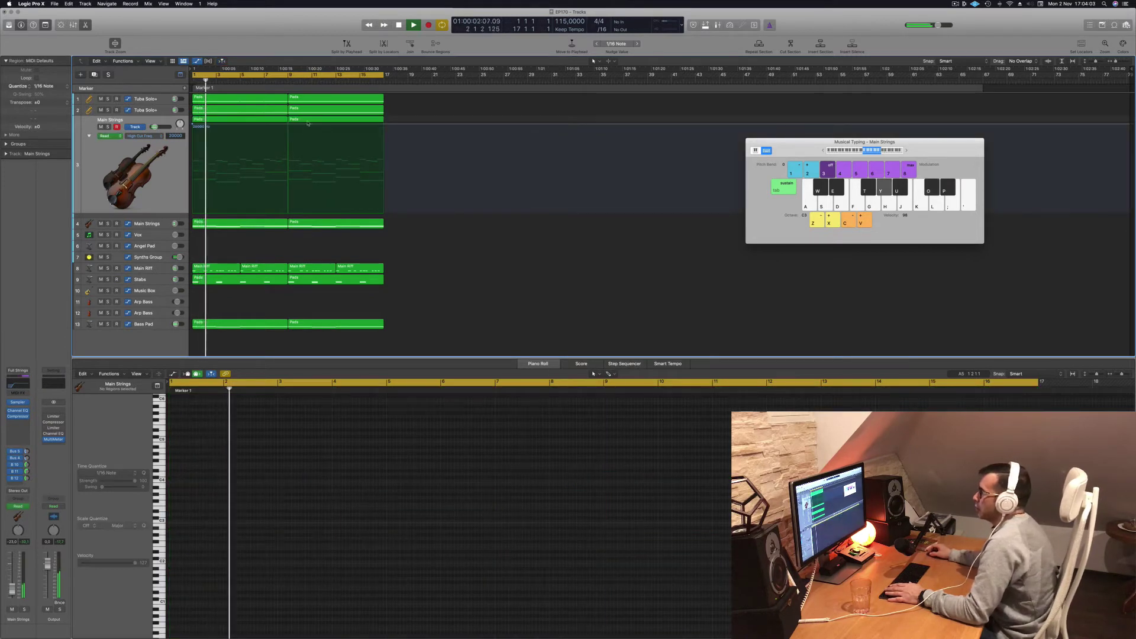
pyautogui.press('space')
pyautogui.moveTo(194, 125)
pyautogui.mouseDown()
pyautogui.moveTo(181, 159)
pyautogui.moveTo(173, 131)
pyautogui.mouseUp()
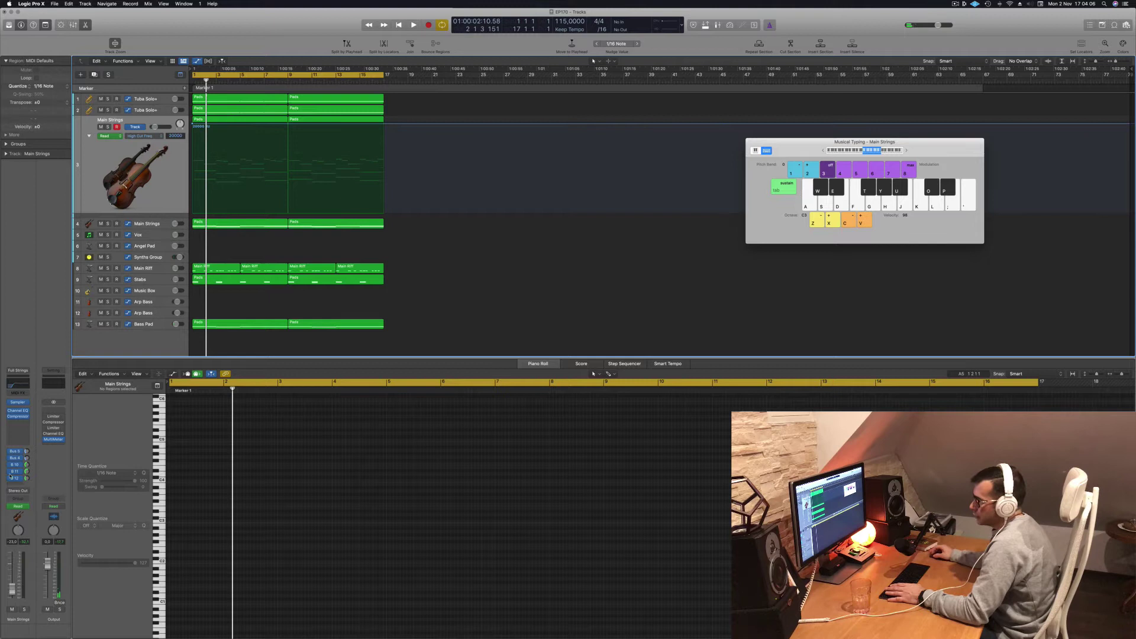
pyautogui.click(22, 383)
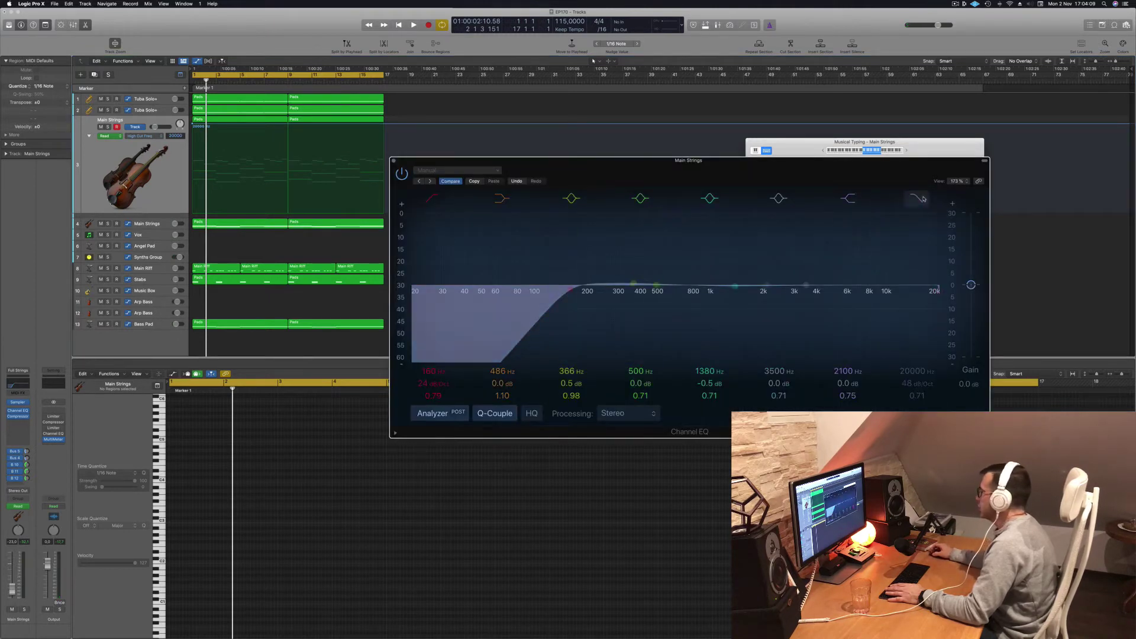
# Enable the Main Strings EQ's high cut and lower its automation line to 338 Hz.
pyautogui.press('space')
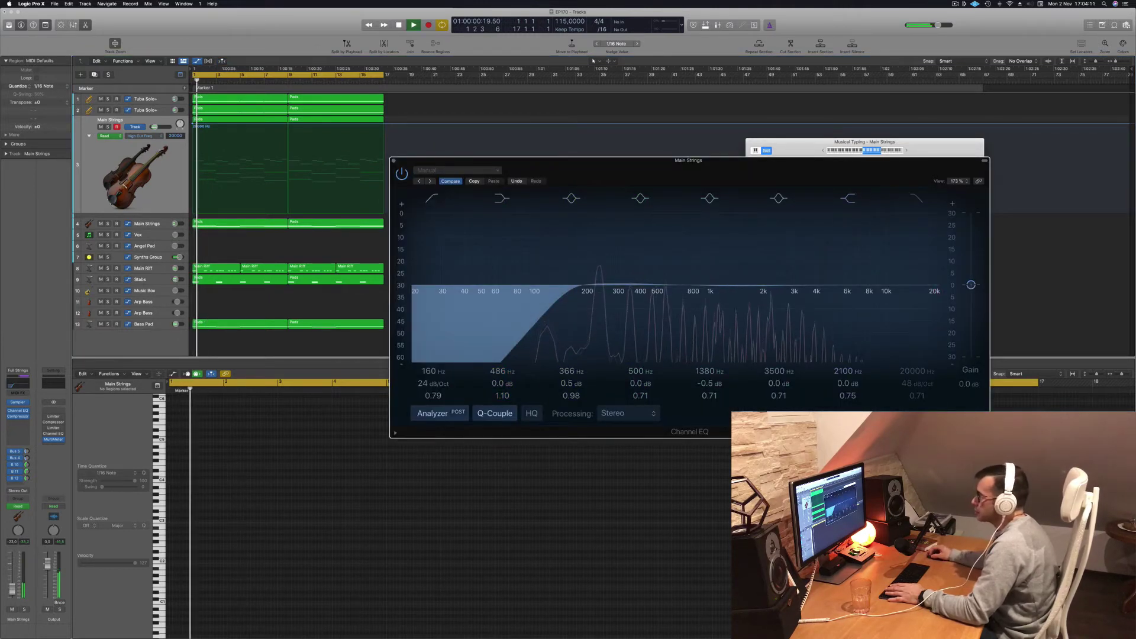
pyautogui.moveTo(194, 126)
pyautogui.mouseDown()
pyautogui.moveTo(192, 208)
pyautogui.moveTo(192, 126)
pyautogui.mouseUp()
pyautogui.press('space')
pyautogui.click(137, 120)
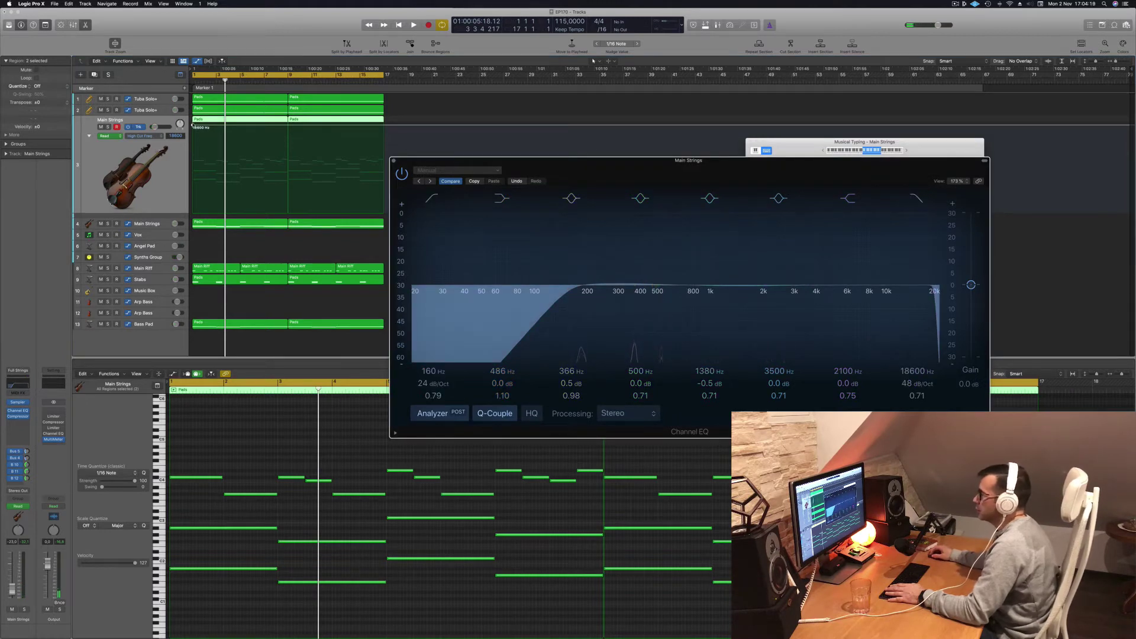
pyautogui.moveTo(192, 126); pyautogui.dragTo(192, 178)
# Automate the Main Strings high cut to rise from 338 Hz at bar 5 to about 8500 Hz at bar 9.
pyautogui.press('space')
pyautogui.click(242, 178)
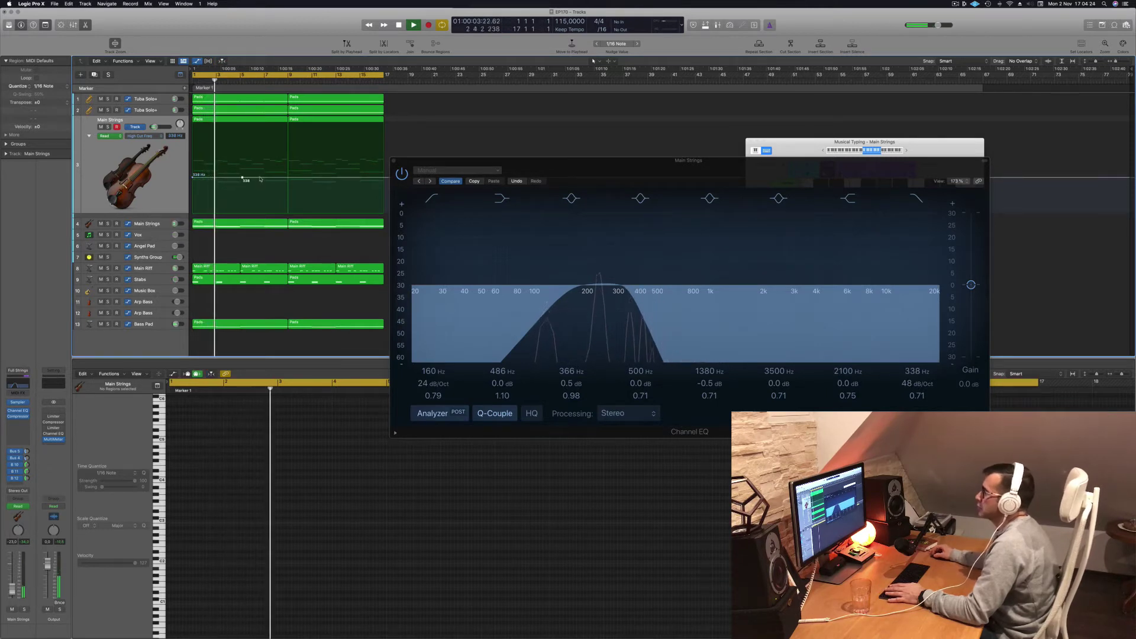
pyautogui.moveTo(291, 178); pyautogui.dragTo(287, 135)
pyautogui.press('space')
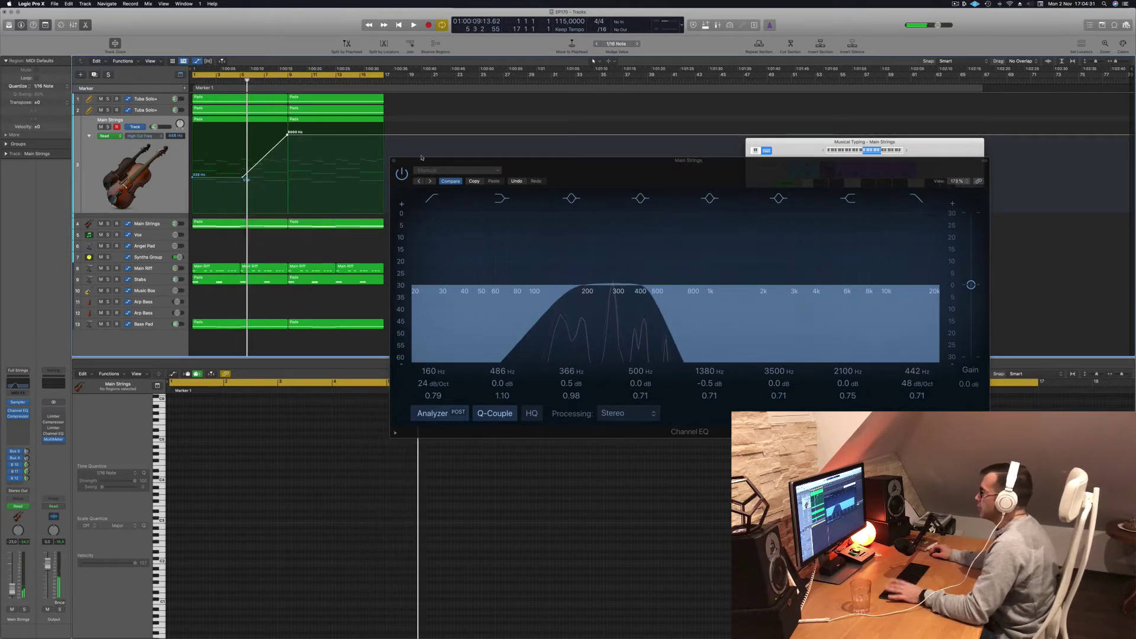
# Close the Channel EQ and repeat the whole bar 1 to 17 section once from bar 17, with playback started.
pyautogui.moveTo(422, 157); pyautogui.dragTo(498, 171)
pyautogui.click(465, 167)
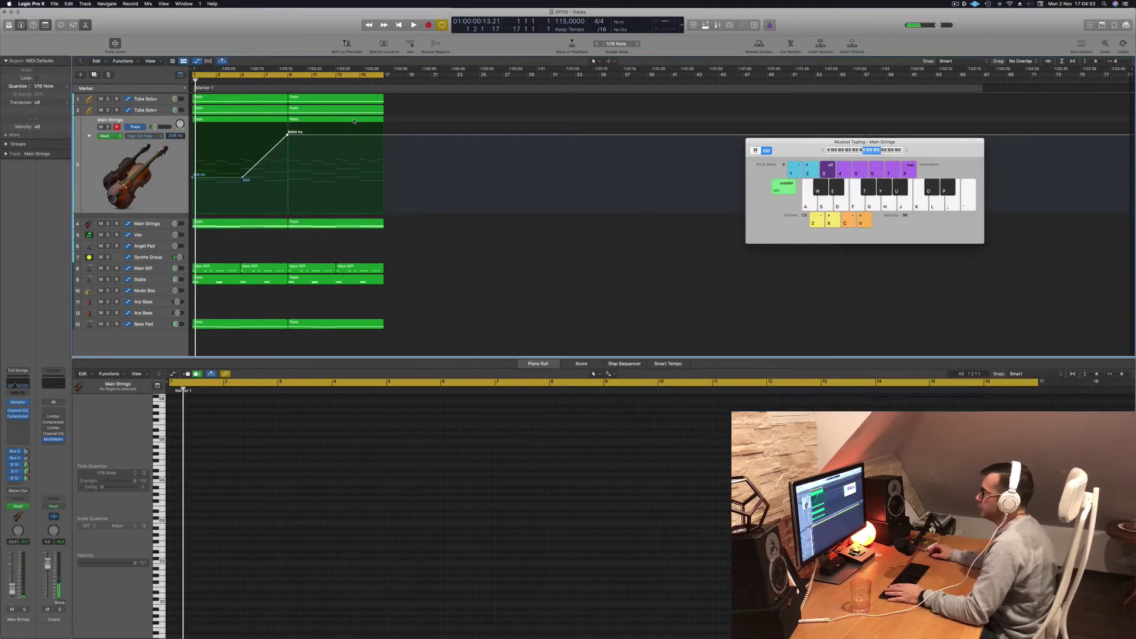
pyautogui.press('ctrl+super+r')
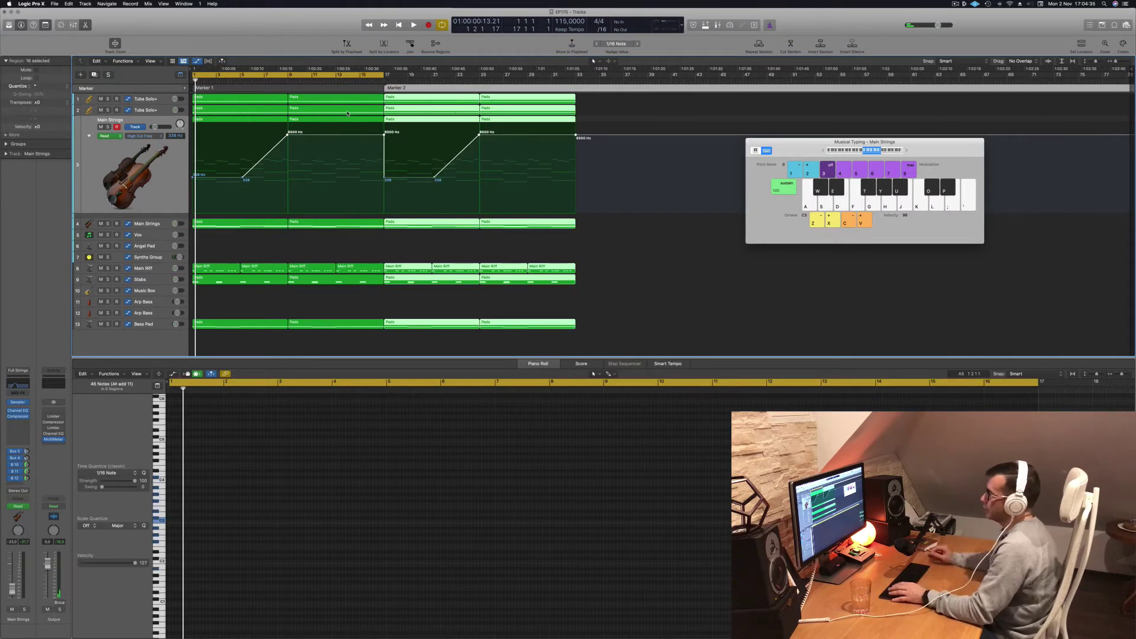
pyautogui.press('space')
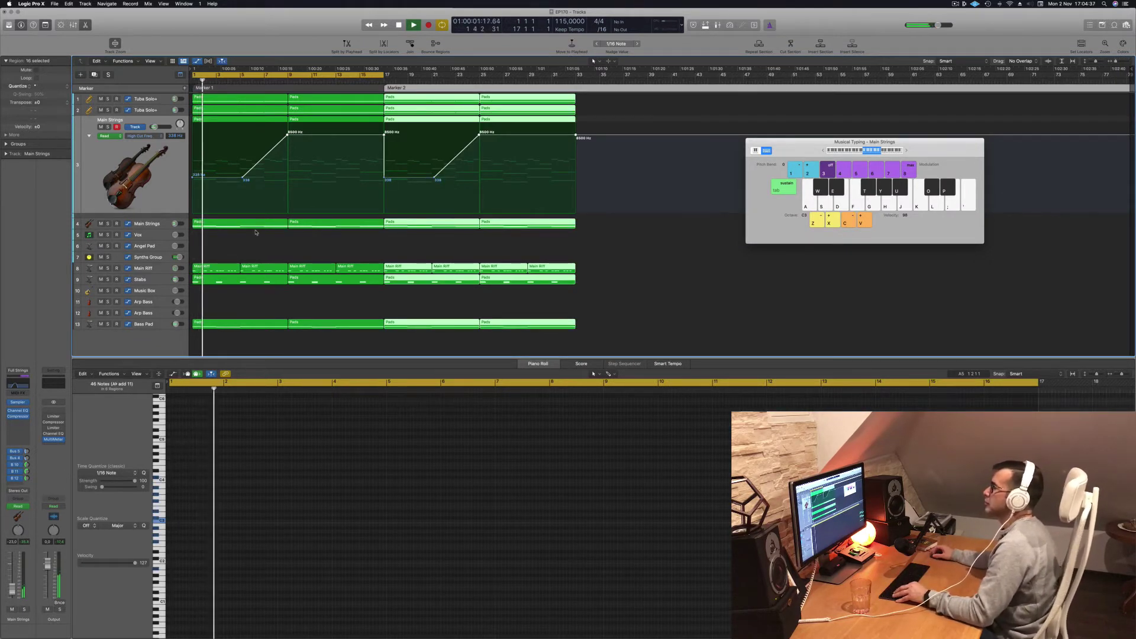
# Enlarge the tracks slightly, close the Musical Typing keyboard and show the mixer below the tracks.
pyautogui.scroll(2, 256, 233)
pyautogui.scroll(1, 256, 232)
pyautogui.press('x')
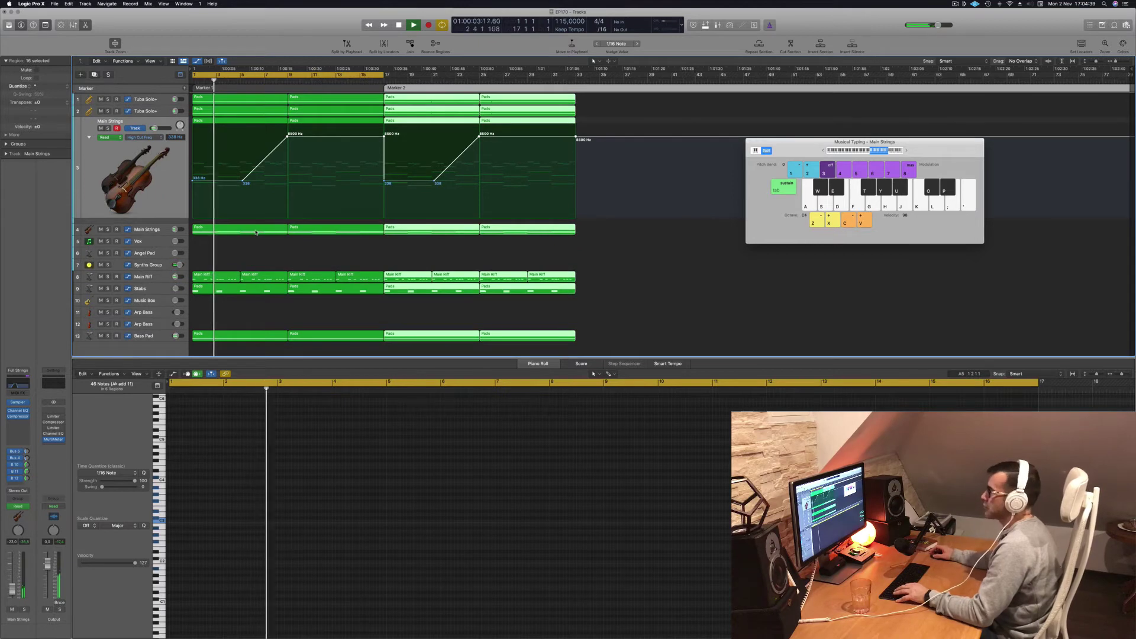
pyautogui.click(282, 252)
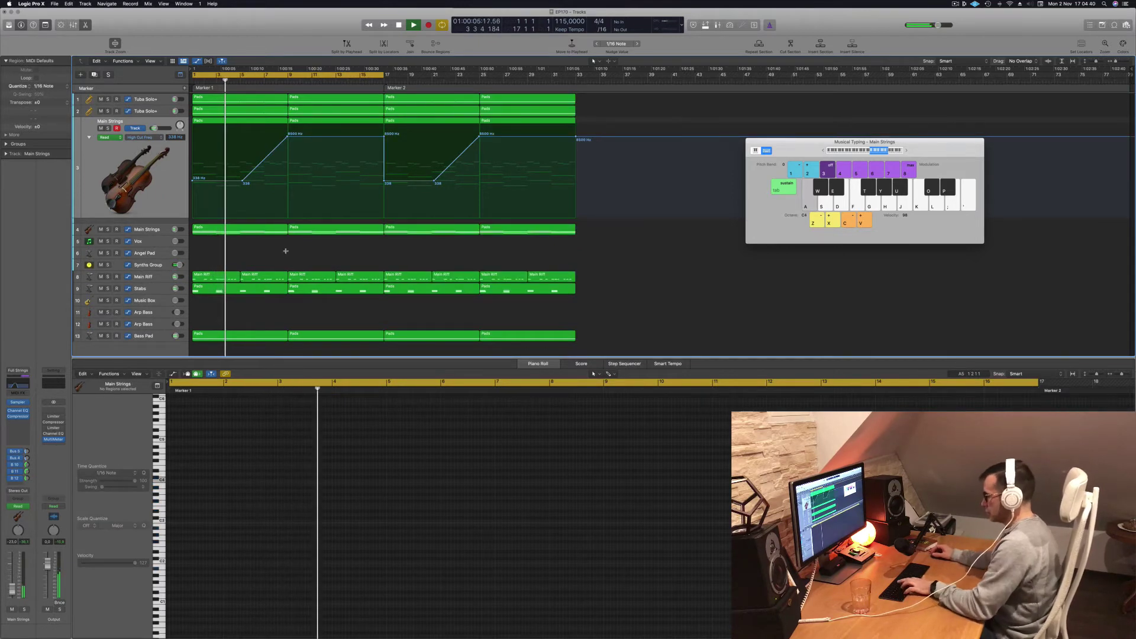
pyautogui.press('super+k')
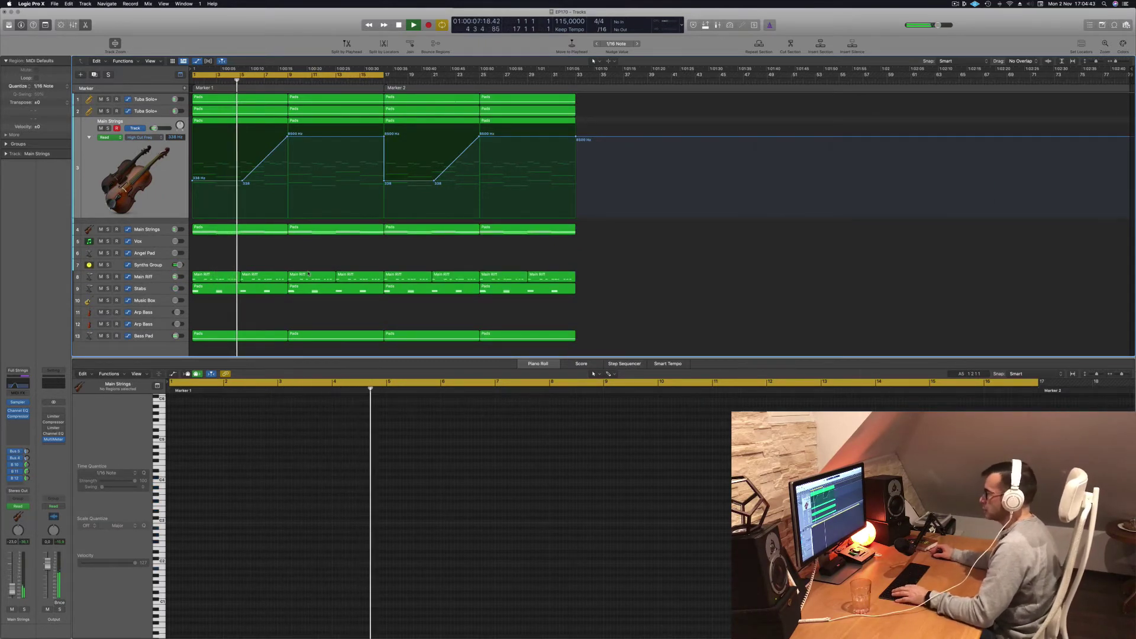
pyautogui.press('x')
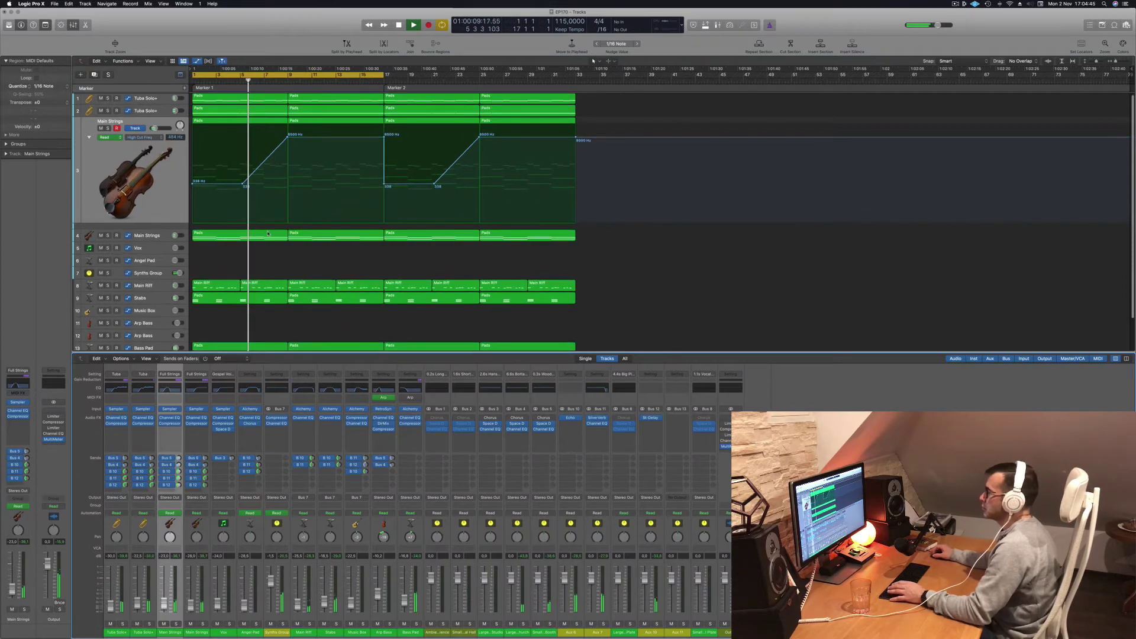
# Select the Stabs track and replay the repeated arrangement from the start.
pyautogui.scroll(-1, 267, 234)
pyautogui.press('space')
pyautogui.click(135, 273)
pyautogui.press('space')
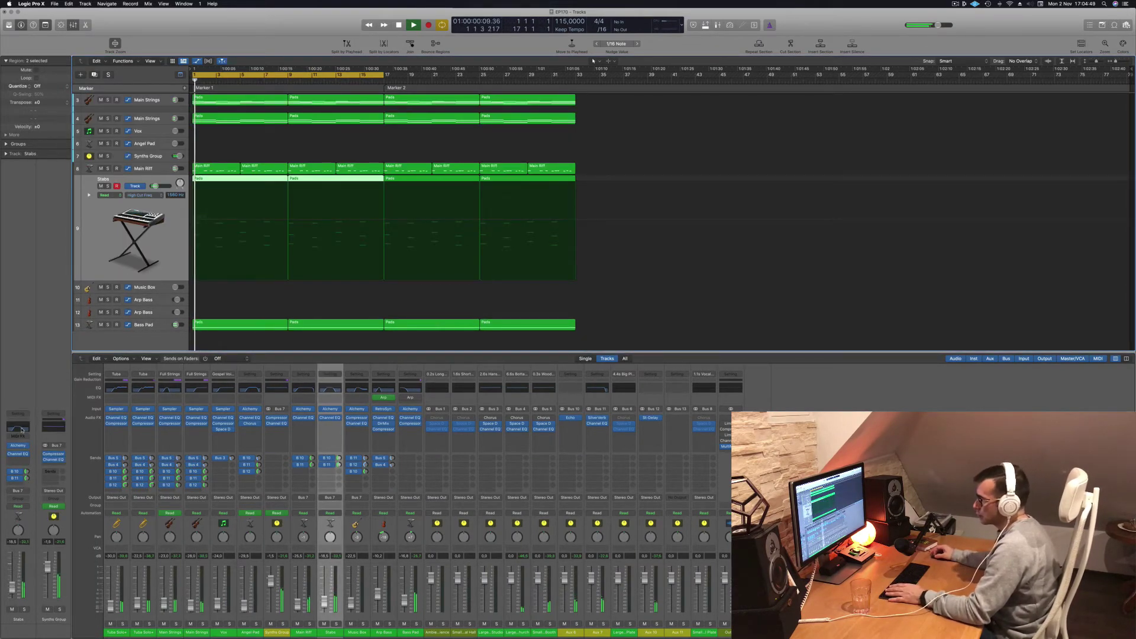
# Lower the high cut in the Stabs track's Channel EQ to about 575 Hz and close the EQ.
pyautogui.click(18, 427)
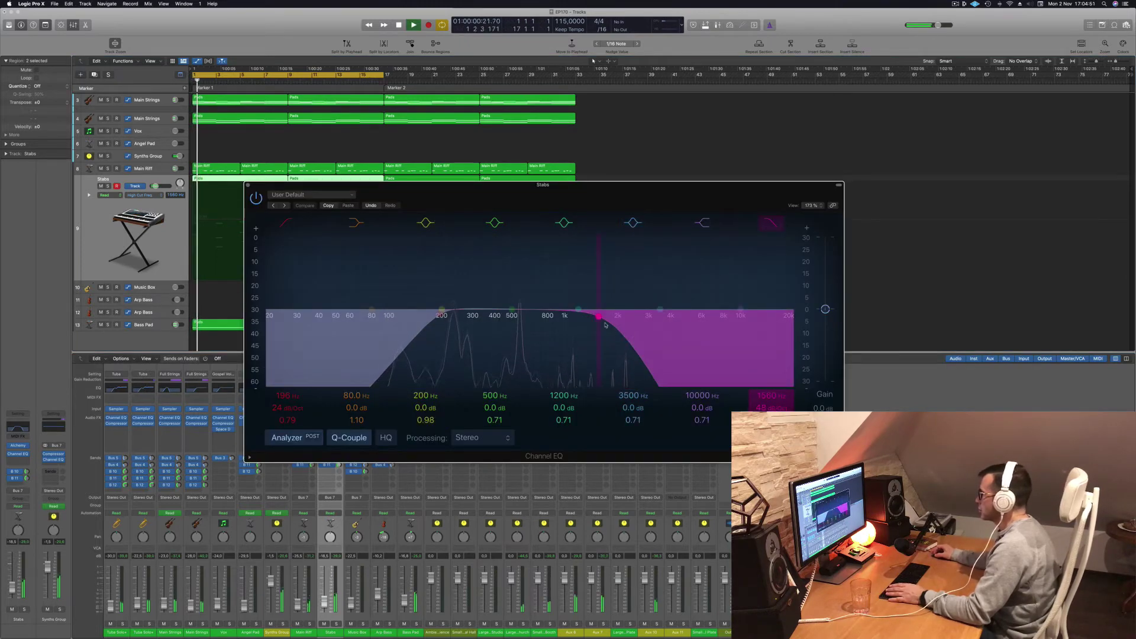
pyautogui.moveTo(604, 323); pyautogui.dragTo(535, 321)
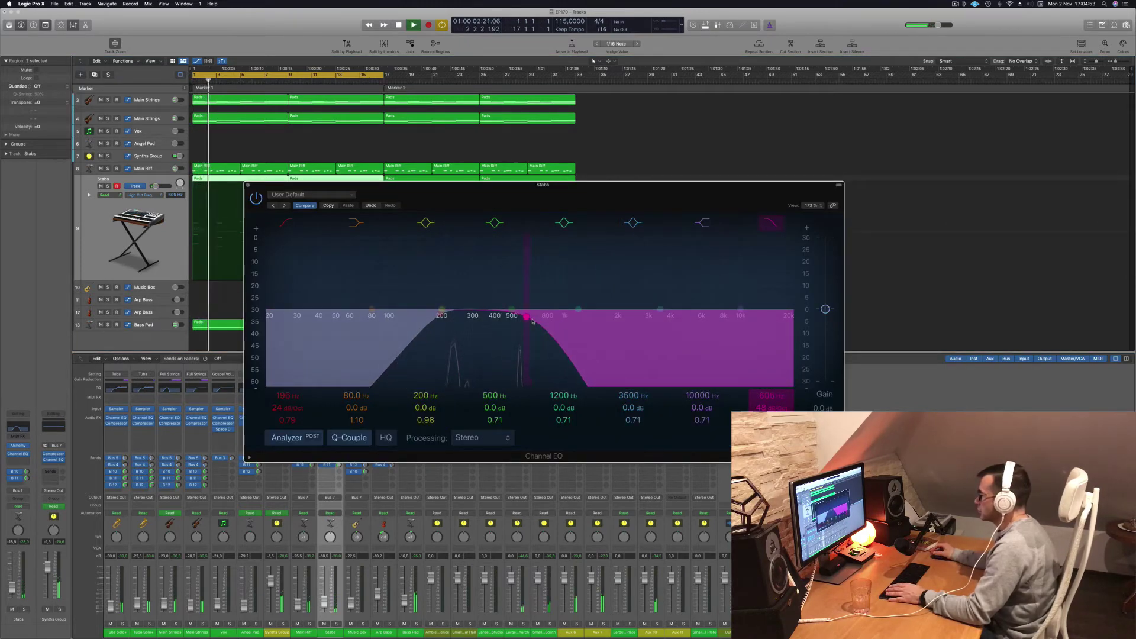
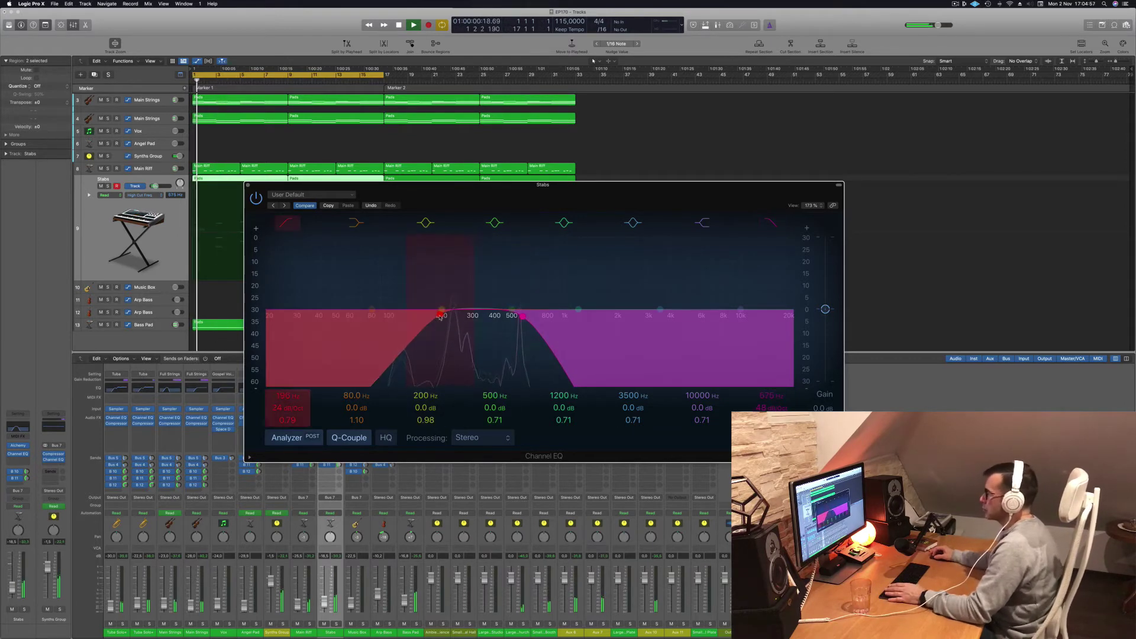
pyautogui.click(248, 186)
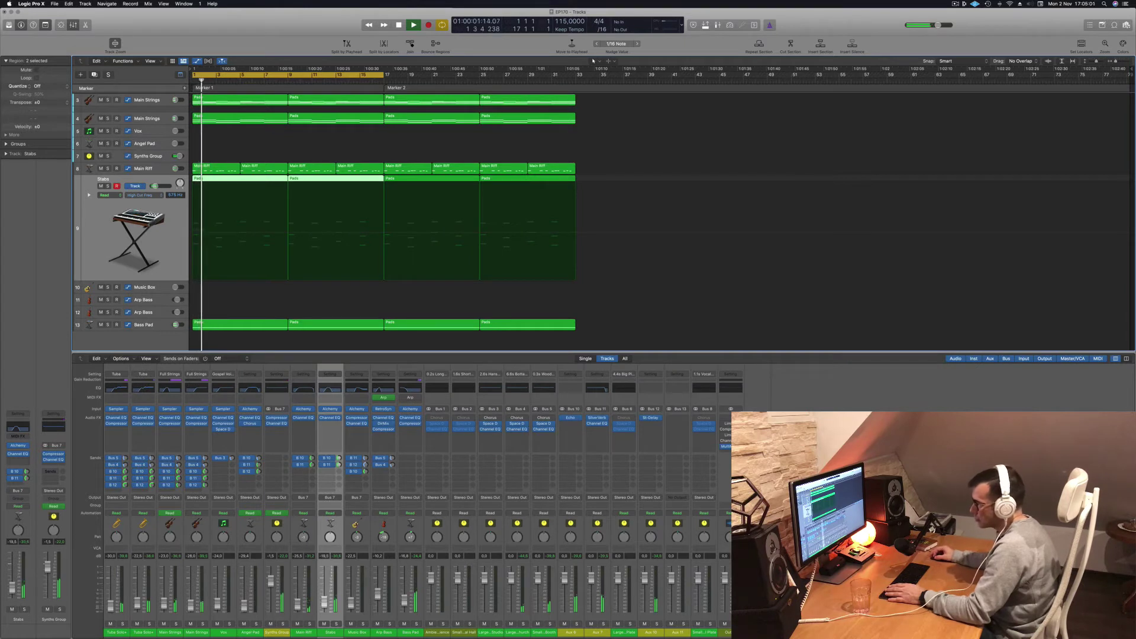
# Turn on the high cut band in the Channel EQ of the second Main Strings track and resume playback.
pyautogui.click(137, 119)
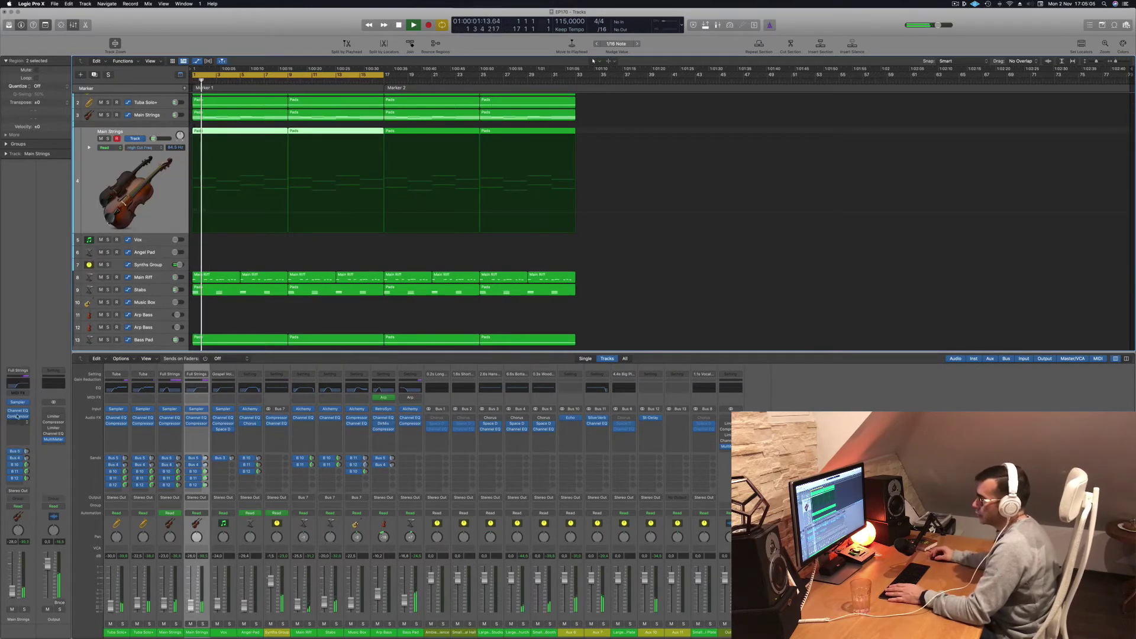
pyautogui.click(17, 386)
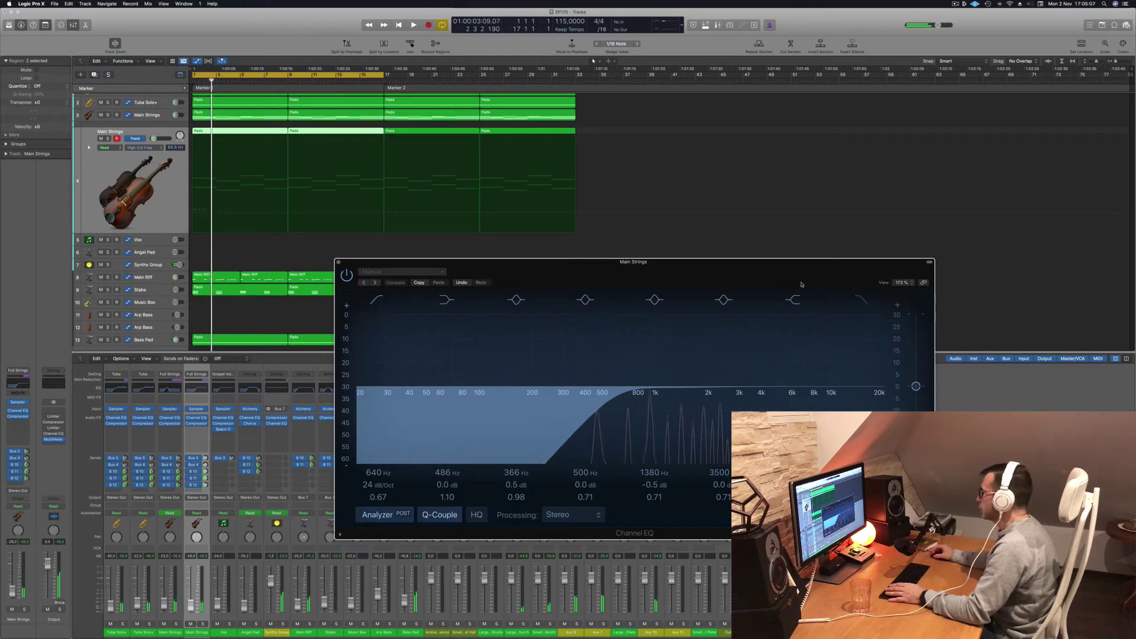
pyautogui.press('space')
pyautogui.click(856, 300)
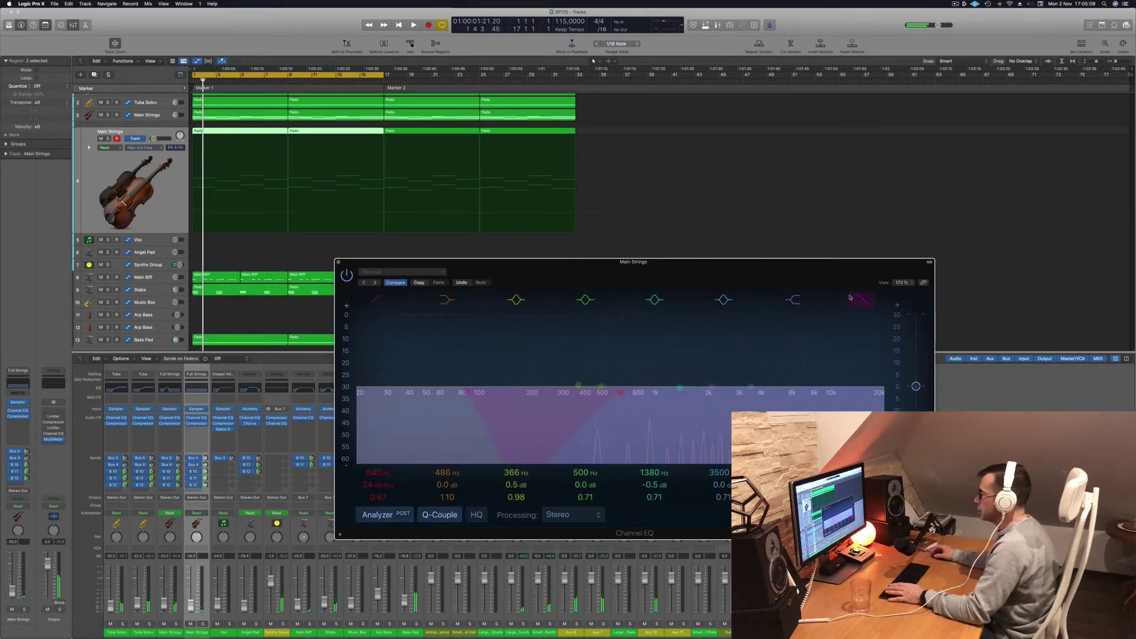
pyautogui.press('space')
# Automate the second Main Strings track's high cut to rise from bar 1 to bar 9 and drop back there, with its Channel EQ closed.
pyautogui.click(195, 214)
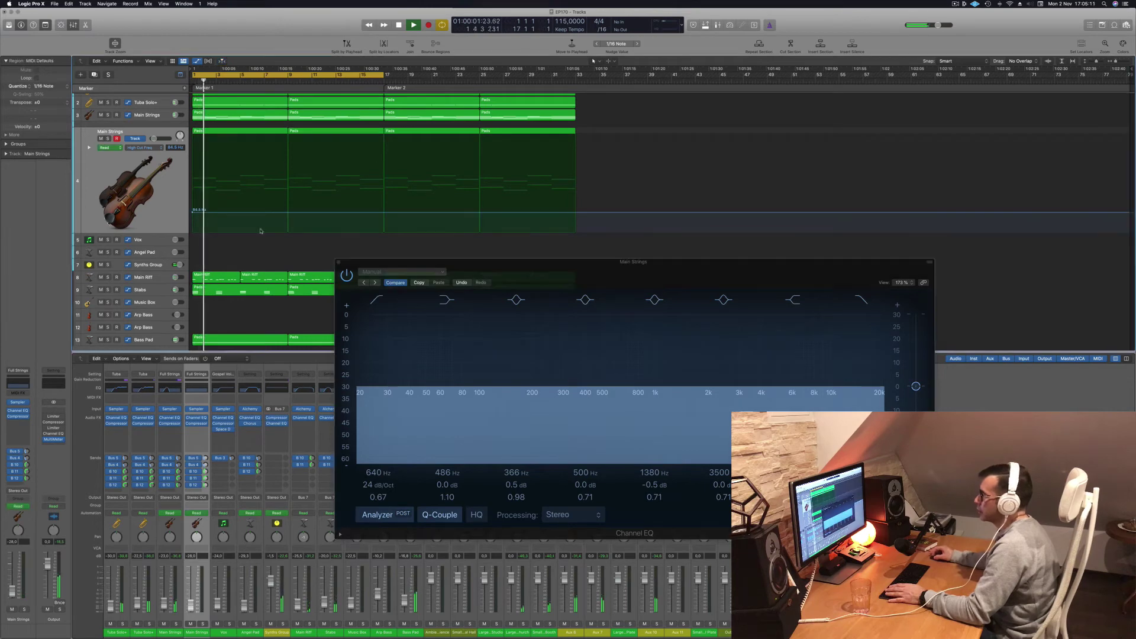
pyautogui.click(339, 263)
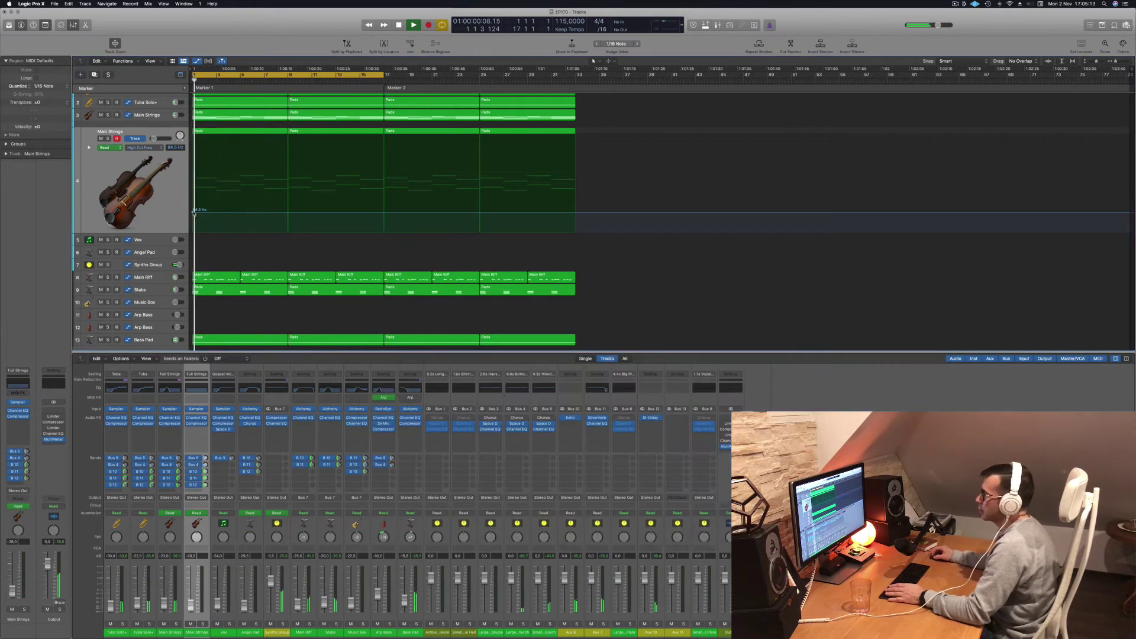
pyautogui.moveTo(194, 211); pyautogui.dragTo(193, 194)
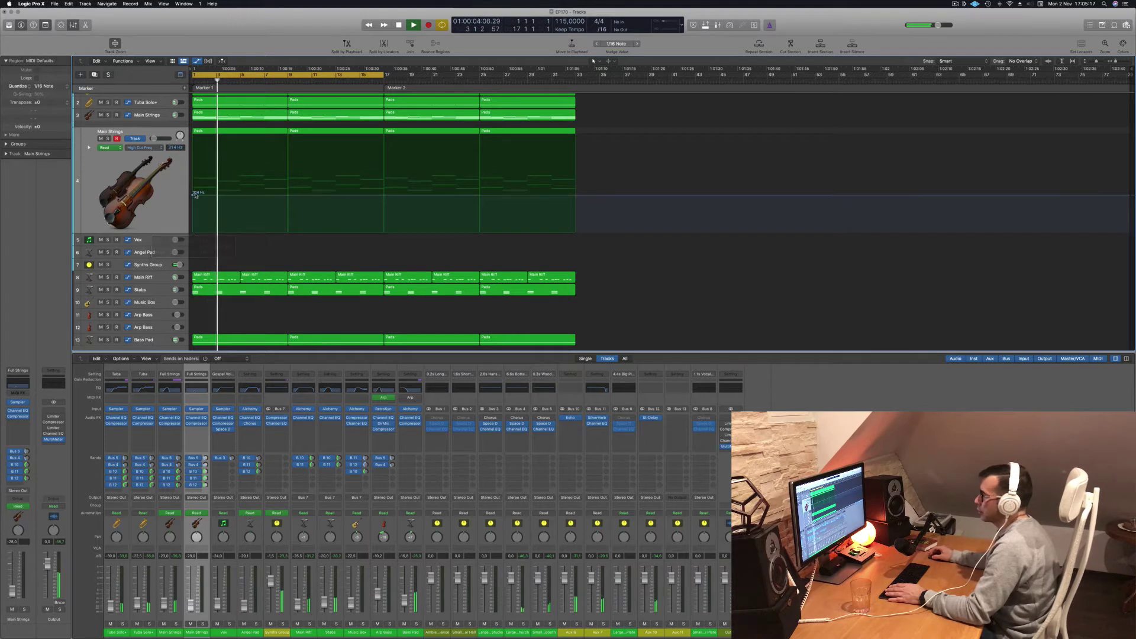
pyautogui.moveTo(287, 197)
pyautogui.mouseDown()
pyautogui.moveTo(288, 138)
pyautogui.moveTo(288, 198)
pyautogui.mouseUp()
pyautogui.press('Return')
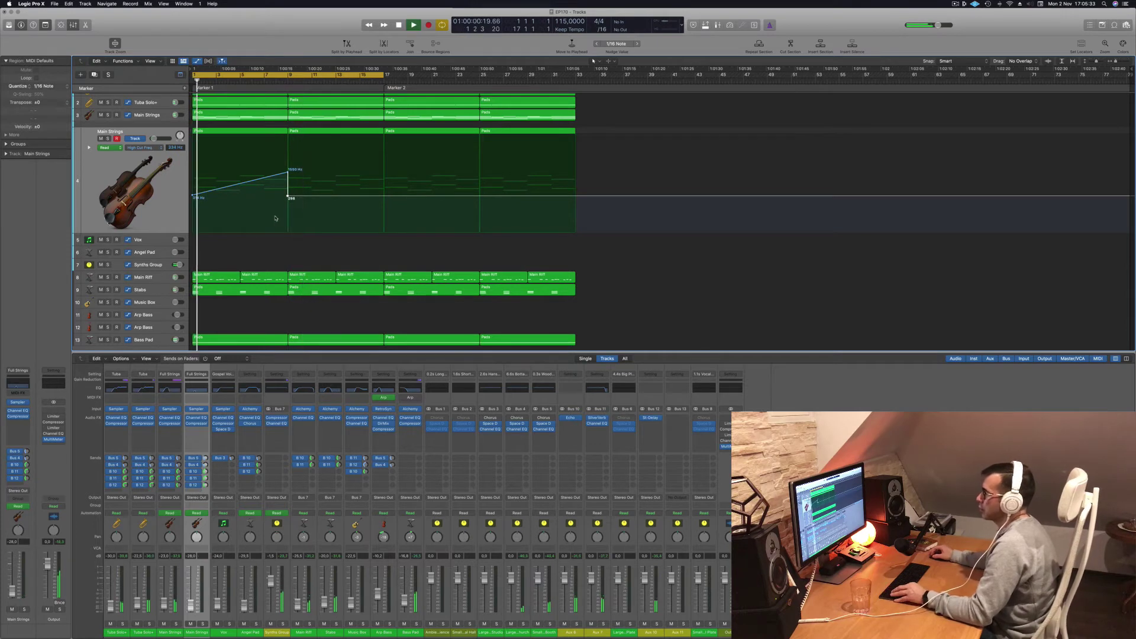
# Delete the first Stabs region, spanning bars 1 to 9.
pyautogui.click(240, 289)
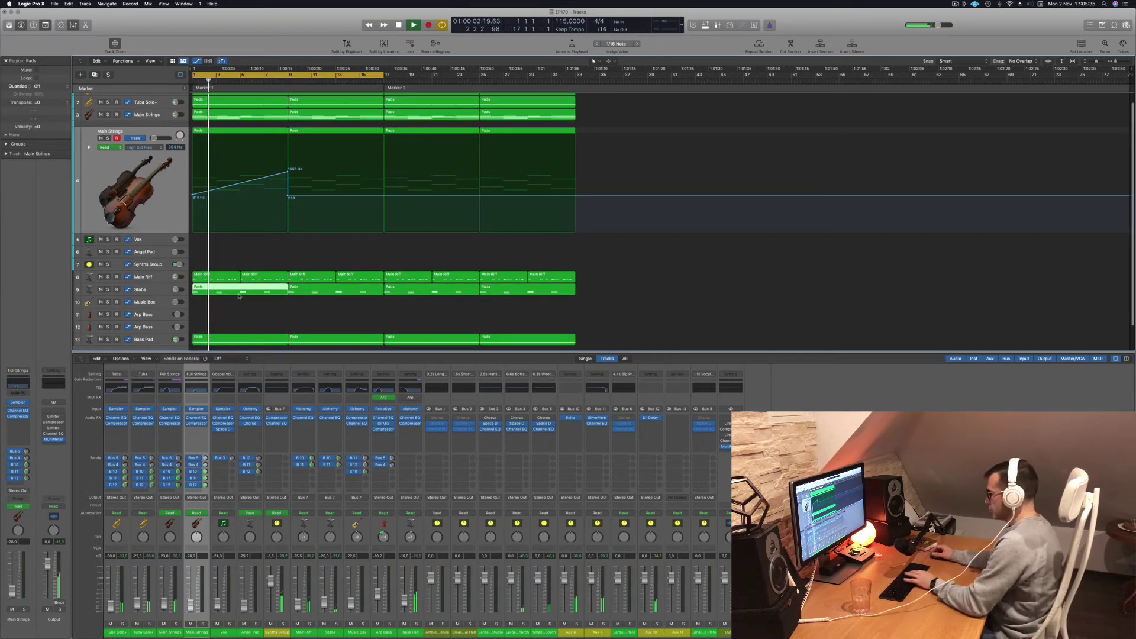
pyautogui.press('Delete')
pyautogui.scroll(-3, 230, 298)
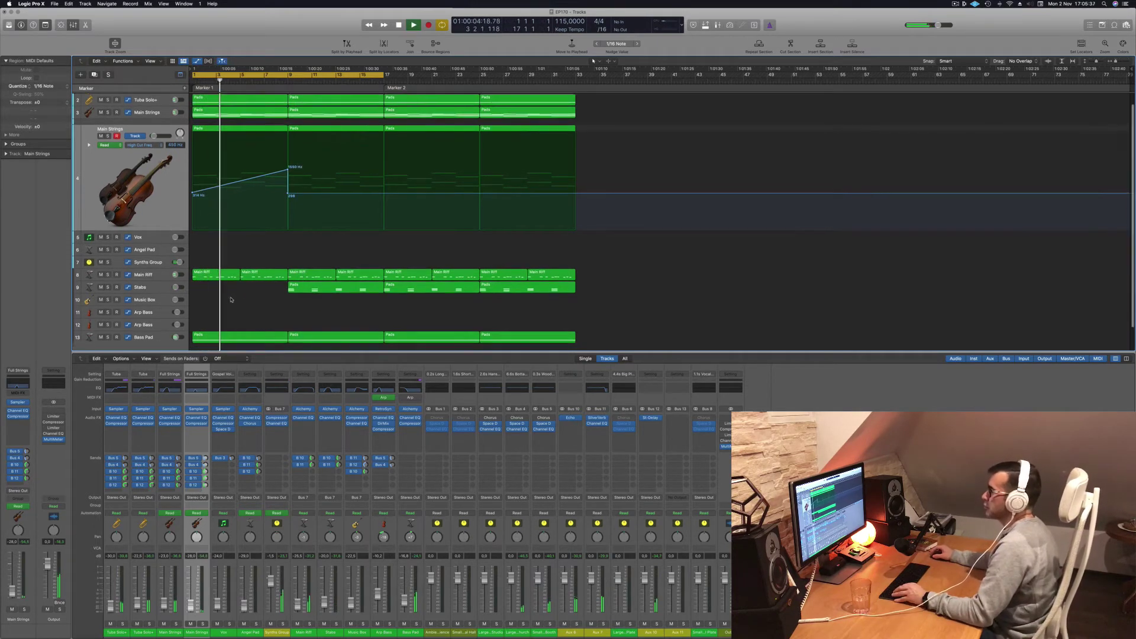
# Audition the first Tuba Solo track and the first Main Strings track in solo, and stop playback.
pyautogui.scroll(3, 244, 231)
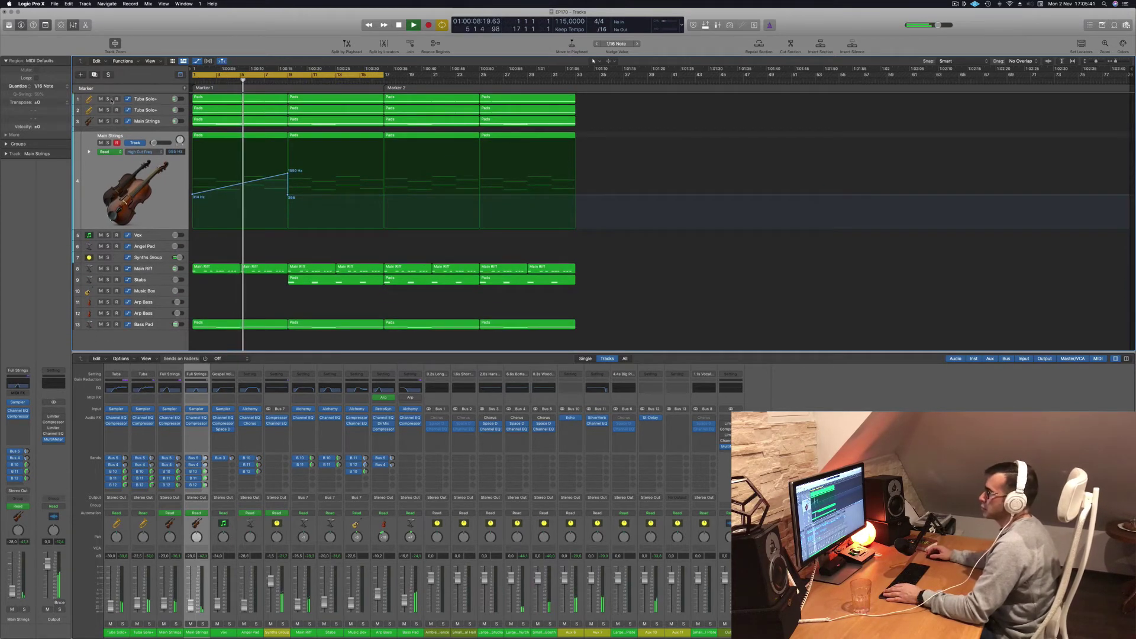
pyautogui.click(108, 99)
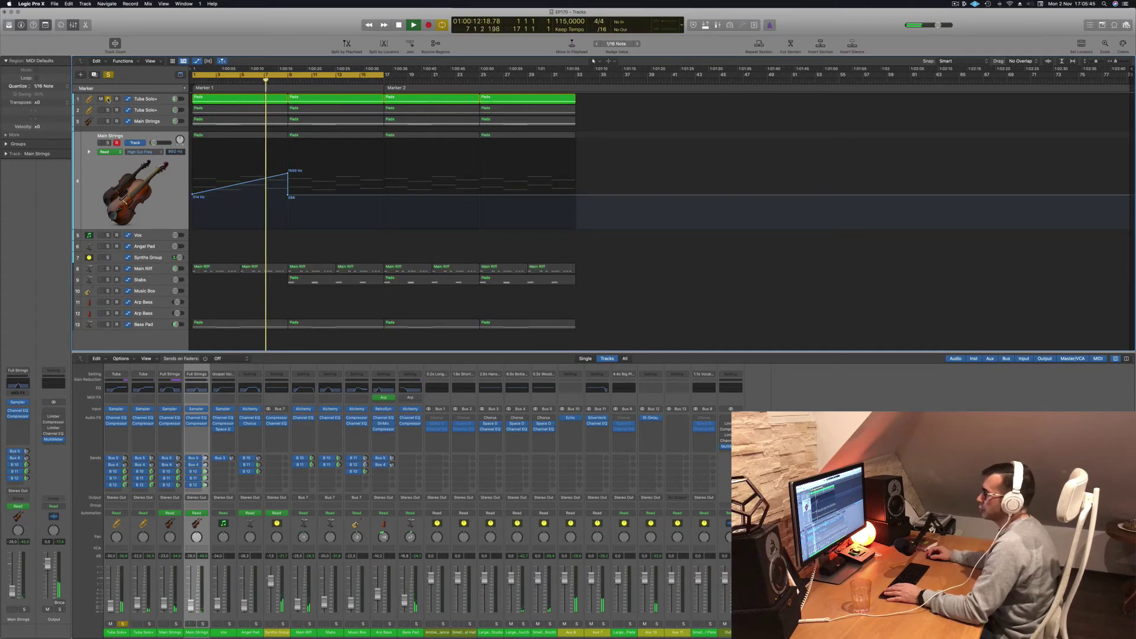
pyautogui.click(108, 99)
pyautogui.press('space')
pyautogui.click(151, 121)
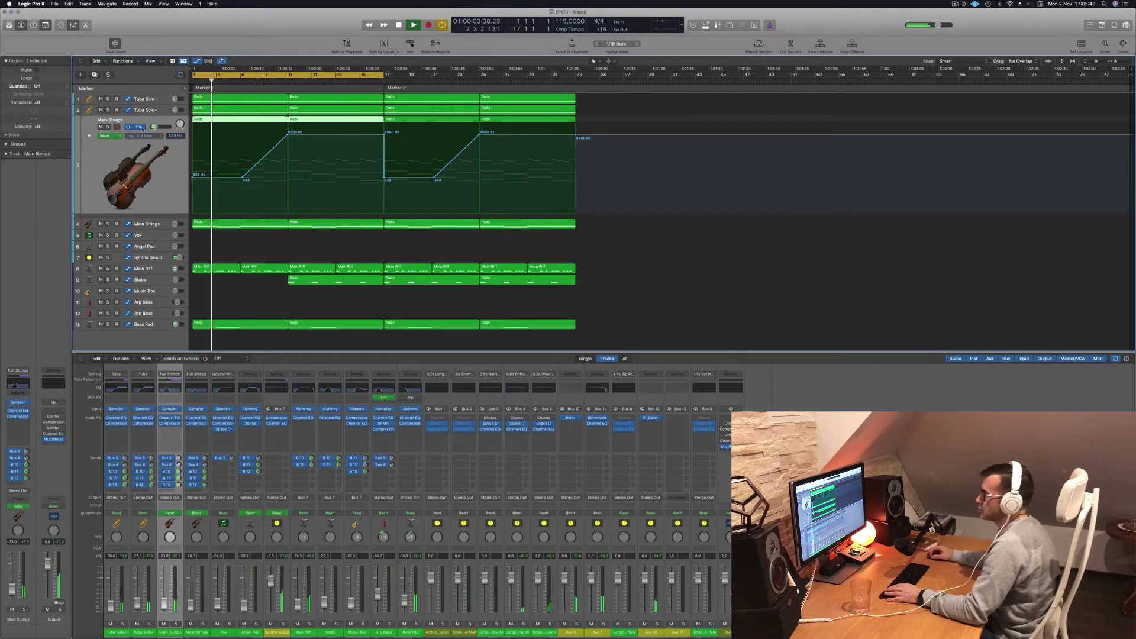
pyautogui.click(107, 127)
pyautogui.click(107, 127)
pyautogui.press('space')
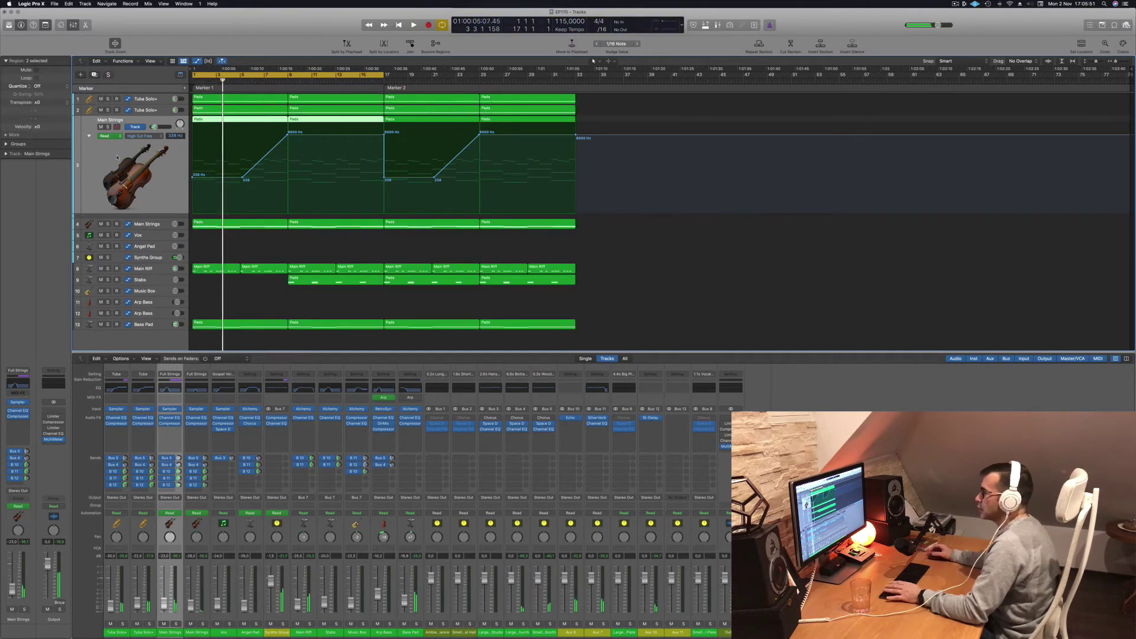
# Pull the Main Strings high-cut automation down at bar 9 so it ramps up again from its low level to bar 17.
pyautogui.click(288, 135)
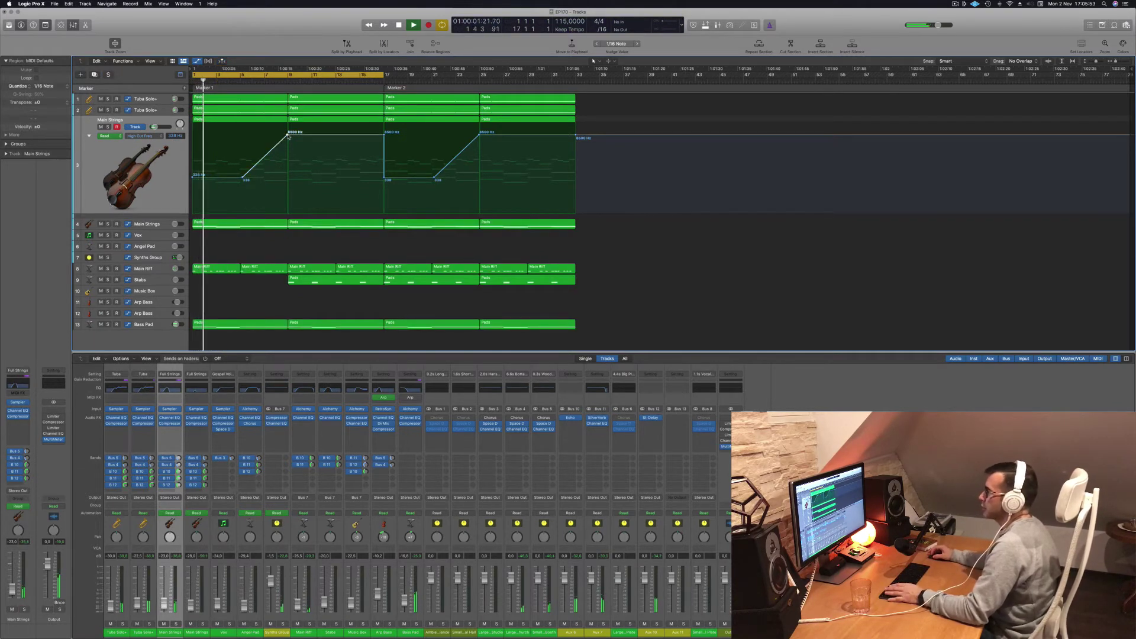
pyautogui.moveTo(289, 135); pyautogui.dragTo(287, 178)
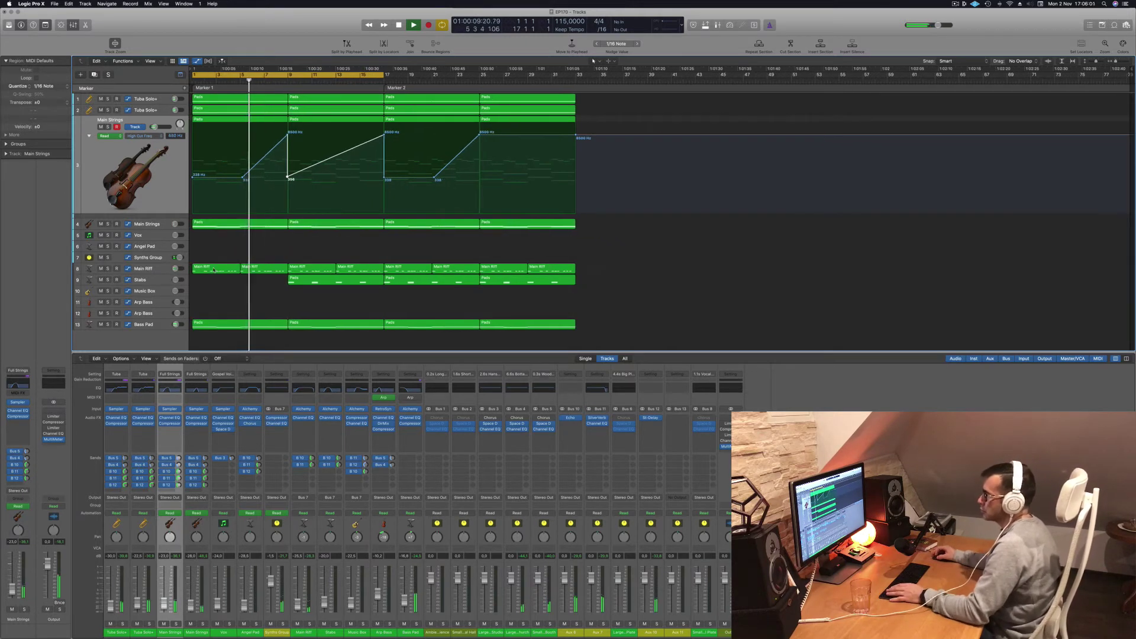
pyautogui.scroll(-1, 213, 270)
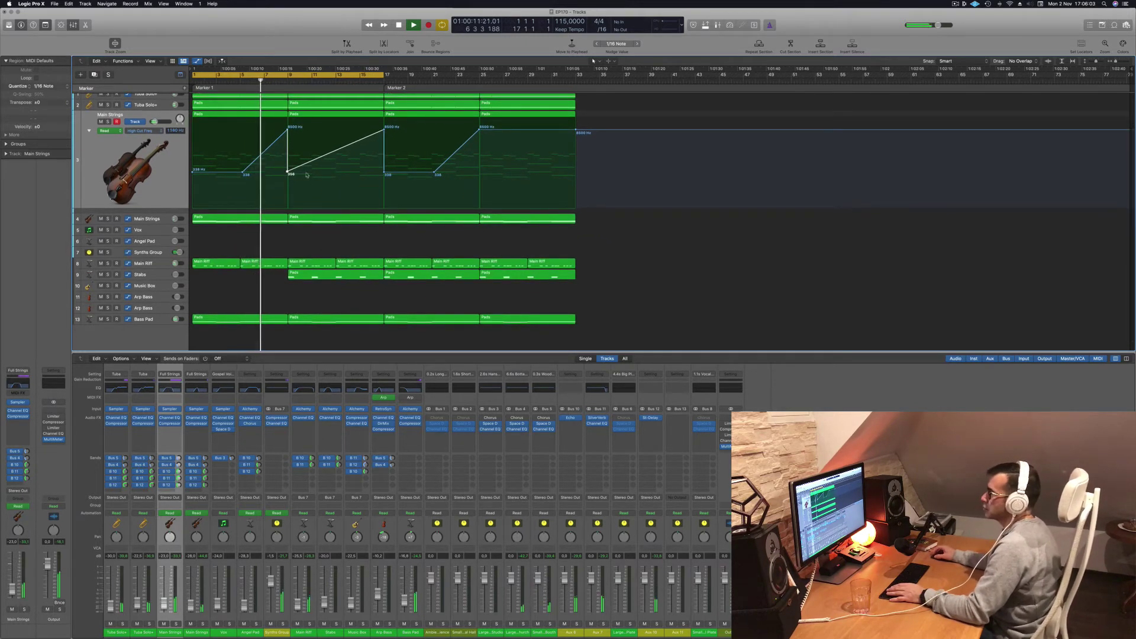
pyautogui.scroll(1, 249, 142)
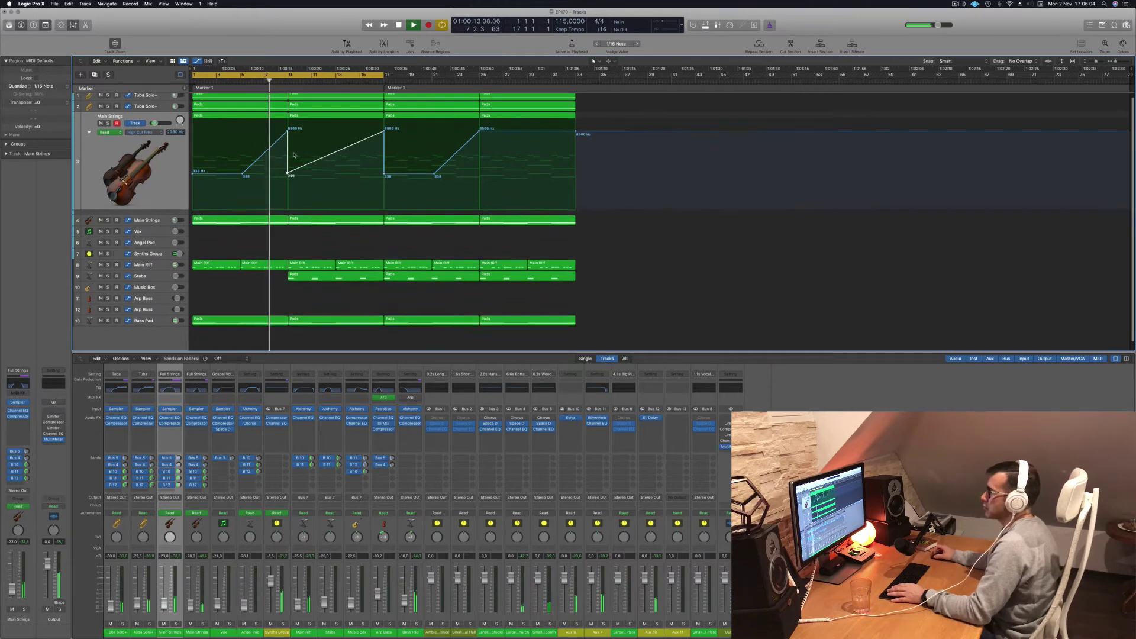
# Copy the first Pads region from Main Strings to bar 1 of the lower Arp Bass track and open the copy in the Piano Roll.
pyautogui.click(237, 110)
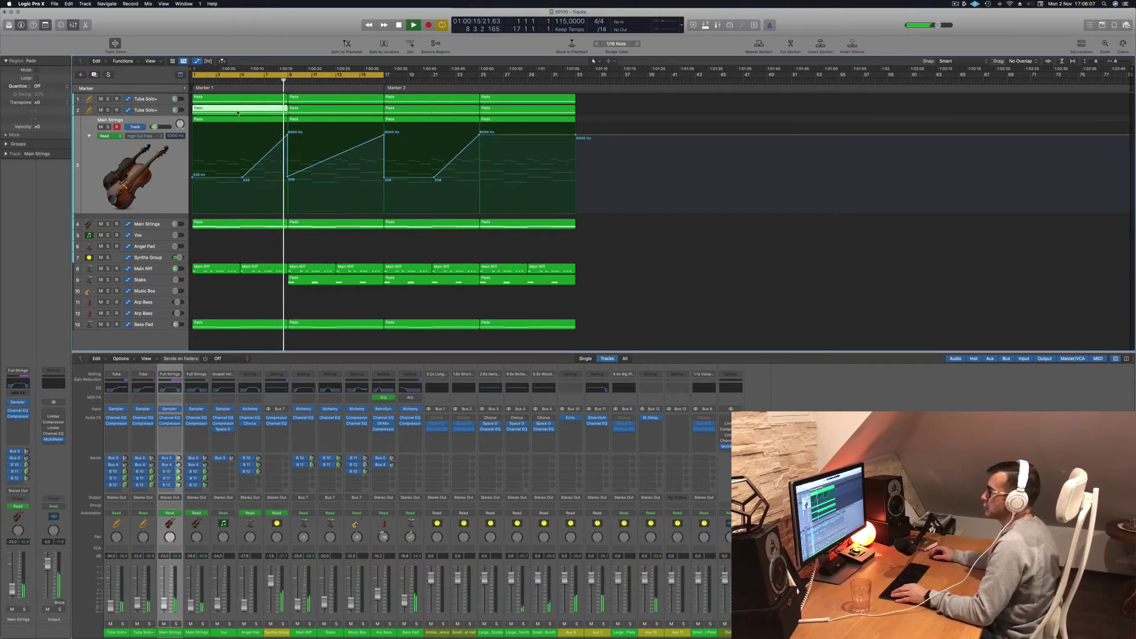
pyautogui.moveTo(237, 120); pyautogui.dragTo(220, 315)
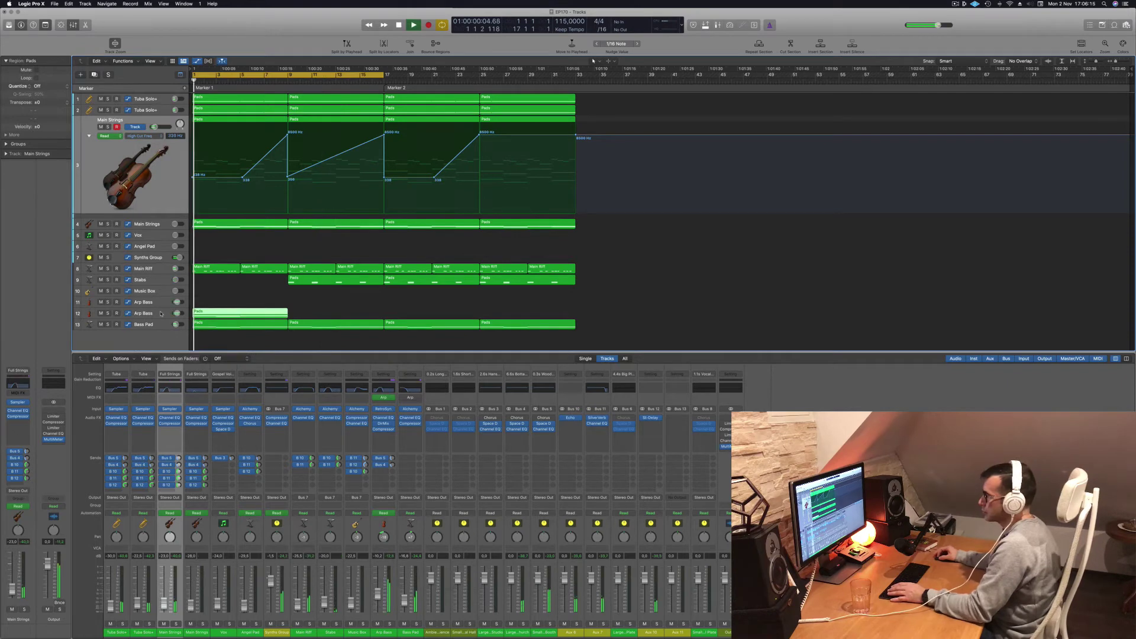
pyautogui.click(161, 314)
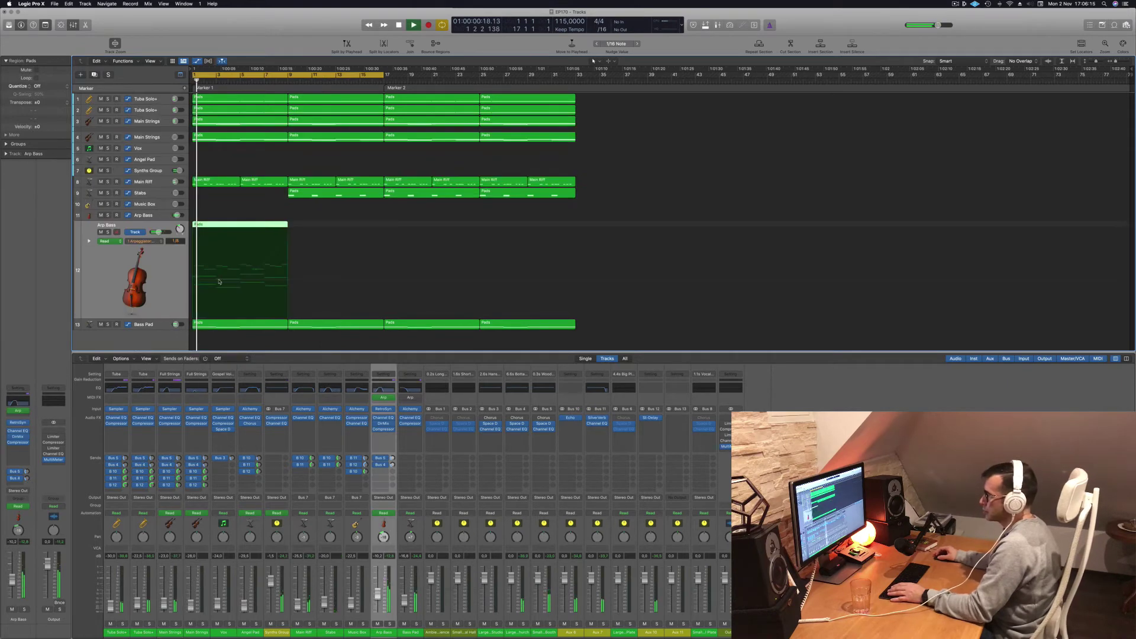
pyautogui.doubleClick(257, 224)
pyautogui.press('space')
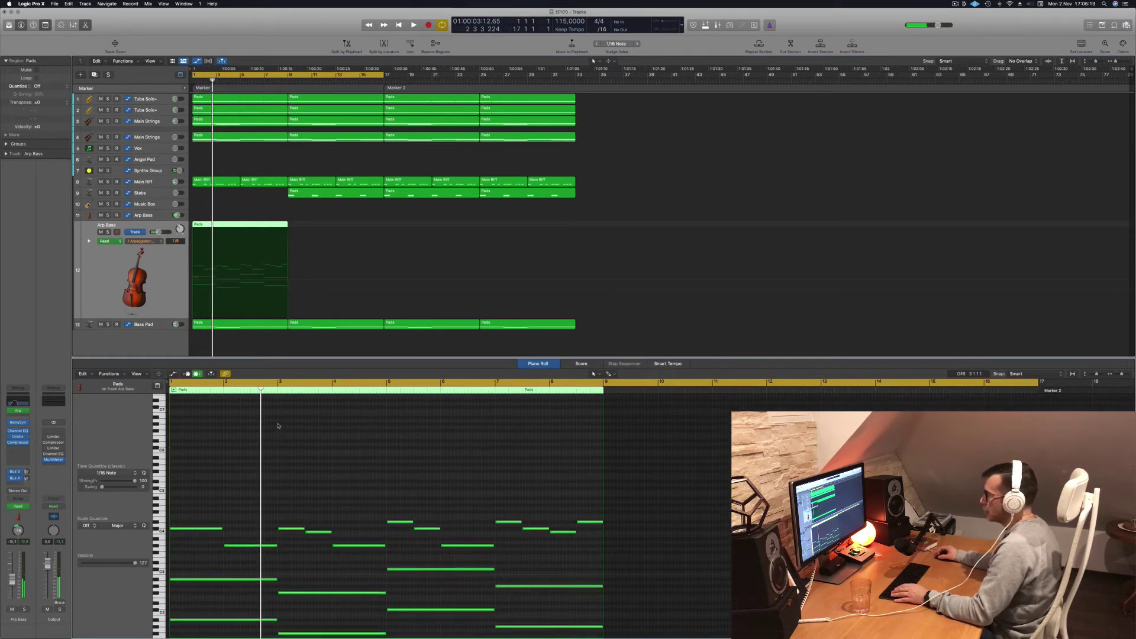
# Lengthen the top note at bar 3 to a full bar and divide the sustained low notes in bars 1–4 into one-bar notes.
pyautogui.scroll(-3, 317, 494)
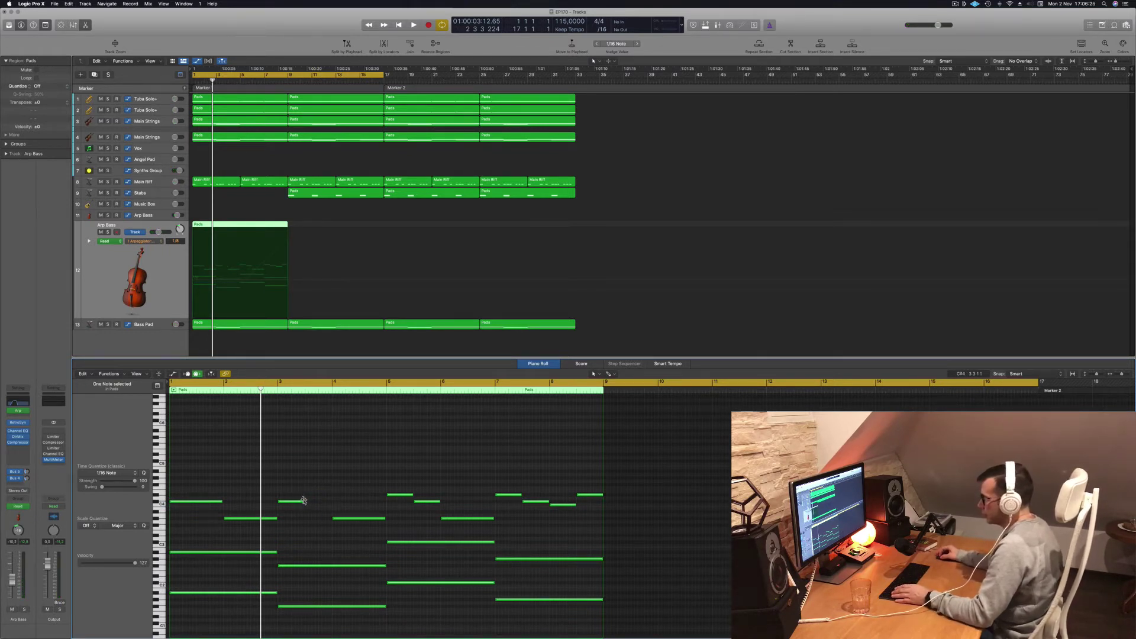
pyautogui.moveTo(304, 501); pyautogui.dragTo(331, 503)
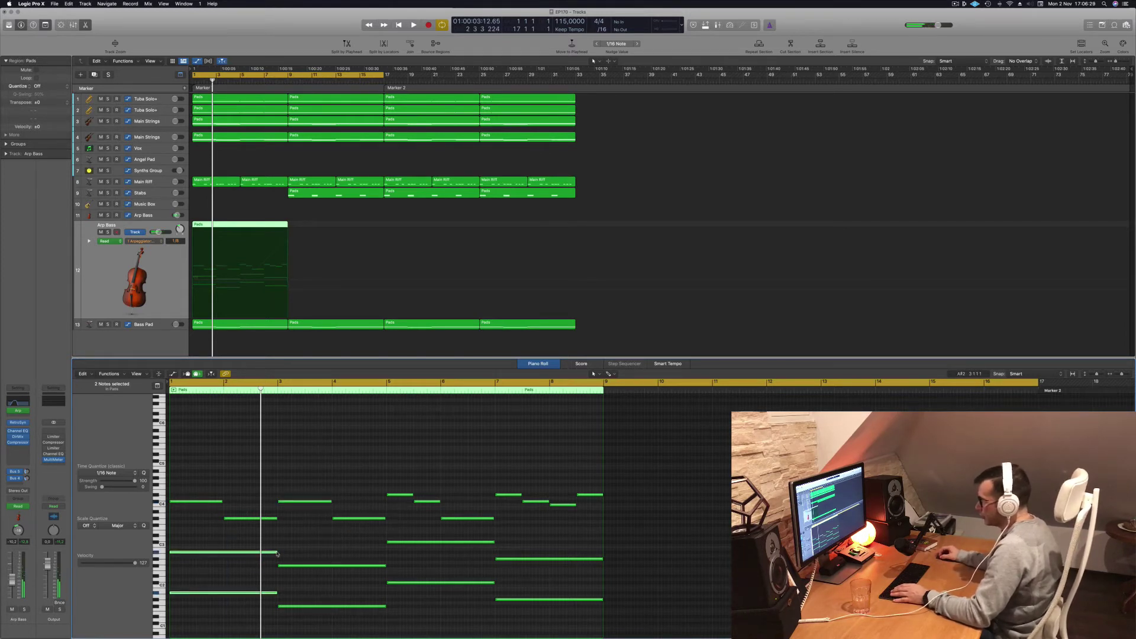
pyautogui.moveTo(278, 554); pyautogui.dragTo(254, 556)
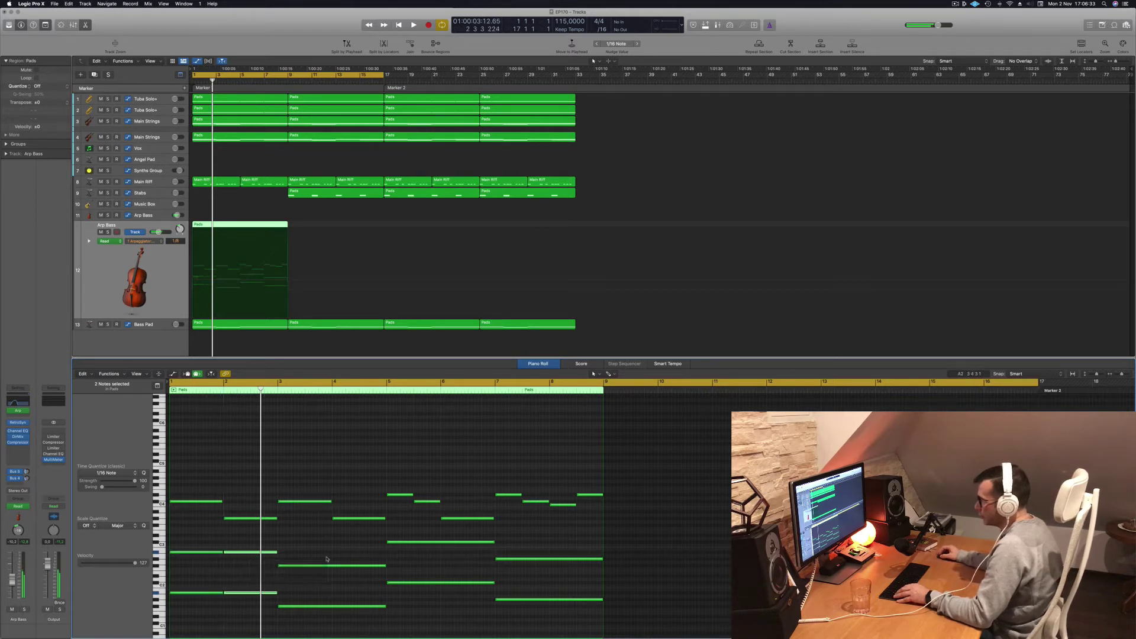
pyautogui.moveTo(344, 553); pyautogui.dragTo(343, 623)
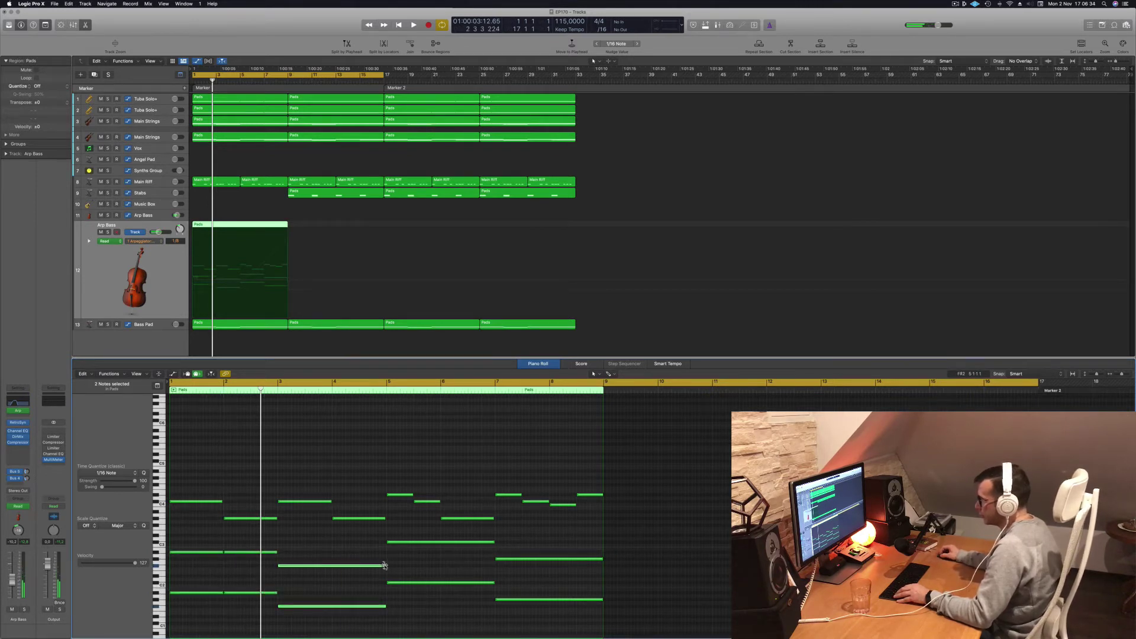
pyautogui.moveTo(385, 565); pyautogui.dragTo(332, 569)
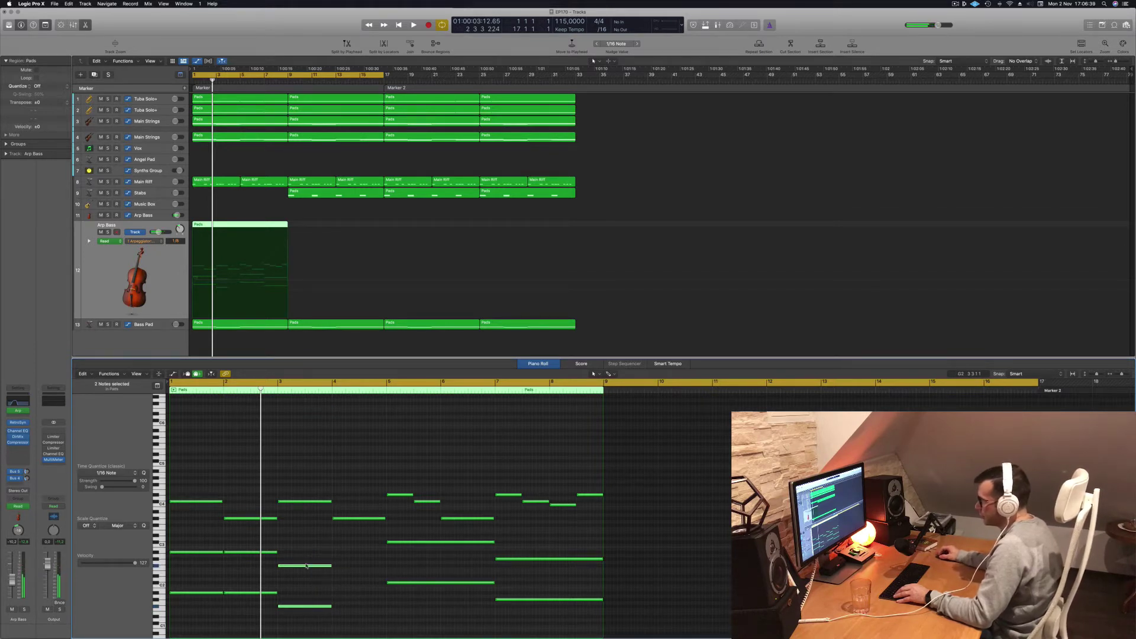
pyautogui.moveTo(335, 570); pyautogui.dragTo(363, 567)
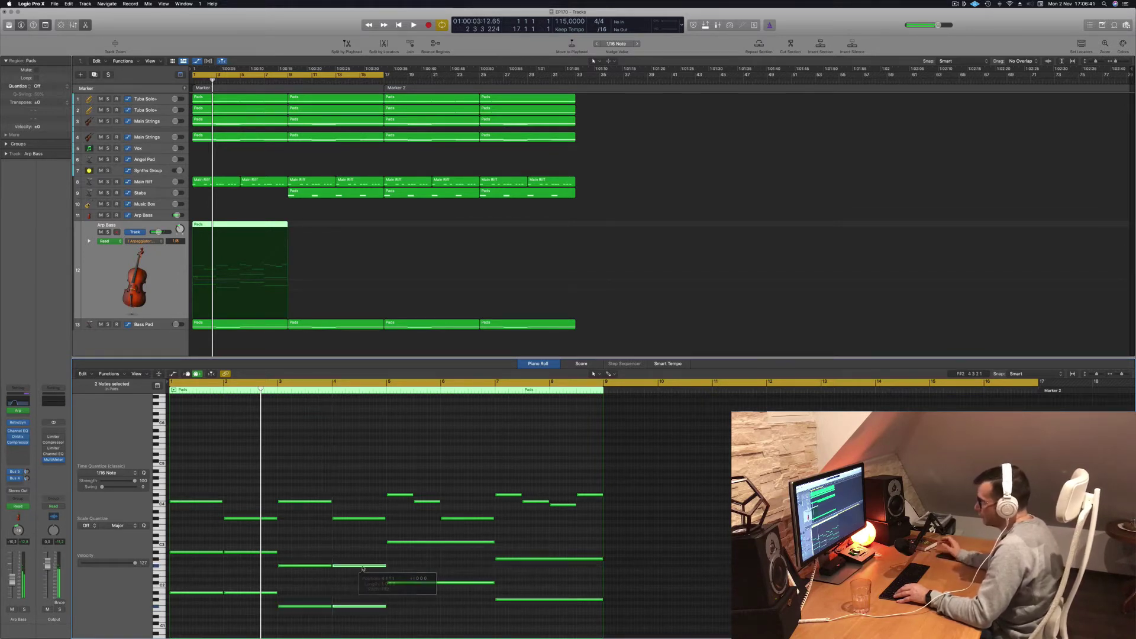
# Shorten the sustained low notes at bars 5 and 7 to one bar and duplicate them into bars 6 and 8.
pyautogui.moveTo(417, 533); pyautogui.dragTo(423, 604)
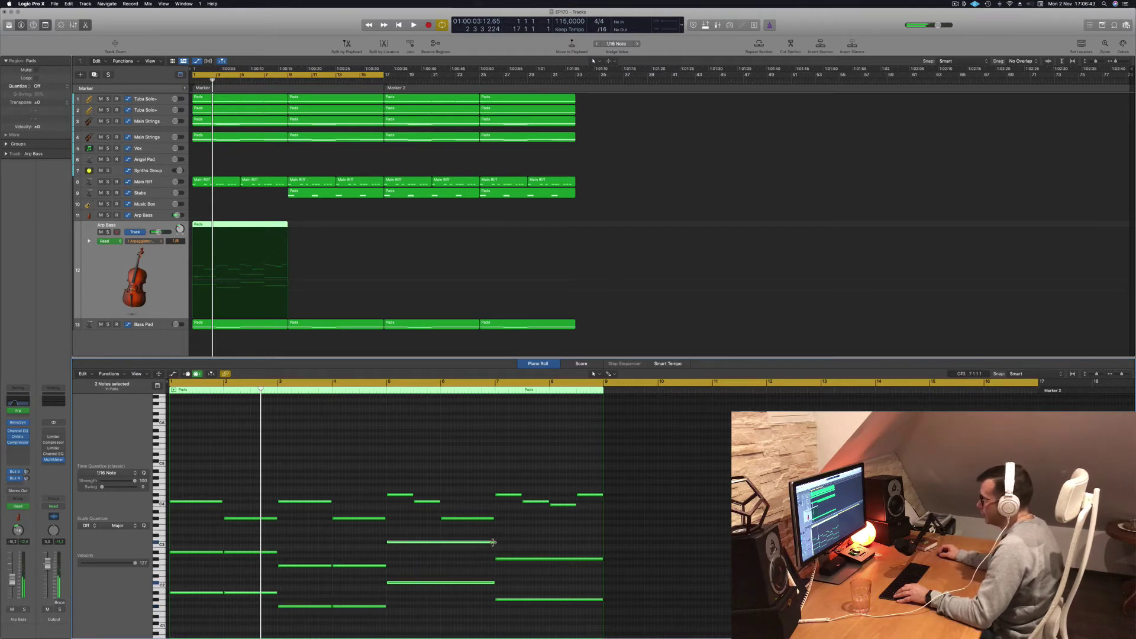
pyautogui.moveTo(494, 542)
pyautogui.mouseDown()
pyautogui.moveTo(437, 546)
pyautogui.moveTo(477, 542)
pyautogui.mouseUp()
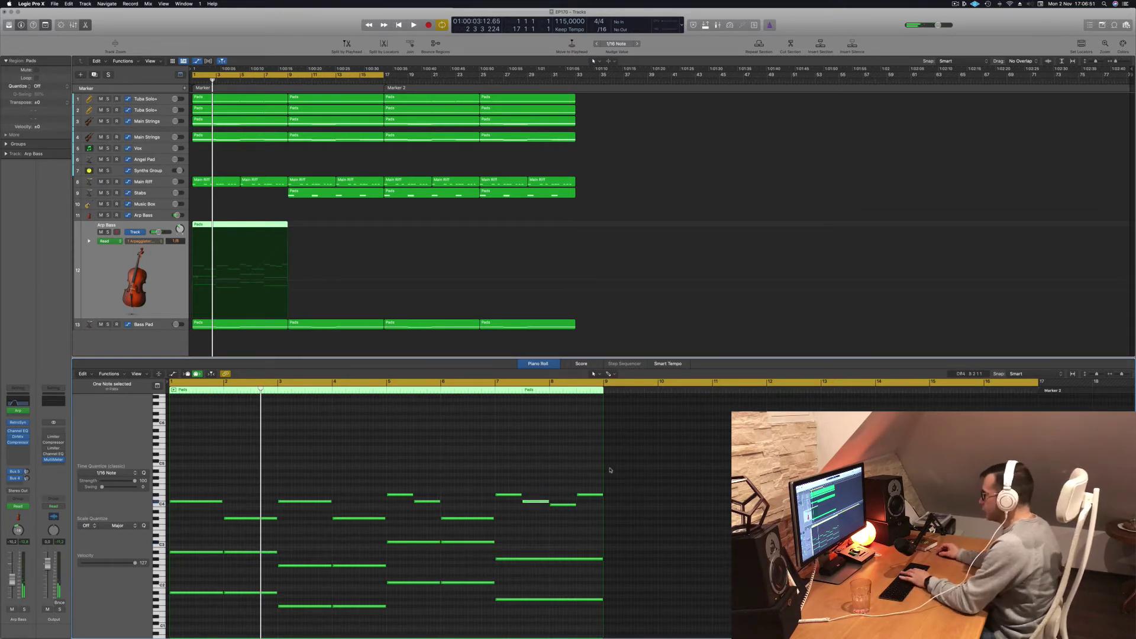
pyautogui.moveTo(537, 624); pyautogui.dragTo(539, 630)
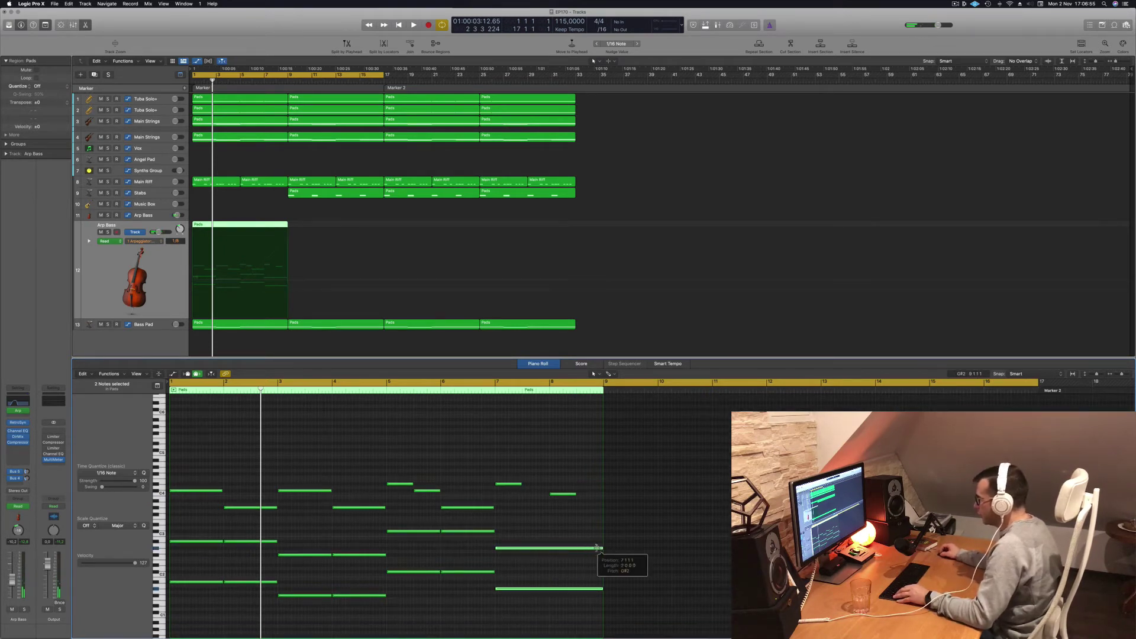
pyautogui.moveTo(597, 547)
pyautogui.mouseDown()
pyautogui.moveTo(547, 548)
pyautogui.moveTo(578, 549)
pyautogui.mouseUp()
# Extend the top notes at bars 7 and 5 to one full bar each and play the part from the start.
pyautogui.moveTo(512, 474)
pyautogui.mouseDown()
pyautogui.moveTo(550, 505)
pyautogui.moveTo(597, 497)
pyautogui.moveTo(577, 499)
pyautogui.mouseUp()
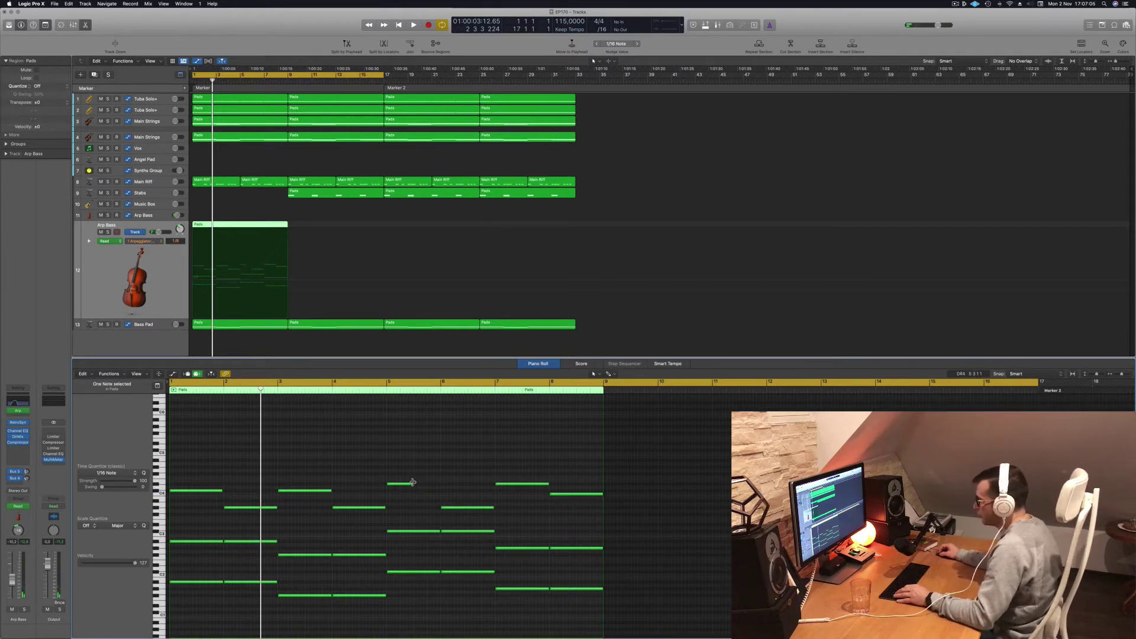
pyautogui.moveTo(412, 482); pyautogui.dragTo(440, 482)
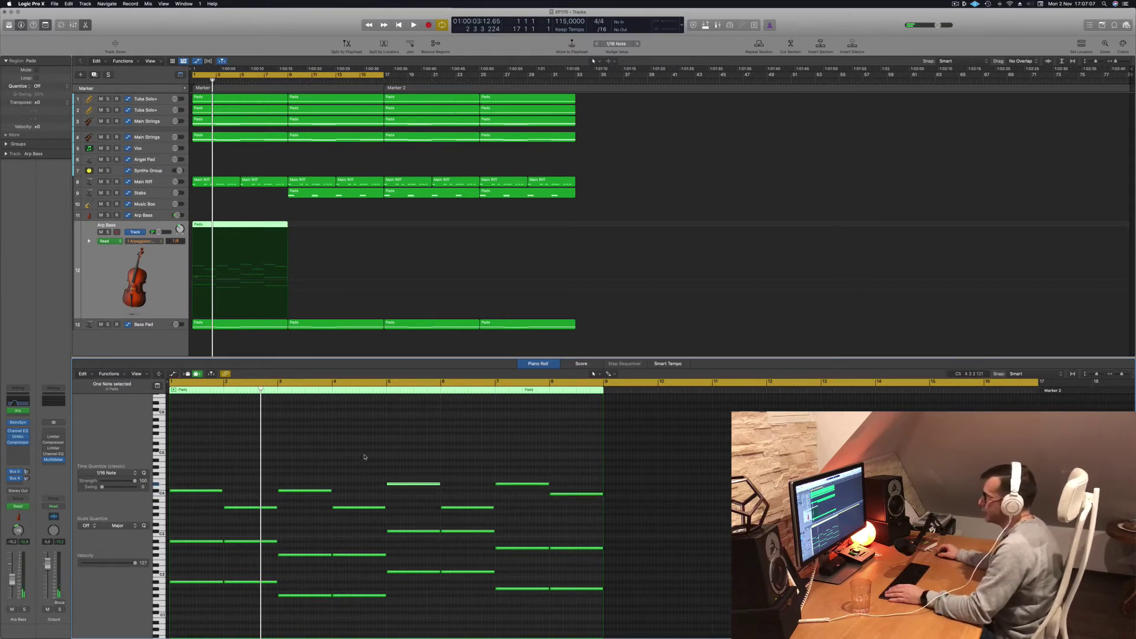
pyautogui.press('Return')
pyautogui.press('space')
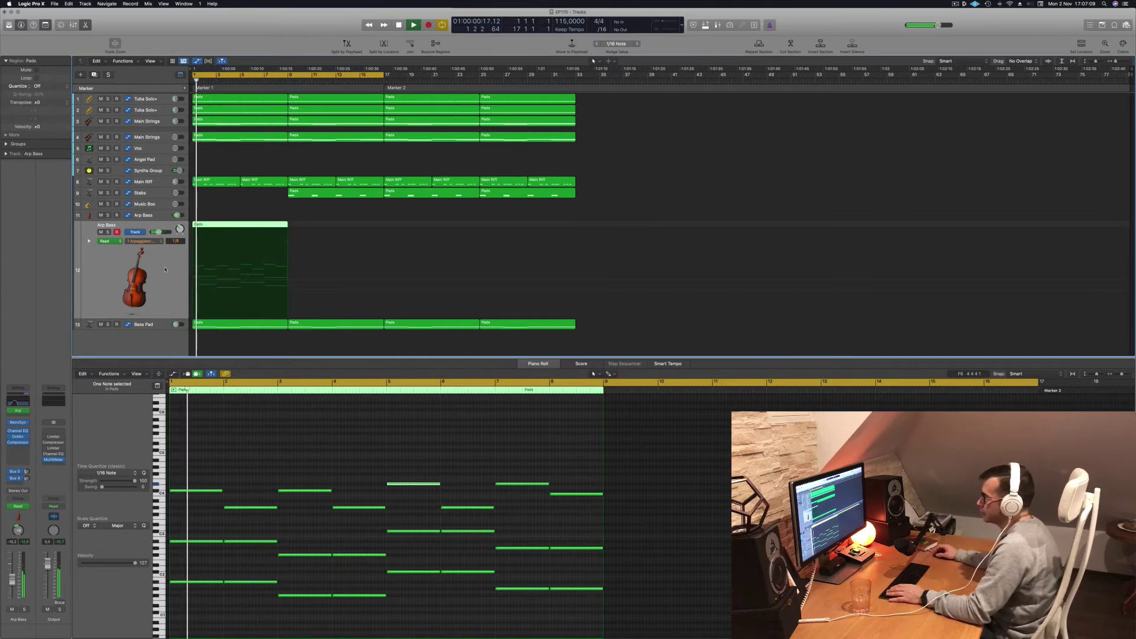
# Show the Arp Bass track's automation lanes and clear the rising High Cut Frequency curve over bars 1 to 8.
pyautogui.click(142, 241)
pyautogui.click(91, 279)
pyautogui.press('Return')
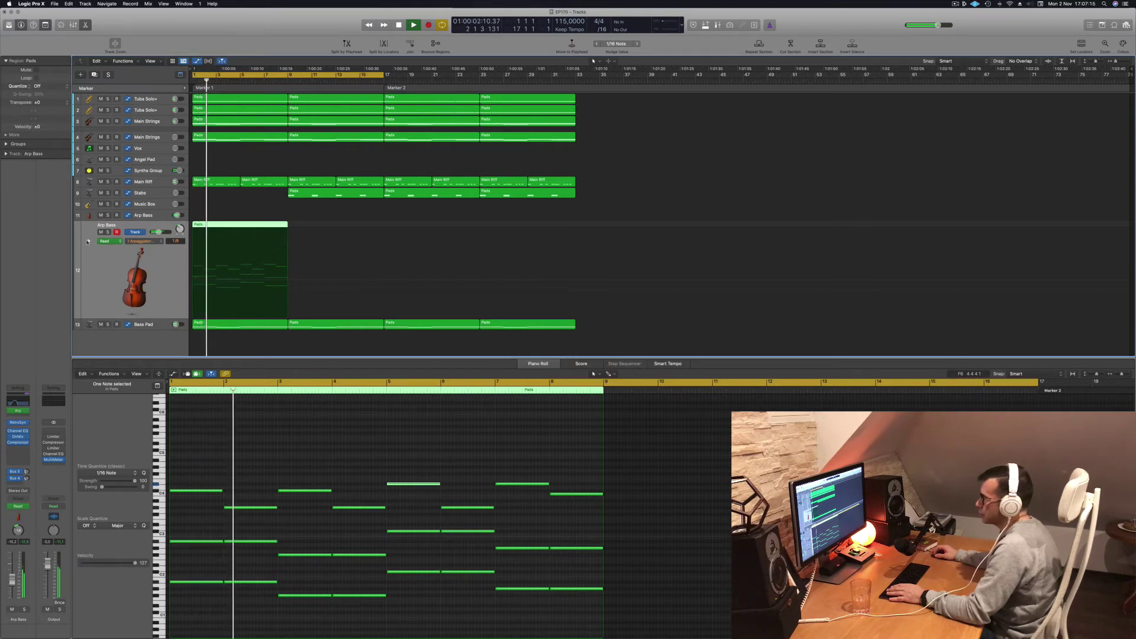
pyautogui.click(90, 242)
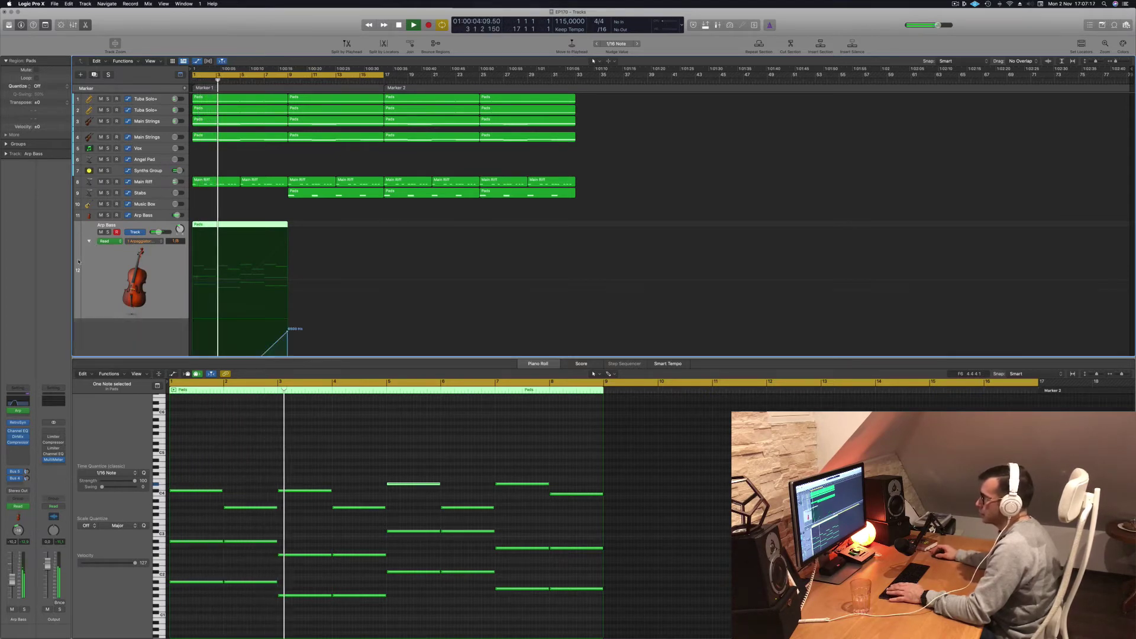
pyautogui.scroll(-5, 225, 291)
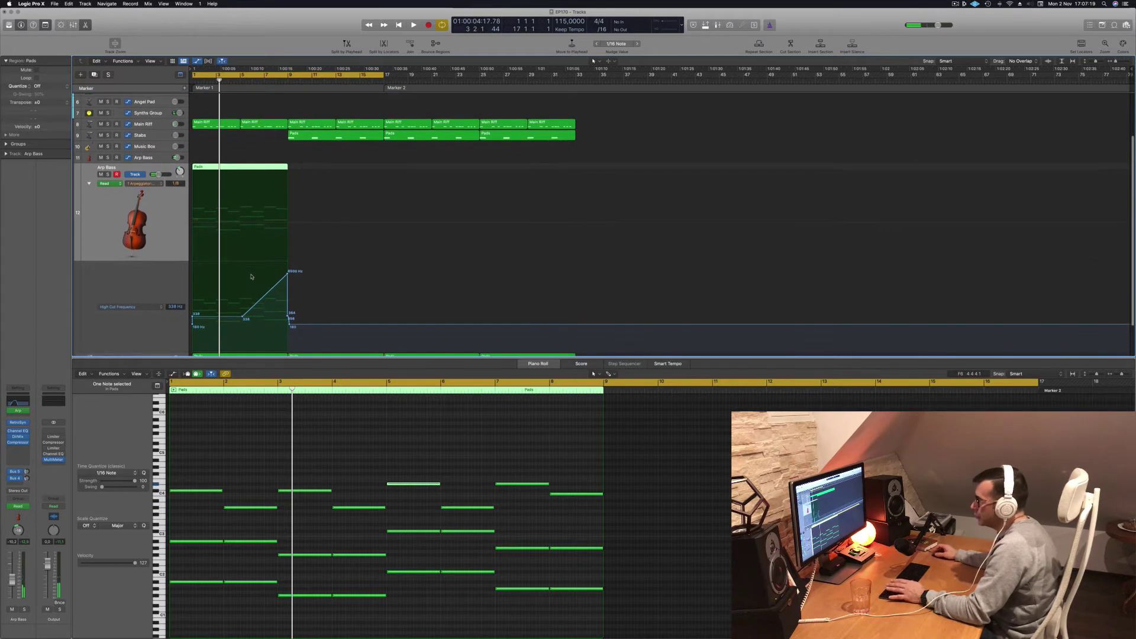
pyautogui.press('space')
pyautogui.moveTo(288, 272); pyautogui.dragTo(192, 325)
pyautogui.press('Return')
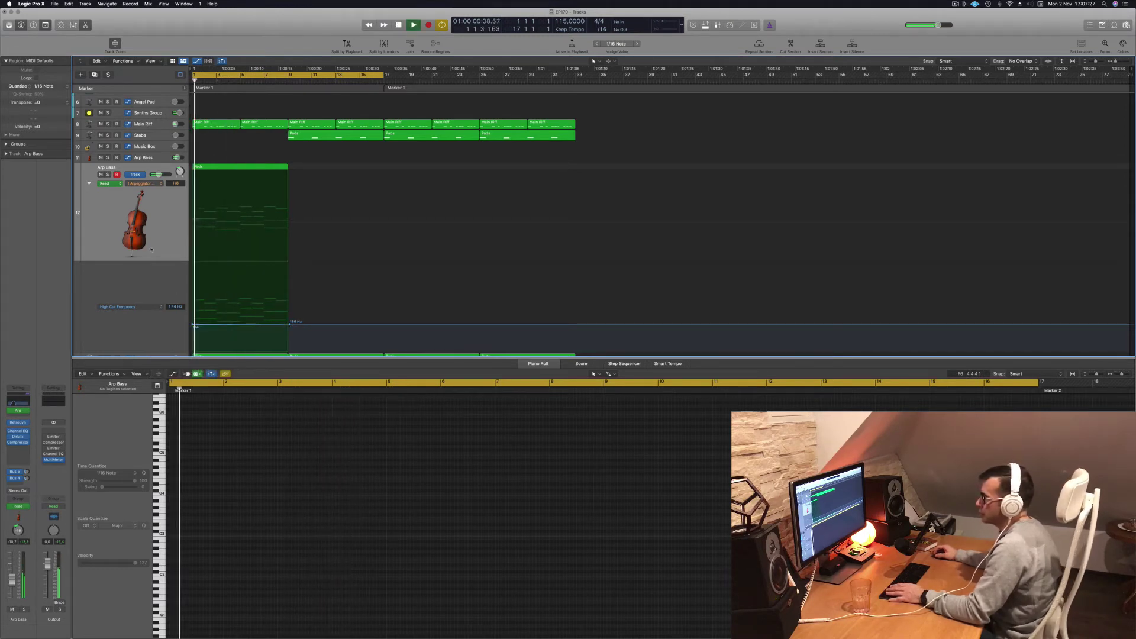
# Set the Arp Bass arpeggiator rate automation to 1/16 from bar 1 and replay the part from the start.
pyautogui.click(174, 218)
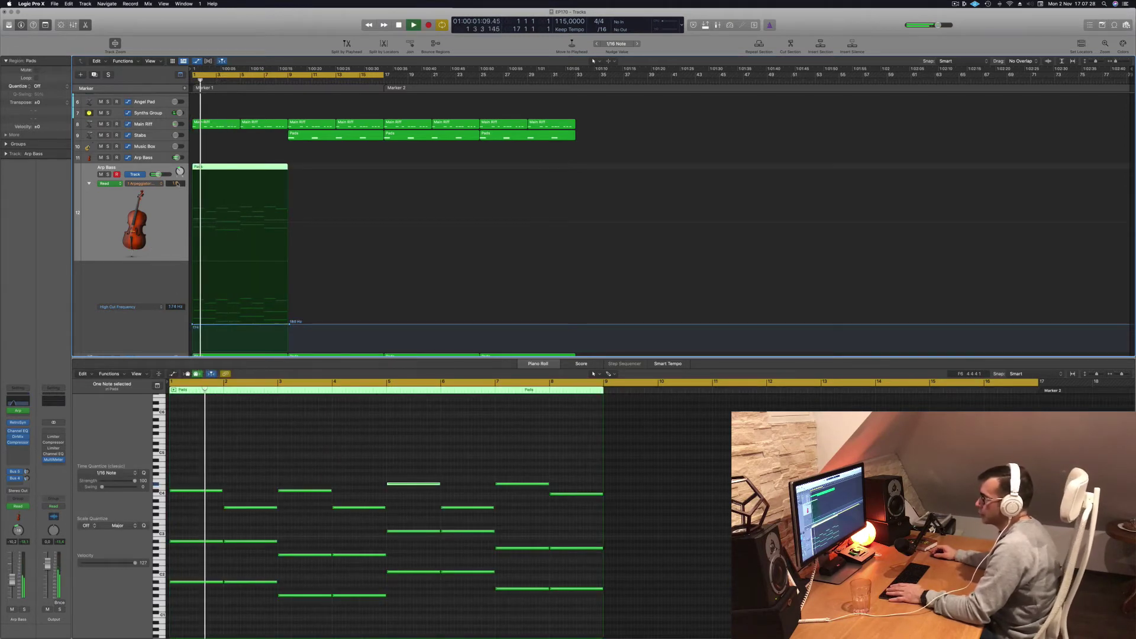
pyautogui.click(210, 222)
pyautogui.moveTo(192, 220); pyautogui.dragTo(193, 210)
pyautogui.press('Return')
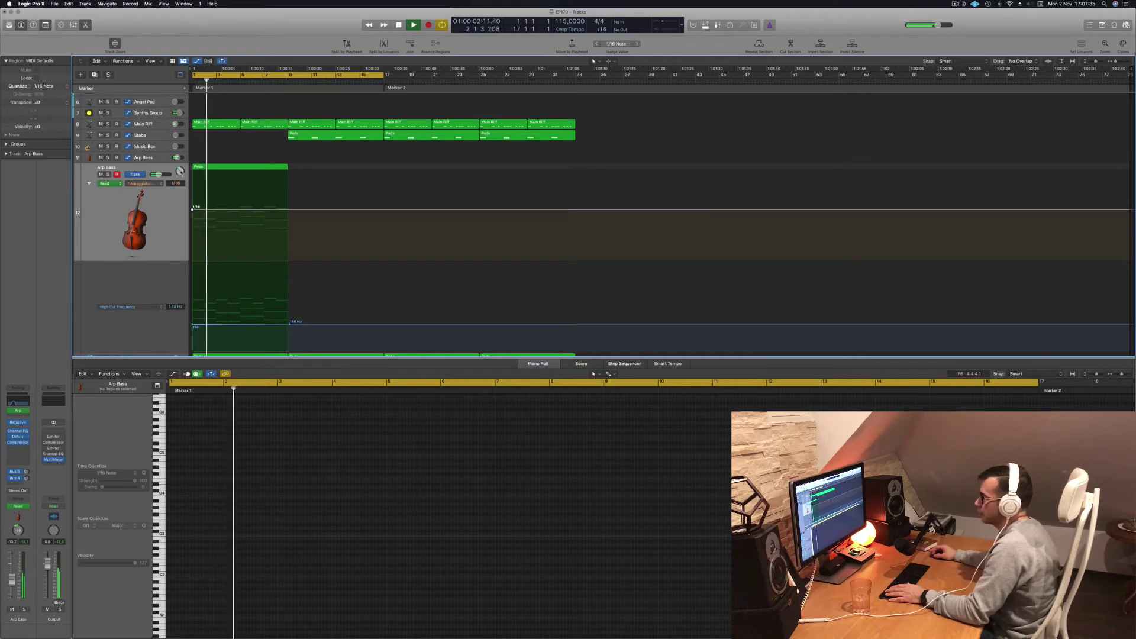
pyautogui.click(163, 227)
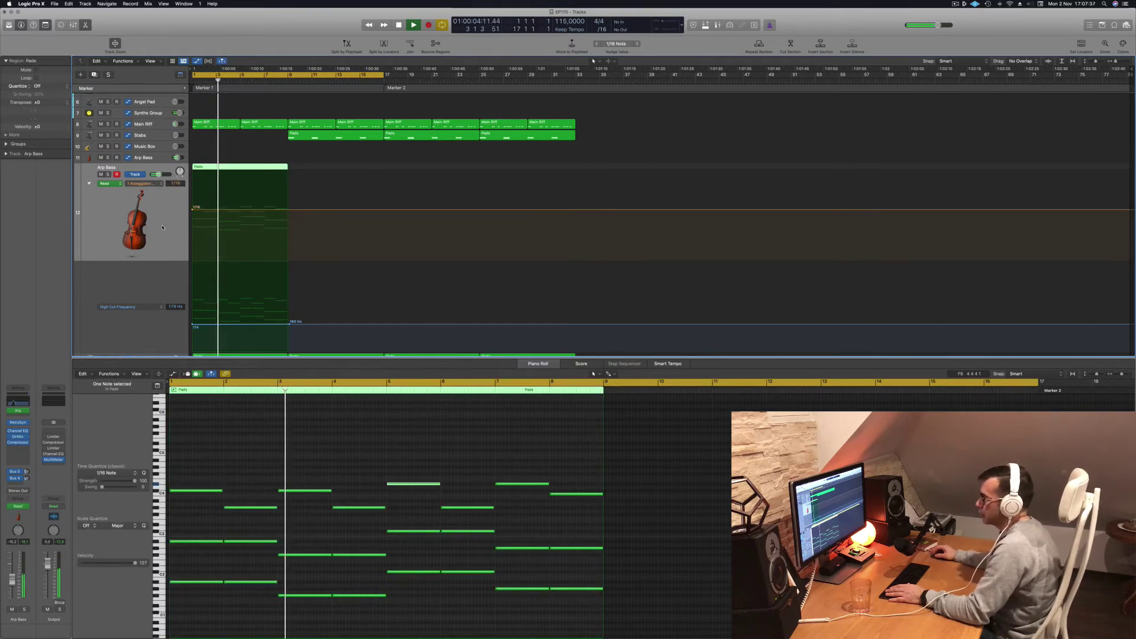
pyautogui.press('Return')
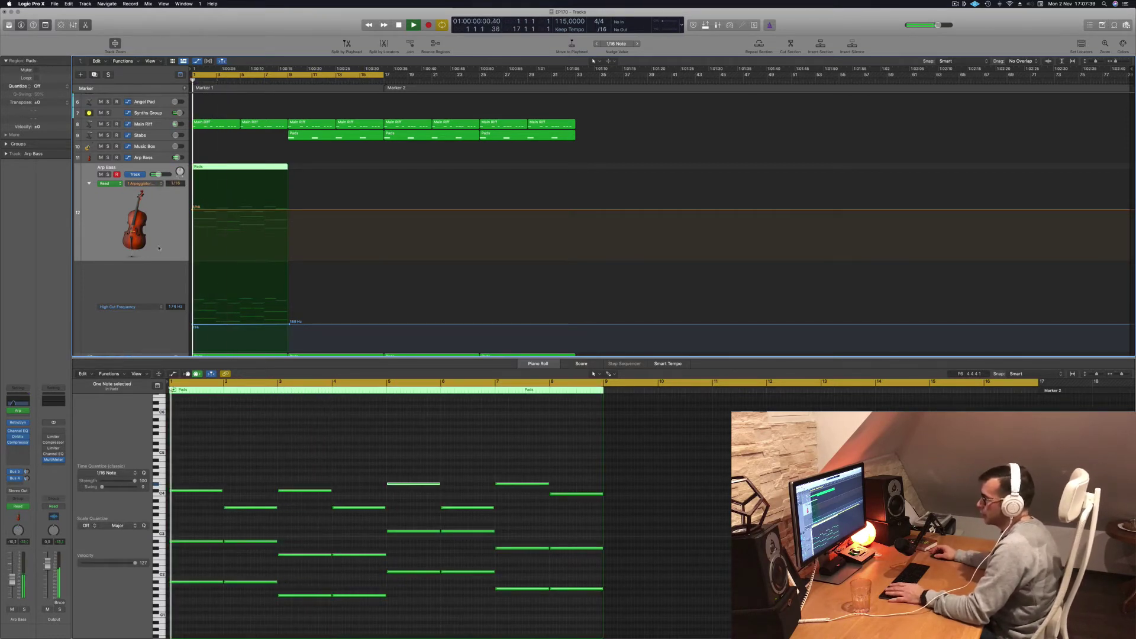
# Open the Arp Bass instrument and Arpeggiator windows, set the Arpeggiator's Variation to 1, and replay the part from the start.
pyautogui.click(19, 423)
pyautogui.click(18, 410)
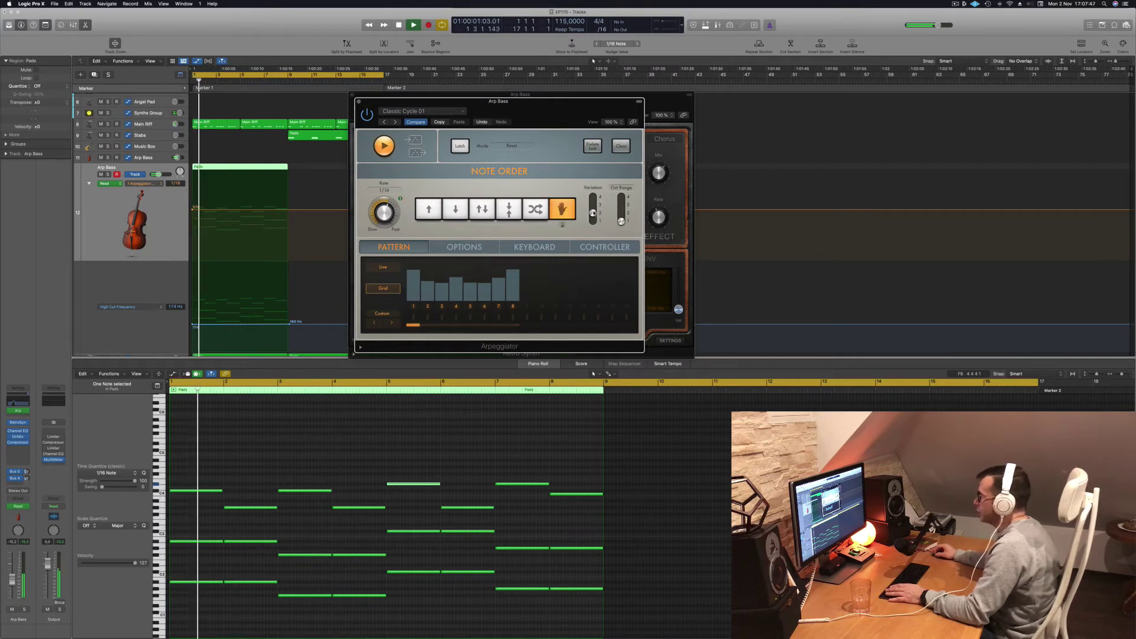
pyautogui.moveTo(593, 213); pyautogui.dragTo(593, 221)
pyautogui.press('space')
pyautogui.press('space')
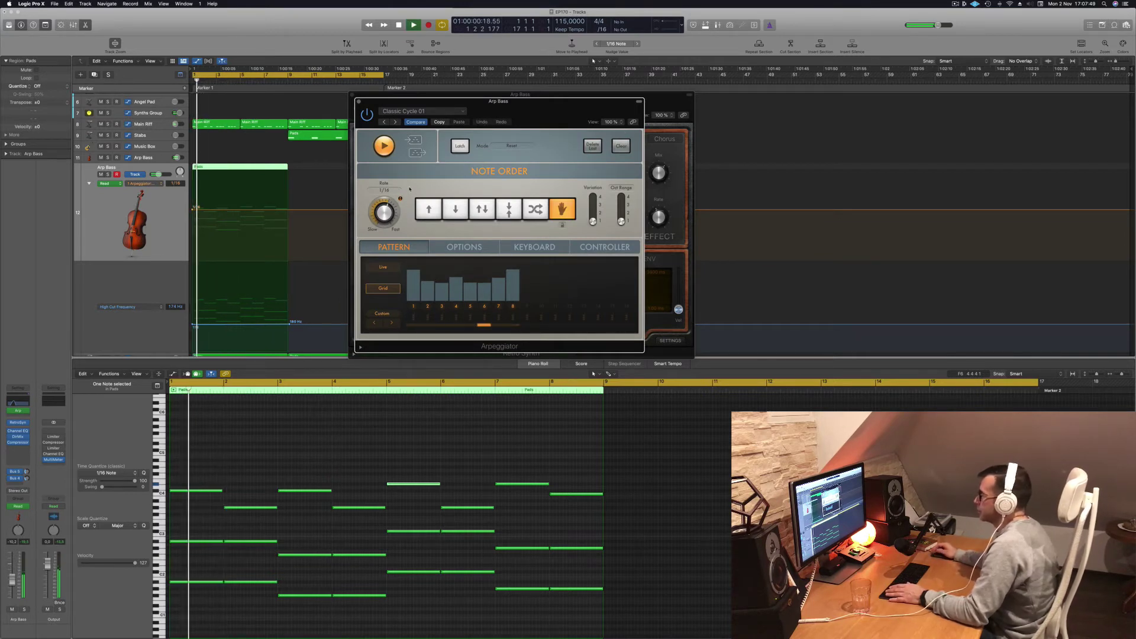
pyautogui.moveTo(426, 102); pyautogui.dragTo(562, 111)
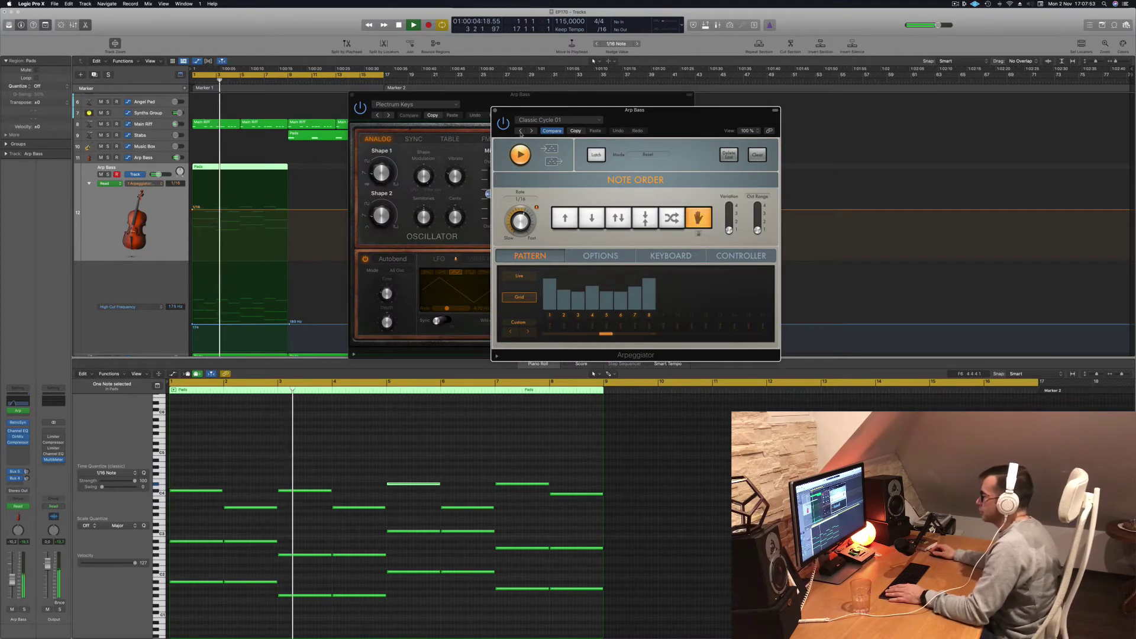
pyautogui.press('space')
pyautogui.press('space')
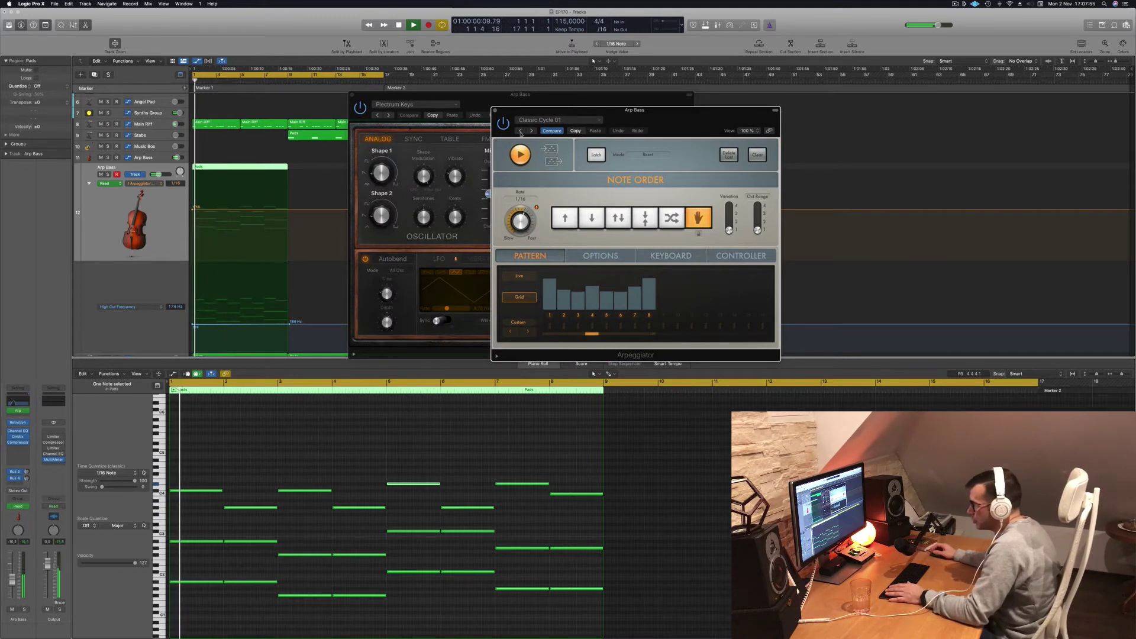
pyautogui.press('space')
pyautogui.press('space')
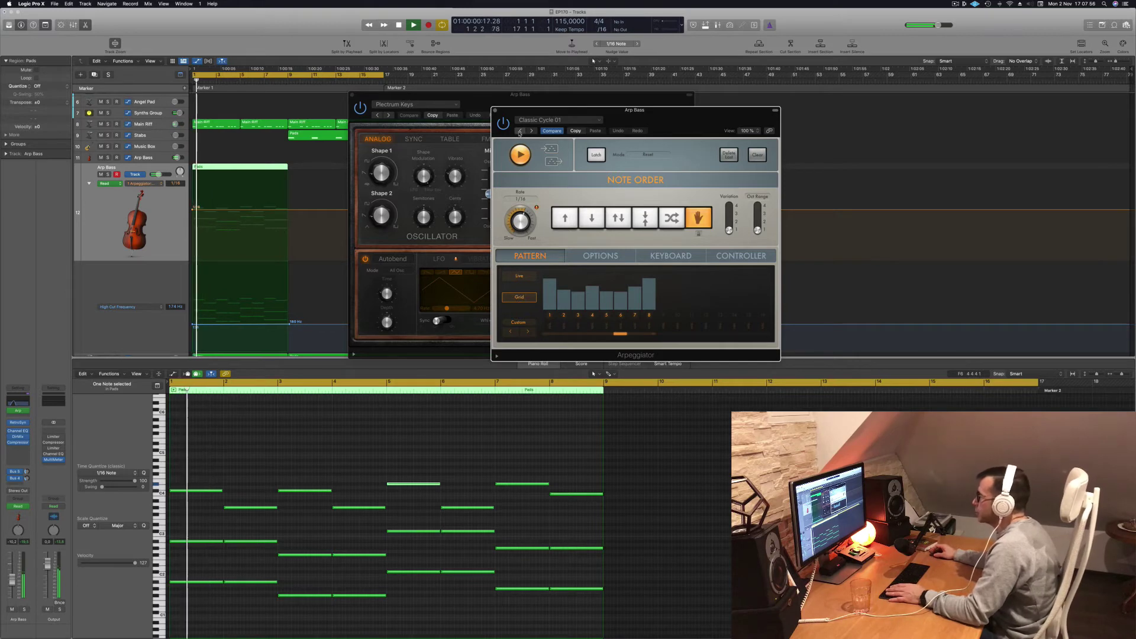
# Try the previous Arpeggiator preset and recall the plug-in's default setting.
pyautogui.click(520, 131)
pyautogui.click(556, 120)
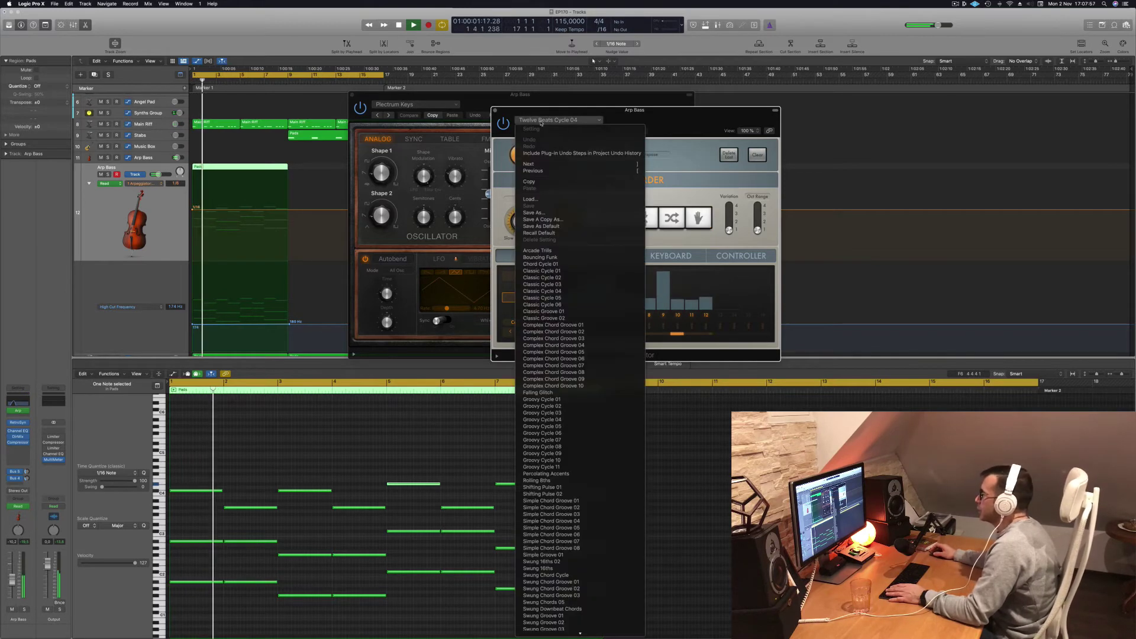
pyautogui.click(538, 232)
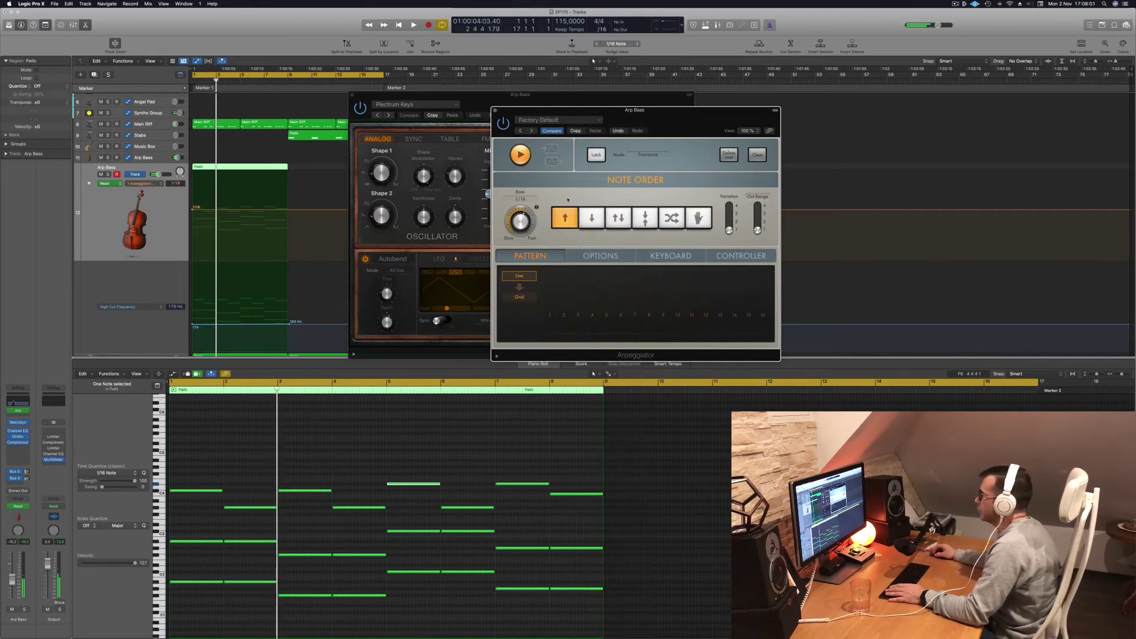
# Replay the part from the start while trying an adjustment of the Arpeggiator's rate.
pyautogui.press('space')
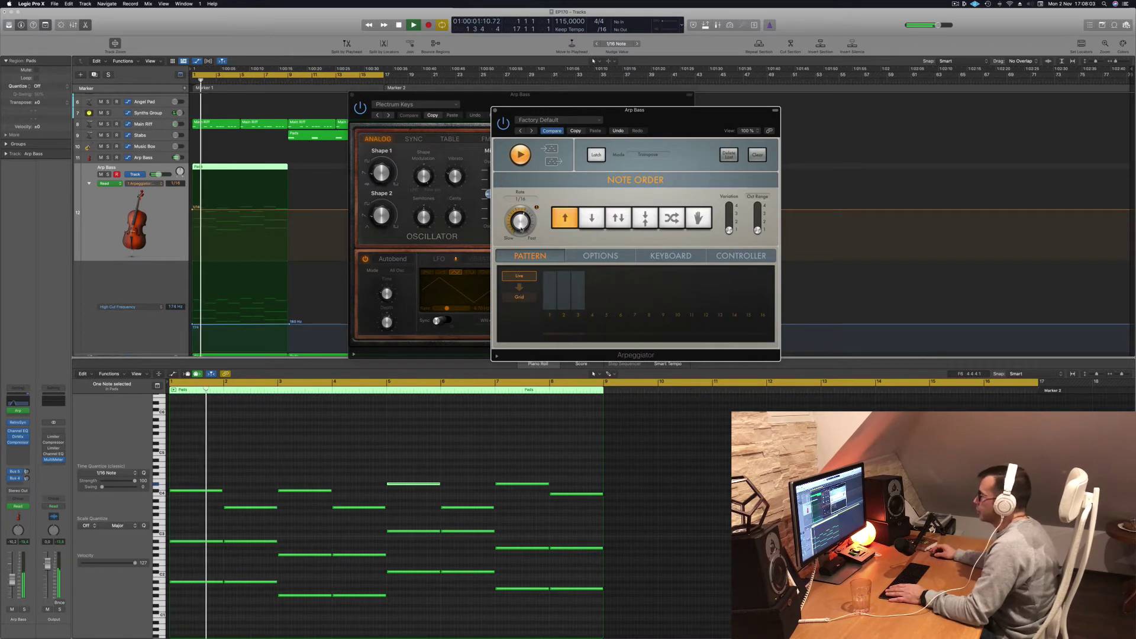
pyautogui.moveTo(521, 227)
pyautogui.mouseDown()
pyautogui.moveTo(522, 239)
pyautogui.moveTo(525, 216)
pyautogui.mouseUp()
pyautogui.press('Return')
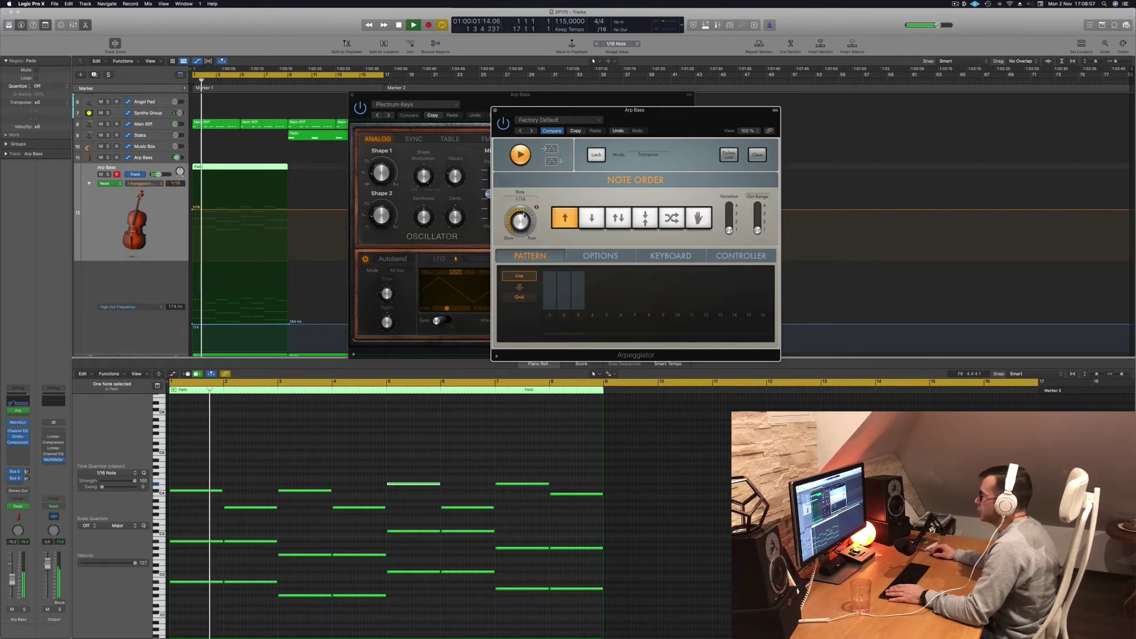
pyautogui.press('space')
pyautogui.press('space')
# Close the Arpeggiator and Retro Synth windows and replay the part from the start.
pyautogui.moveTo(535, 111); pyautogui.dragTo(548, 135)
pyautogui.click(552, 110)
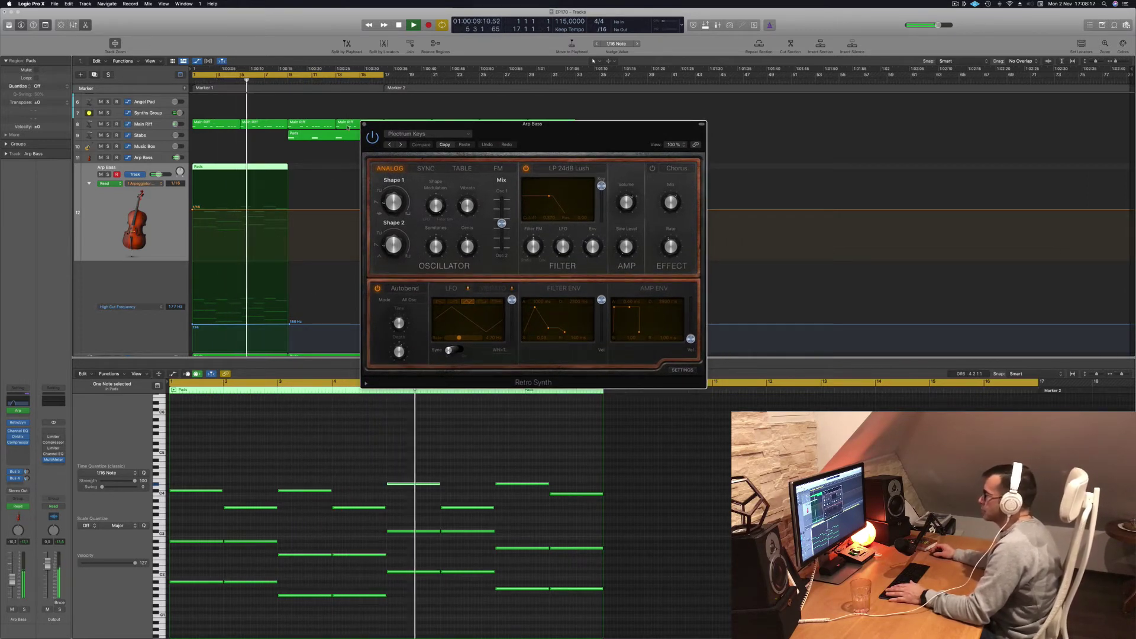
pyautogui.press('super+w')
pyautogui.press('Return')
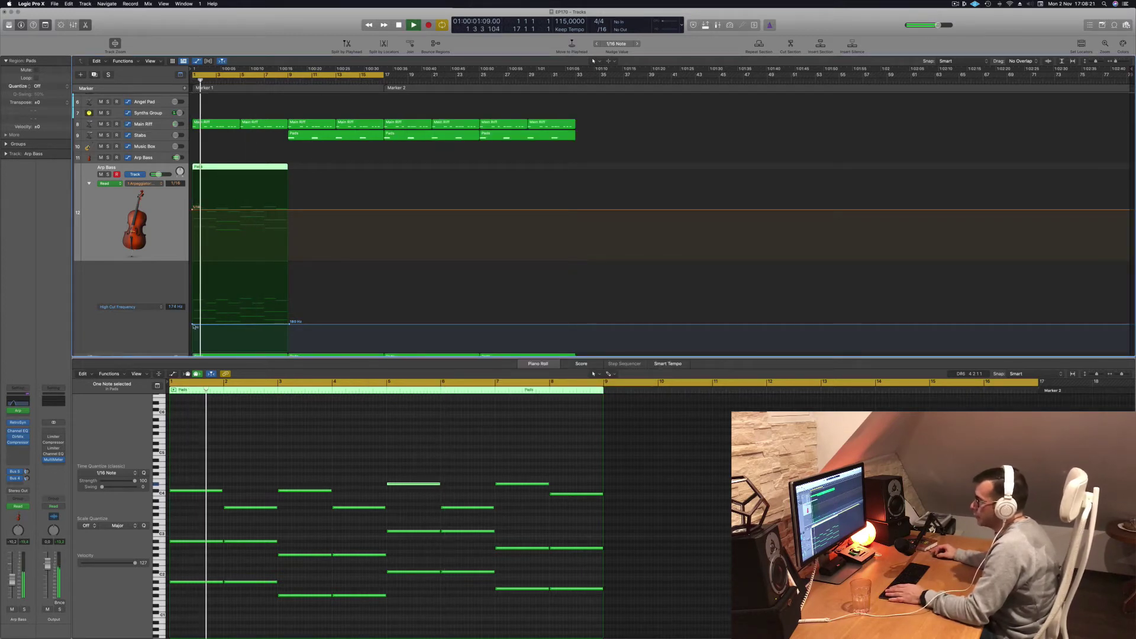
# Shape the Arp Bass High Cut Frequency automation into a slight rise from bar 1 to bar 9 and replay it.
pyautogui.moveTo(194, 324); pyautogui.dragTo(193, 323)
pyautogui.moveTo(289, 324); pyautogui.dragTo(290, 318)
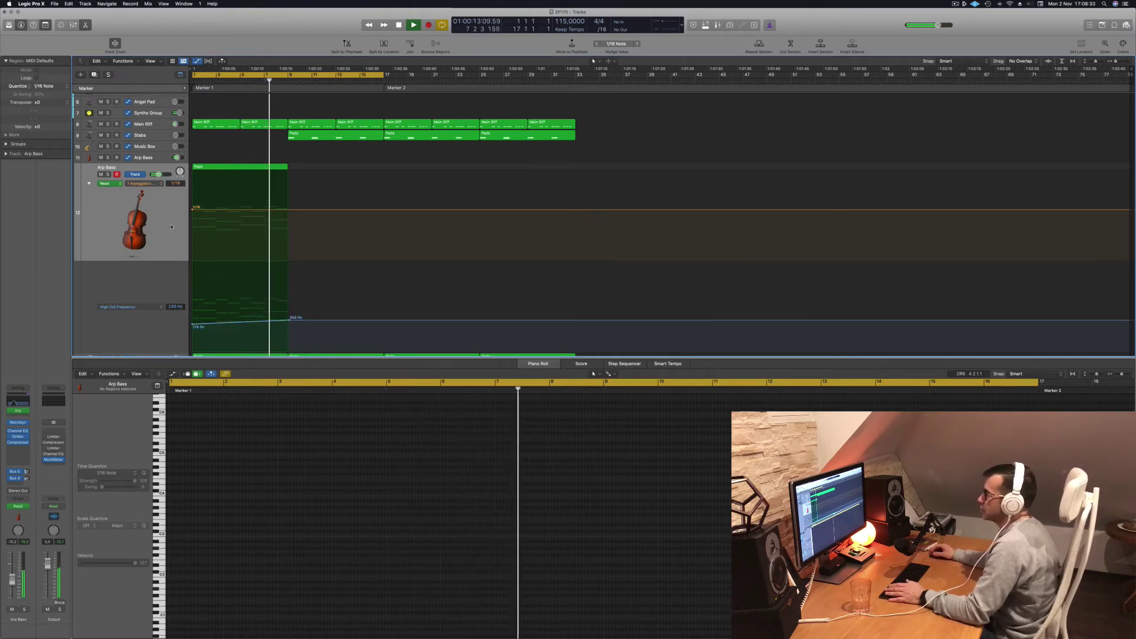
pyautogui.press('Return')
pyautogui.scroll(-3, 177, 231)
pyautogui.scroll(3, 178, 231)
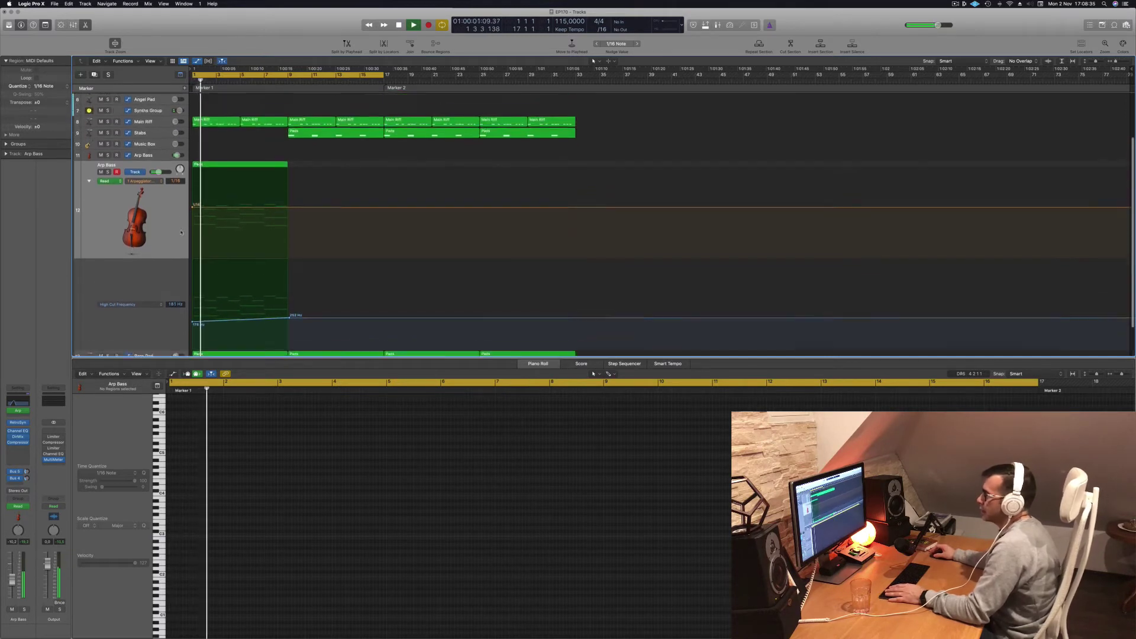
pyautogui.press('space')
# Copy the Pads region with its automation to the Arp Bass track above at bar 1 and play it.
pyautogui.moveTo(228, 204); pyautogui.dragTo(231, 197)
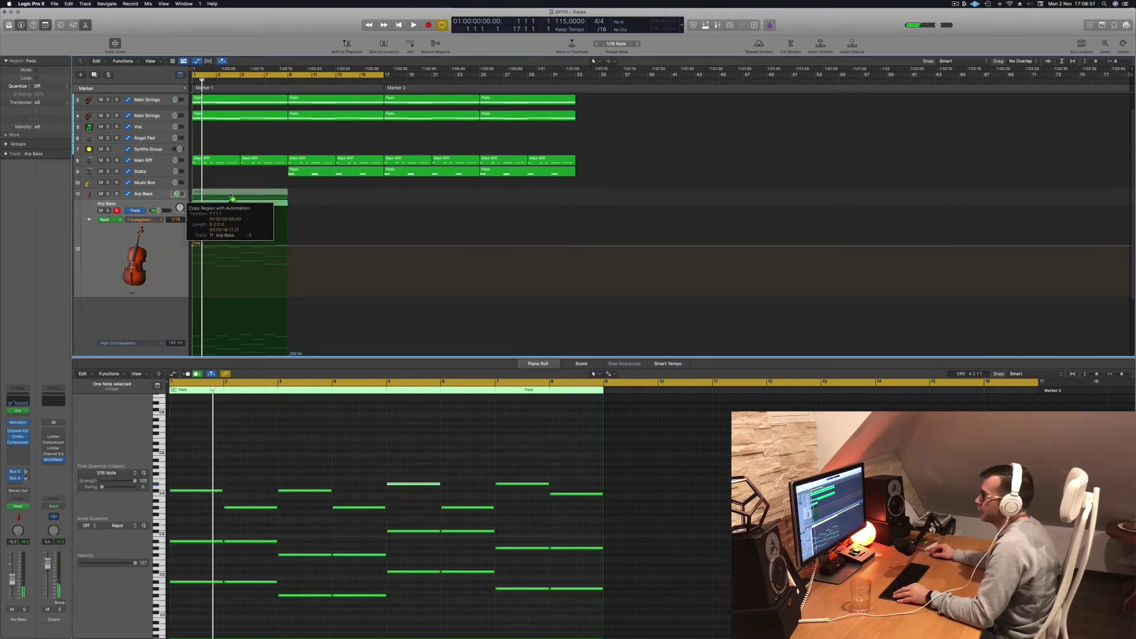
pyautogui.moveTo(171, 225); pyautogui.dragTo(157, 261)
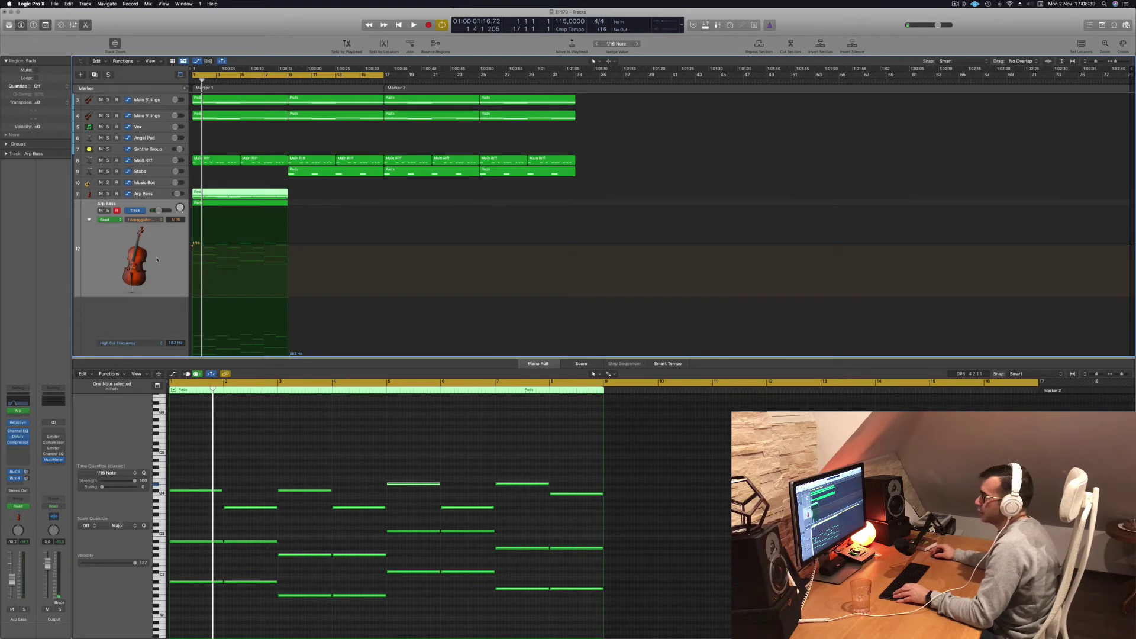
pyautogui.press('space')
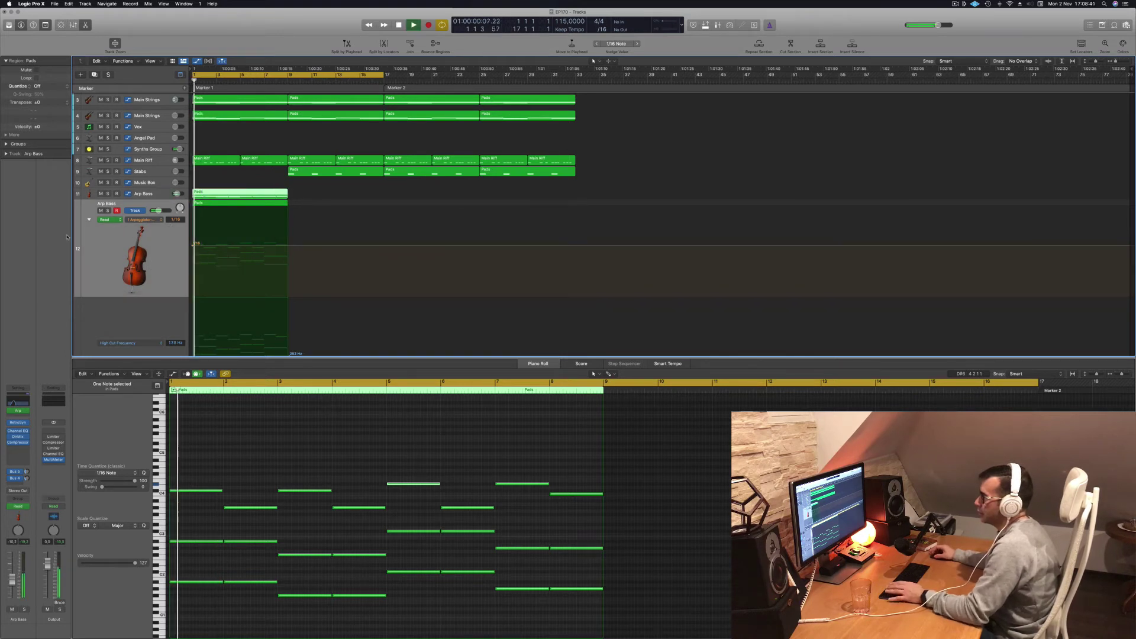
# Mute the Arp Bass part and replay the arrangement from the start without it.
pyautogui.click(100, 210)
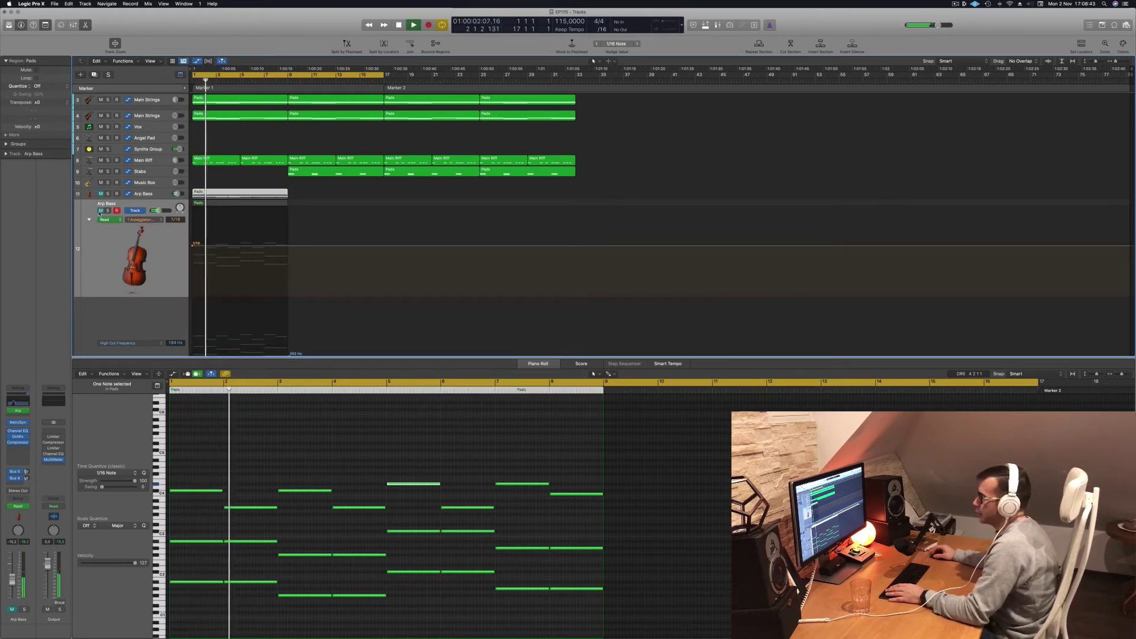
pyautogui.scroll(-4, 99, 215)
pyautogui.scroll(-4, 100, 215)
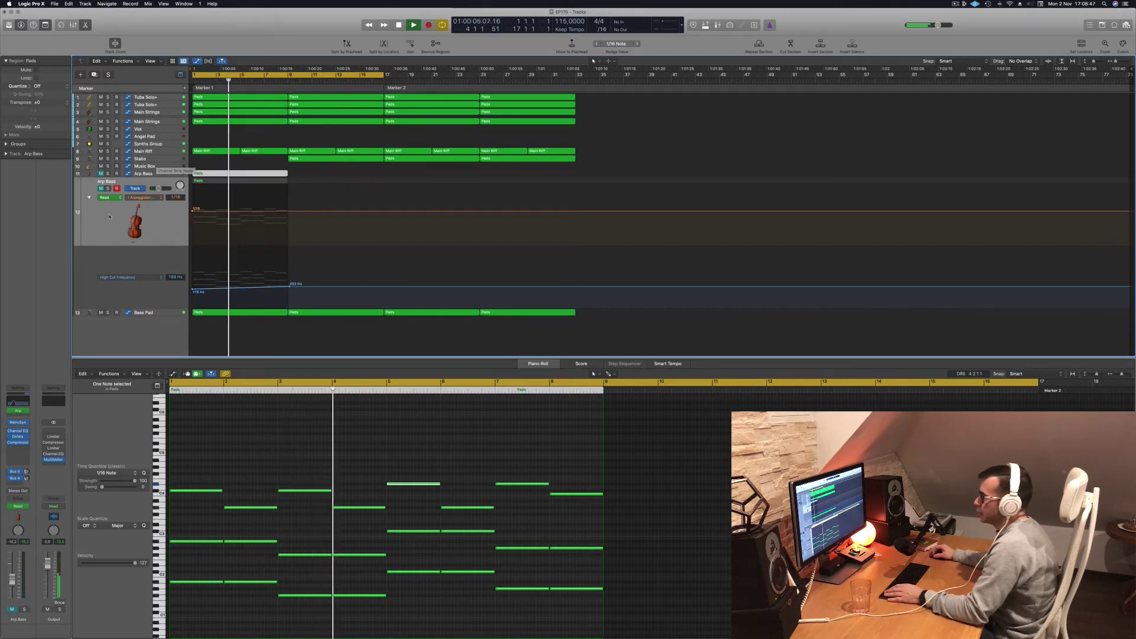
pyautogui.press('Return')
pyautogui.press('space')
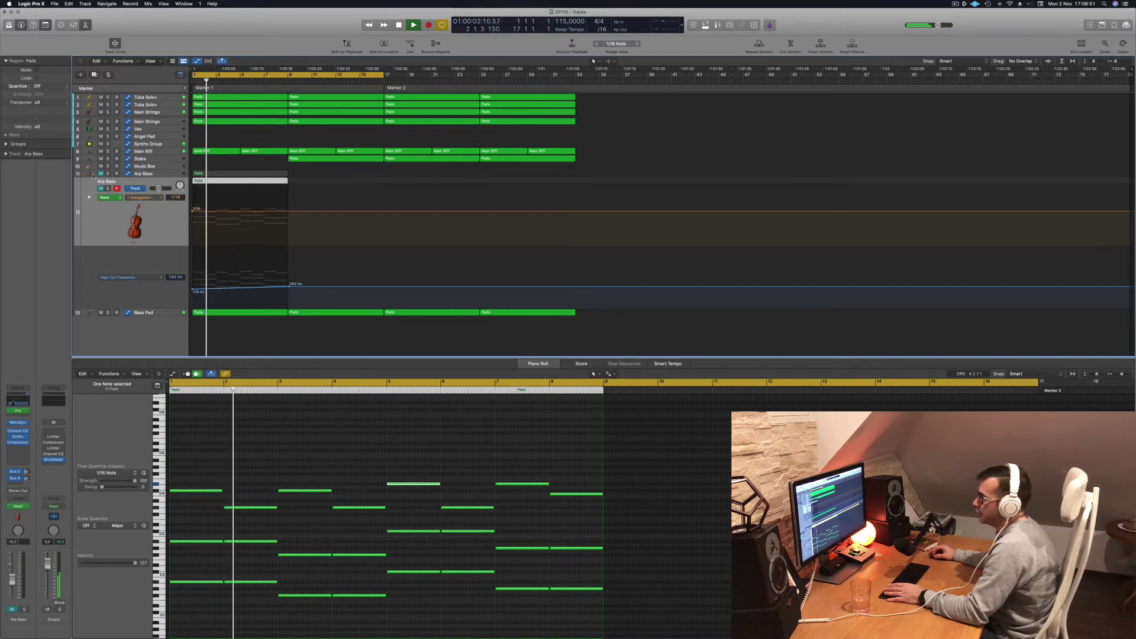
# Duplicate the upper Arp Bass track with its settings and move the new track above the original.
pyautogui.click(173, 176)
pyautogui.press('Return')
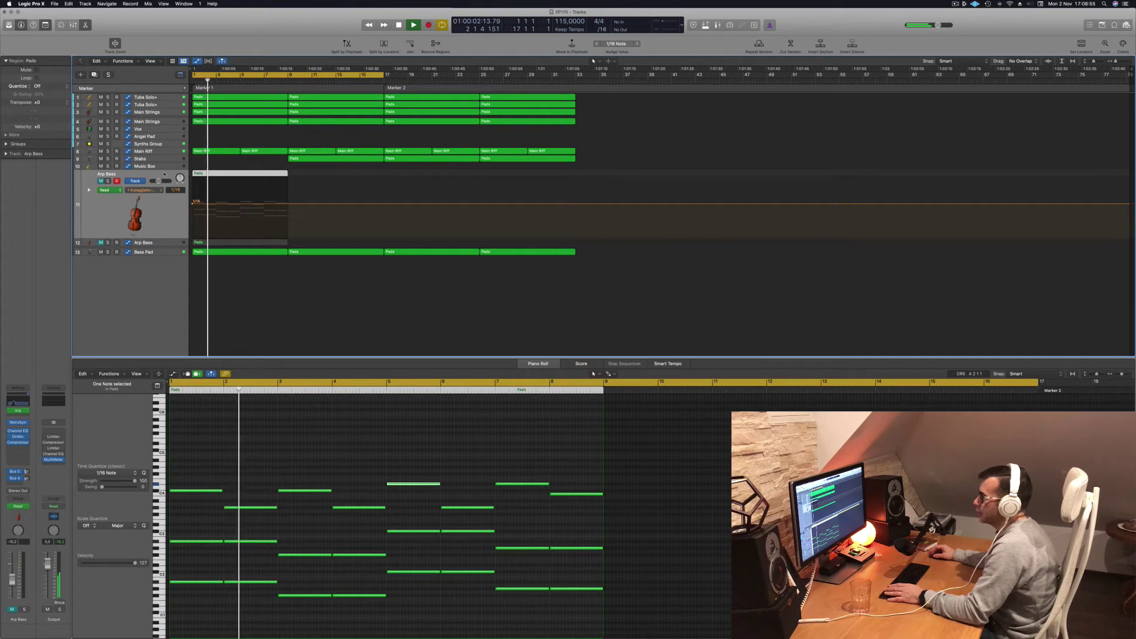
pyautogui.click(93, 75)
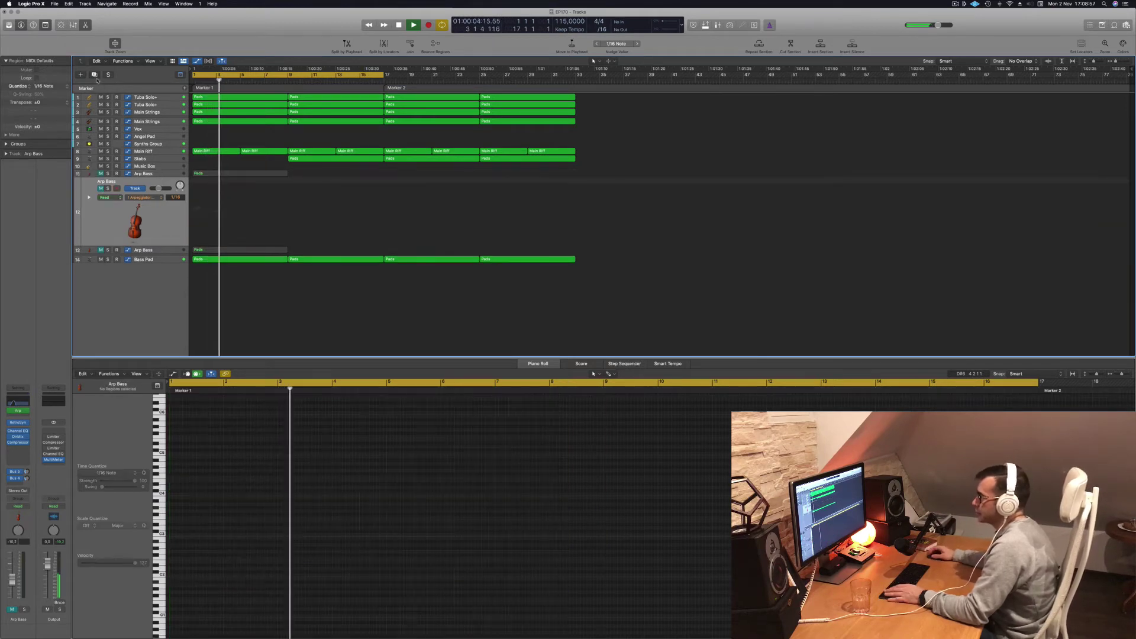
pyautogui.moveTo(167, 226); pyautogui.dragTo(173, 164)
# Move the Pads region from the middle Arp Bass track up to the new top one and unmute that track.
pyautogui.click(223, 243)
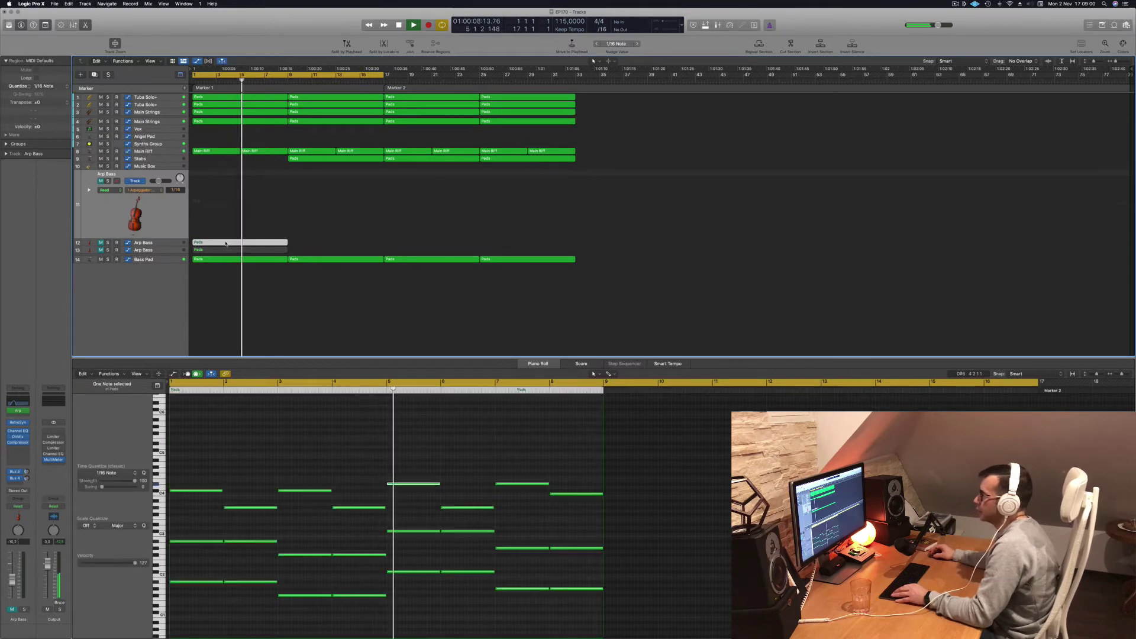
pyautogui.moveTo(223, 243); pyautogui.dragTo(220, 210)
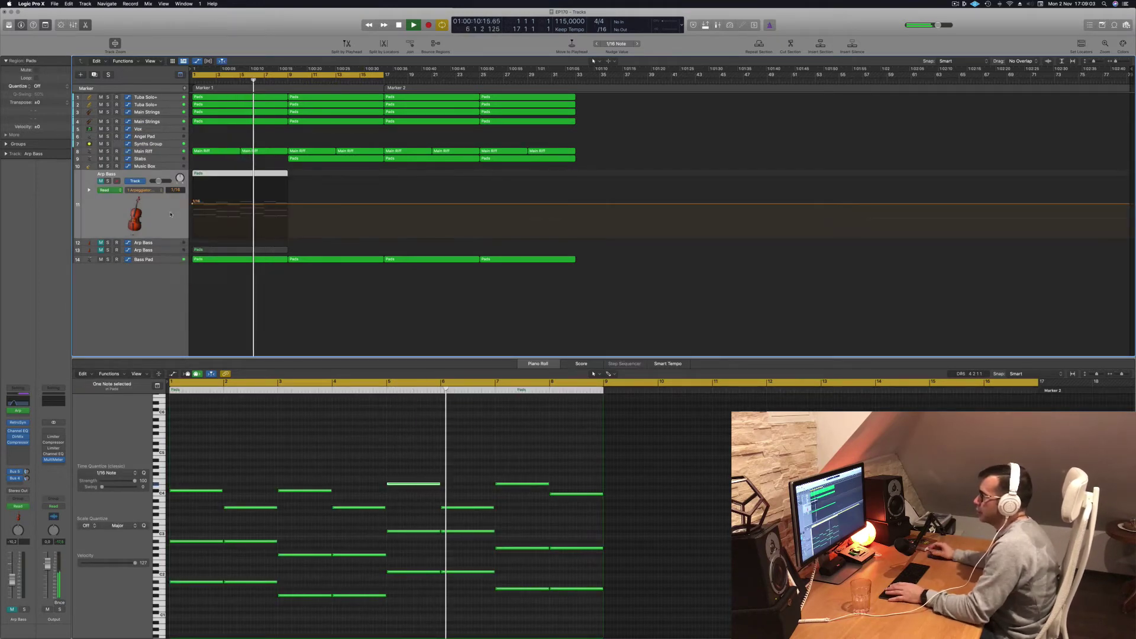
pyautogui.click(101, 181)
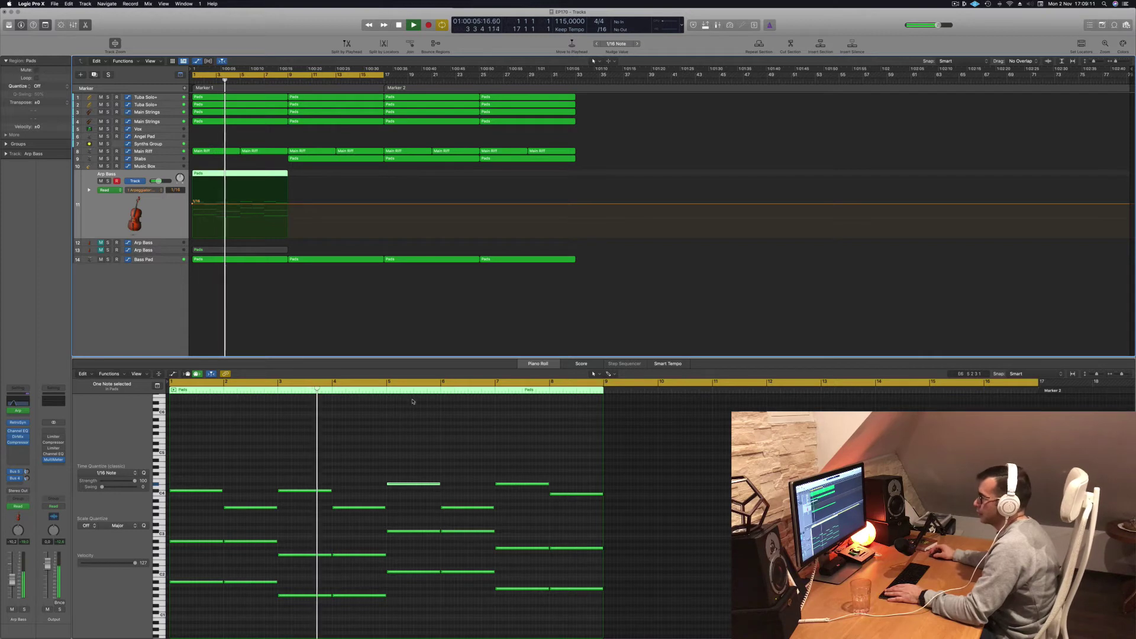
# Delete the lowest chord notes across bars 1 to 8 of the top Arp Bass region and replay it.
pyautogui.click(314, 430)
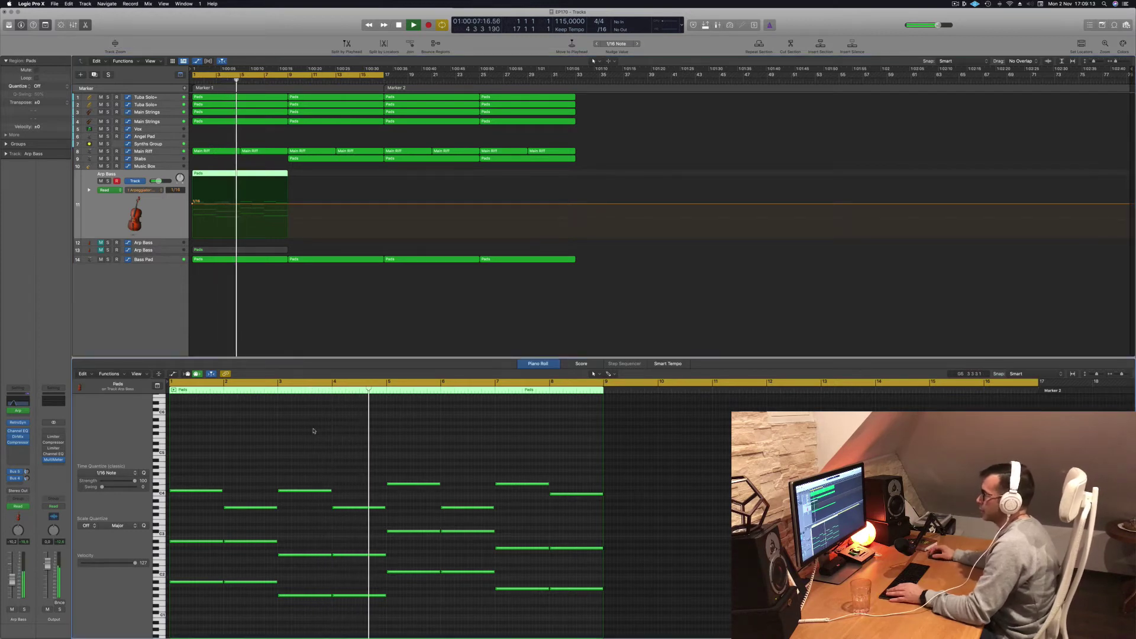
pyautogui.hscroll(-1, 314, 429)
pyautogui.scroll(-1, 317, 432)
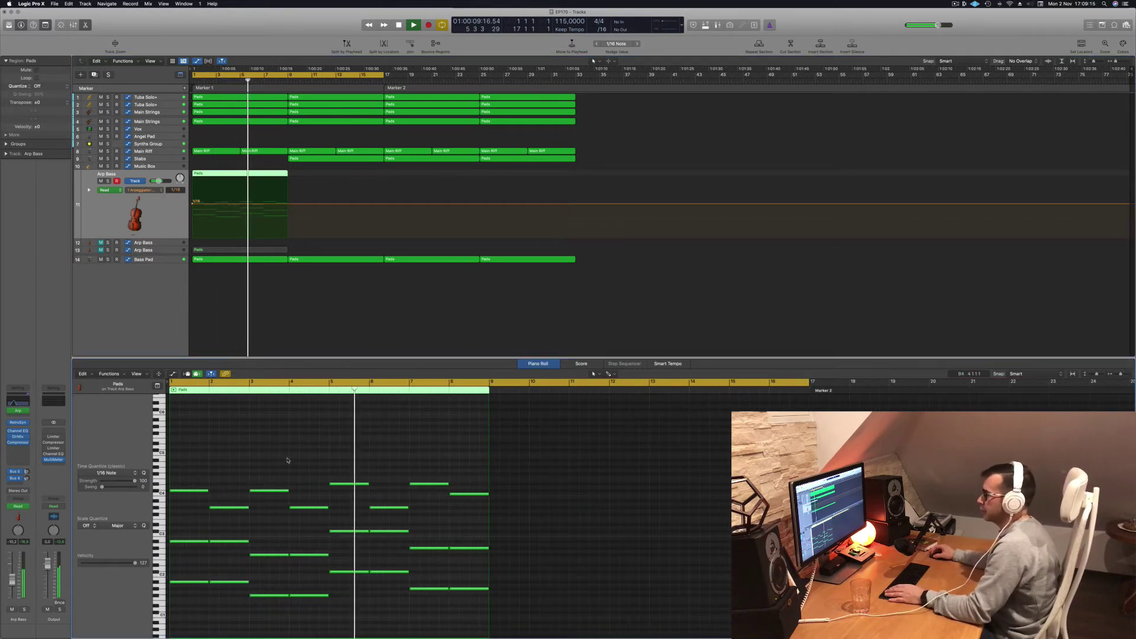
pyautogui.press('Return')
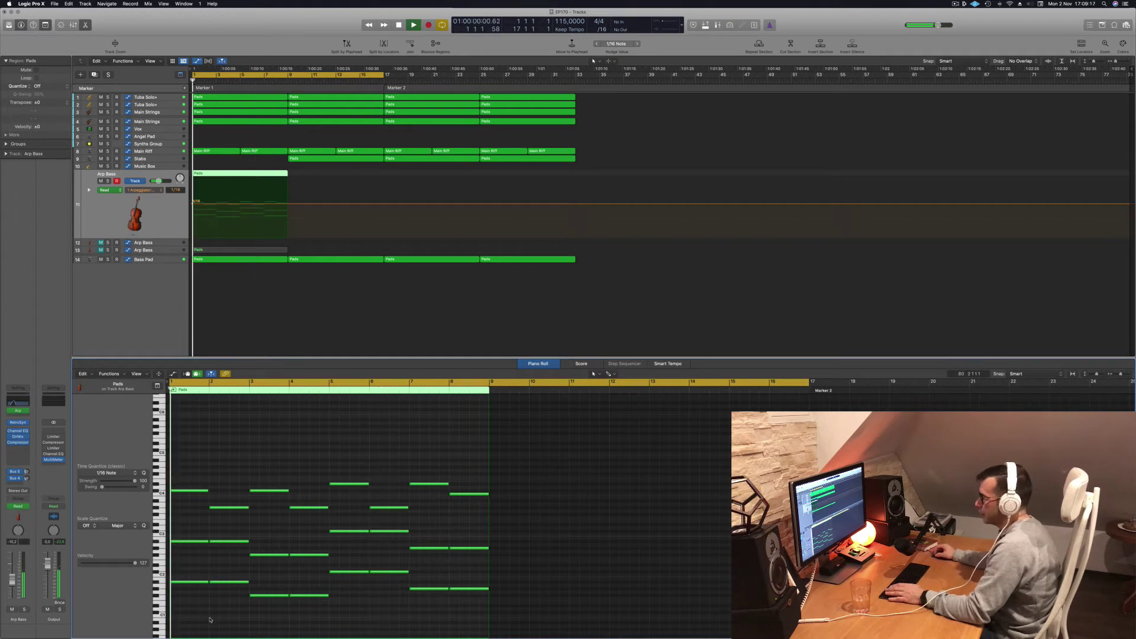
pyautogui.moveTo(211, 617); pyautogui.dragTo(474, 572)
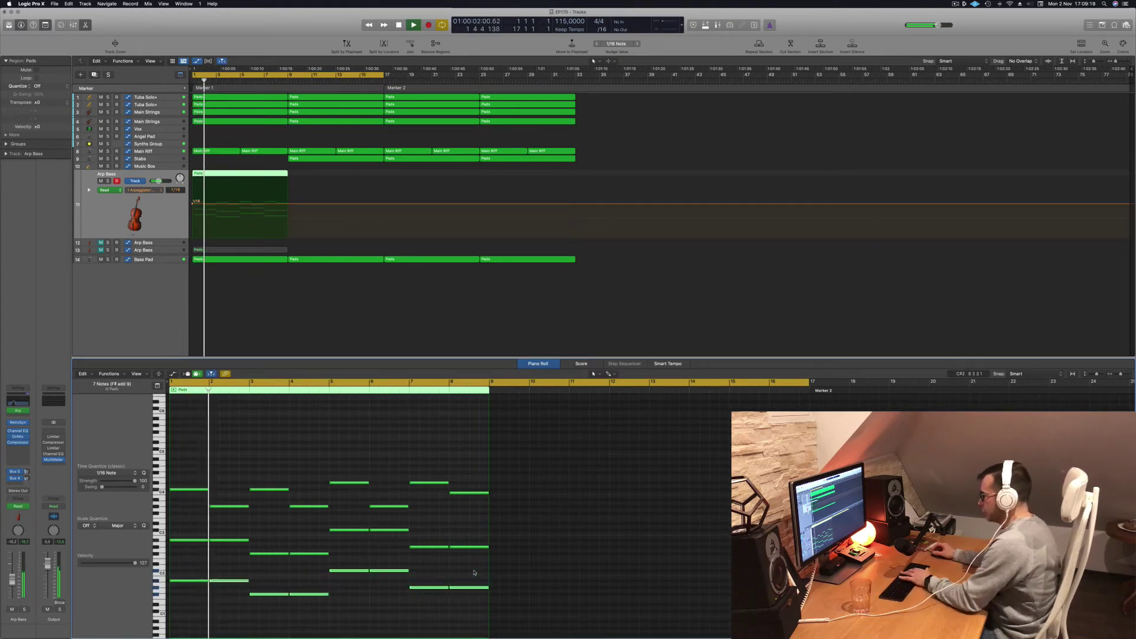
pyautogui.press('Delete')
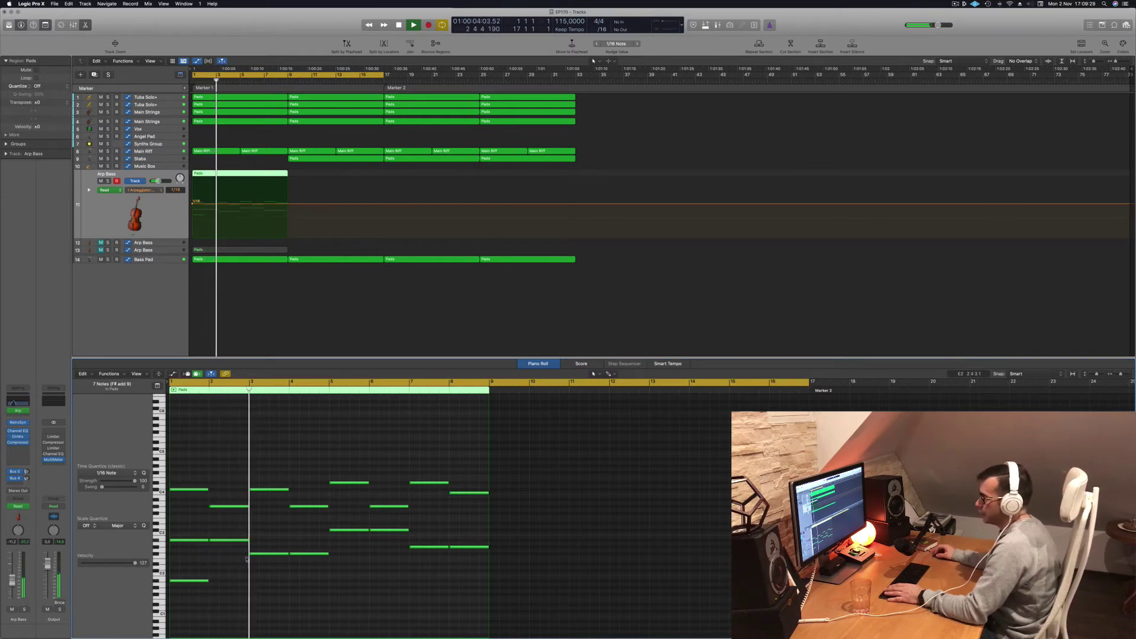
pyautogui.press('Return')
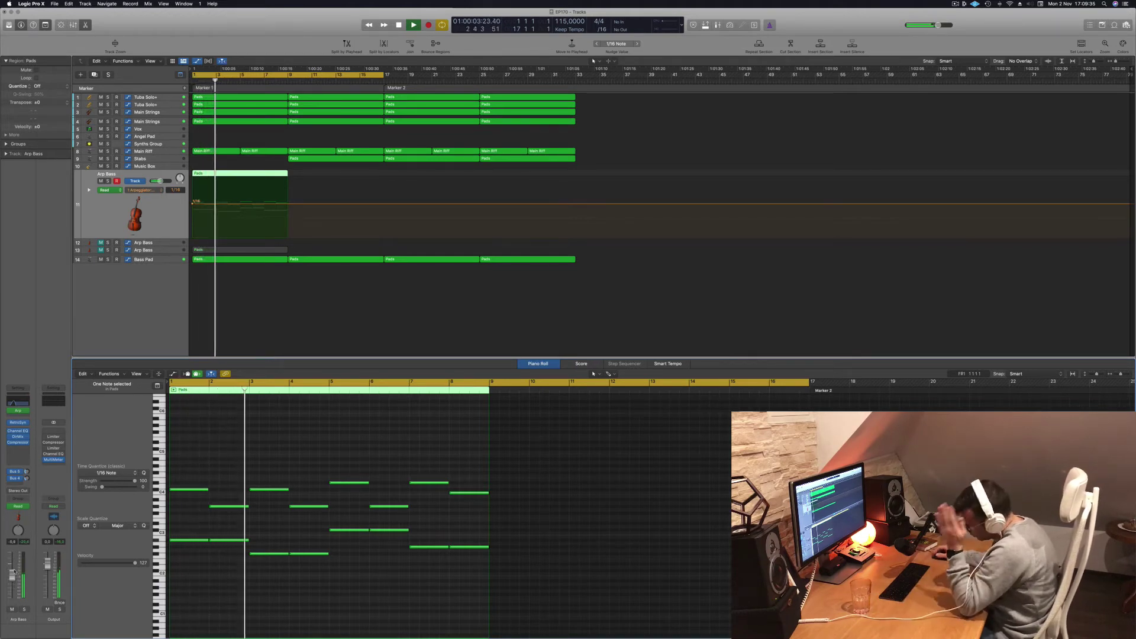
# Transpose all remaining notes of the top Arp Bass region down one octave and replay the part.
pyautogui.press('super+a')
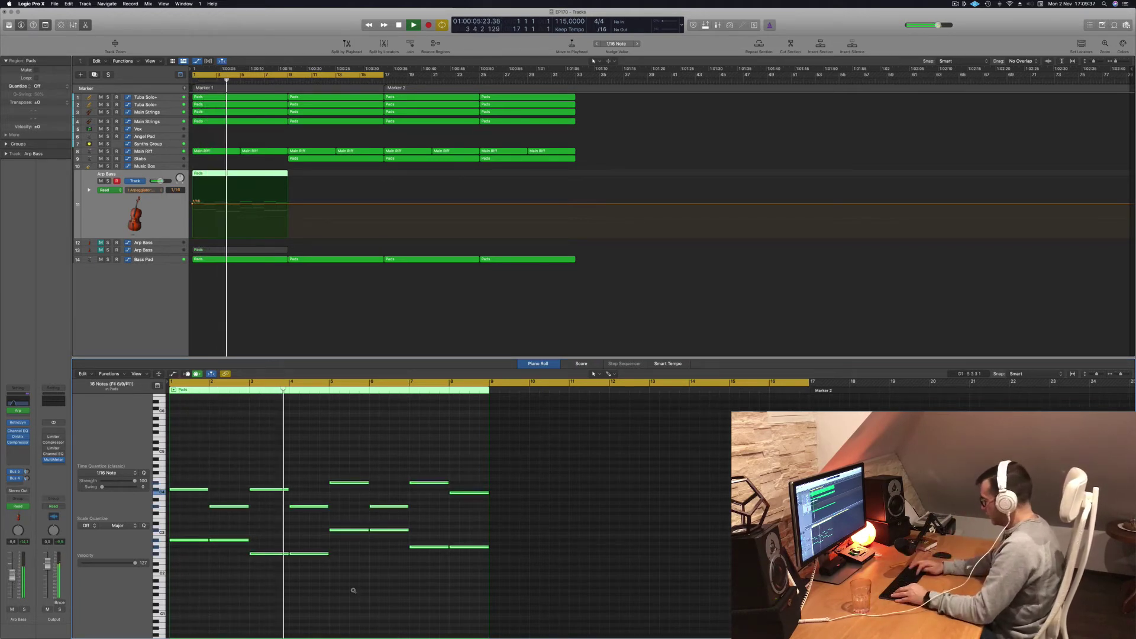
pyautogui.hotkey('alt', 'shift', 'Down')
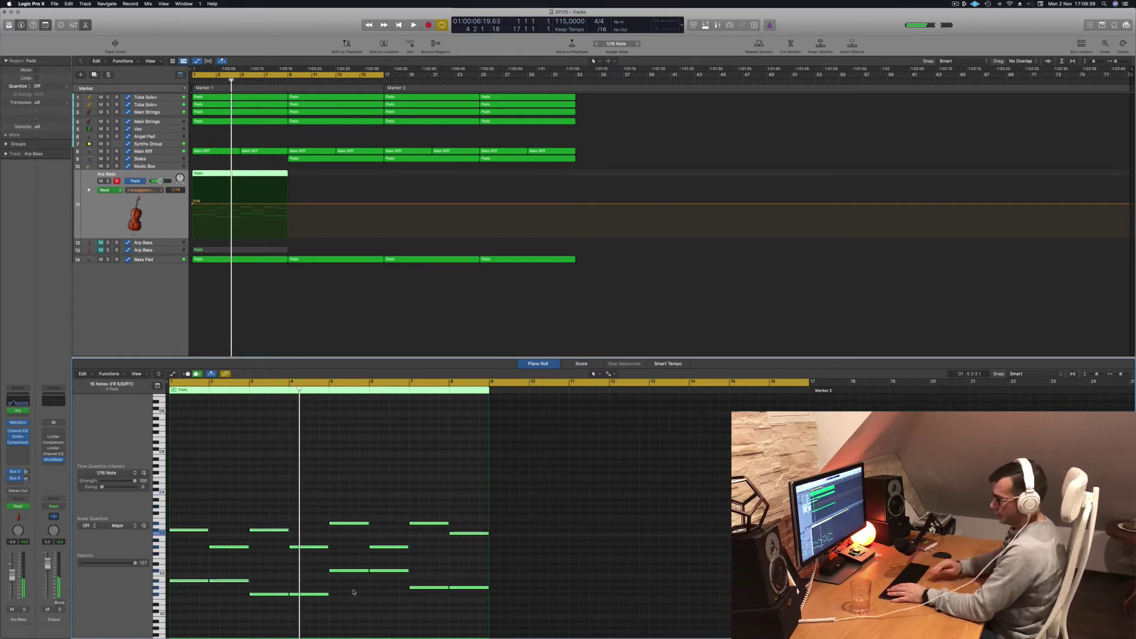
pyautogui.press('space')
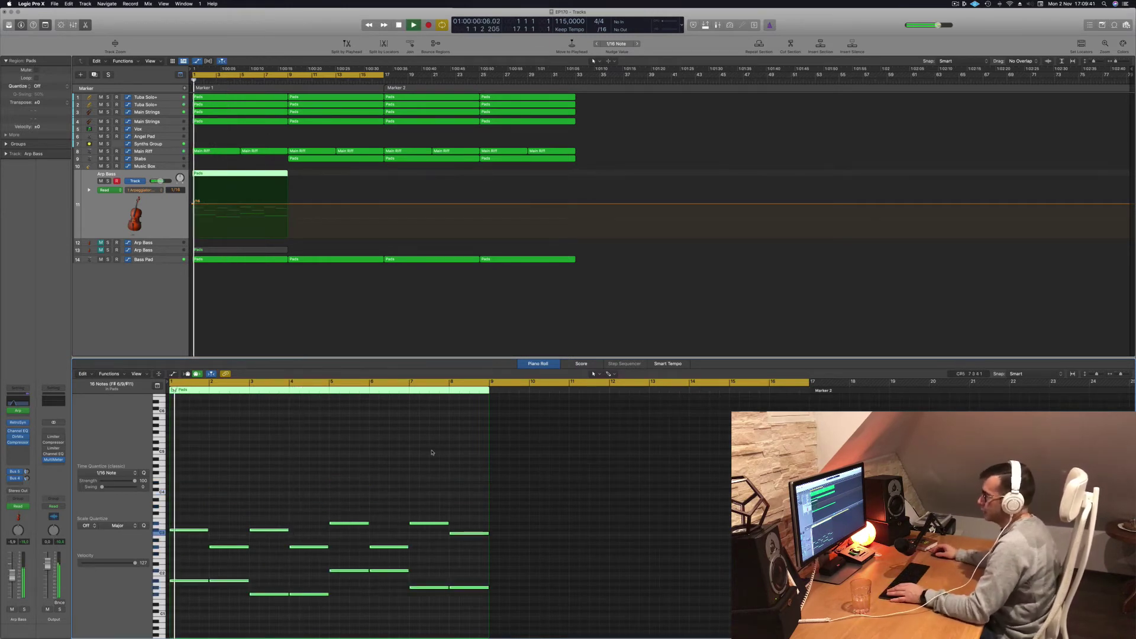
pyautogui.press('super+Left')
pyautogui.press('super+Left')
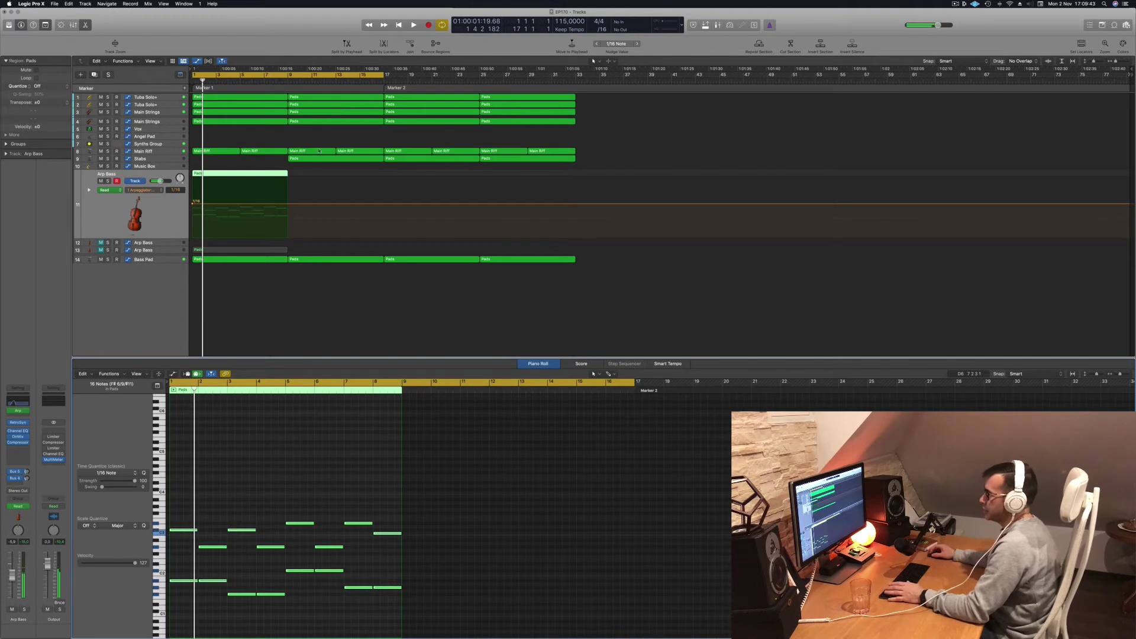
# Delete the Pads region from the top Arp Bass track and play the arrangement without it.
pyautogui.click(226, 173)
pyautogui.press('Delete')
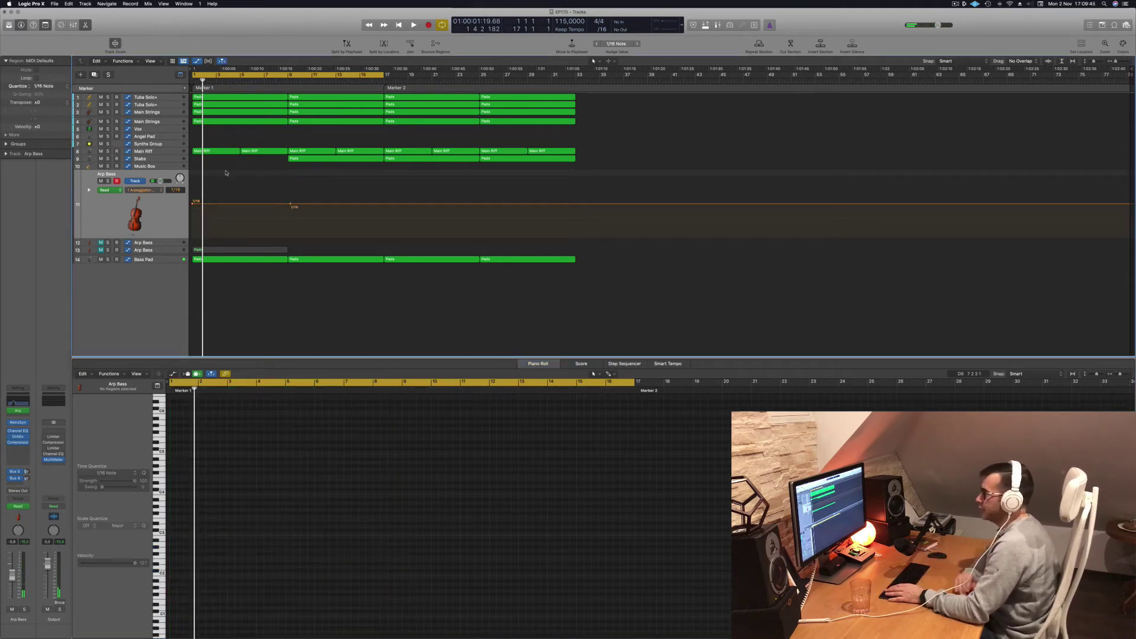
pyautogui.click(318, 158)
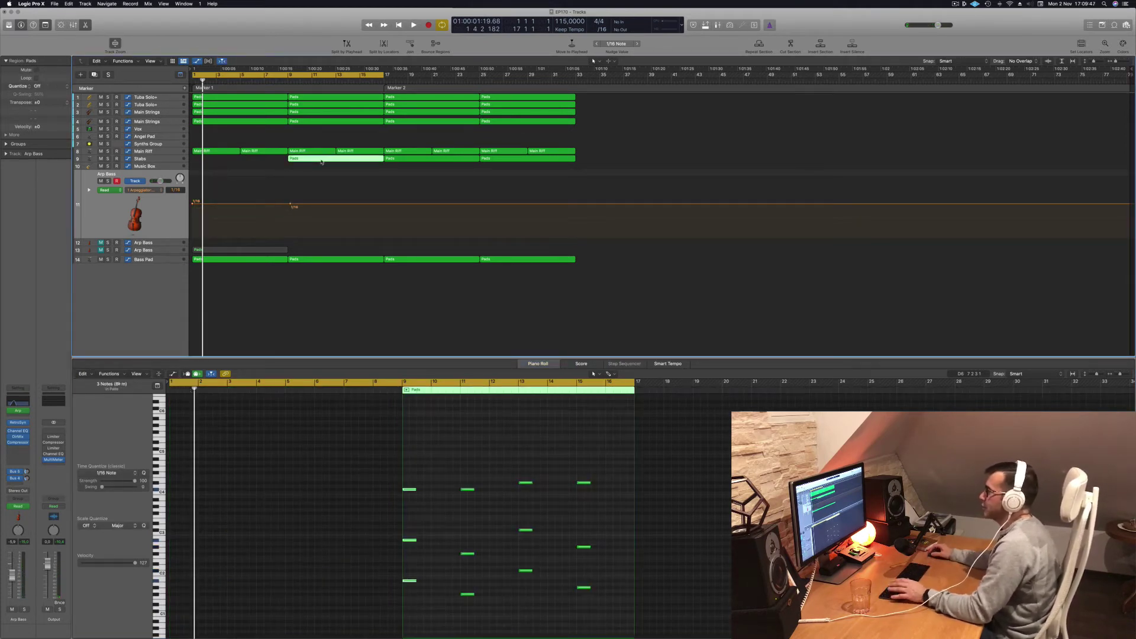
pyautogui.press('space')
pyautogui.click(213, 249)
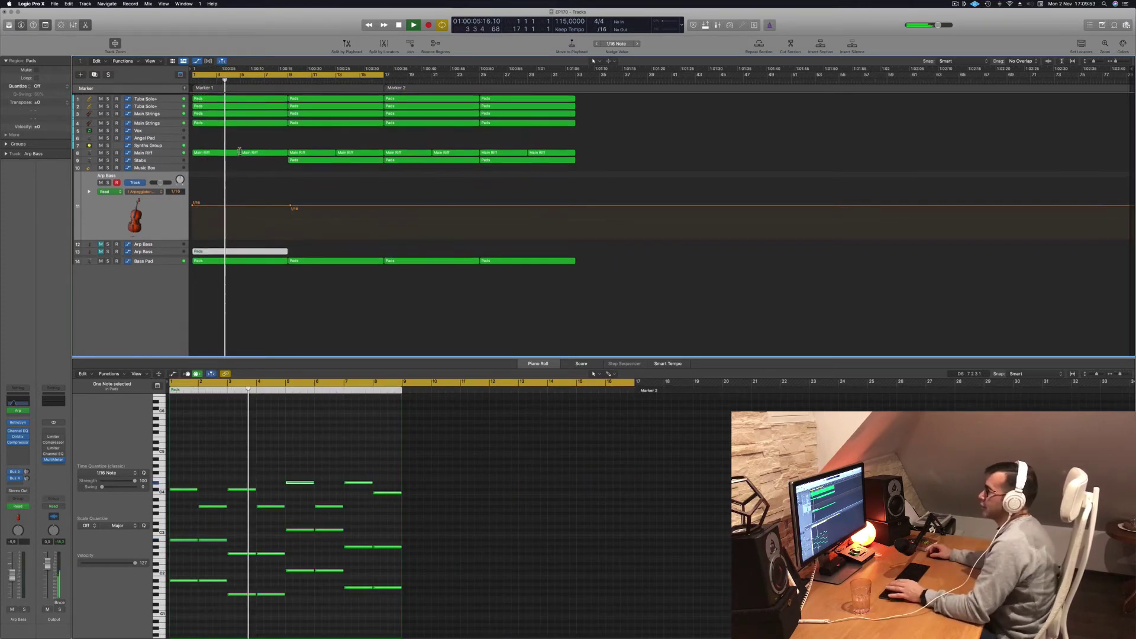
# Select the Vox track, open Musical Typing, and try out melody notes along with the arrangement.
pyautogui.click(163, 130)
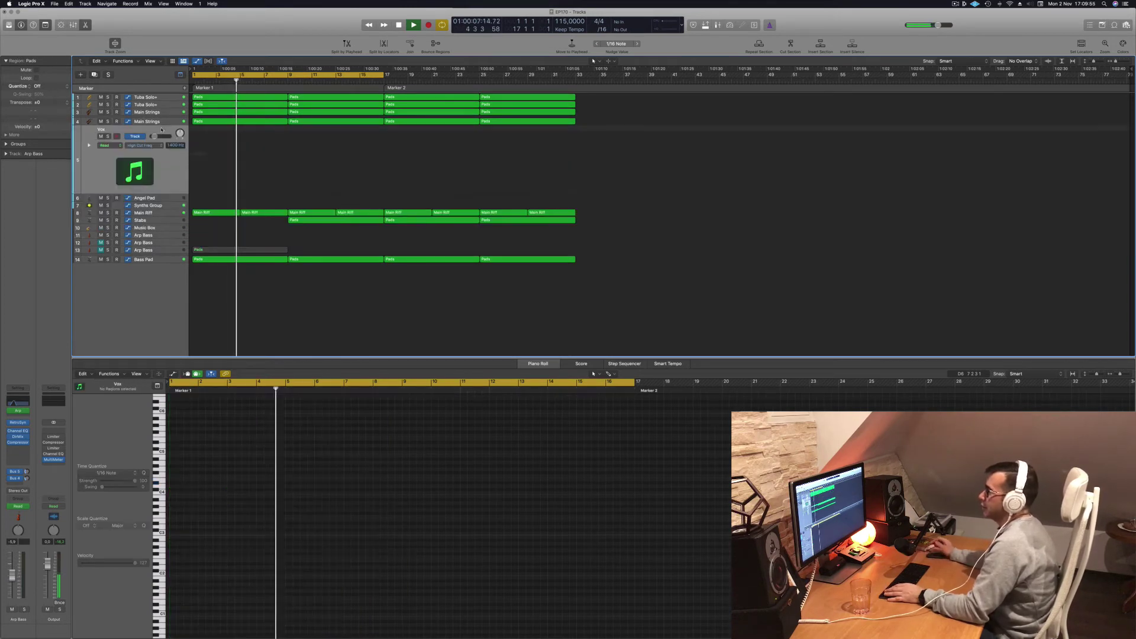
pyautogui.press('space')
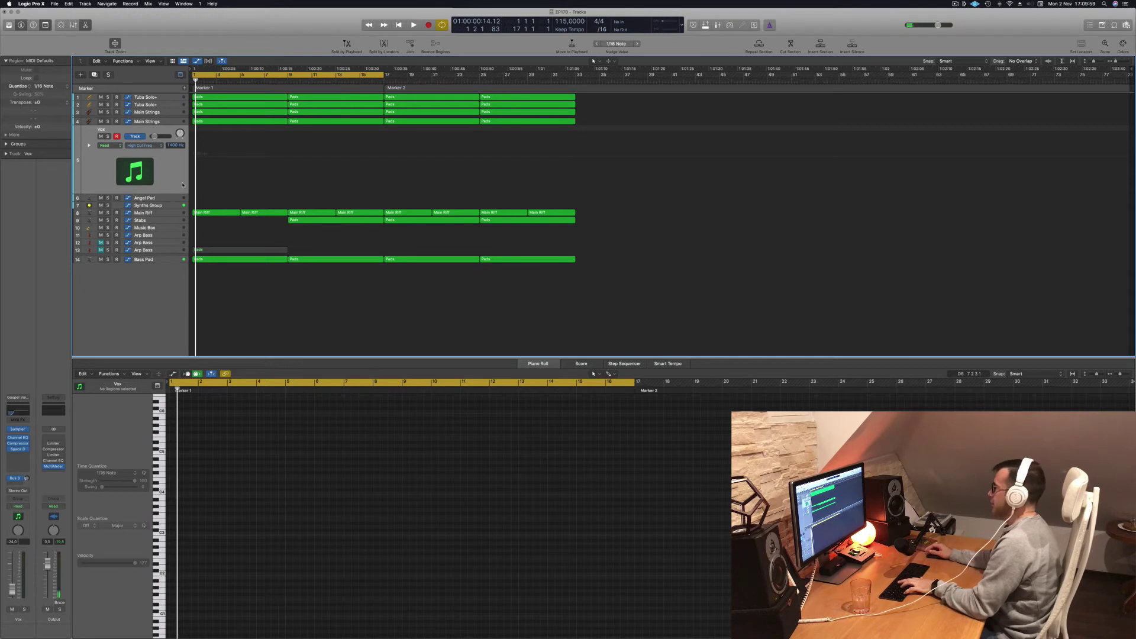
pyautogui.press('super+k')
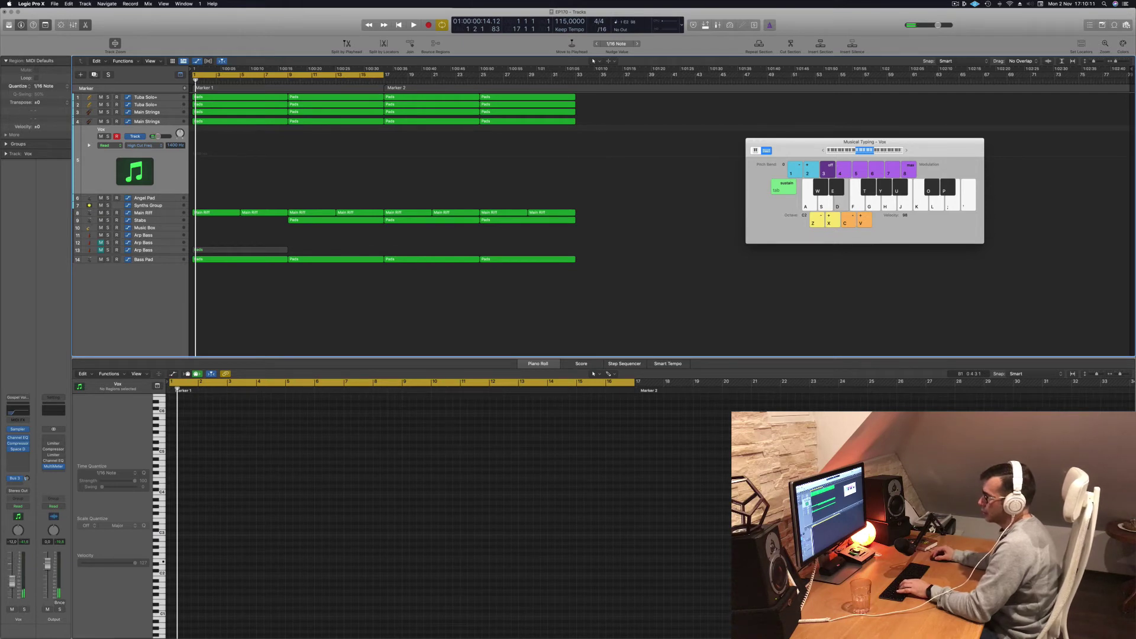
pyautogui.press('space')
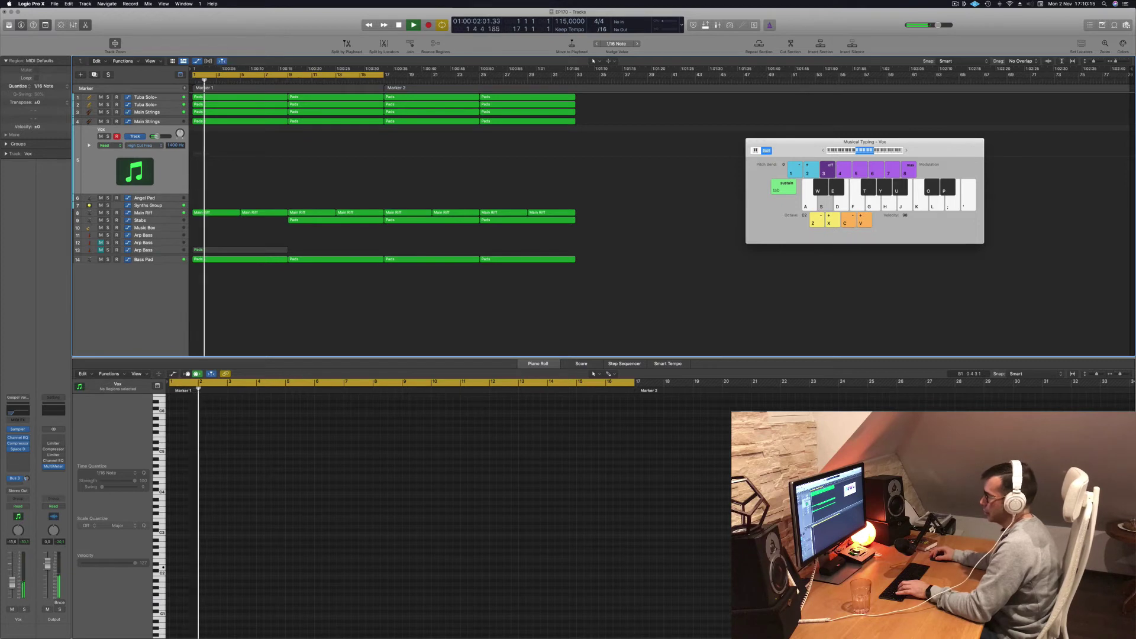
pyautogui.press('y')
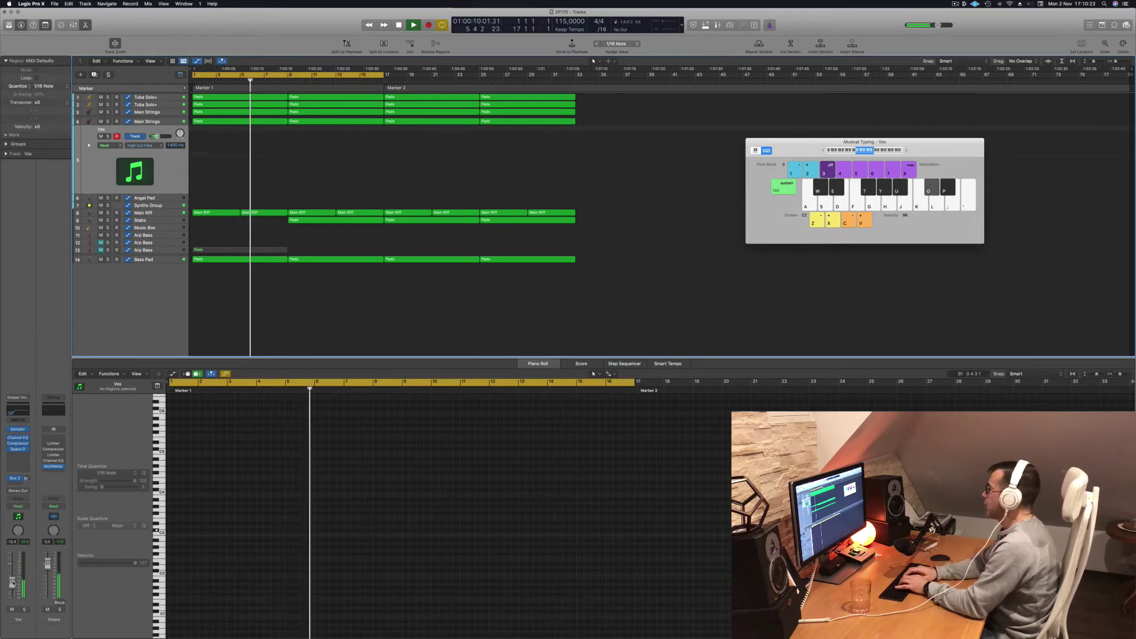
# Try out more vocal melody notes on the Vox track, shifting the Musical Typing range up an octave and back down.
pyautogui.press('o')
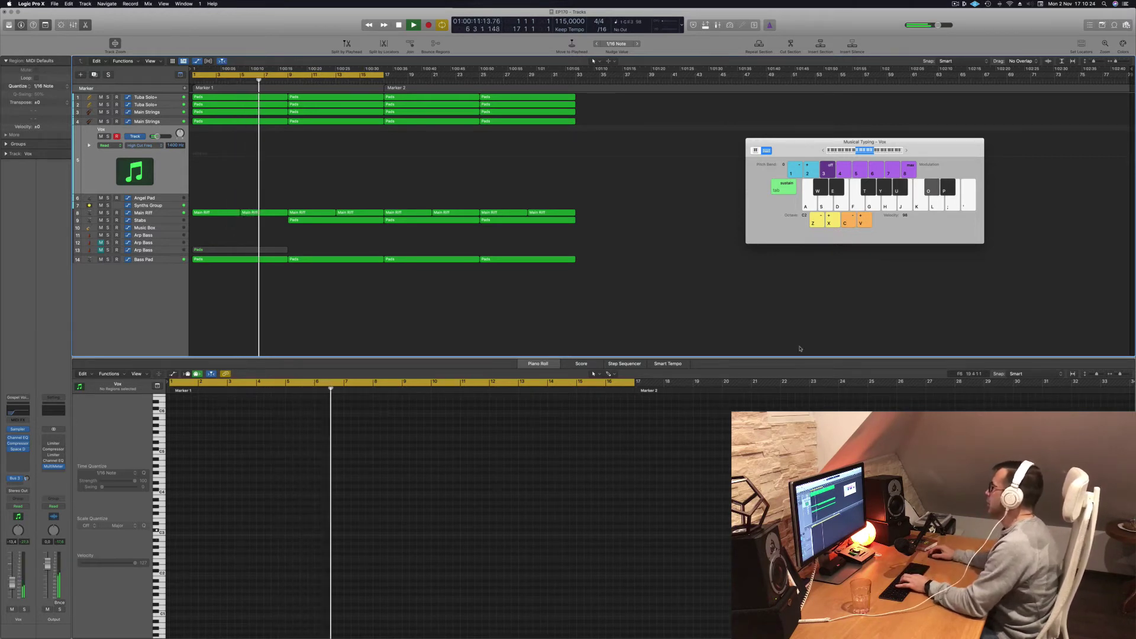
pyautogui.press('i')
pyautogui.click(906, 151)
pyautogui.press('i')
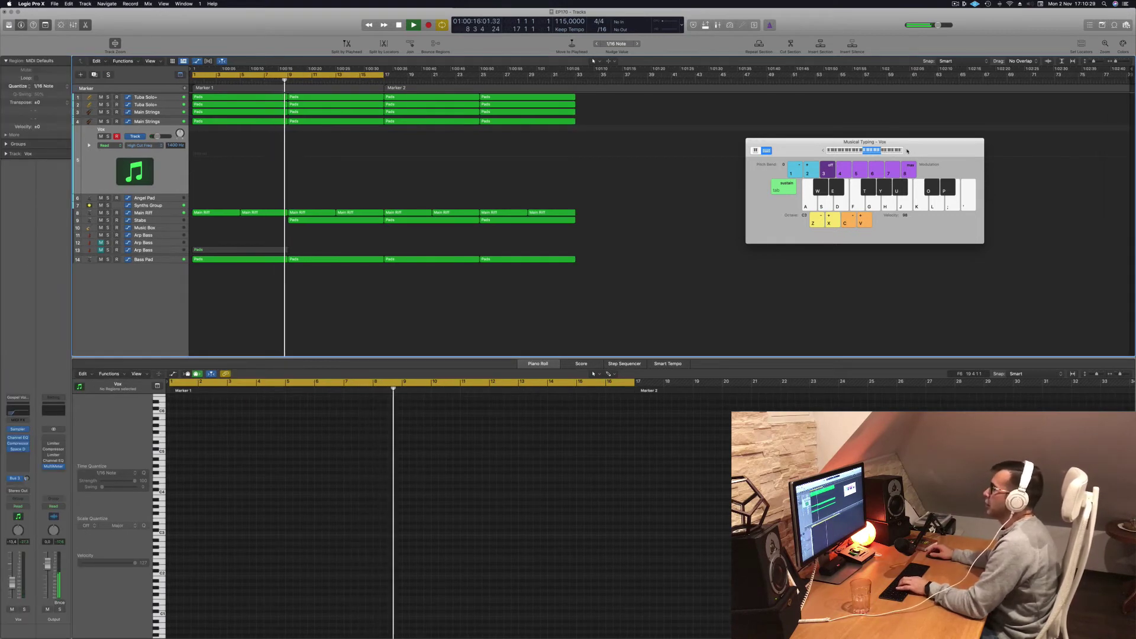
pyautogui.press('y')
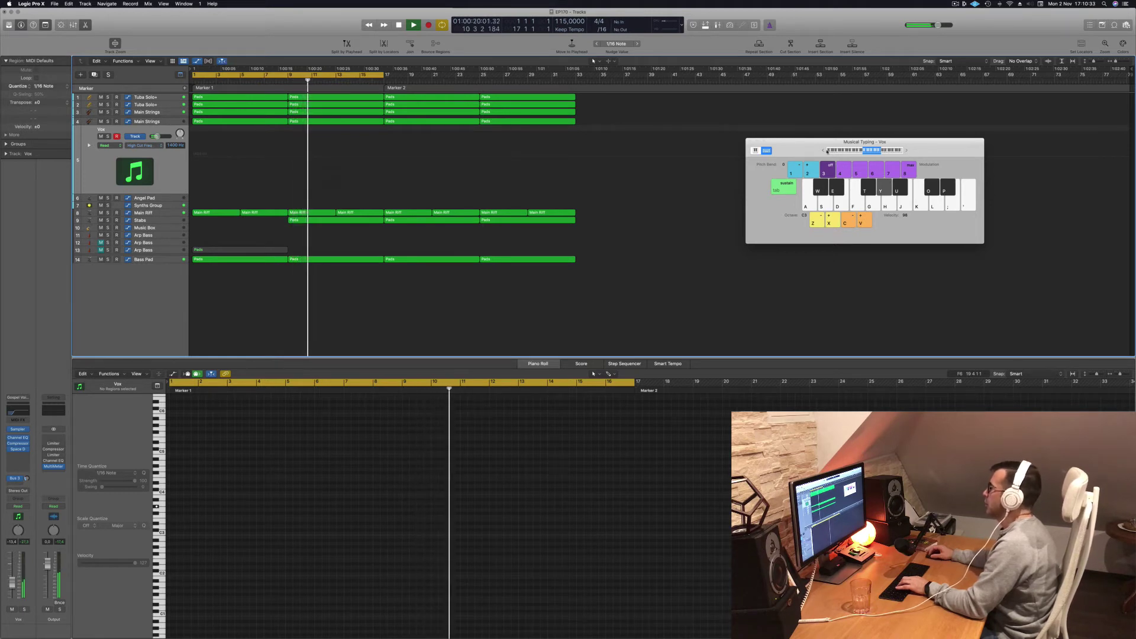
pyautogui.press('z')
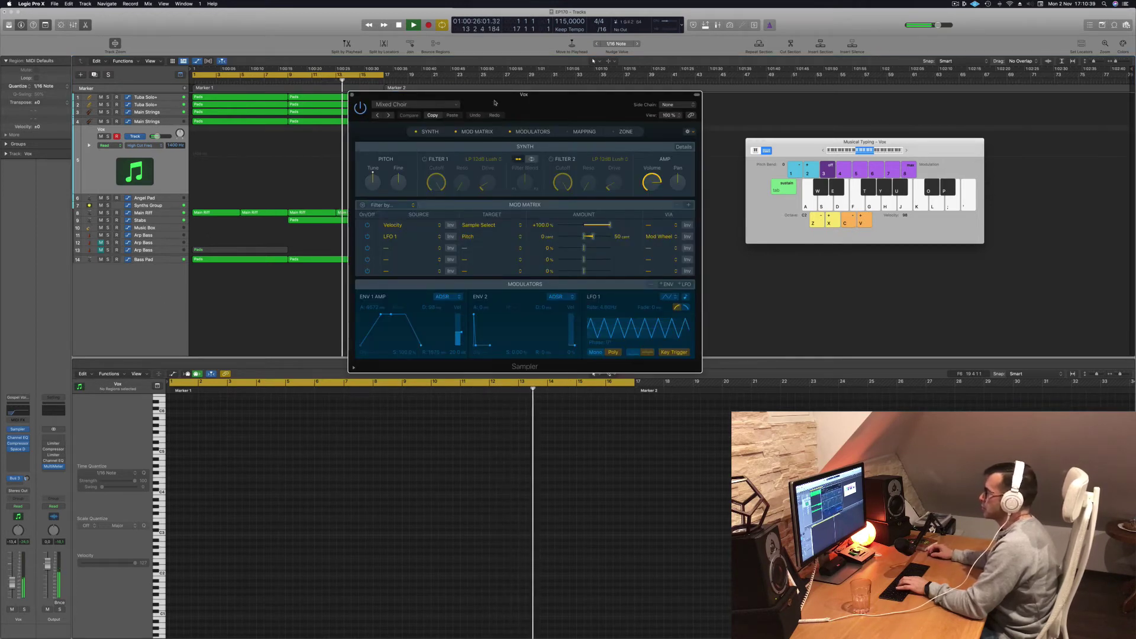
# Test another melody note on the Mixed Choir sound and move the Vox track's Sampler window clear of the regions.
pyautogui.moveTo(495, 102); pyautogui.dragTo(597, 163)
pyautogui.press('t')
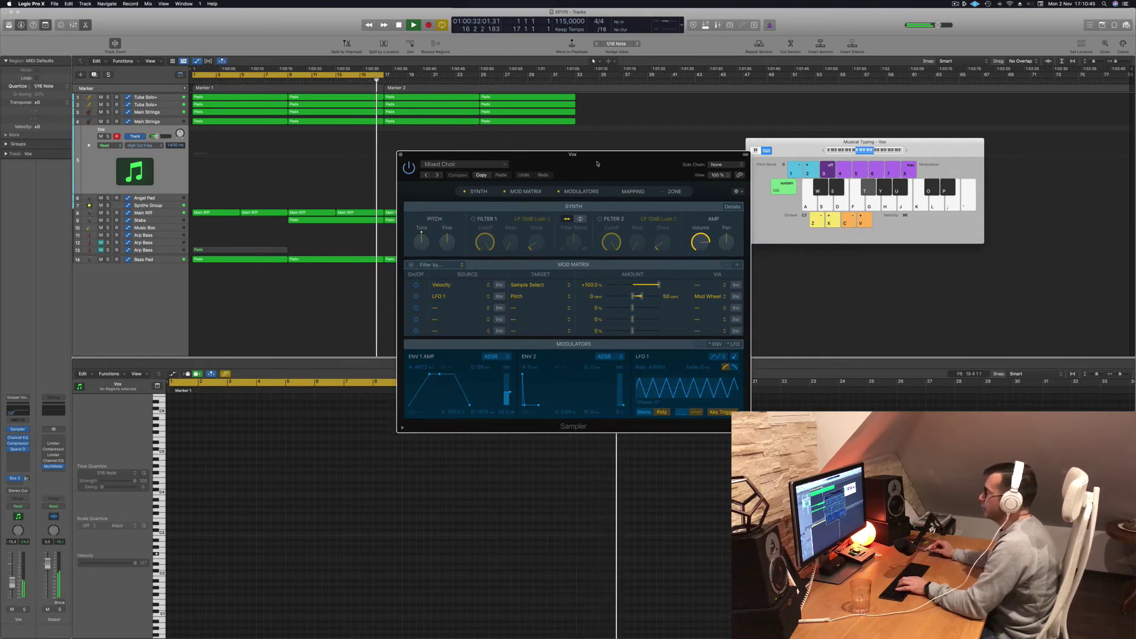
pyautogui.moveTo(597, 164); pyautogui.dragTo(613, 166)
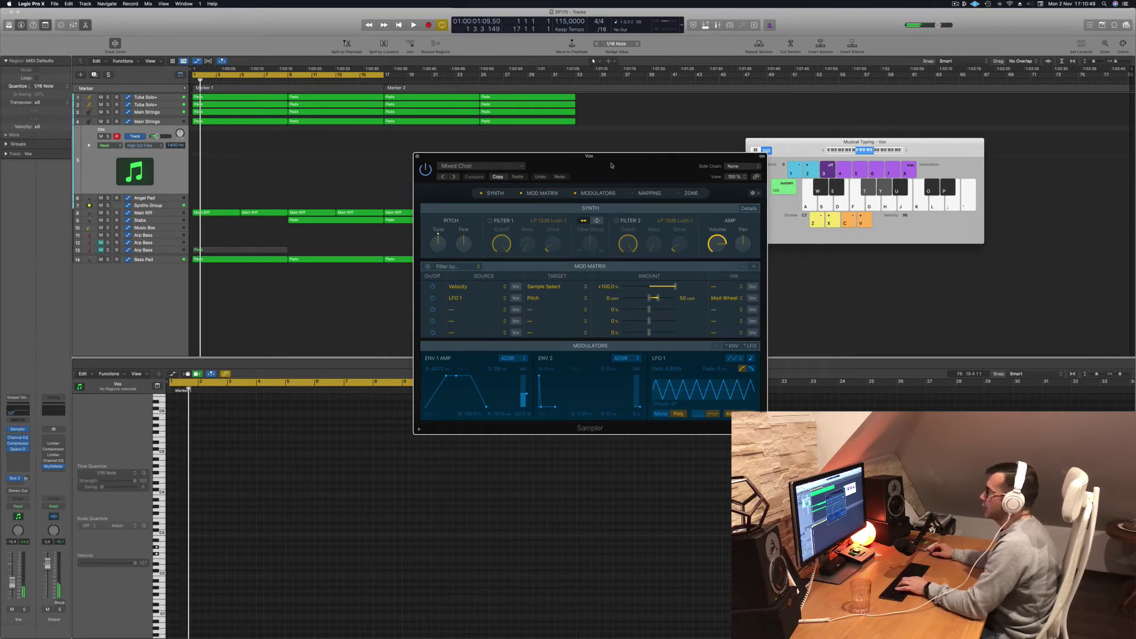
pyautogui.moveTo(611, 165); pyautogui.dragTo(900, 176)
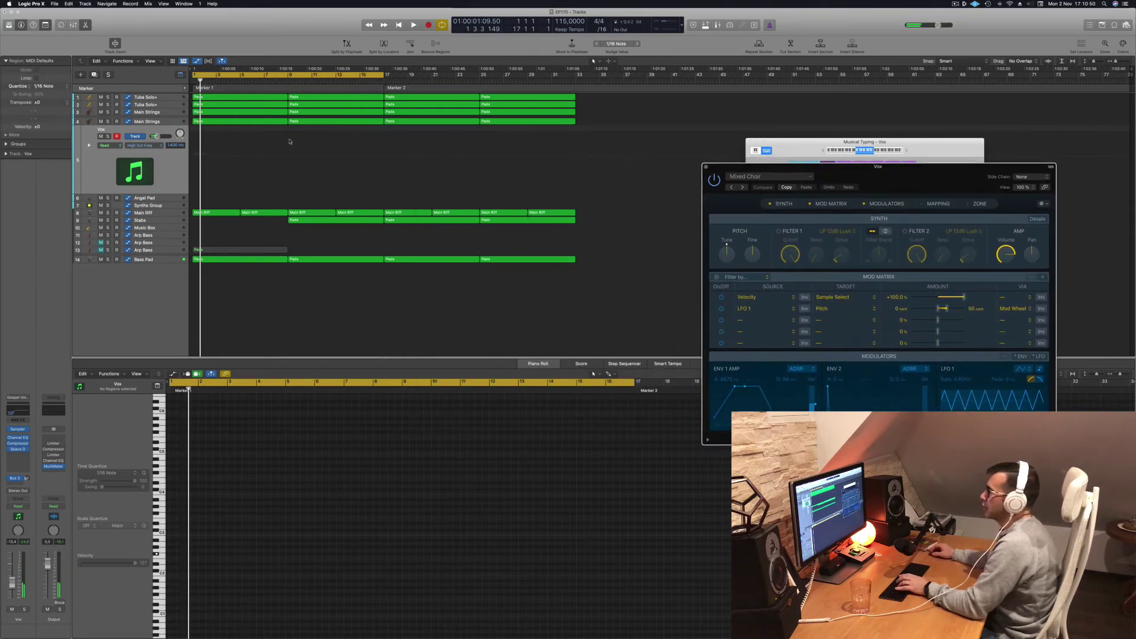
# Copy the first region of the lower Main Strings track to the Vox track and transpose its notes down one octave.
pyautogui.click(224, 121)
pyautogui.click(225, 111)
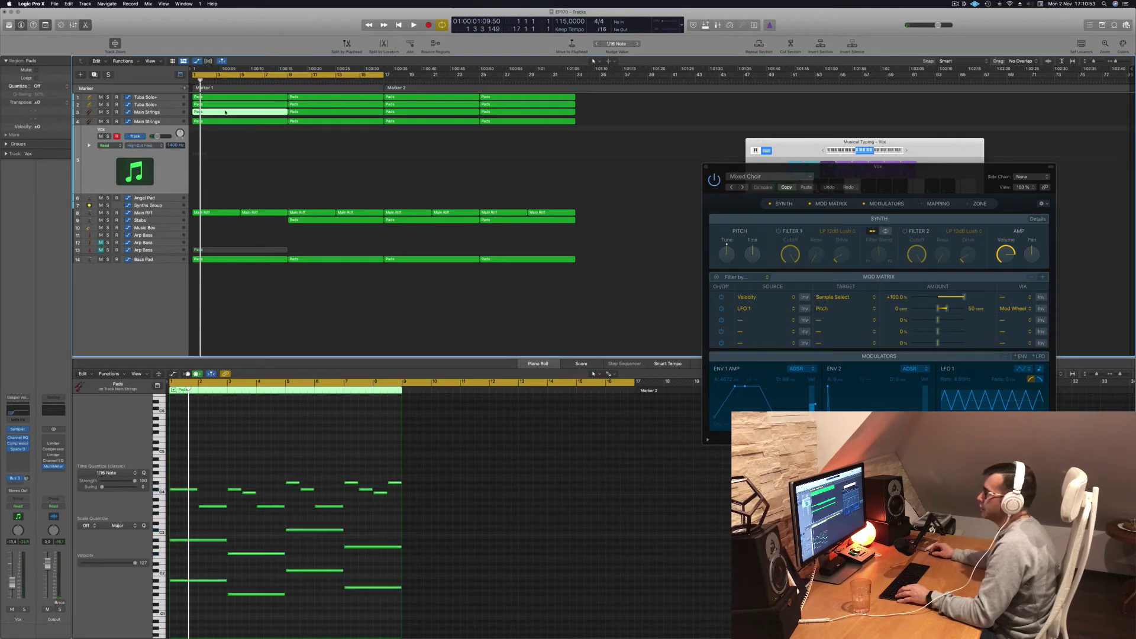
pyautogui.click(228, 120)
pyautogui.moveTo(228, 122); pyautogui.dragTo(227, 148)
pyautogui.press('space')
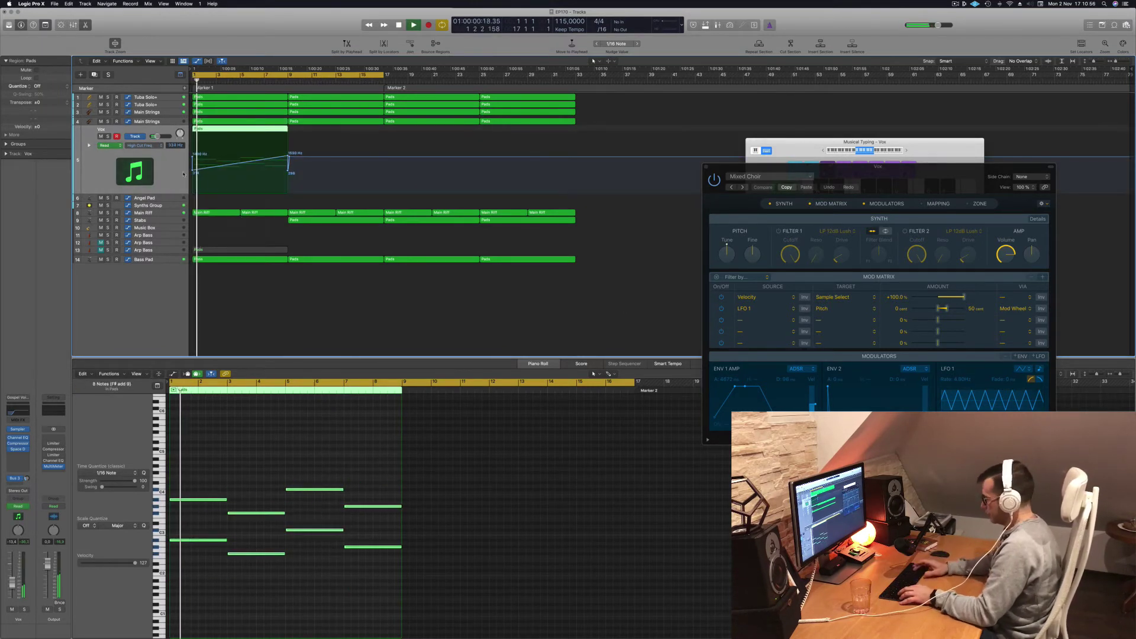
pyautogui.click(231, 465)
pyautogui.hotkey('alt', 'shift', 'Down')
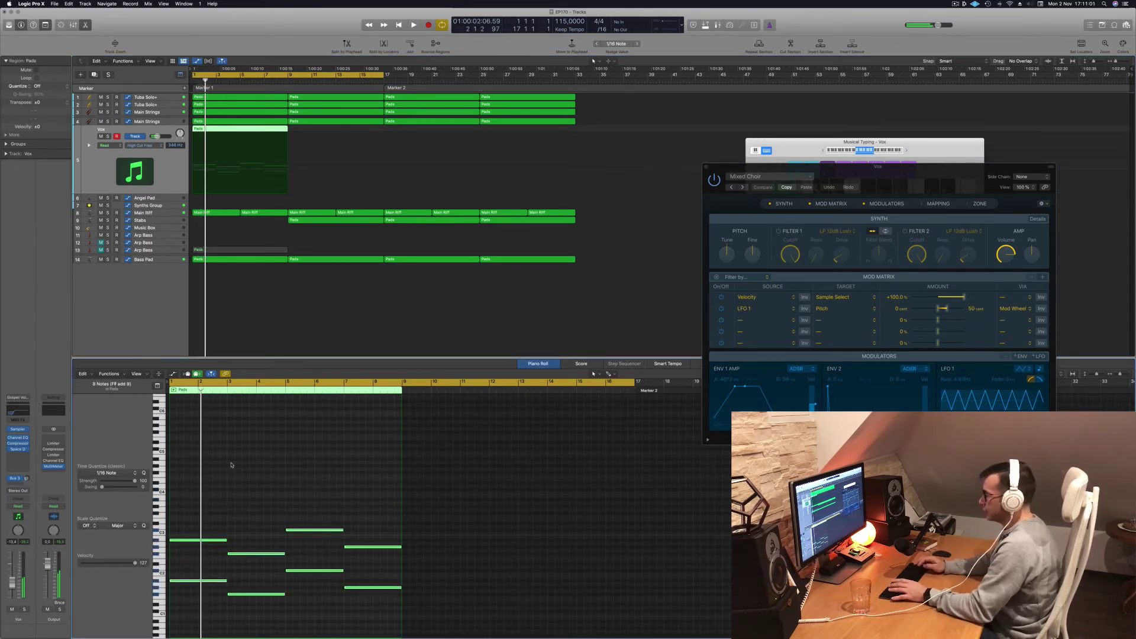
# Copy the Vox region across the track to fill bars 9 to 32.
pyautogui.click(200, 174)
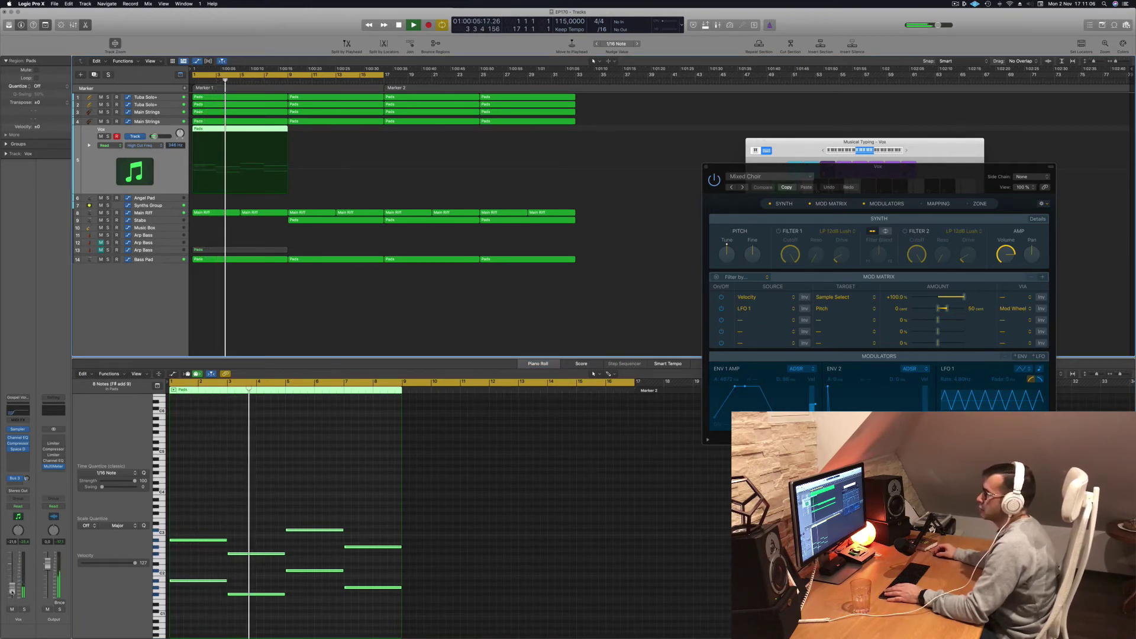
pyautogui.moveTo(282, 147); pyautogui.dragTo(461, 137)
pyautogui.keyDown('shift'); pyautogui.click(271, 129); pyautogui.keyUp('shift')
# Name all regions in the arrangement by their tracks and clear the selection.
pyautogui.press('super+a')
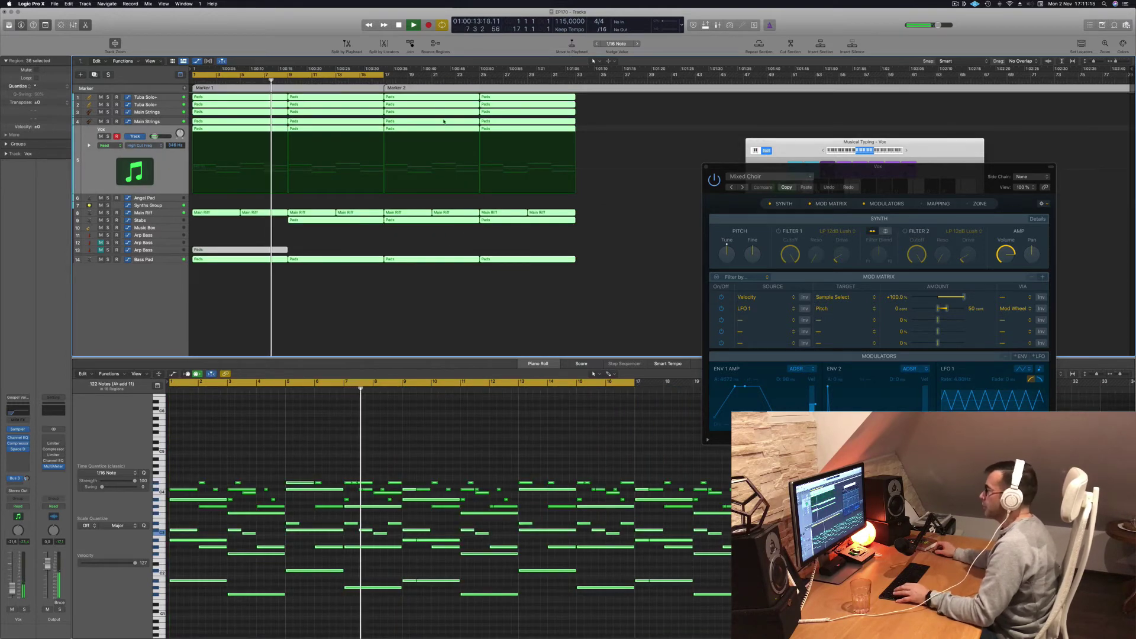
pyautogui.rightClick(451, 123)
pyautogui.click(476, 128)
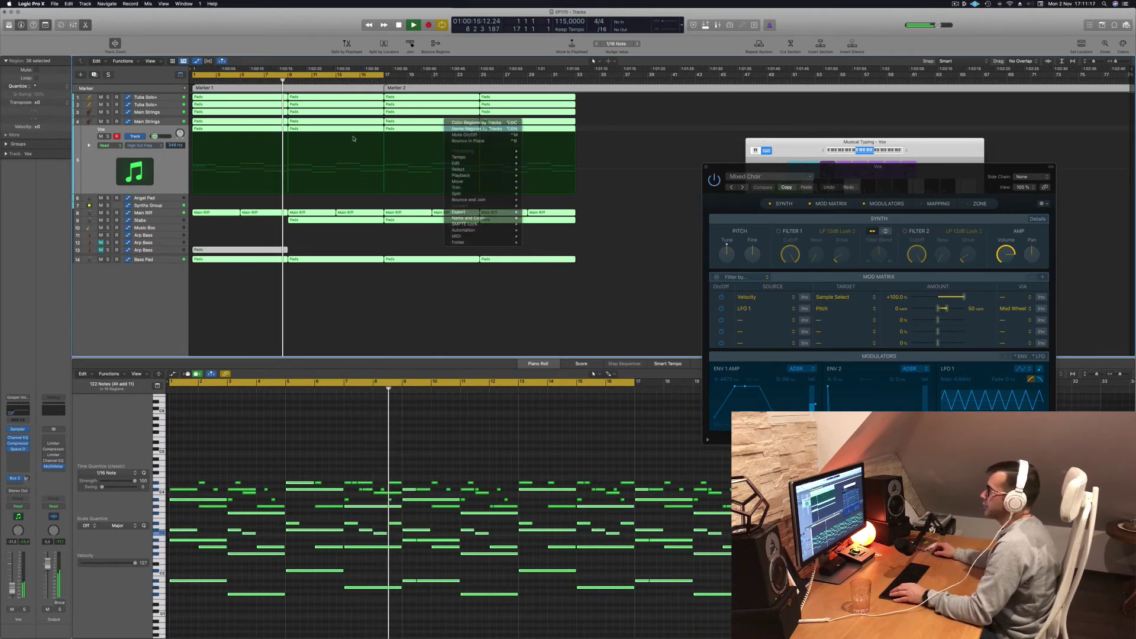
pyautogui.click(315, 270)
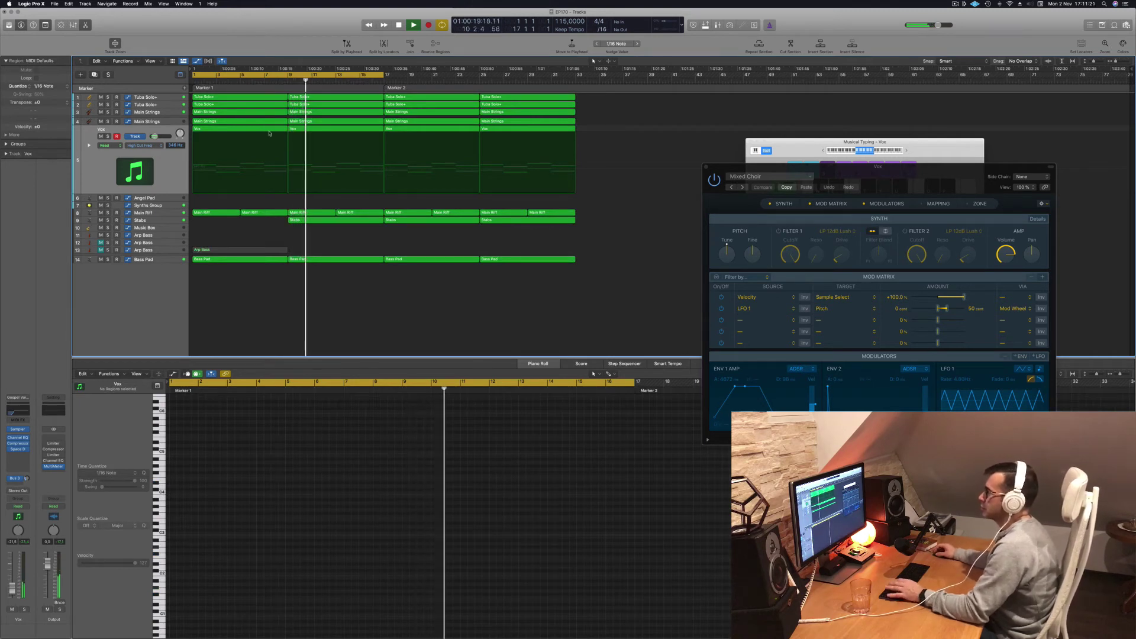
# Delete the first two Main Riff regions, covering bars 1 to 8.
pyautogui.click(173, 214)
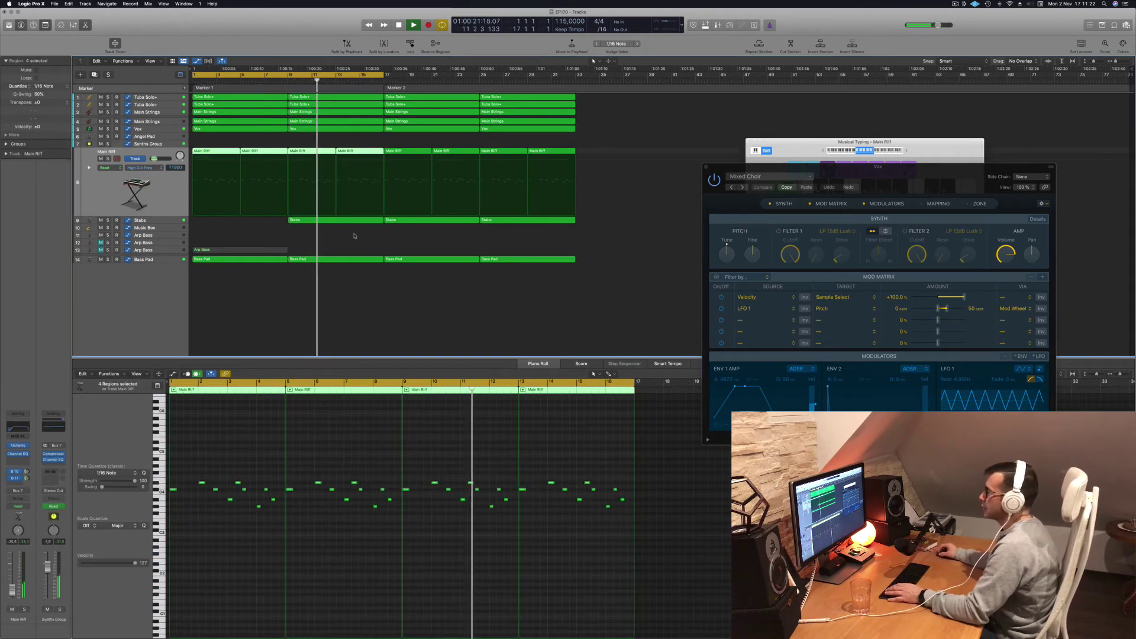
pyautogui.click(954, 4)
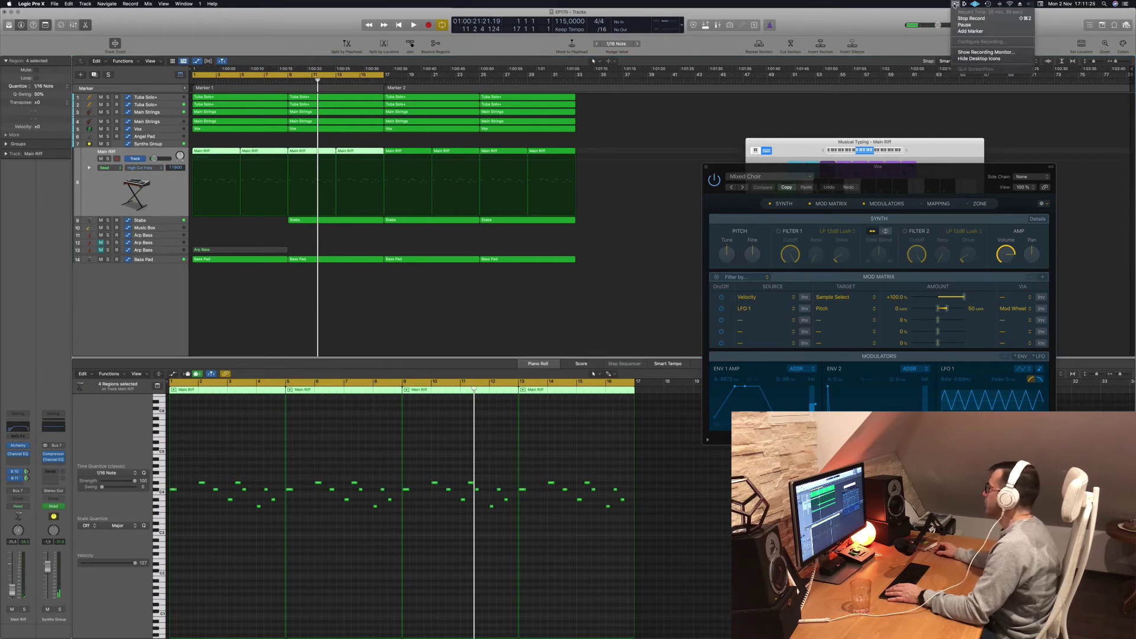
pyautogui.moveTo(838, 27); pyautogui.dragTo(836, 27)
pyautogui.press('space')
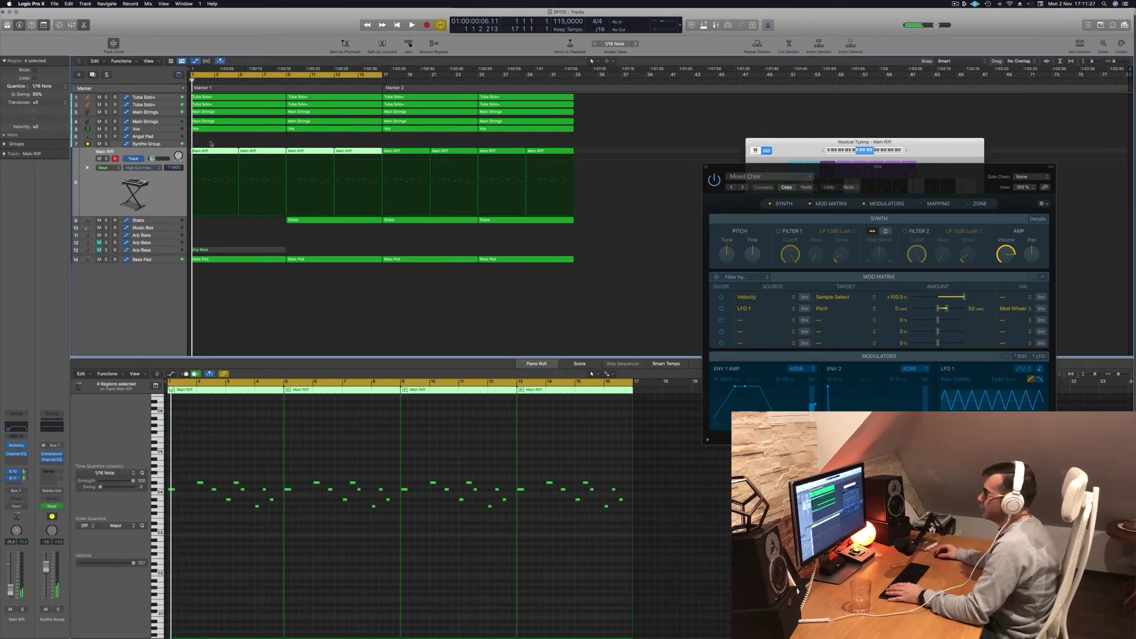
pyautogui.moveTo(212, 143); pyautogui.dragTo(268, 157)
pyautogui.press('Delete')
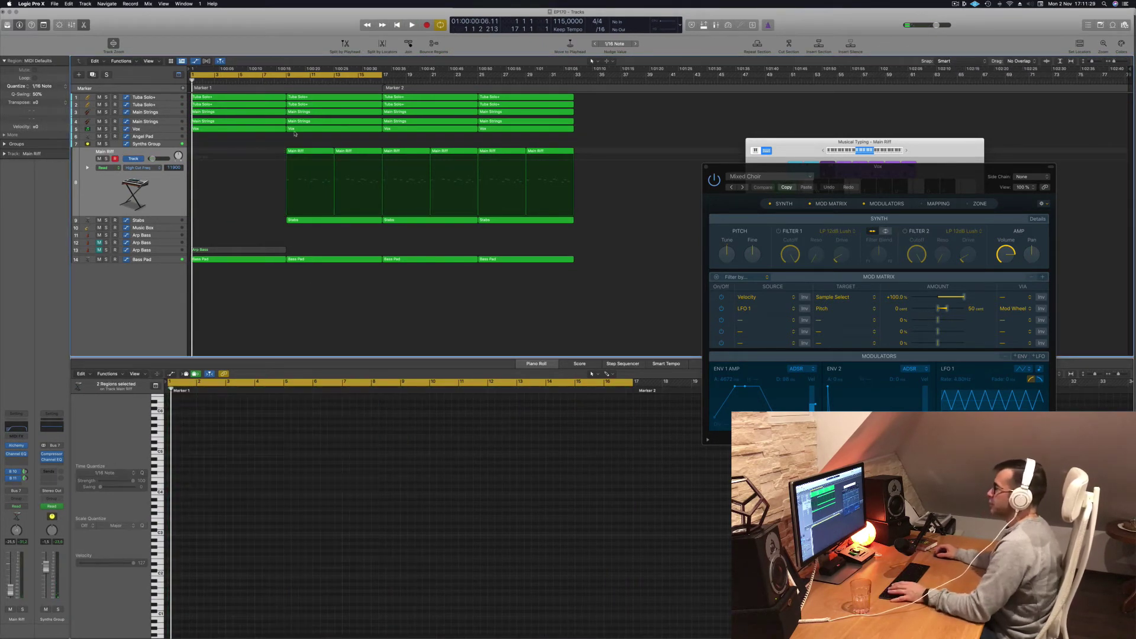
# Set the cycle range to the Marker 2 section and repeat that section twice, extending the arrangement through Marker 4.
pyautogui.moveTo(339, 73); pyautogui.dragTo(531, 84)
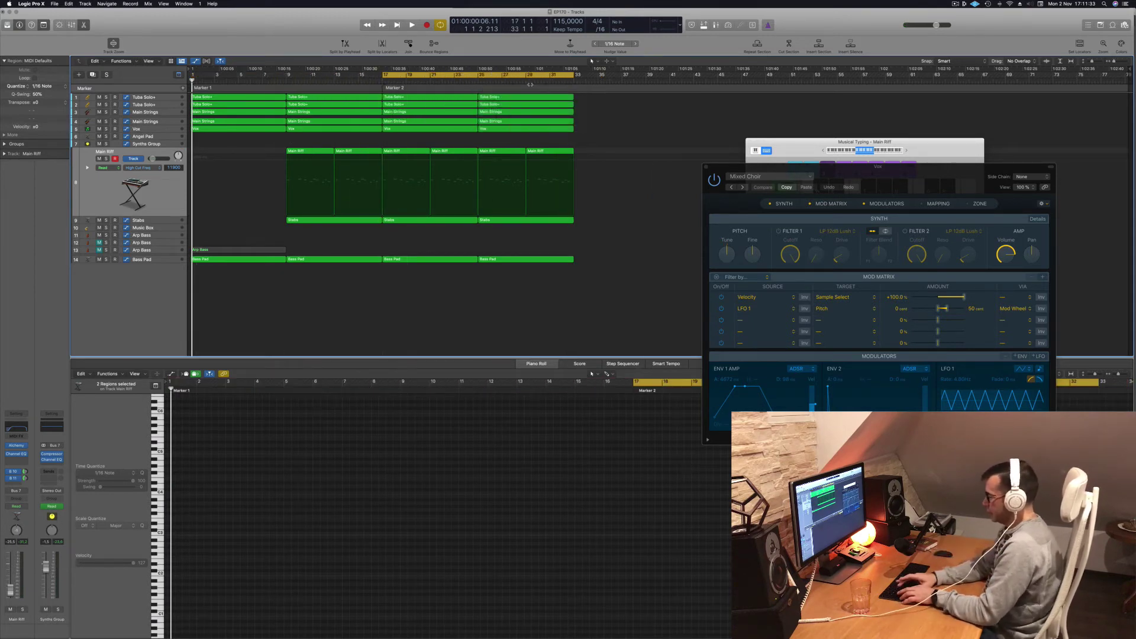
pyautogui.press('ctrl+super+r')
pyautogui.press('ctrl+super+r')
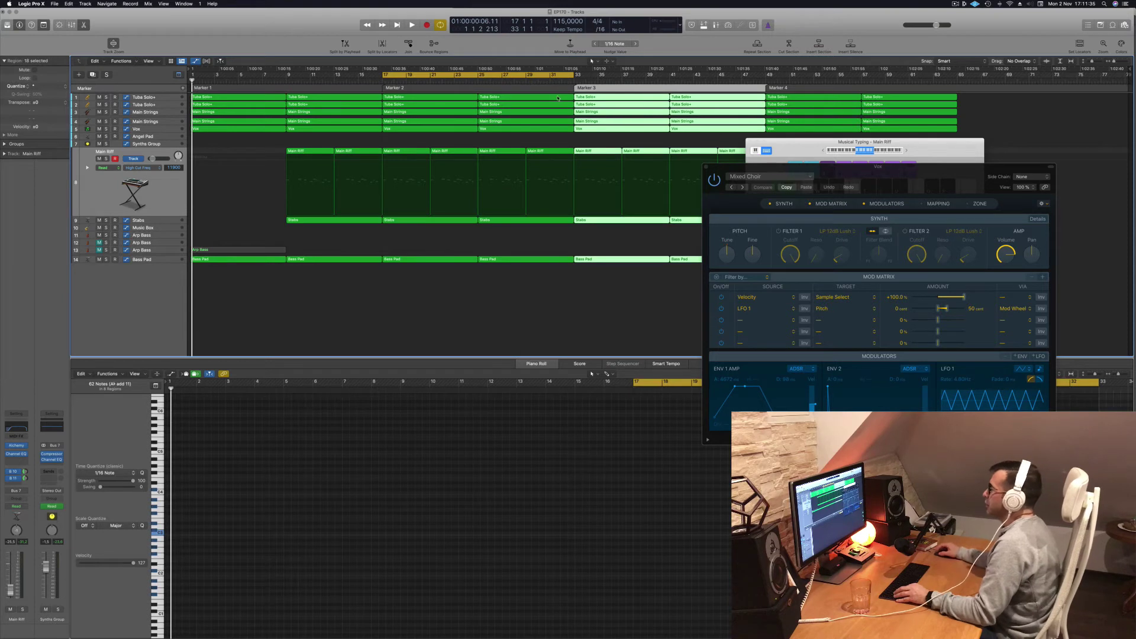
# Close the Vox track's Sampler window and move the Musical Typing keyboard below the regions.
pyautogui.moveTo(764, 170); pyautogui.dragTo(632, 176)
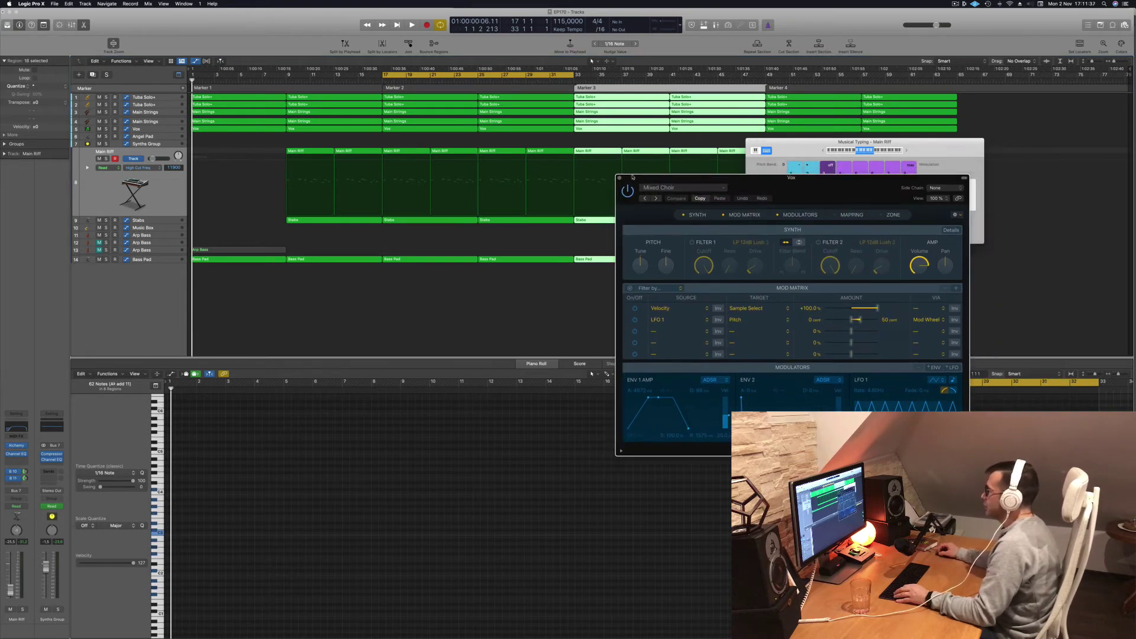
pyautogui.press('super+w')
pyautogui.moveTo(779, 142); pyautogui.dragTo(663, 331)
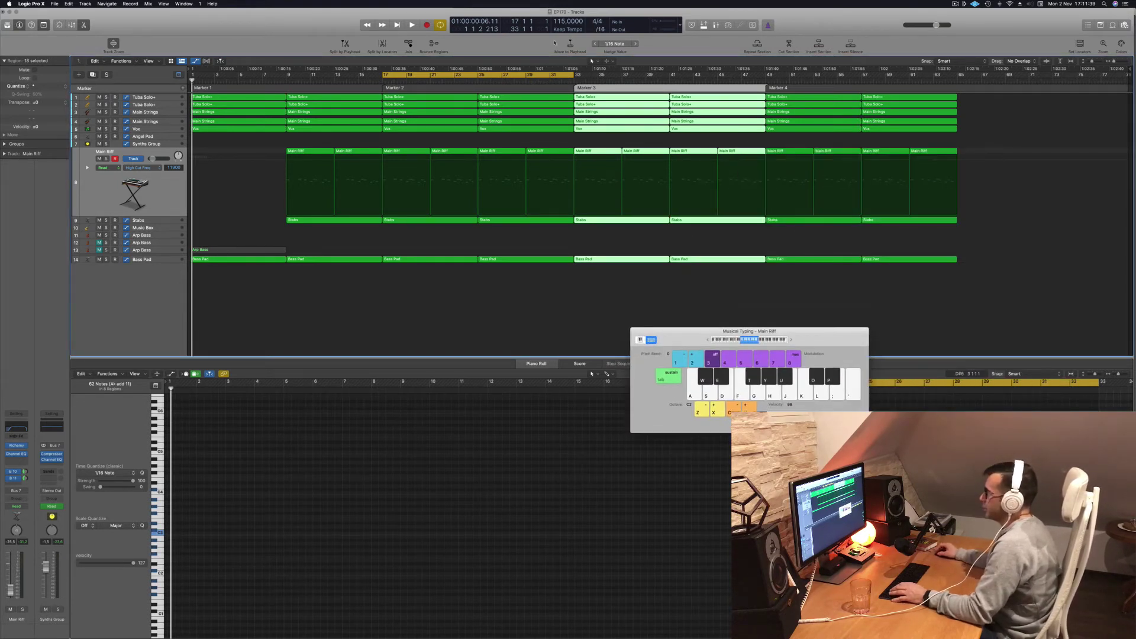
# Extend the cycle range back to bar 1 so it covers Markers 1 and 2, and enlarge the track rows.
pyautogui.press('space')
pyautogui.press('space')
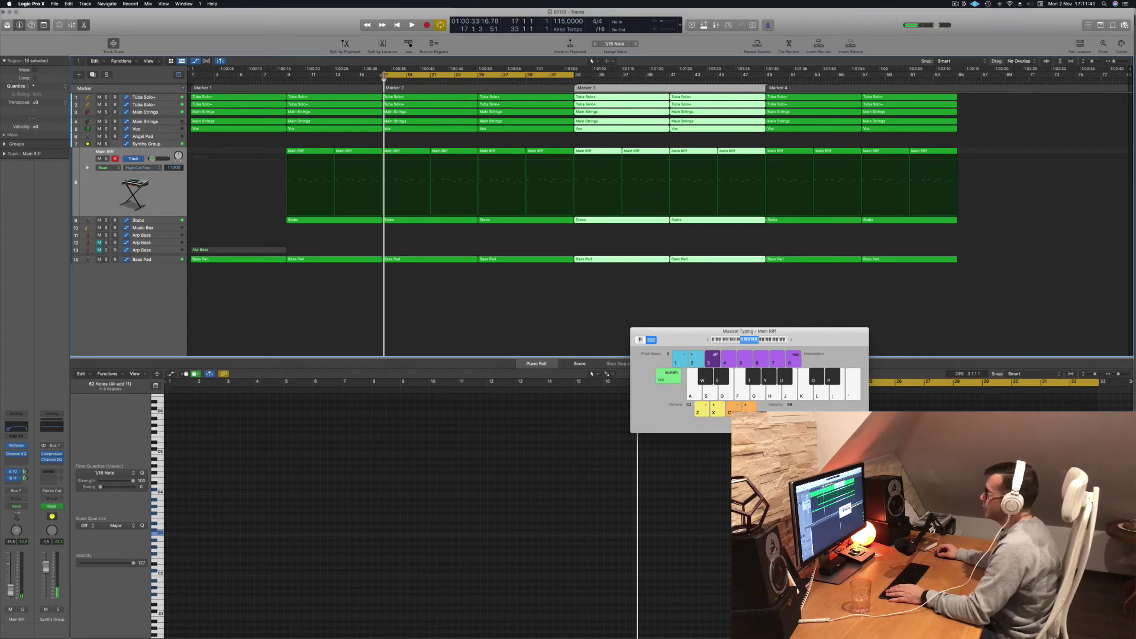
pyautogui.moveTo(383, 75); pyautogui.dragTo(191, 75)
pyautogui.scroll(3, 229, 218)
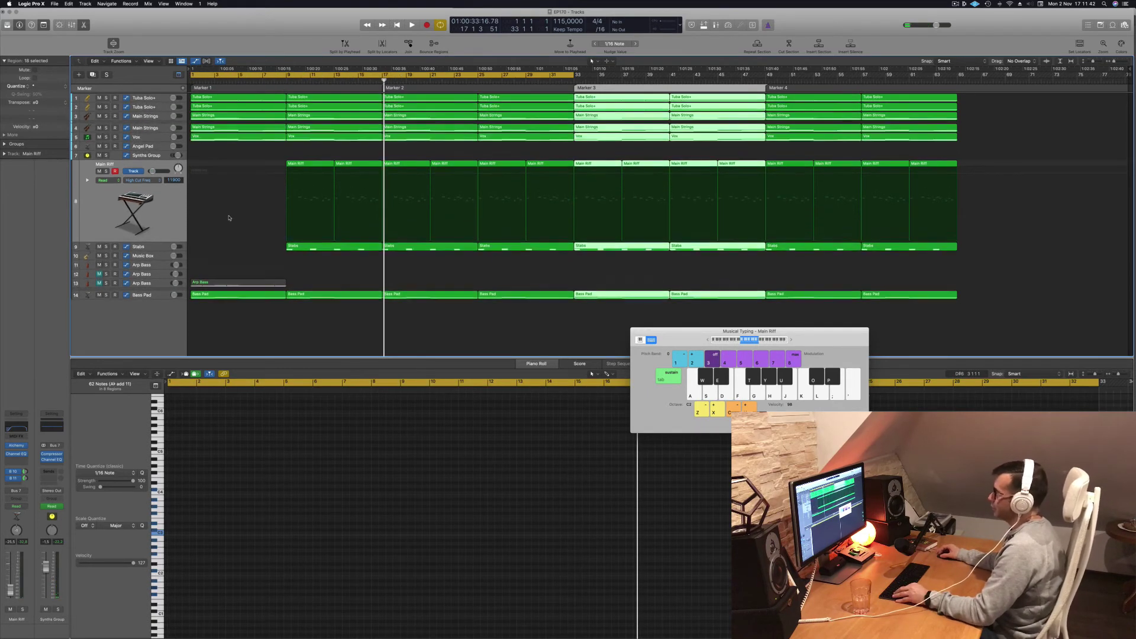
pyautogui.scroll(3, 229, 218)
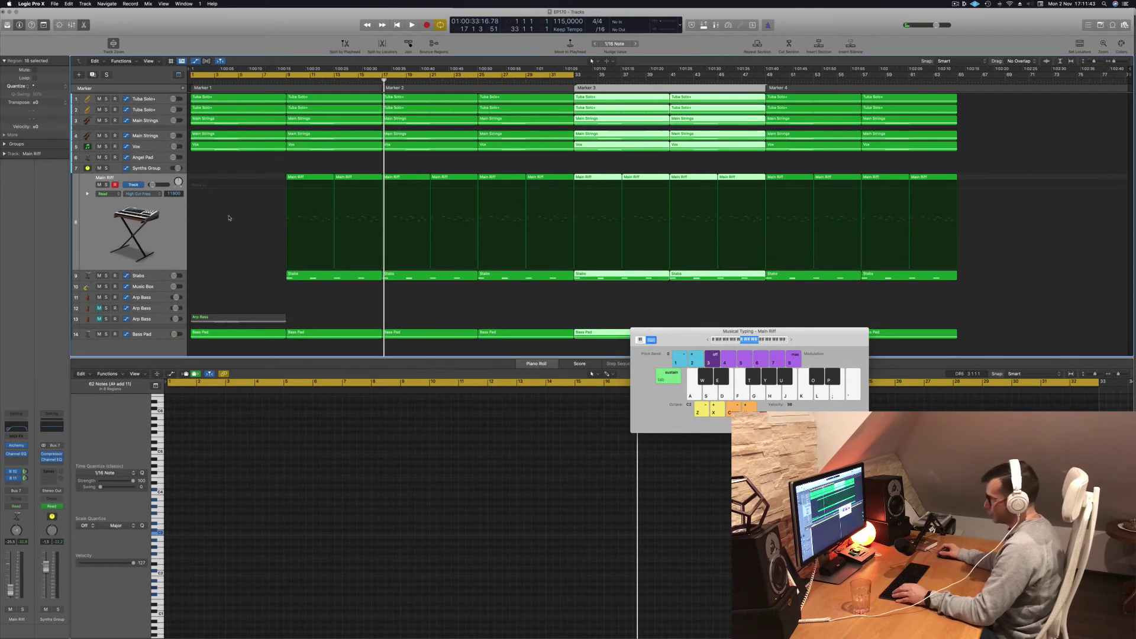
pyautogui.click(234, 271)
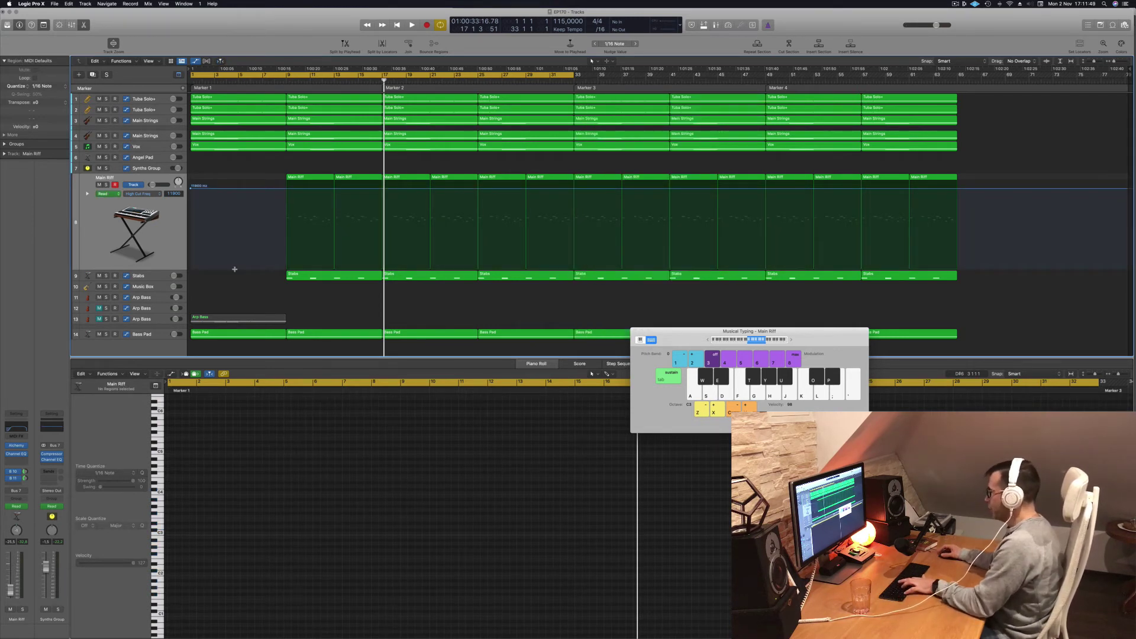
# Close Musical Typing and hide the piano roll to give the enlarged tracks the full window.
pyautogui.press('super+k')
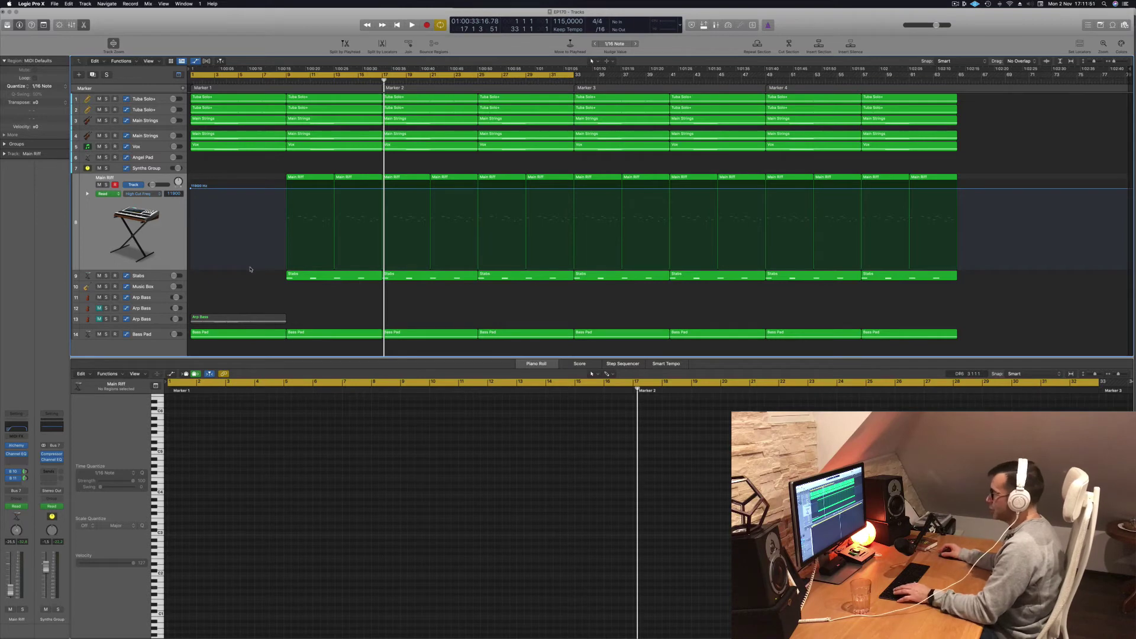
pyautogui.press('x')
pyautogui.press('x')
pyautogui.scroll(5, 289, 449)
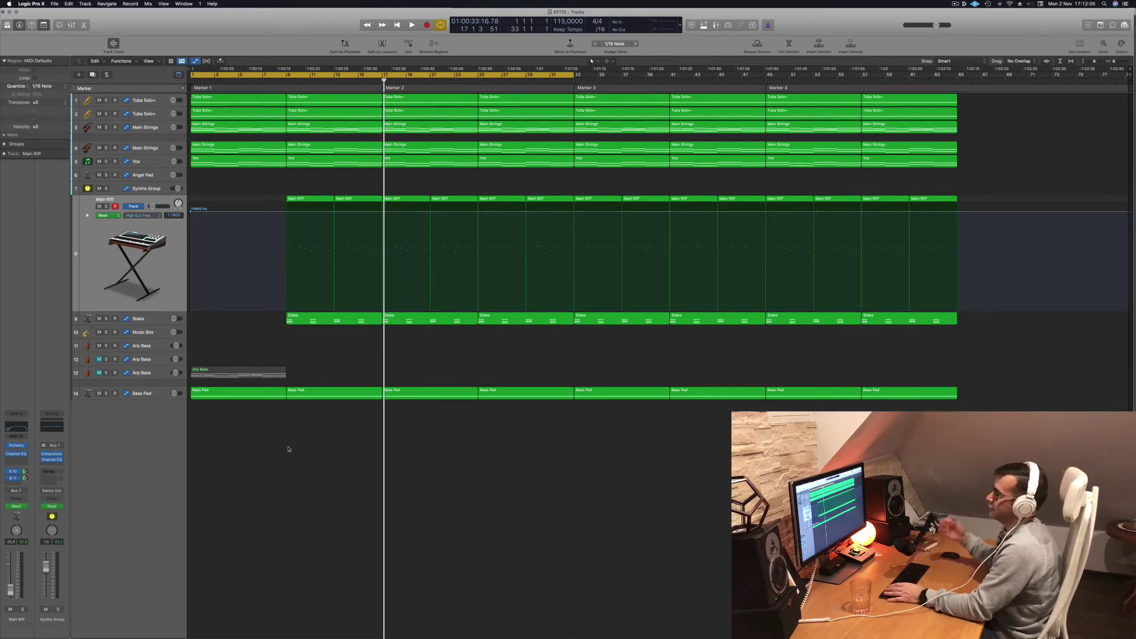
# Play the arrangement from the start and briefly solo the Vox track to check it.
pyautogui.press('Return')
pyautogui.press('space')
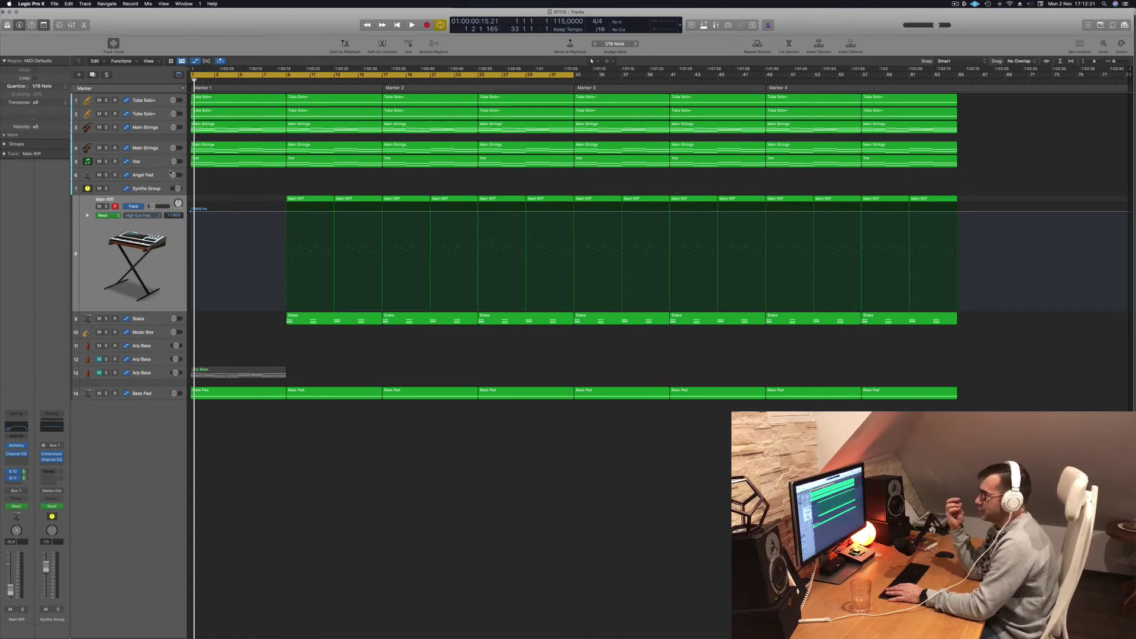
pyautogui.press('space')
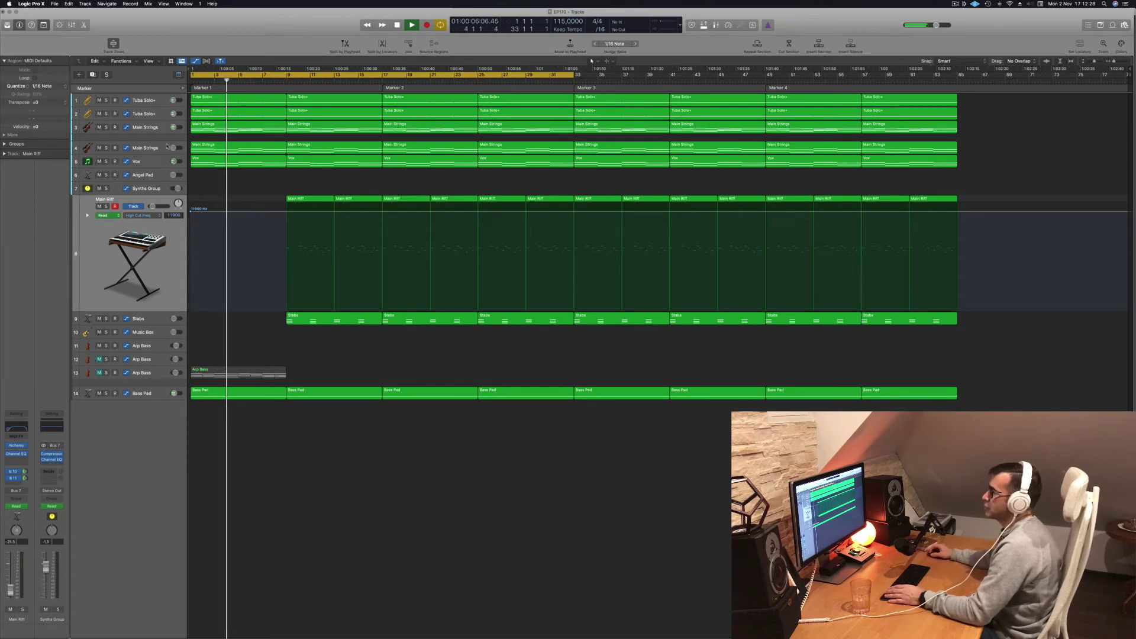
pyautogui.click(106, 161)
pyautogui.click(106, 161)
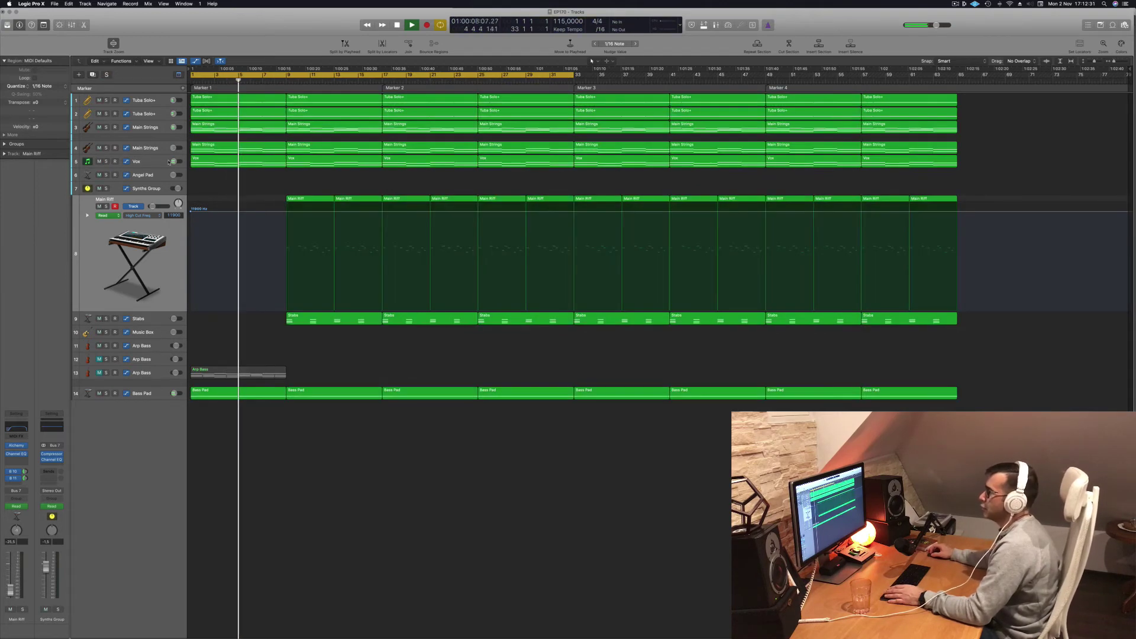
# Select the Vox track, replay from the start, and check its automation parameters and additional volume lane.
pyautogui.click(148, 161)
pyautogui.press('Return')
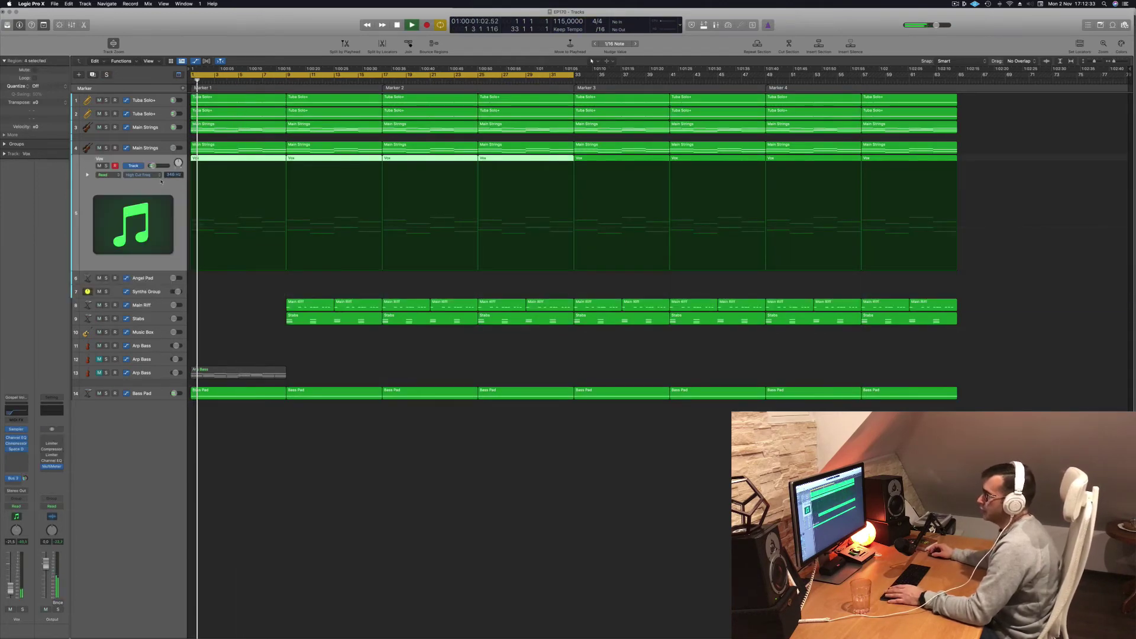
pyautogui.click(142, 174)
pyautogui.click(102, 189)
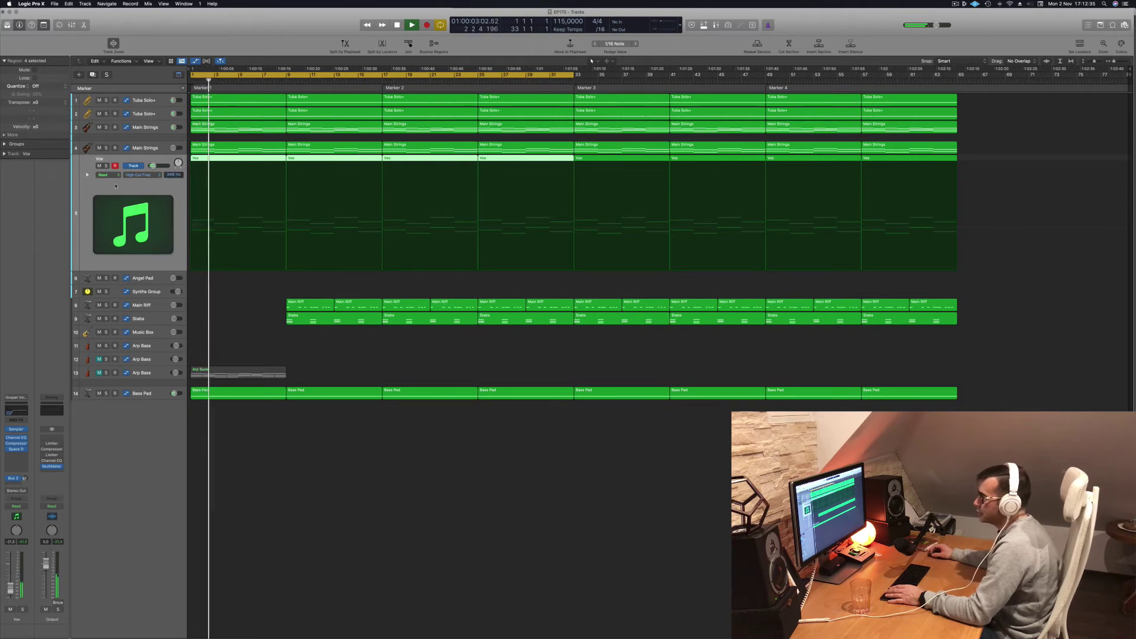
pyautogui.click(87, 175)
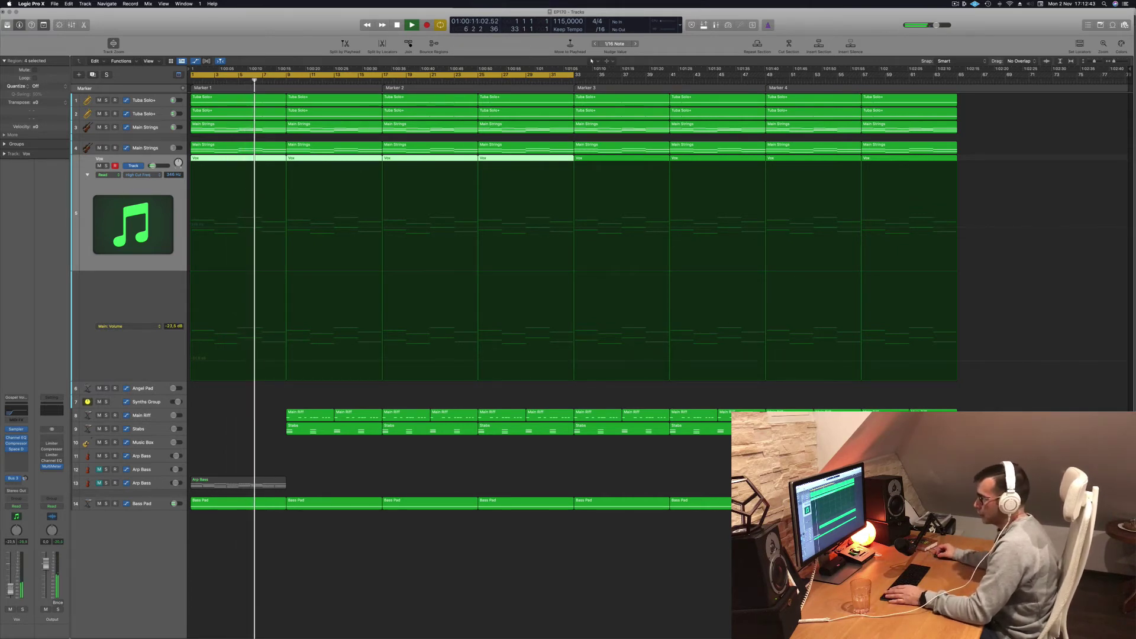
pyautogui.click(88, 176)
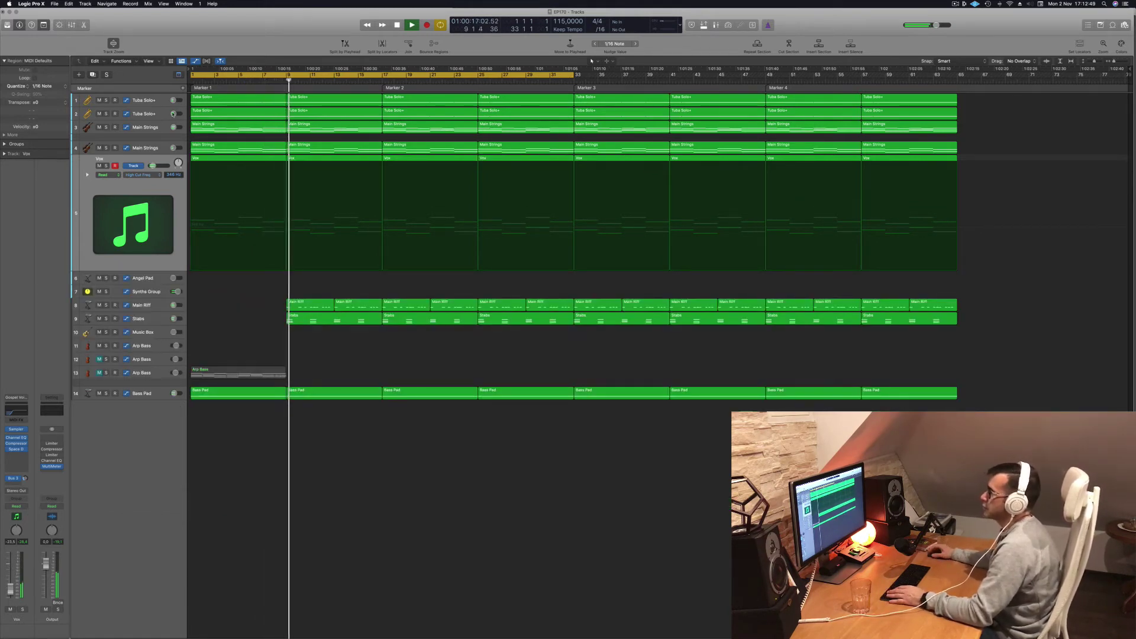
# Delete the Vox region and both Tuba Solo regions between bars 9 and 17.
pyautogui.click(162, 100)
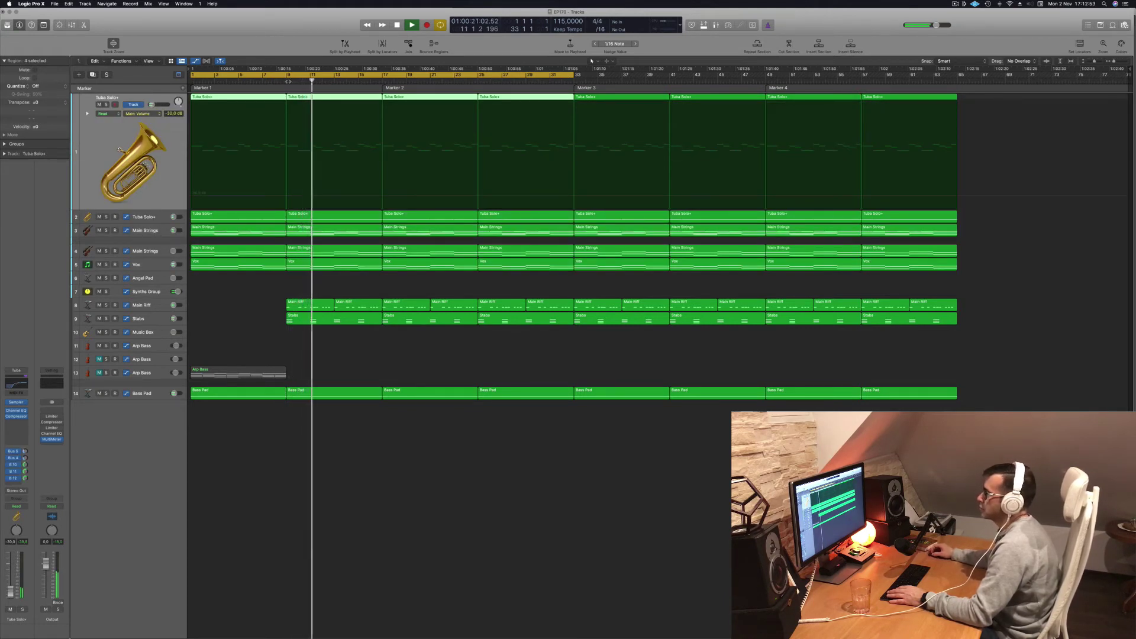
pyautogui.click(309, 265)
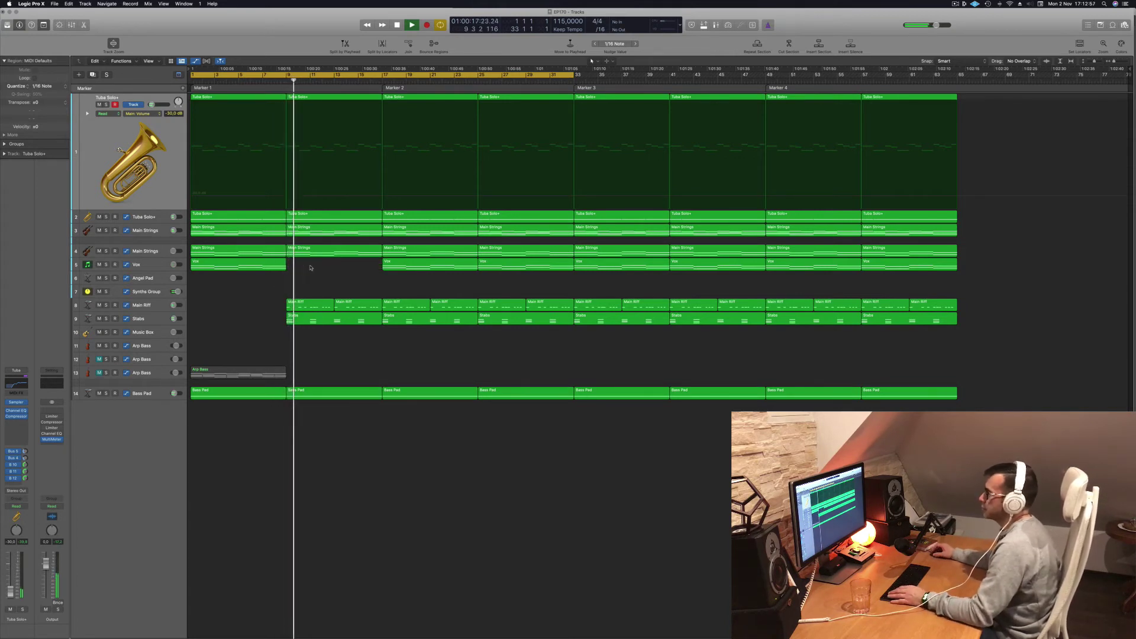
pyautogui.click(136, 266)
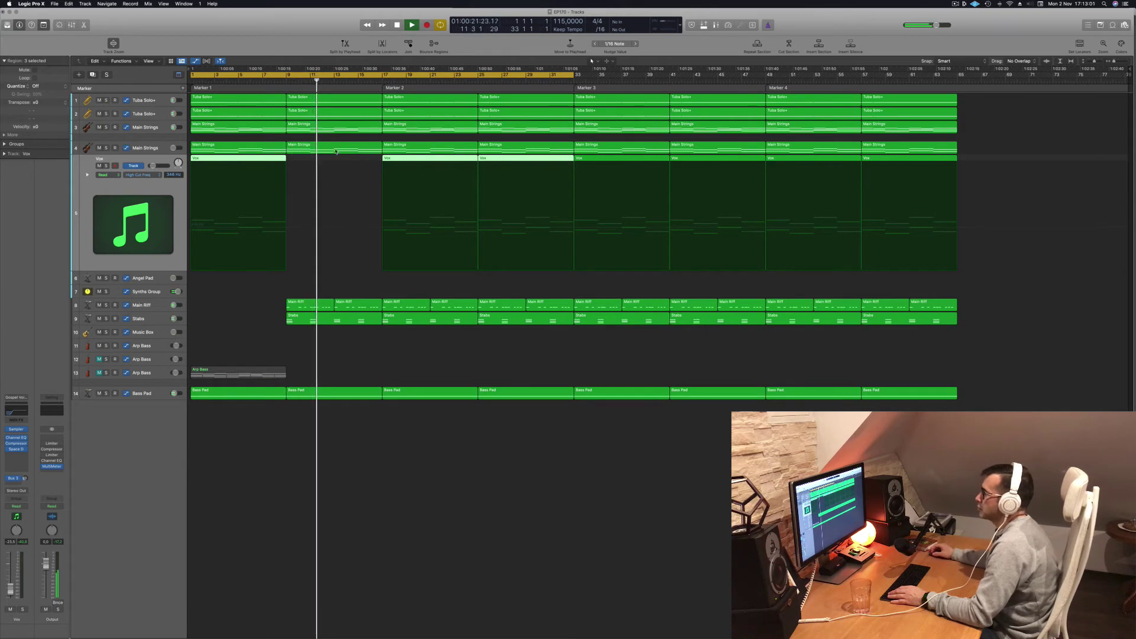
pyautogui.click(313, 103)
pyautogui.press('Delete')
pyautogui.click(314, 111)
pyautogui.press('Delete')
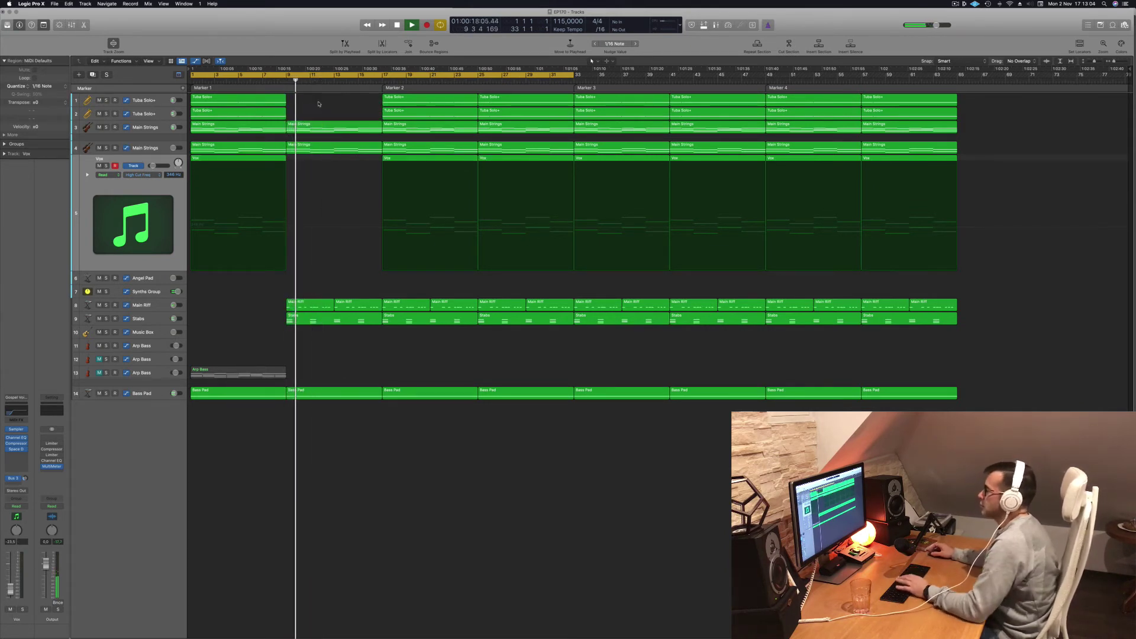
# Select the Angel Pad track, restart playback from bar 1, and clear the track's volume automation.
pyautogui.click(152, 277)
pyautogui.press('Return')
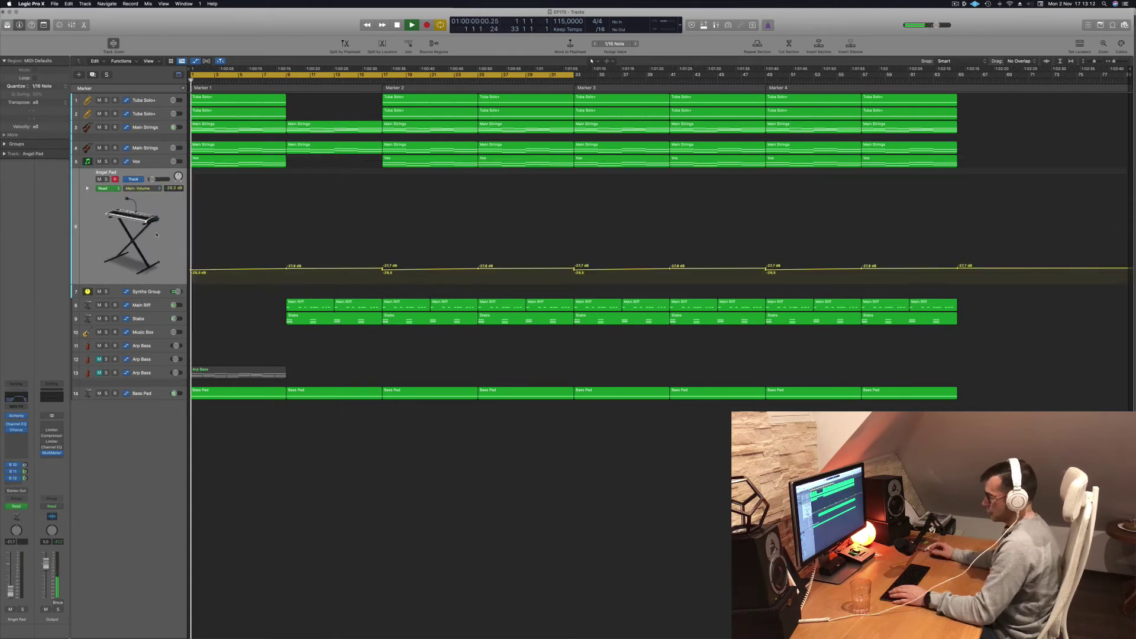
pyautogui.press('a')
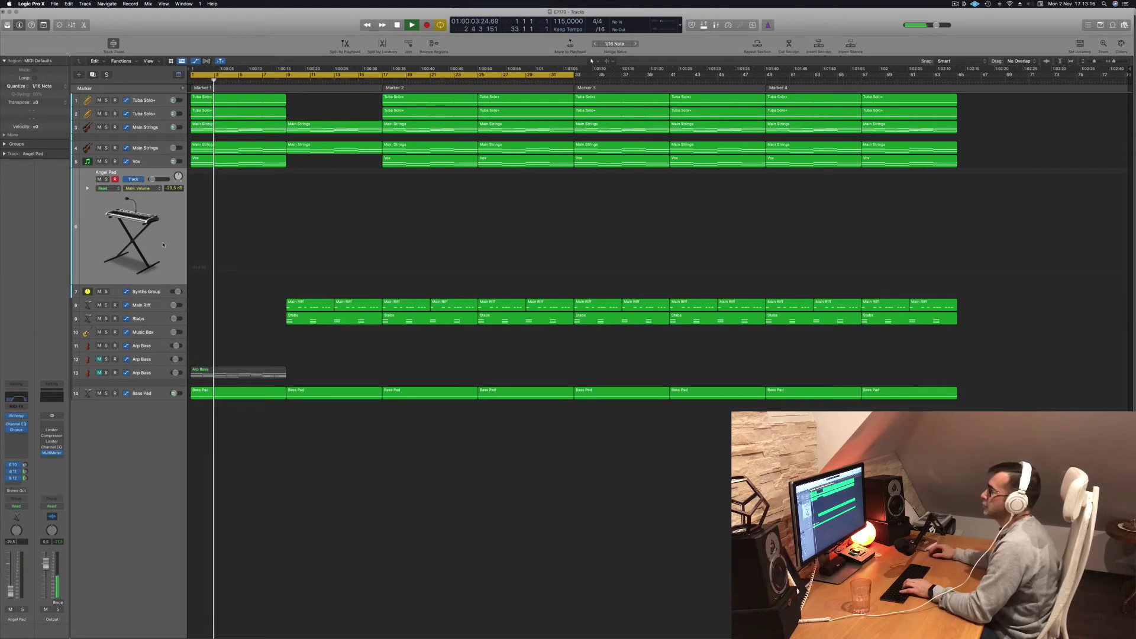
# Open Musical Typing for the Angel Pad track, try notes over the playback, and set the track's volume to -15.0 dB.
pyautogui.press('h')
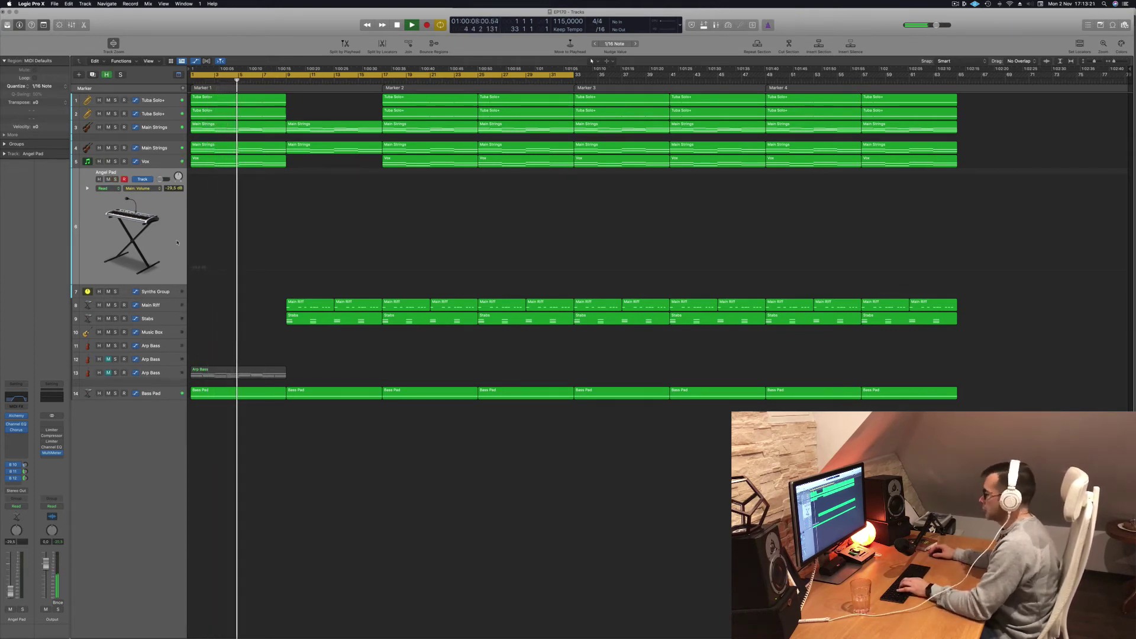
pyautogui.press('super+k')
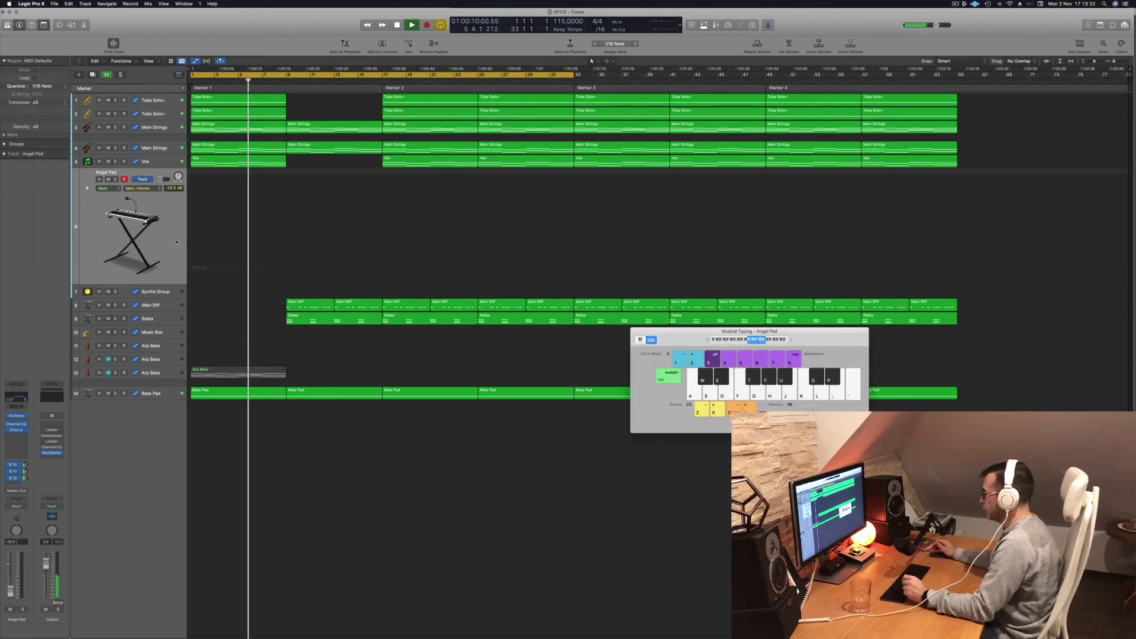
pyautogui.press('t')
pyautogui.press('y')
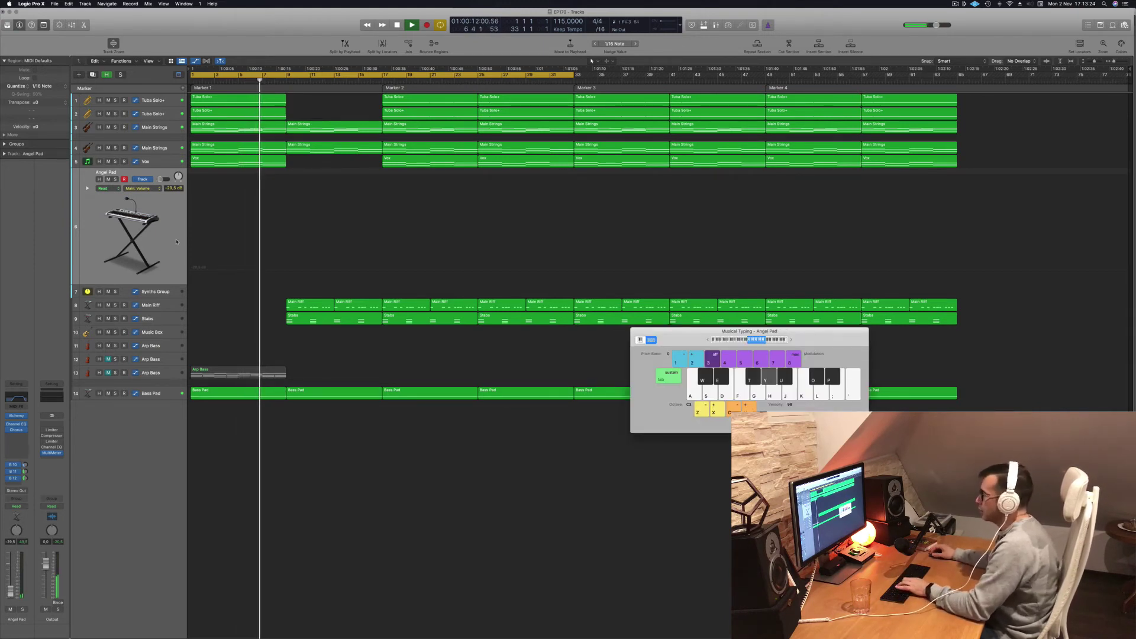
pyautogui.press('u')
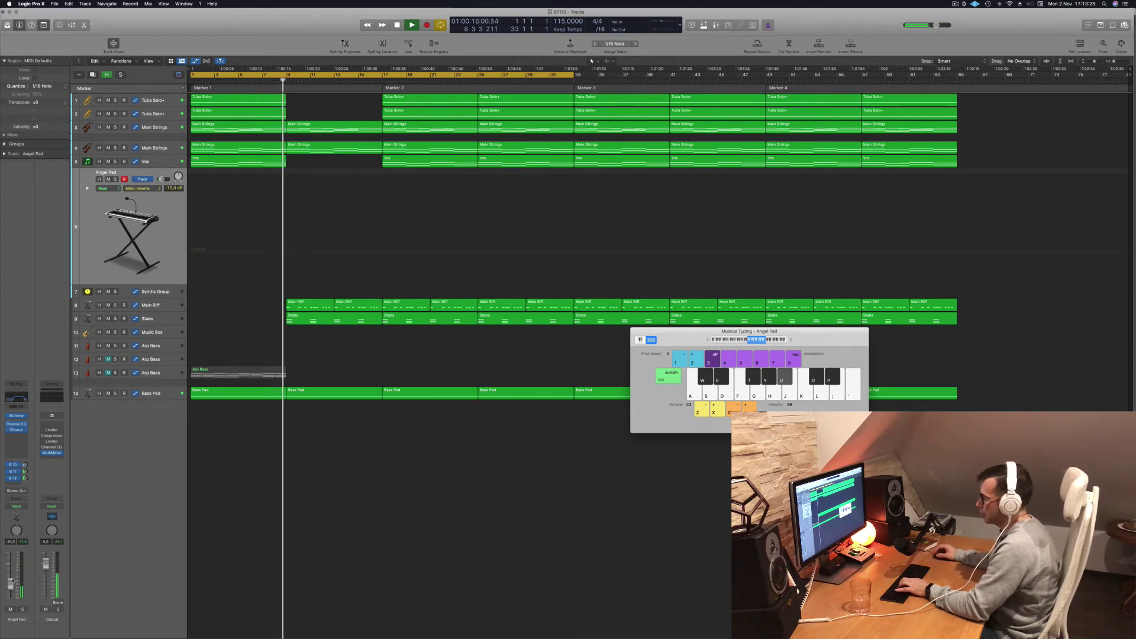
pyautogui.press('y')
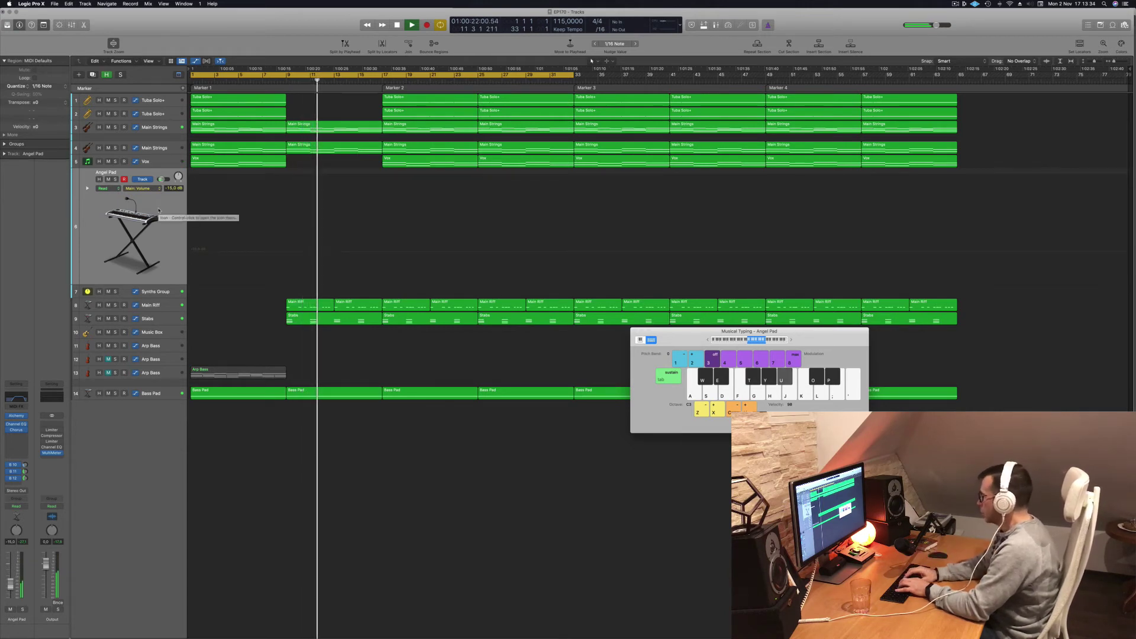
# Try out a higher melodic phrase on the Angel Pad over bars 11 to 14, and stop playback.
pyautogui.press('o')
pyautogui.press('p')
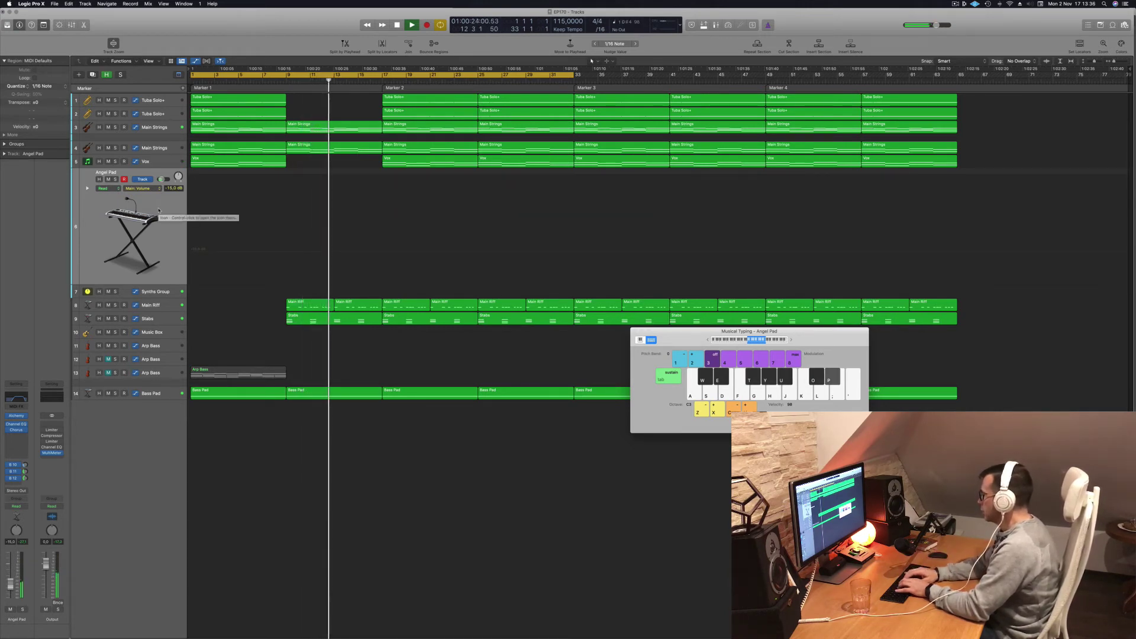
pyautogui.press('o')
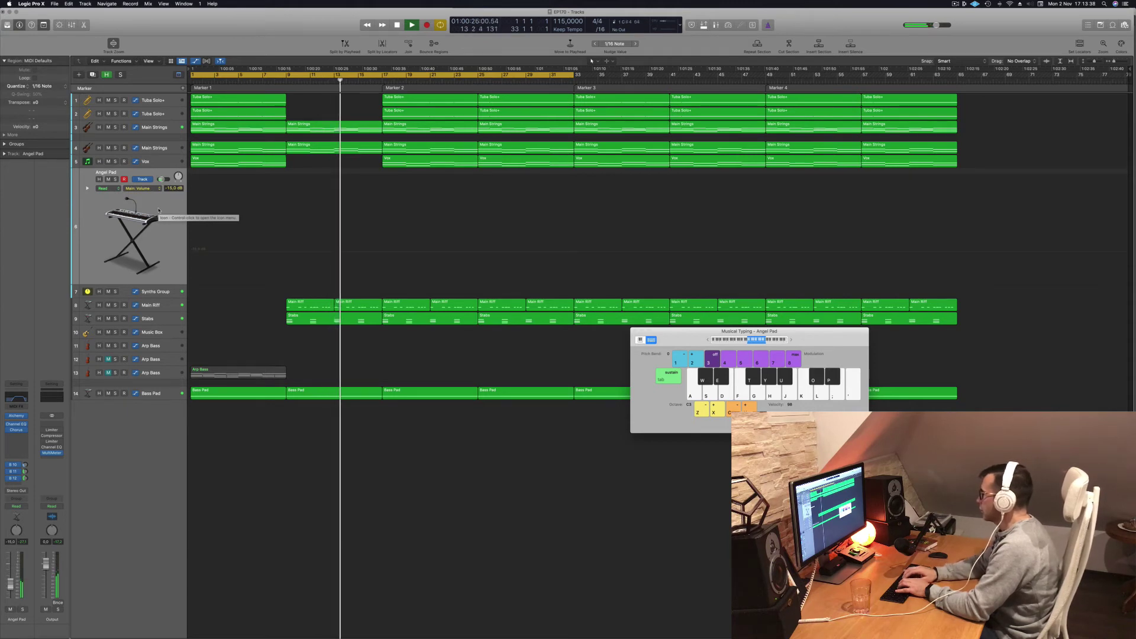
pyautogui.press('p')
pyautogui.press('t')
pyautogui.press('y')
pyautogui.press('u')
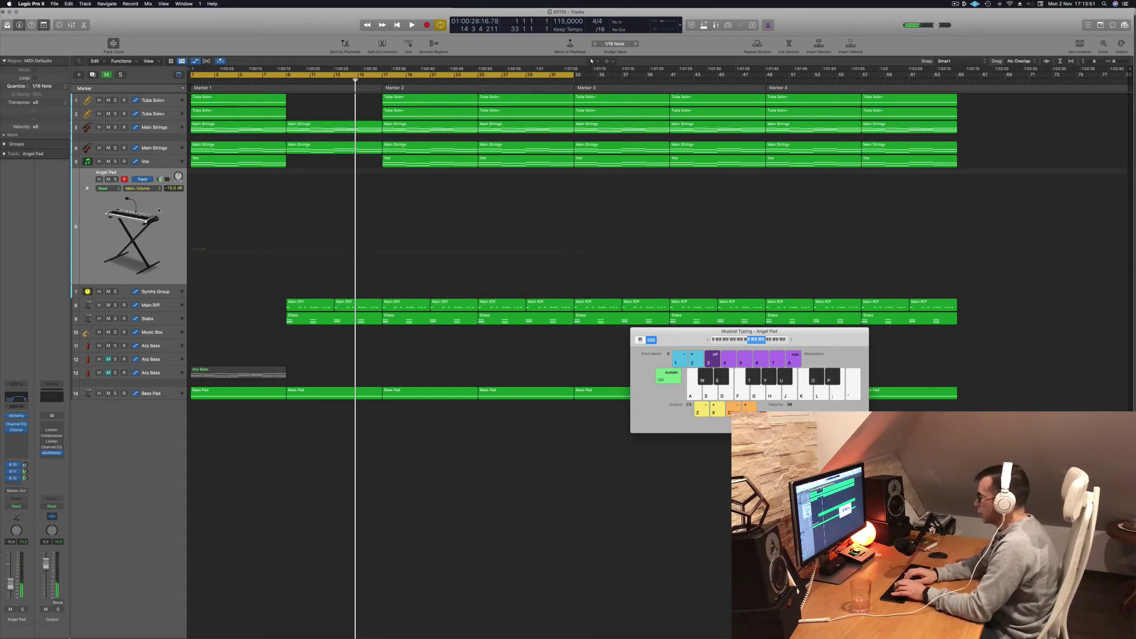
# Hide the inspector, replay the arrangement from bar 1, and audition more Angel Pad notes over the intro.
pyautogui.press('i')
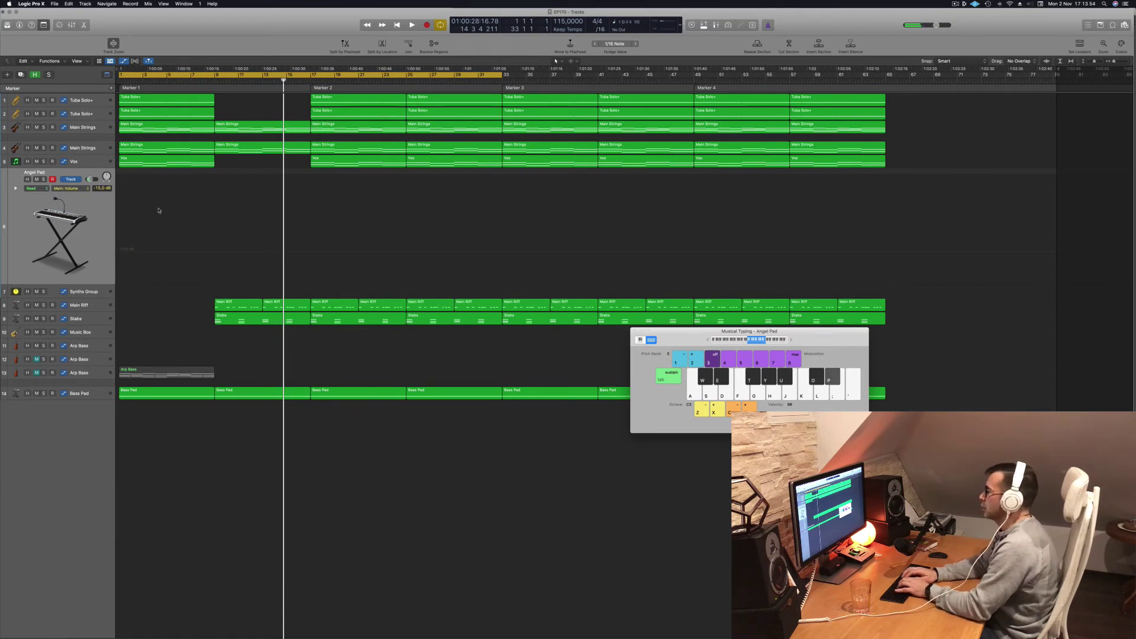
pyautogui.press('Return')
pyautogui.press('space')
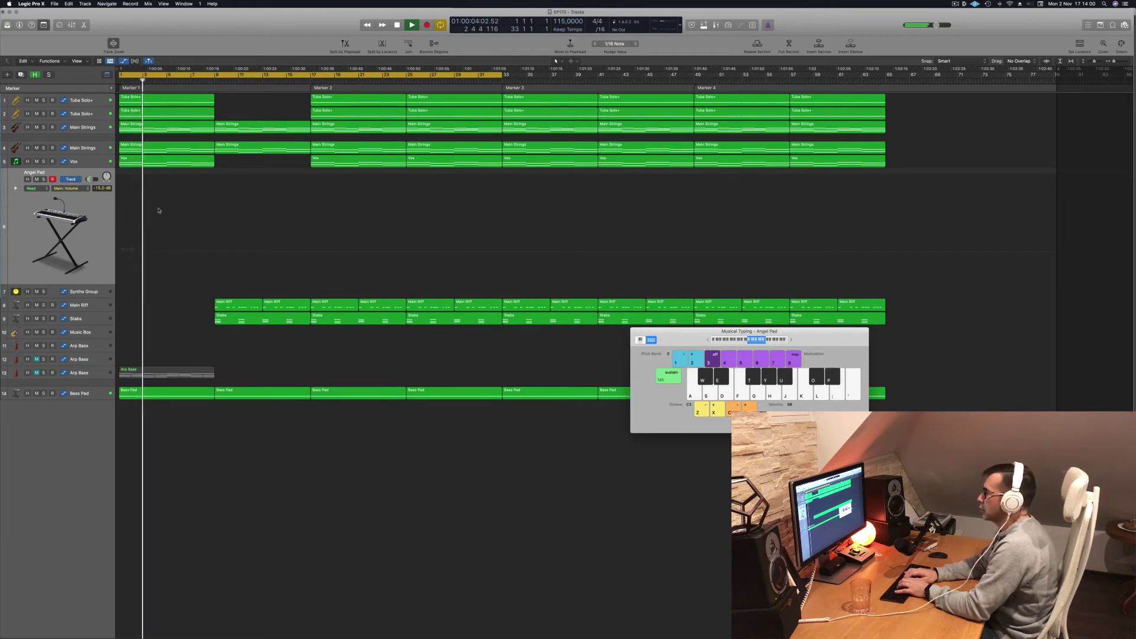
pyautogui.press('o')
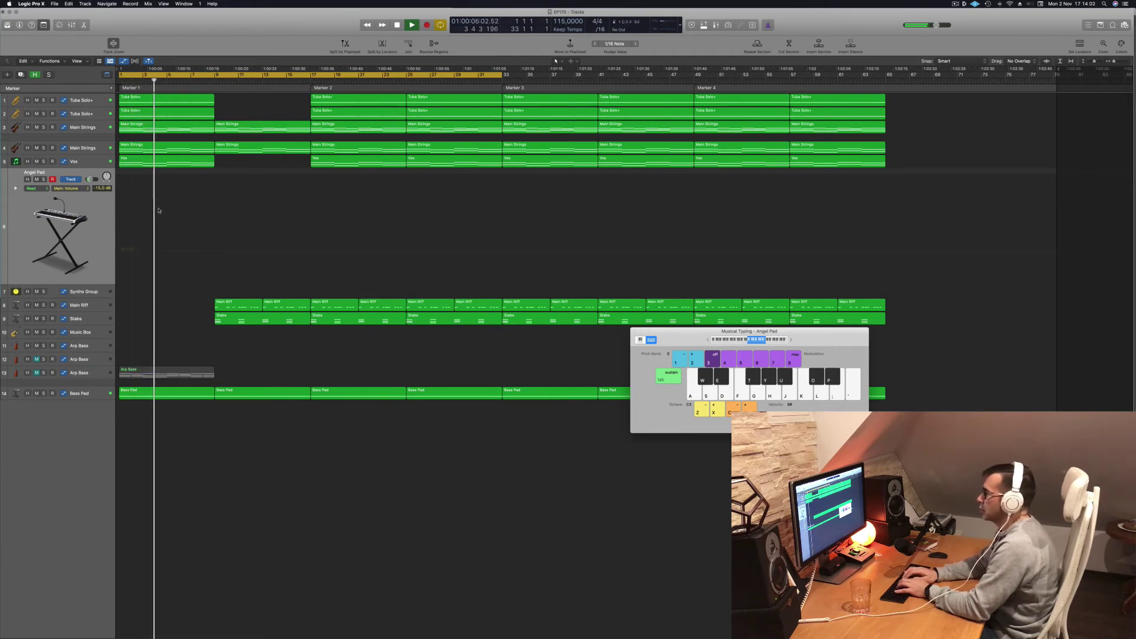
pyautogui.press('u')
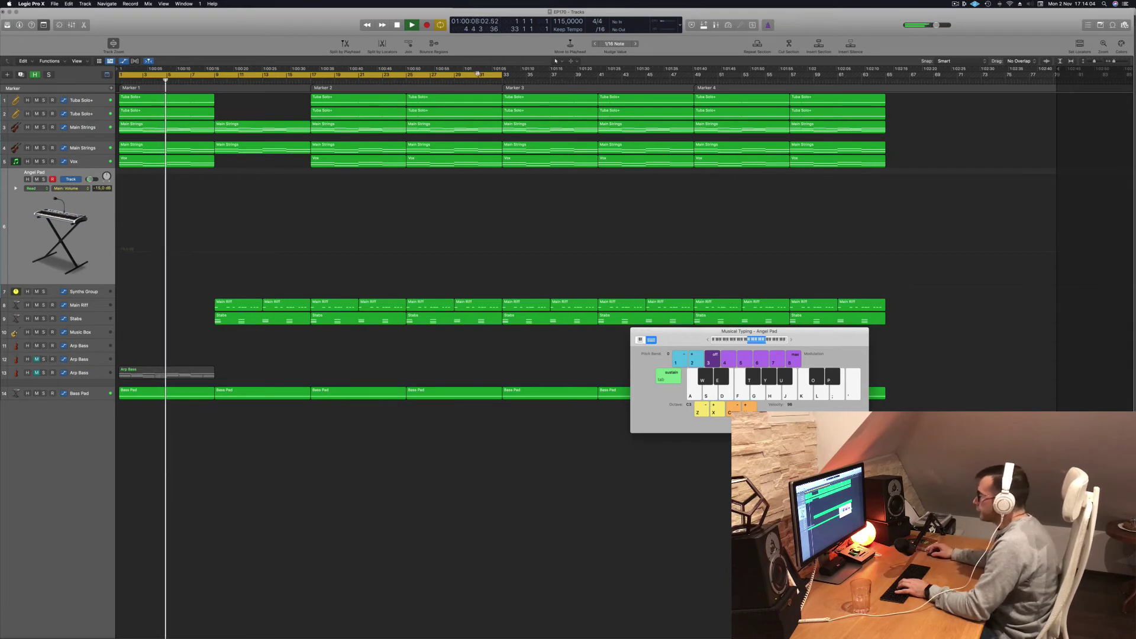
# Set the cycle range to bars 33–65 and delete the first two Main Riff regions of Marker 3.
pyautogui.moveTo(466, 75); pyautogui.dragTo(853, 75)
pyautogui.click(543, 304)
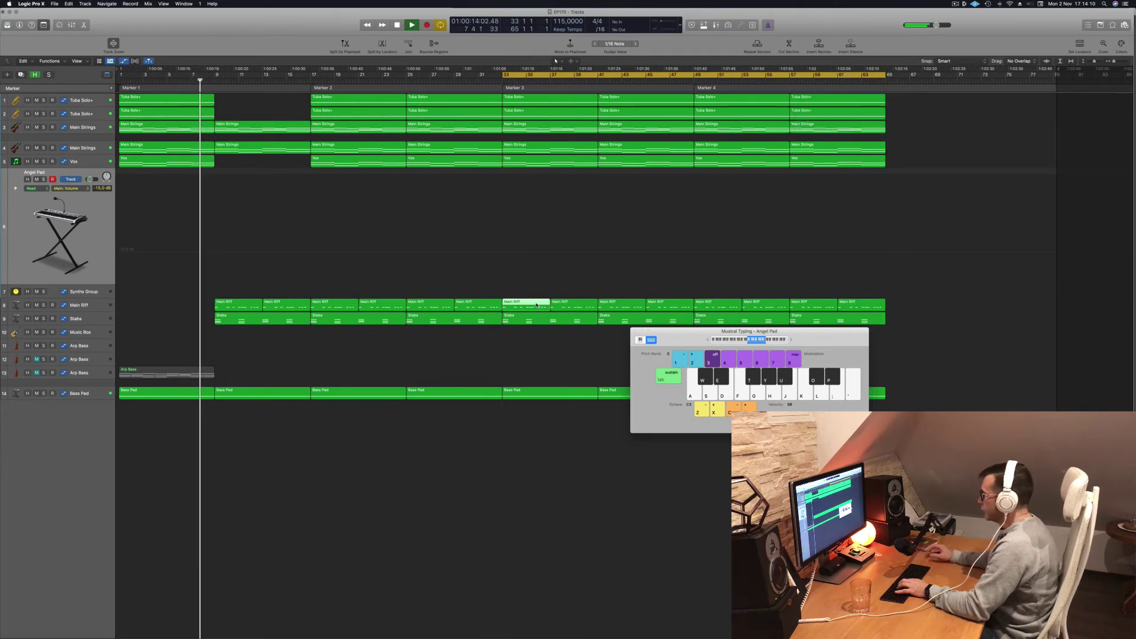
pyautogui.press('BackSpace')
pyautogui.press('space')
pyautogui.press('space')
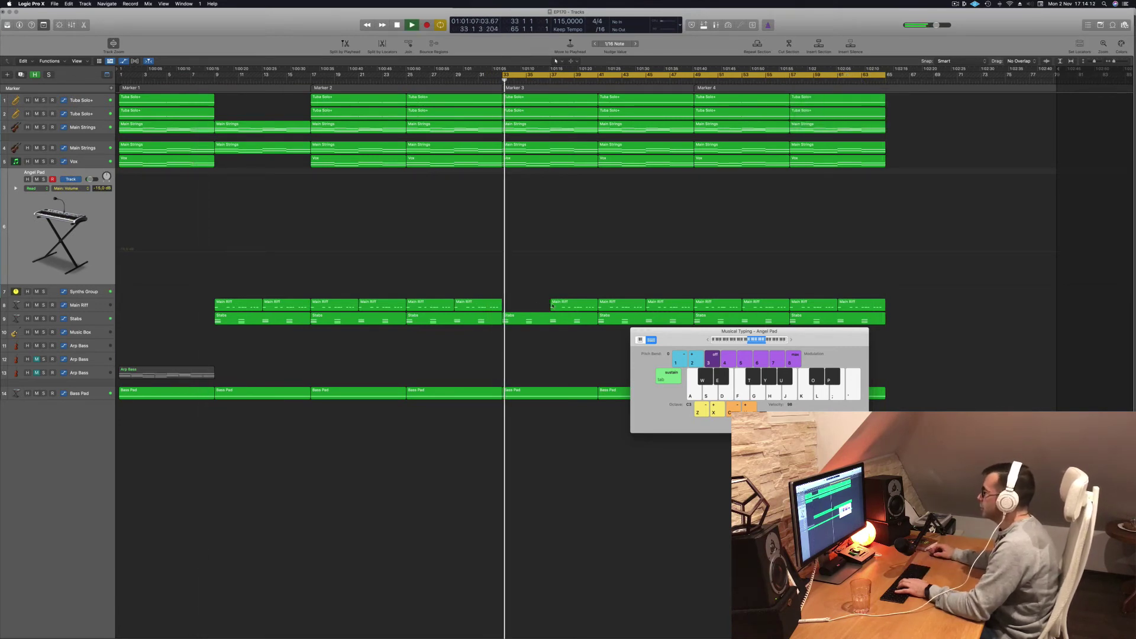
pyautogui.click(565, 305)
pyautogui.press('BackSpace')
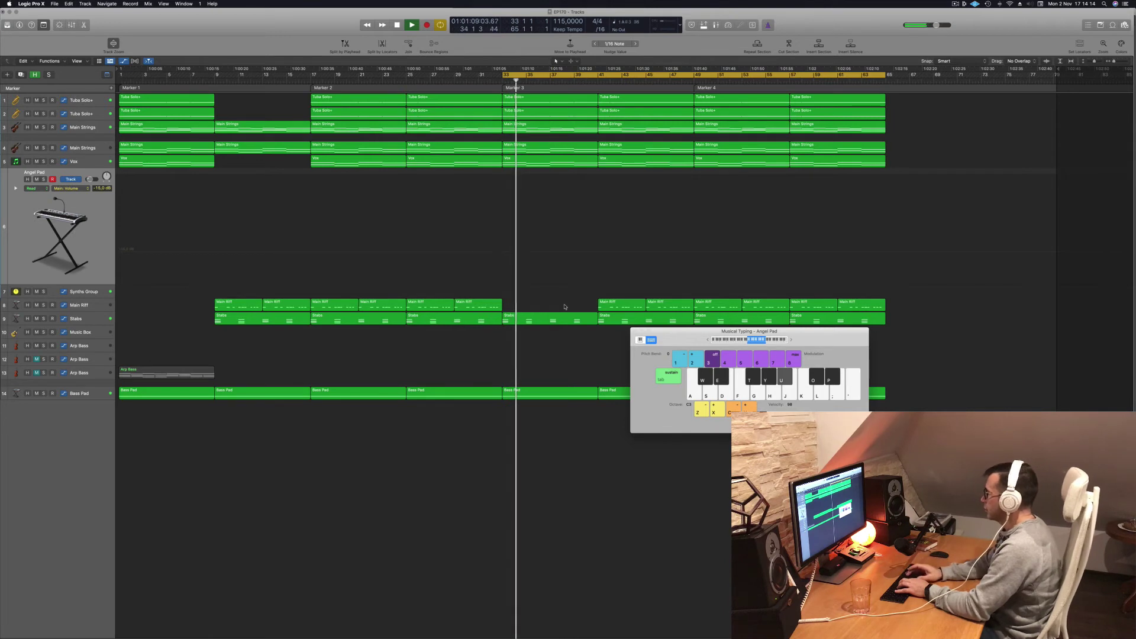
# Audition Angel Pad notes over Marker 3, show the inspector again, and raise the track's volume to -4.4 dB.
pyautogui.press('u')
pyautogui.press('p')
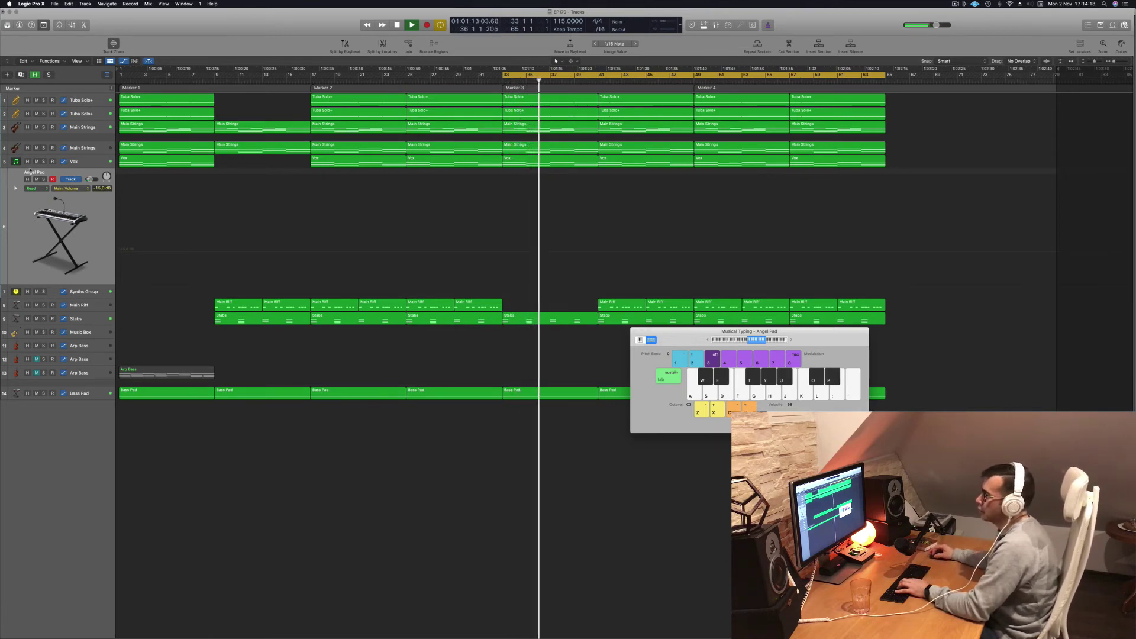
pyautogui.click(7, 25)
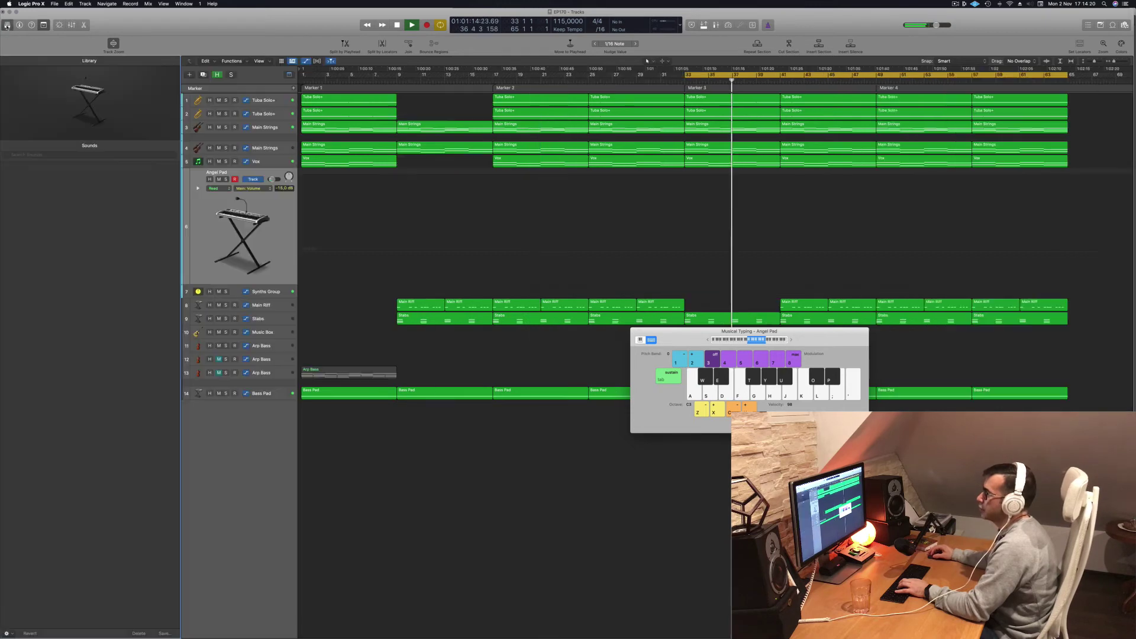
pyautogui.click(7, 26)
pyautogui.click(19, 24)
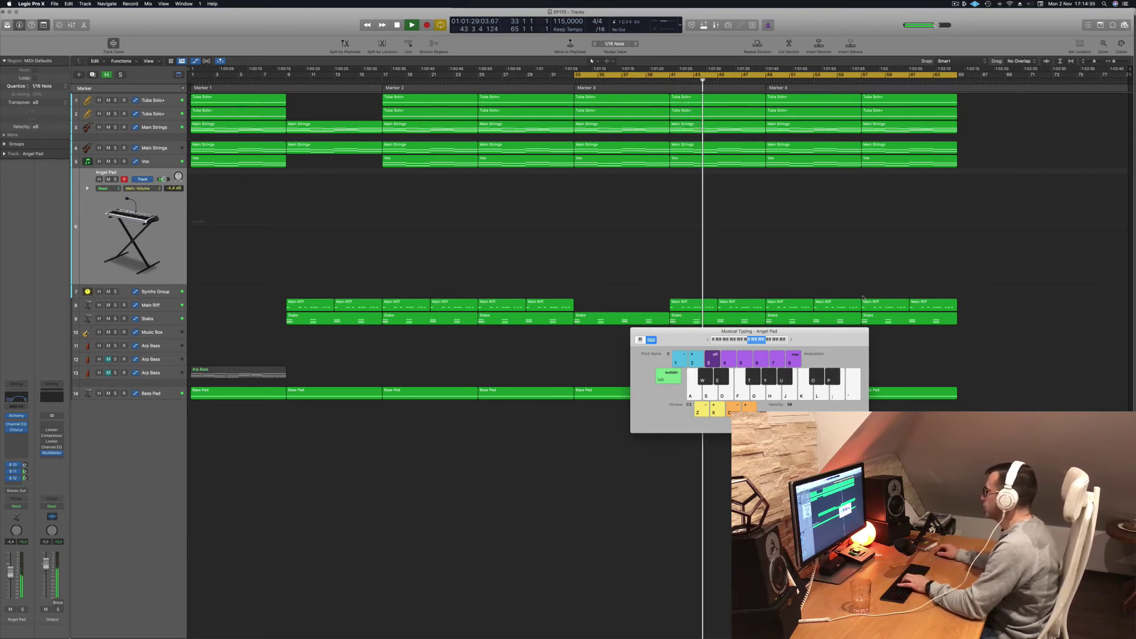
# Raise the Musical Typing octave to C4 and record a short Angel Pad take at about bars 46–48.
pyautogui.click(791, 341)
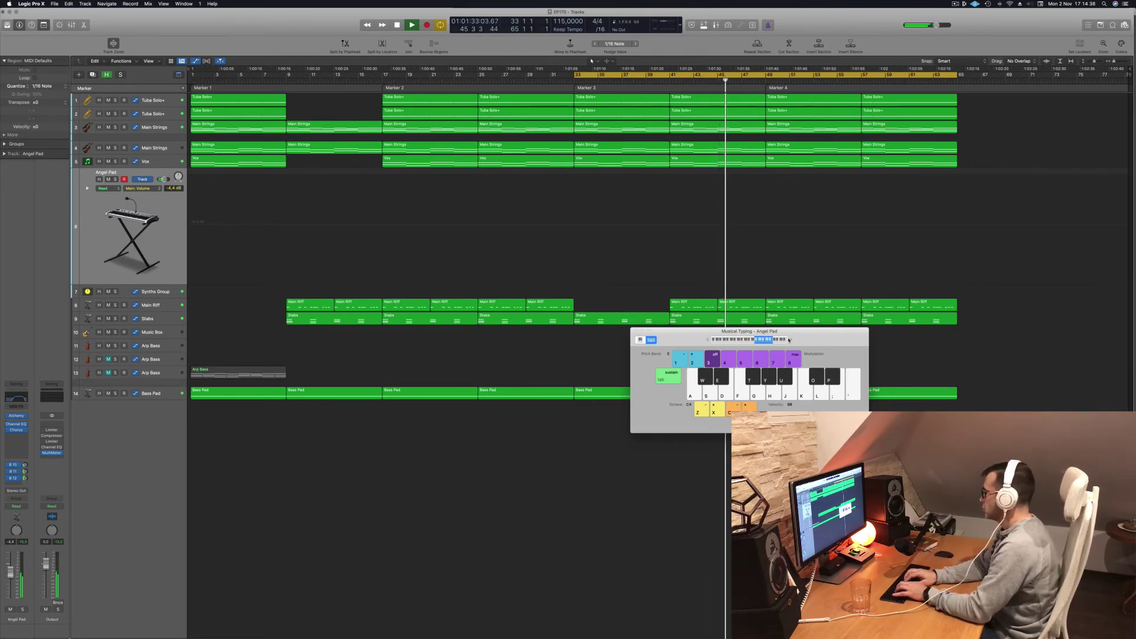
pyautogui.press('r')
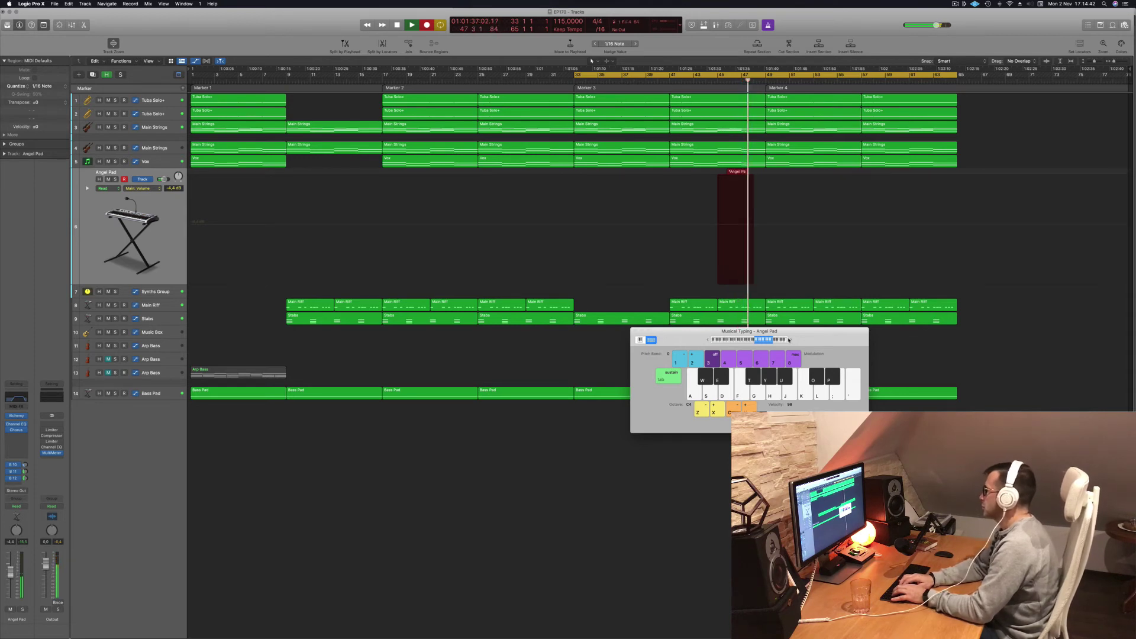
pyautogui.press('space')
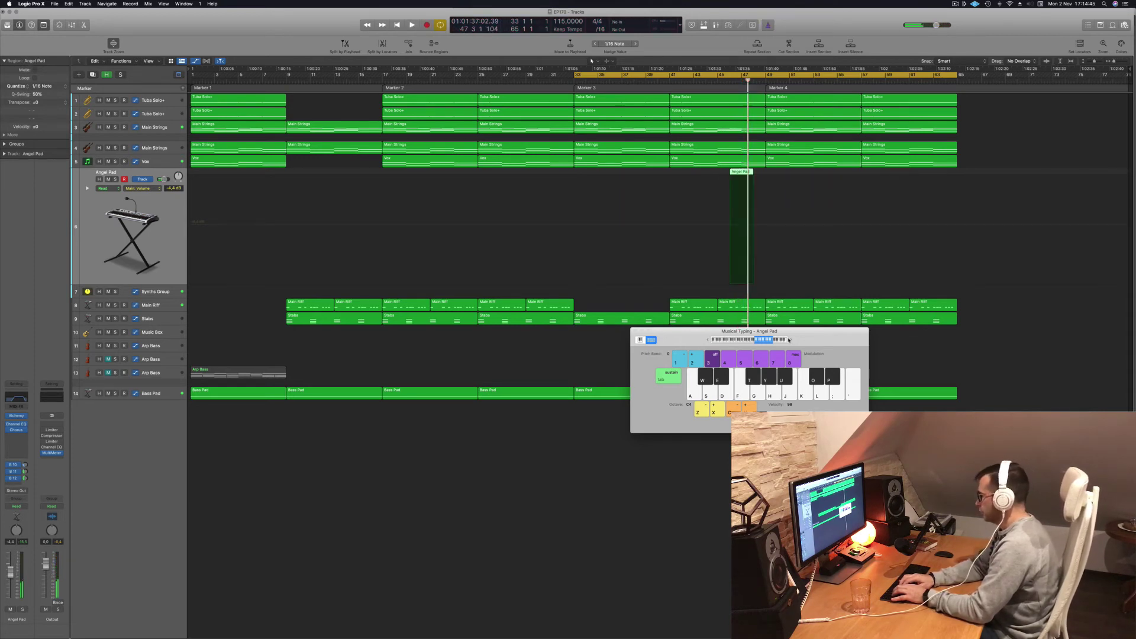
# Replay the cycle from bar 33 and try out Angel Pad melody notes in the C4 octave.
pyautogui.press('space')
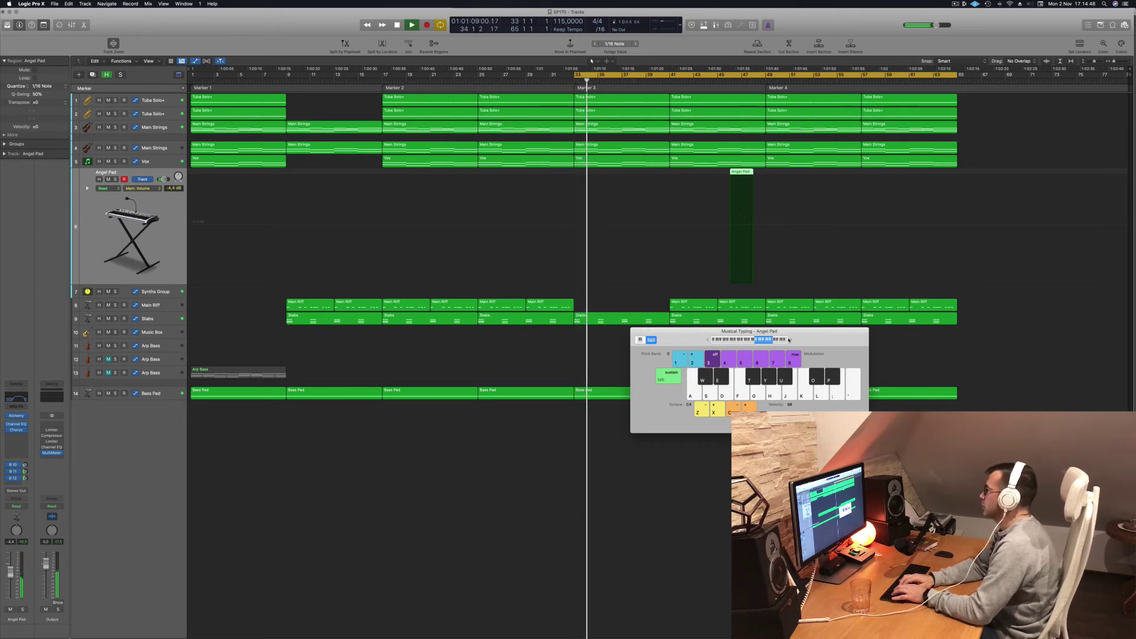
pyautogui.press('t')
pyautogui.press('y')
pyautogui.press('w')
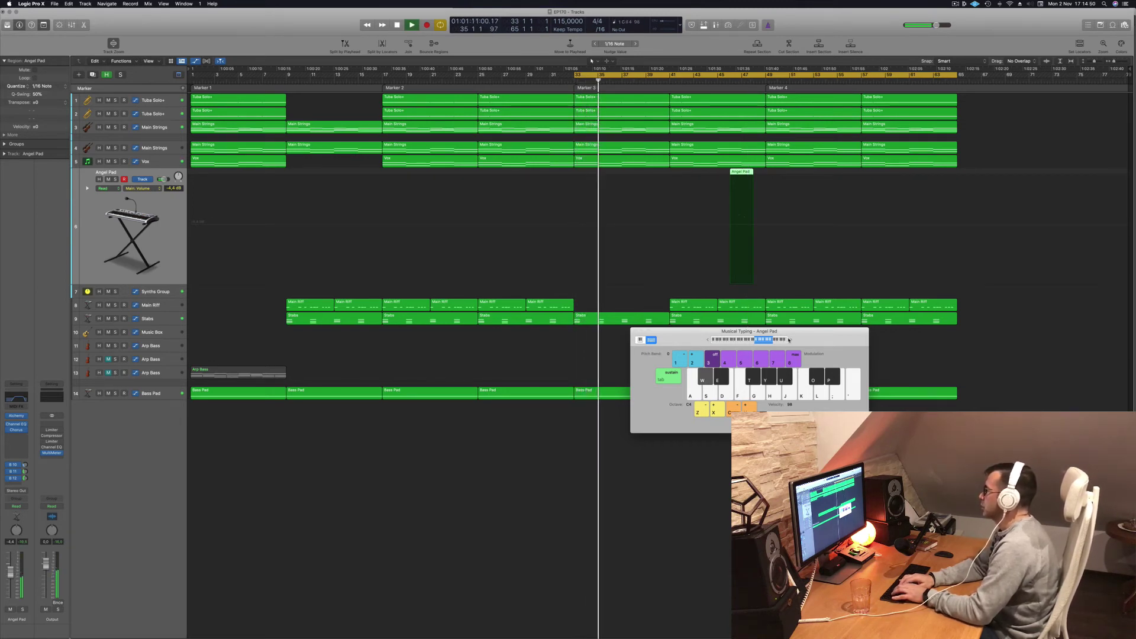
pyautogui.press('e')
pyautogui.press('w')
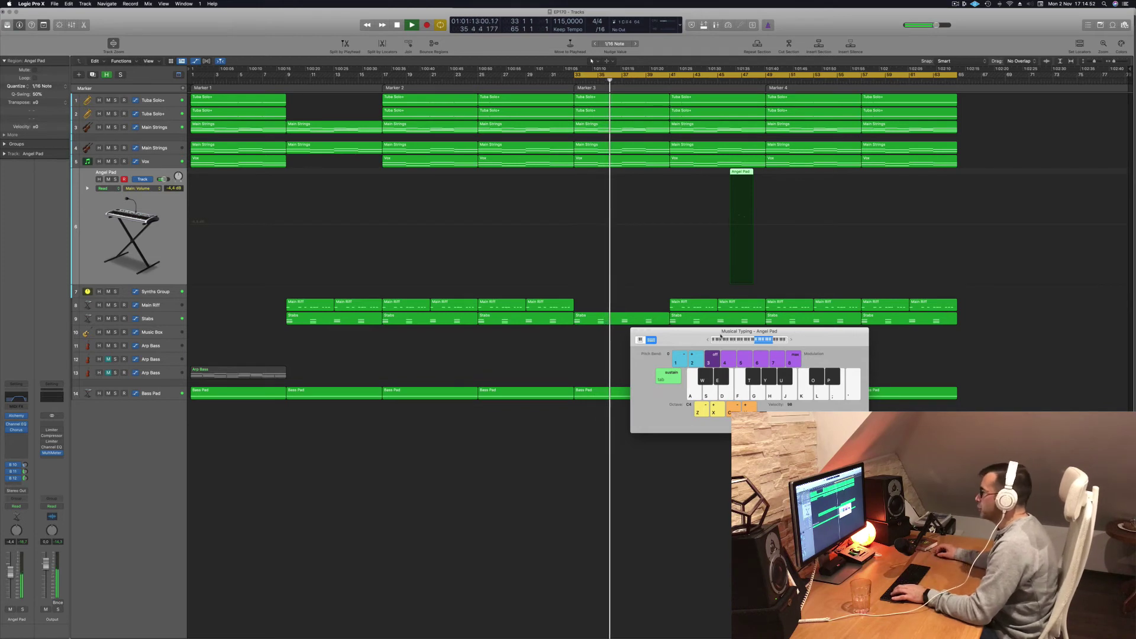
# Lower the Musical Typing octave to C3, record a short Angel Pad take at about bar 40, and replay the cycle.
pyautogui.click(704, 339)
pyautogui.press('e')
pyautogui.press('w')
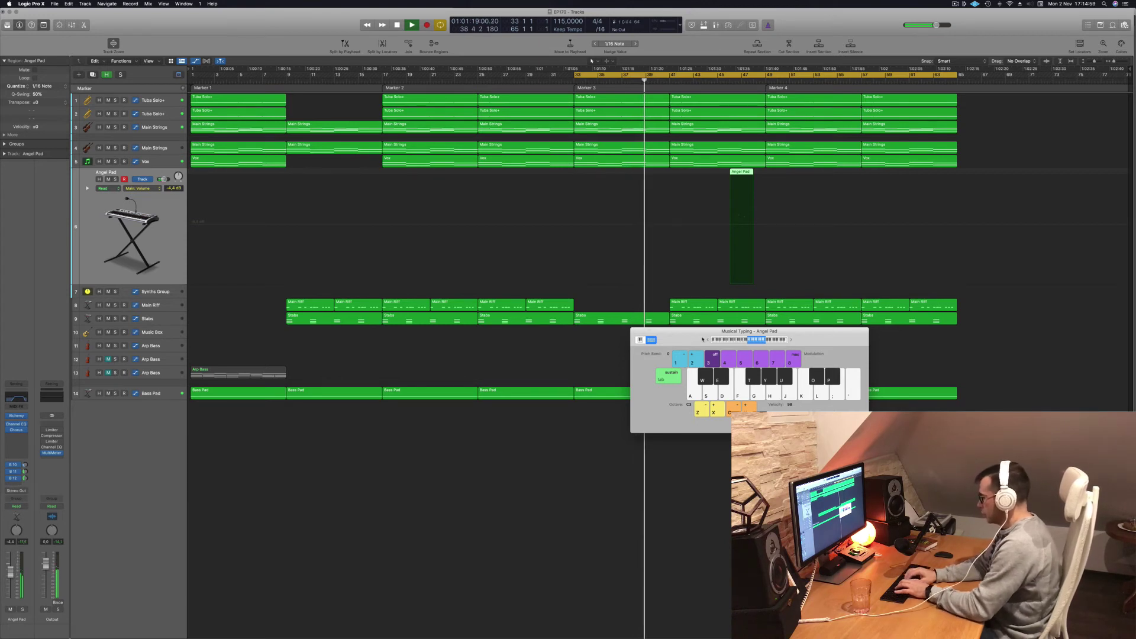
pyautogui.press('r')
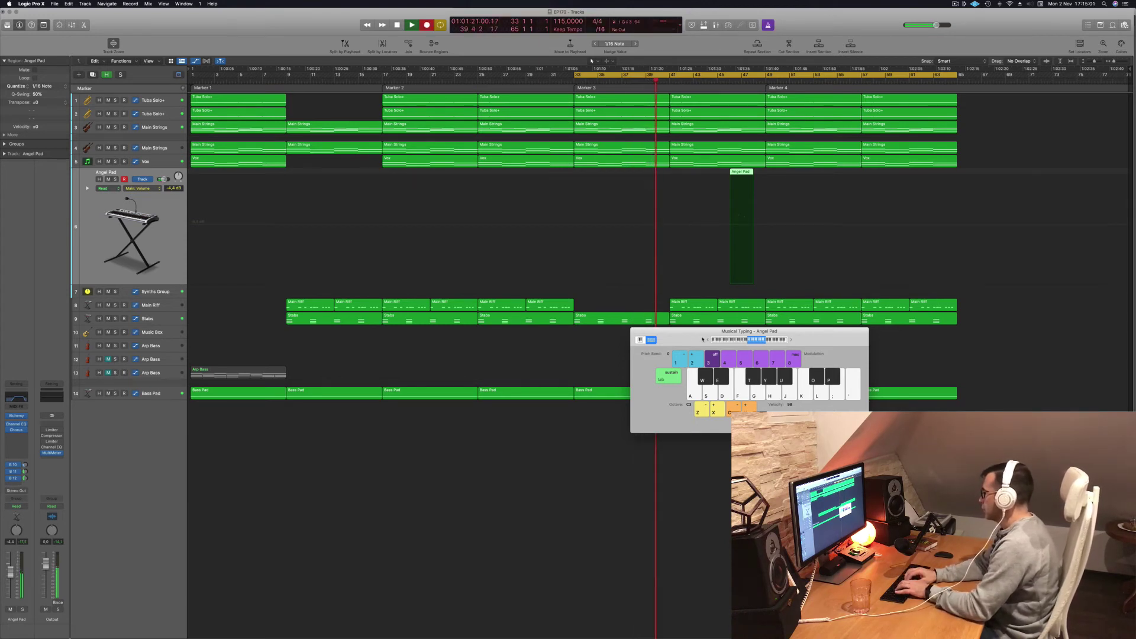
pyautogui.press('y')
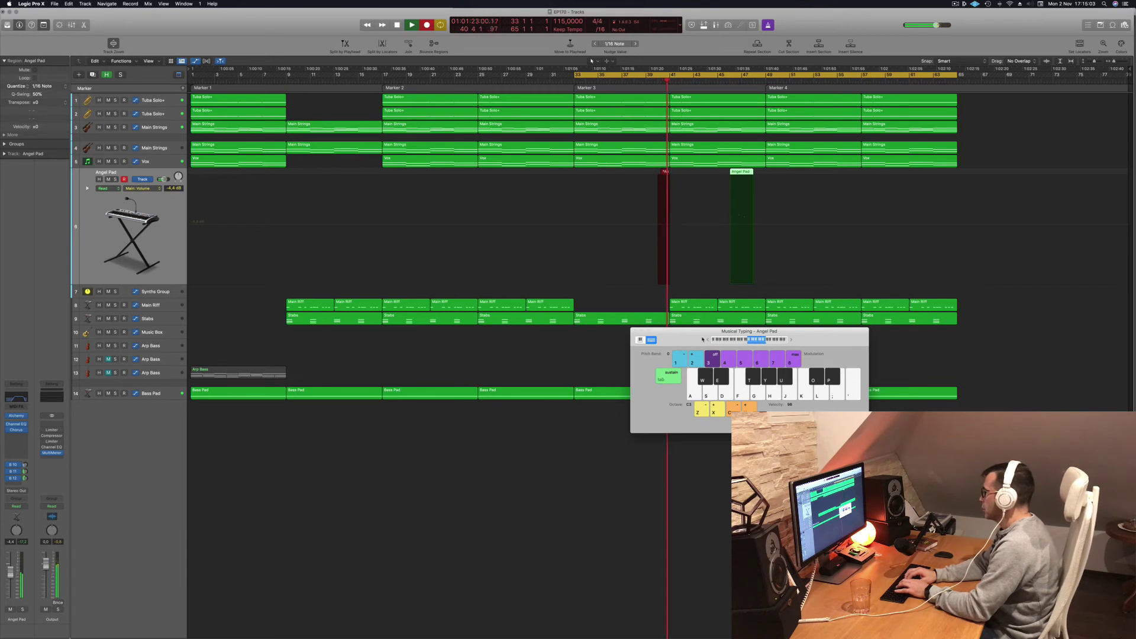
pyautogui.press('space')
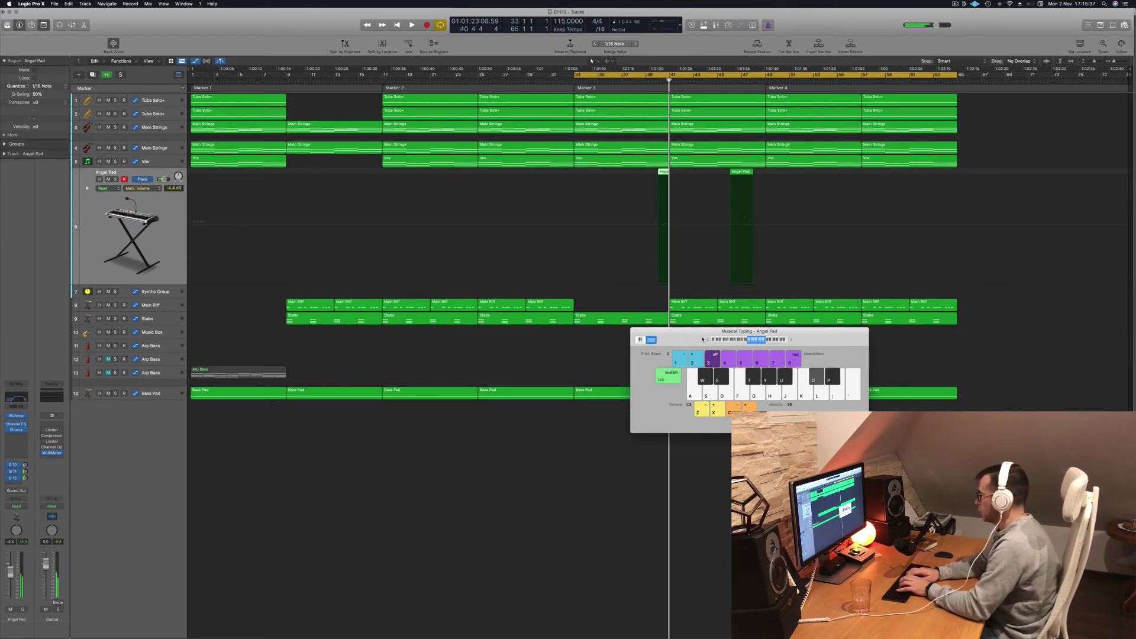
pyautogui.press('space')
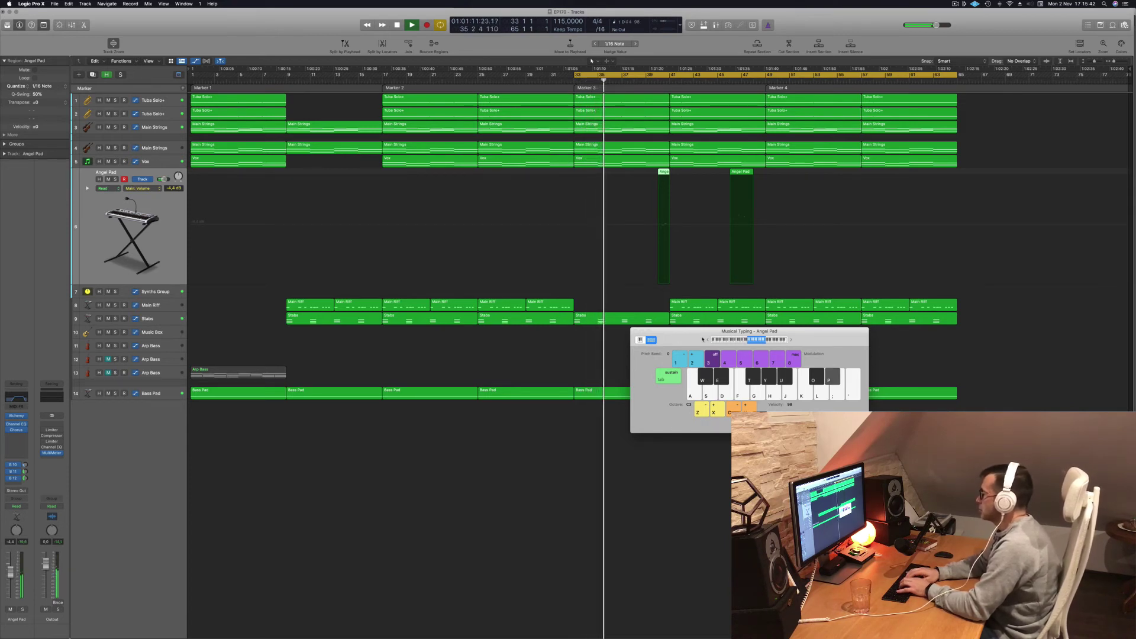
# Try out Angel Pad melody notes in the C3 octave over the start of Marker 3.
pyautogui.press('o')
pyautogui.press('t')
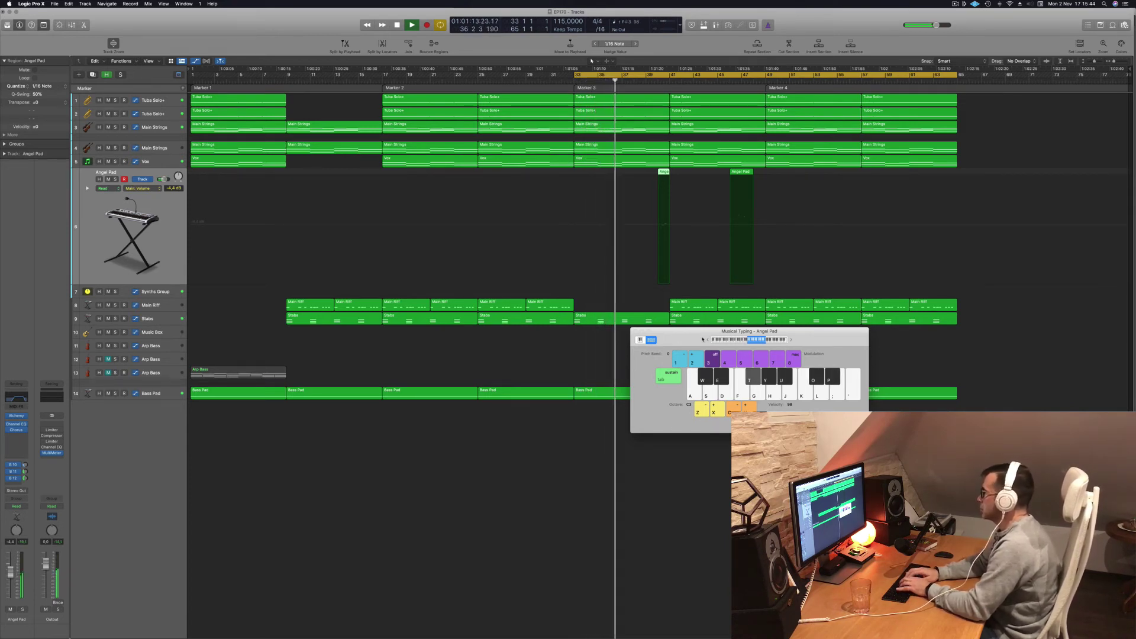
pyautogui.press('y')
pyautogui.press('u')
pyautogui.press('p')
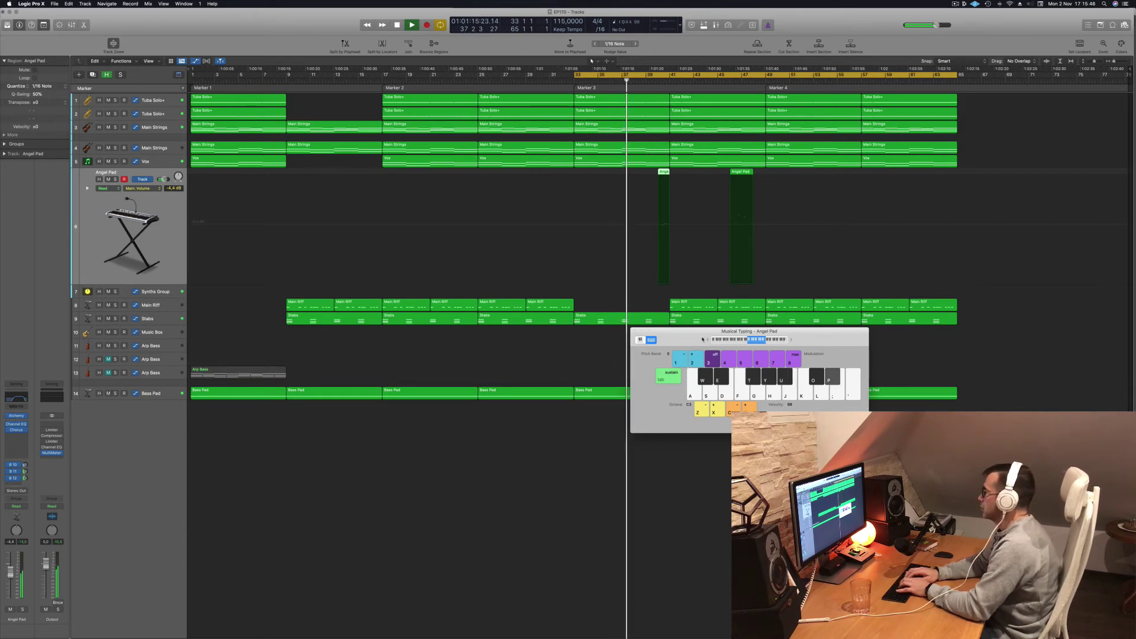
pyautogui.press('o')
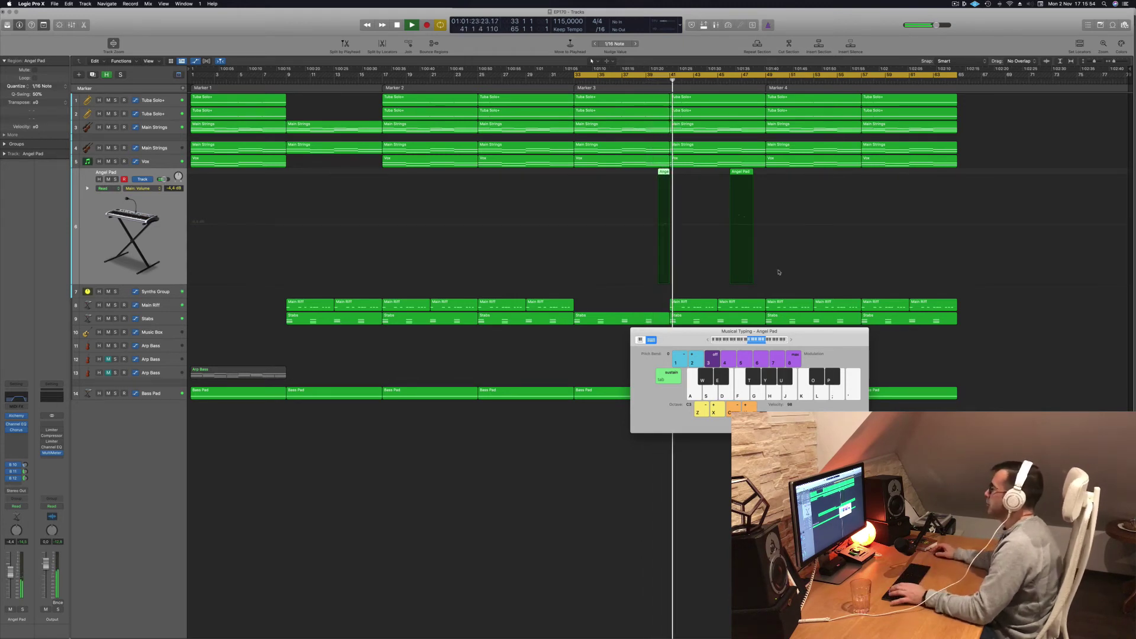
# Delete both short Angel Pad takes and all Main Riff regions from bar 41 onward, and replay the cycle.
pyautogui.moveTo(765, 175); pyautogui.dragTo(648, 175)
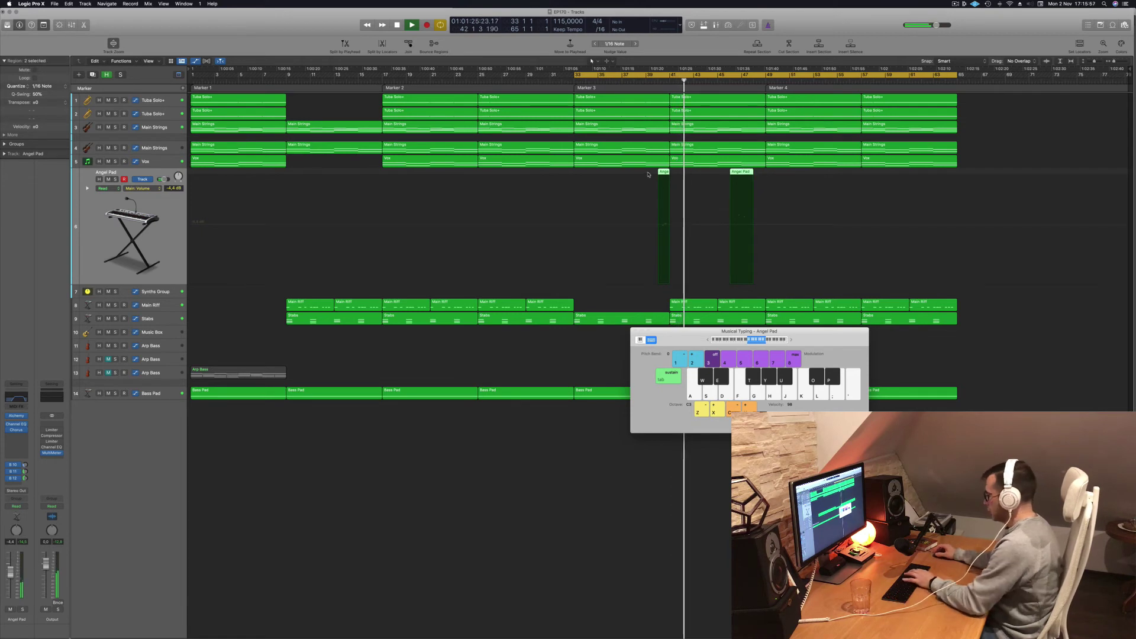
pyautogui.press('Delete')
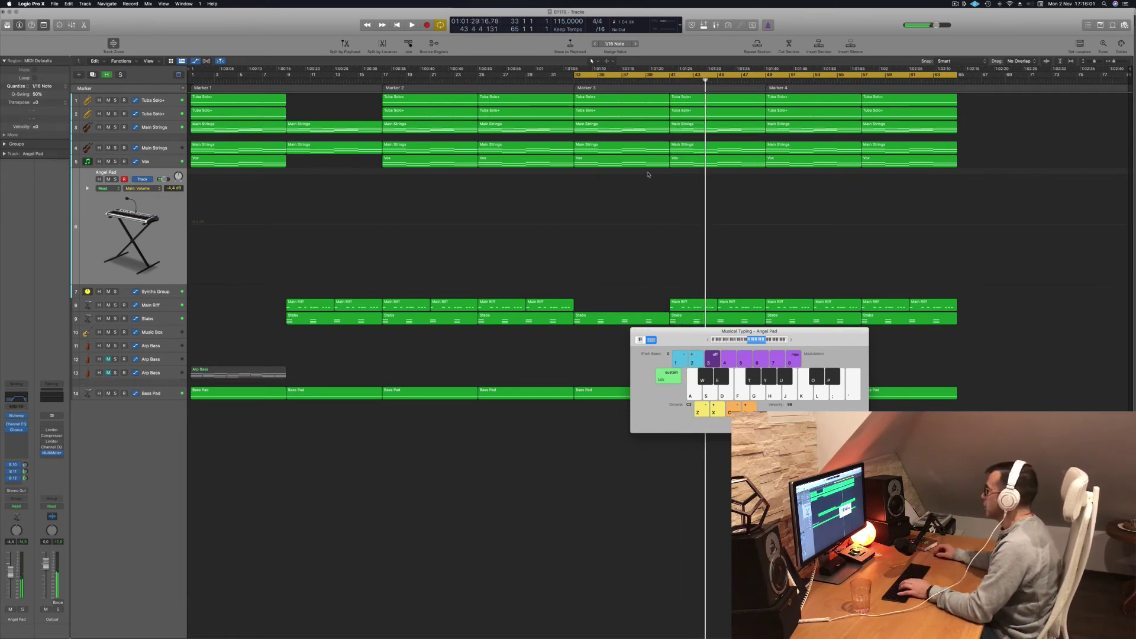
pyautogui.moveTo(654, 300); pyautogui.dragTo(915, 306)
pyautogui.press('Delete')
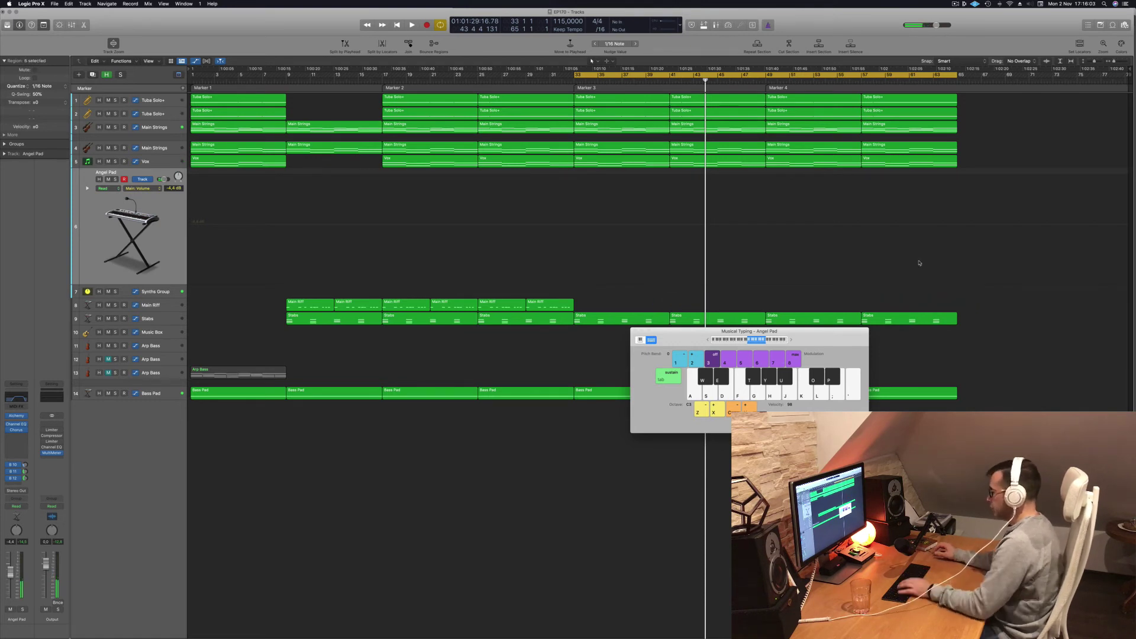
pyautogui.press('space')
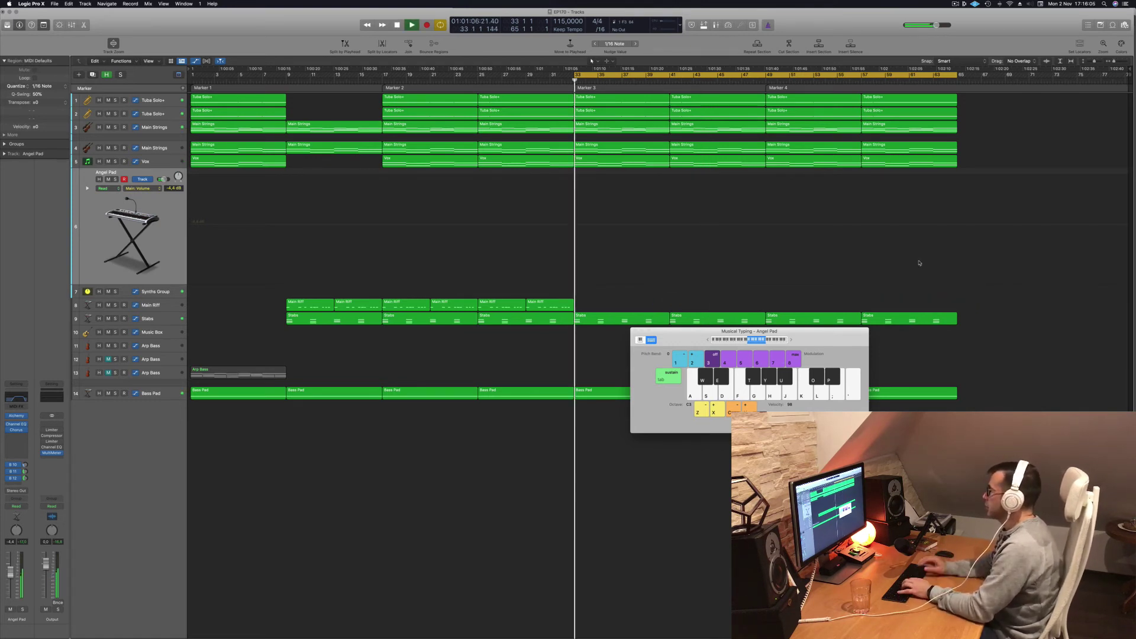
# Delete the Vox region and both Tuba Solo regions between bars 33 and 41 in Marker 3.
pyautogui.click(628, 165)
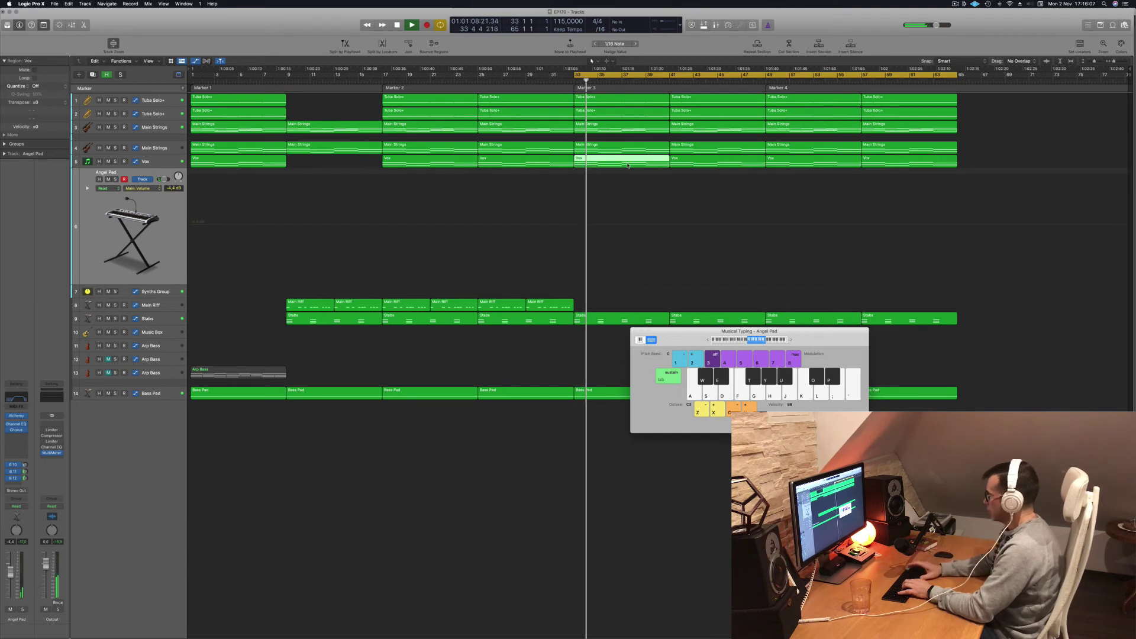
pyautogui.press('Delete')
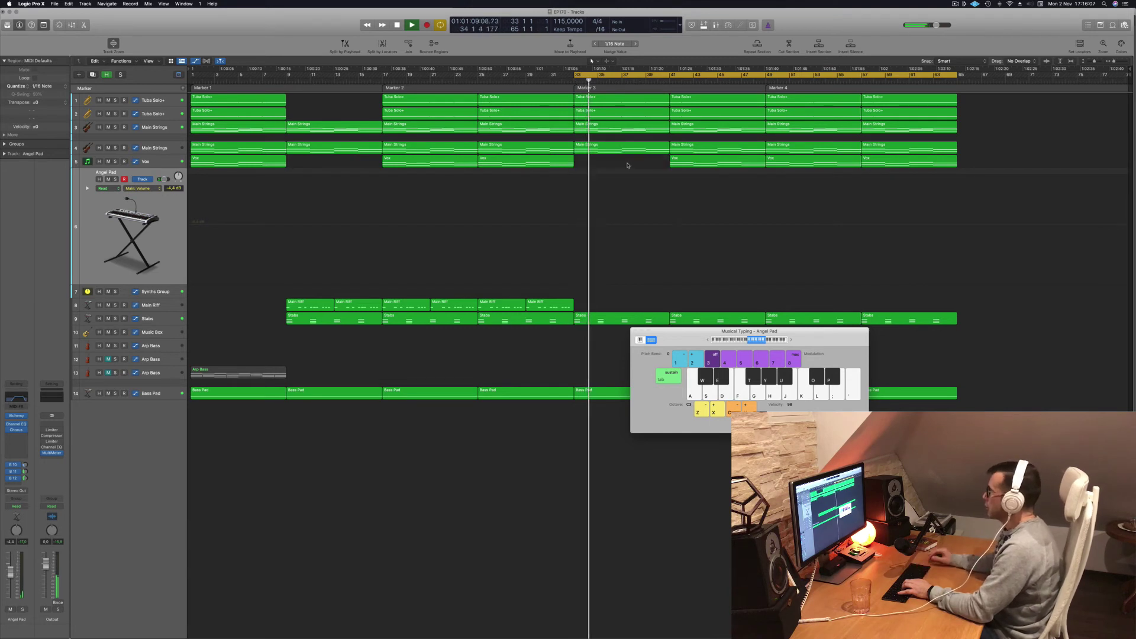
pyautogui.click(632, 107)
pyautogui.press('Delete')
pyautogui.click(634, 112)
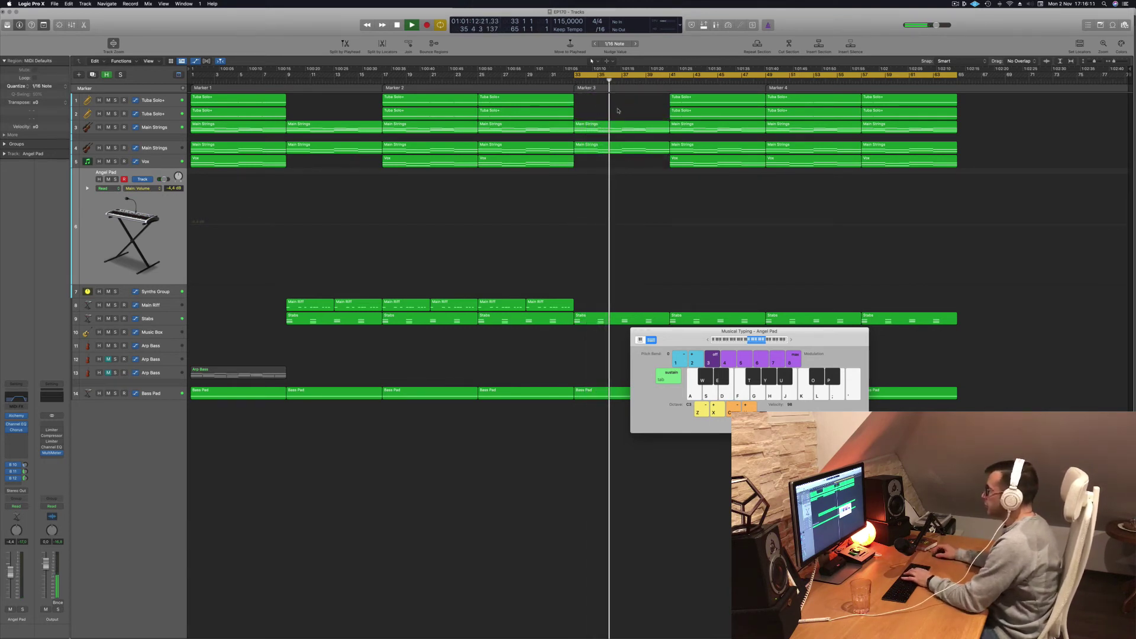
pyautogui.press('Delete')
# Start the upper Main Strings high-cut drop just before bar 33, keep it low until bar 41, and delete the Stabs region starting at Marker 3.
pyautogui.click(616, 127)
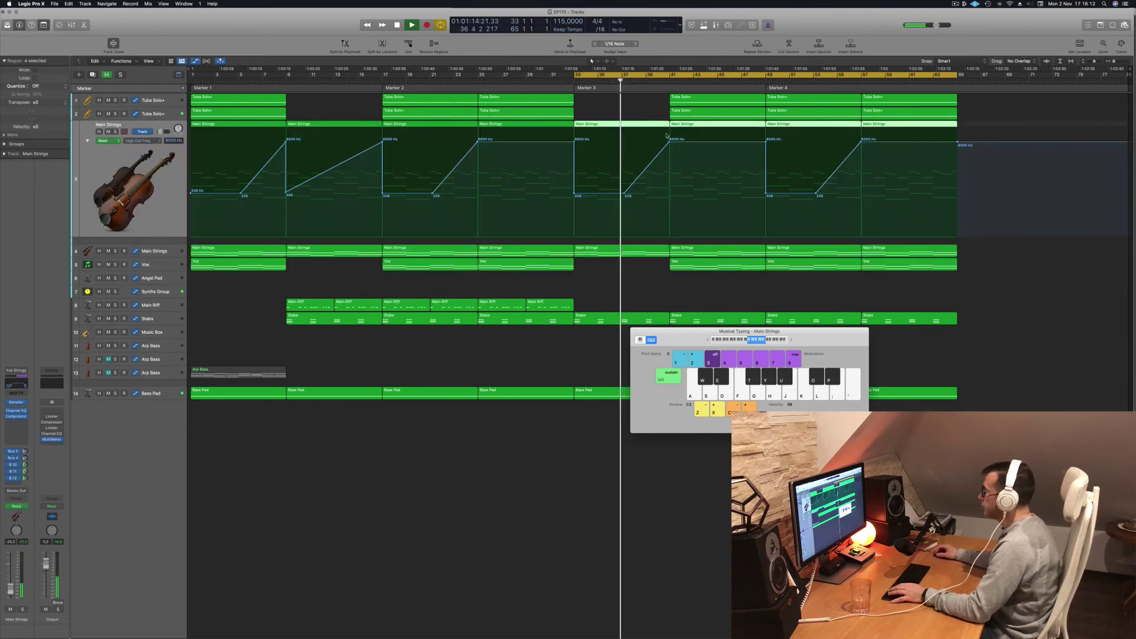
pyautogui.click(155, 257)
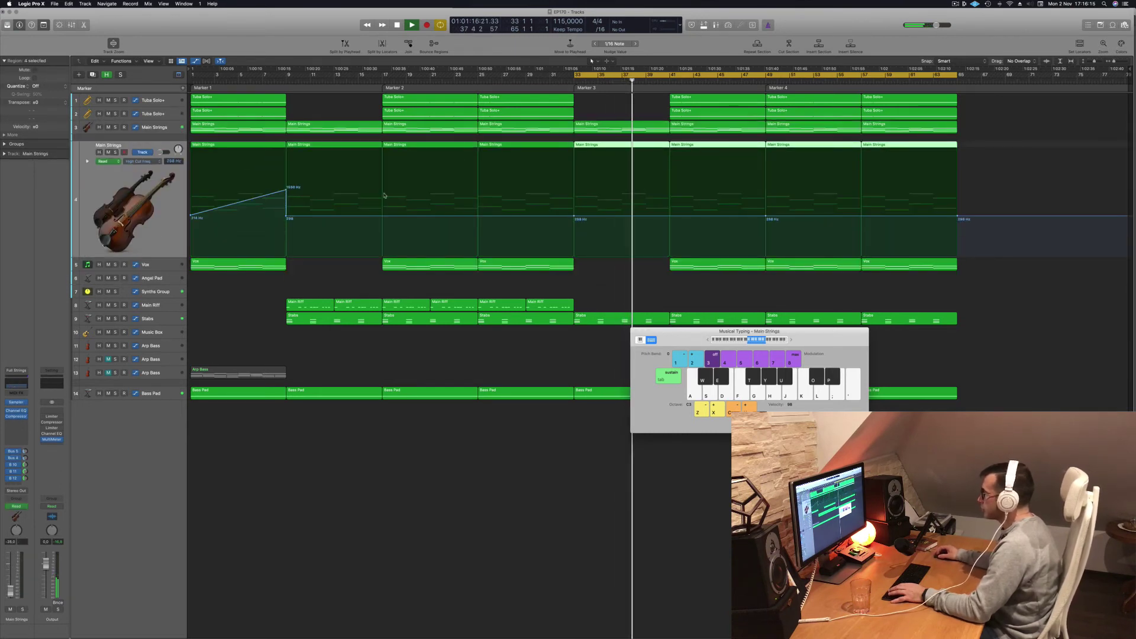
pyautogui.press('space')
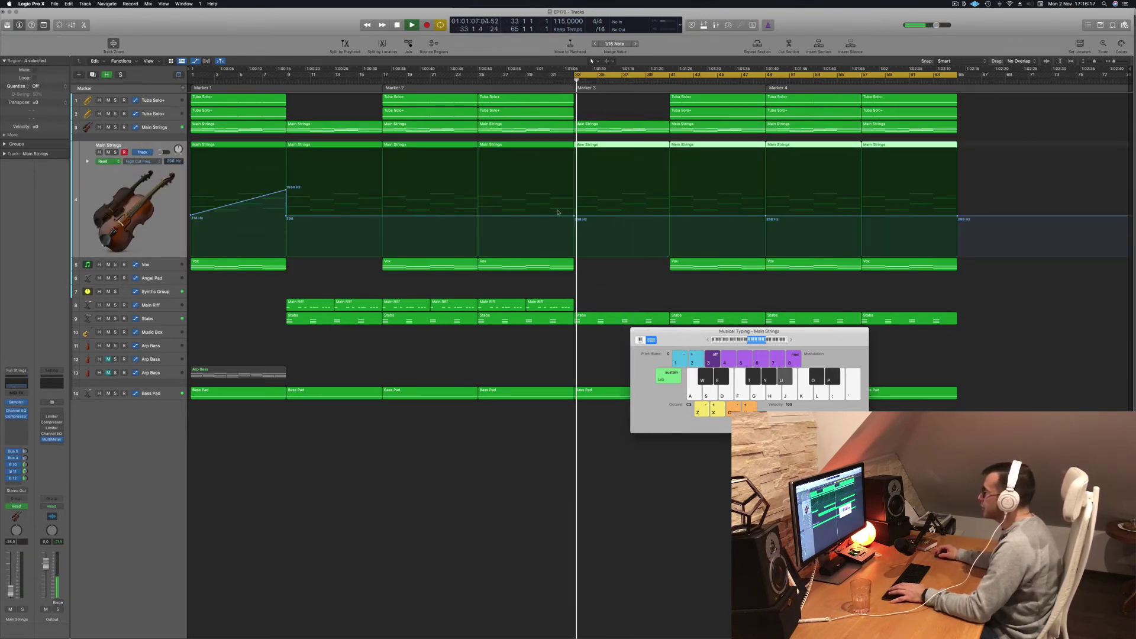
pyautogui.click(160, 128)
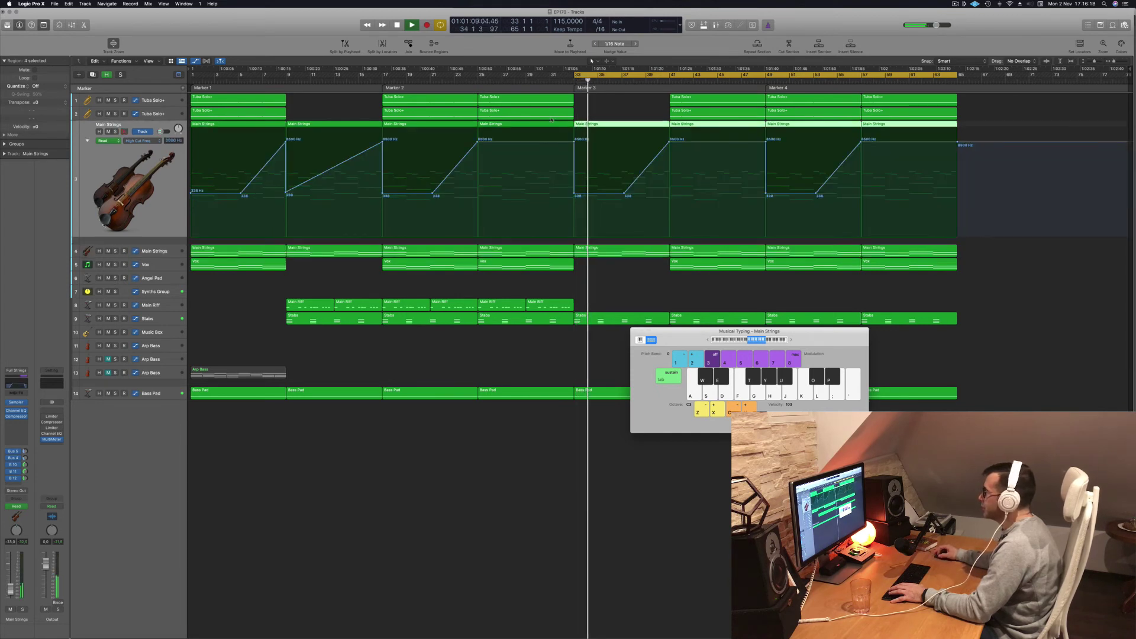
pyautogui.moveTo(573, 144); pyautogui.dragTo(569, 140)
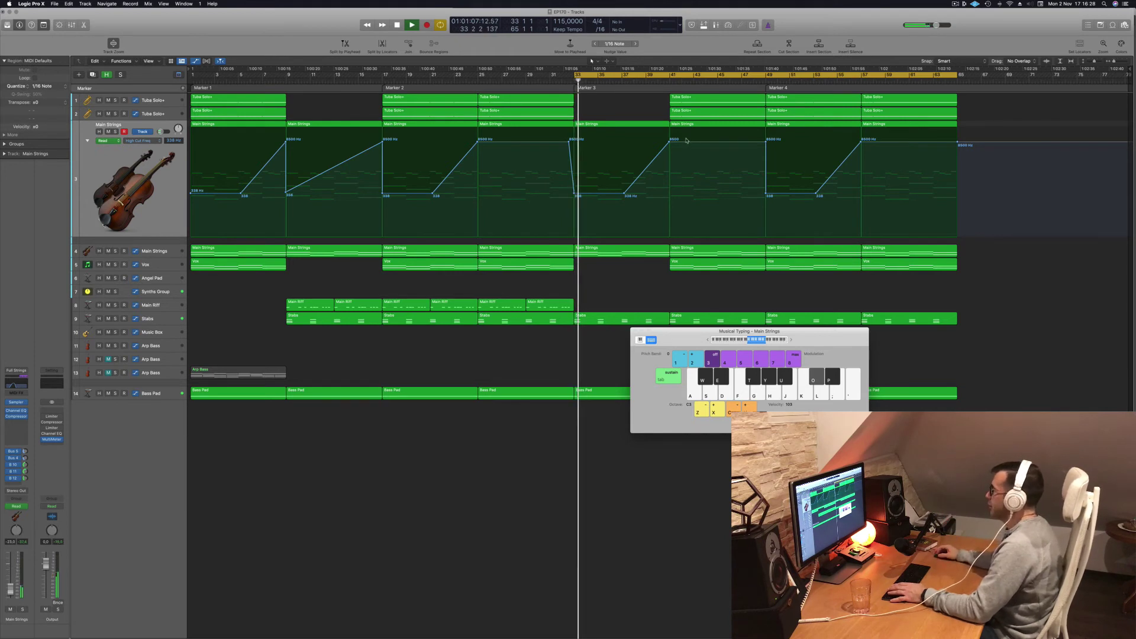
pyautogui.moveTo(670, 144); pyautogui.dragTo(669, 146)
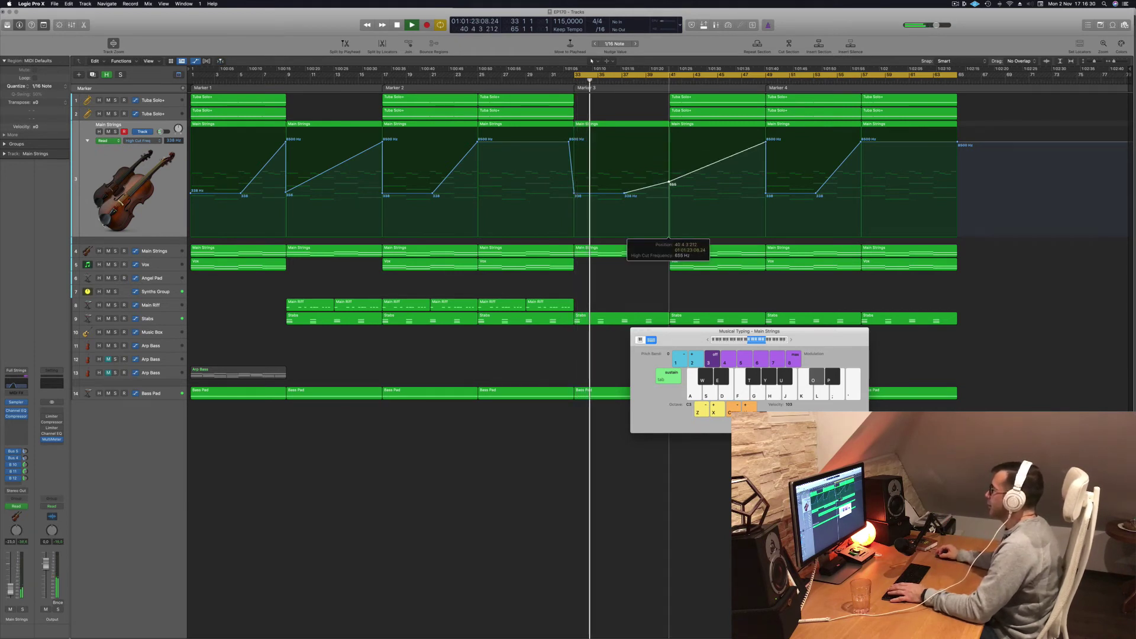
pyautogui.moveTo(669, 193); pyautogui.dragTo(669, 193)
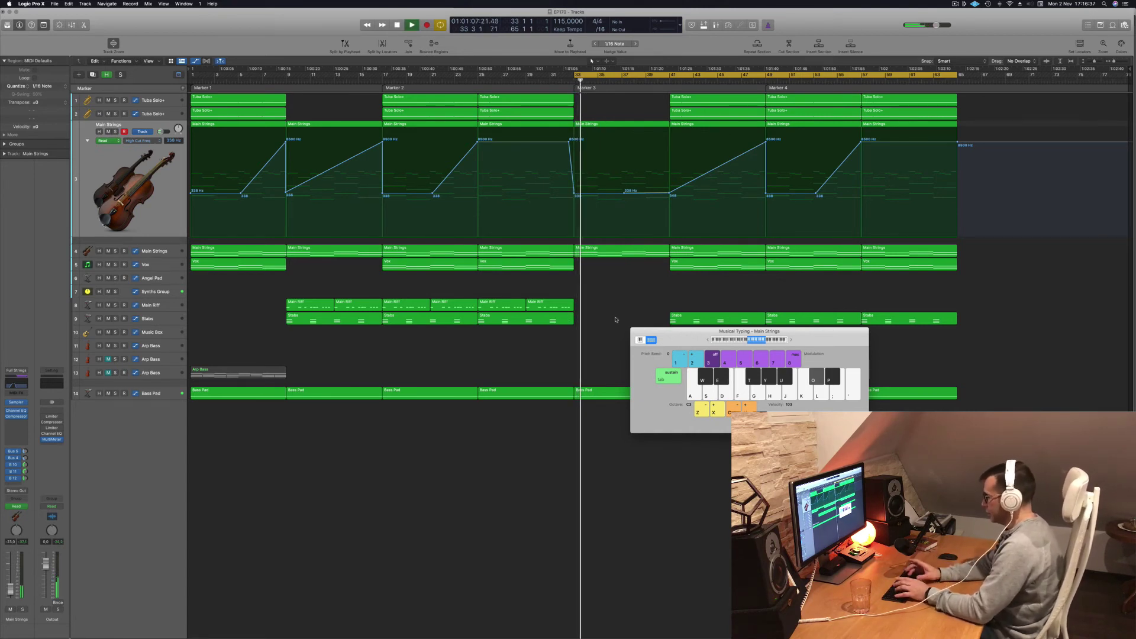
# Try out melody notes on the upper Main Strings track over the thinned start of Marker 3.
pyautogui.press('p')
pyautogui.press('o')
pyautogui.press('p')
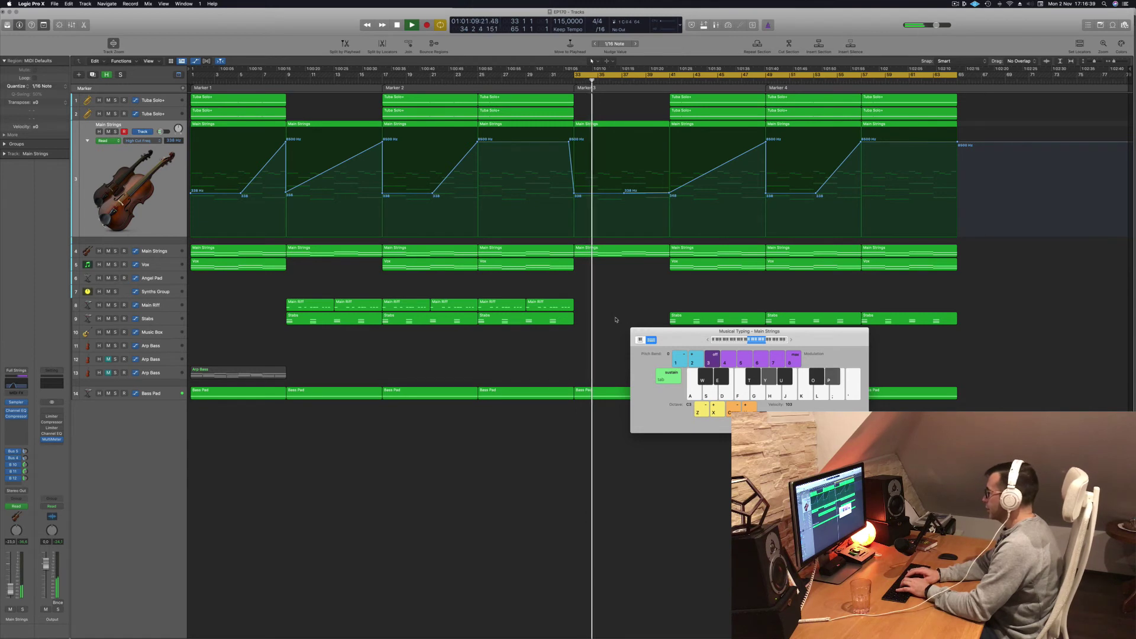
pyautogui.press('o')
pyautogui.press('y')
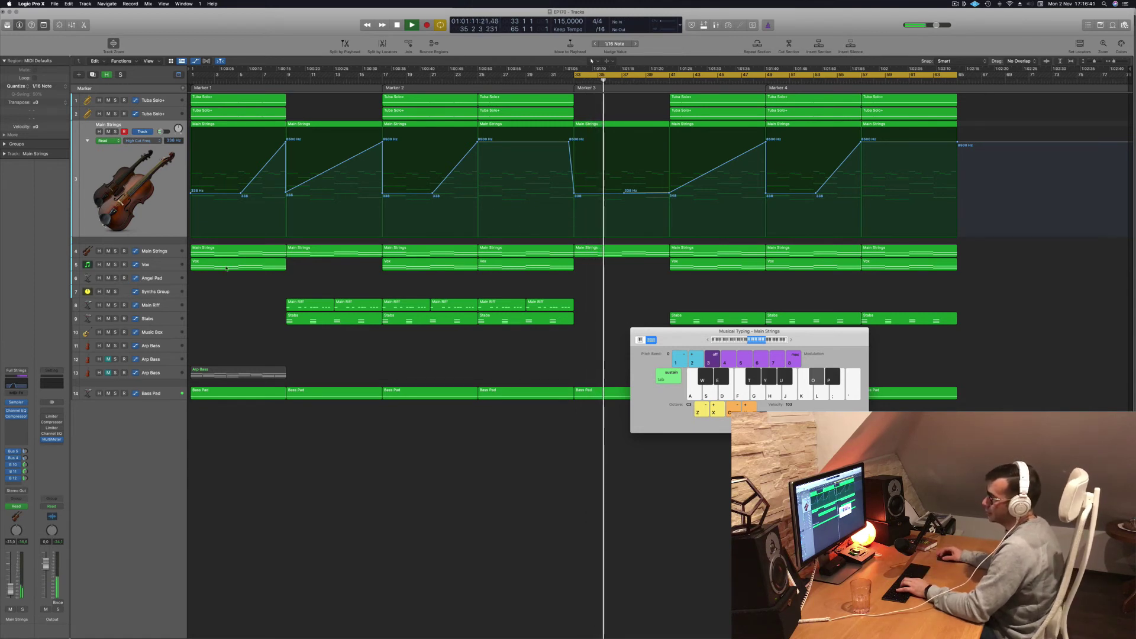
# Select the Angel Pad track, audition melody notes from bar 33, and lower its volume to -13.4 dB.
pyautogui.click(159, 281)
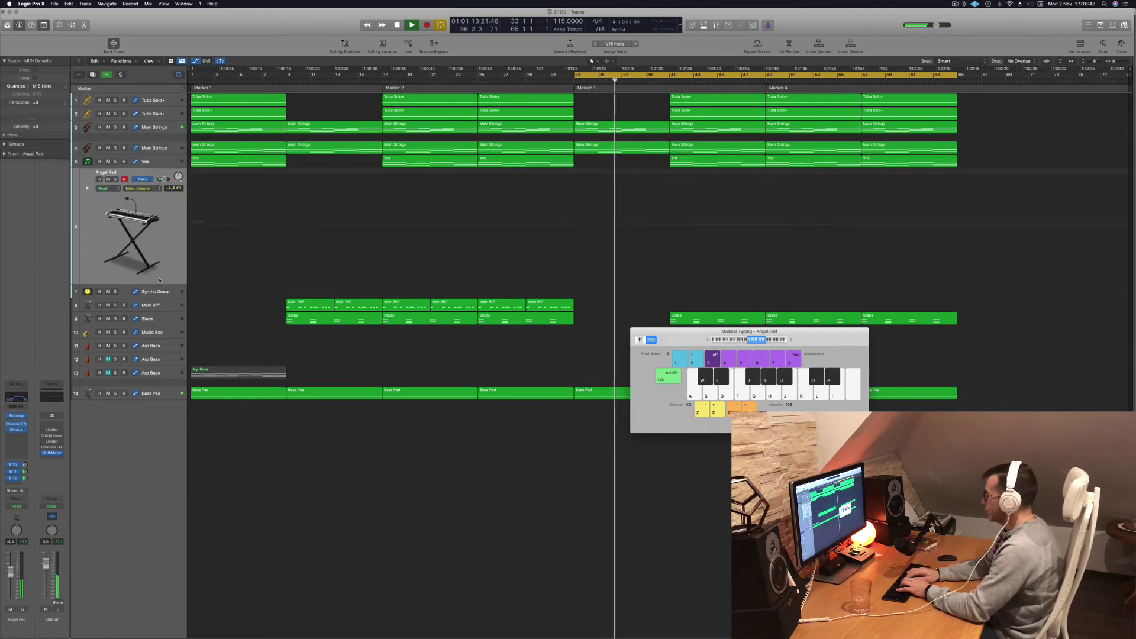
pyautogui.press('t')
pyautogui.press('space')
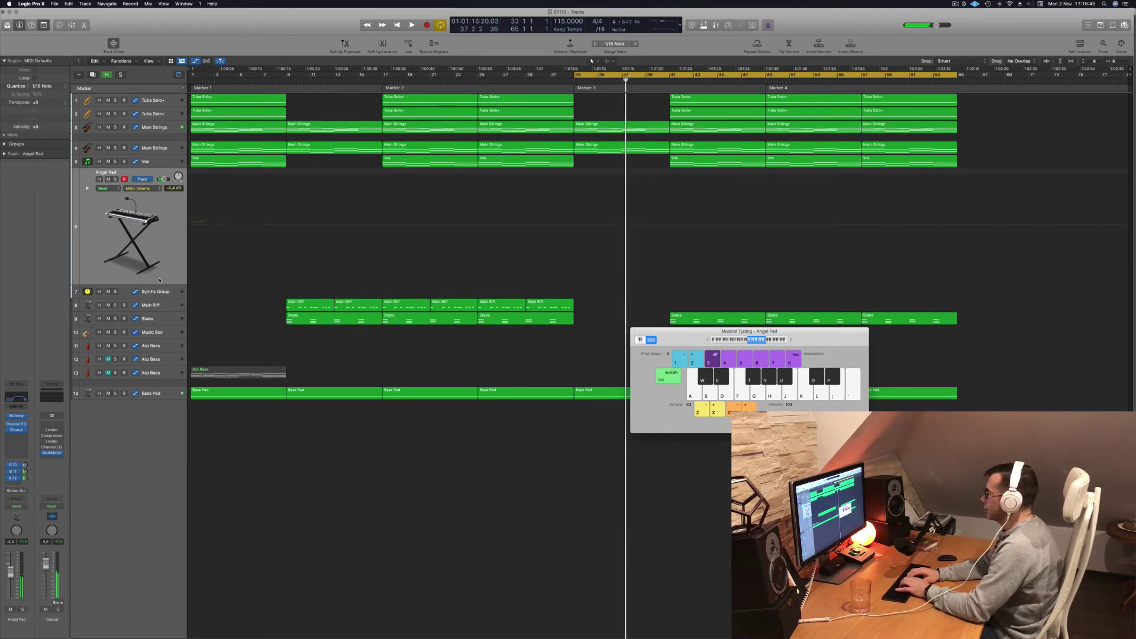
pyautogui.press('space')
pyautogui.press('o')
pyautogui.press('o')
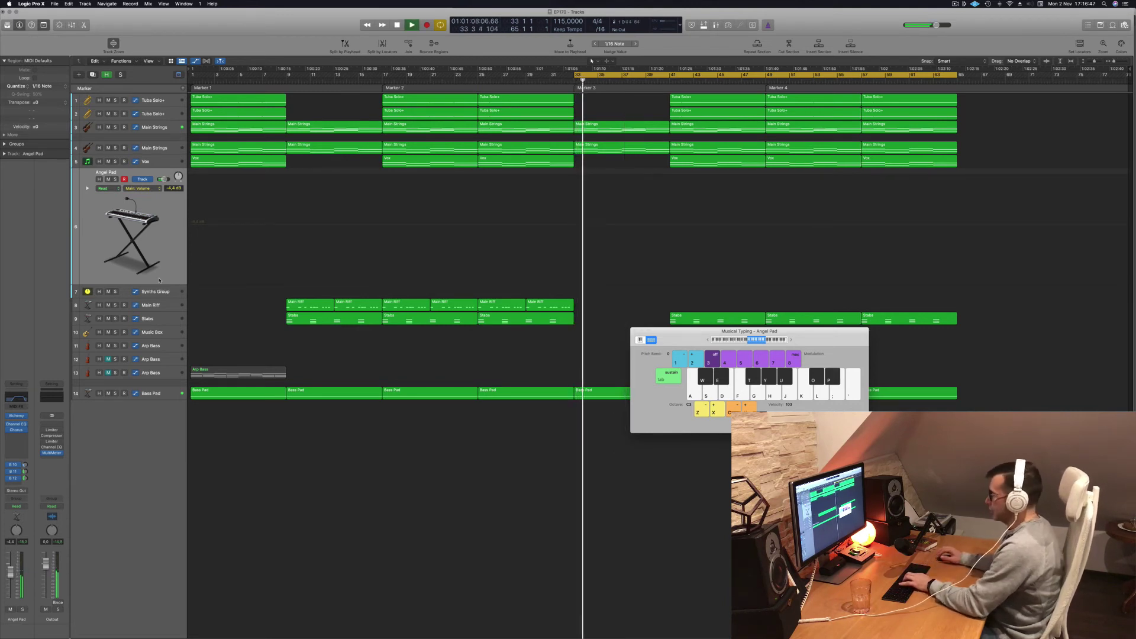
pyautogui.press('p')
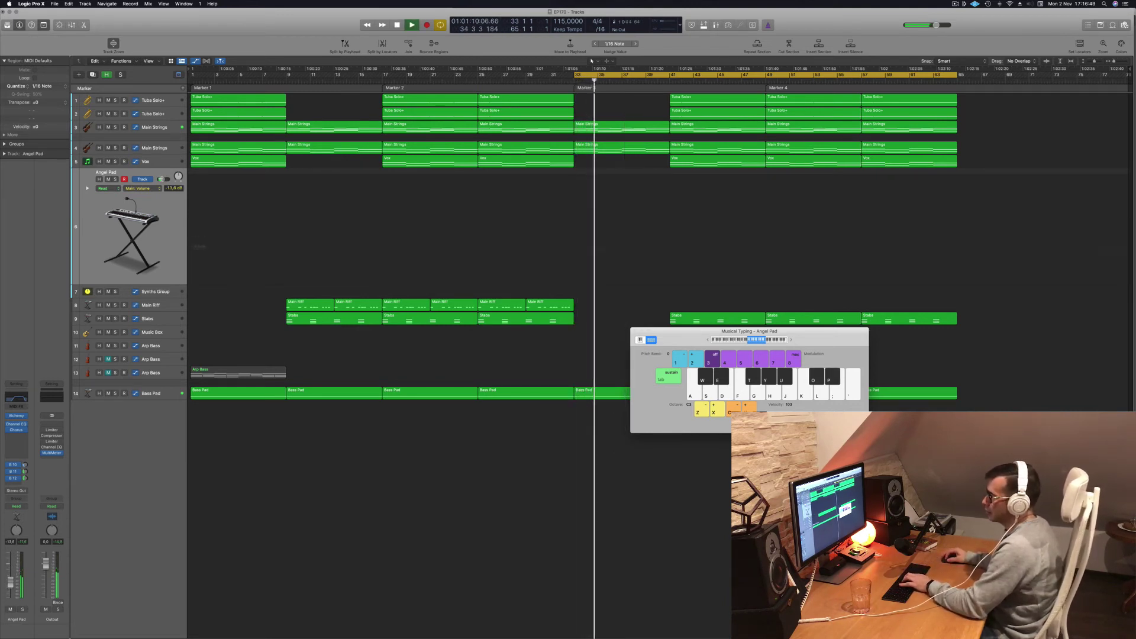
pyautogui.press('o')
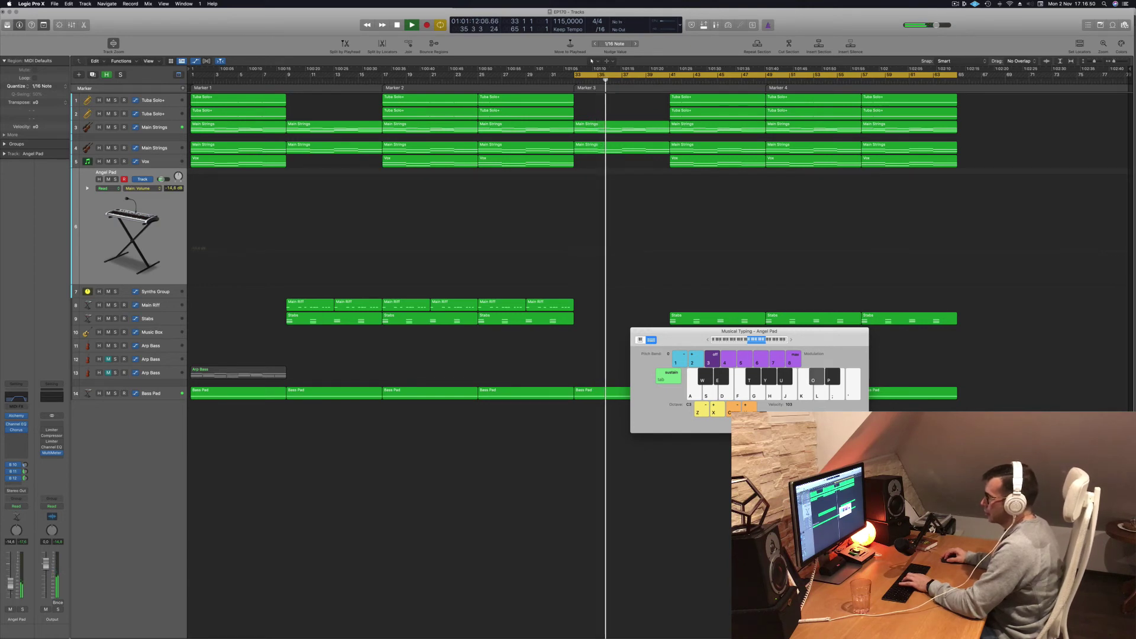
pyautogui.press('o')
pyautogui.press('p')
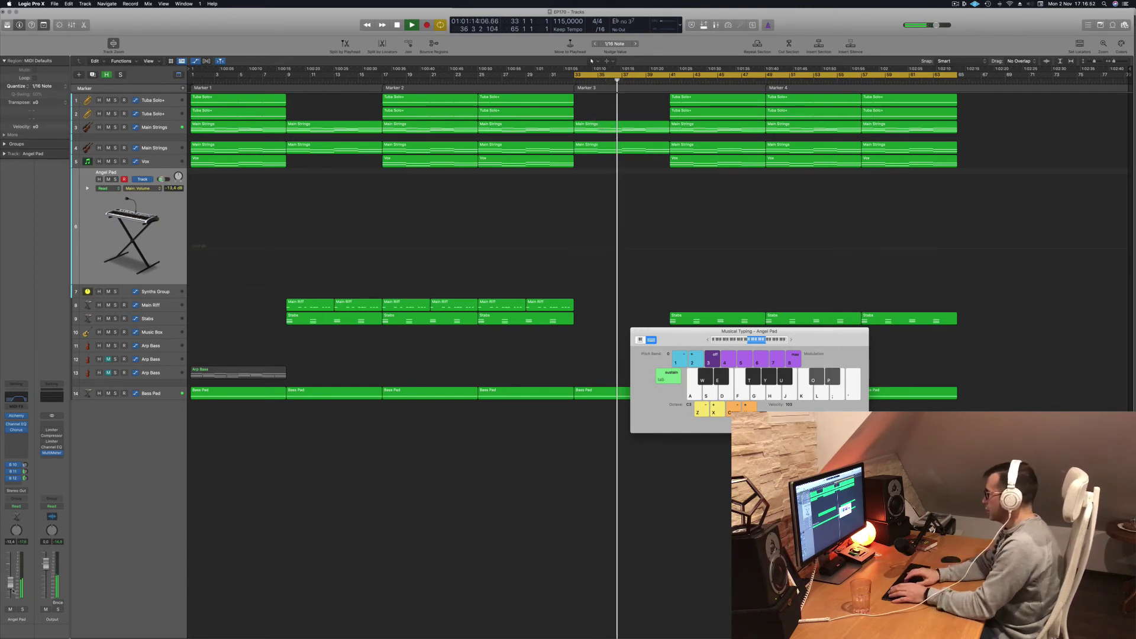
# Try out more Angel Pad melody notes around bars 36–40, briefly start recording, and stop playback.
pyautogui.press('o')
pyautogui.press('y')
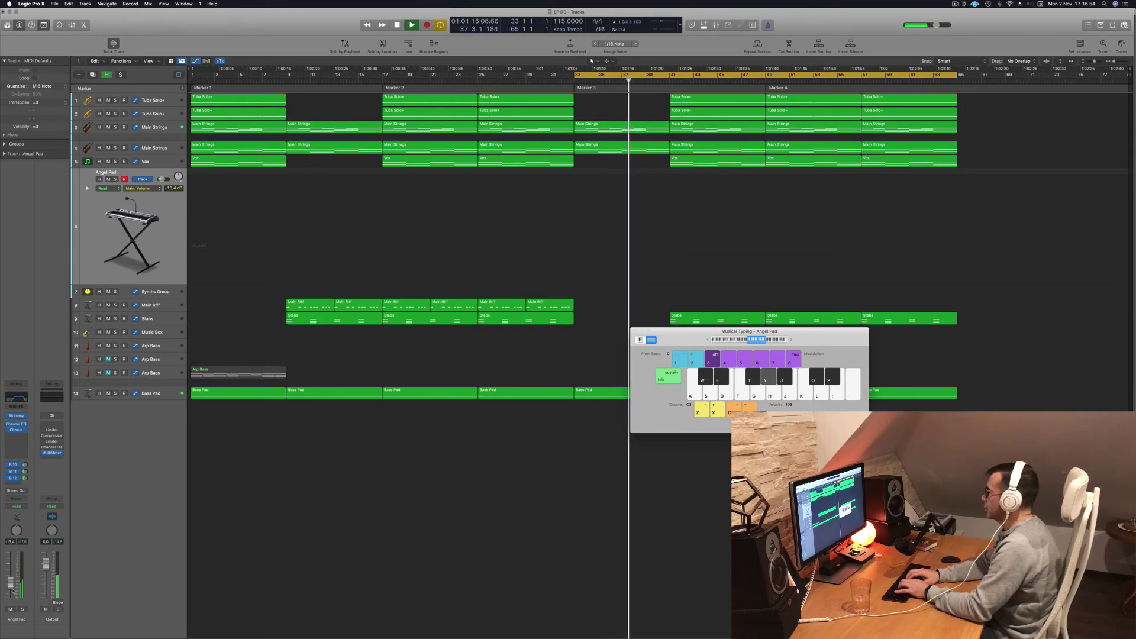
pyautogui.press('p')
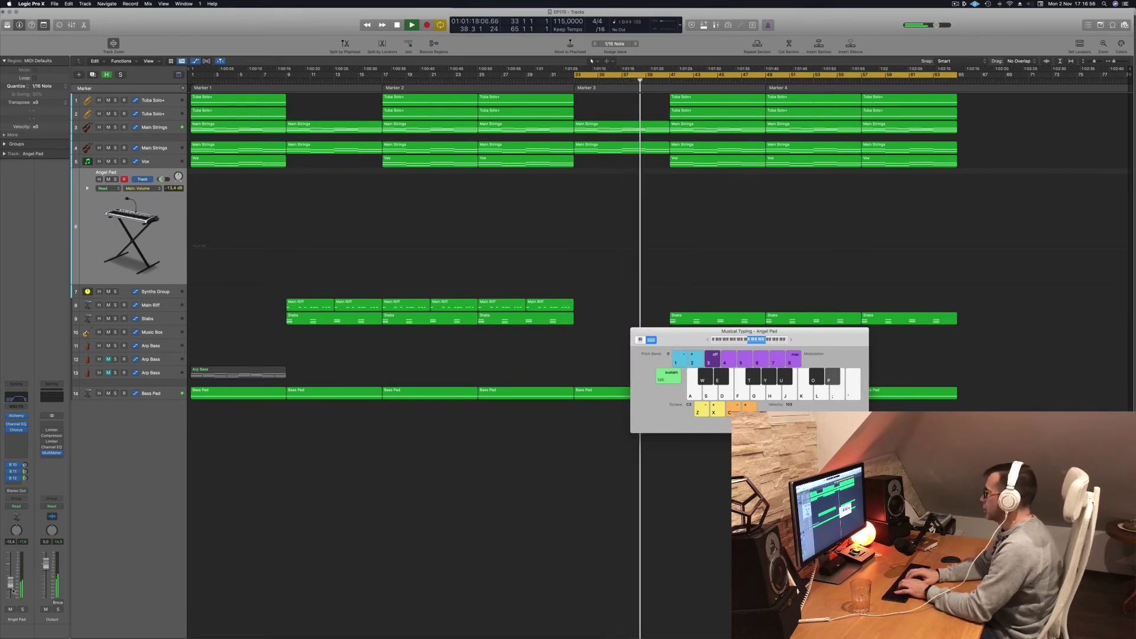
pyautogui.press('o')
pyautogui.press('r')
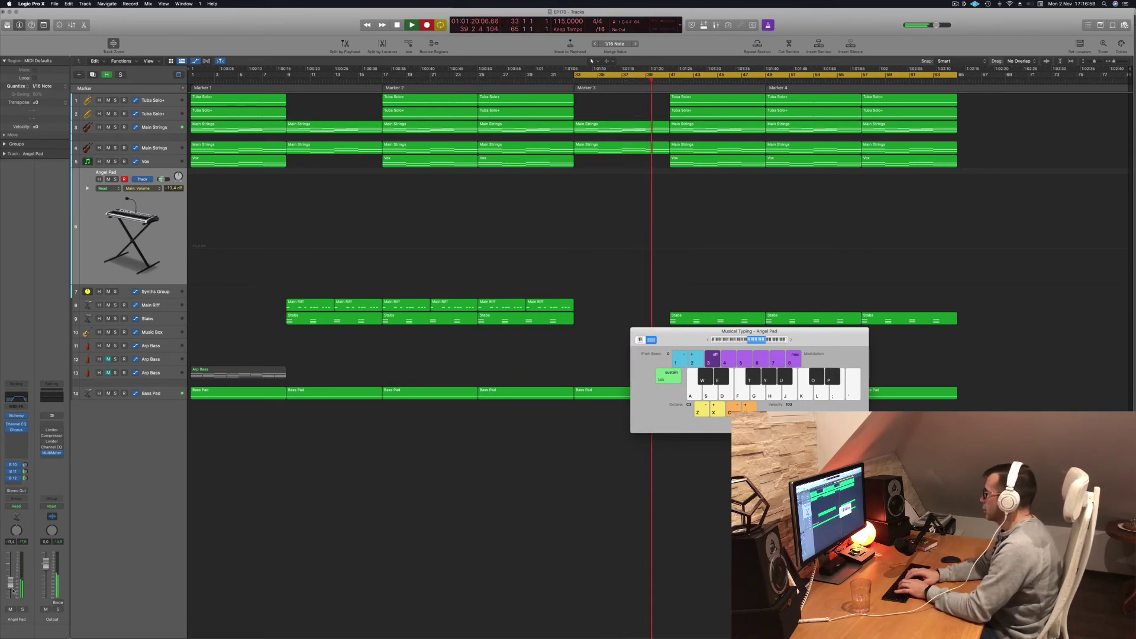
pyautogui.press('space')
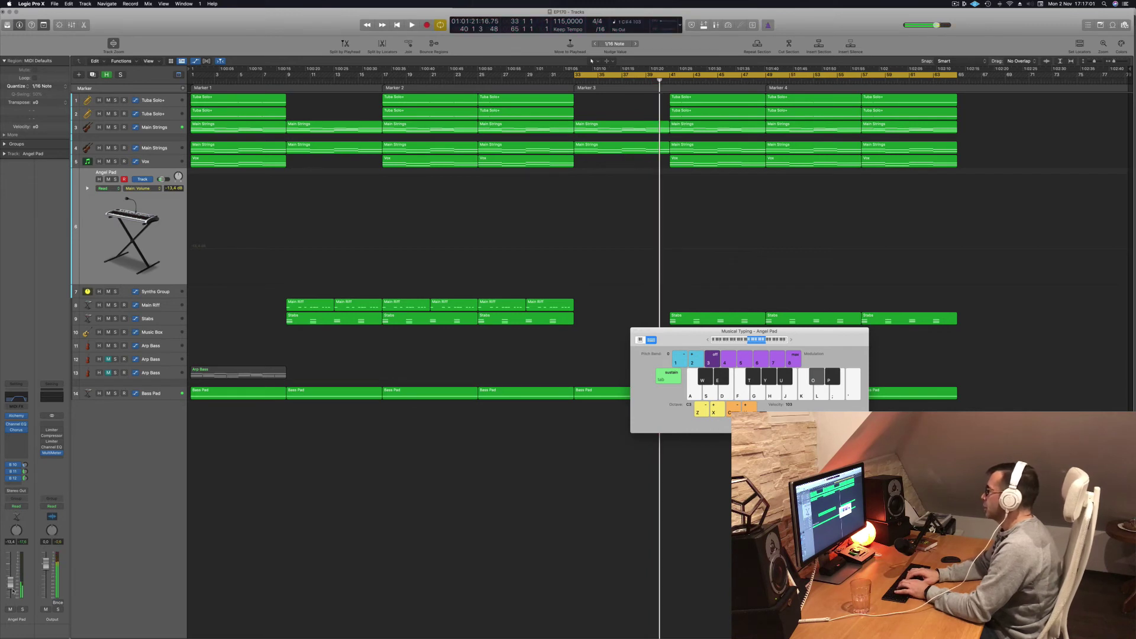
# Try out Angel Pad melody notes over the strings from bar 33.
pyautogui.press('space')
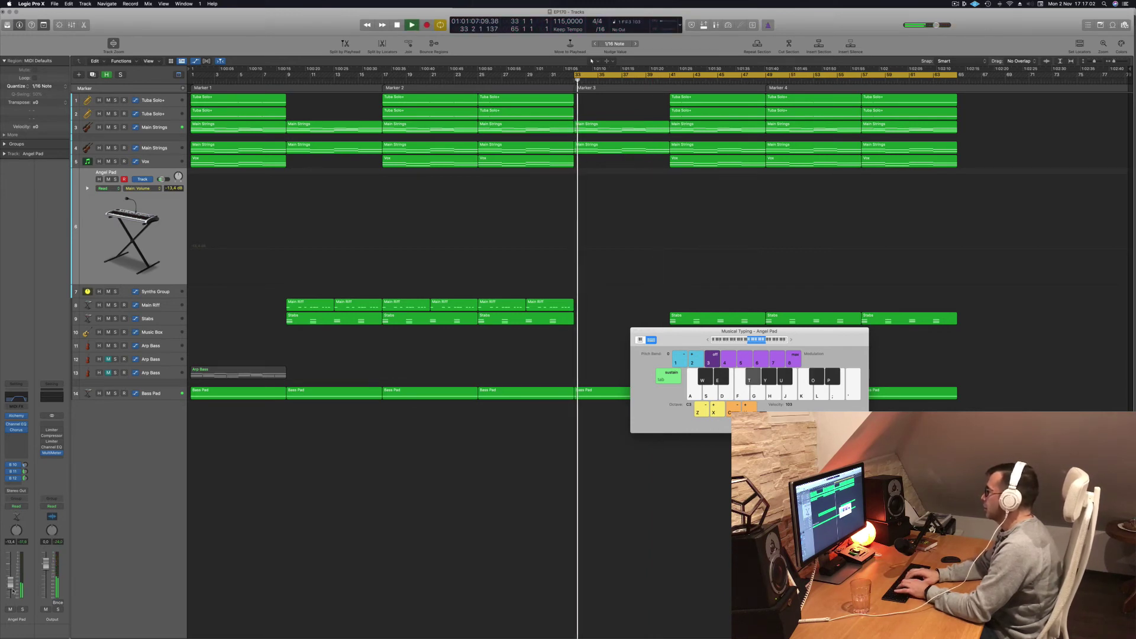
pyautogui.press('o')
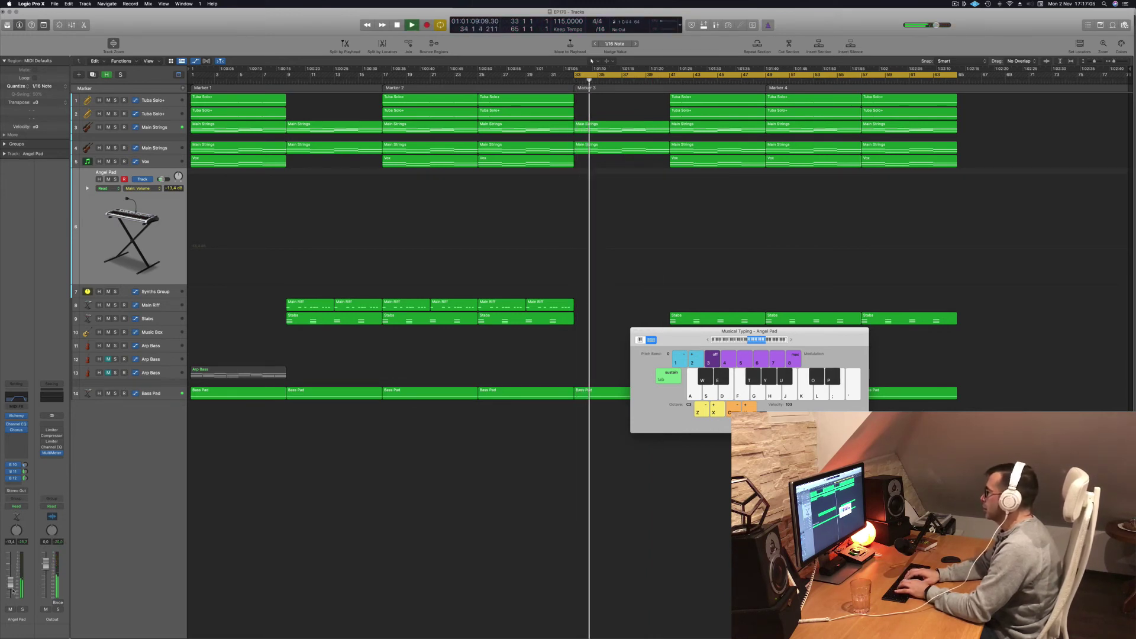
pyautogui.press('y')
pyautogui.press('o')
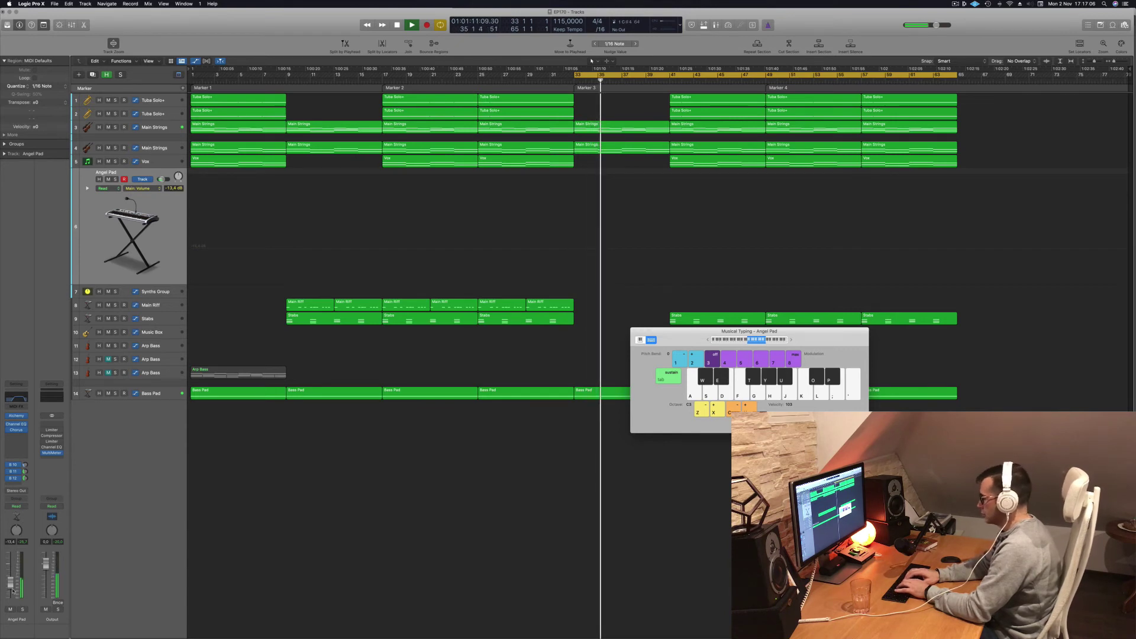
pyautogui.press('t')
pyautogui.press('p')
pyautogui.press('p')
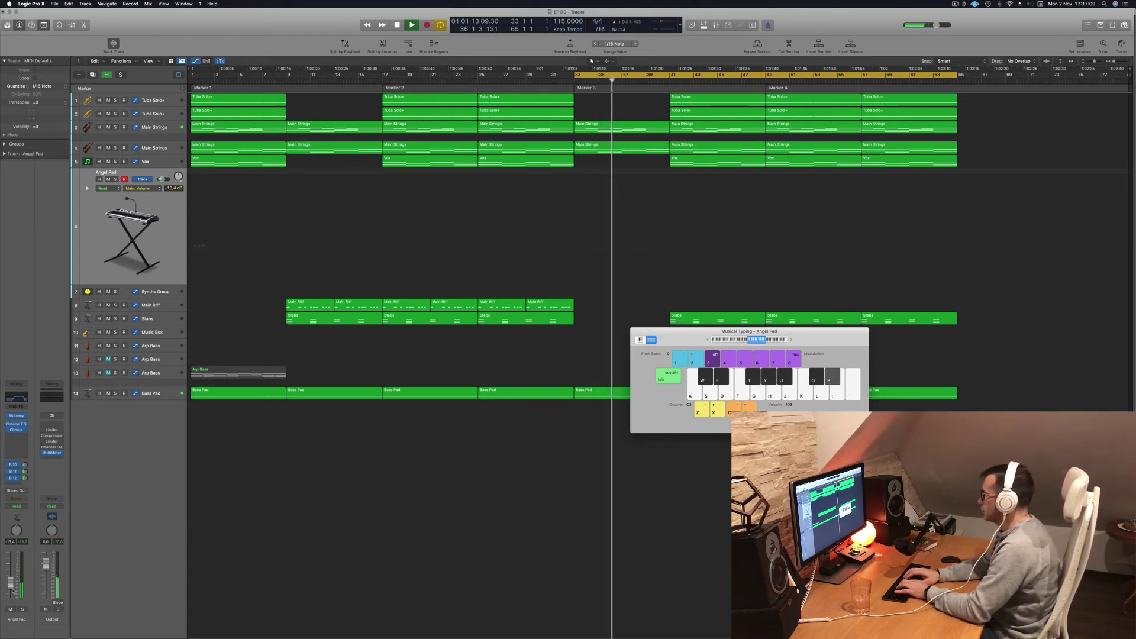
pyautogui.press('o')
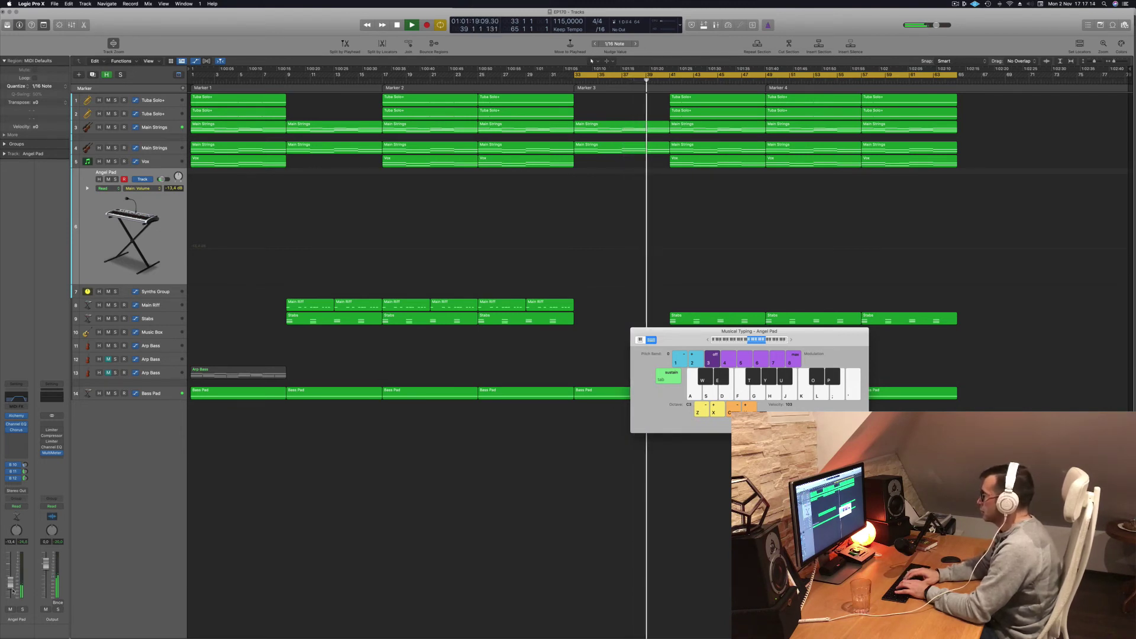
pyautogui.press('space')
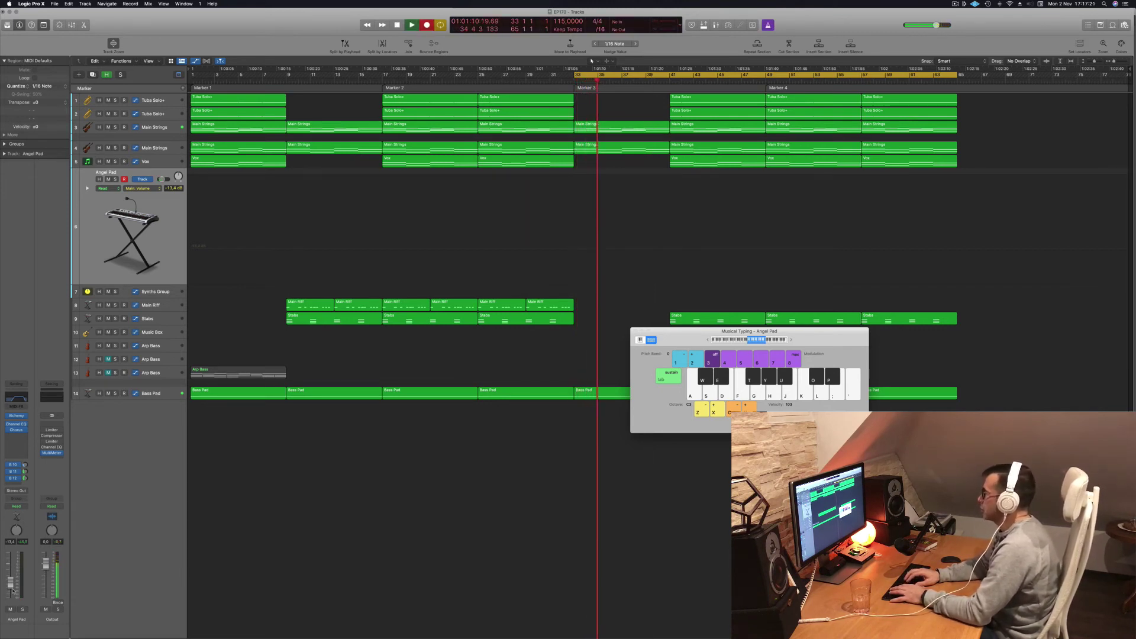
# Record a short Angel Pad melody from bar 35 and extend the region's start back to bar 33.
pyautogui.press('r')
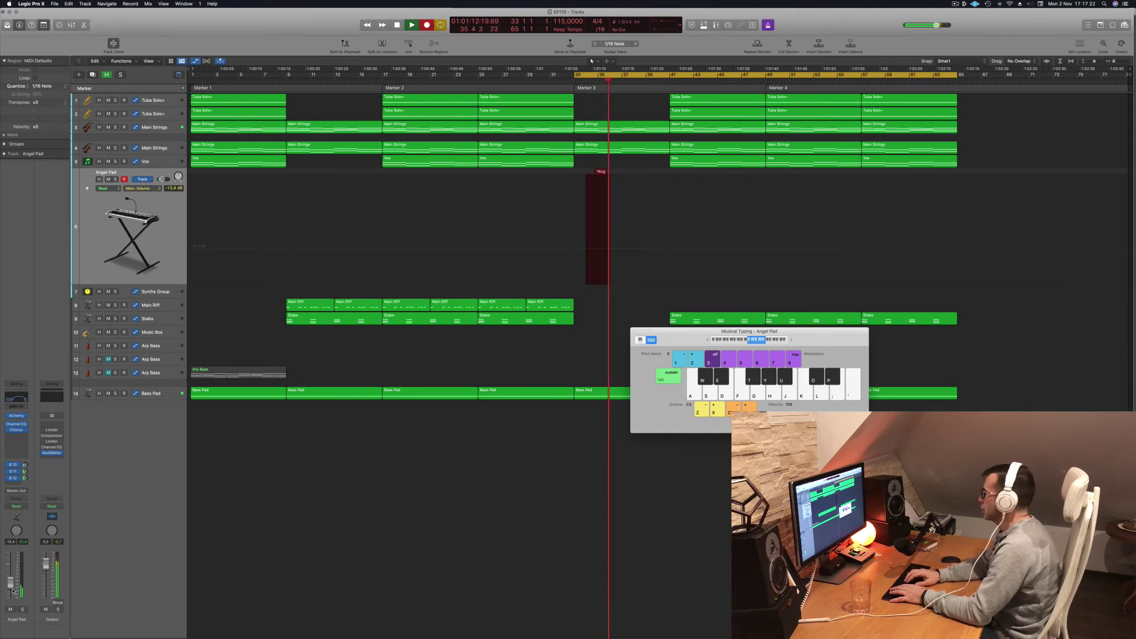
pyautogui.press('p')
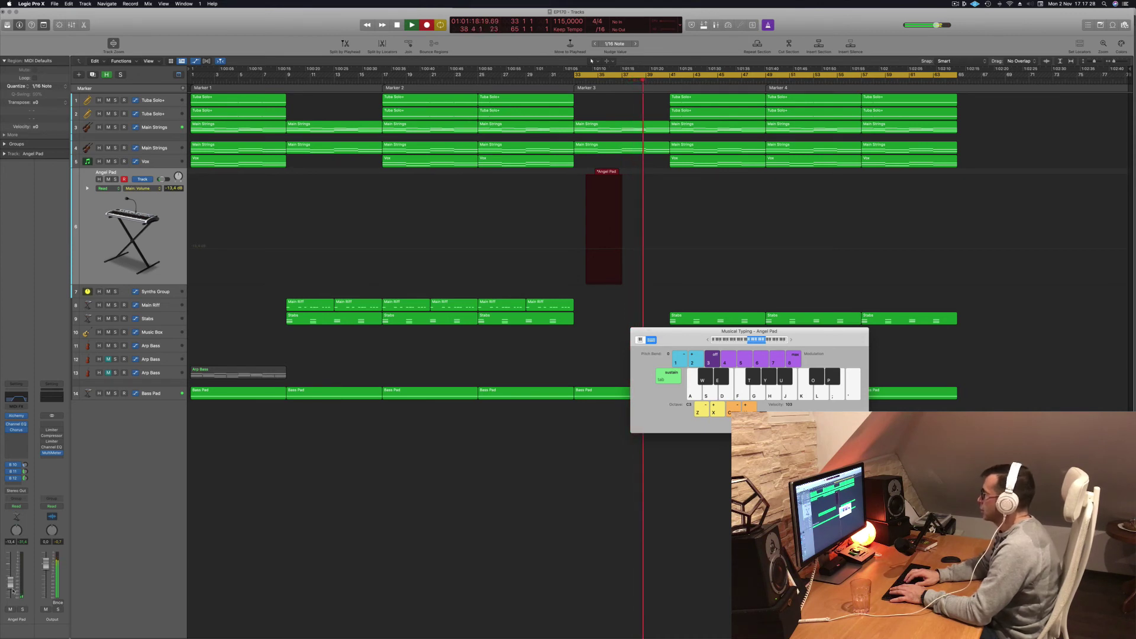
pyautogui.press('p')
pyautogui.press('p')
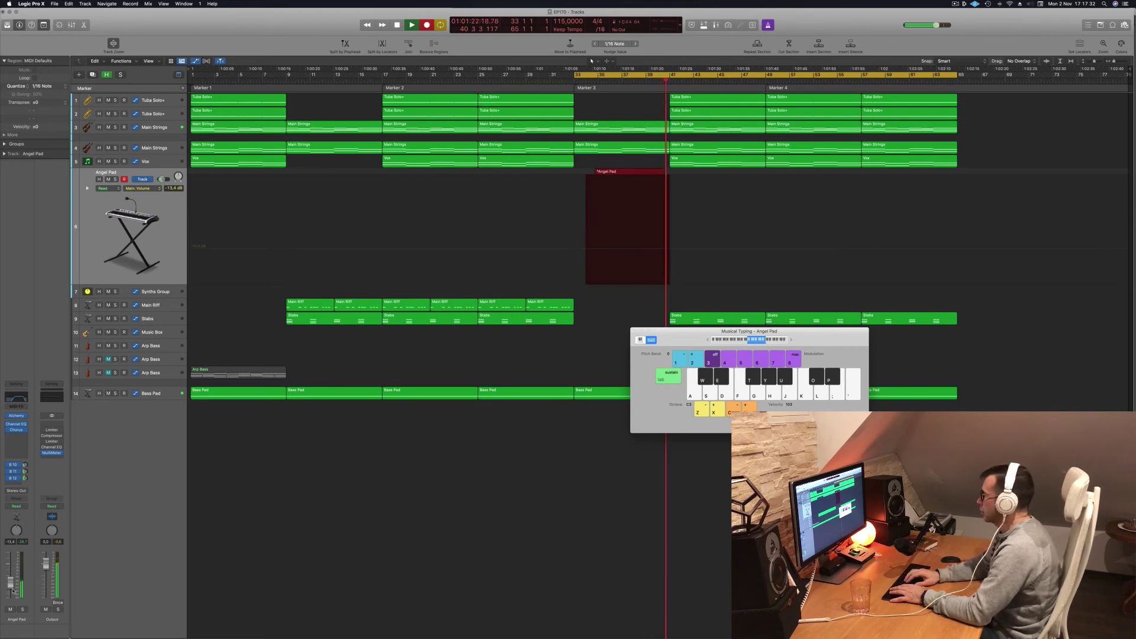
pyautogui.press('space')
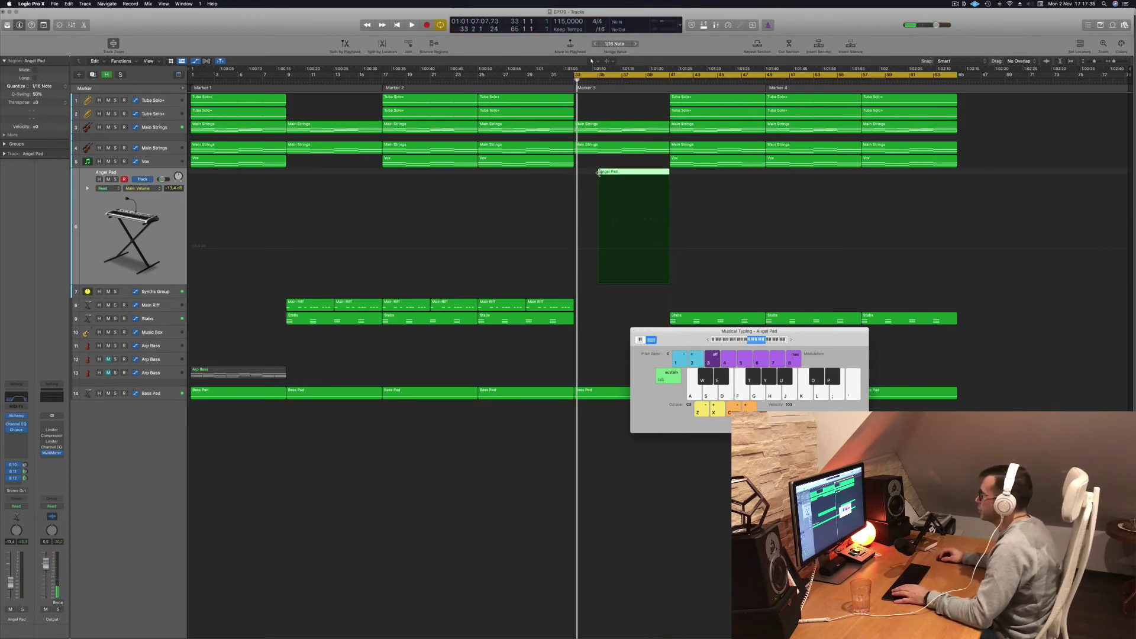
pyautogui.moveTo(598, 172); pyautogui.dragTo(574, 178)
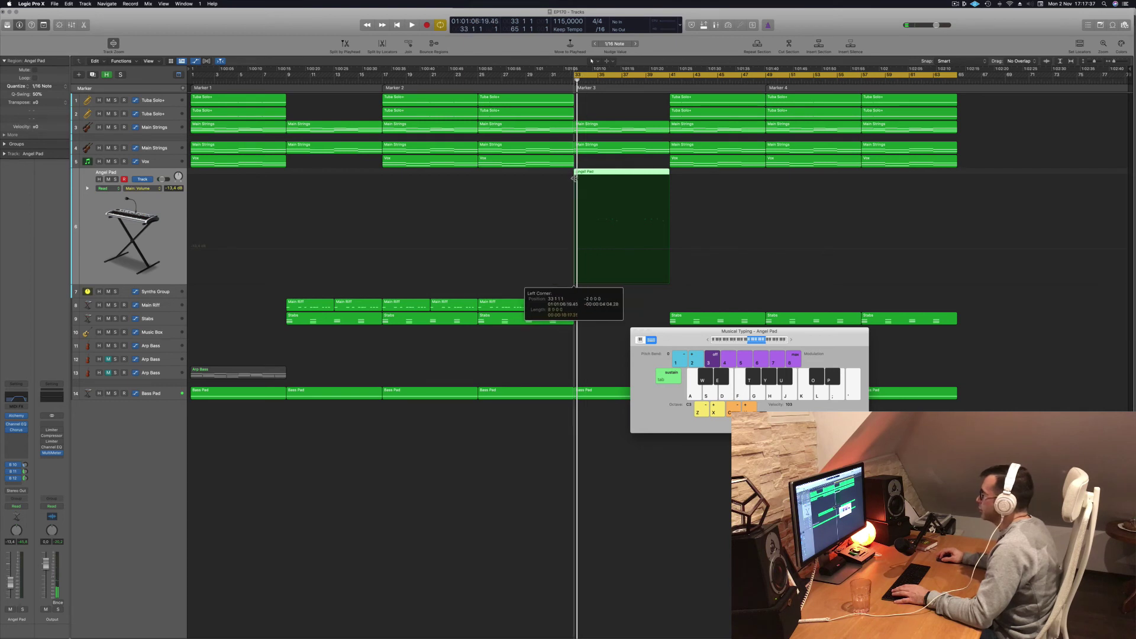
# Open the recorded Angel Pad region in the Piano Roll and adjust the timing of the second note while listening.
pyautogui.doubleClick(615, 174)
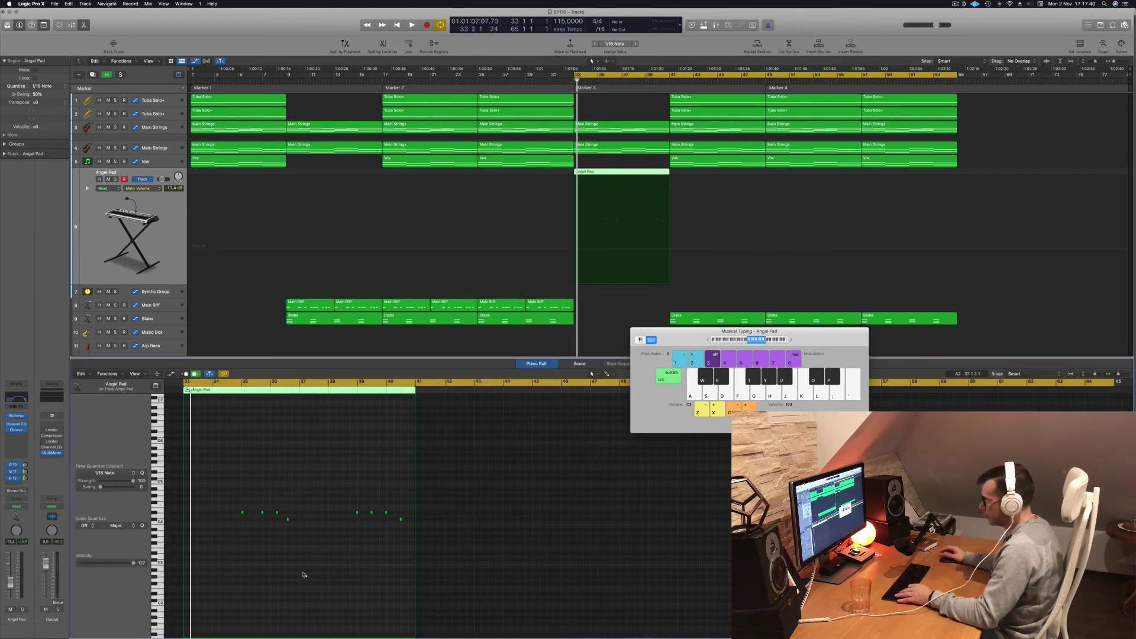
pyautogui.press('space')
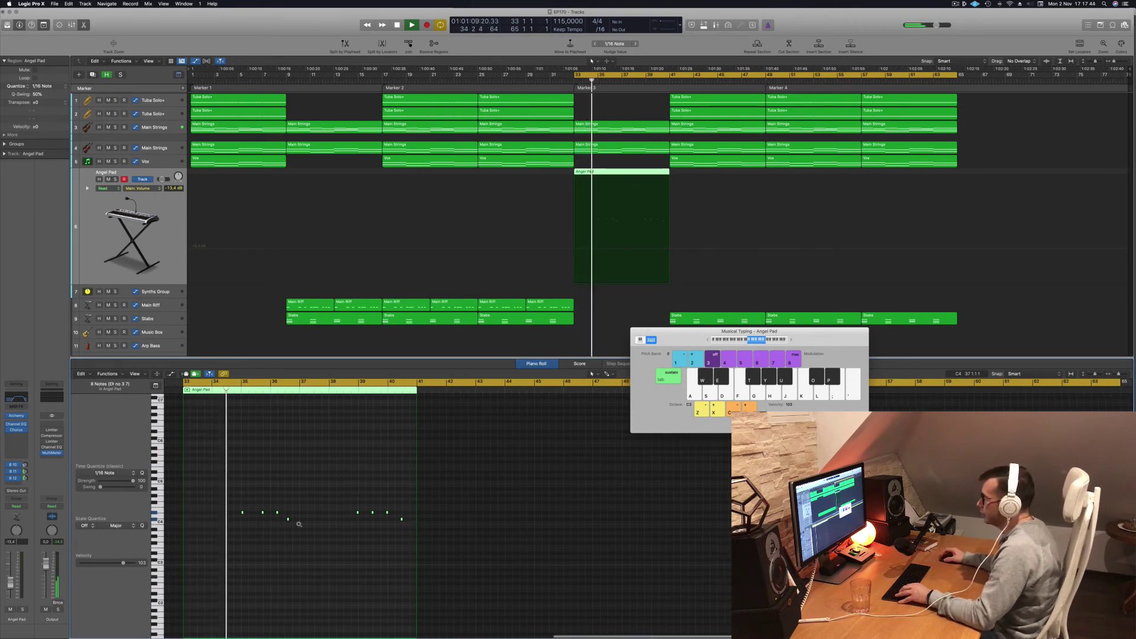
pyautogui.scroll(2, 298, 526)
pyautogui.scroll(3, 293, 523)
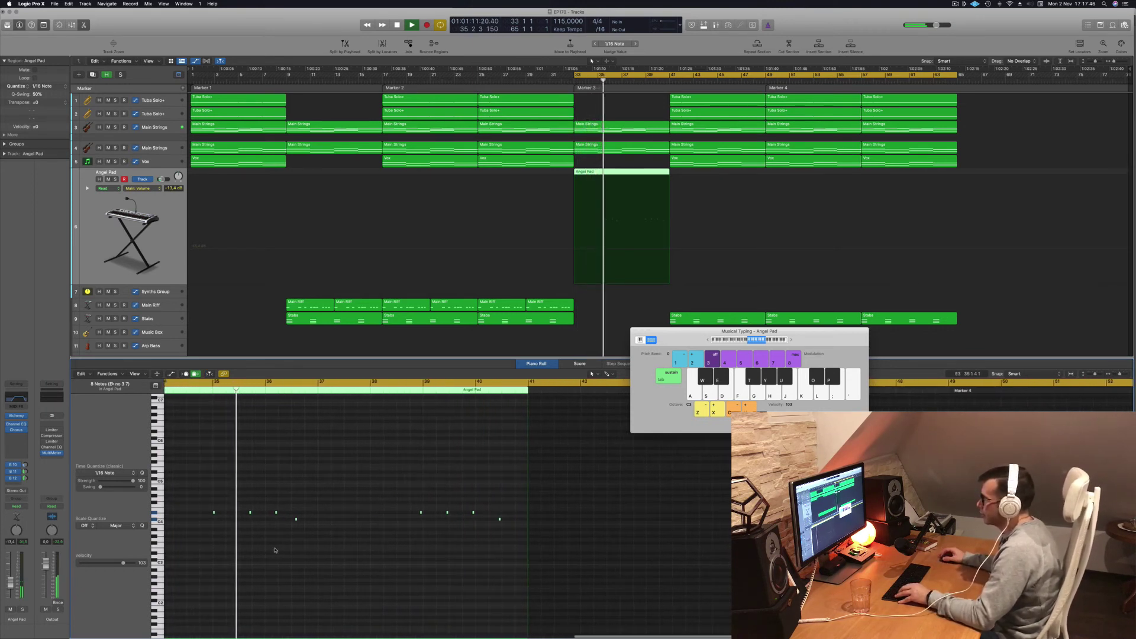
pyautogui.scroll(3, 275, 550)
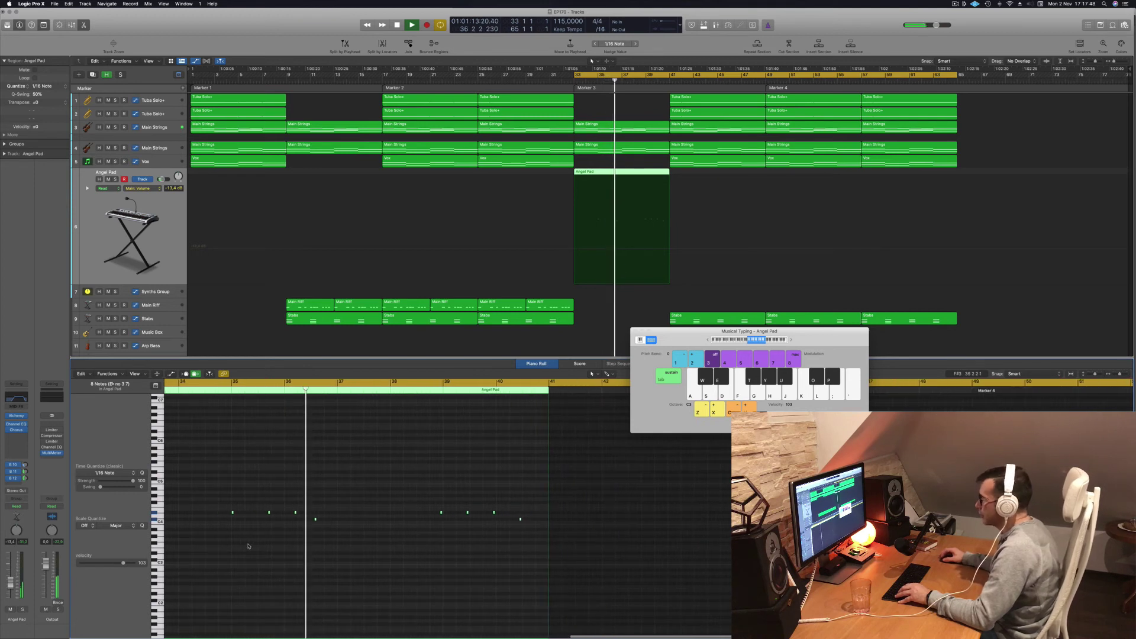
pyautogui.scroll(3, 251, 545)
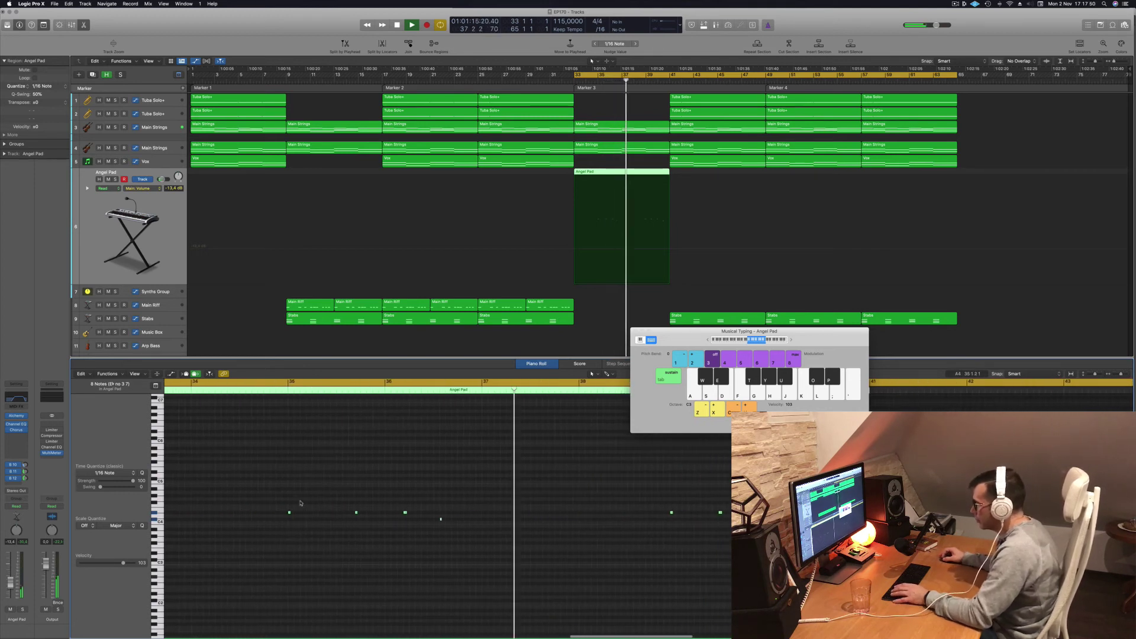
pyautogui.moveTo(364, 512); pyautogui.dragTo(358, 512)
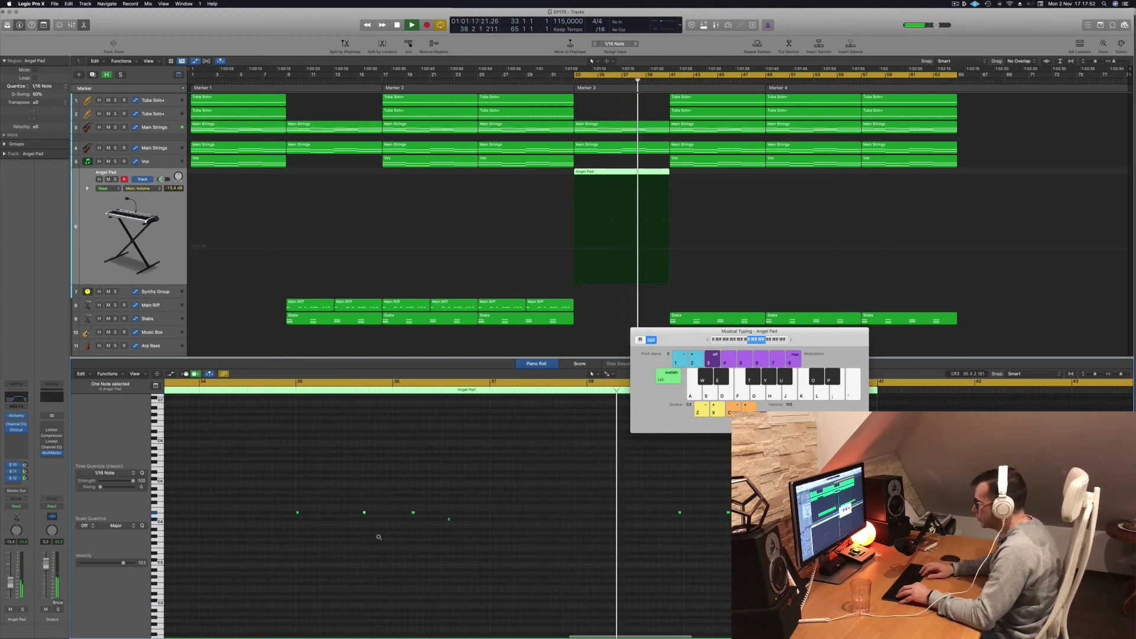
pyautogui.press('space')
pyautogui.press('space')
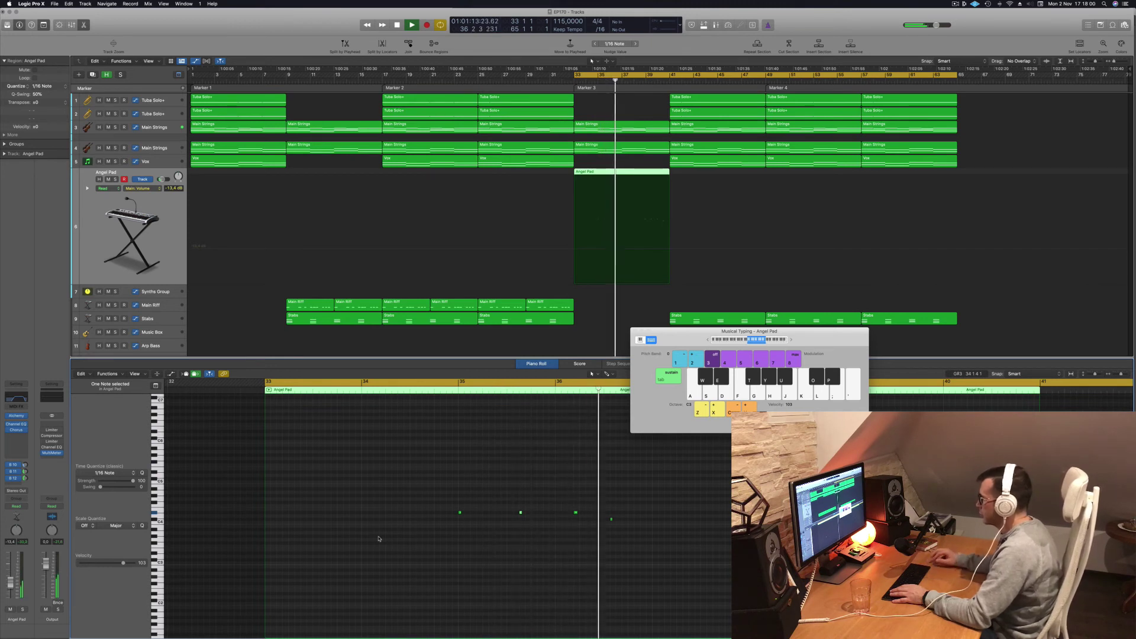
pyautogui.press('space')
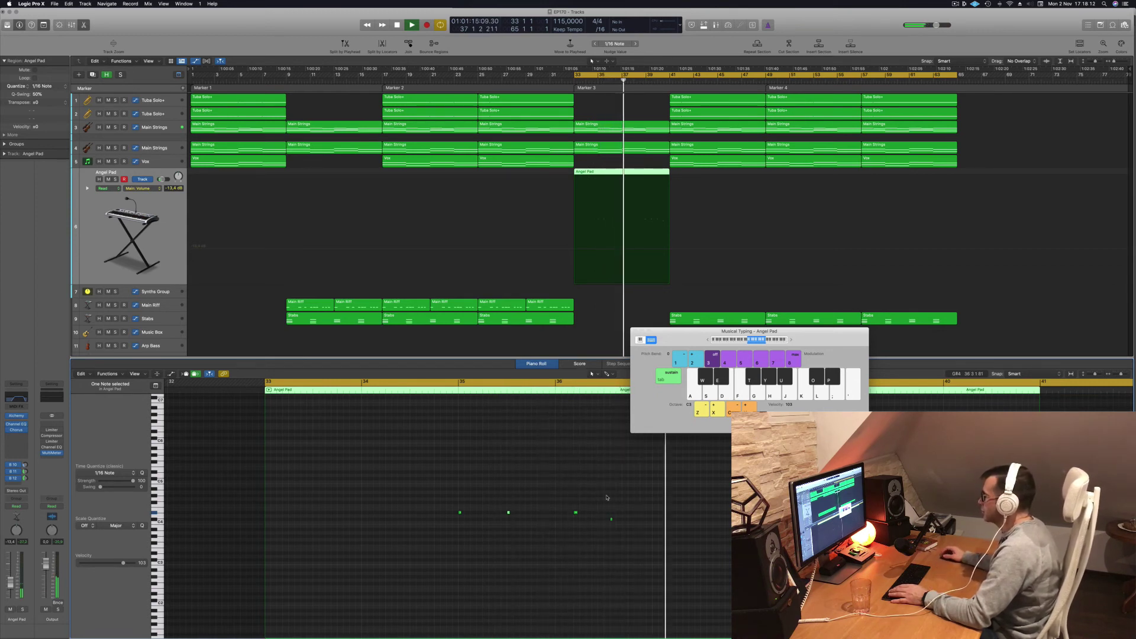
# Shift the first two and fourth Angel Pad notes slightly later and the third slightly earlier to space them evenly.
pyautogui.moveTo(438, 504); pyautogui.dragTo(553, 543)
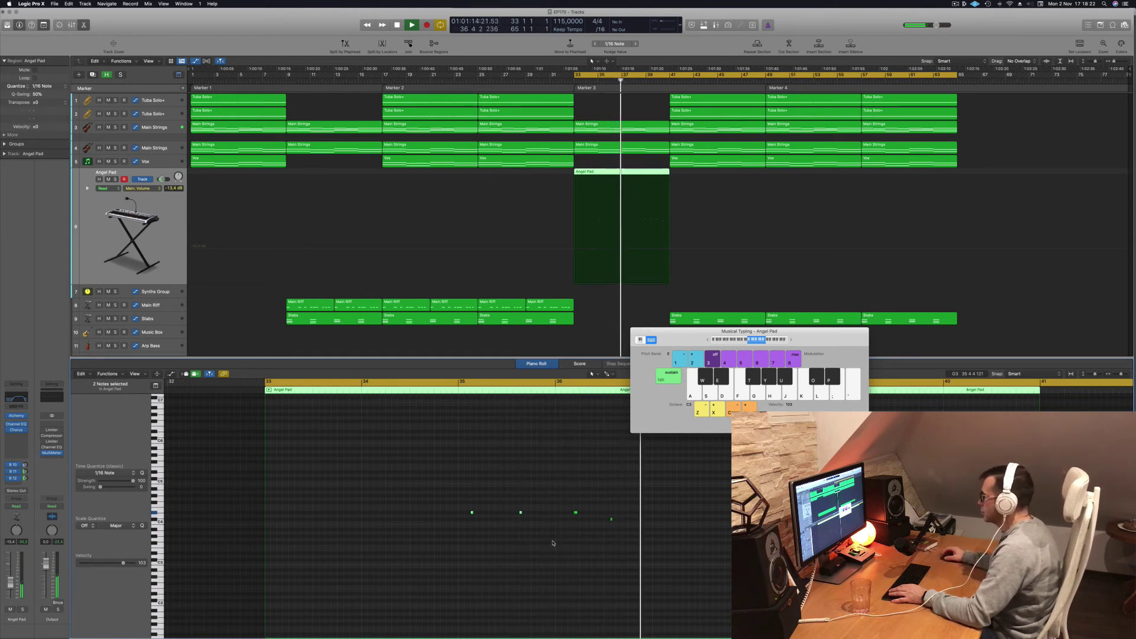
pyautogui.moveTo(562, 474); pyautogui.dragTo(596, 529)
pyautogui.press('space')
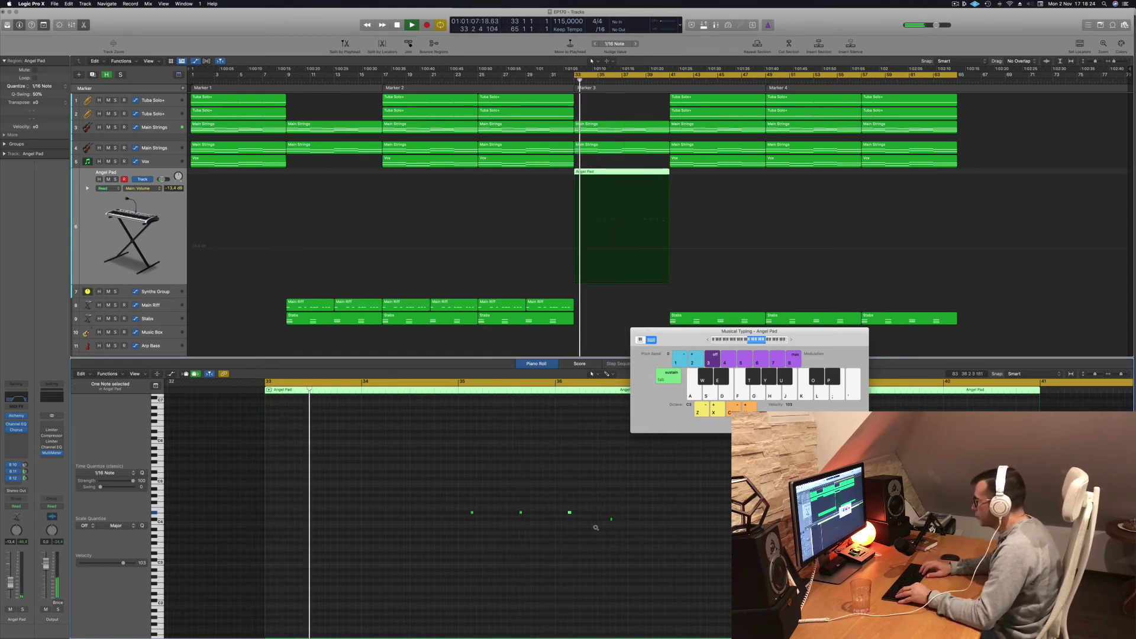
pyautogui.hscroll(1, 596, 527)
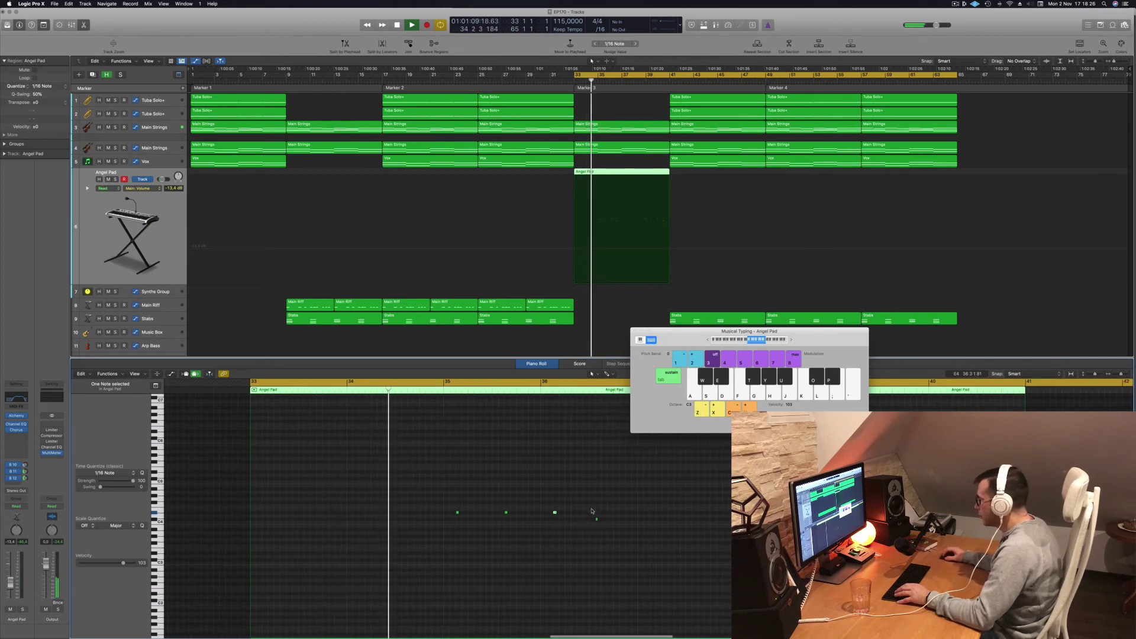
pyautogui.moveTo(583, 502); pyautogui.dragTo(614, 539)
pyautogui.hotkey('alt', 'Right')
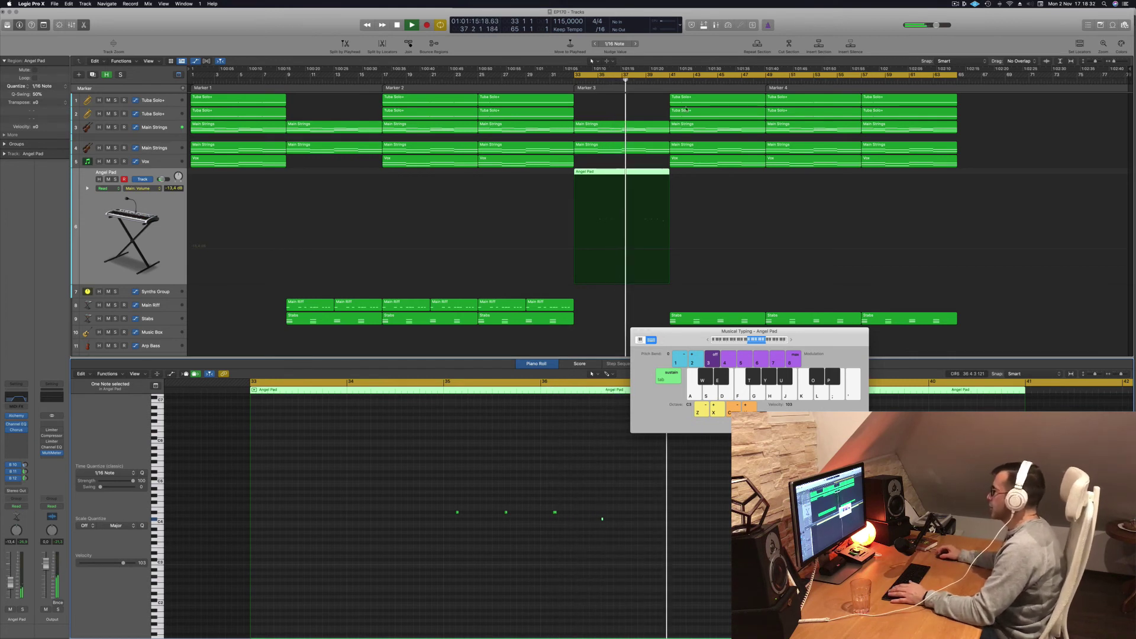
# Split the Angel Pad region at bars 37 and 35.
pyautogui.click(623, 173)
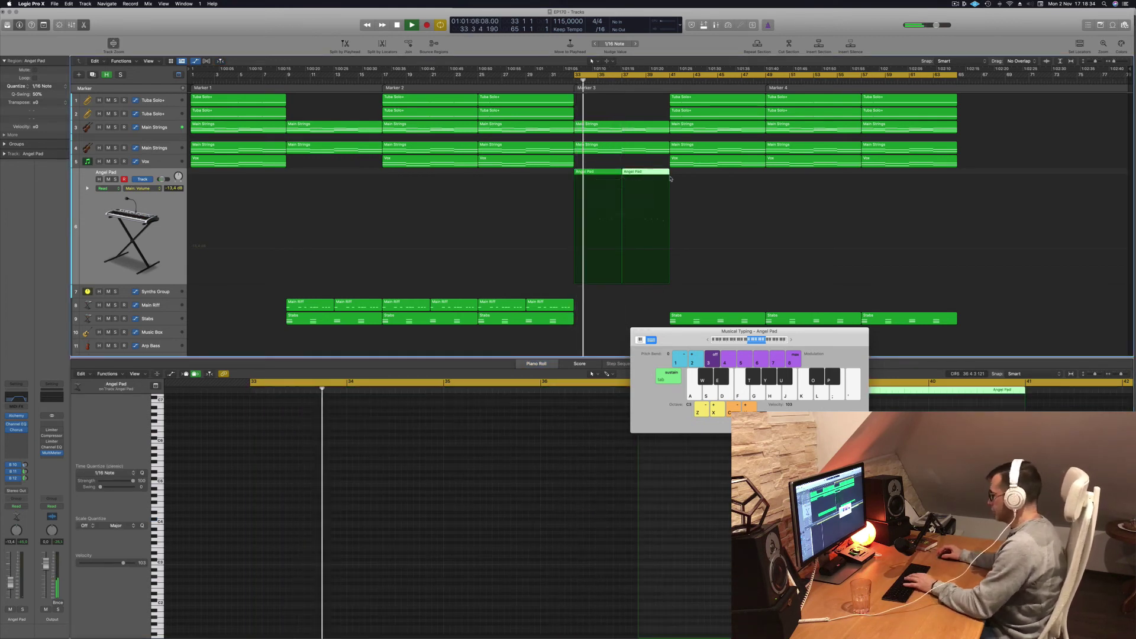
pyautogui.moveTo(649, 173); pyautogui.dragTo(649, 175)
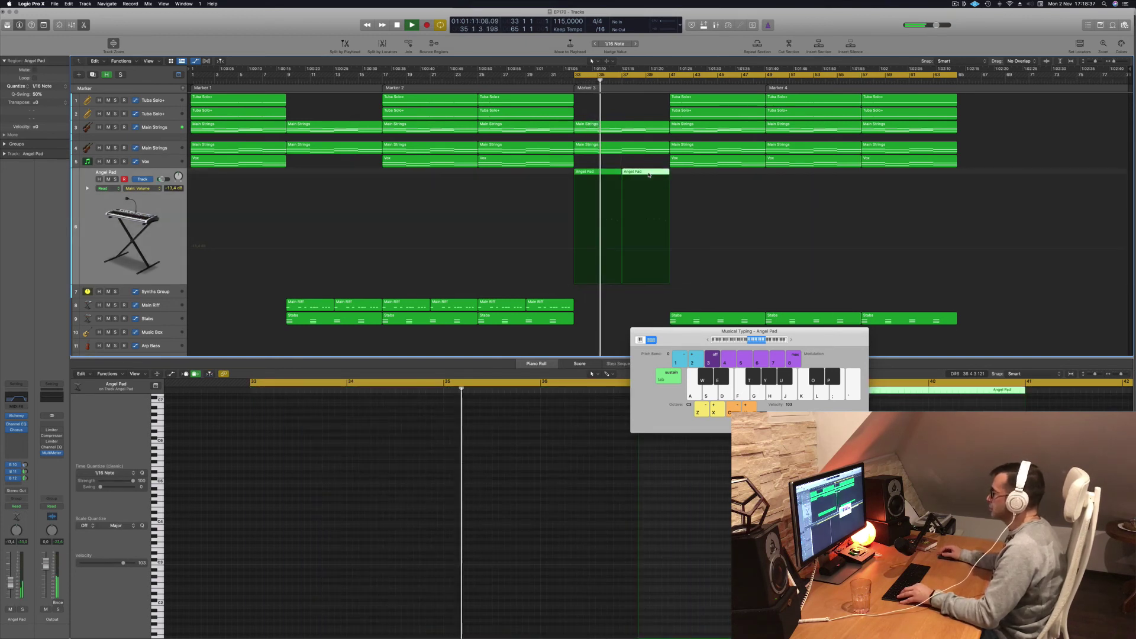
pyautogui.keyDown('super'); pyautogui.click(598, 172); pyautogui.keyUp('super')
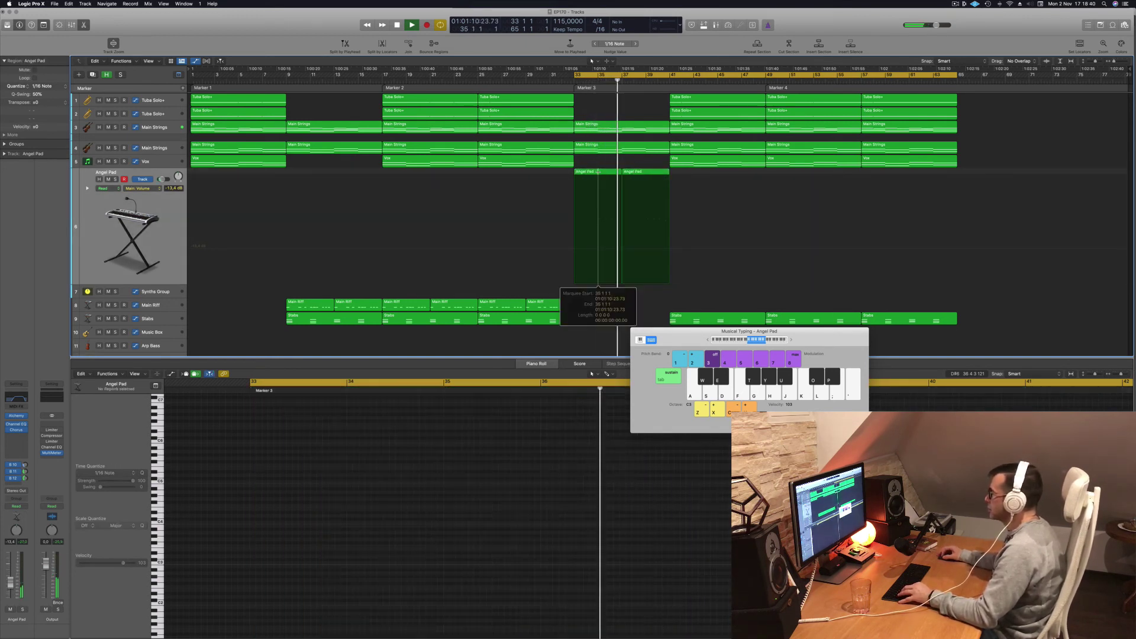
pyautogui.click(598, 171)
# Replace the other Angel Pad pieces with copies of the edited two-bar melody so it repeats across bars 33–41.
pyautogui.click(586, 173)
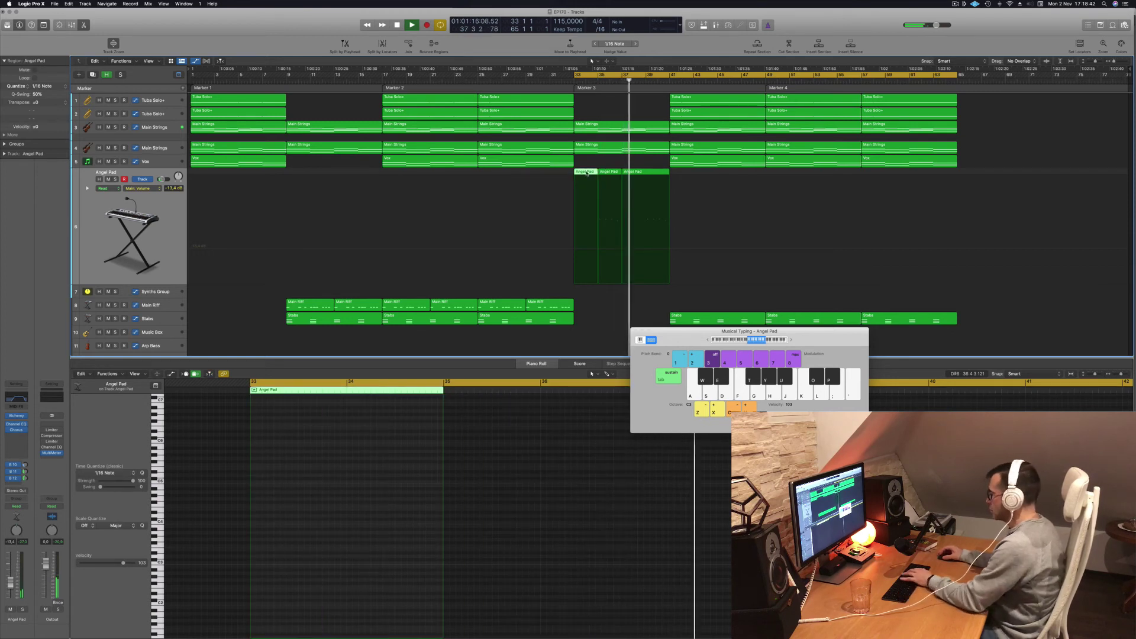
pyautogui.moveTo(585, 172)
pyautogui.mouseDown()
pyautogui.moveTo(573, 173)
pyautogui.moveTo(604, 181)
pyautogui.mouseUp()
pyautogui.click(639, 172)
pyautogui.press('Delete')
pyautogui.moveTo(637, 175)
pyautogui.mouseDown()
pyautogui.moveTo(582, 175)
pyautogui.moveTo(629, 177)
pyautogui.mouseUp()
pyautogui.press('space')
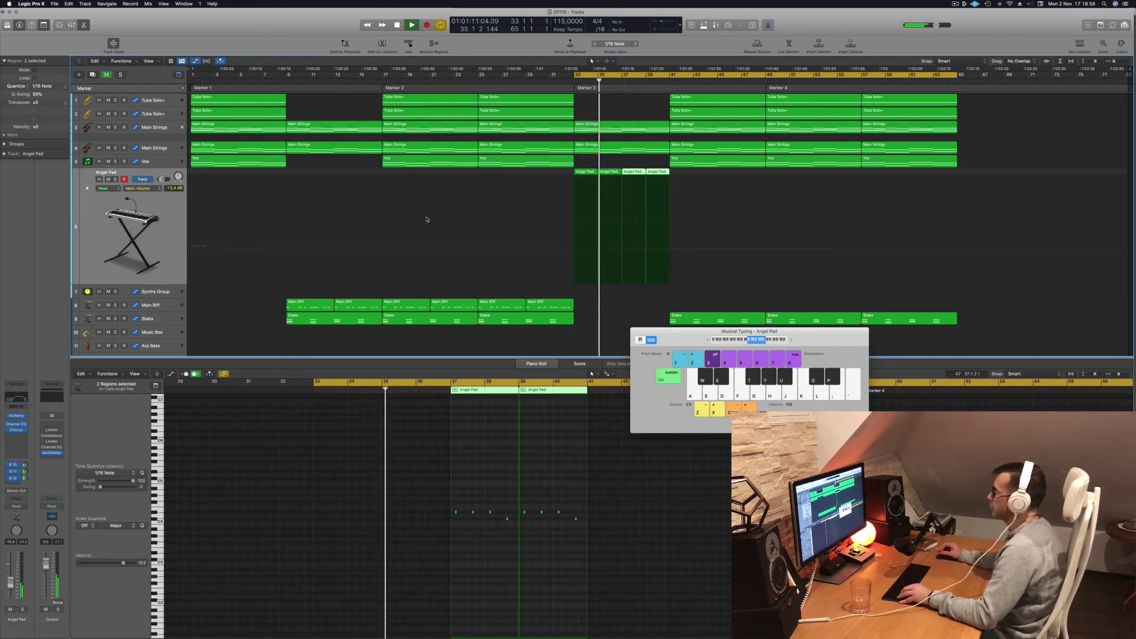
# Lower the Angel Pad track's volume to -15.8 dB and restart playback.
pyautogui.click(138, 236)
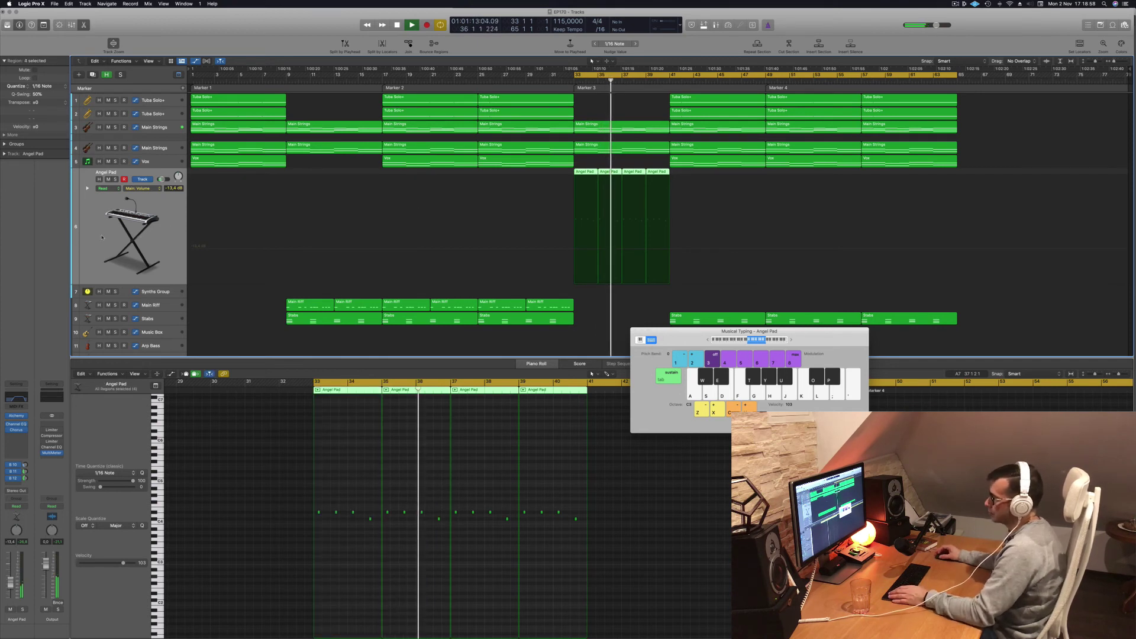
pyautogui.moveTo(162, 179); pyautogui.dragTo(161, 179)
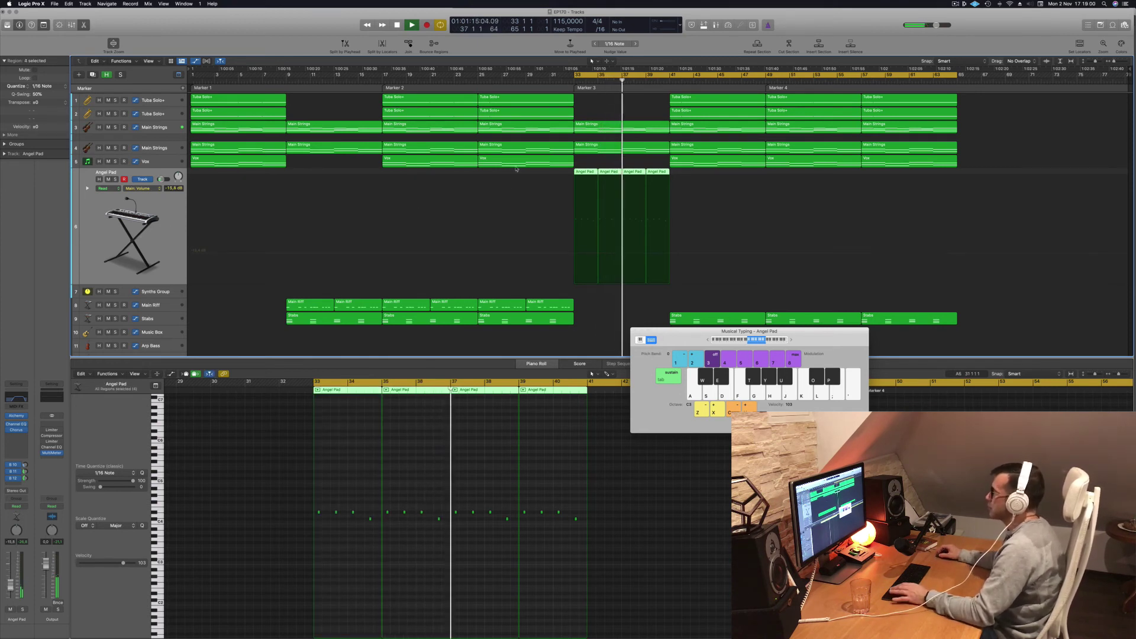
pyautogui.press('space')
pyautogui.press('space')
# On the lower Main Strings track, raise the high-cut automation point at bar 41 to create a filter rise from bar 33.
pyautogui.press('Up')
pyautogui.press('Up')
pyautogui.press('space')
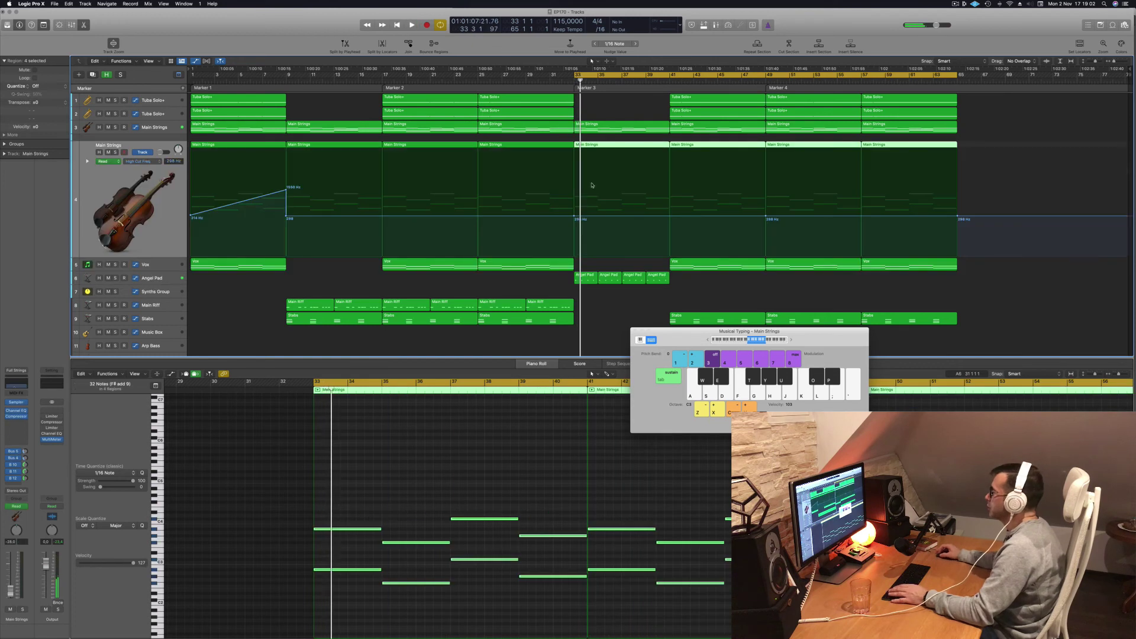
pyautogui.press('space')
pyautogui.moveTo(668, 218); pyautogui.dragTo(669, 155)
# Delete the four Angel Pad melody regions in Marker 3 and play the section without them.
pyautogui.click(585, 278)
pyautogui.moveTo(704, 287); pyautogui.dragTo(704, 286)
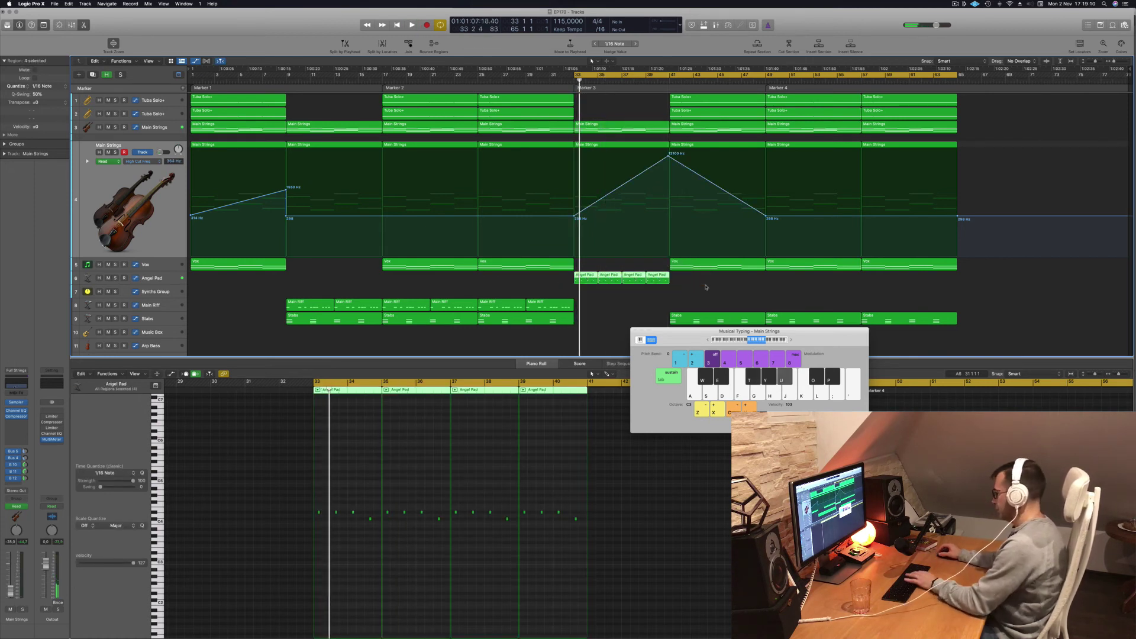
pyautogui.press('Delete')
pyautogui.press('space')
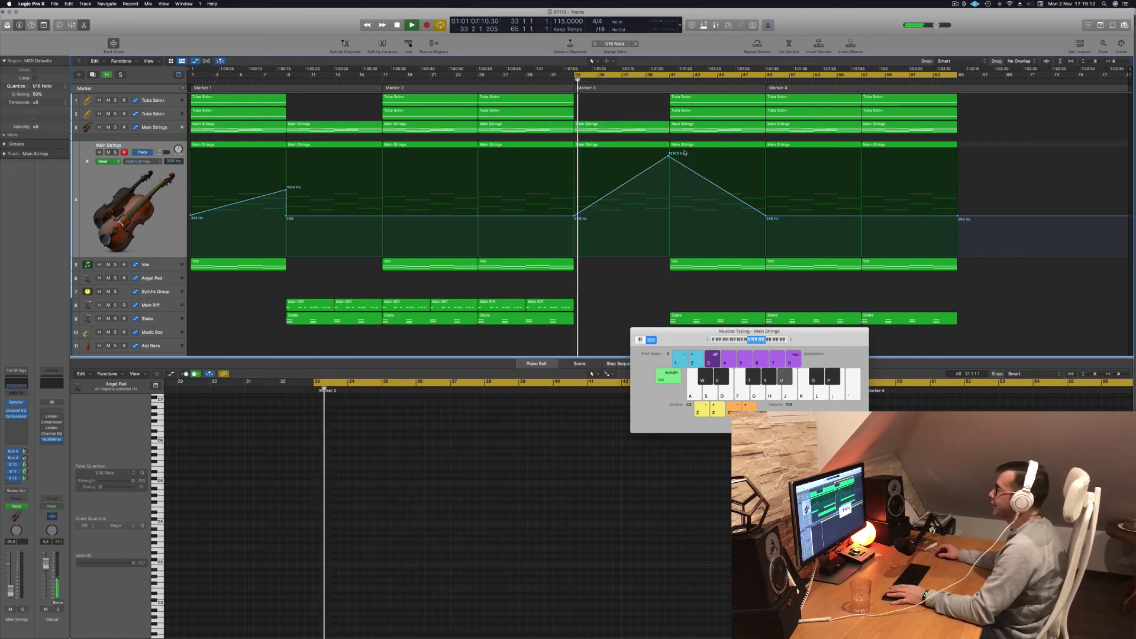
# Move the Musical Typing window out of the way and replay Marker 3 from bar 33 to check the strings' filter rise.
pyautogui.moveTo(659, 329); pyautogui.dragTo(749, 298)
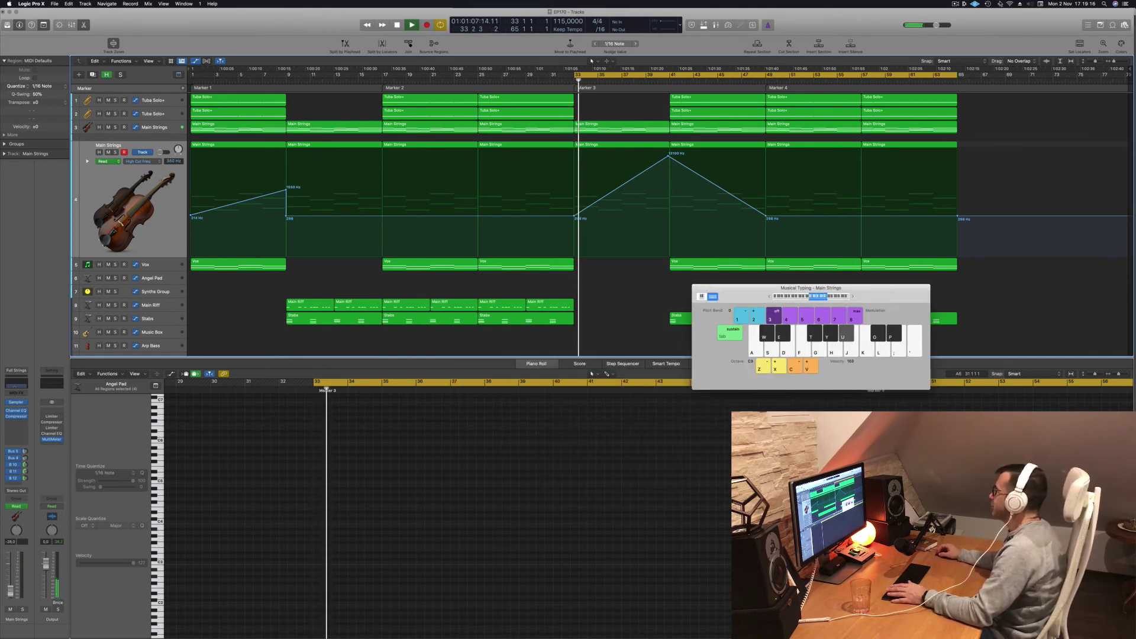
pyautogui.click(955, 4)
pyautogui.click(955, 4)
pyautogui.press('space')
pyautogui.press('space')
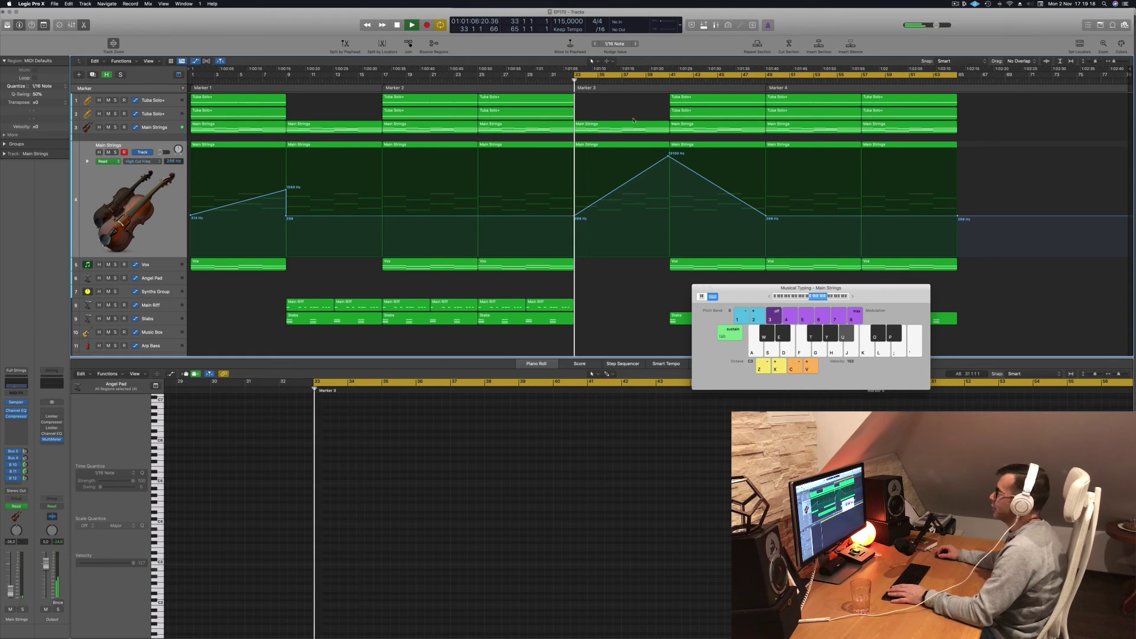
# Set the cycle range to bars 1–33, play from the start, and move the Musical Typing window aside.
pyautogui.click(574, 79)
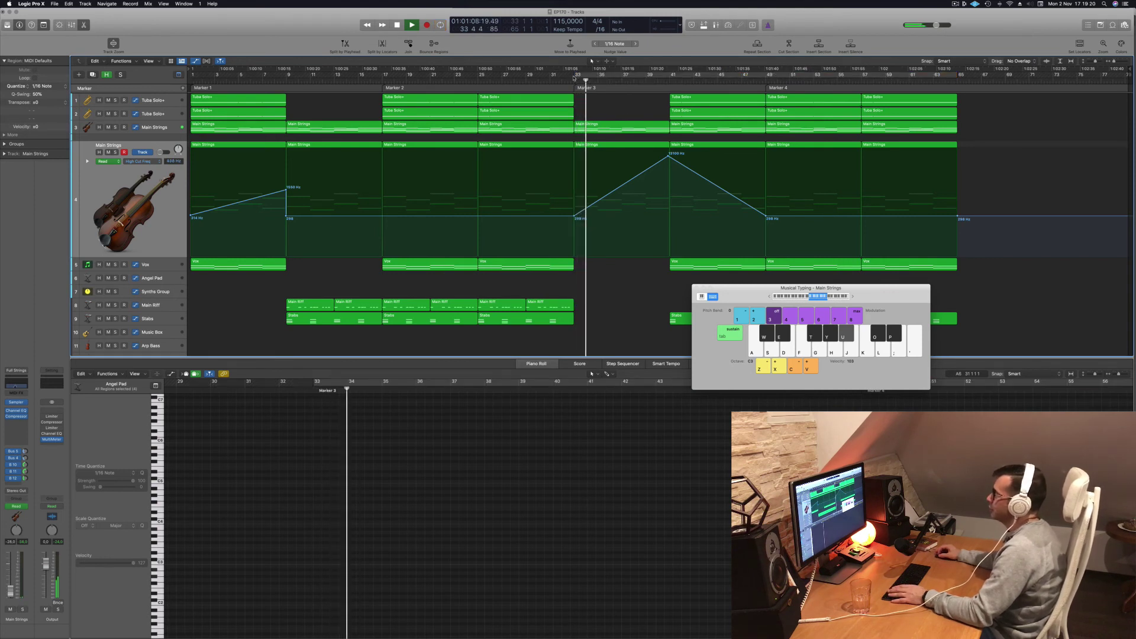
pyautogui.moveTo(574, 78); pyautogui.dragTo(192, 75)
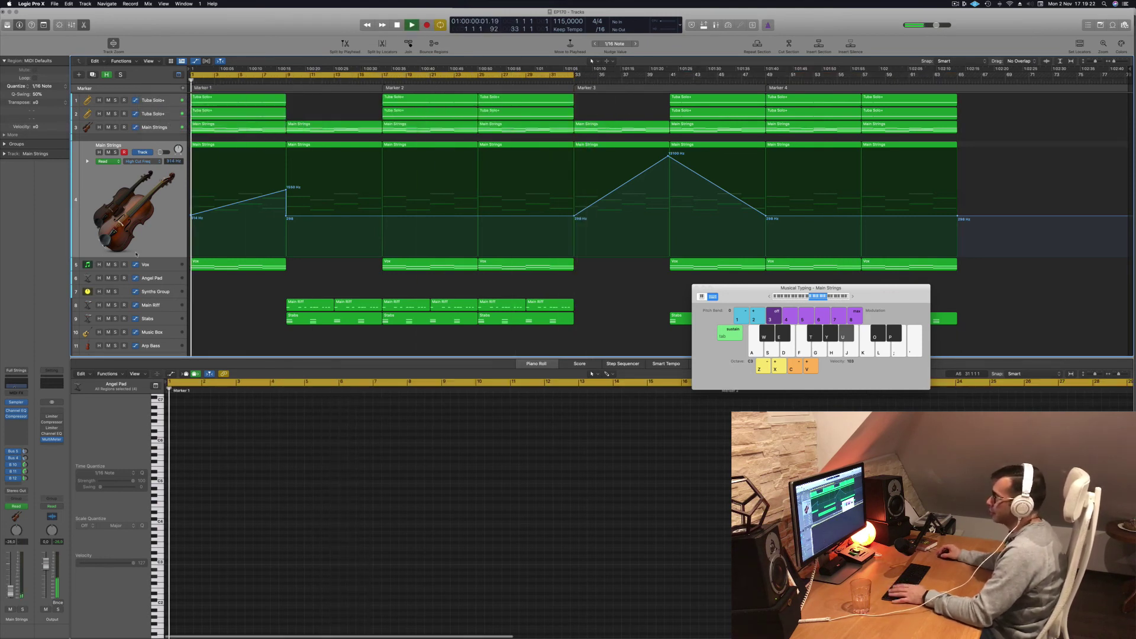
pyautogui.moveTo(756, 292); pyautogui.dragTo(722, 301)
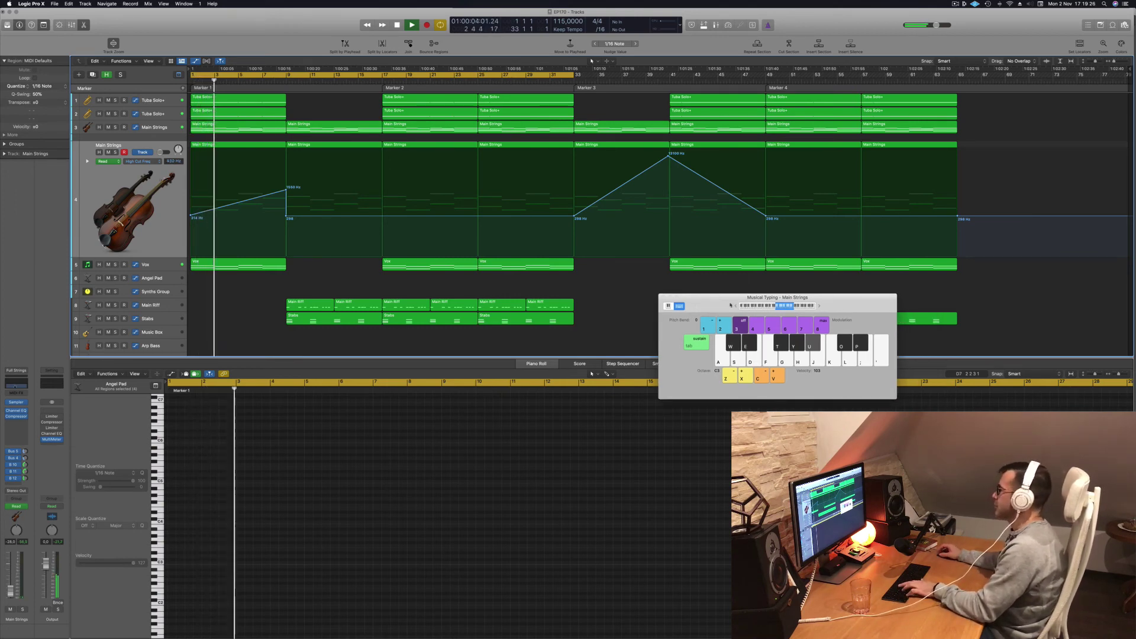
pyautogui.press('super+h')
pyautogui.moveTo(474, 634)
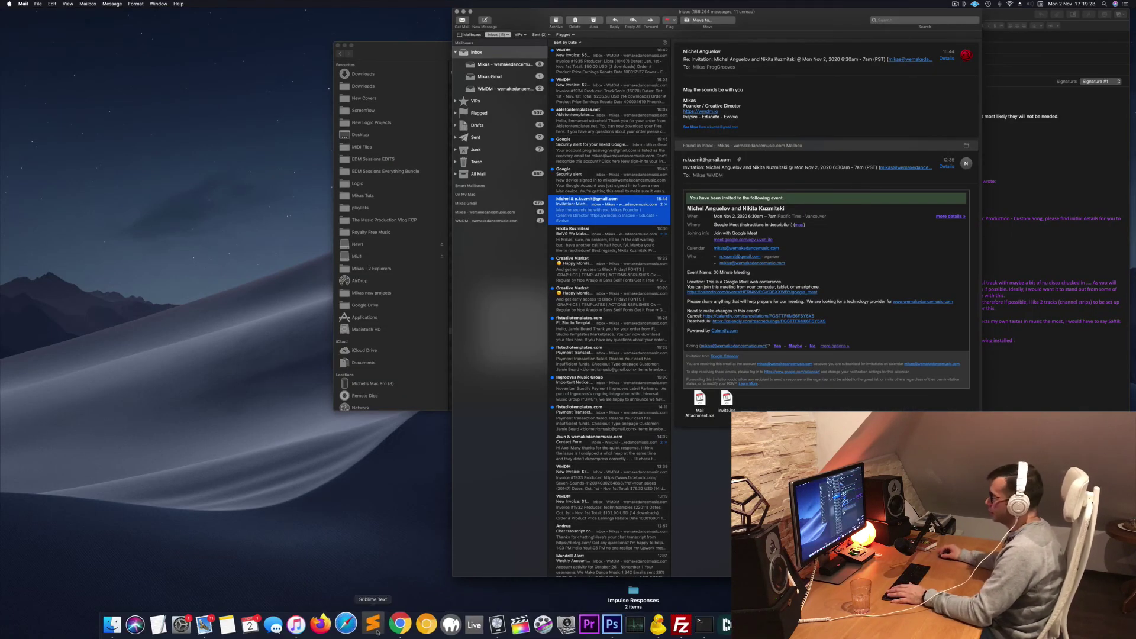
pyautogui.click(479, 622)
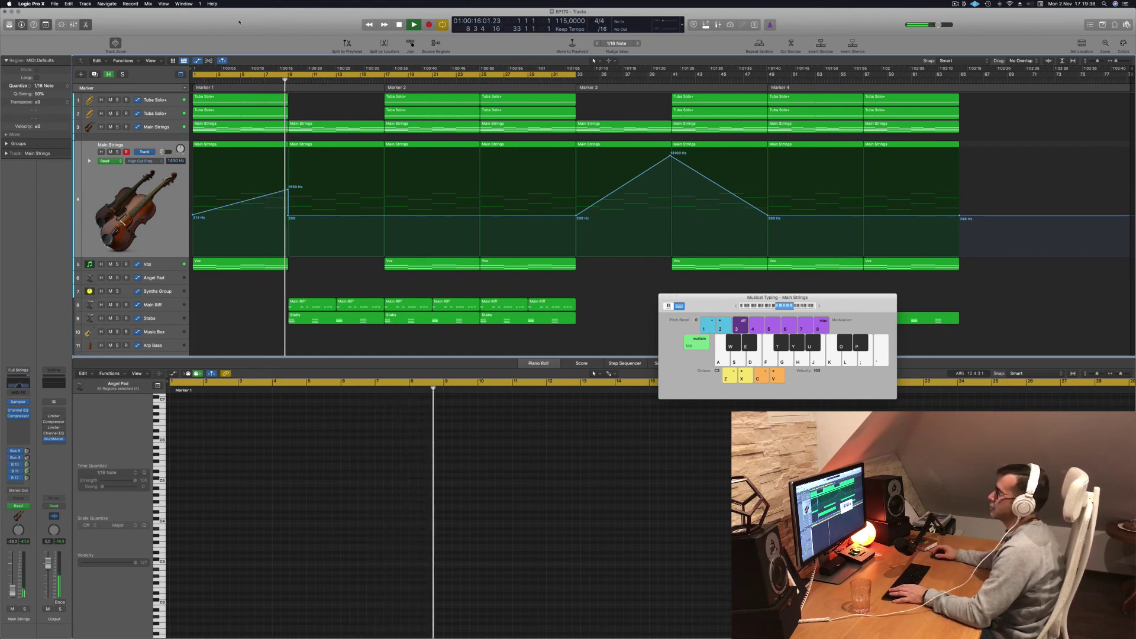
# On the lower Main Strings track, reshape the high-cut automation drop around bar 9, raise the curve slightly at bar 17, and close Musical Typing.
pyautogui.press('Return')
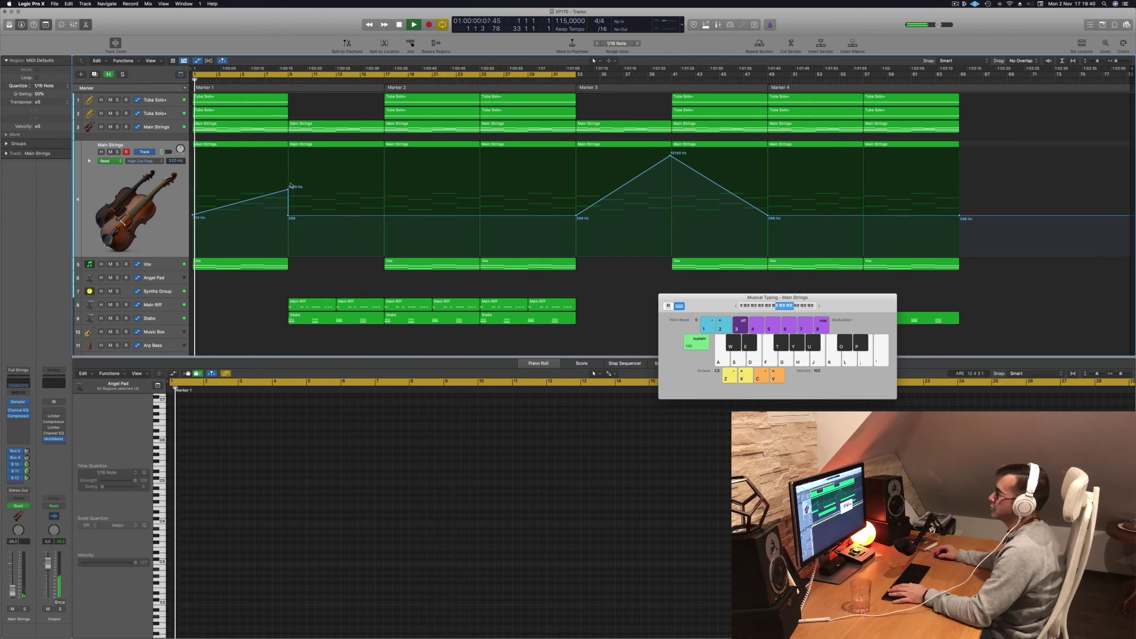
pyautogui.moveTo(288, 188); pyautogui.dragTo(289, 222)
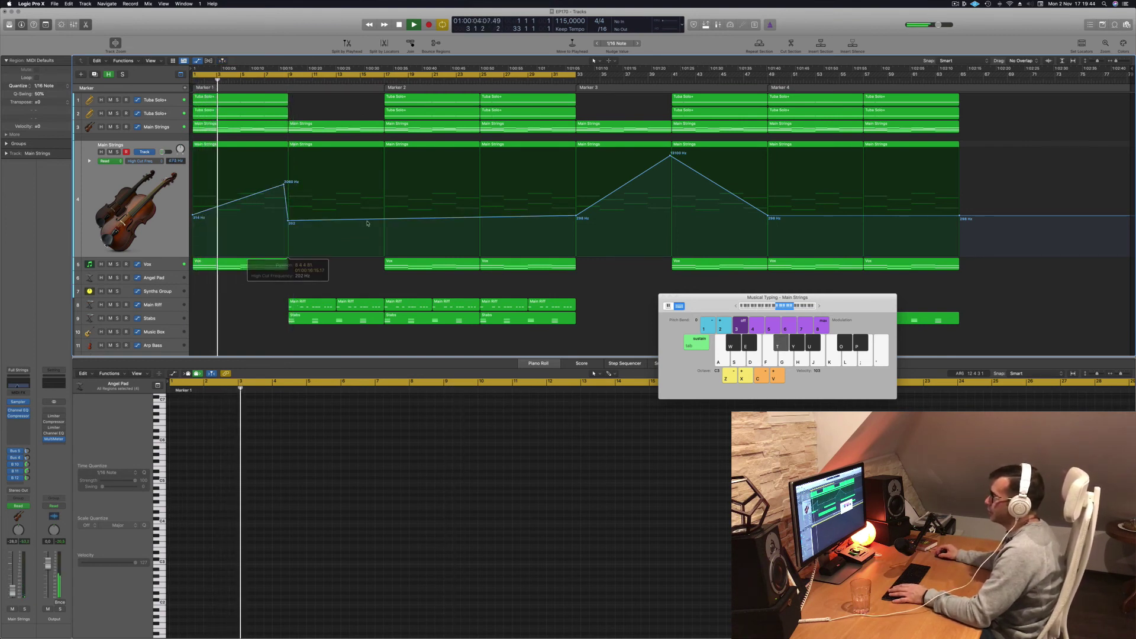
pyautogui.moveTo(384, 221); pyautogui.dragTo(385, 211)
pyautogui.moveTo(746, 304); pyautogui.dragTo(670, 305)
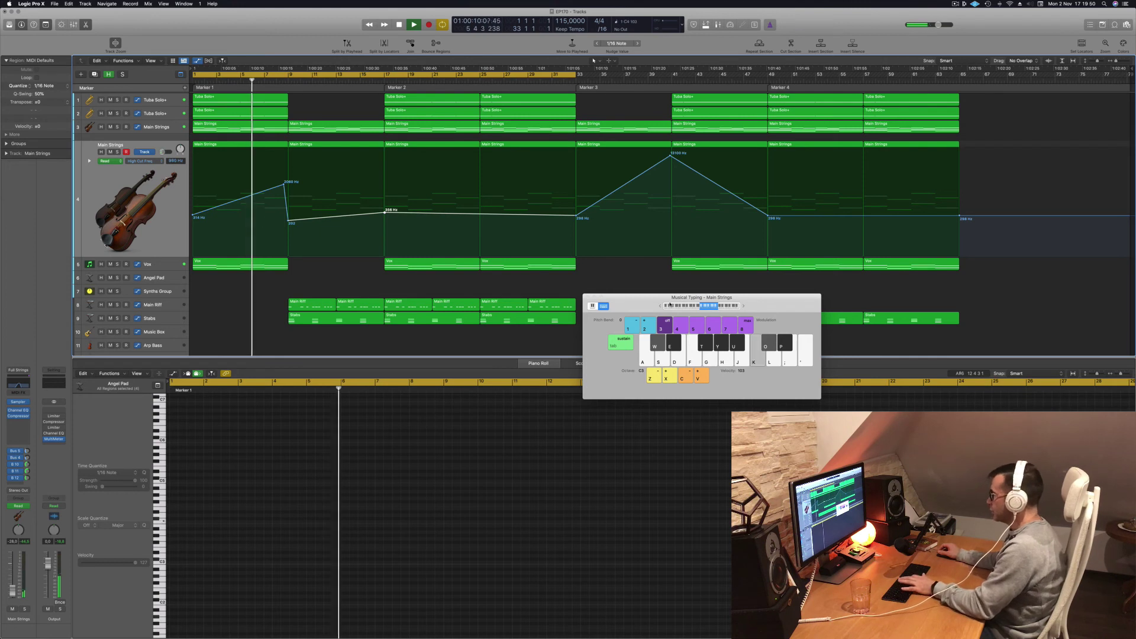
pyautogui.press('super+k')
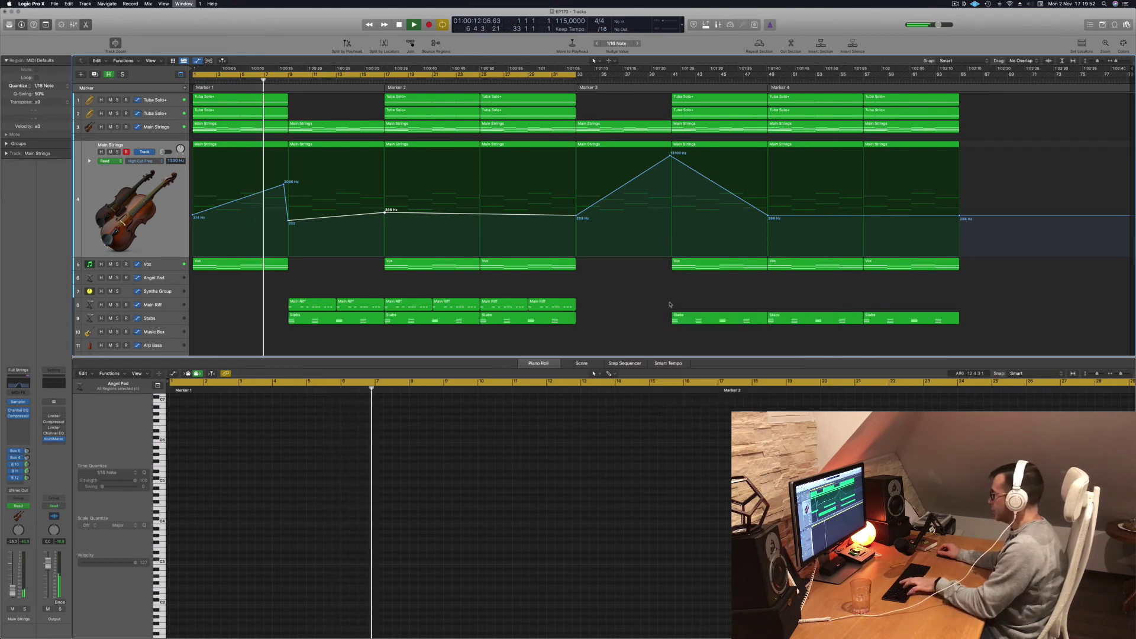
# Lower the high-cut peak just before bar 9 on the lower Main Strings track and replay from bar 1.
pyautogui.press('super+Right')
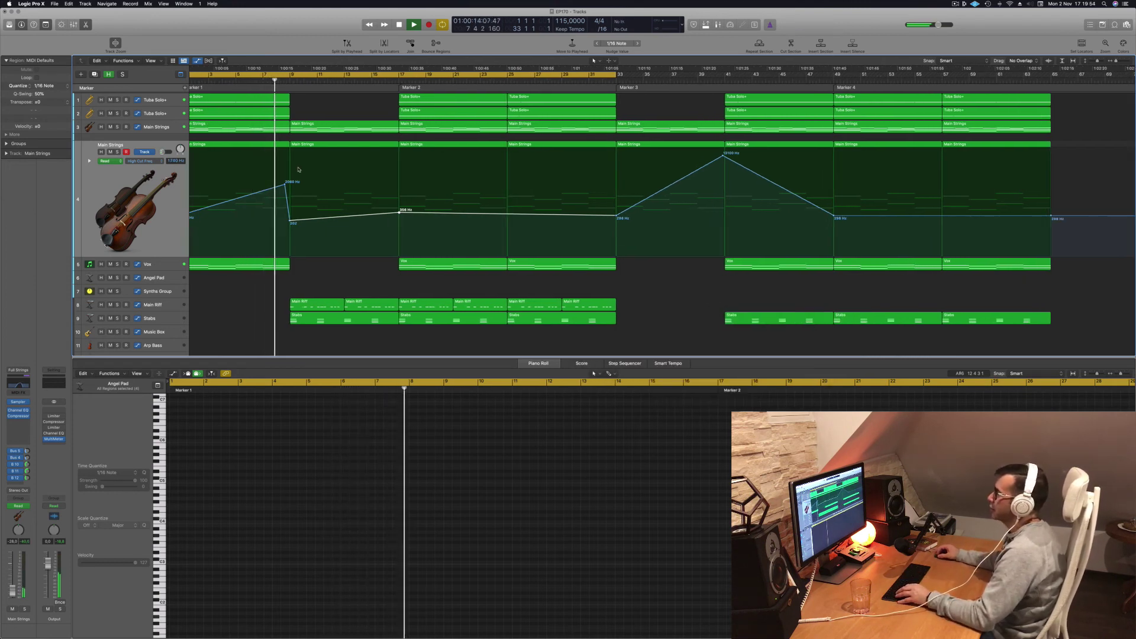
pyautogui.click(284, 184)
pyautogui.moveTo(285, 185); pyautogui.dragTo(285, 207)
pyautogui.press('Return')
# On the upper Main Strings track, move the high-cut peak to just before bar 9 and lower it for a gentler rise.
pyautogui.click(176, 123)
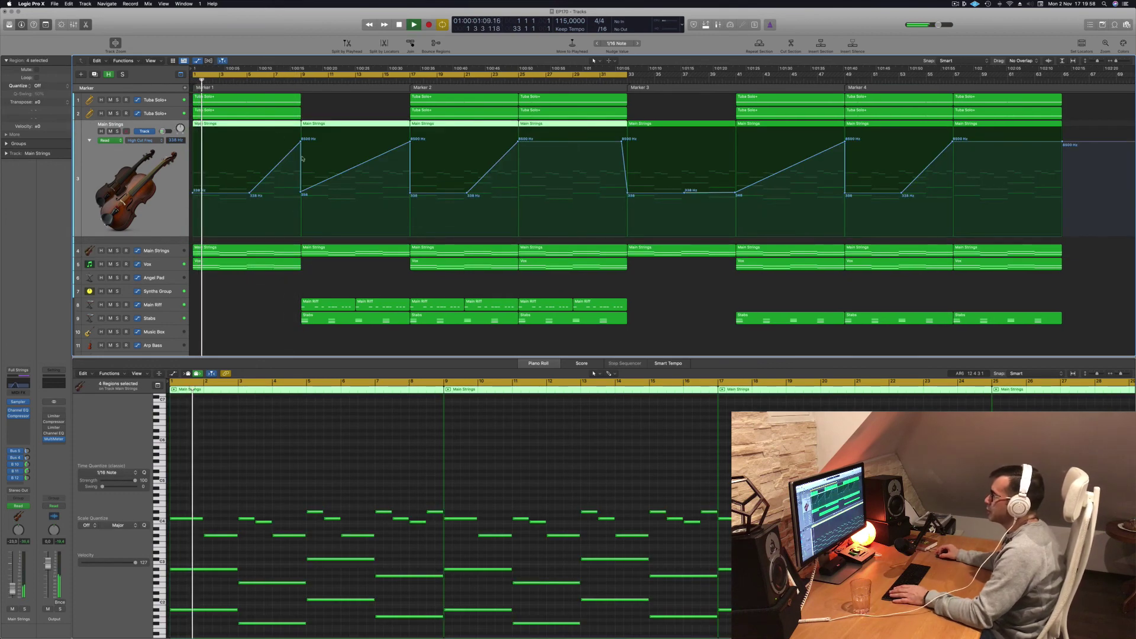
pyautogui.moveTo(300, 141); pyautogui.dragTo(298, 142)
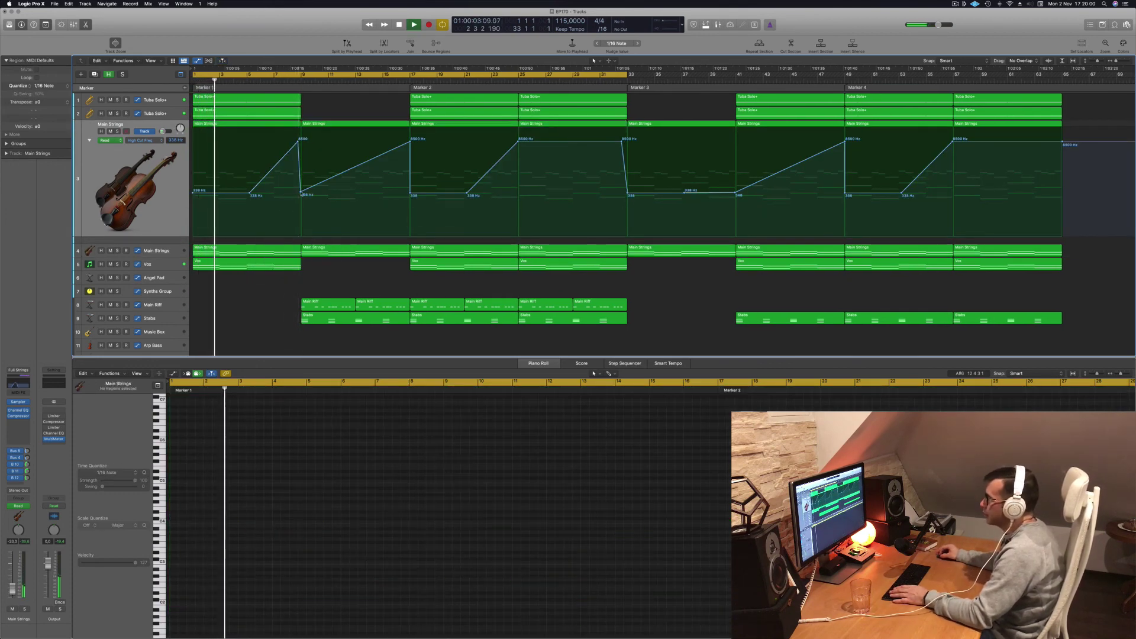
pyautogui.moveTo(301, 192); pyautogui.dragTo(303, 192)
pyautogui.moveTo(297, 140); pyautogui.dragTo(246, 193)
pyautogui.press('super+Left')
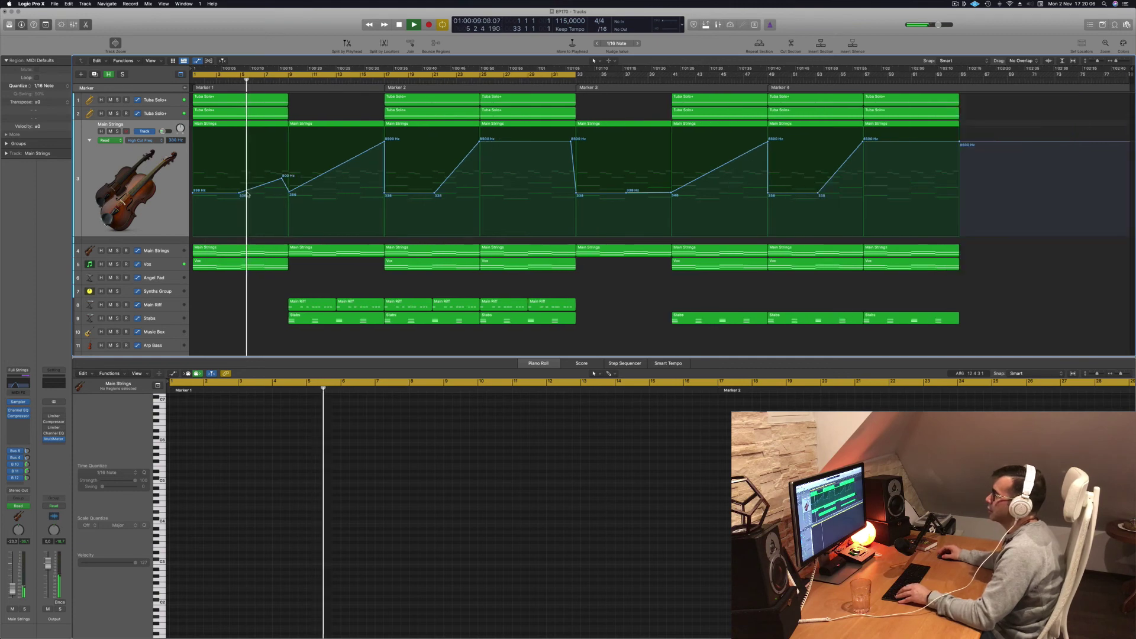
# Lower the Main Riff track's Channel EQ high cut to 2360 Hz and move the EQ window off the arrangement.
pyautogui.scroll(-5, 252, 192)
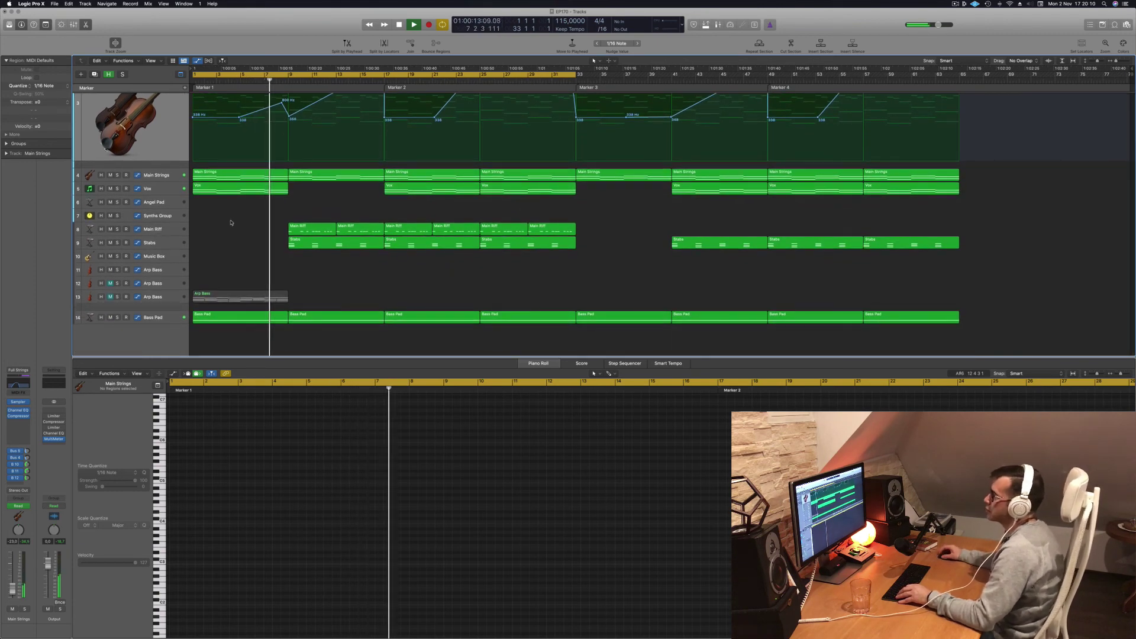
pyautogui.press('super+Right')
pyautogui.press('super+Left')
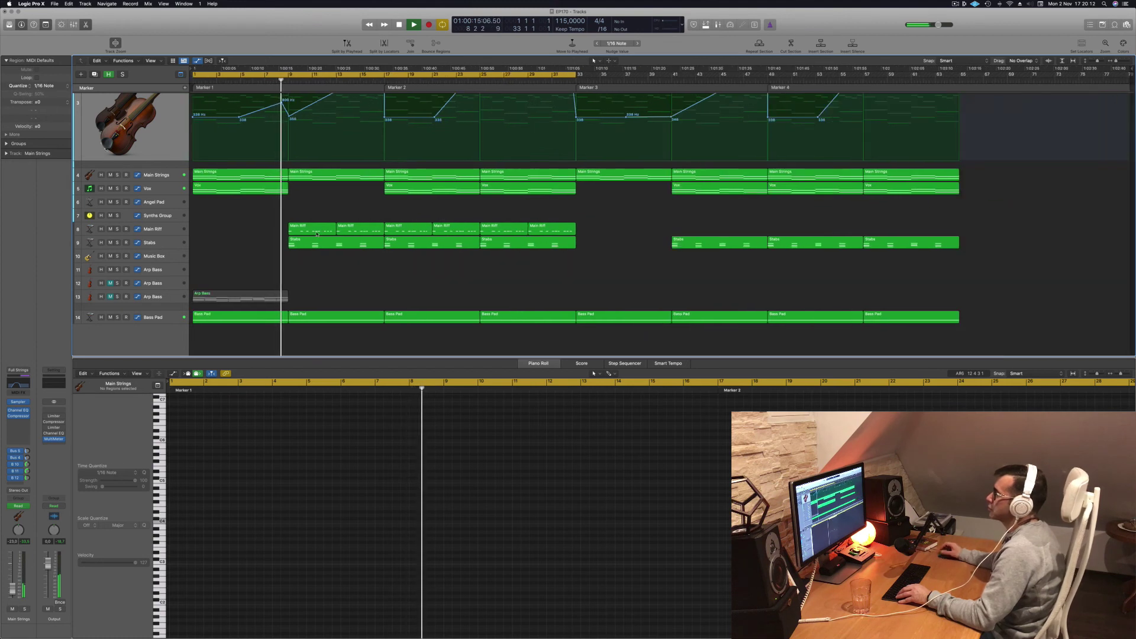
pyautogui.click(317, 233)
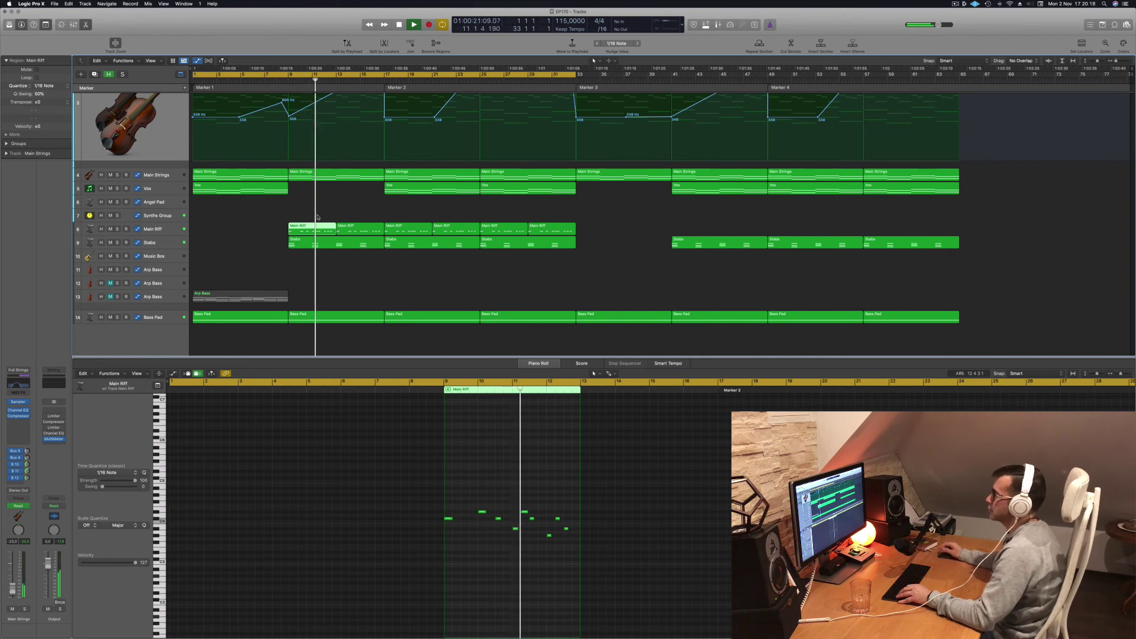
pyautogui.click(155, 230)
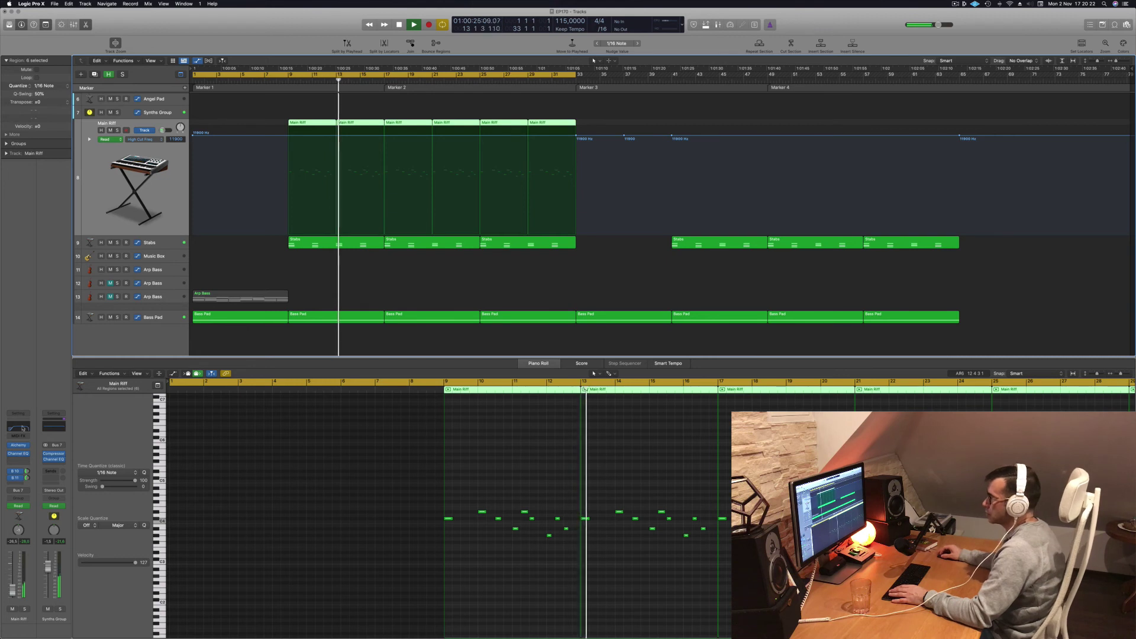
pyautogui.press('v')
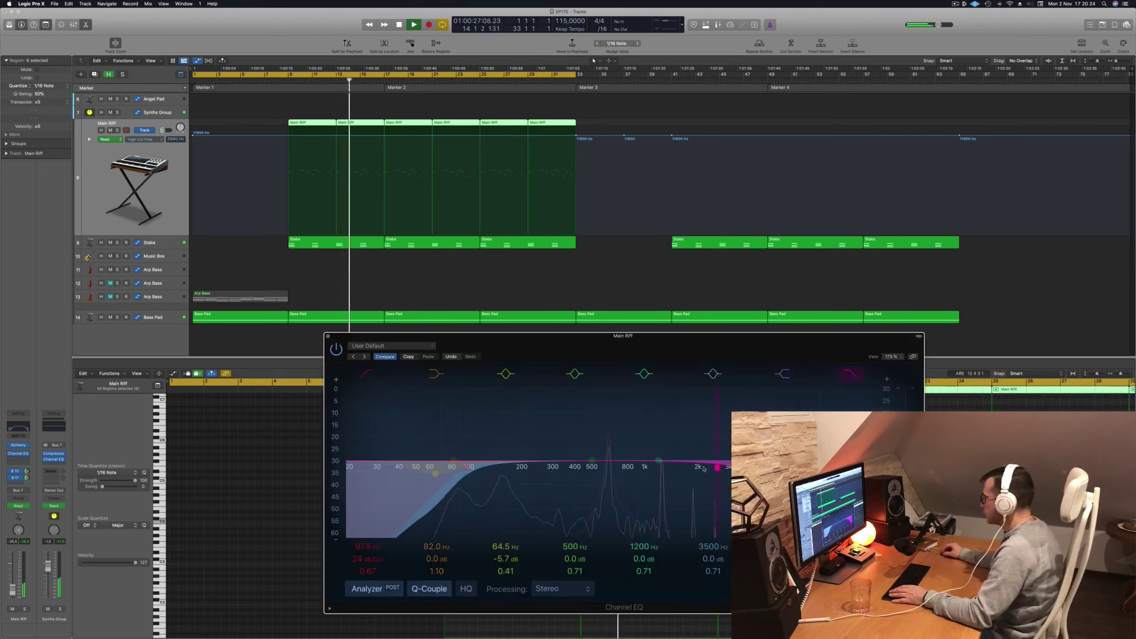
pyautogui.moveTo(703, 470); pyautogui.dragTo(649, 467)
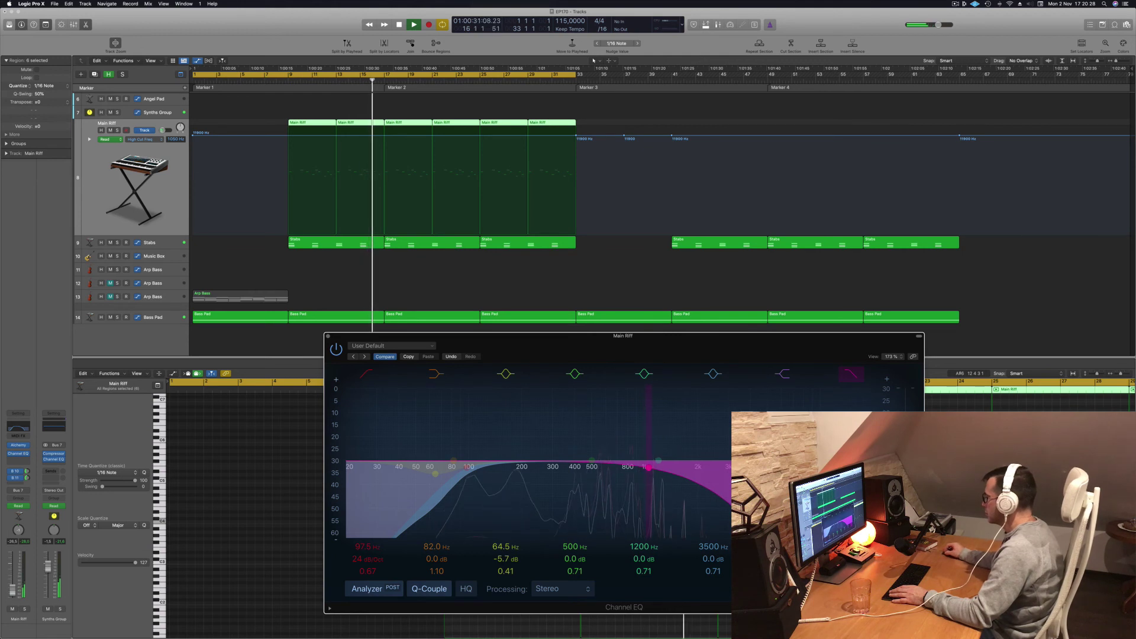
pyautogui.moveTo(654, 468); pyautogui.dragTo(710, 468)
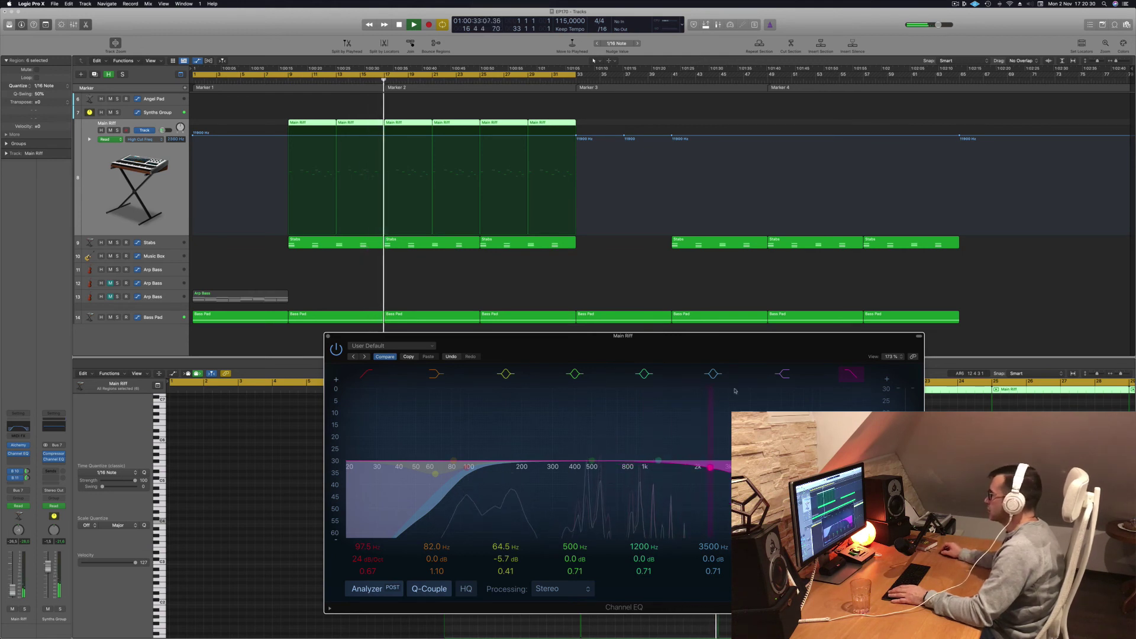
pyautogui.moveTo(604, 336); pyautogui.dragTo(806, 312)
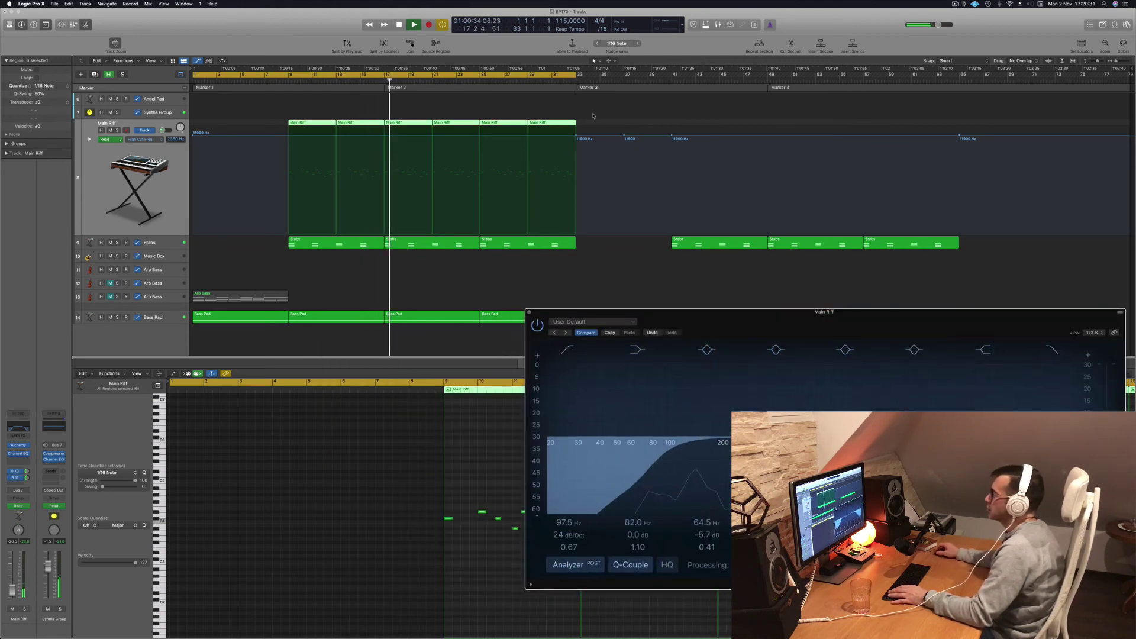
# Delete the high-cut automation on the Main Riff track and close its Channel EQ window.
pyautogui.click(168, 175)
pyautogui.press('ctrl+super+BackSpace')
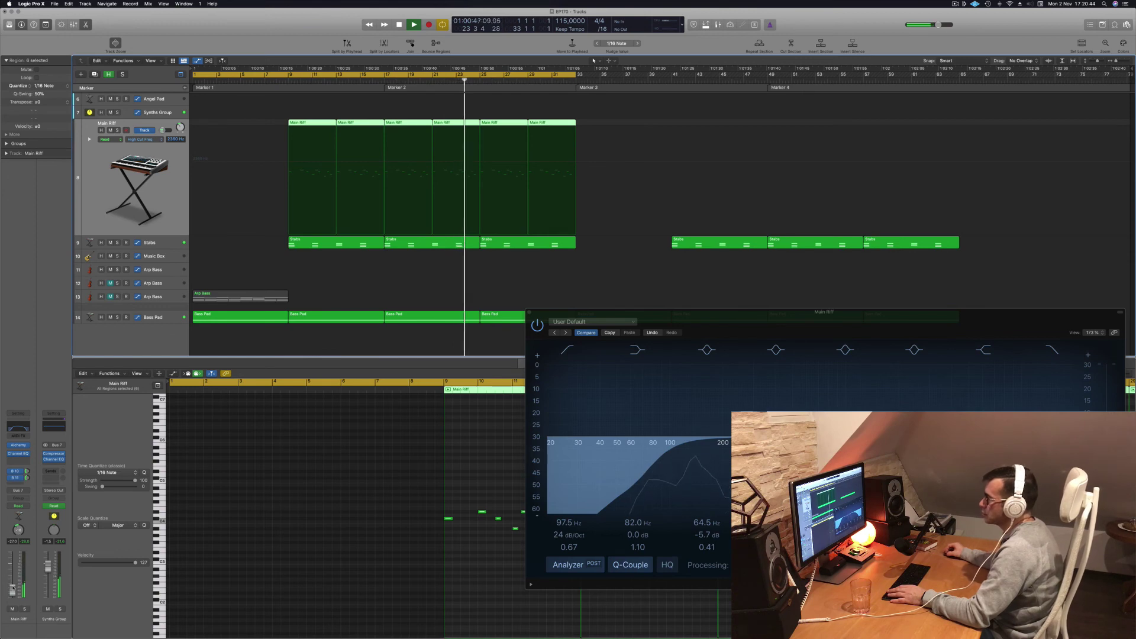
pyautogui.moveTo(777, 311); pyautogui.dragTo(271, 307)
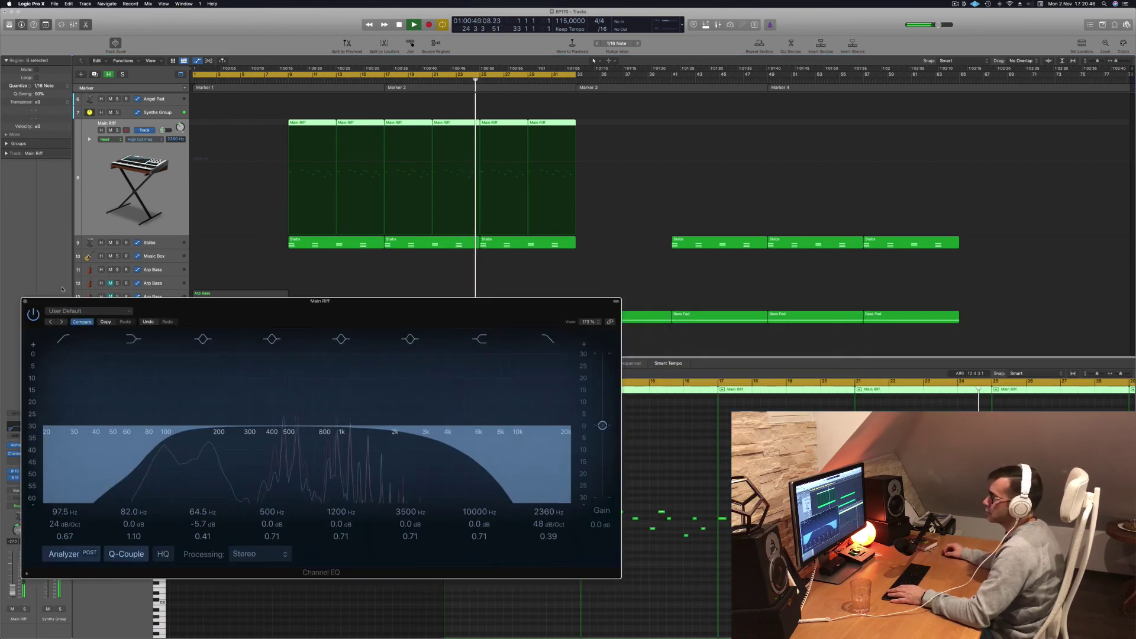
pyautogui.click(25, 303)
# Replay from bar 17 and delete the last two Main Riff regions, spanning bars 25–33.
pyautogui.scroll(5, 415, 177)
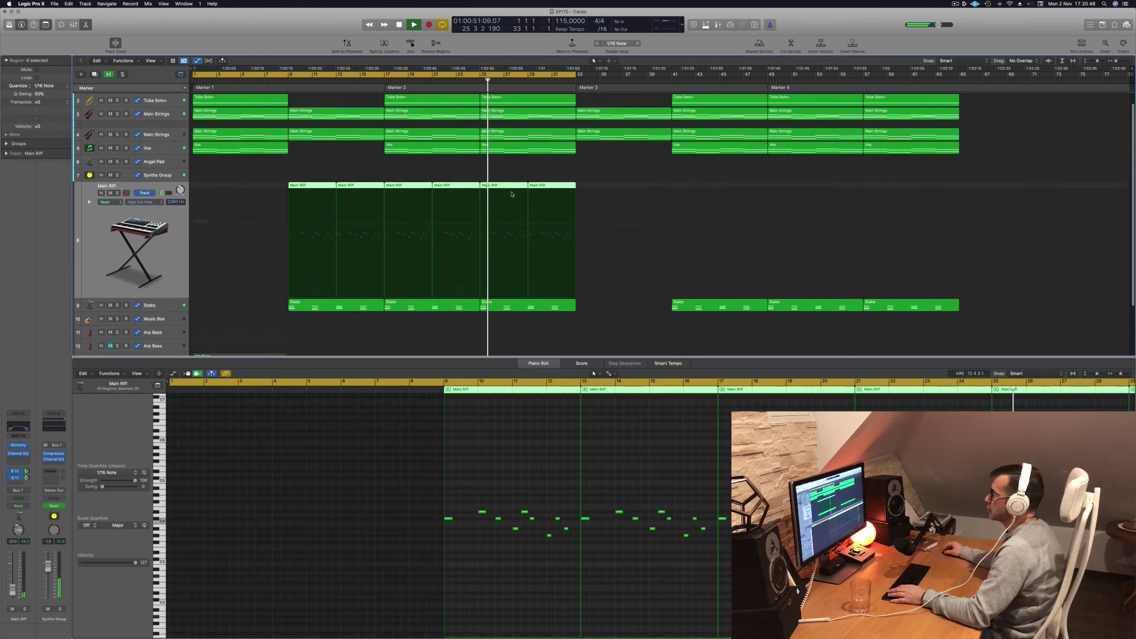
pyautogui.click(382, 78)
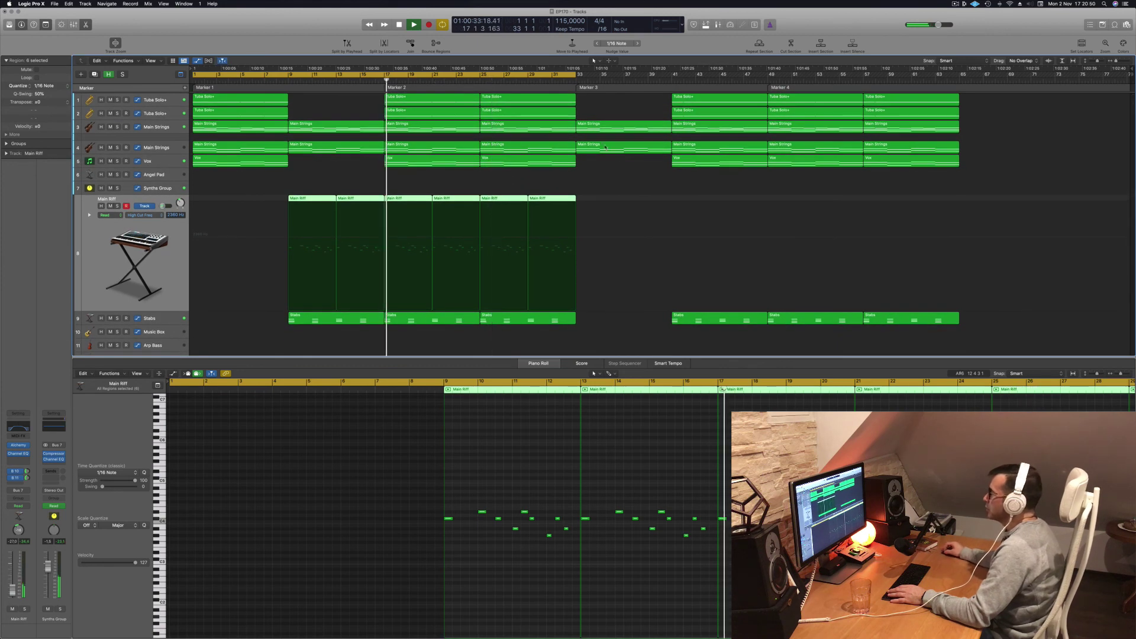
pyautogui.moveTo(591, 193); pyautogui.dragTo(503, 202)
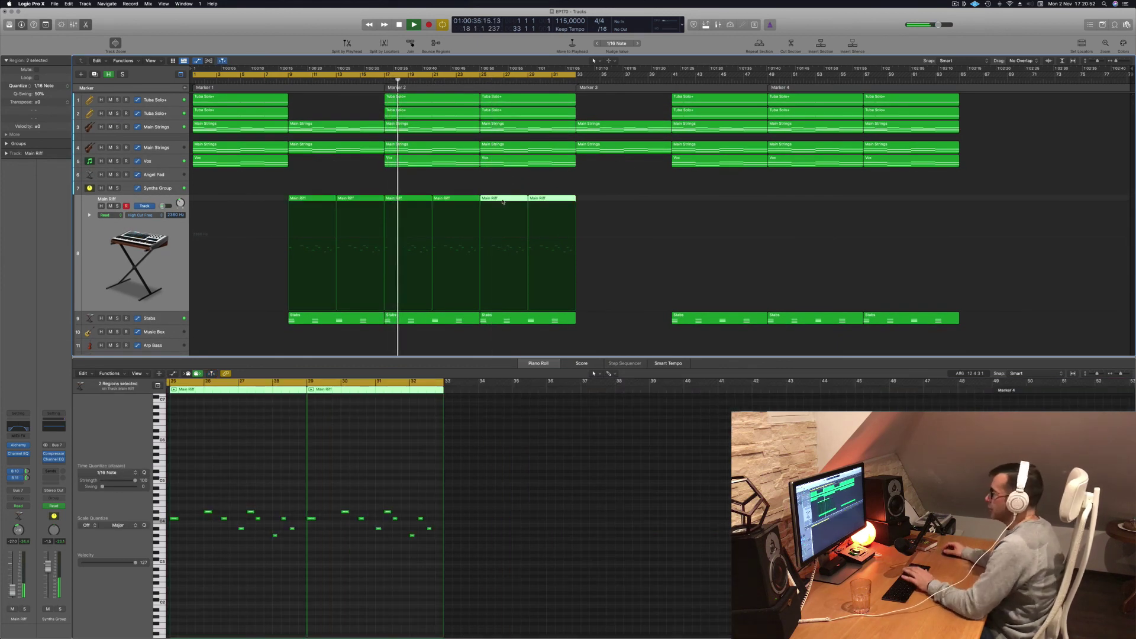
pyautogui.press('Delete')
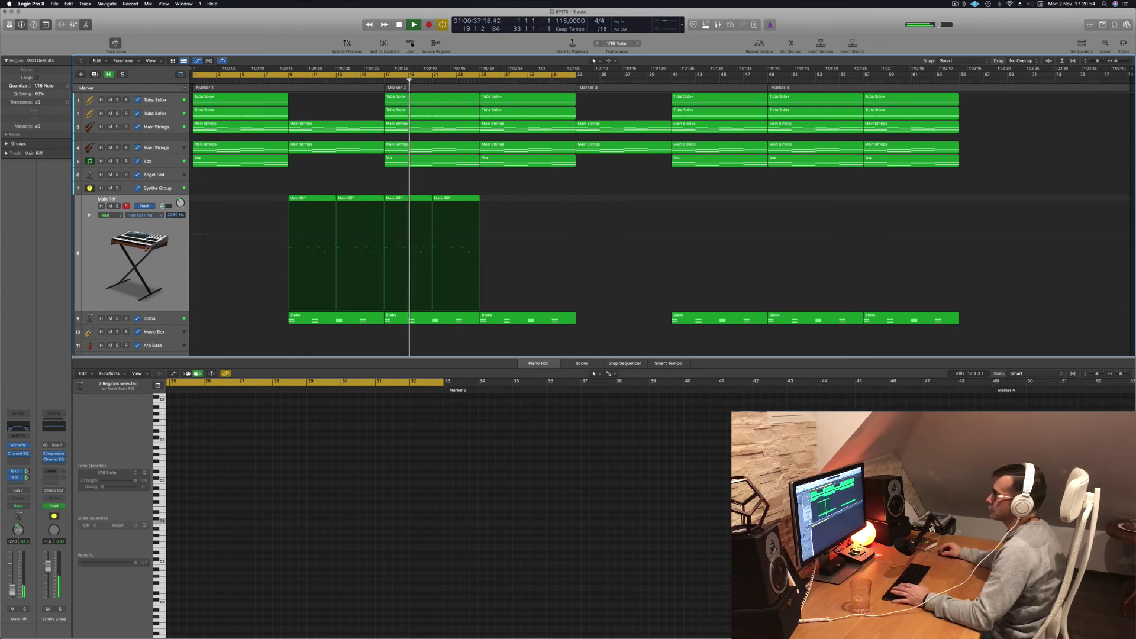
# Reduce the track heights to show more tracks, select the Music Box track, and stop playback.
pyautogui.click(117, 206)
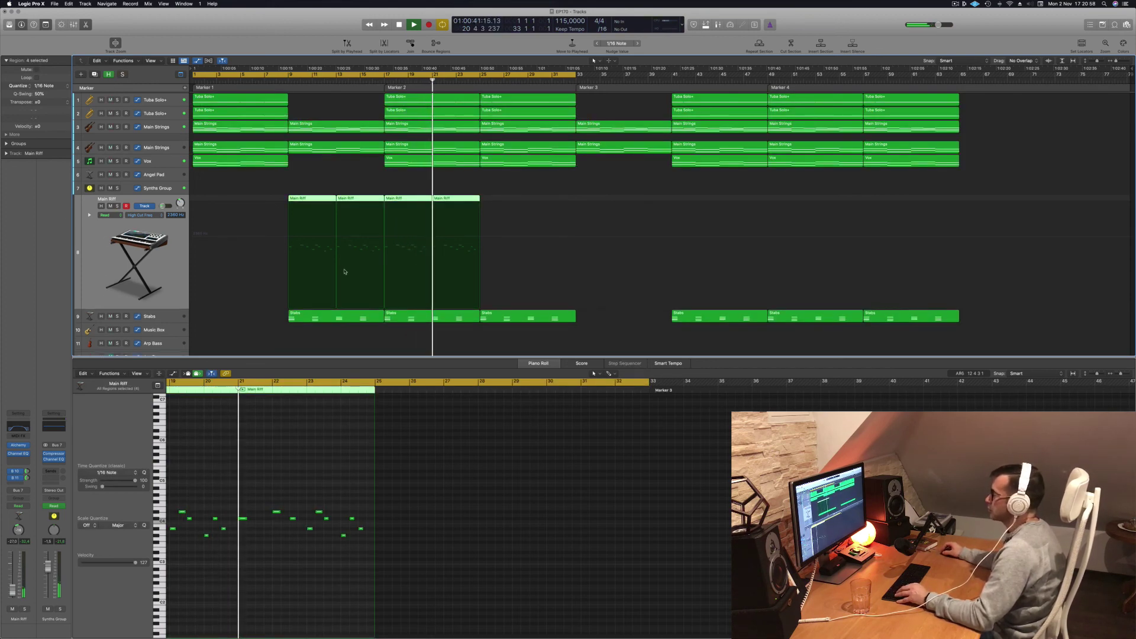
pyautogui.scroll(-3, 332, 281)
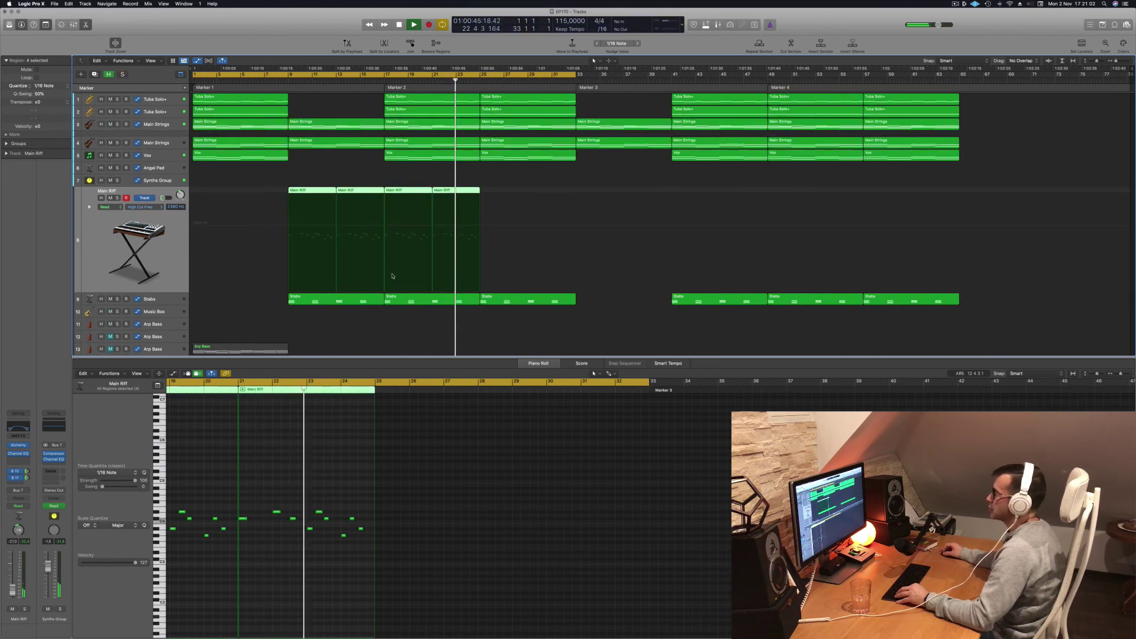
pyautogui.scroll(-4, 392, 276)
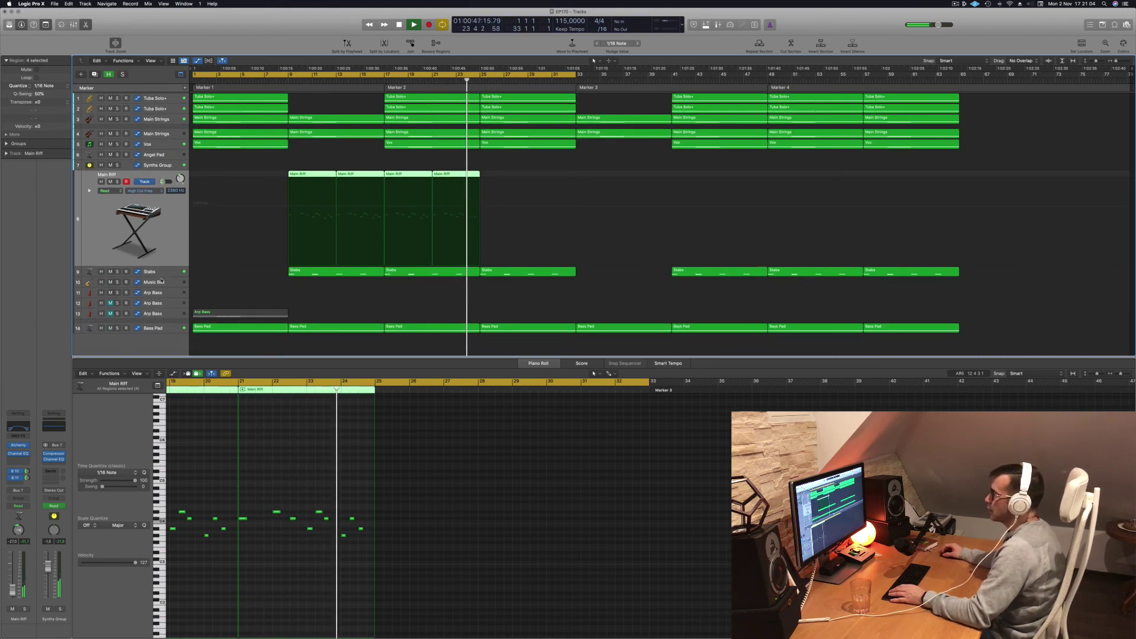
pyautogui.click(162, 281)
pyautogui.press('space')
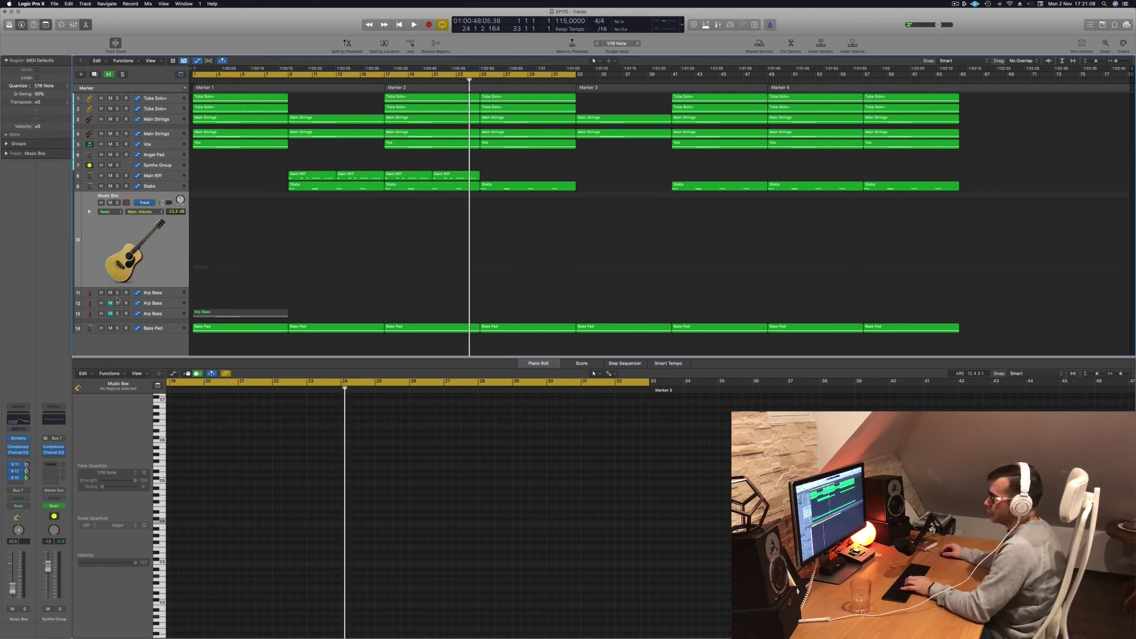
pyautogui.press('h')
pyautogui.press('h')
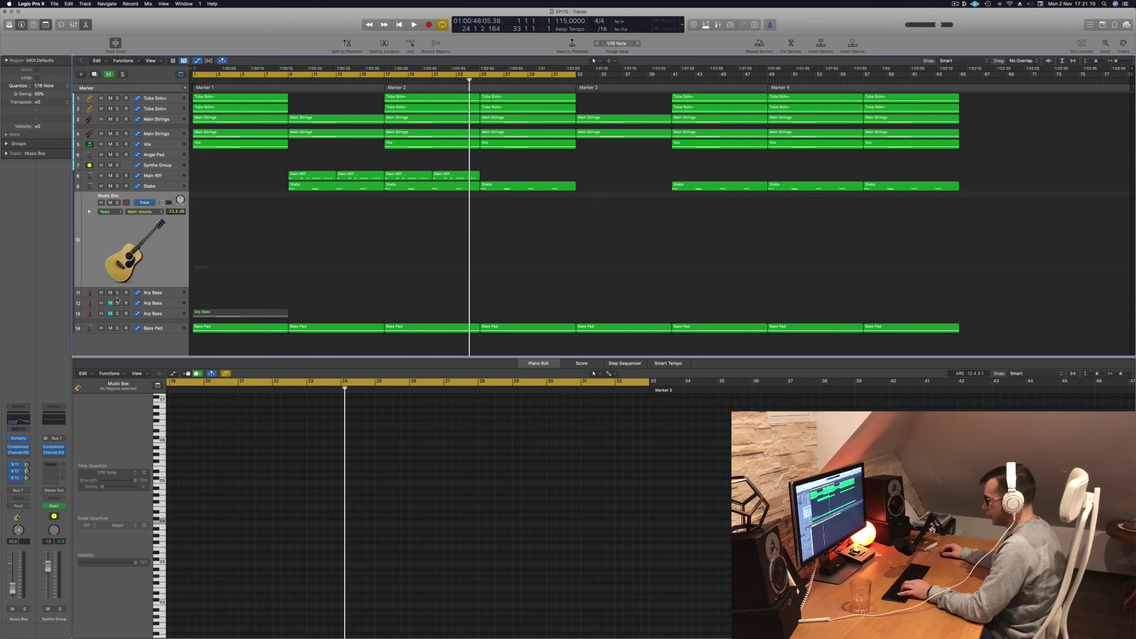
pyautogui.press('y')
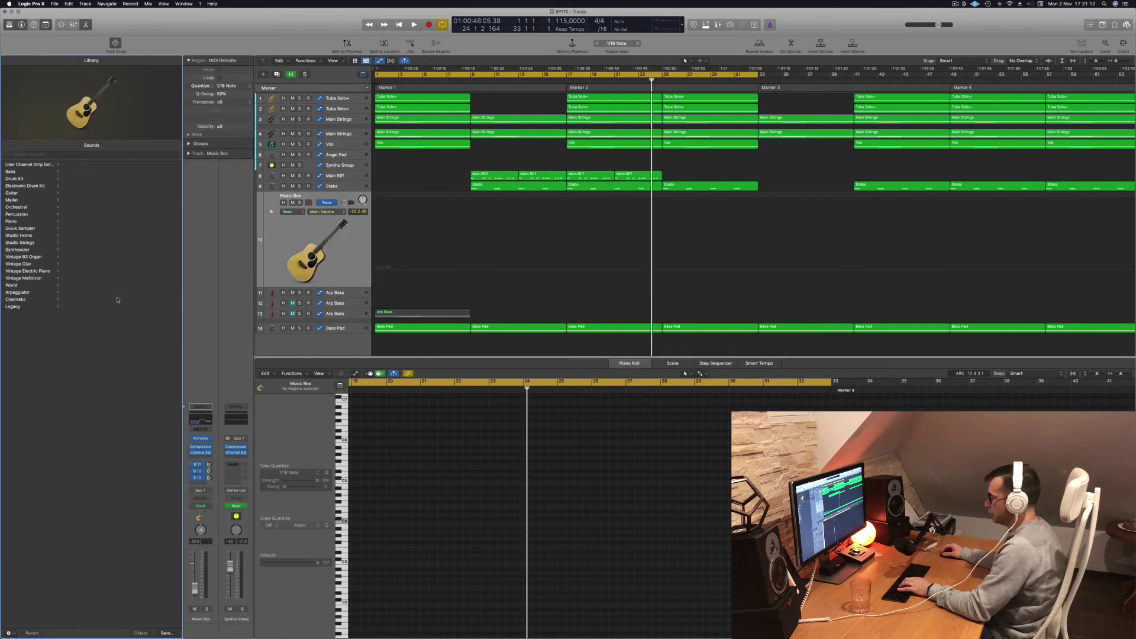
pyautogui.press('y')
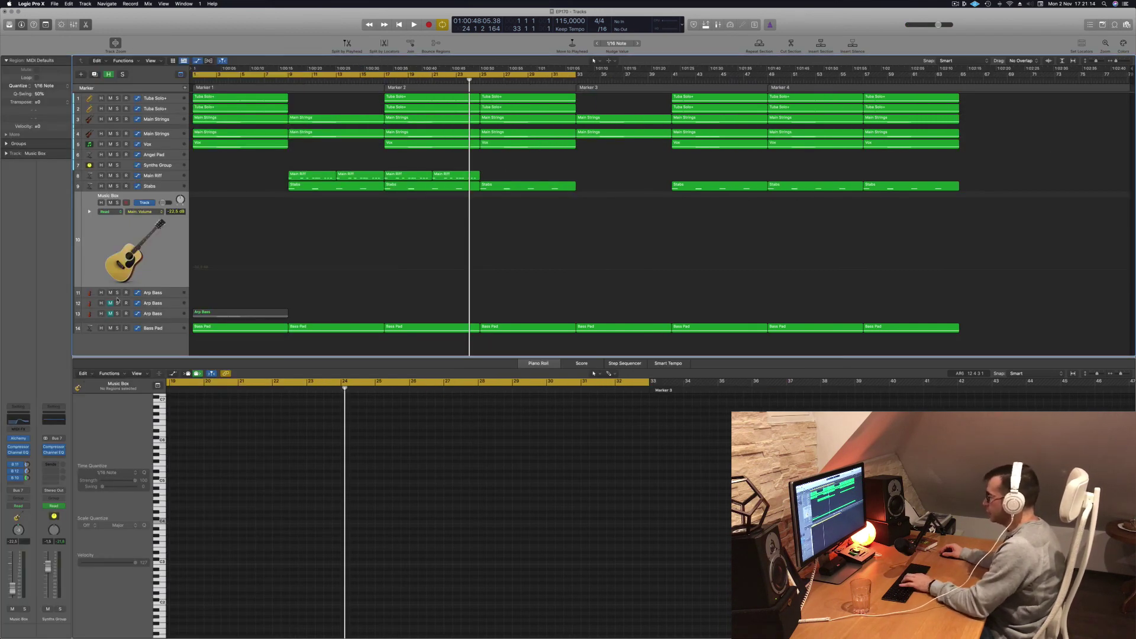
# Try recording a Music Box part from bar 1 with Musical Typing, and delete the short recorded region.
pyautogui.press('o')
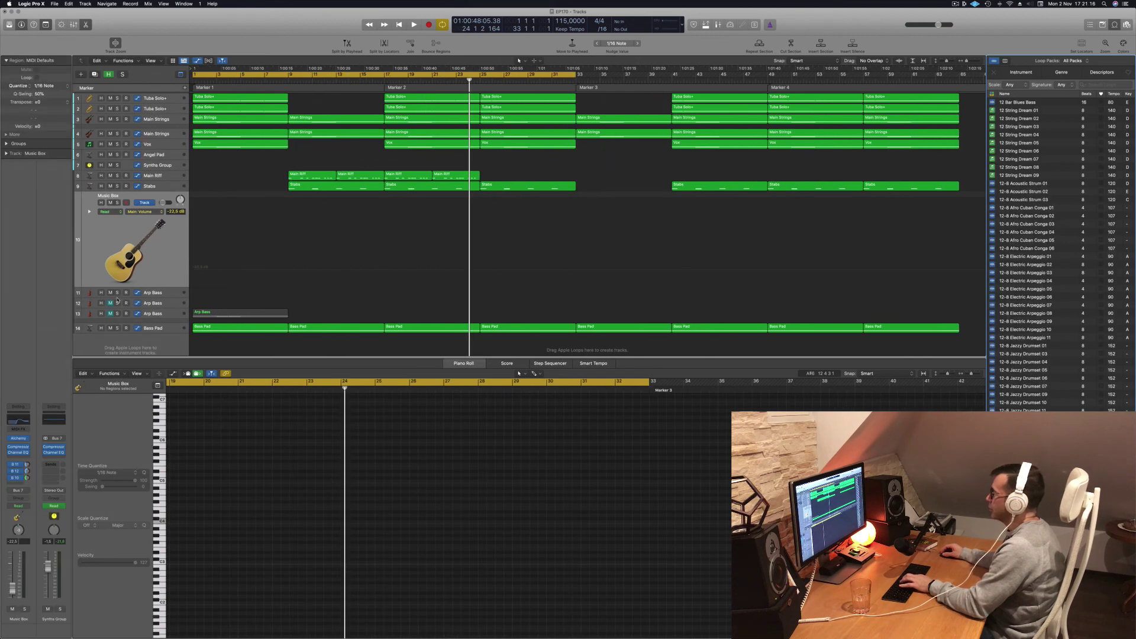
pyautogui.press('o')
pyautogui.press('super+k')
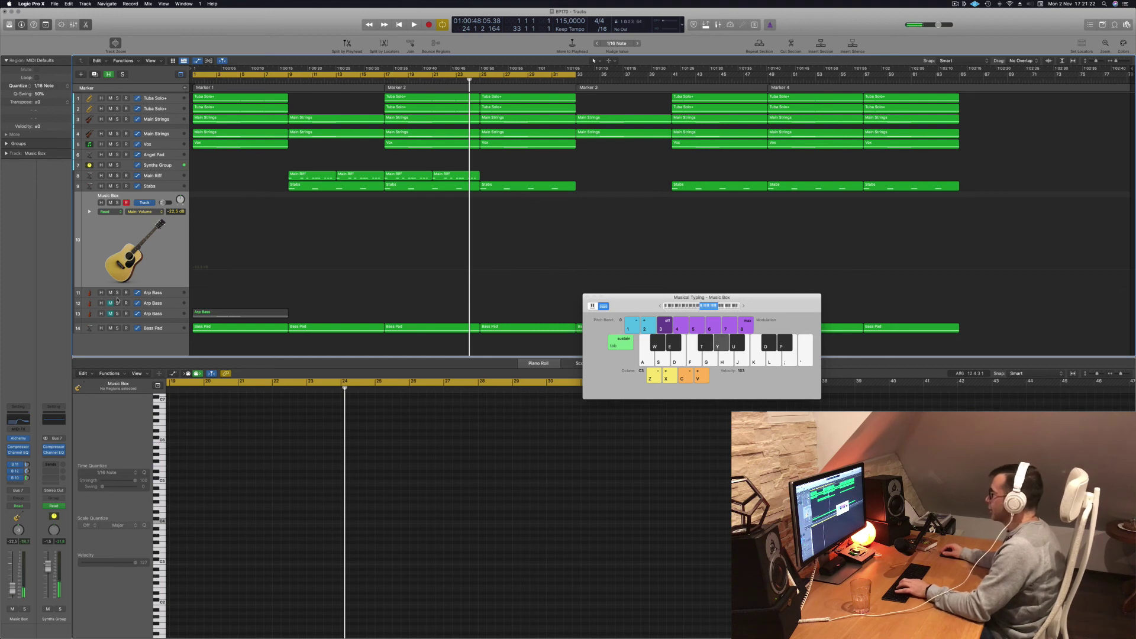
pyautogui.press('Return')
pyautogui.press('r')
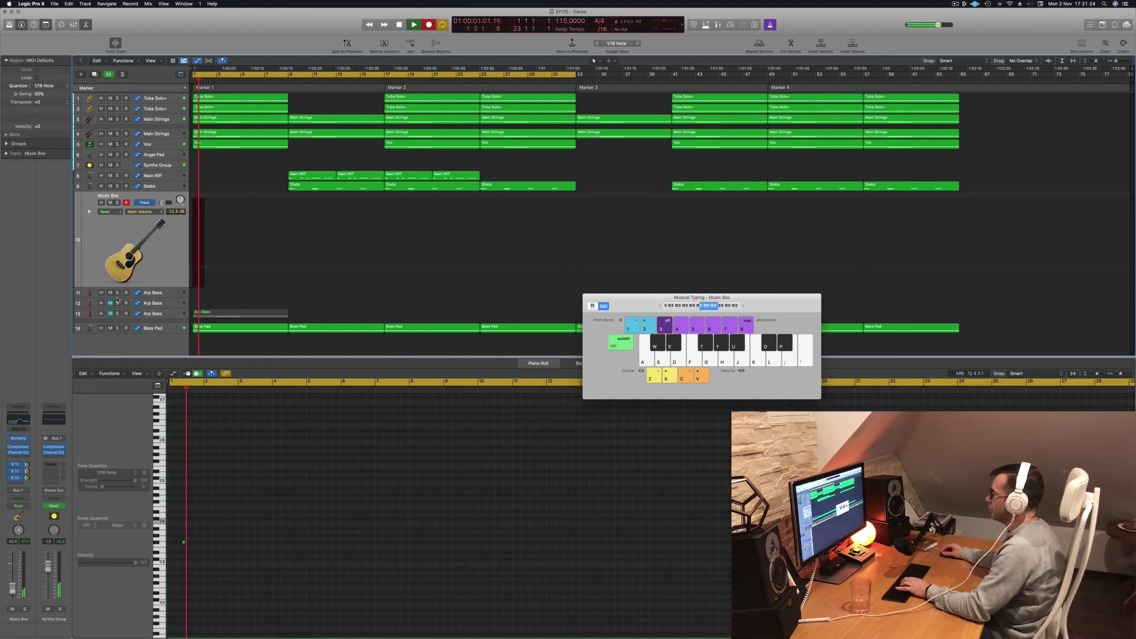
pyautogui.press('space')
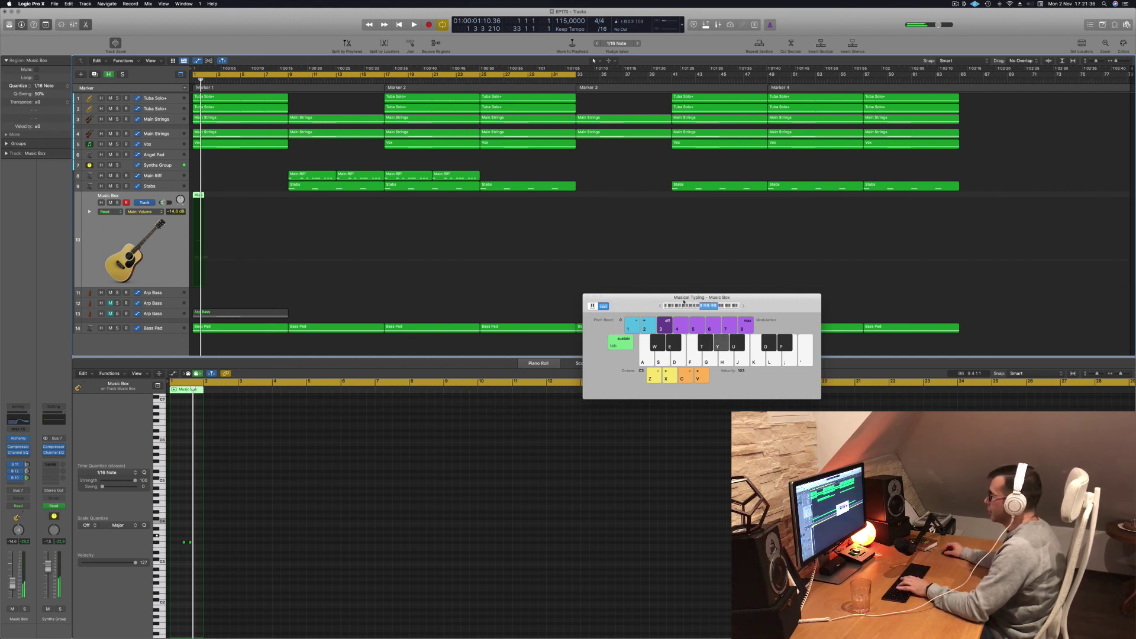
pyautogui.press('space')
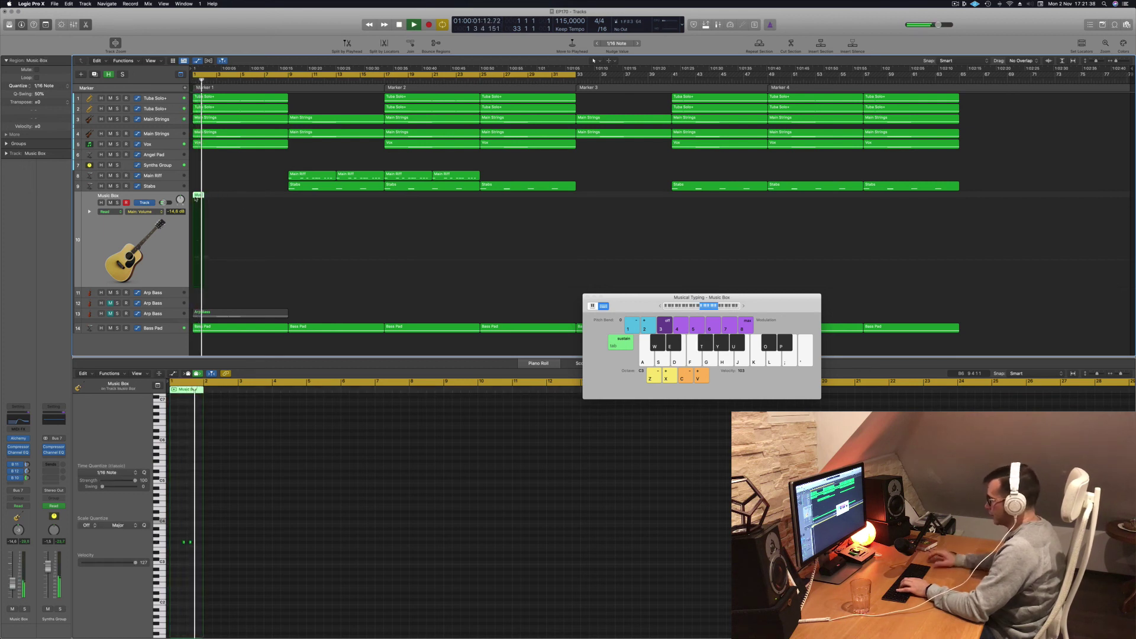
pyautogui.press('BackSpace')
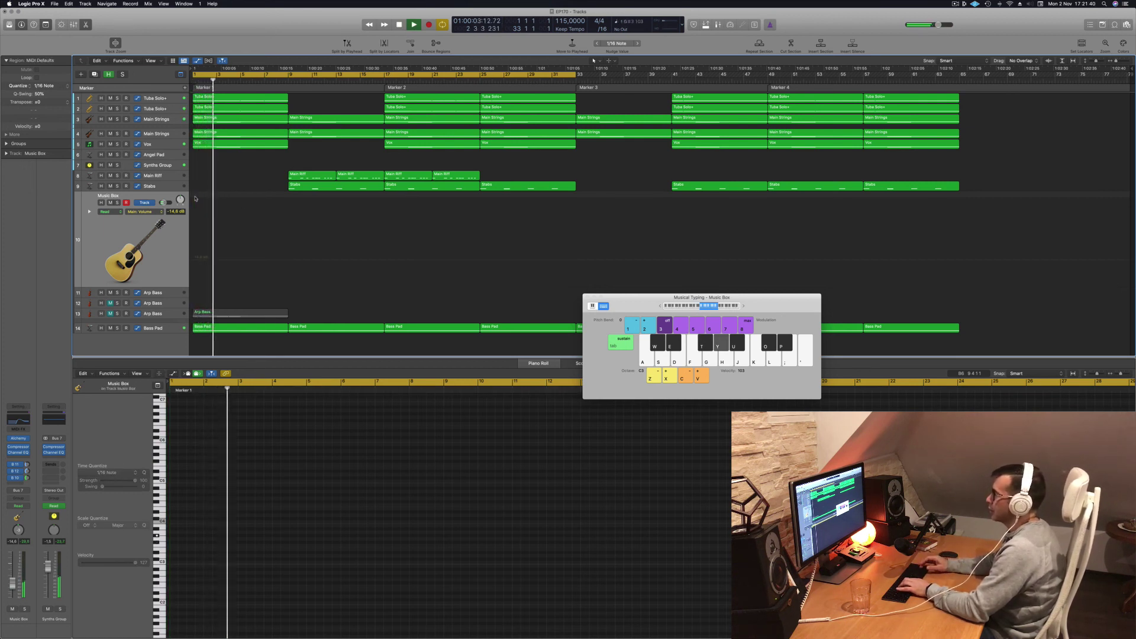
# Audition Music Box notes over the playing arrangement with Musical Typing, trying a different octave, and close the Musical Typing window.
pyautogui.press('u')
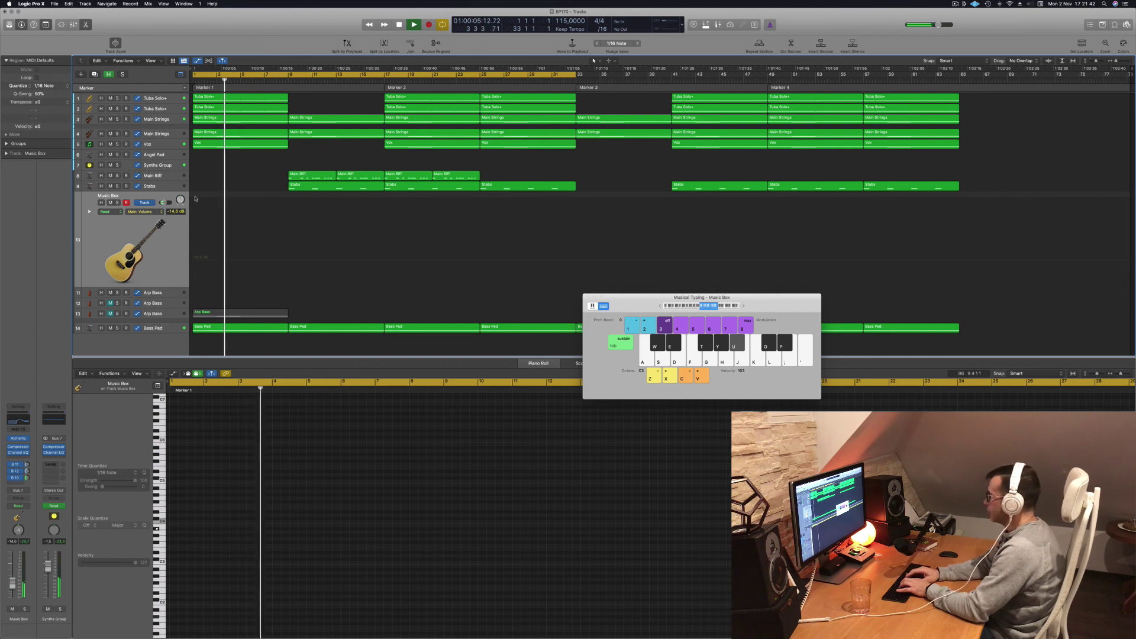
pyautogui.press('o')
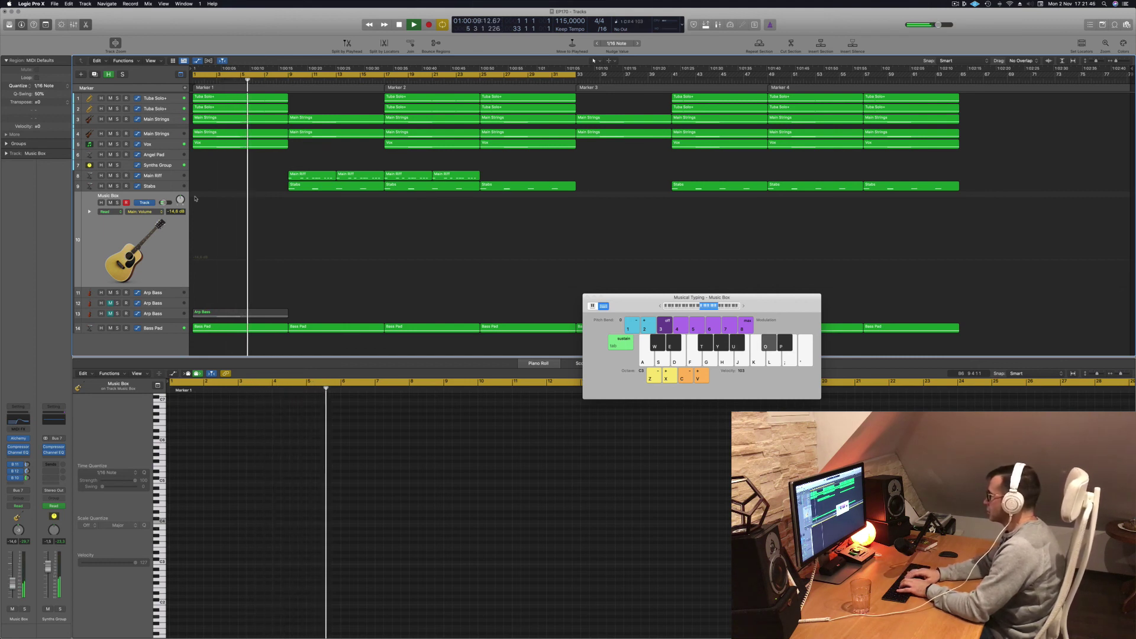
pyautogui.press('t')
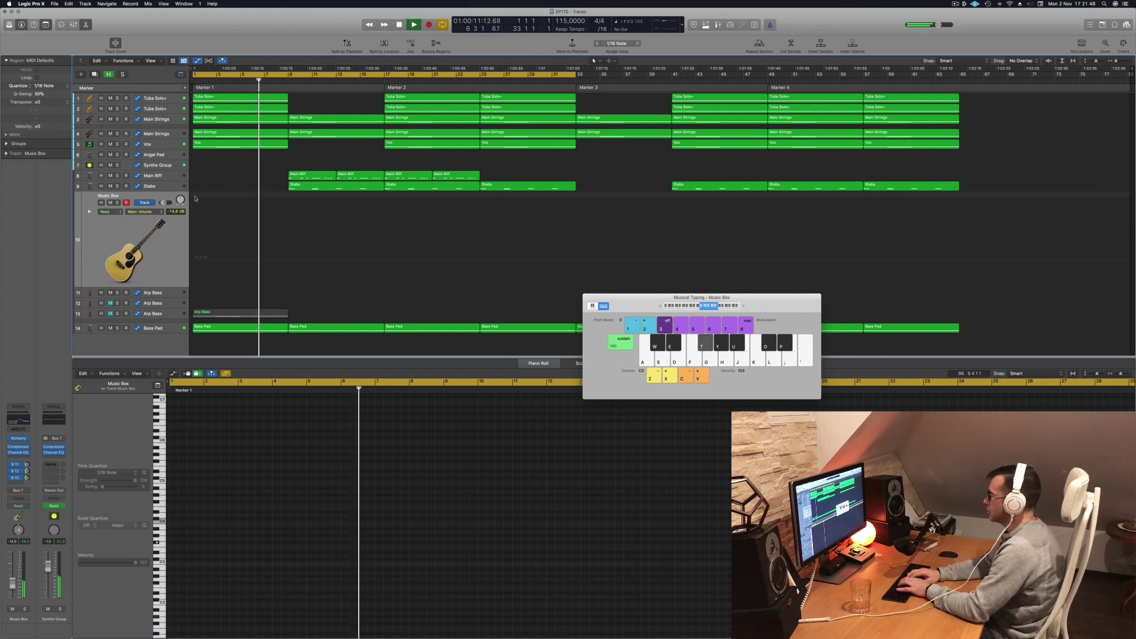
pyautogui.press('p')
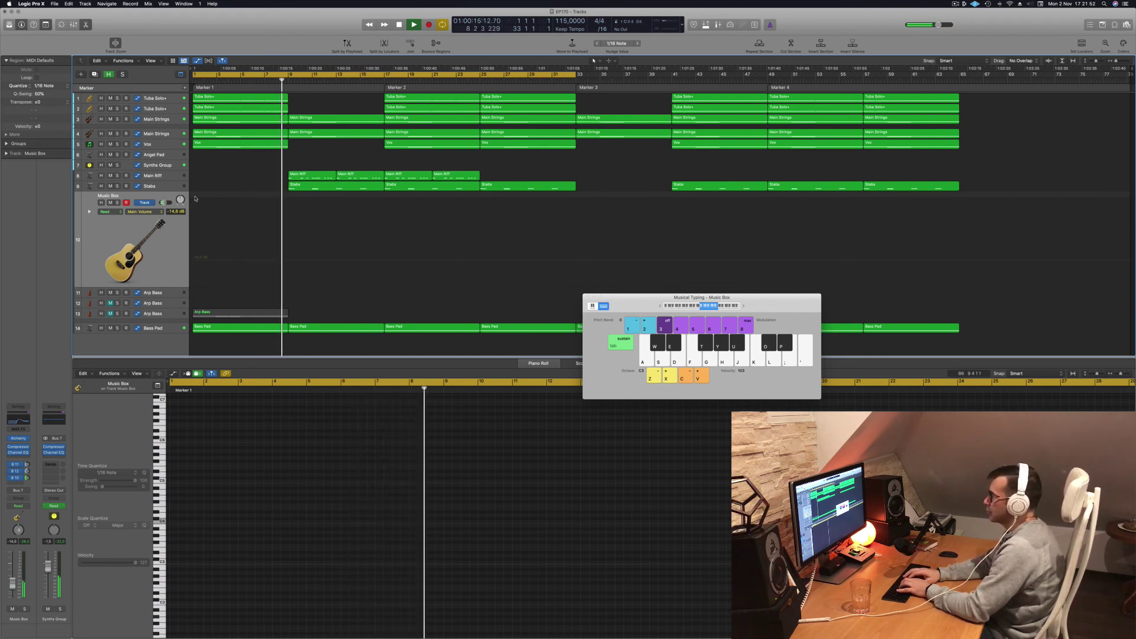
pyautogui.press('t')
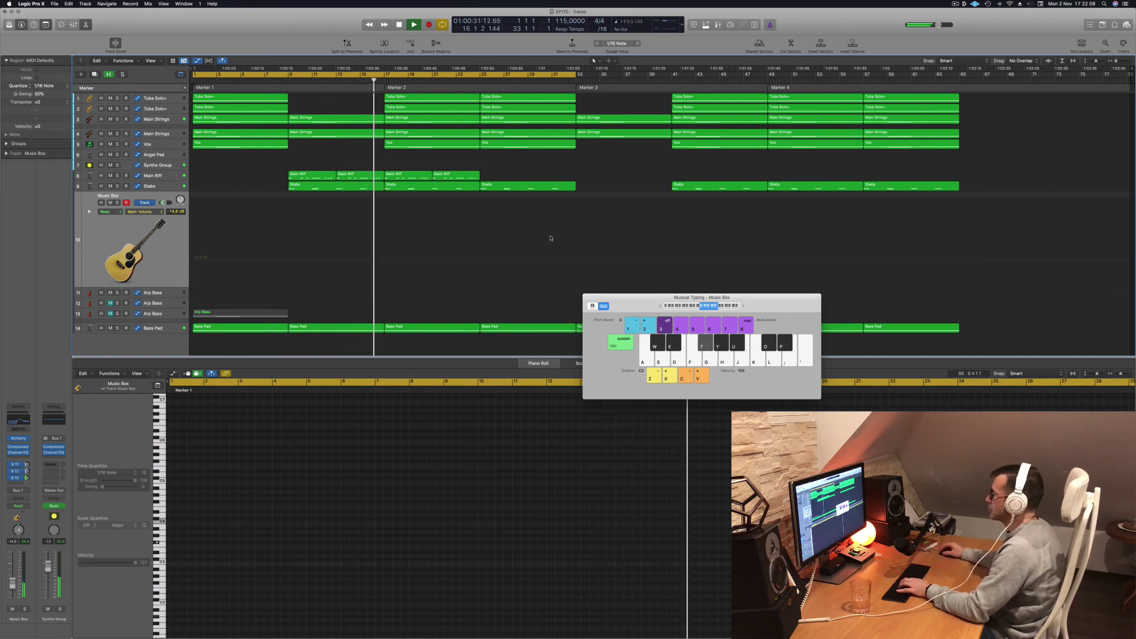
pyautogui.click(659, 306)
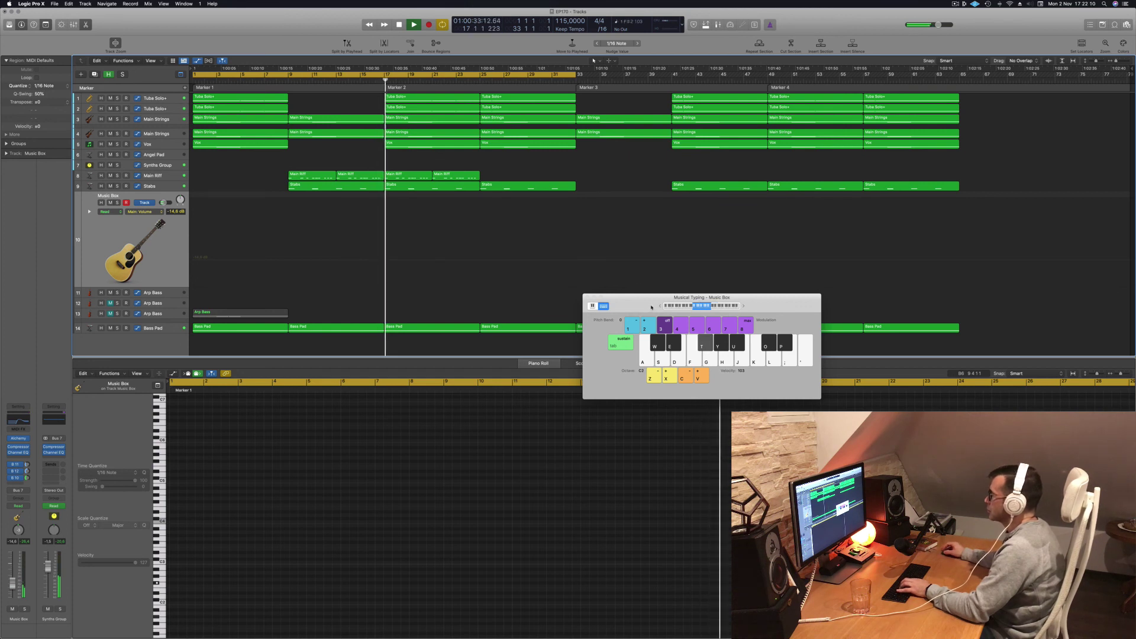
pyautogui.press('y')
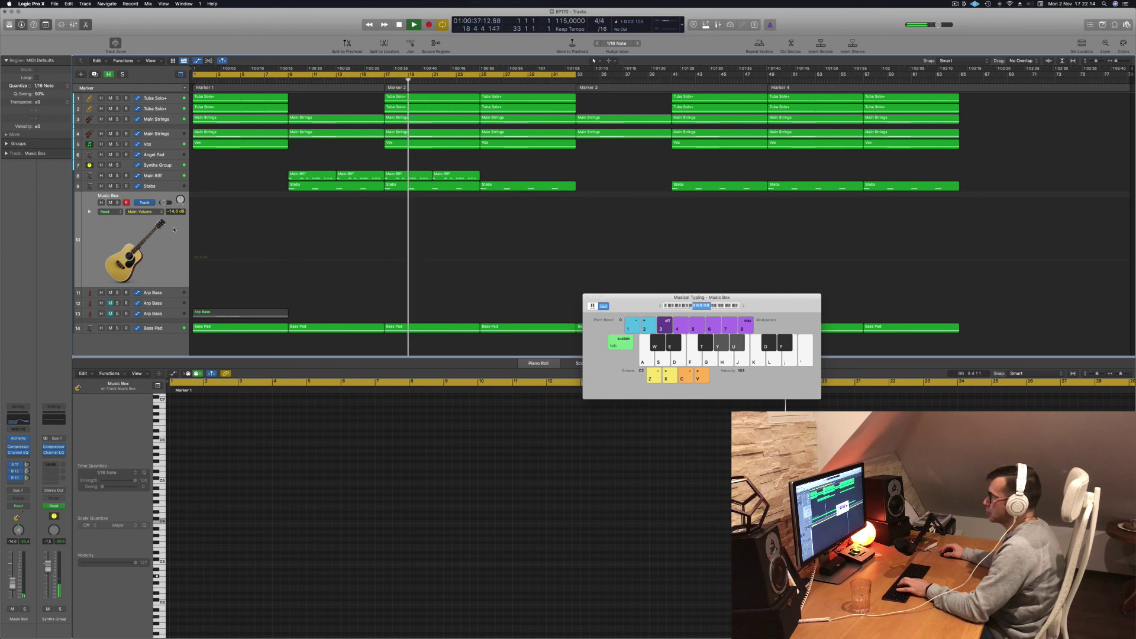
pyautogui.press('t')
pyautogui.press('y')
pyautogui.press('u')
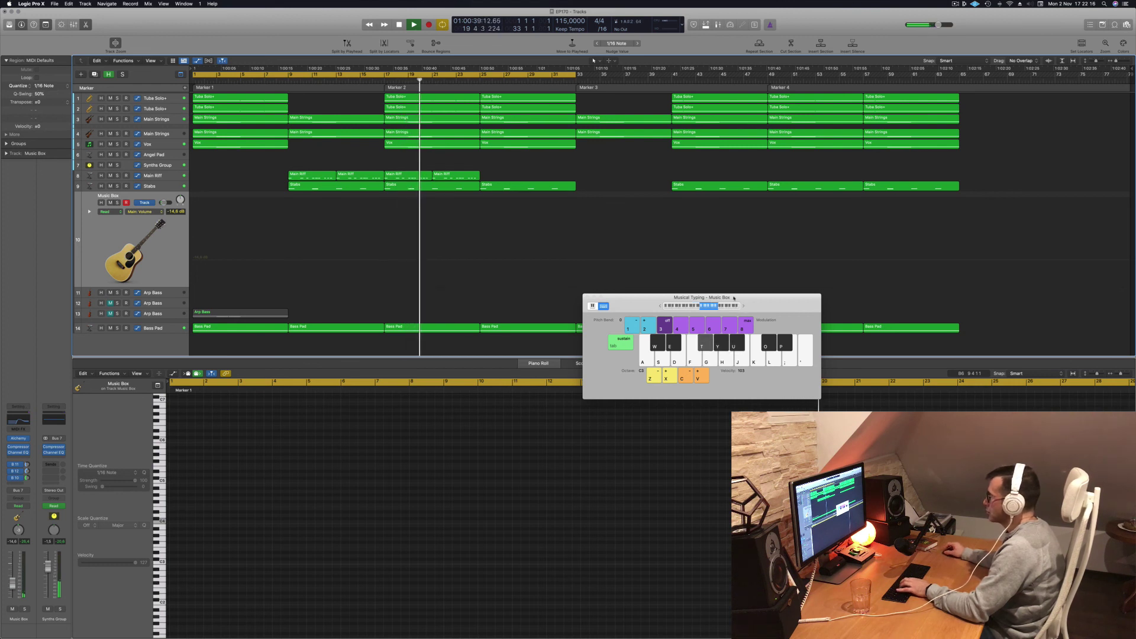
pyautogui.press('y')
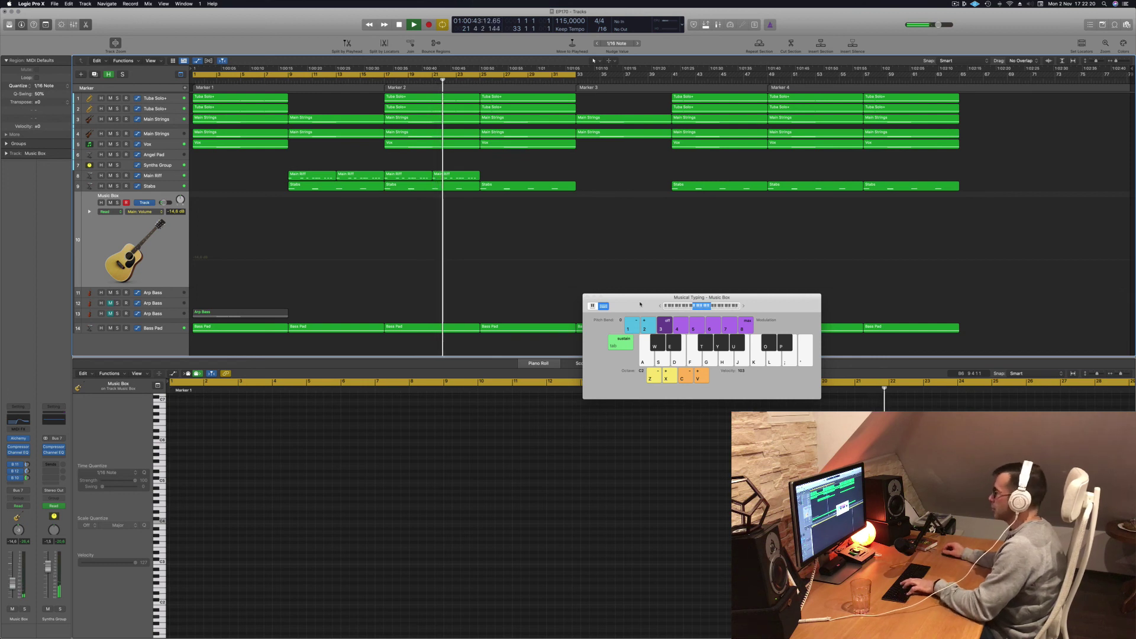
pyautogui.press('super+k')
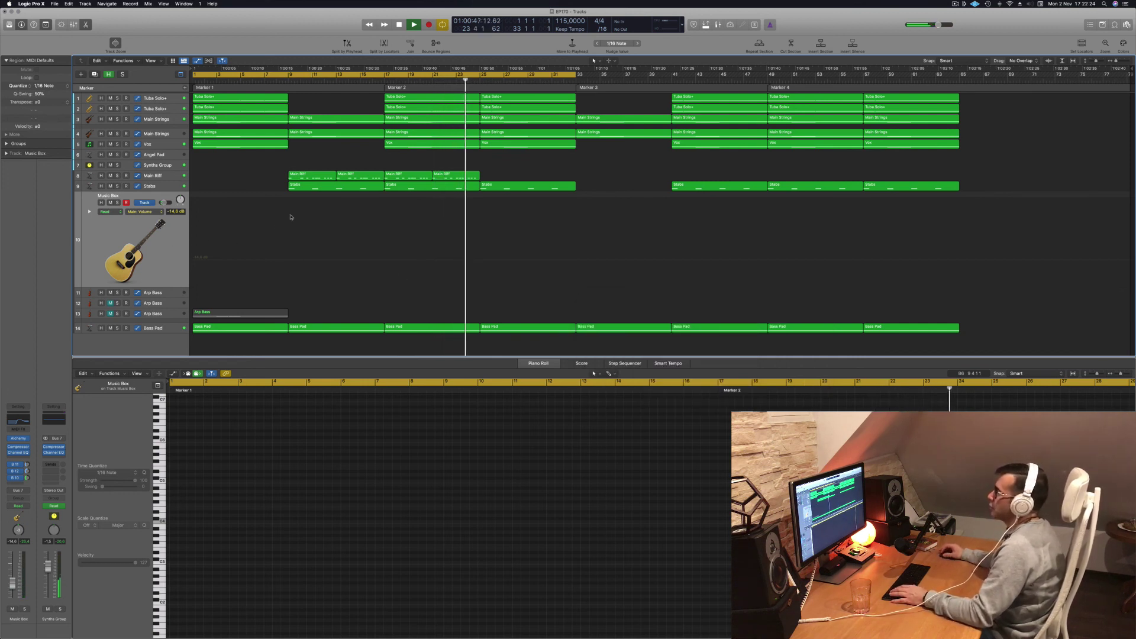
# Copy the Stabs region that starts at bar 17 onto the Music Box track at bar 25.
pyautogui.click(358, 188)
pyautogui.click(435, 187)
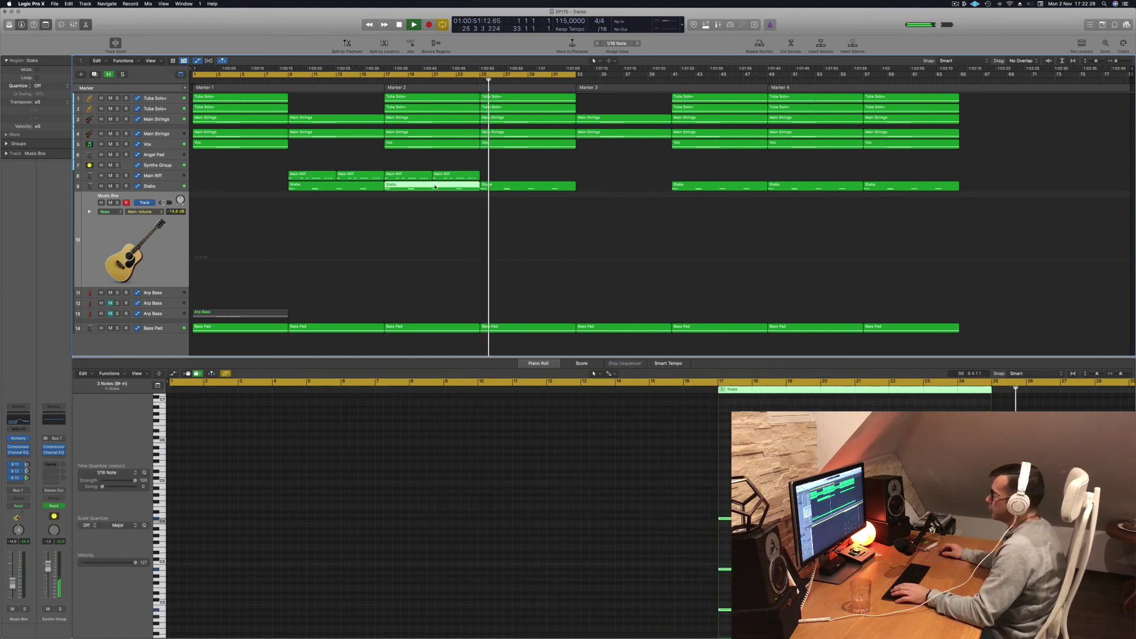
pyautogui.moveTo(438, 186); pyautogui.dragTo(534, 197)
# Shift all notes in the copied Music Box region about one bar later and play back from just before bar 25.
pyautogui.scroll(-2, 680, 509)
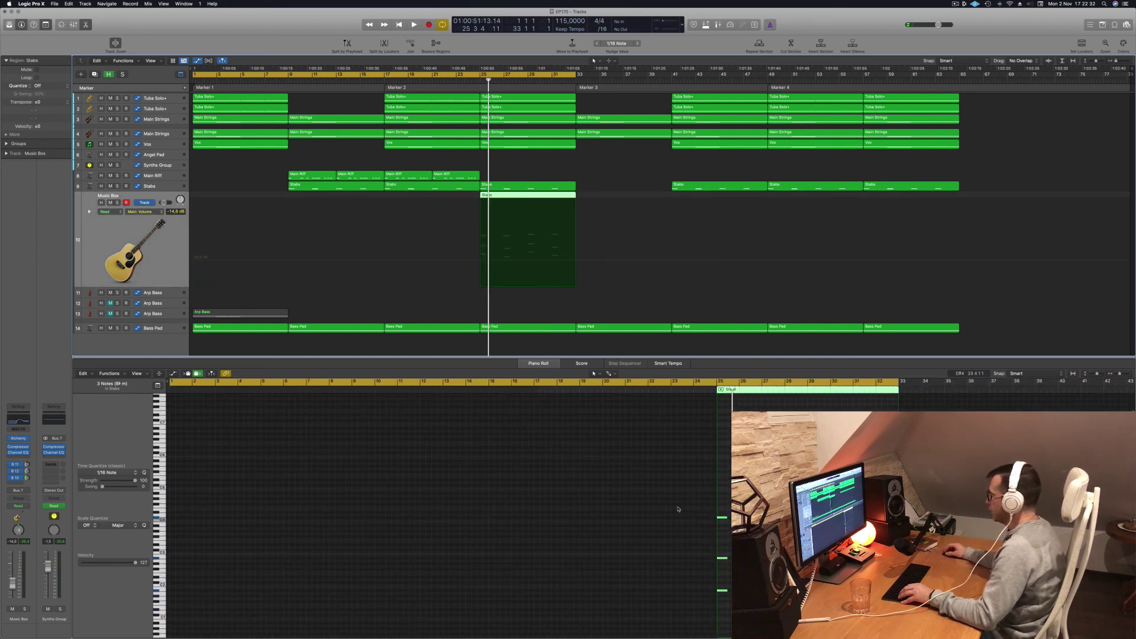
pyautogui.moveTo(679, 496); pyautogui.dragTo(904, 619)
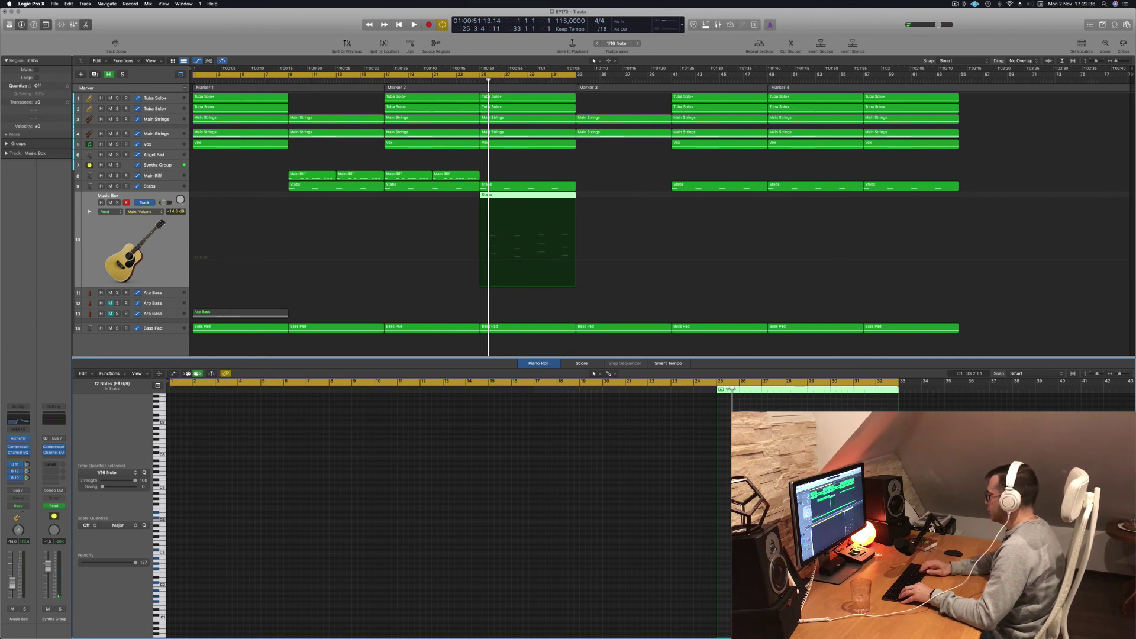
pyautogui.press('space')
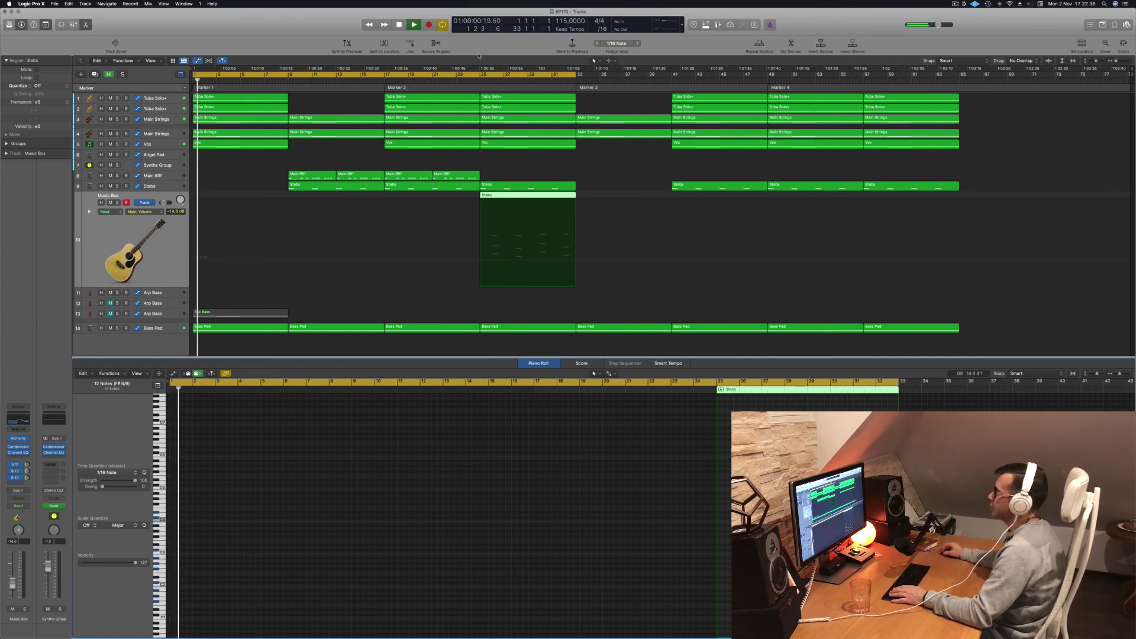
pyautogui.click(476, 78)
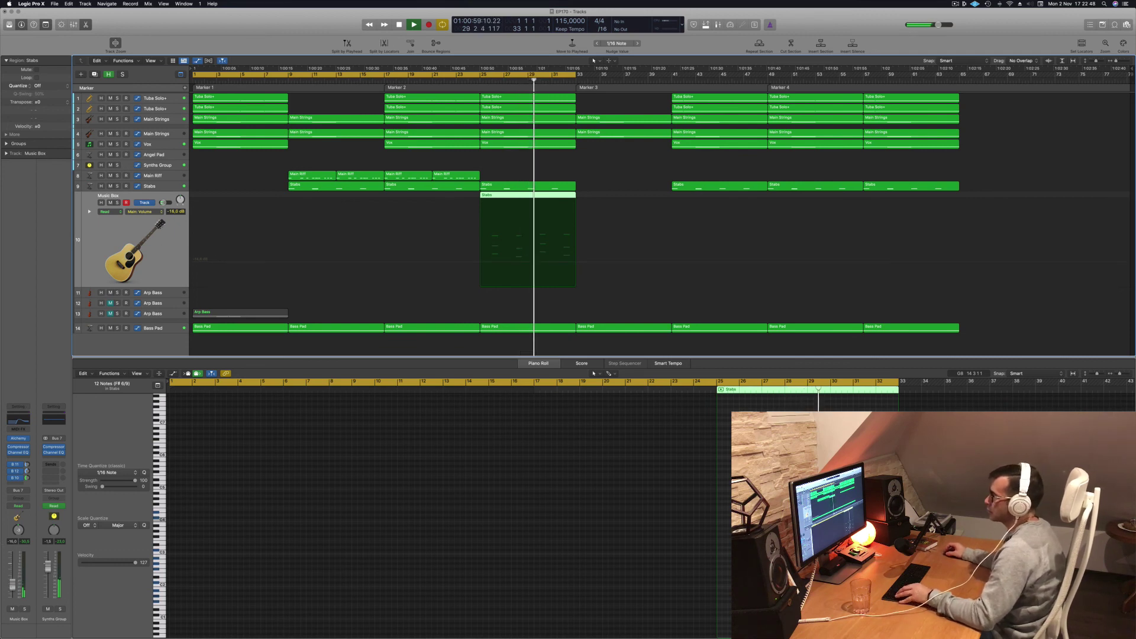
# Reduce the track heights so all fourteen tracks fit in the arrangement view.
pyautogui.press('super+Up')
pyautogui.press('super+Up')
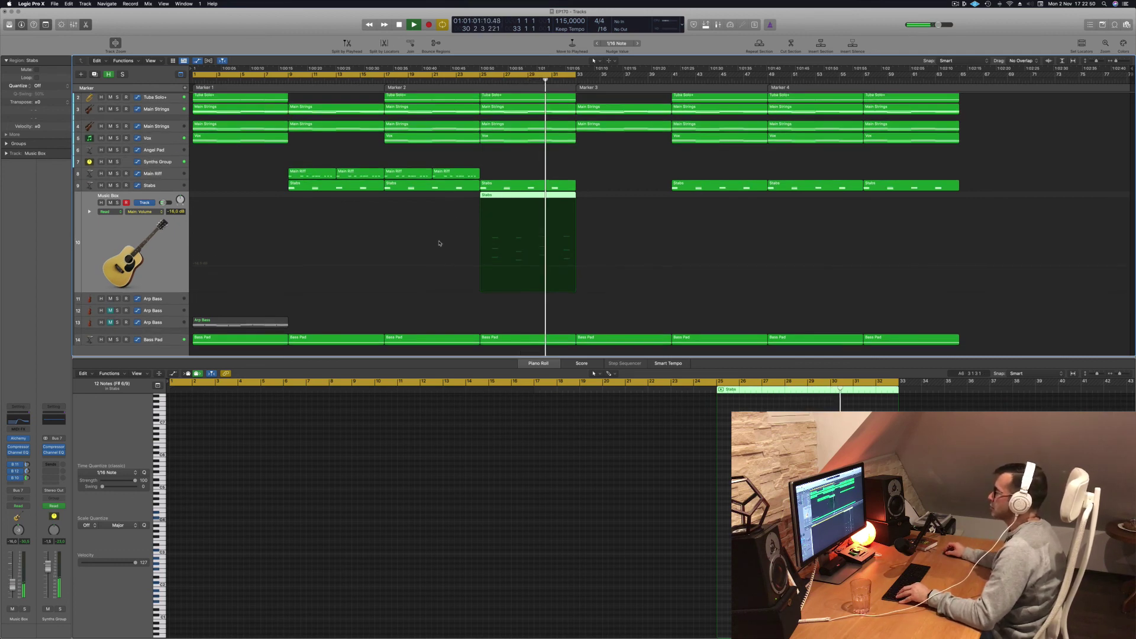
pyautogui.scroll(1, 440, 241)
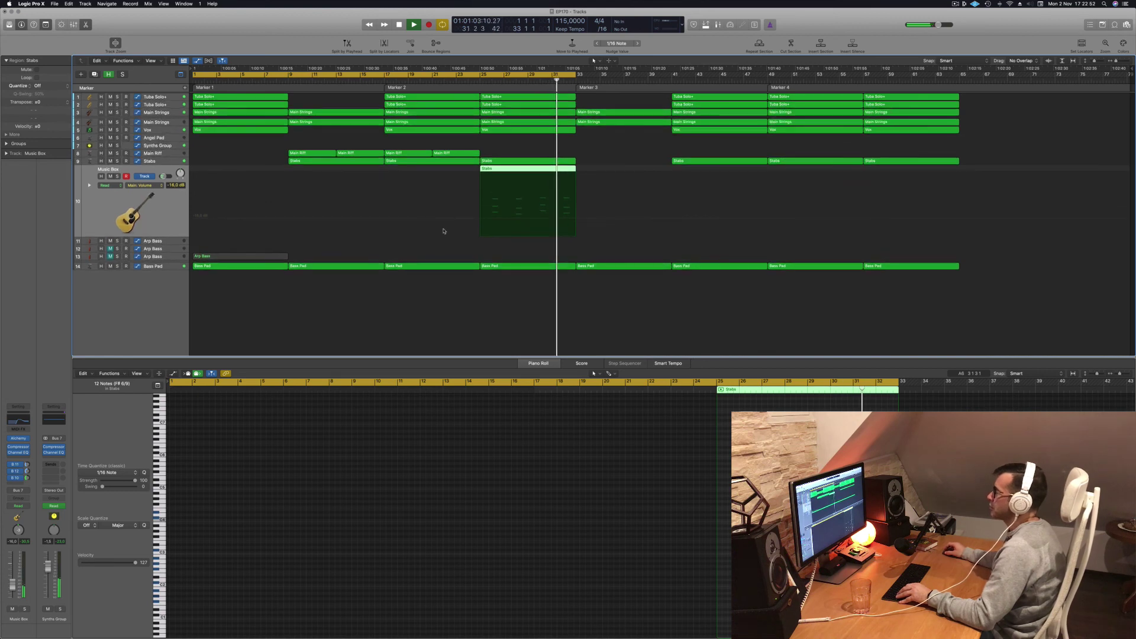